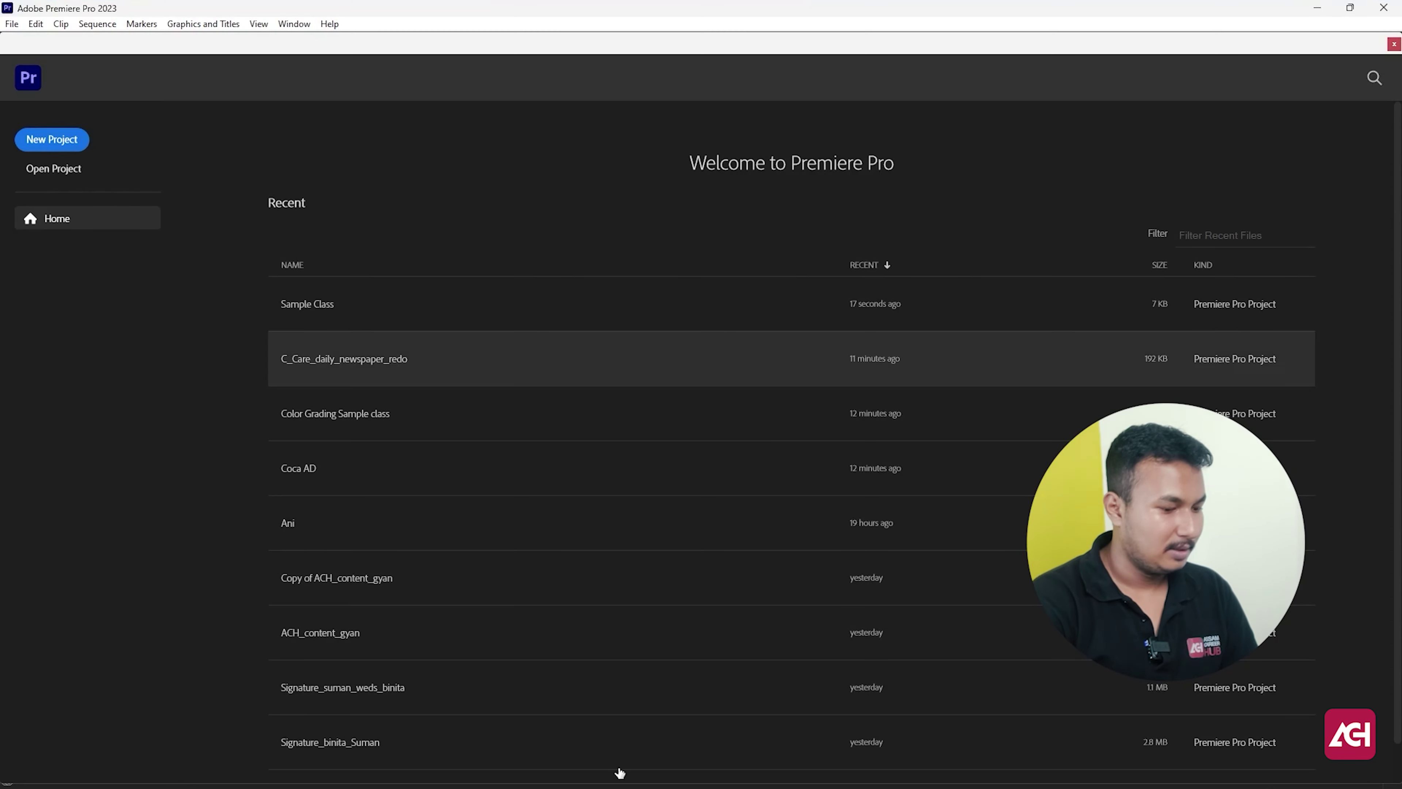
Move the welcome window aside and create a new project named 'sample'
{"action": "left_click", "coordinate": [863, 780]}
{"action": "left_click", "coordinate": [894, 771]}
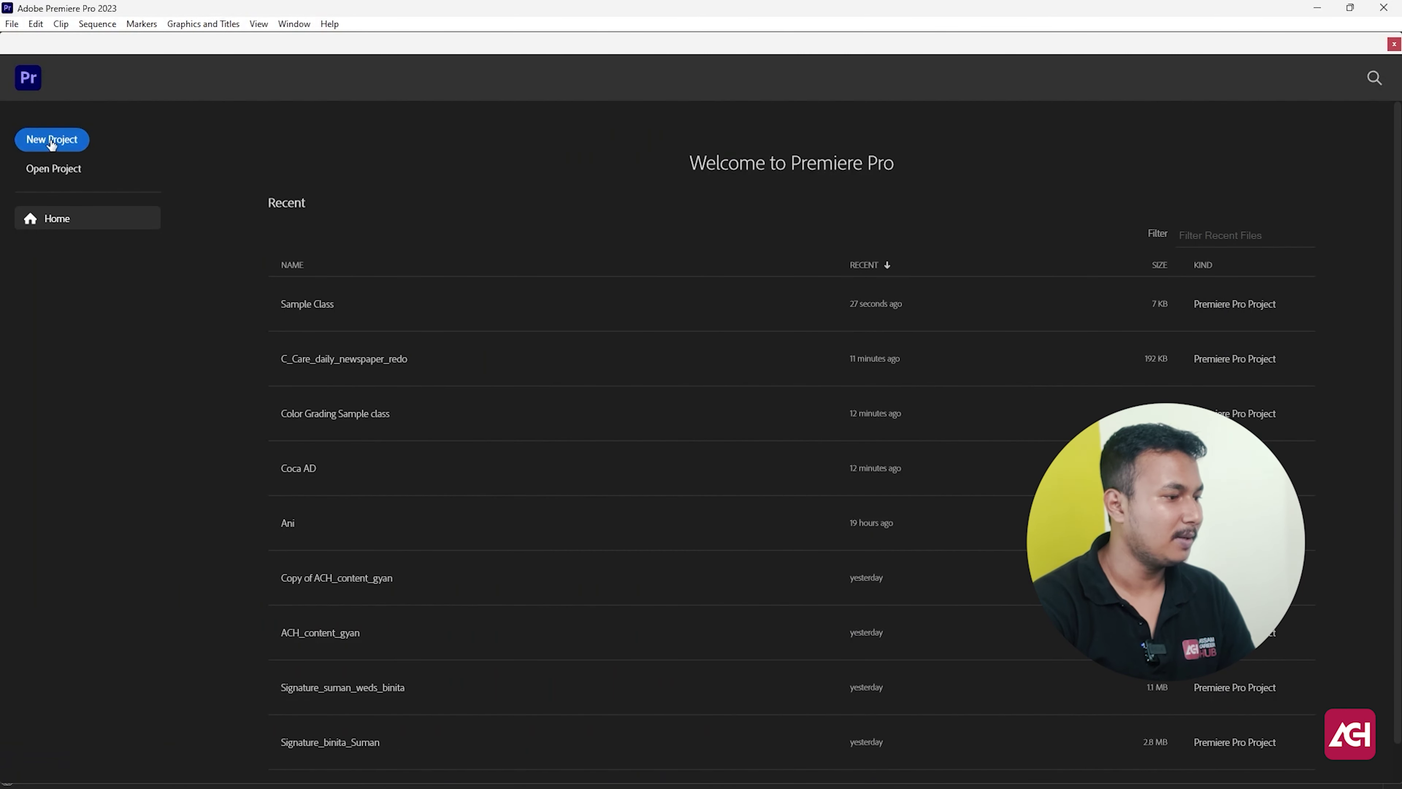
{"action": "left_click_drag", "start_coordinate": [334, 50], "coordinate": [377, 71]}
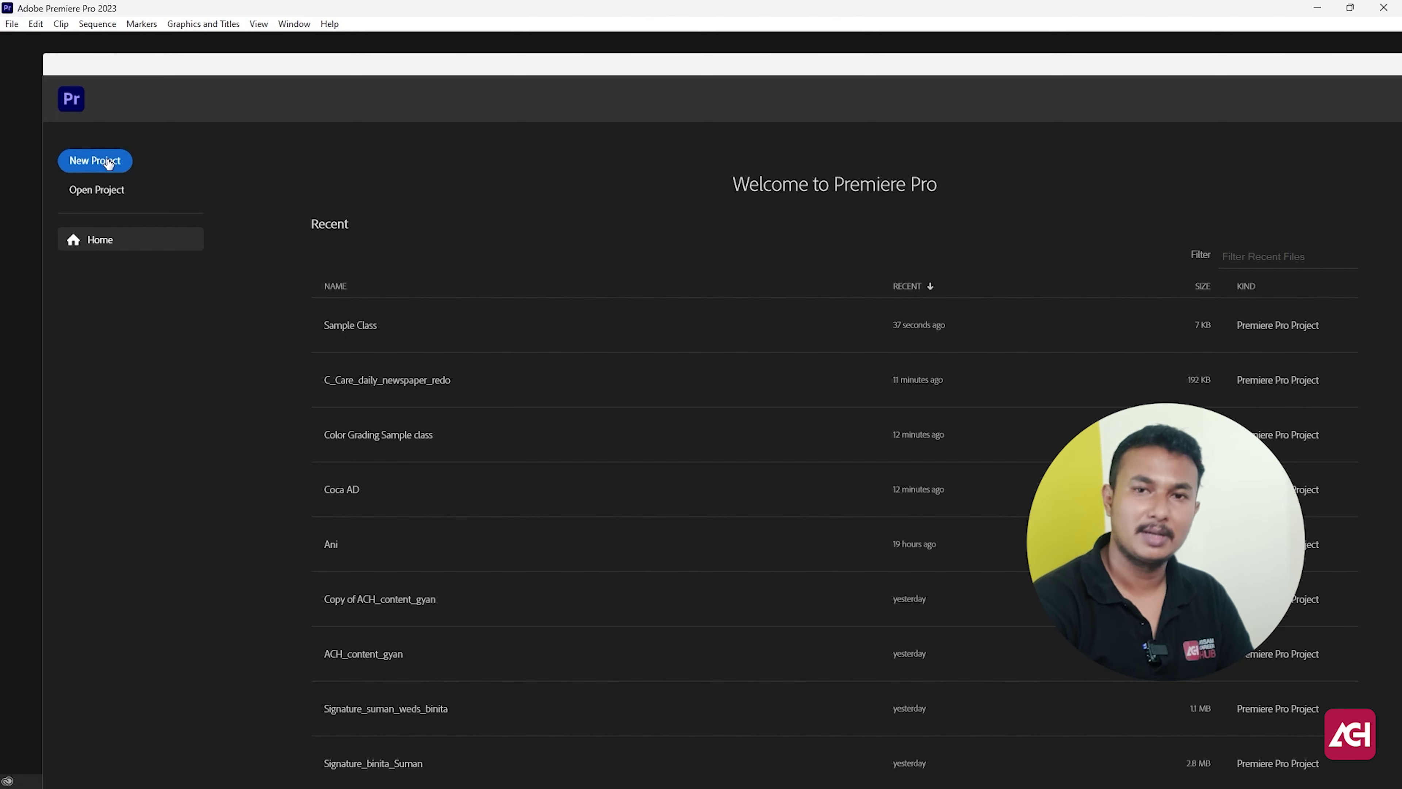
{"action": "left_click", "coordinate": [107, 160]}
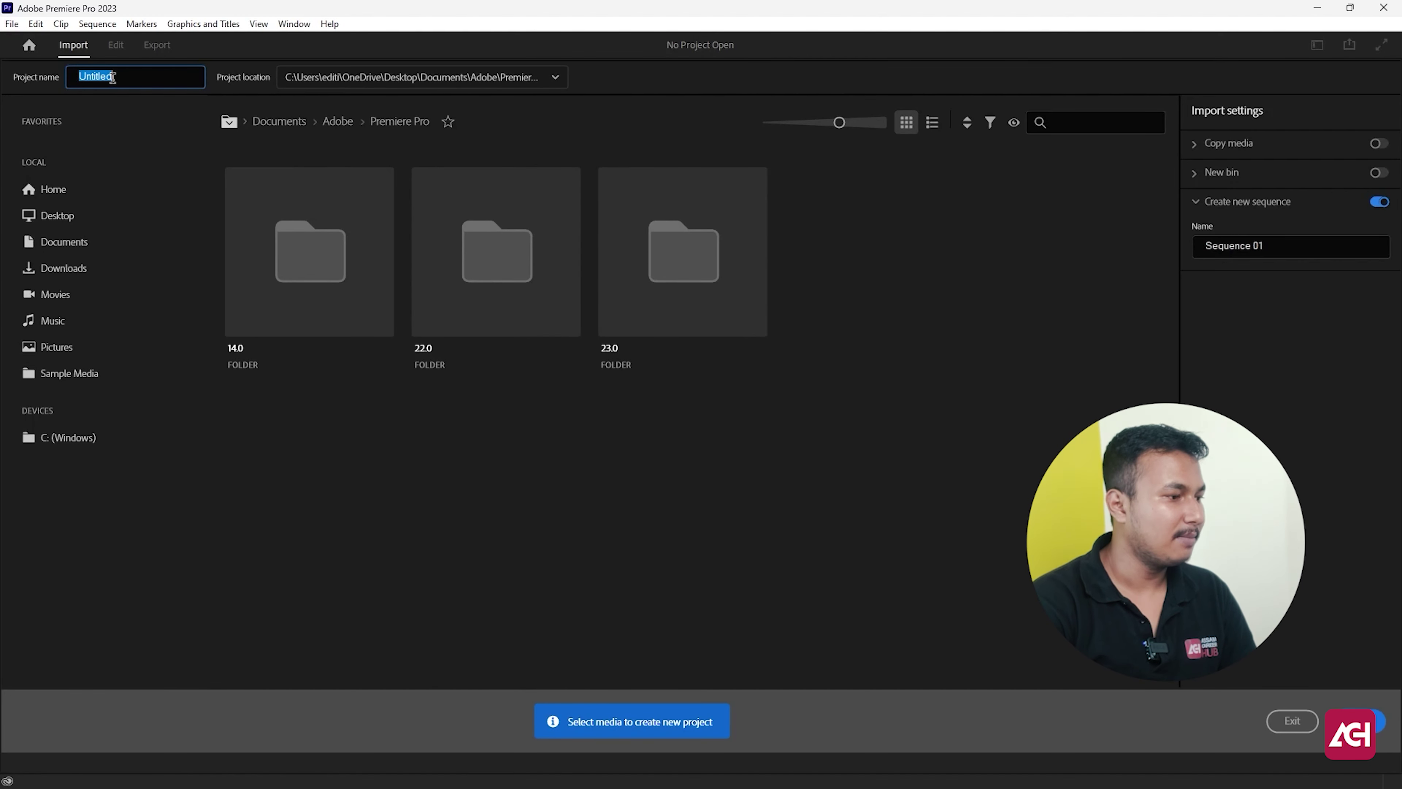
{"action": "type", "text": "sam"}
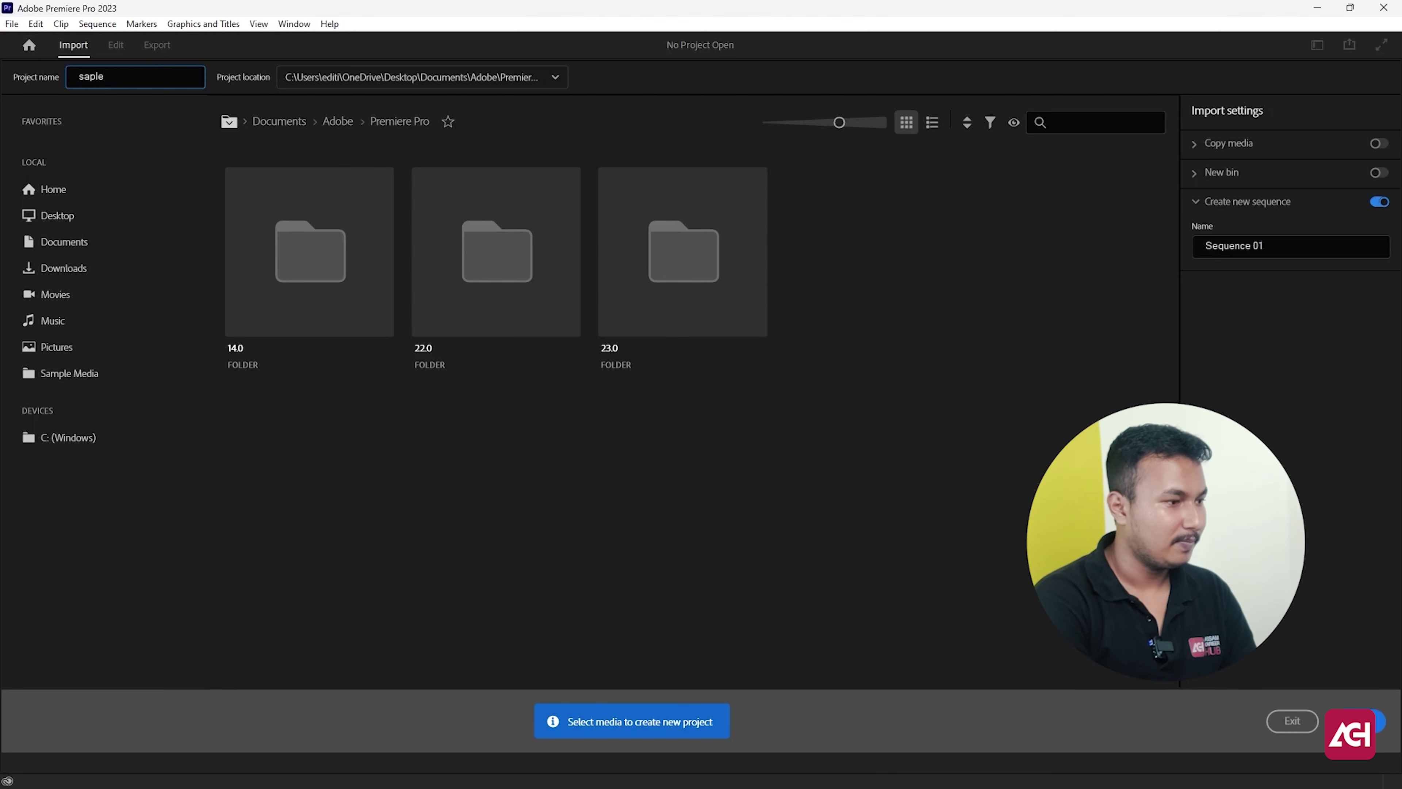
{"action": "type", "text": "ple"}
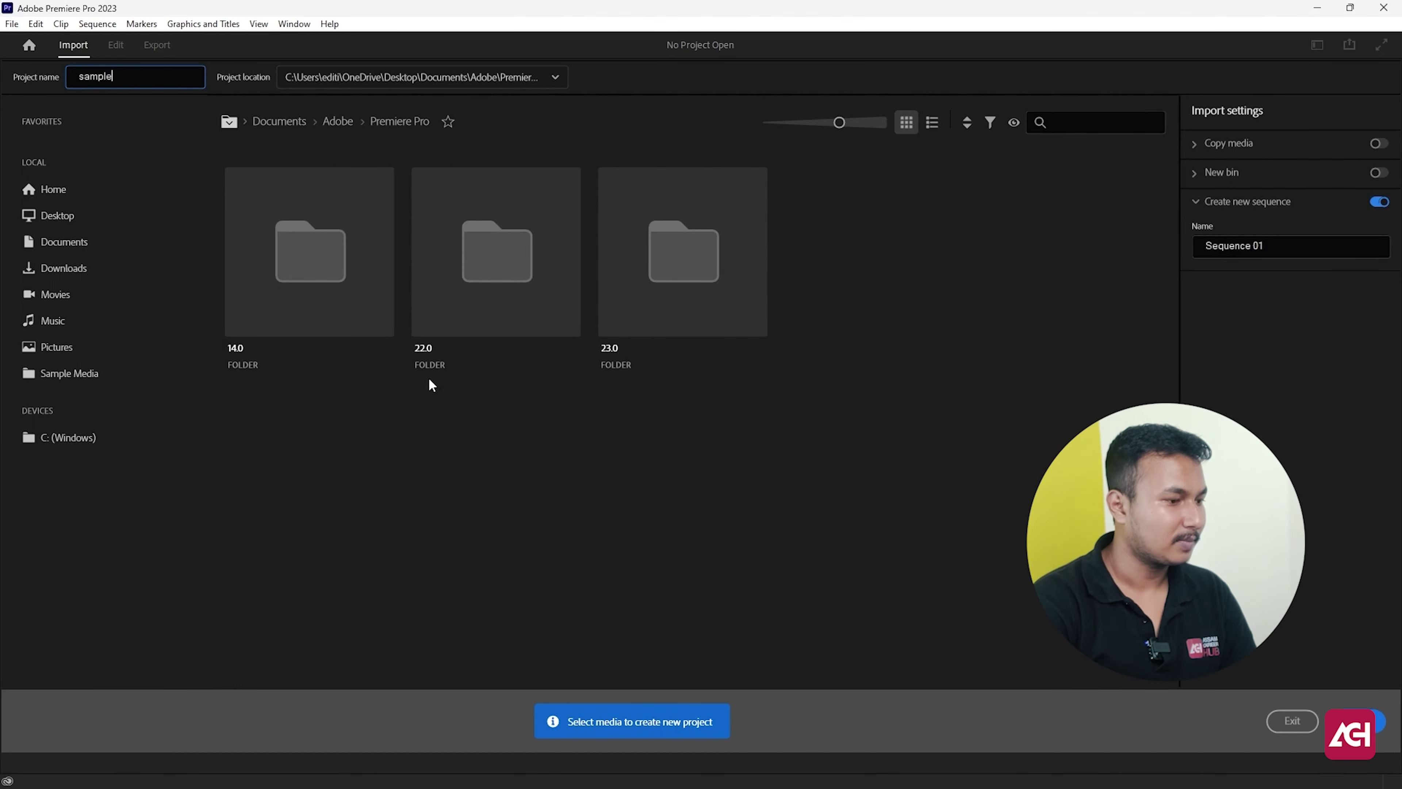
{"action": "key", "text": "Return"}
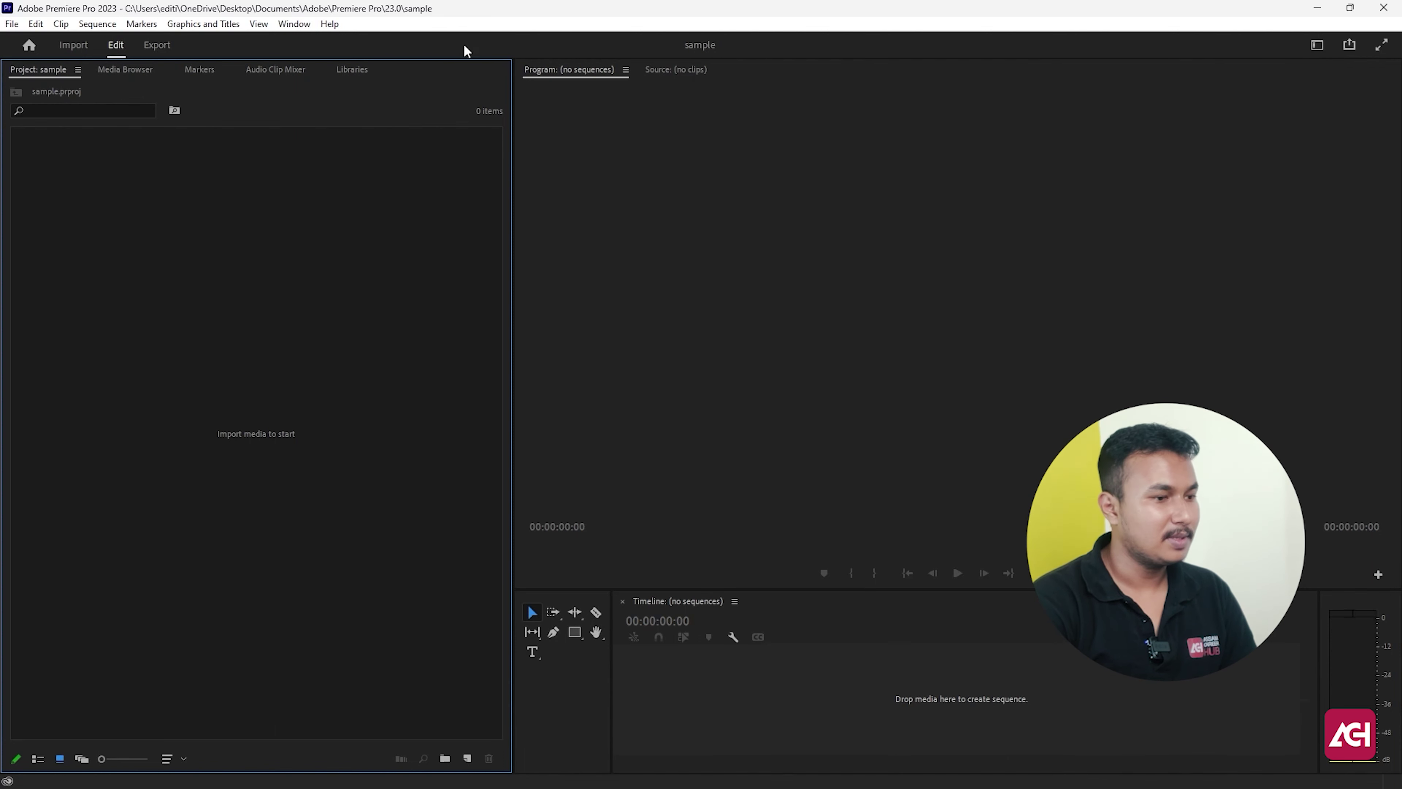
{"action": "left_click", "coordinate": [1317, 46]}
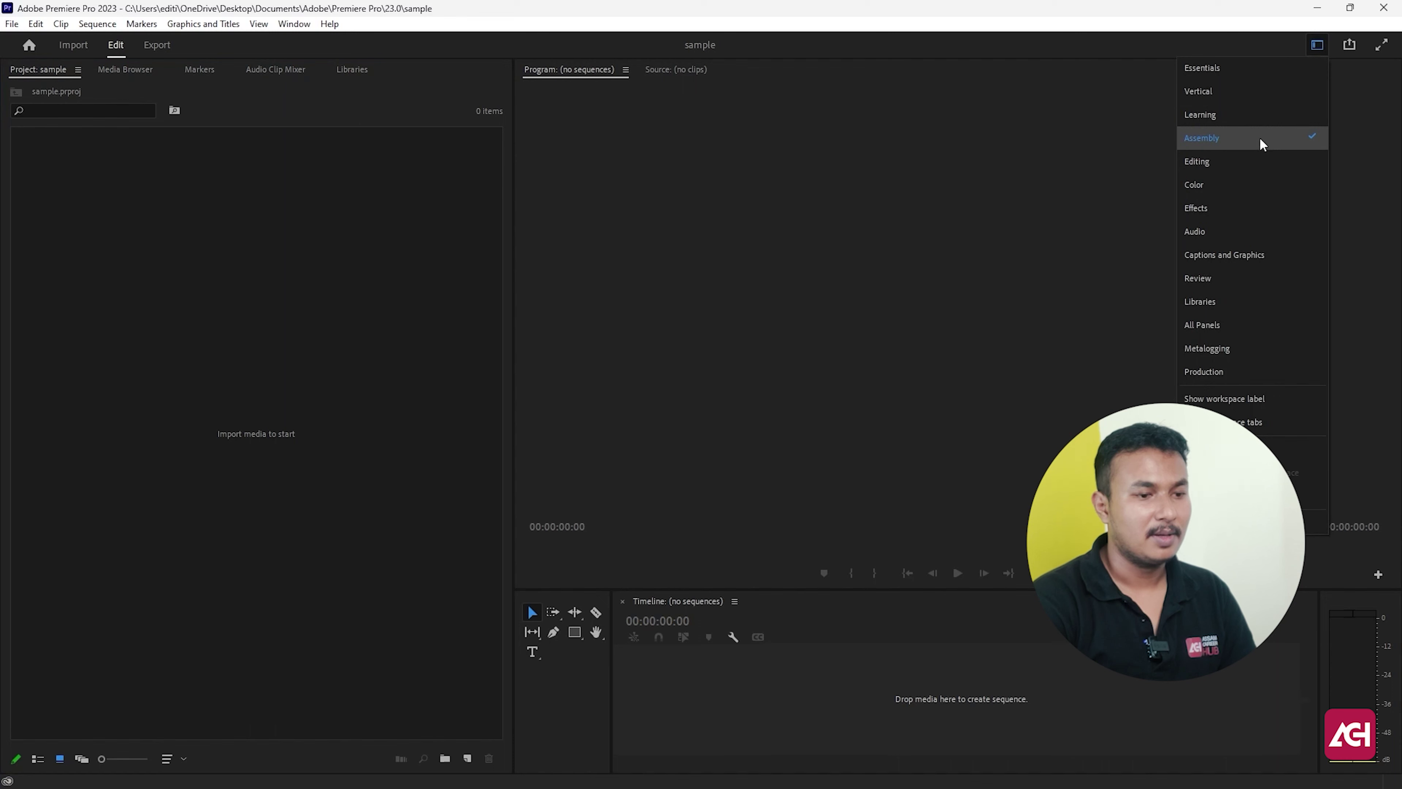
{"action": "left_click", "coordinate": [313, 330]}
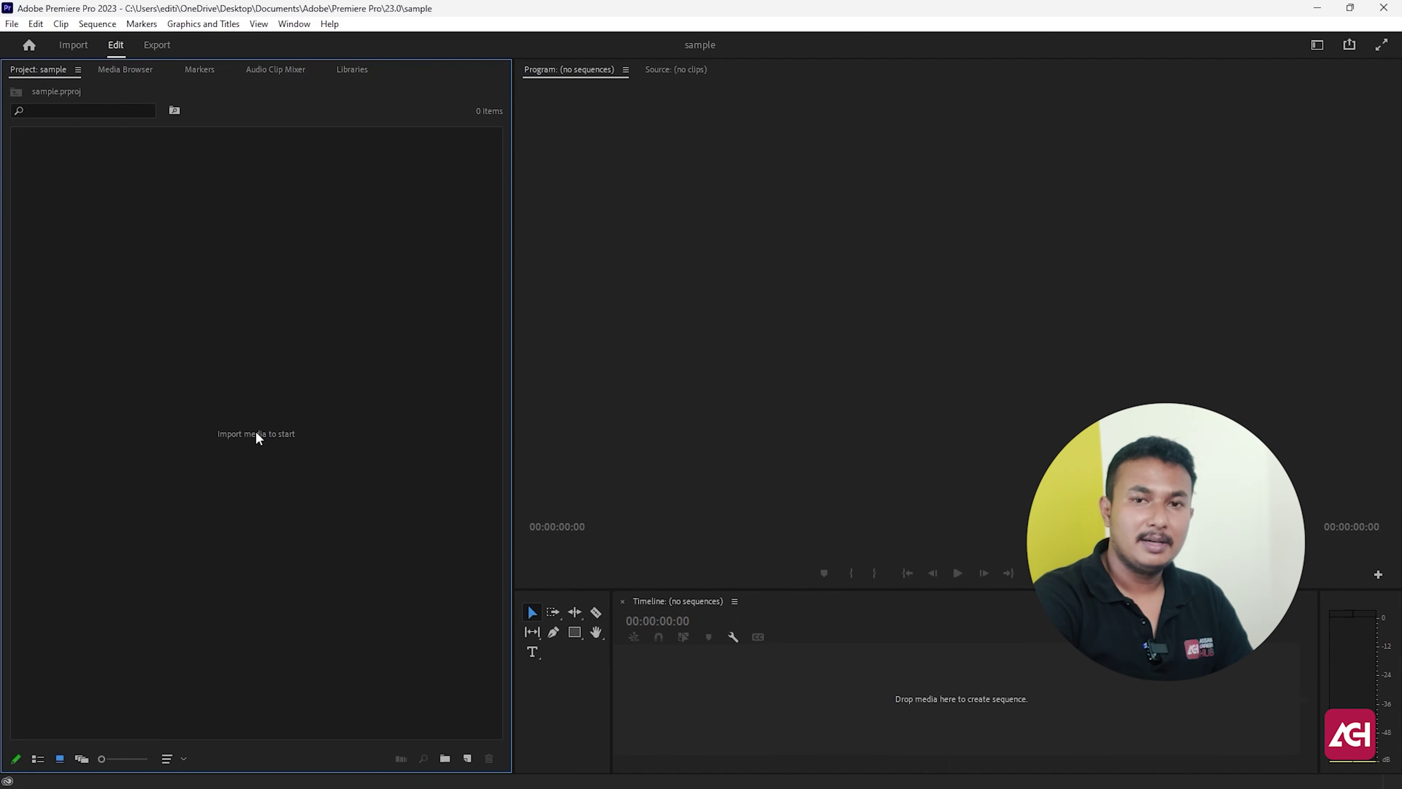
{"action": "double_click", "coordinate": [232, 424]}
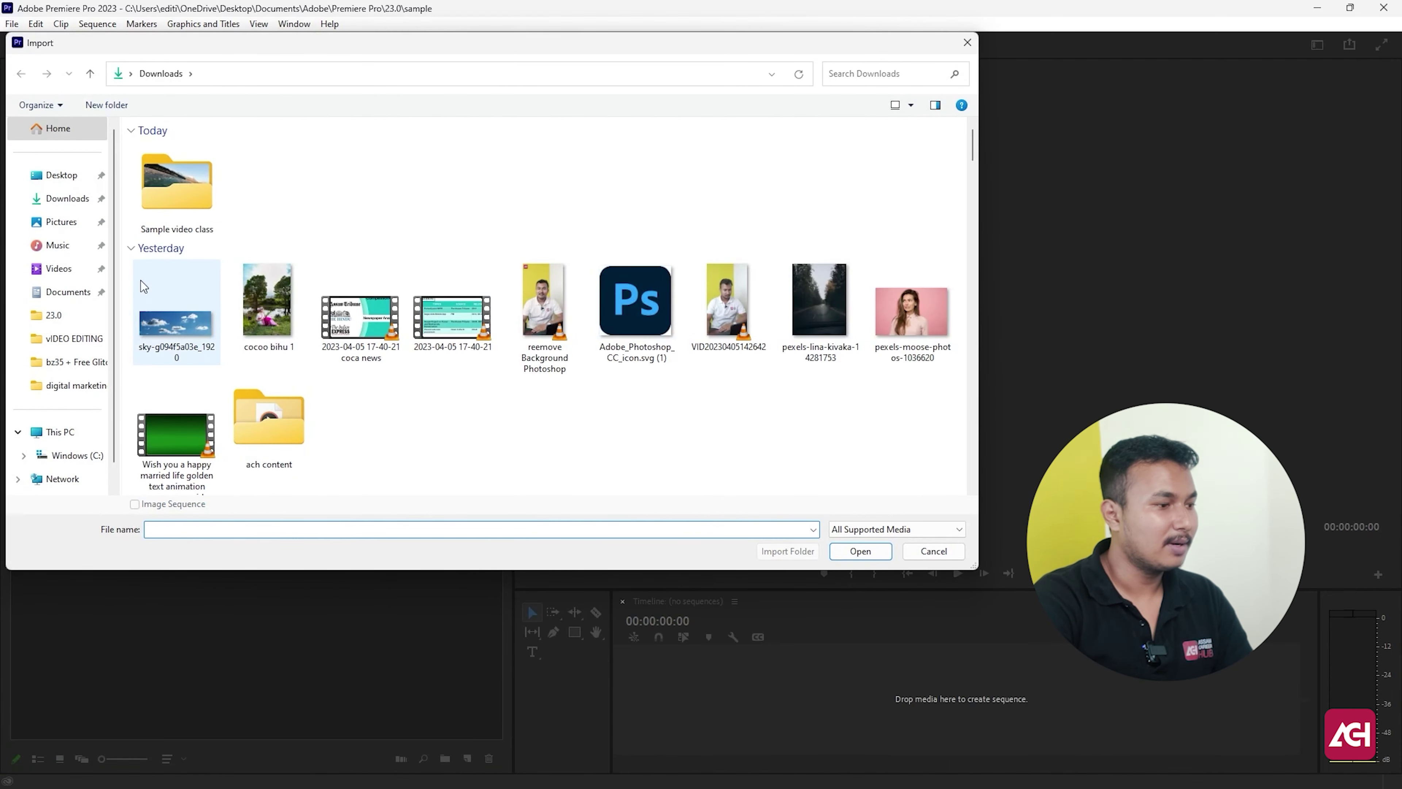
From Sample video class, import videos s (1) to s (9), excluding the MP3 files
{"action": "double_click", "coordinate": [176, 195]}
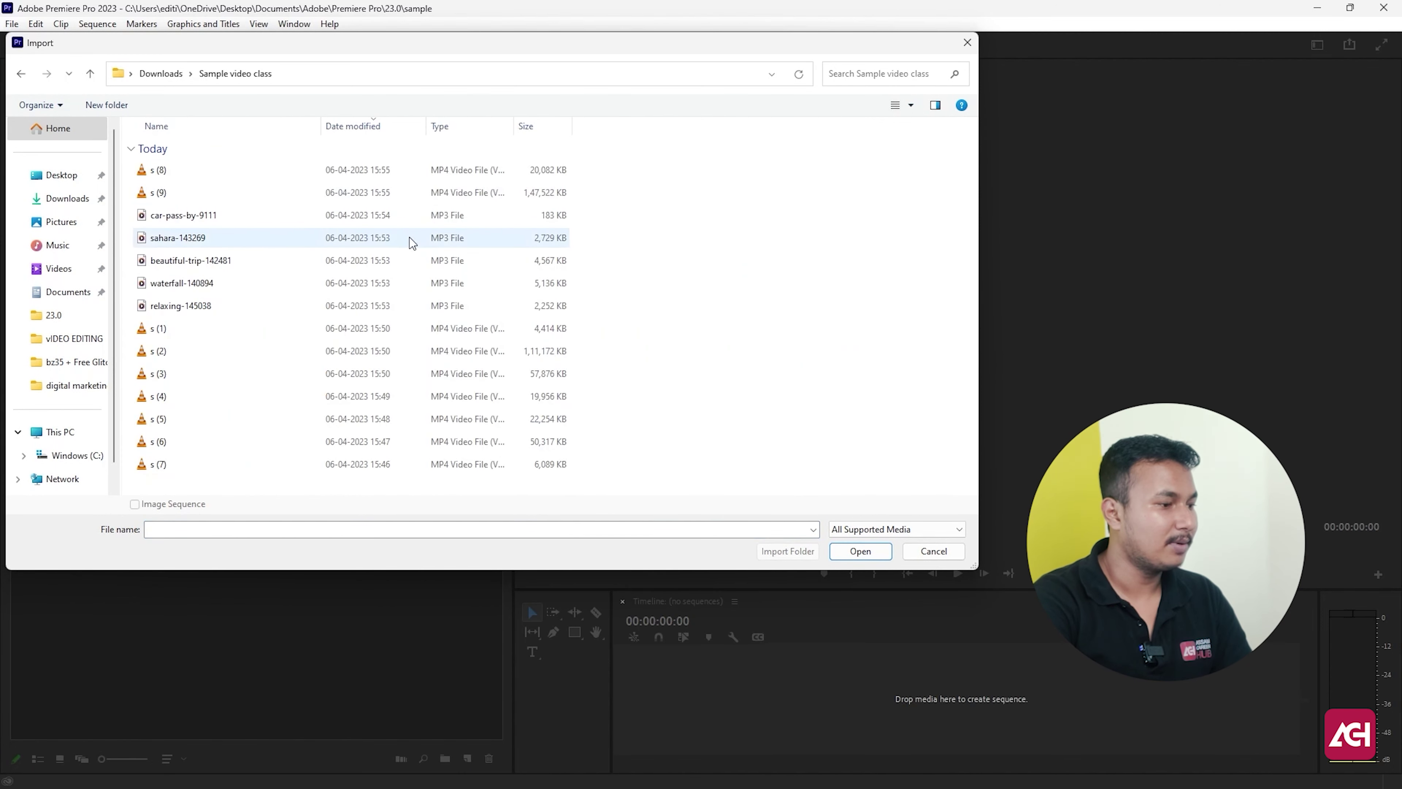
{"action": "left_click", "coordinate": [252, 194]}
{"action": "left_click", "coordinate": [269, 176], "text": "ctrl"}
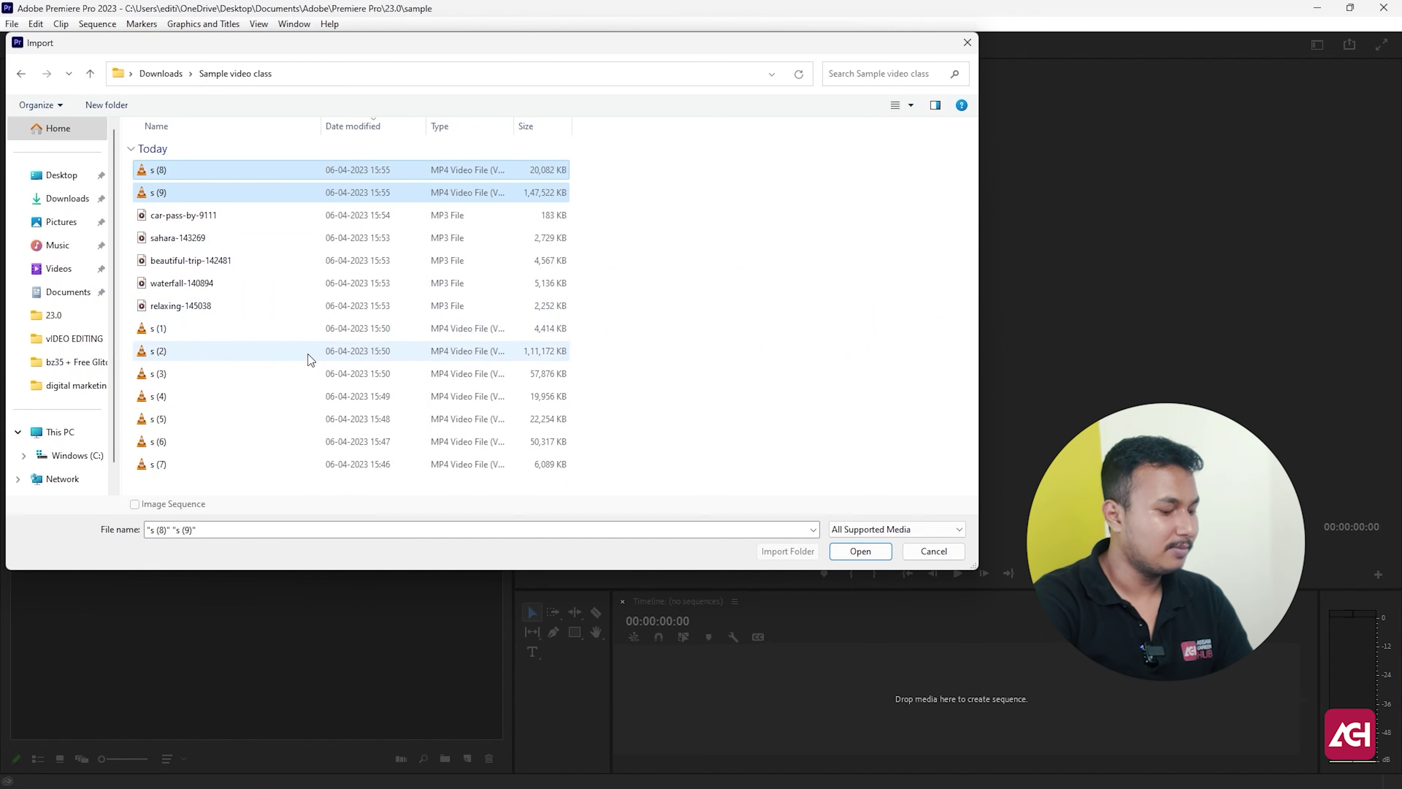
{"action": "key", "text": "ctrl+a"}
{"action": "left_click", "coordinate": [259, 217], "text": "ctrl"}
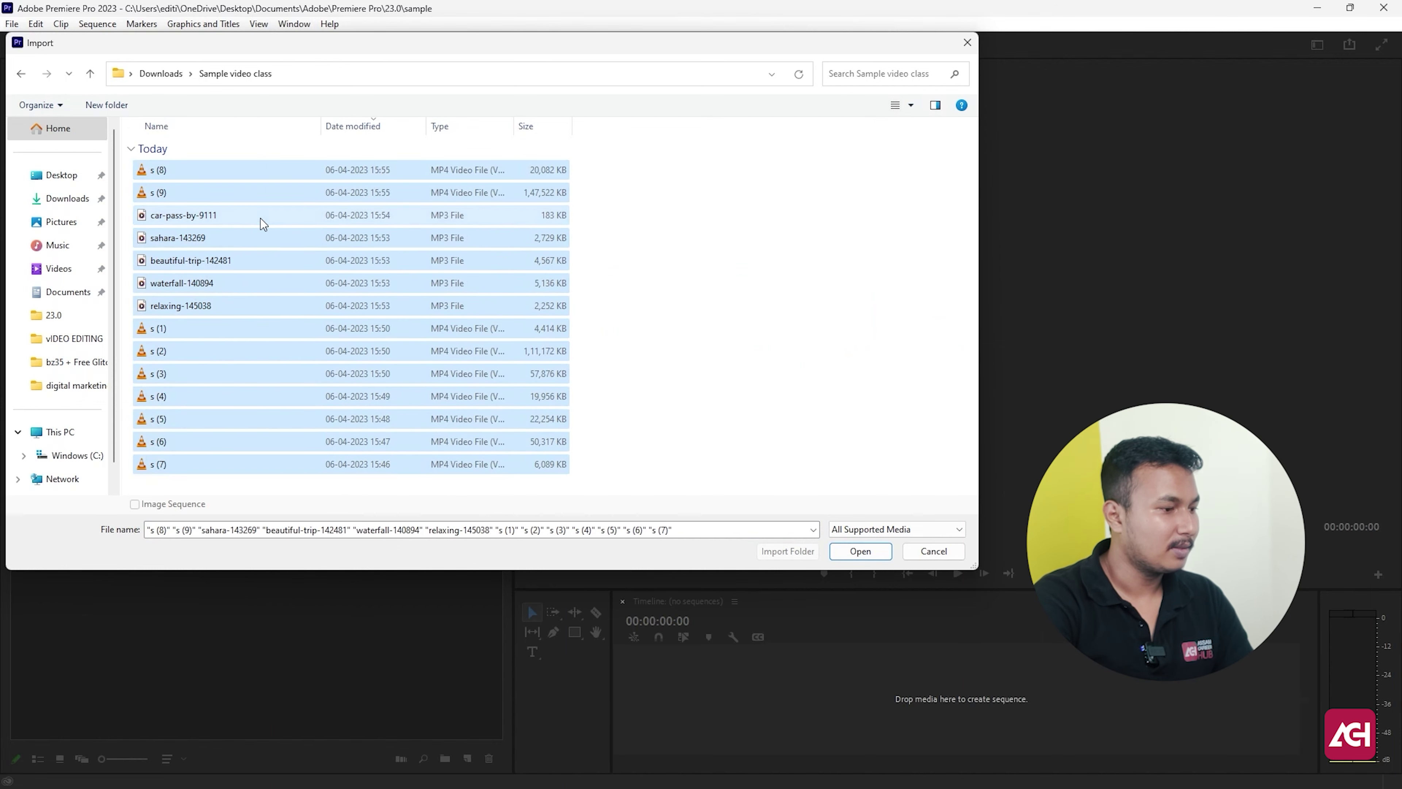
{"action": "left_click", "coordinate": [274, 243], "text": "ctrl"}
{"action": "left_click", "coordinate": [272, 260], "text": "ctrl"}
{"action": "left_click", "coordinate": [266, 288], "text": "ctrl"}
{"action": "left_click", "coordinate": [560, 306], "text": "ctrl"}
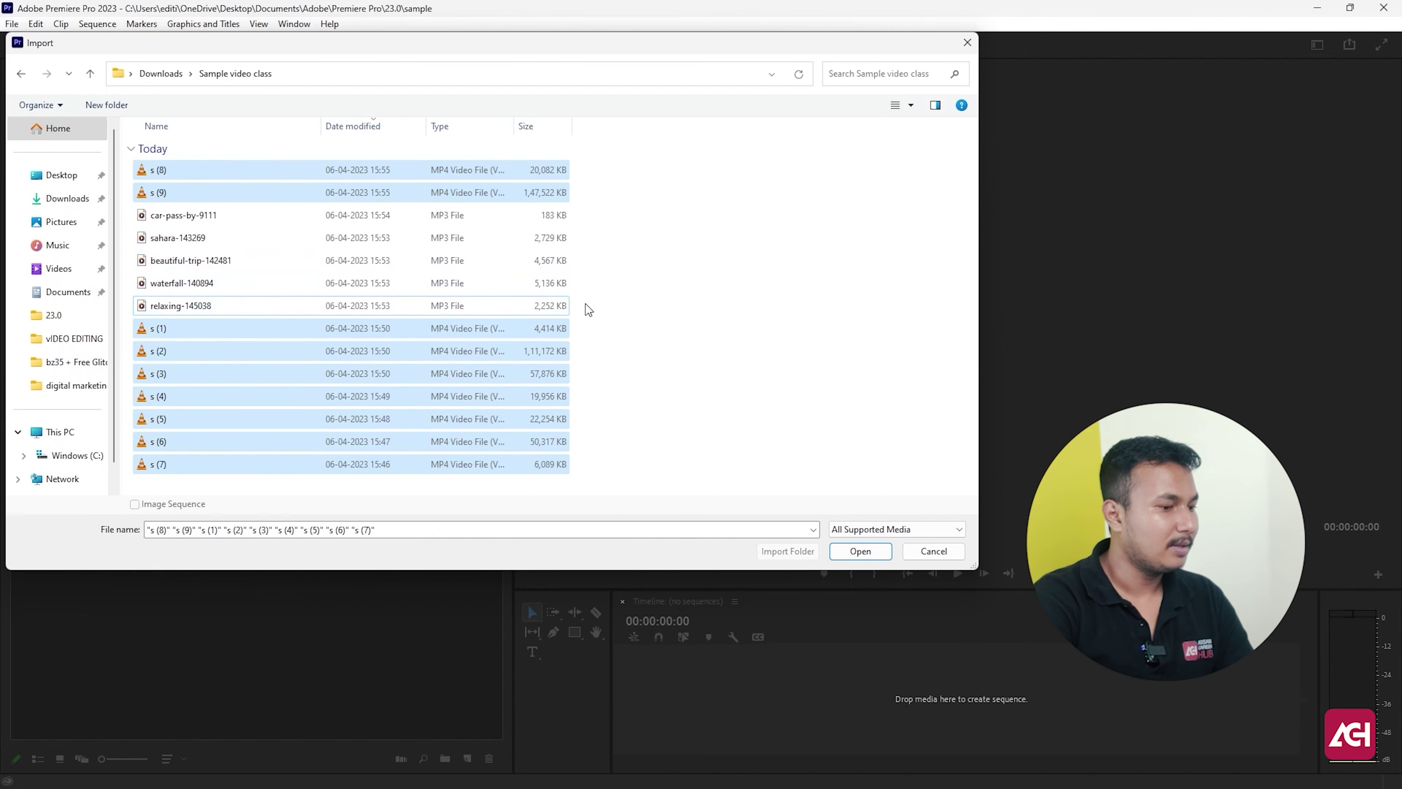
{"action": "left_click", "coordinate": [841, 552]}
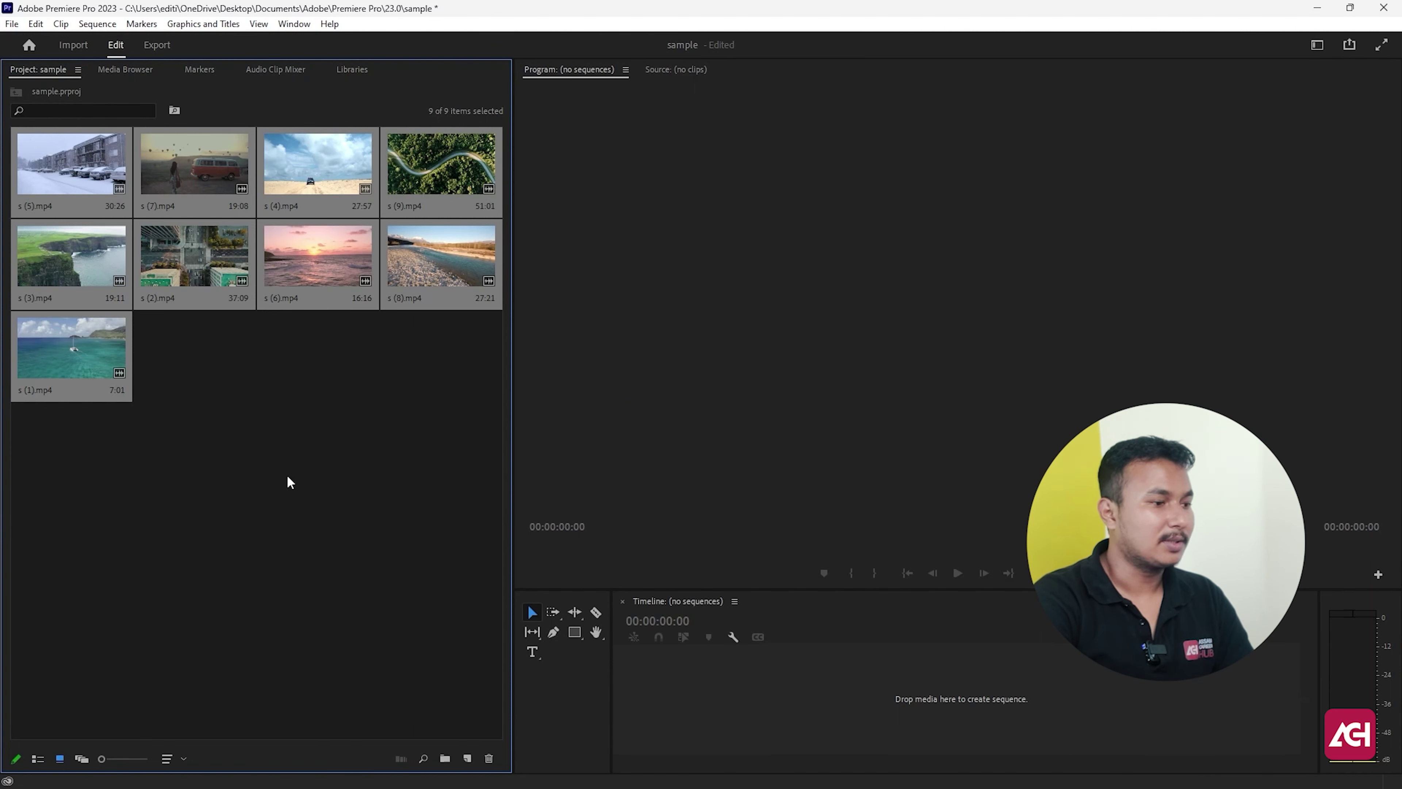
Create a bin named Footage and move all nine video clips into it
{"action": "right_click", "coordinate": [261, 413]}
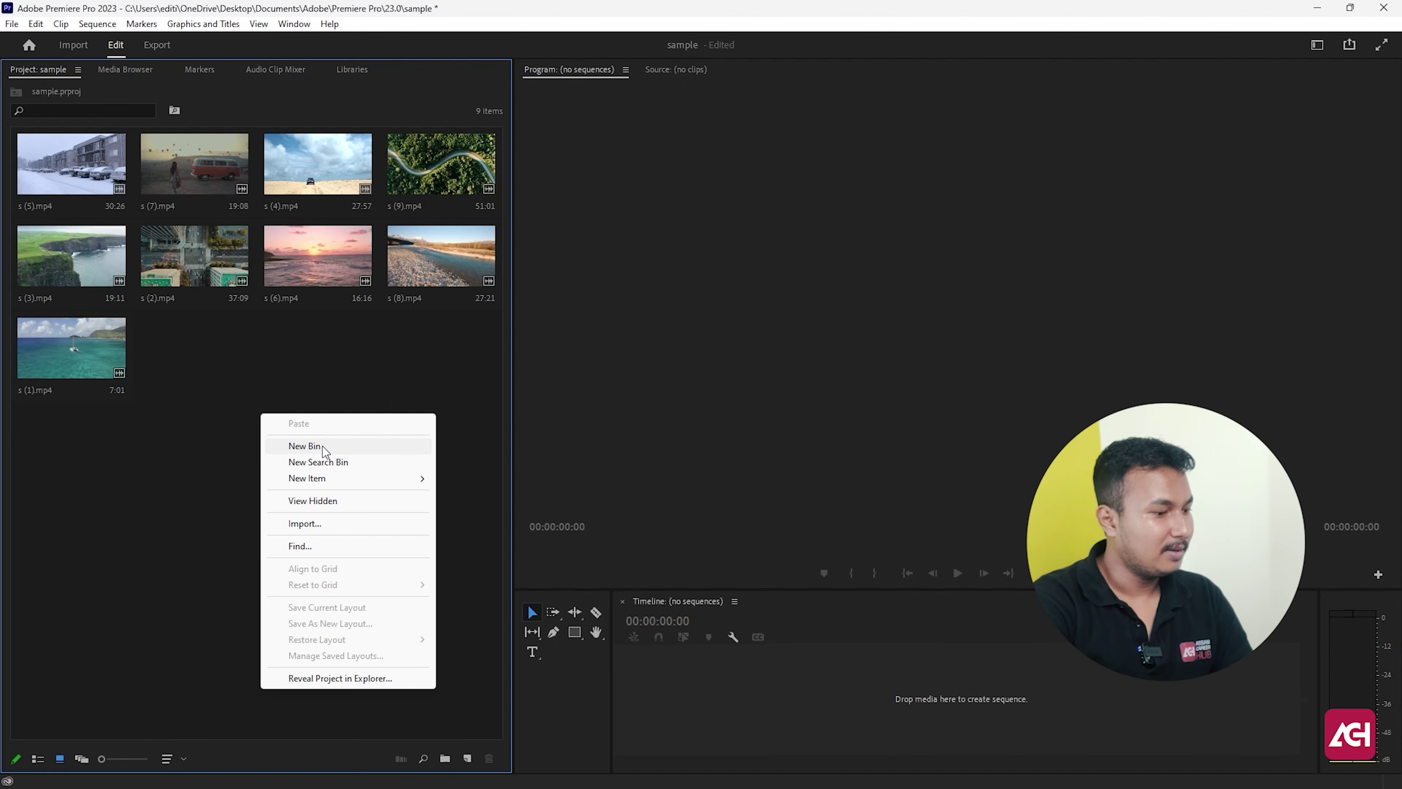
{"action": "left_click", "coordinate": [314, 447]}
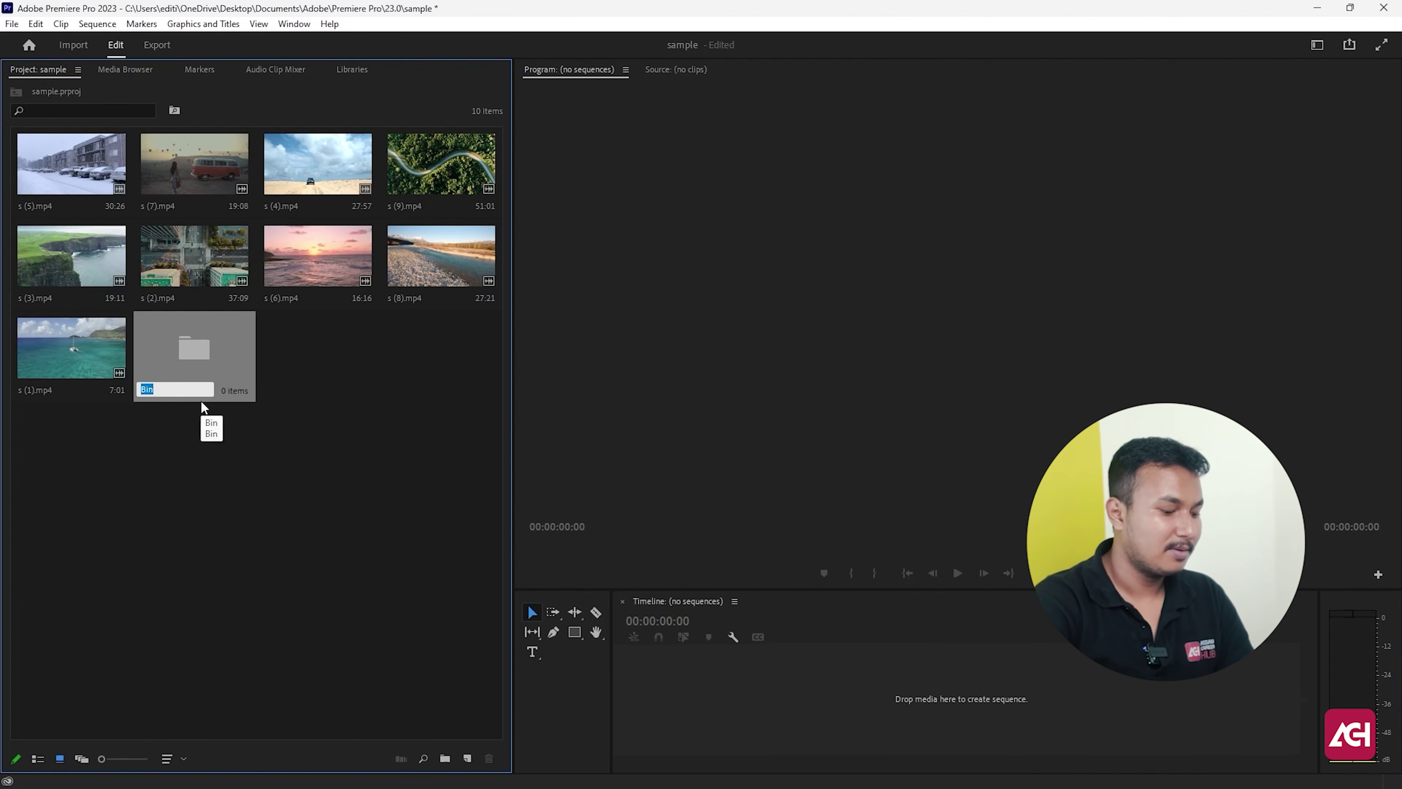
{"action": "type", "text": "Footage"}
{"action": "key", "text": "Tab"}
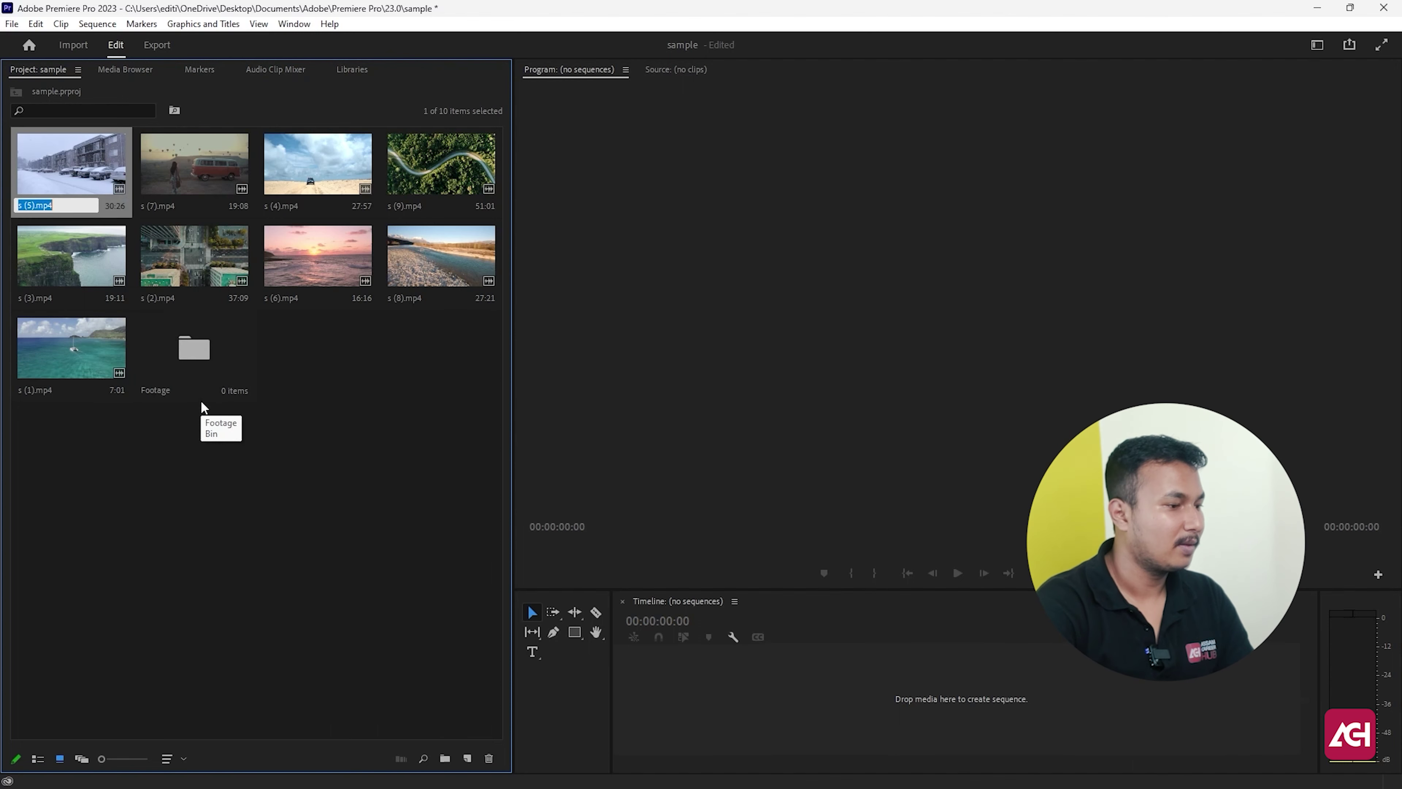
{"action": "left_click", "coordinate": [270, 428]}
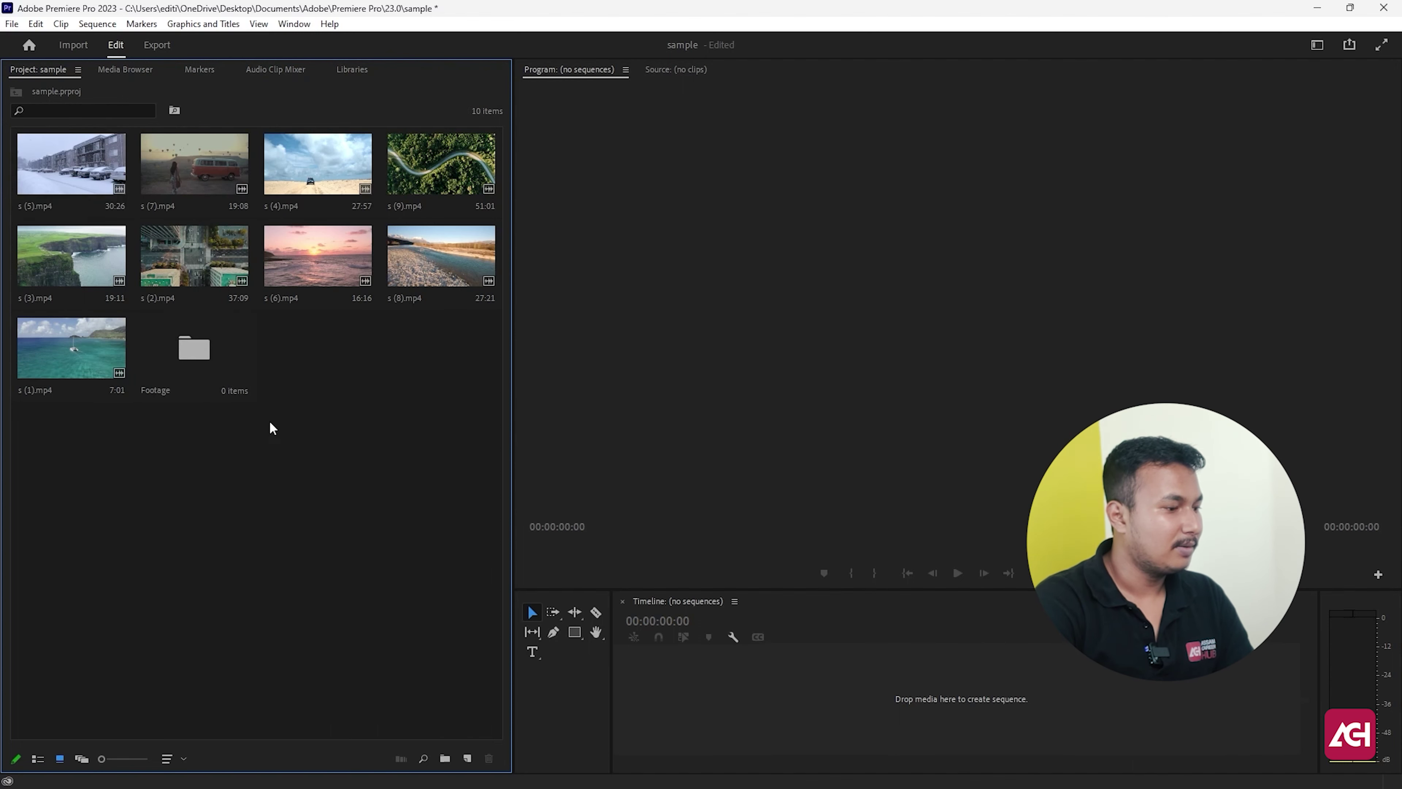
{"action": "left_click", "coordinate": [81, 347]}
{"action": "left_click", "coordinate": [59, 154], "text": "shift"}
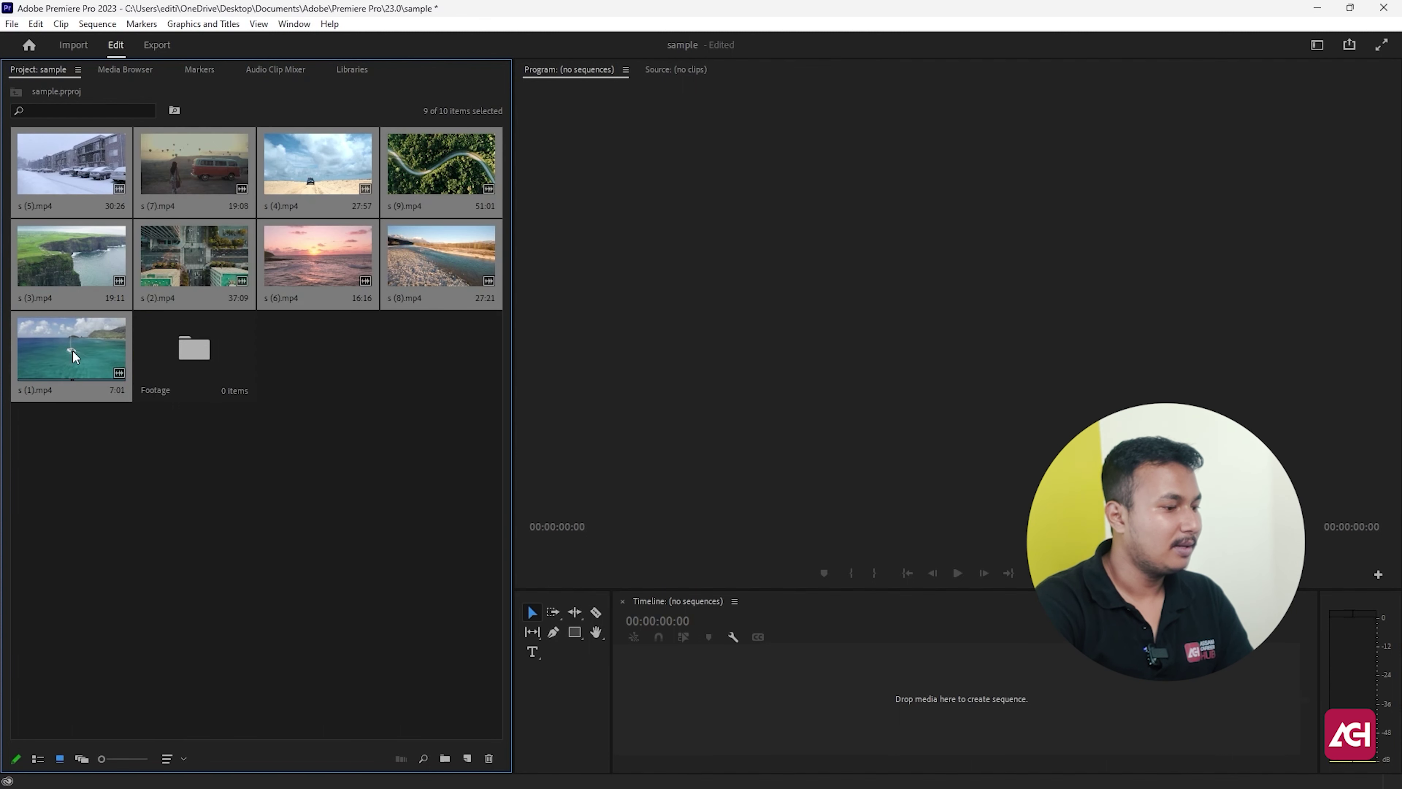
{"action": "left_click_drag", "start_coordinate": [72, 350], "coordinate": [194, 353]}
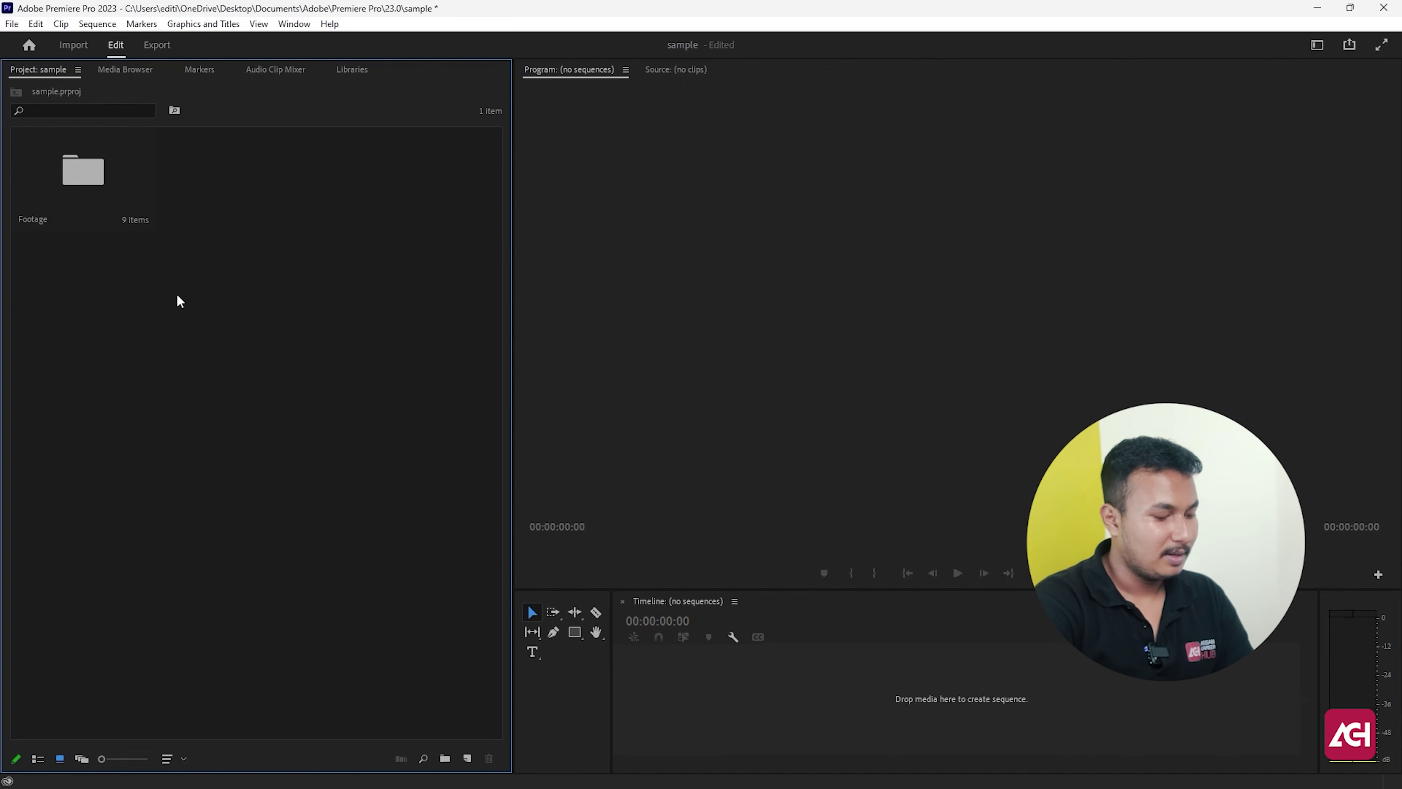
Add a second bin named Sound and open it
{"action": "key", "text": "ctrl+b"}
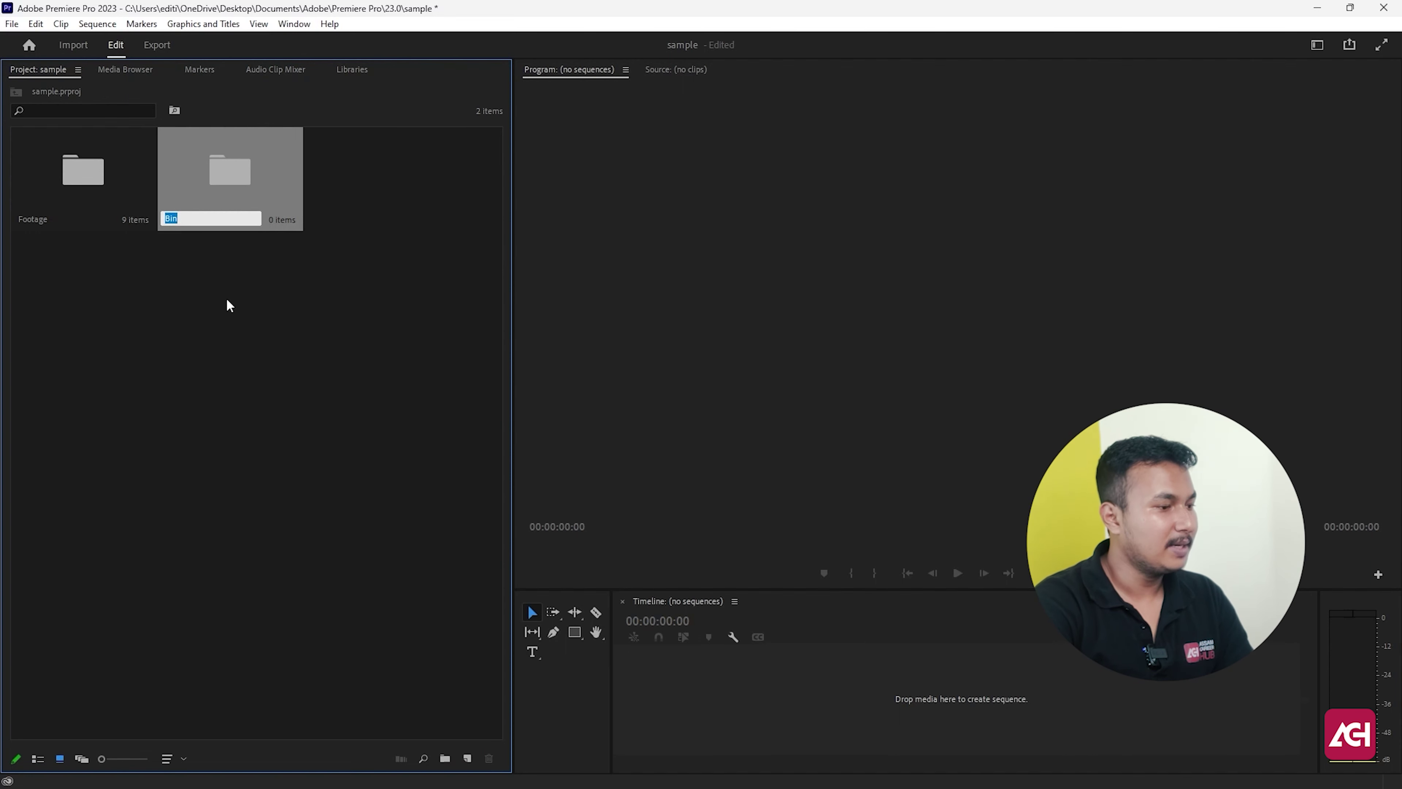
{"action": "type", "text": "Sound"}
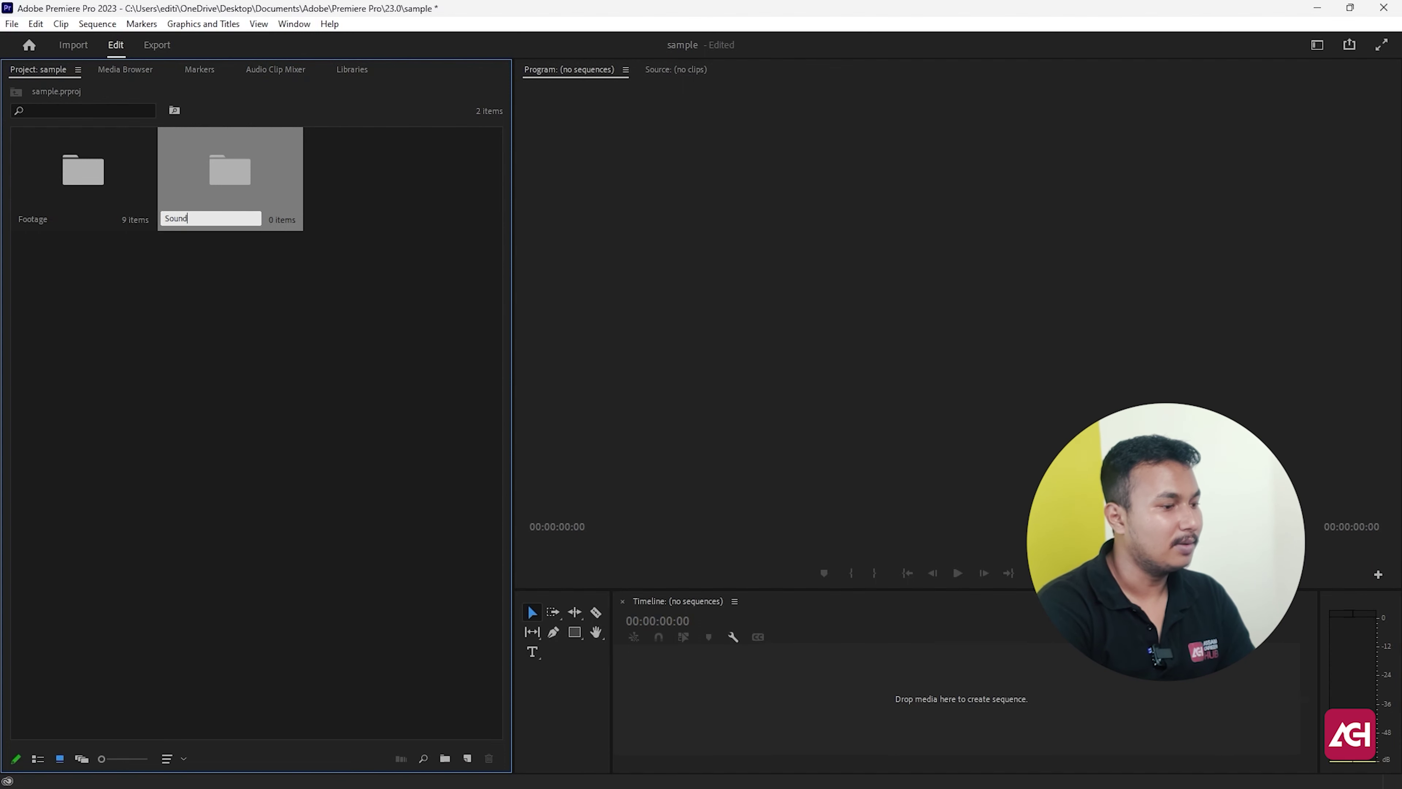
{"action": "key", "text": "Return"}
{"action": "left_click", "coordinate": [230, 305]}
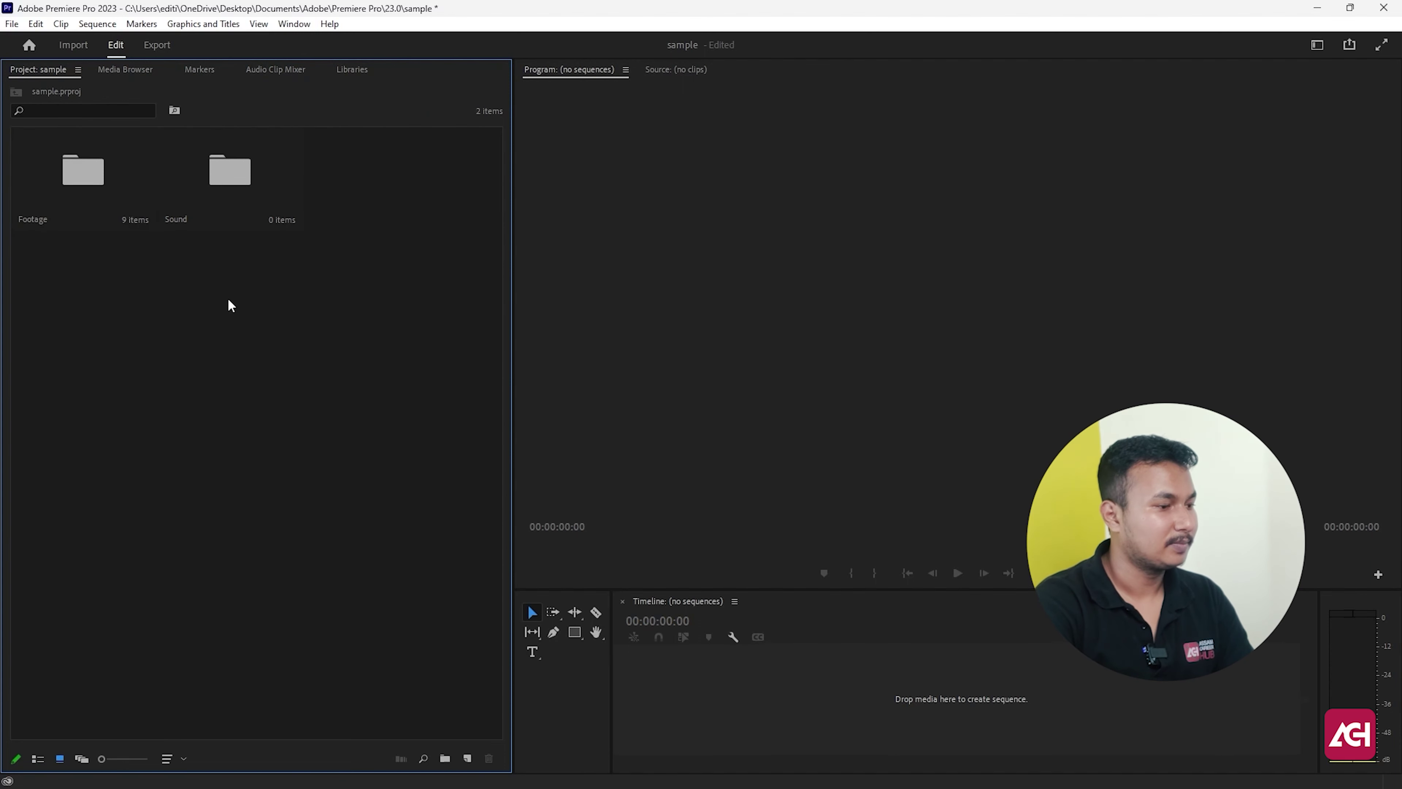
{"action": "double_click", "coordinate": [215, 170]}
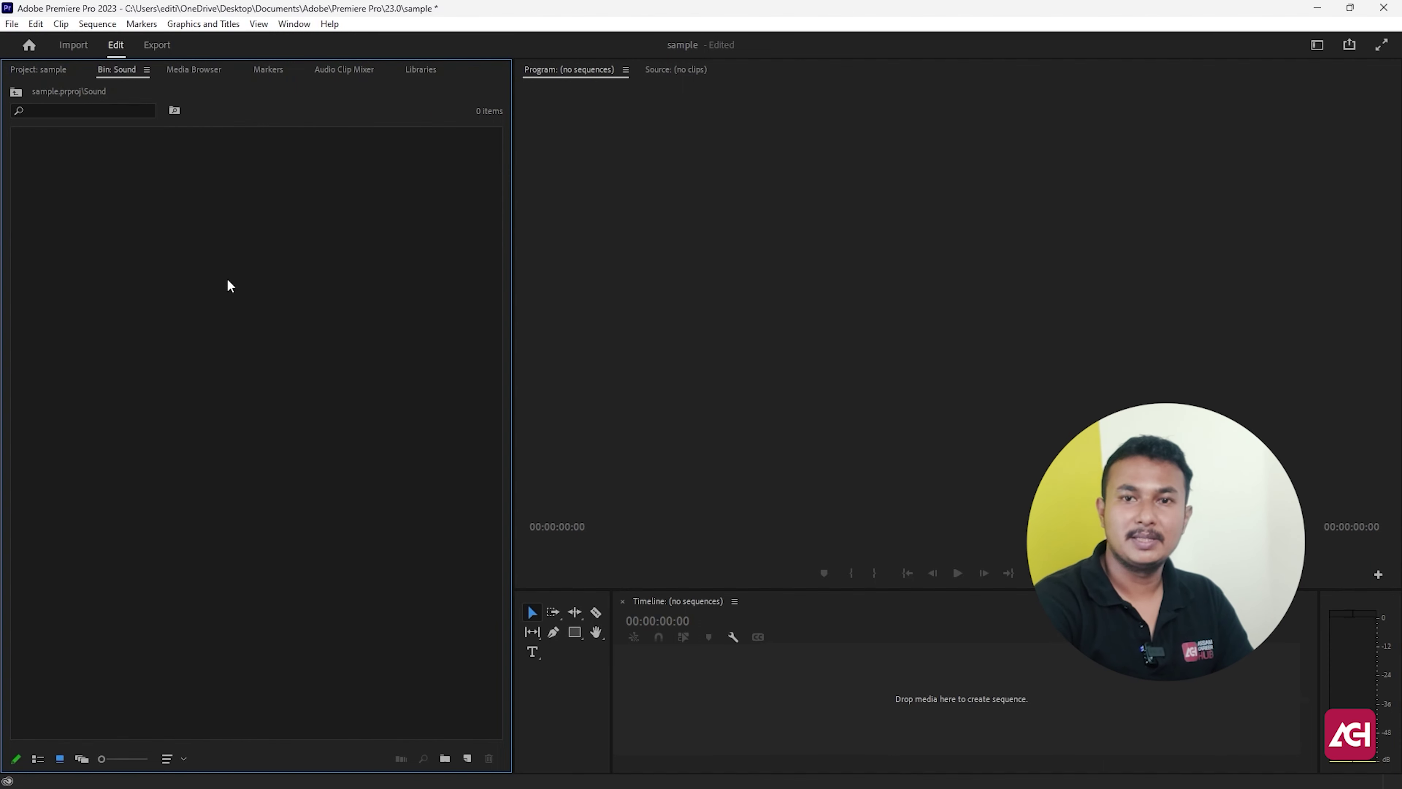
Import relaxing, car-pass-by, beautiful-trip, waterfall and sahara MP3s into the Sound bin
{"action": "right_click", "coordinate": [208, 268]}
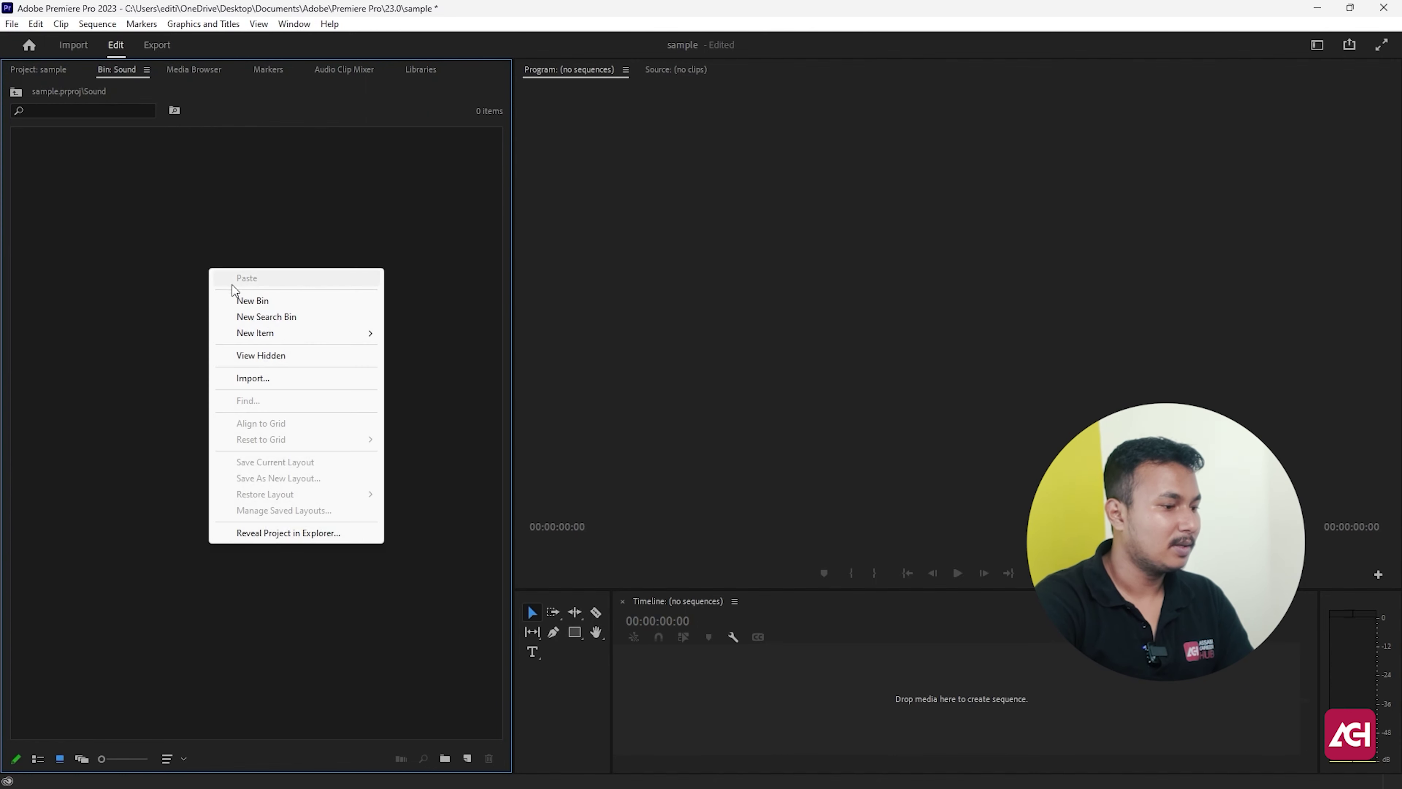
{"action": "left_click", "coordinate": [278, 378]}
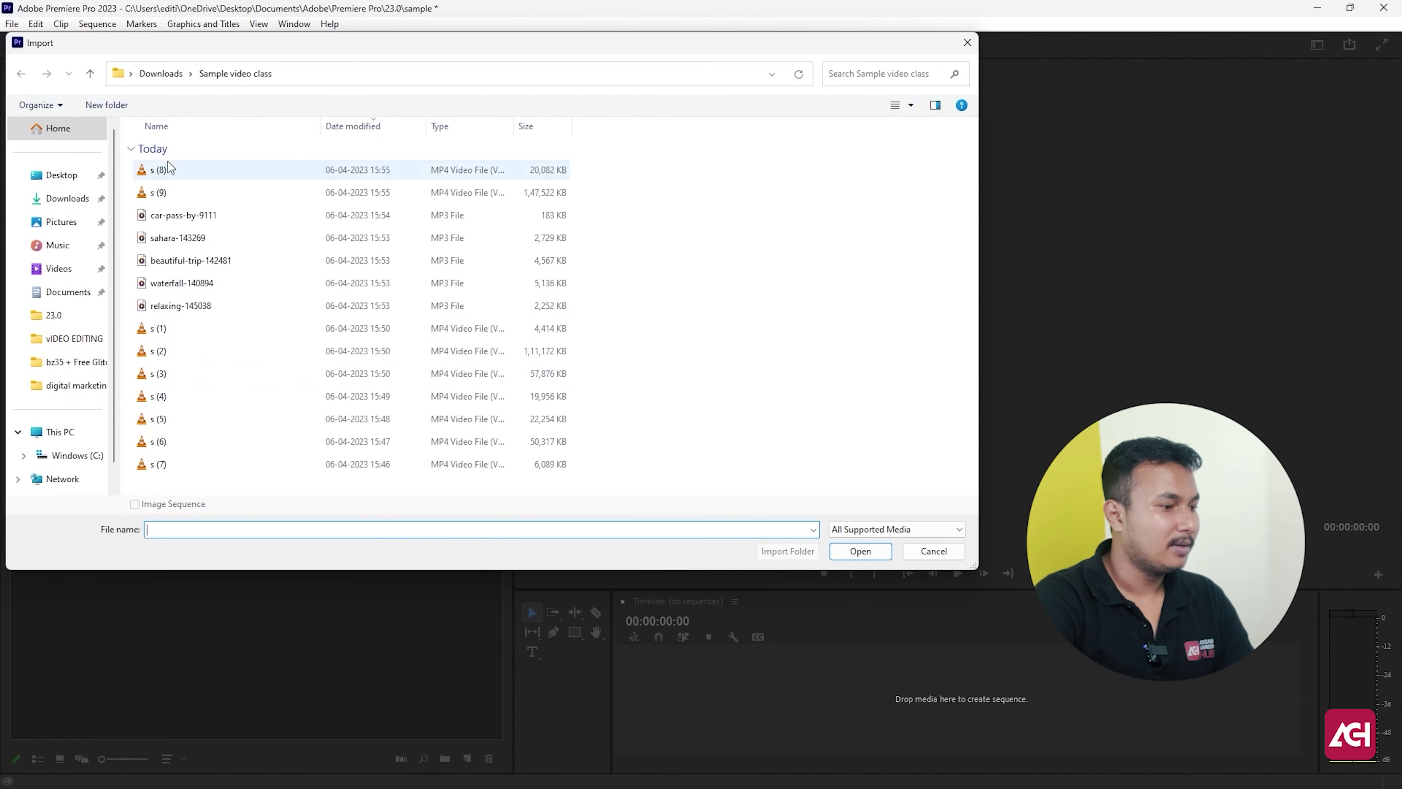
{"action": "left_click", "coordinate": [217, 218]}
{"action": "left_click", "coordinate": [230, 302], "text": "shift"}
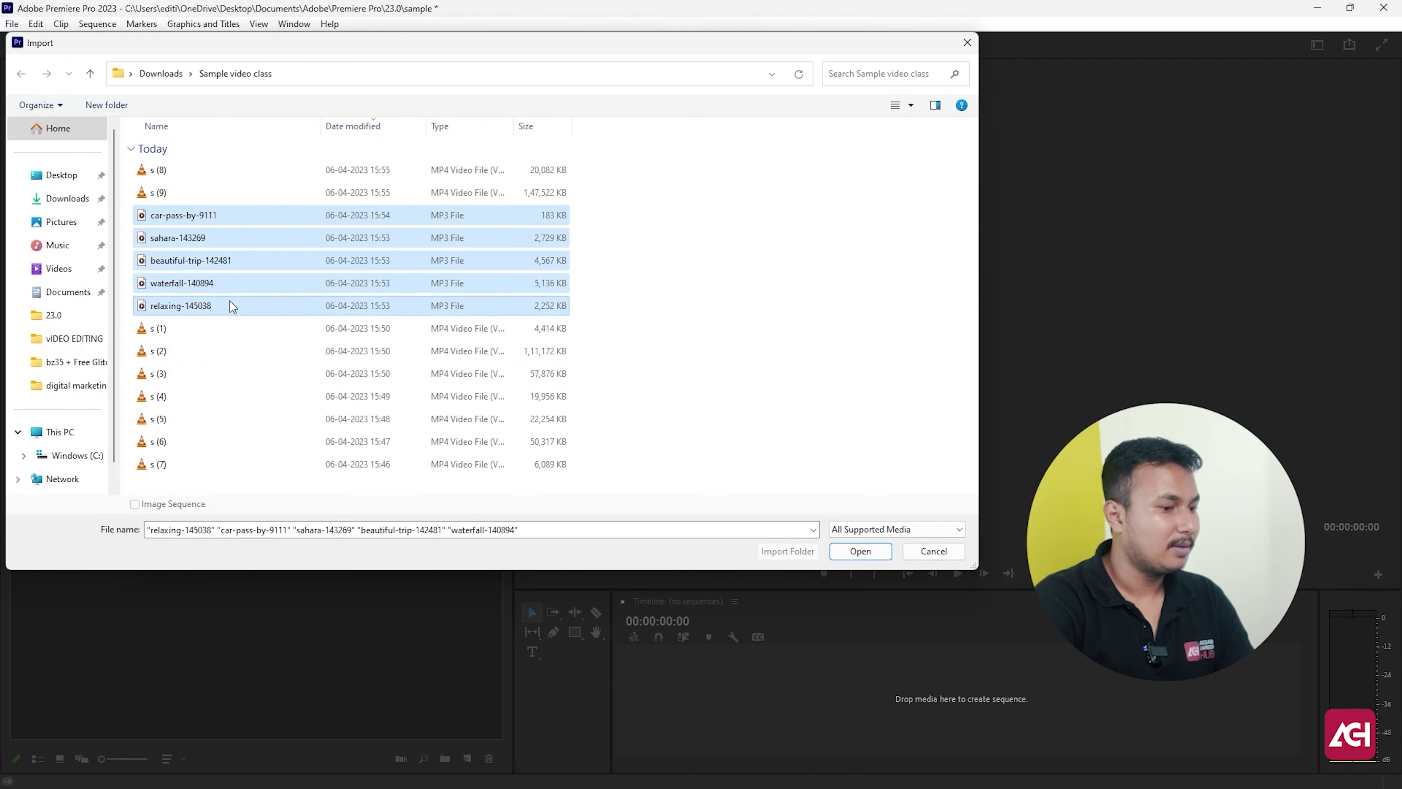
{"action": "left_click", "coordinate": [864, 555]}
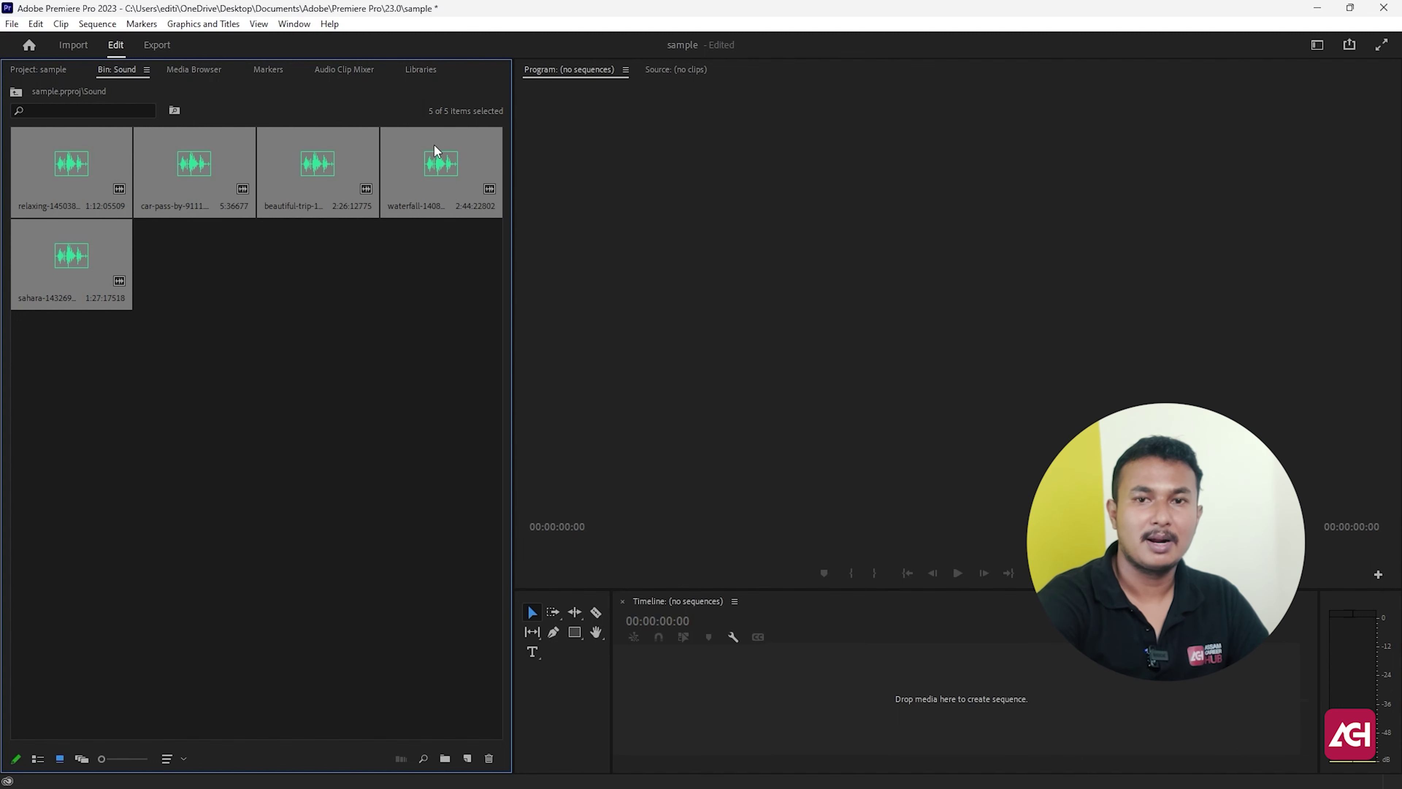
Peek at the Import workspace, return to Edit, and go back to the project's top level
{"action": "left_click", "coordinate": [79, 48]}
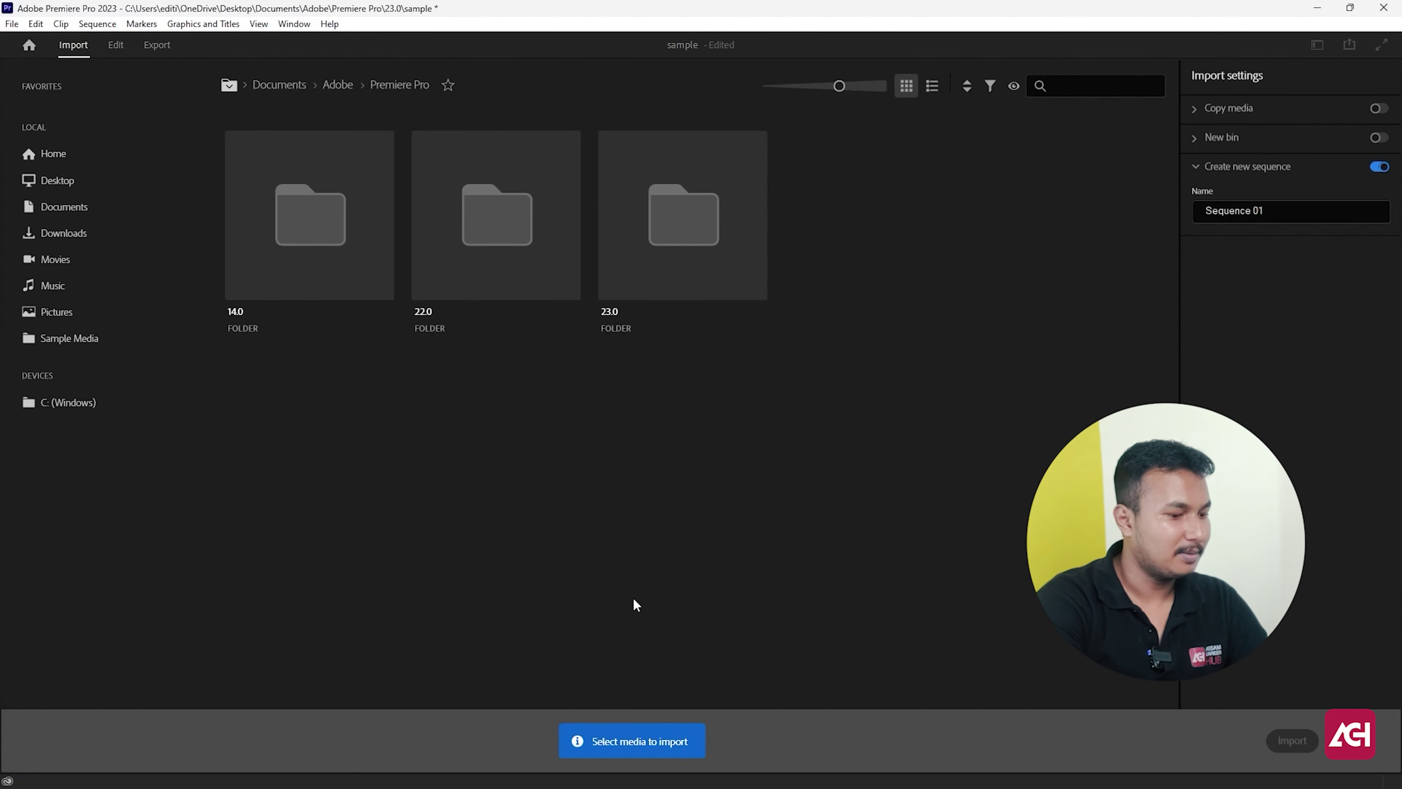
{"action": "left_click", "coordinate": [120, 46]}
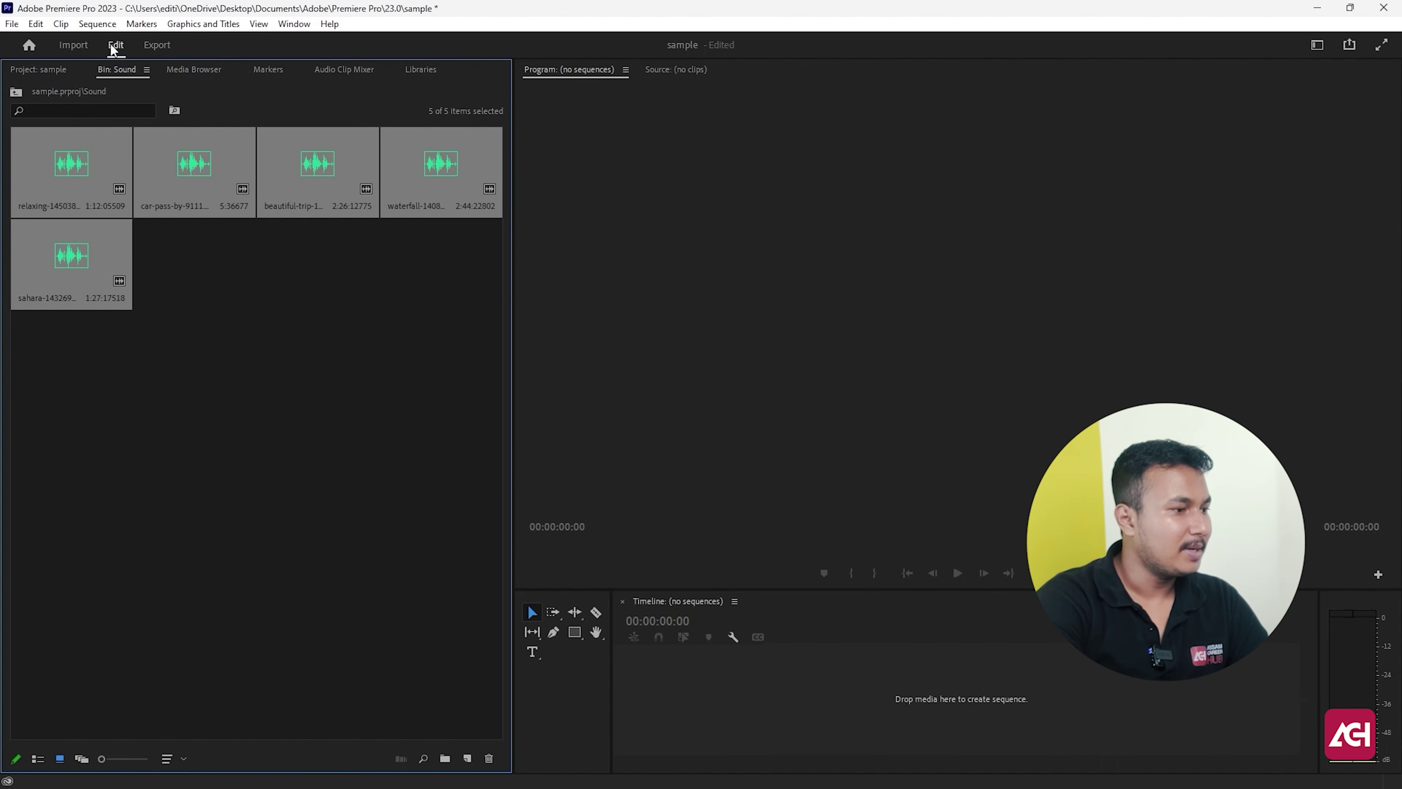
{"action": "left_click", "coordinate": [35, 70]}
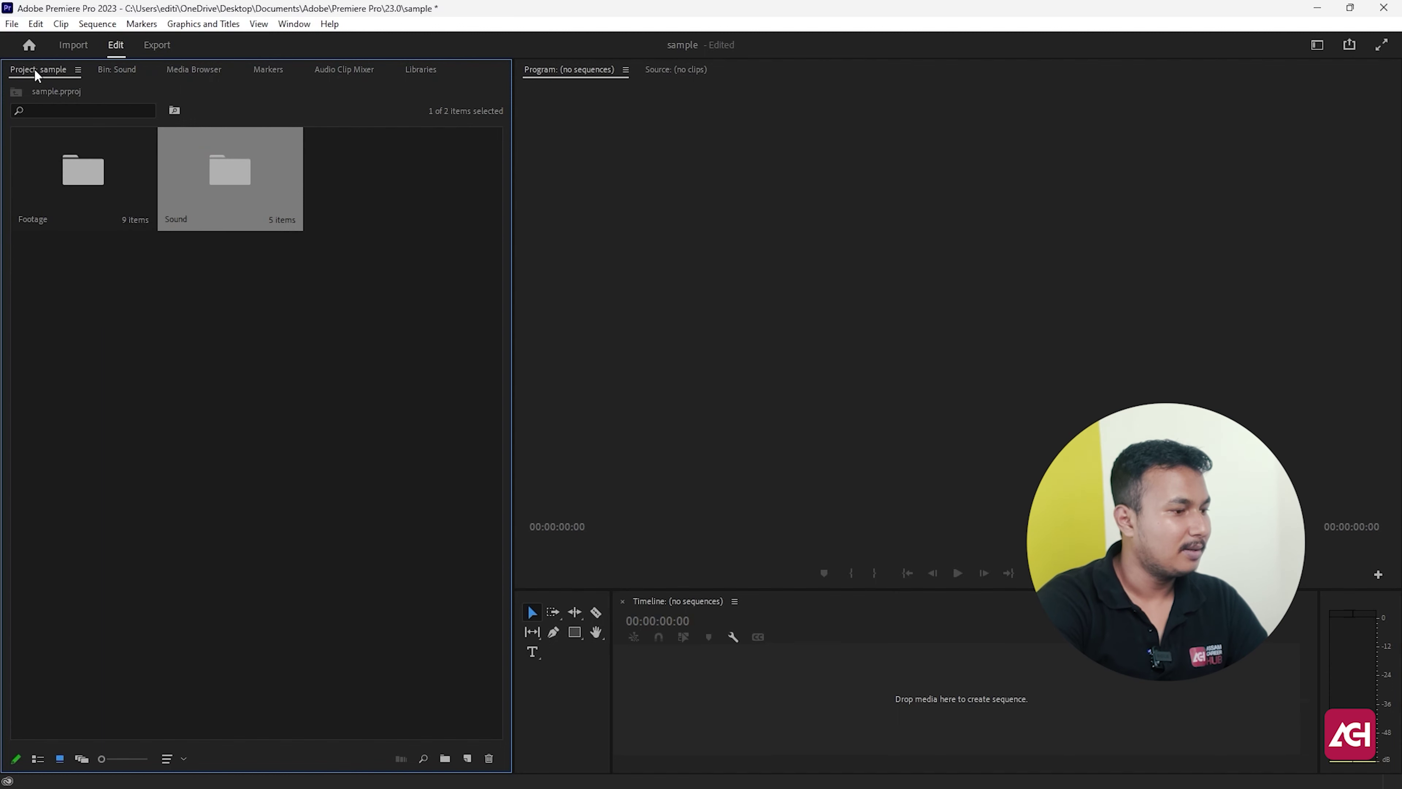
{"action": "left_click", "coordinate": [196, 365]}
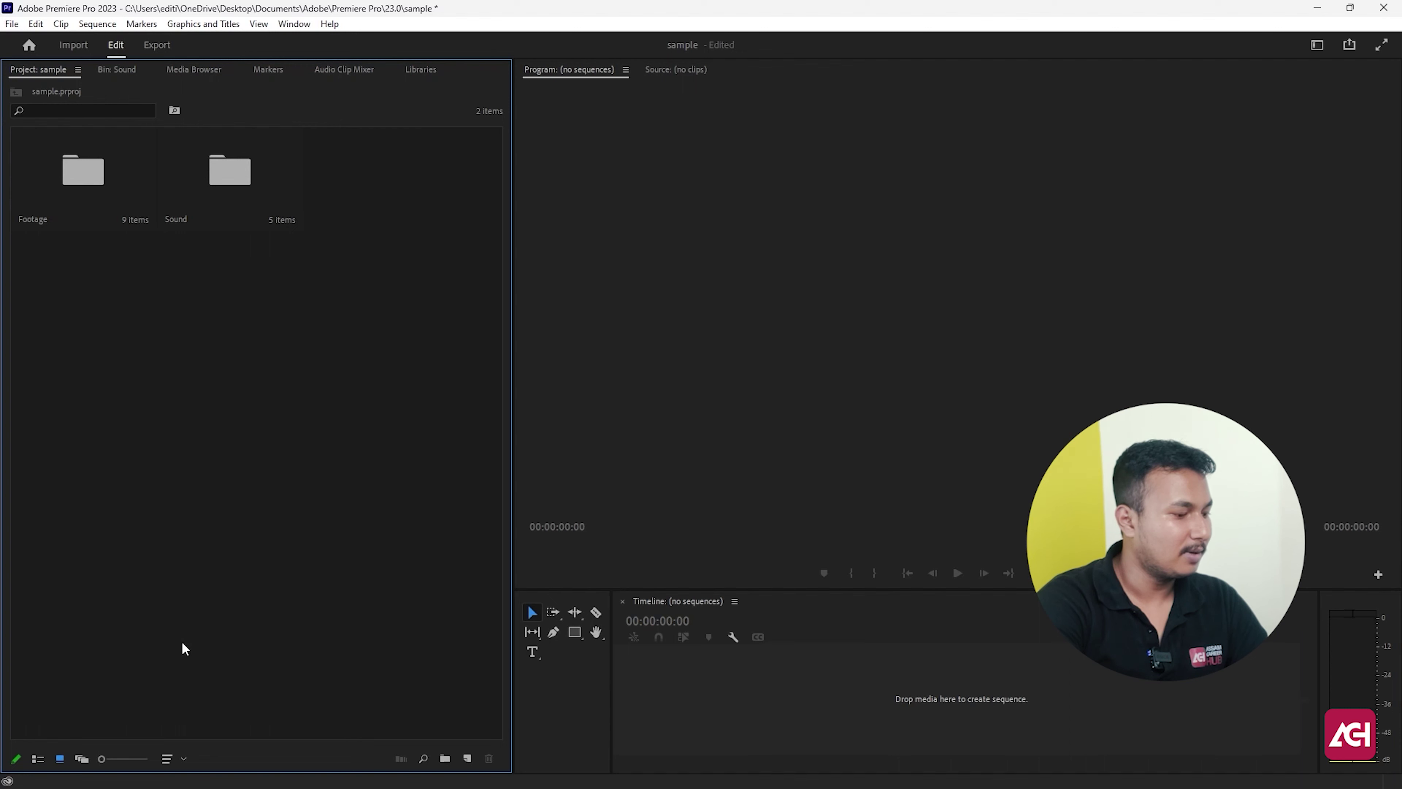
Switch the Project panel to List View, inspect both bins' contents, then collapse them
{"action": "left_click", "coordinate": [37, 759]}
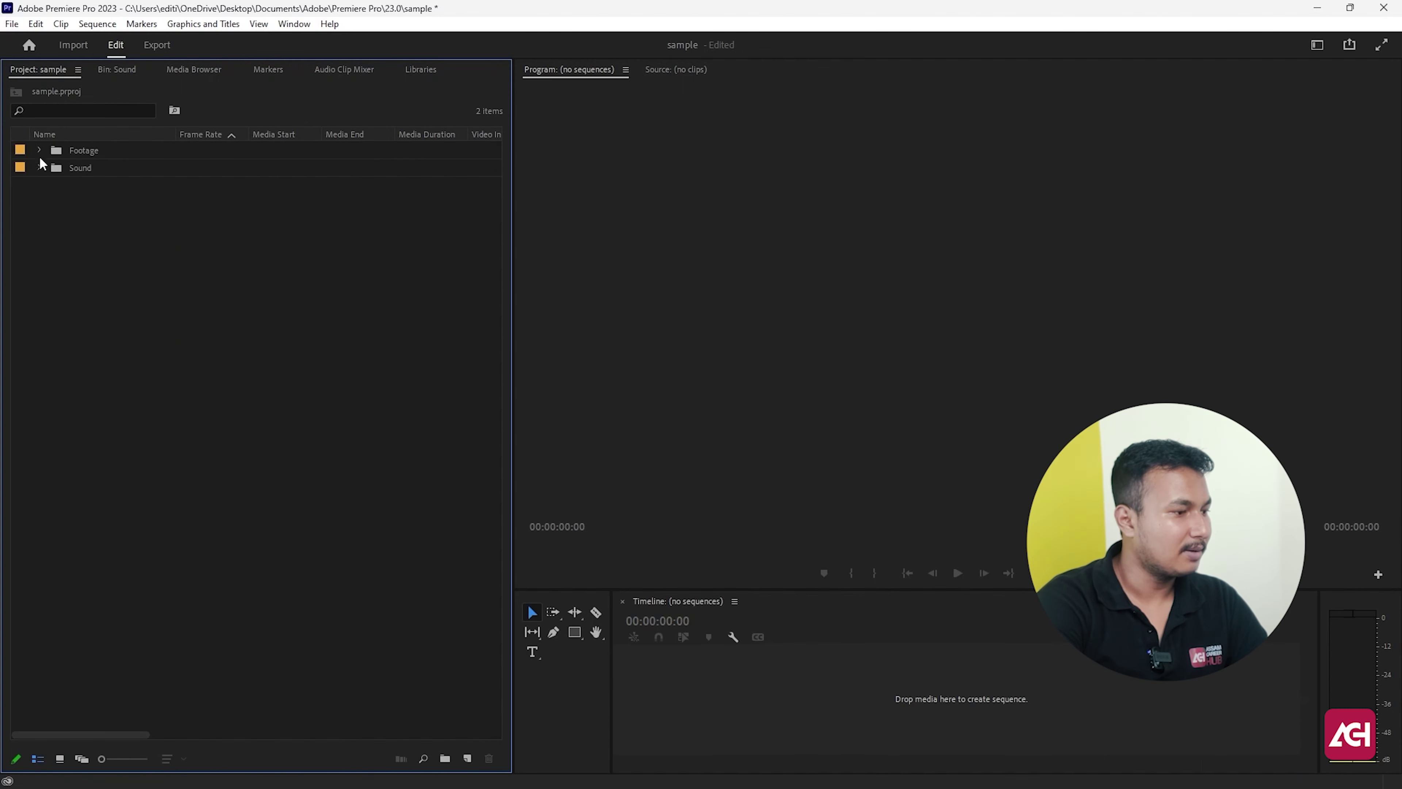
{"action": "left_click", "coordinate": [39, 150]}
{"action": "left_click", "coordinate": [39, 326]}
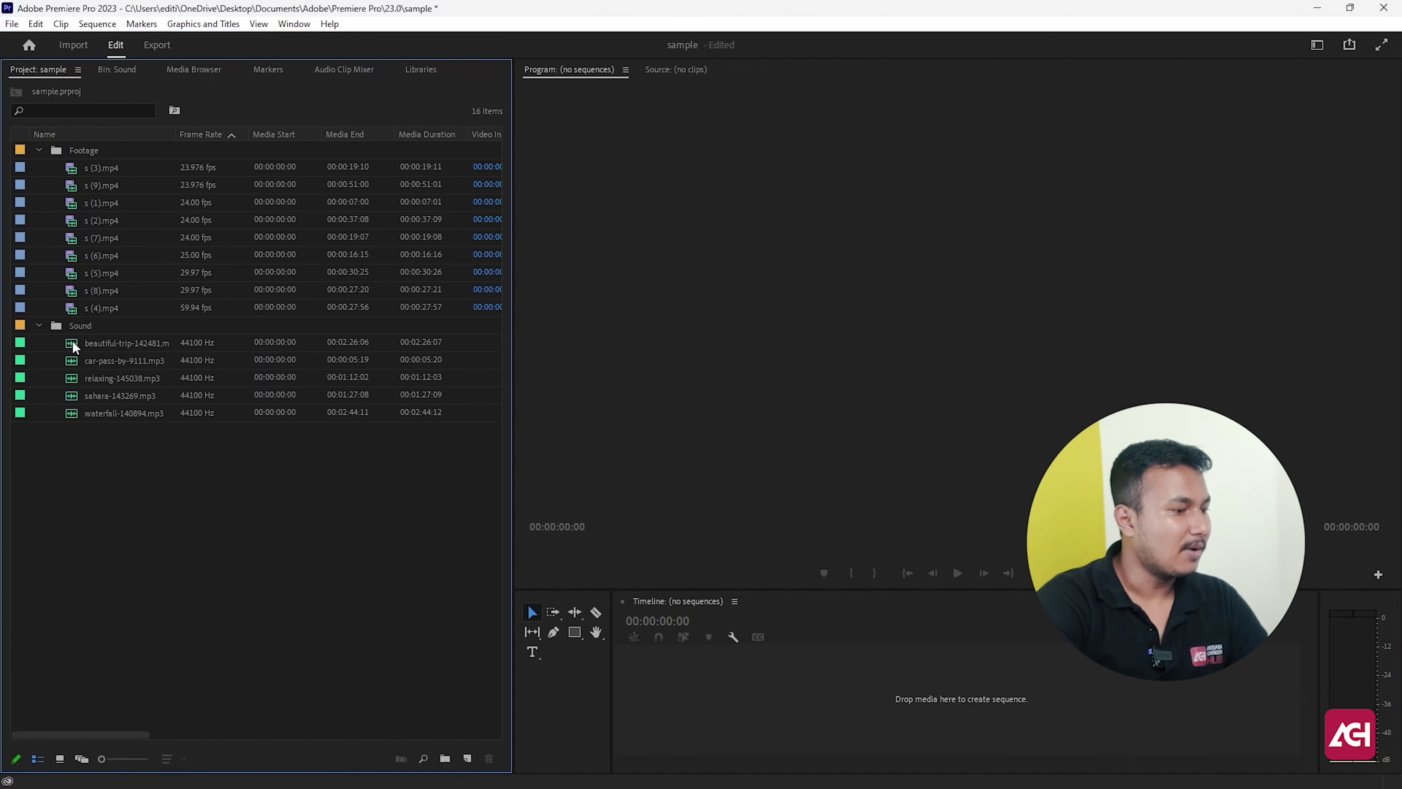
{"action": "left_click", "coordinate": [74, 206]}
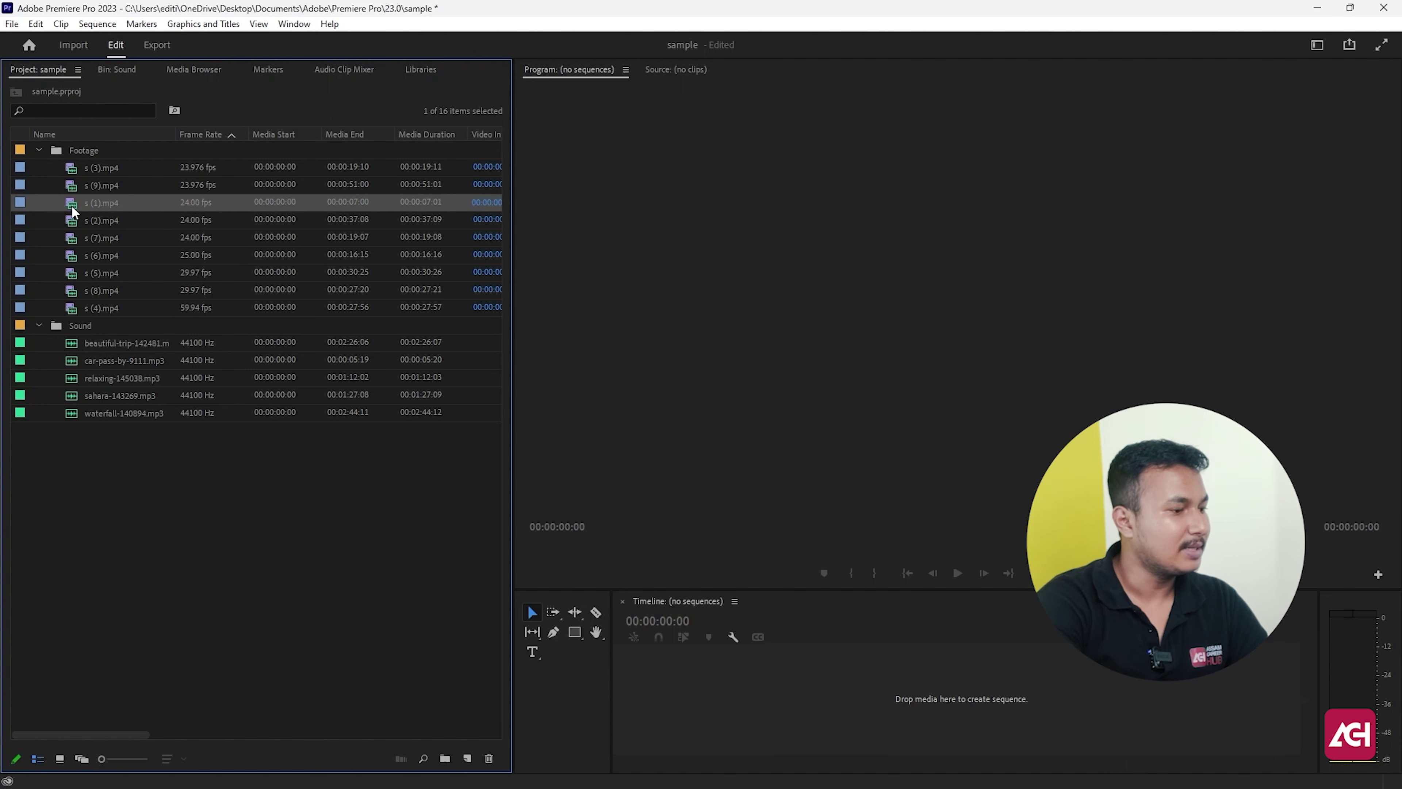
{"action": "mouse_move", "coordinate": [73, 210]}
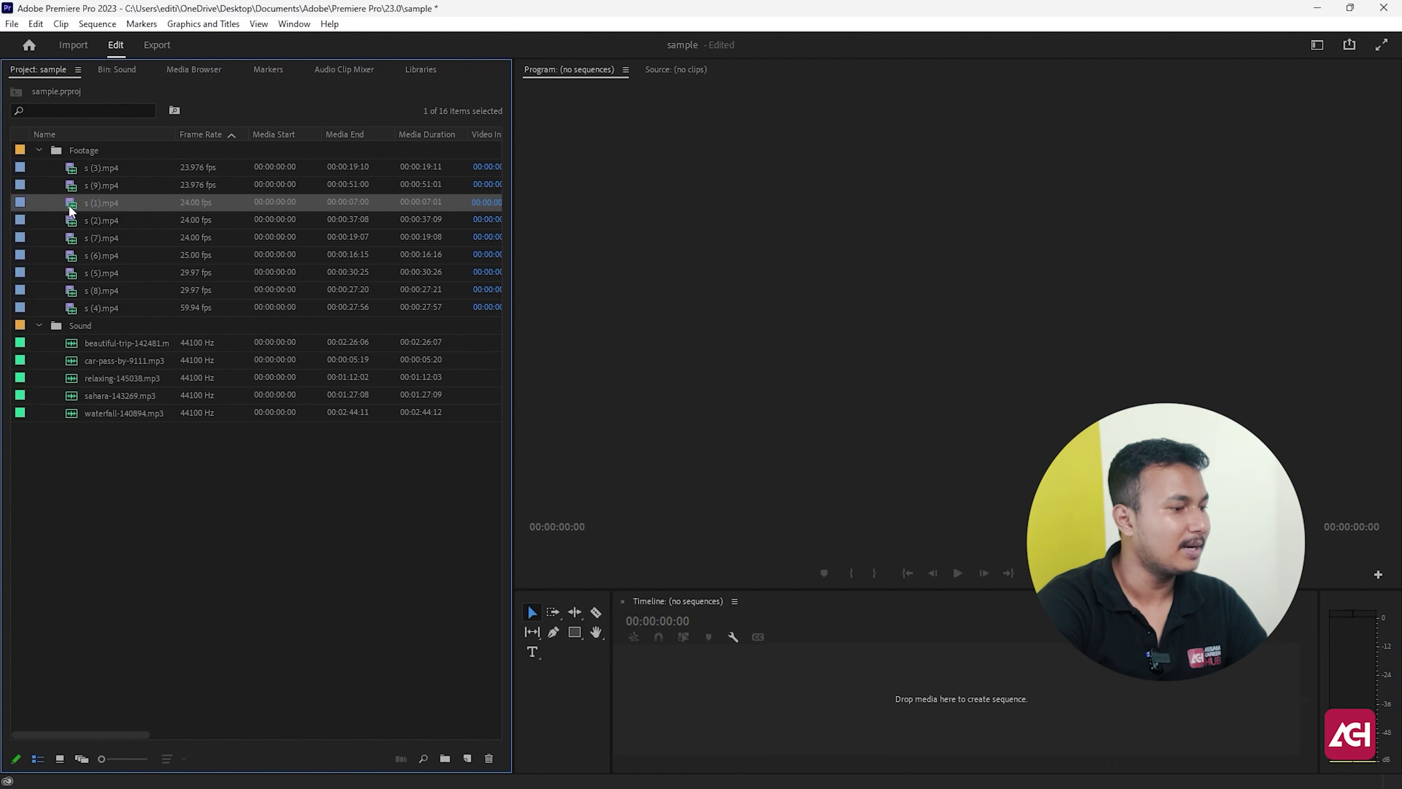
{"action": "left_click", "coordinate": [119, 501]}
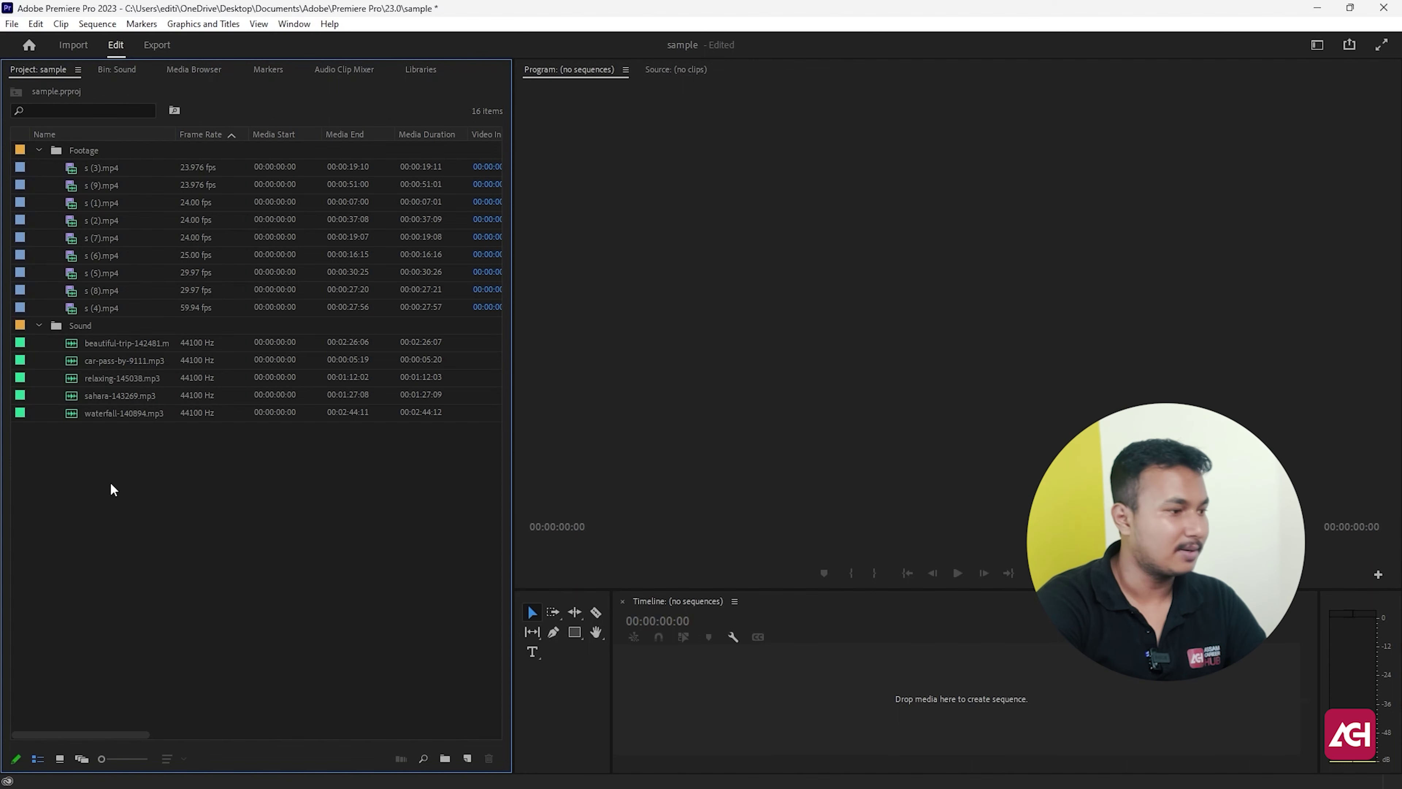
{"action": "left_click", "coordinate": [38, 151]}
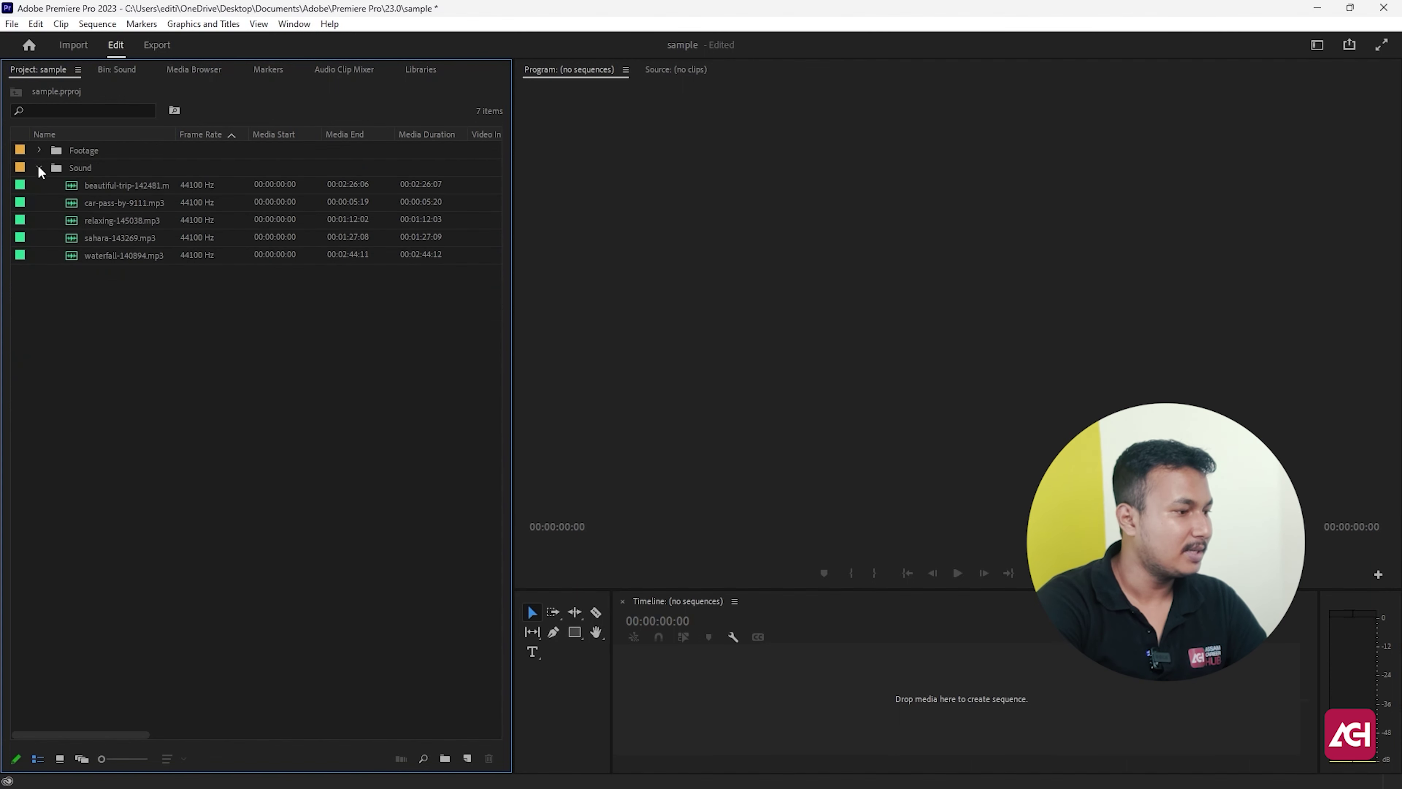
{"action": "left_click", "coordinate": [39, 168]}
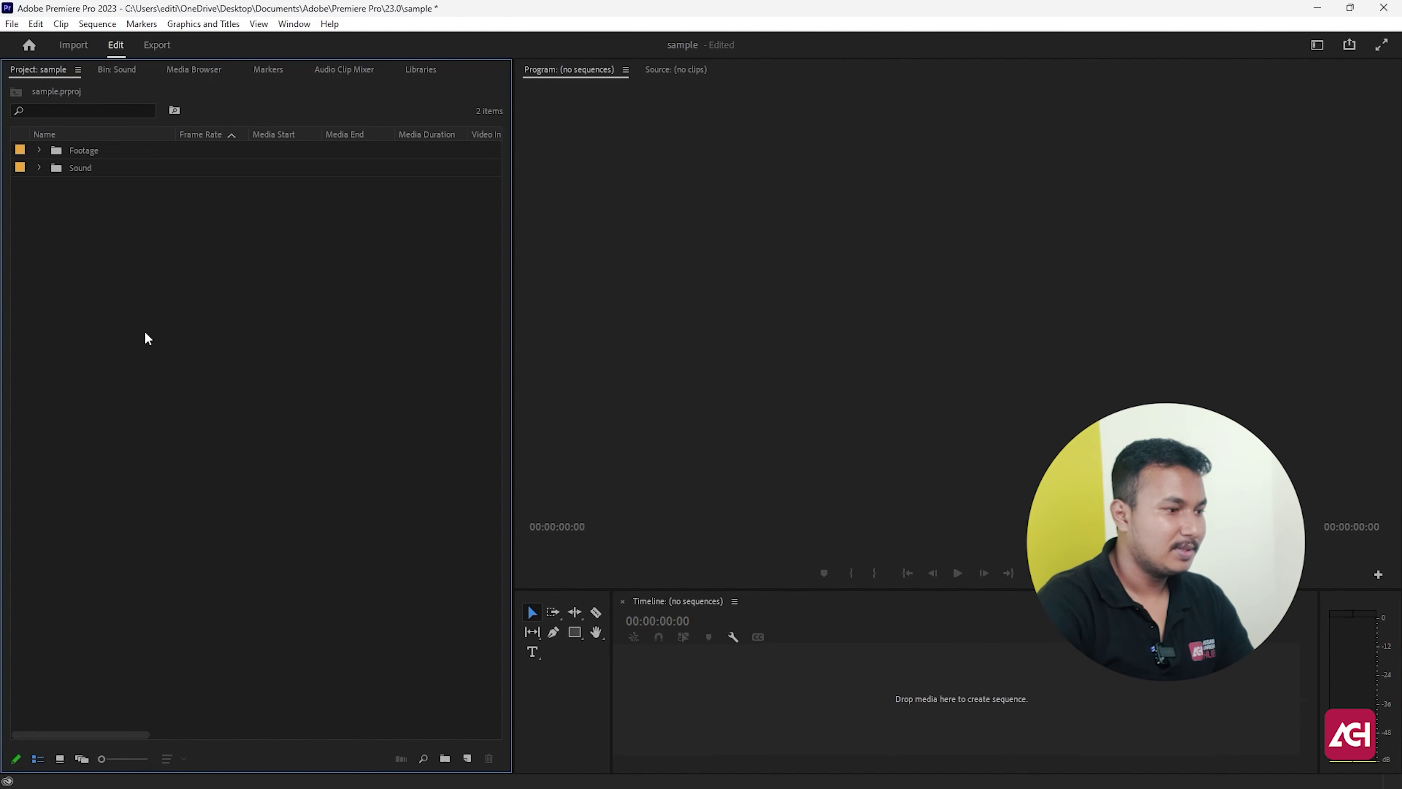
{"action": "right_click", "coordinate": [155, 320]}
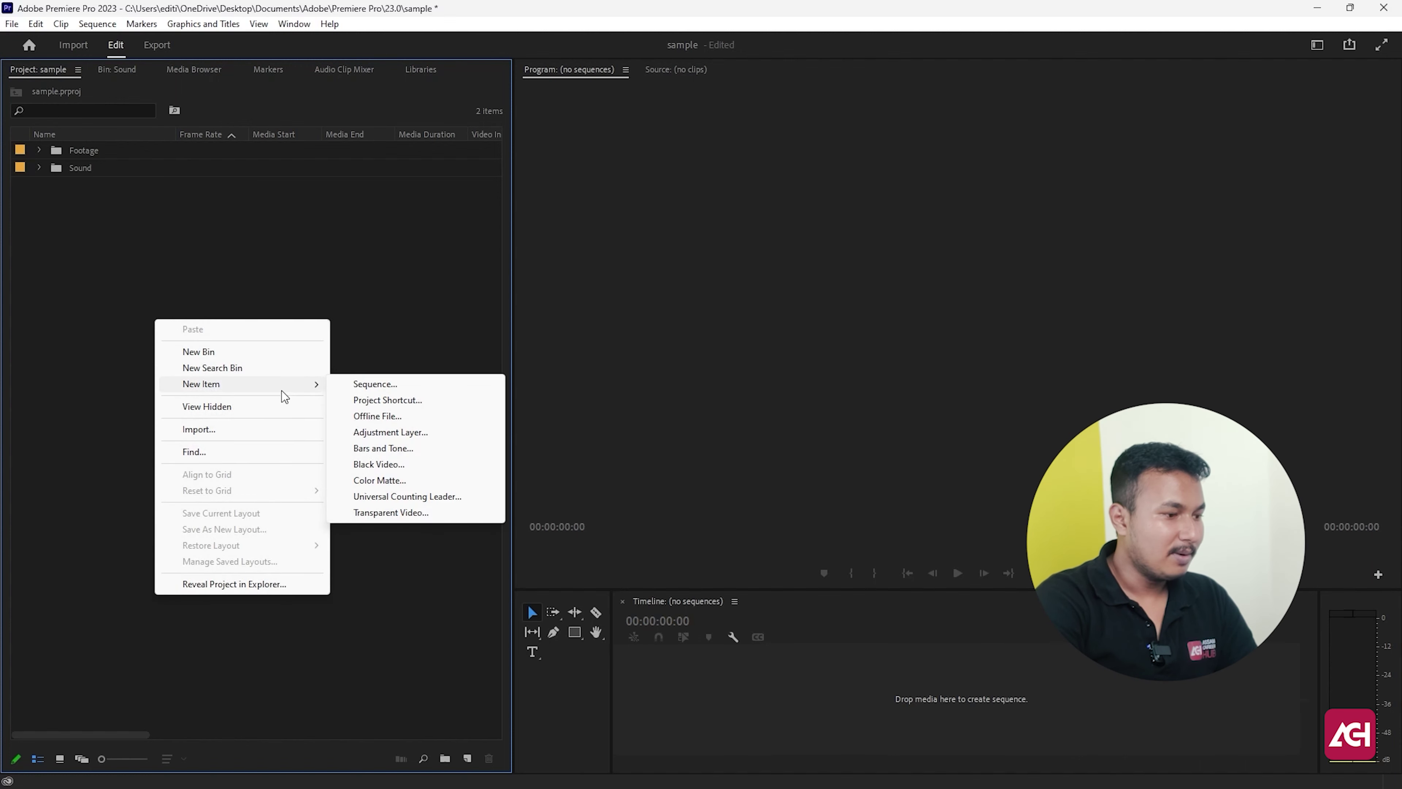
Start a new sequence from the ARRI > 1080p > ARRI 1080p 23.976 preset
{"action": "mouse_move", "coordinate": [317, 386]}
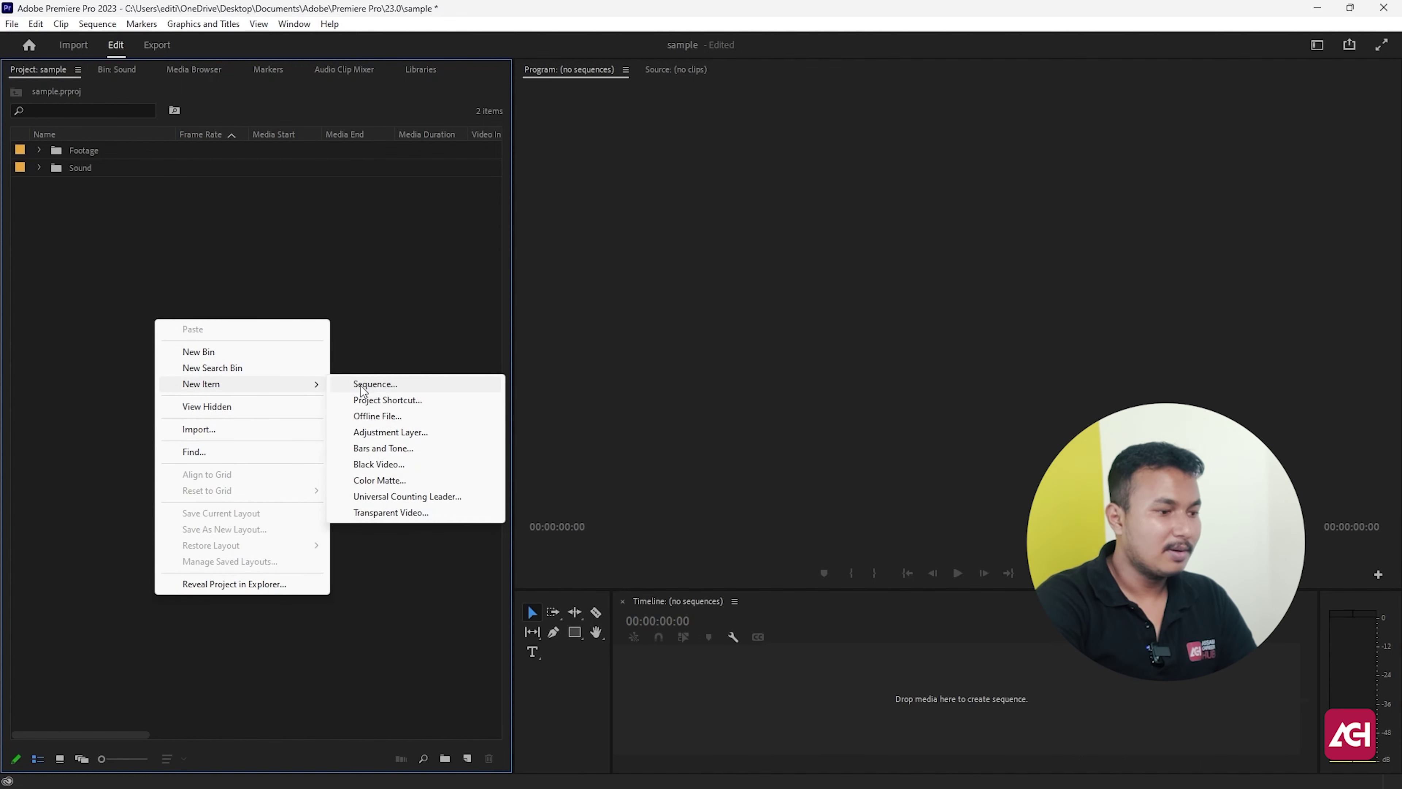
{"action": "left_click", "coordinate": [373, 385]}
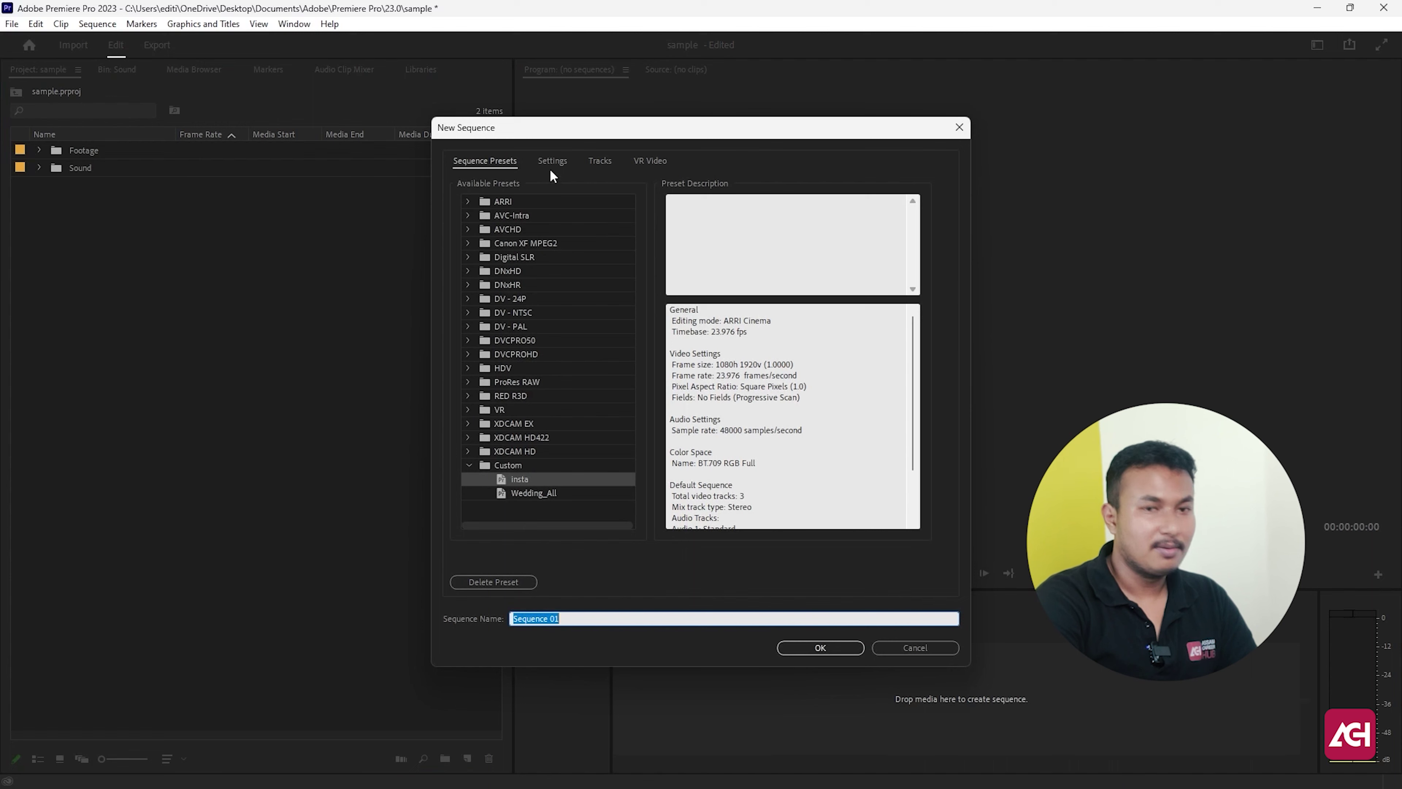
{"action": "left_click", "coordinate": [469, 201]}
{"action": "left_click", "coordinate": [486, 215]}
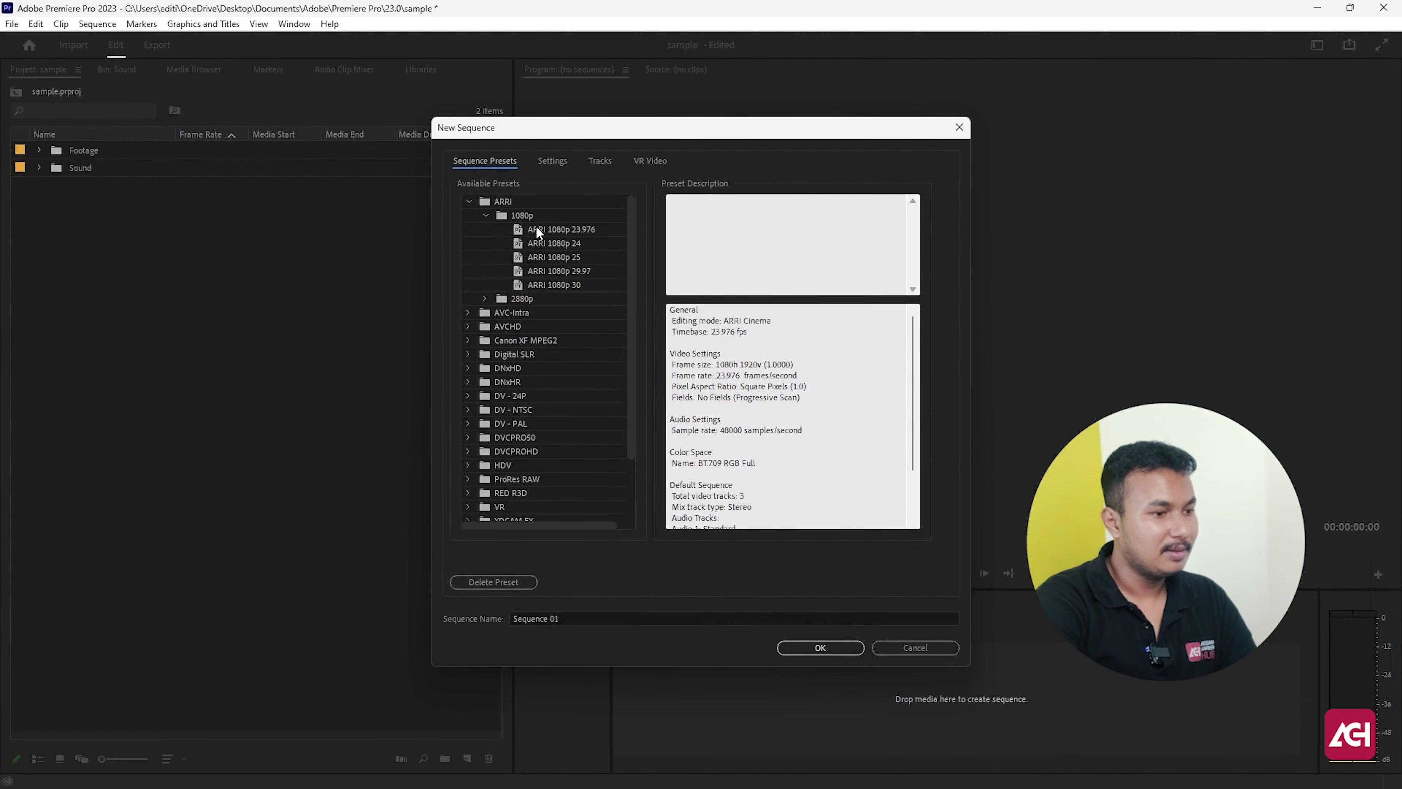
{"action": "left_click", "coordinate": [552, 228]}
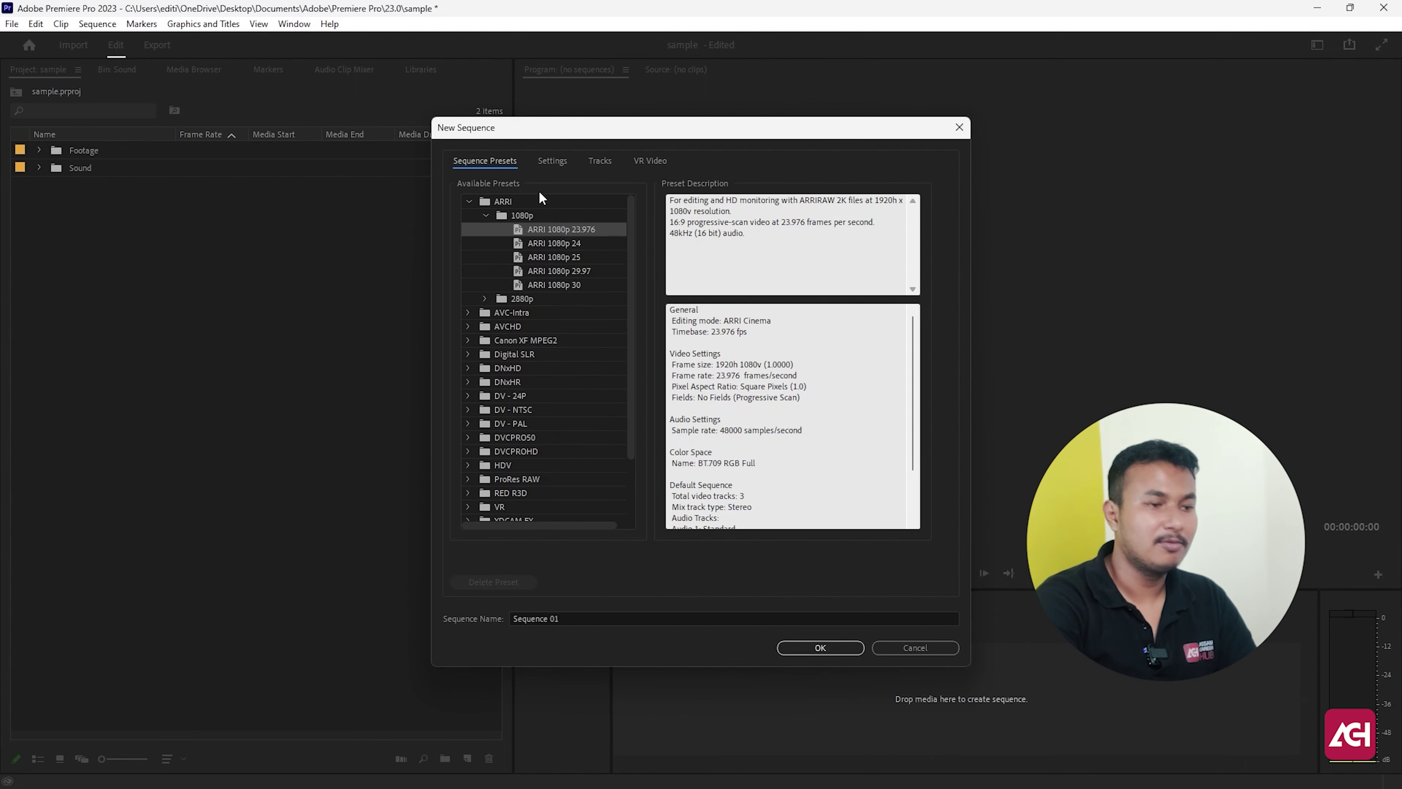
{"action": "left_click", "coordinate": [550, 162]}
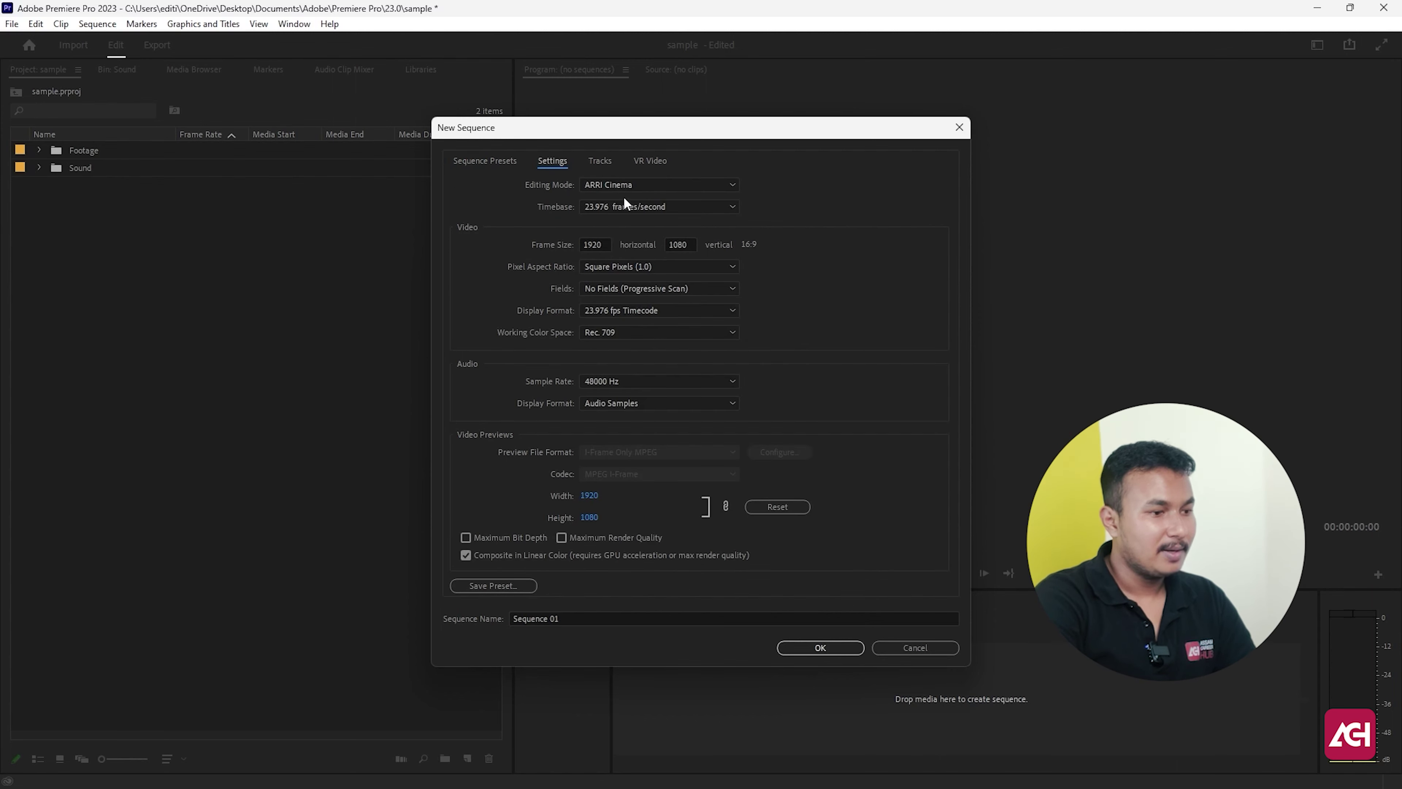
Set Editing Mode to Custom with a 23.976 fps timebase and create the sequence as Sample
{"action": "left_click", "coordinate": [637, 186]}
{"action": "left_click", "coordinate": [638, 200]}
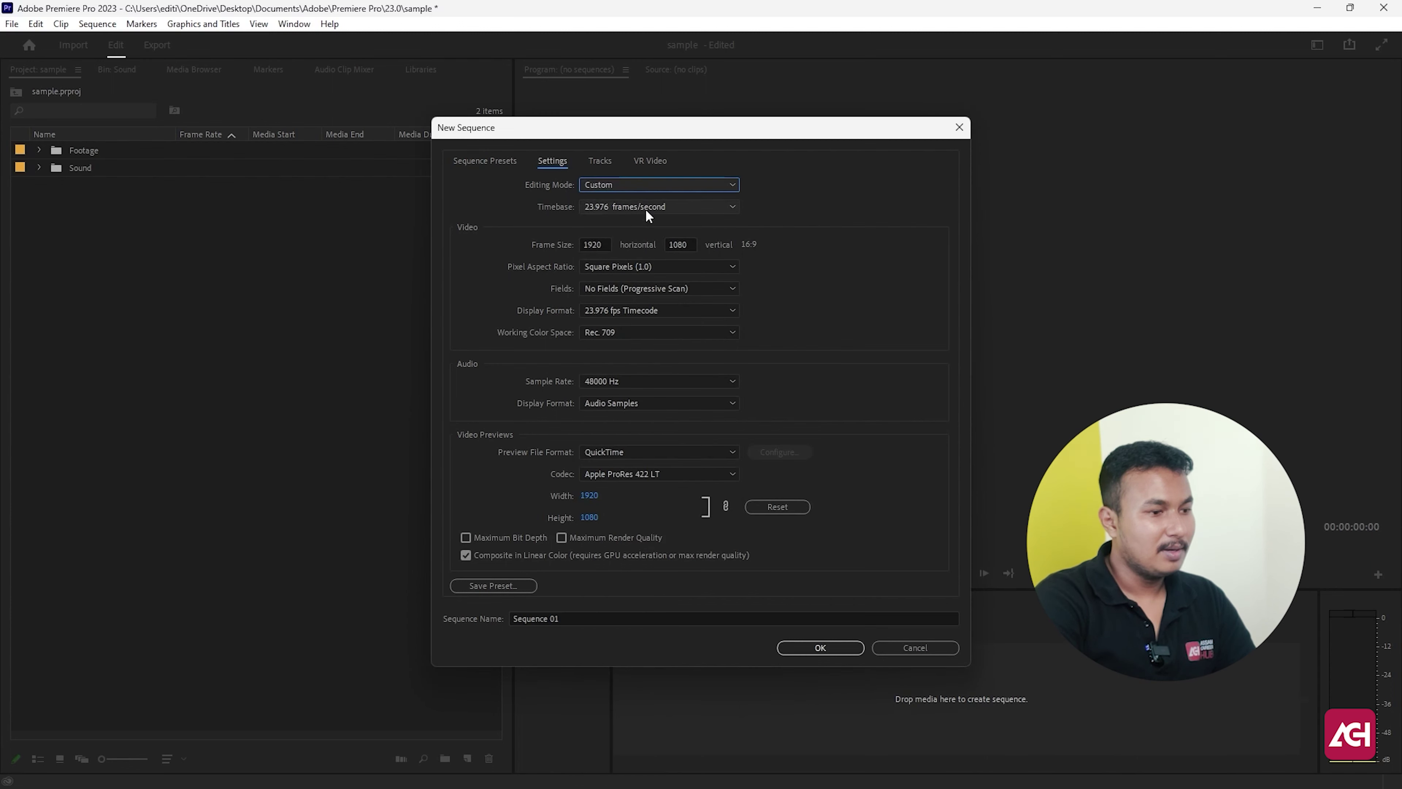
{"action": "left_click", "coordinate": [597, 208]}
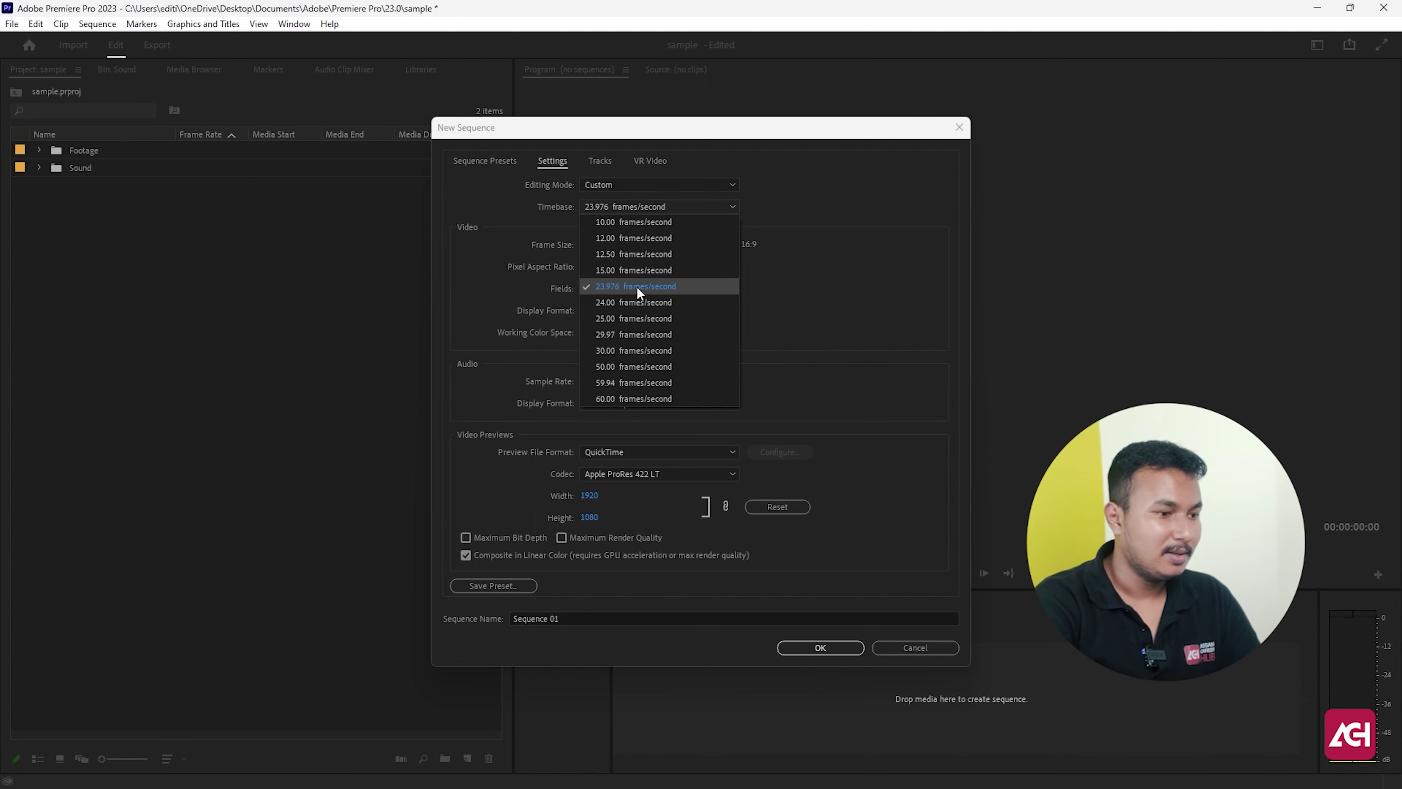
{"action": "left_click", "coordinate": [636, 286]}
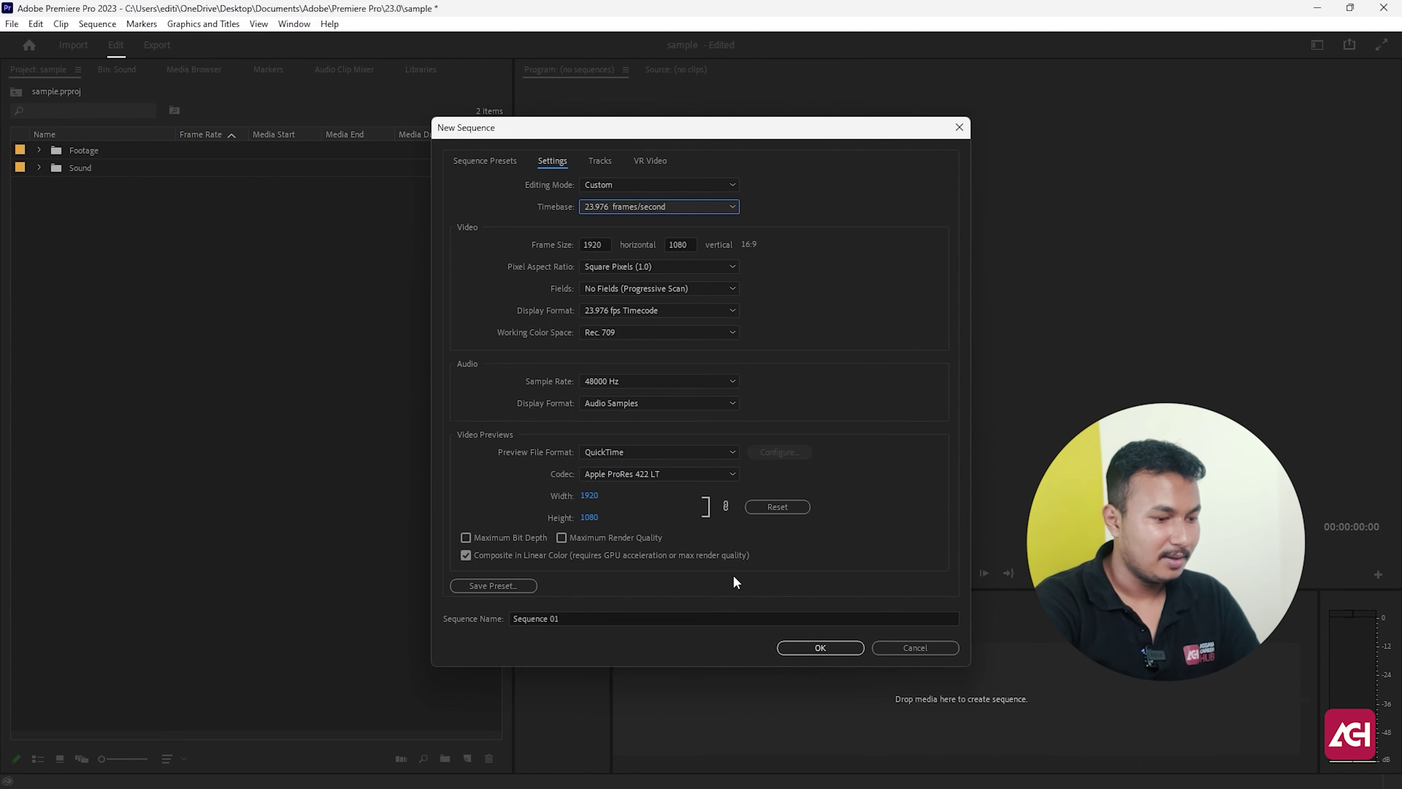
{"action": "left_click", "coordinate": [575, 618]}
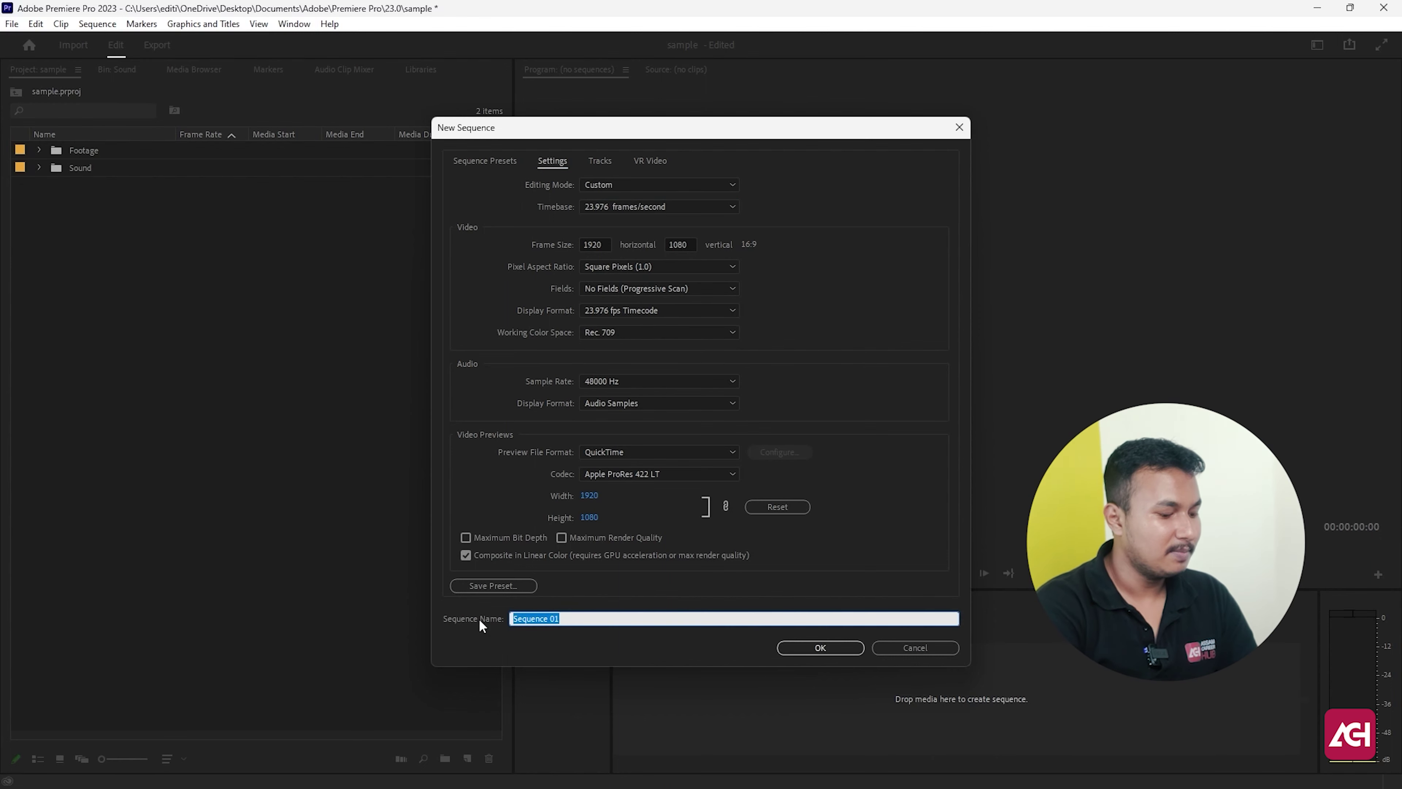
{"action": "type", "text": "Sampl"}
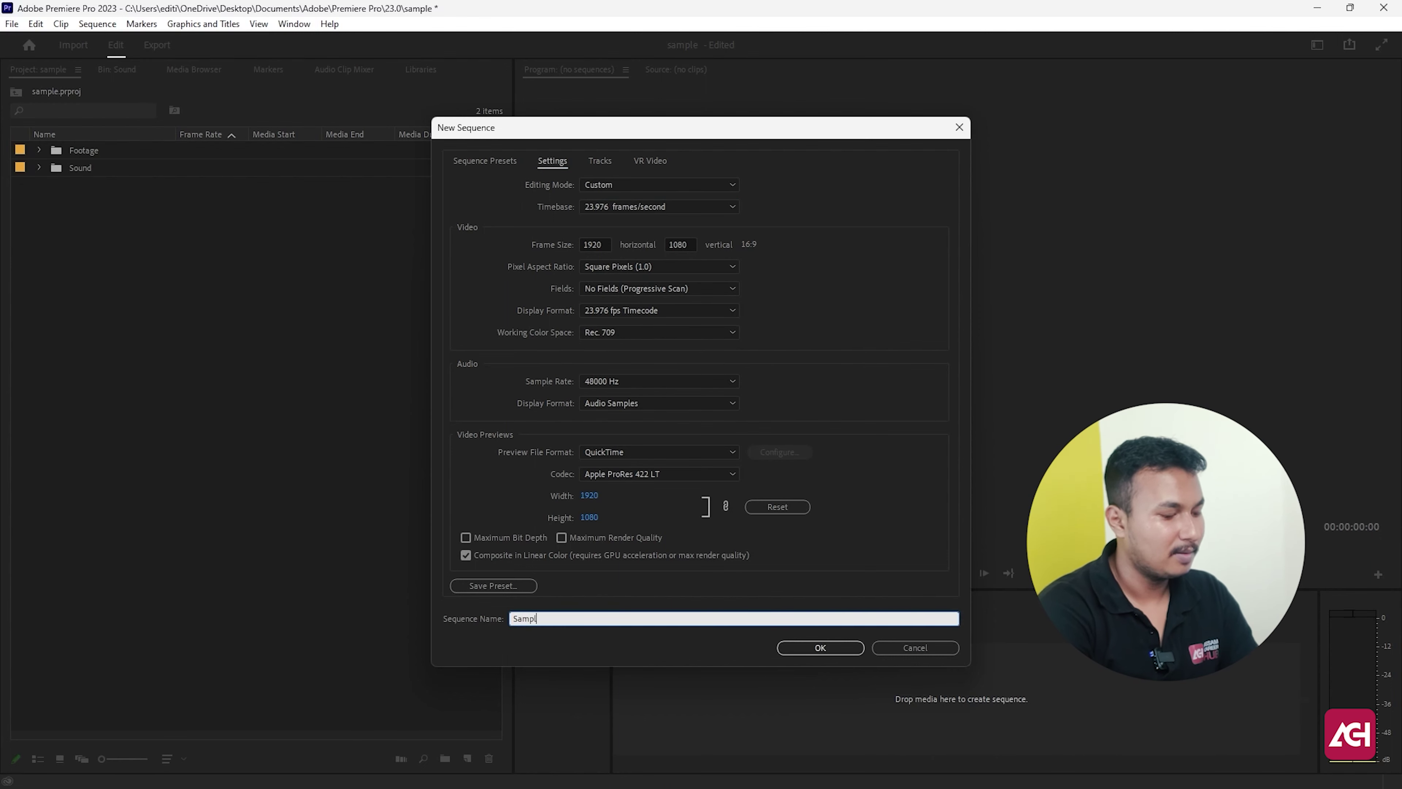
{"action": "type", "text": "e"}
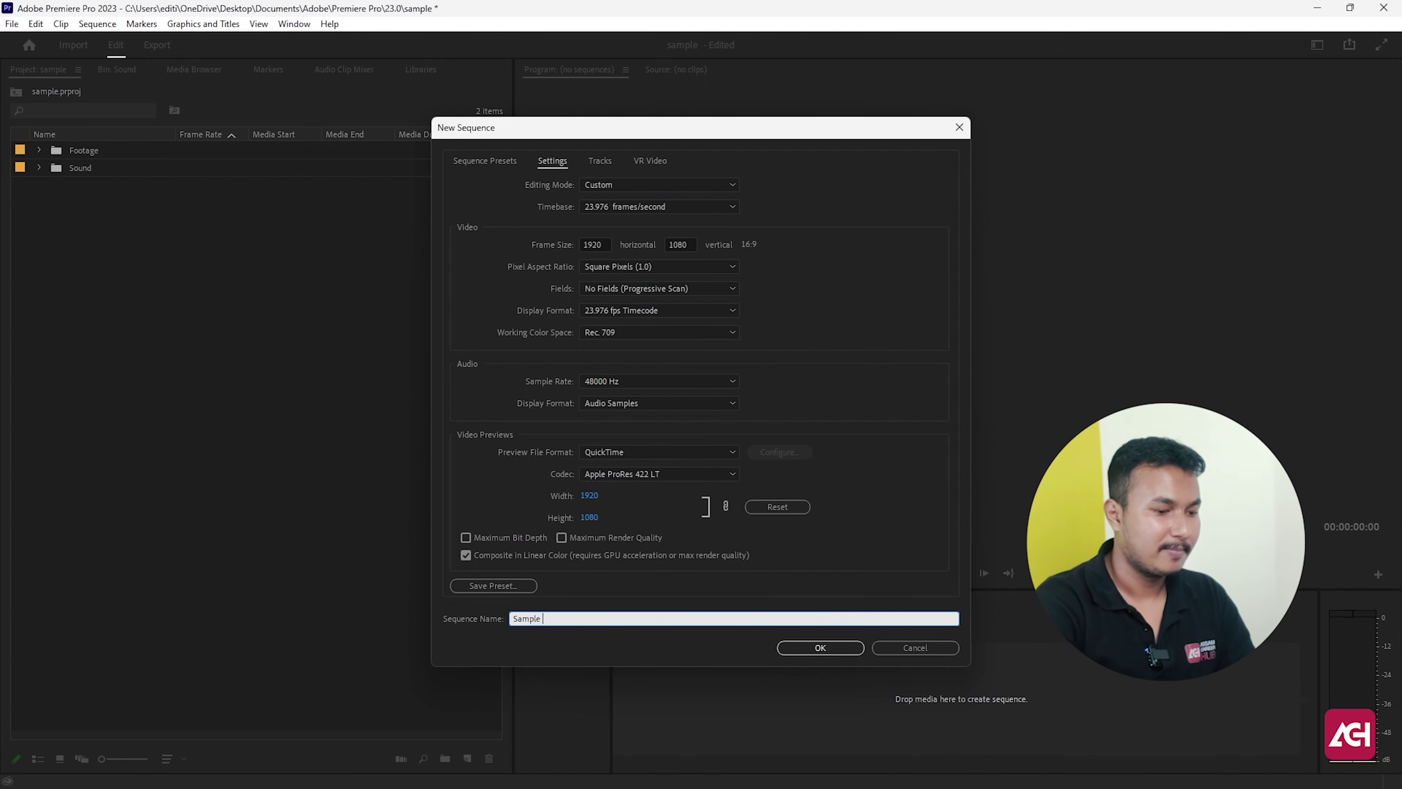
{"action": "left_click", "coordinate": [818, 648]}
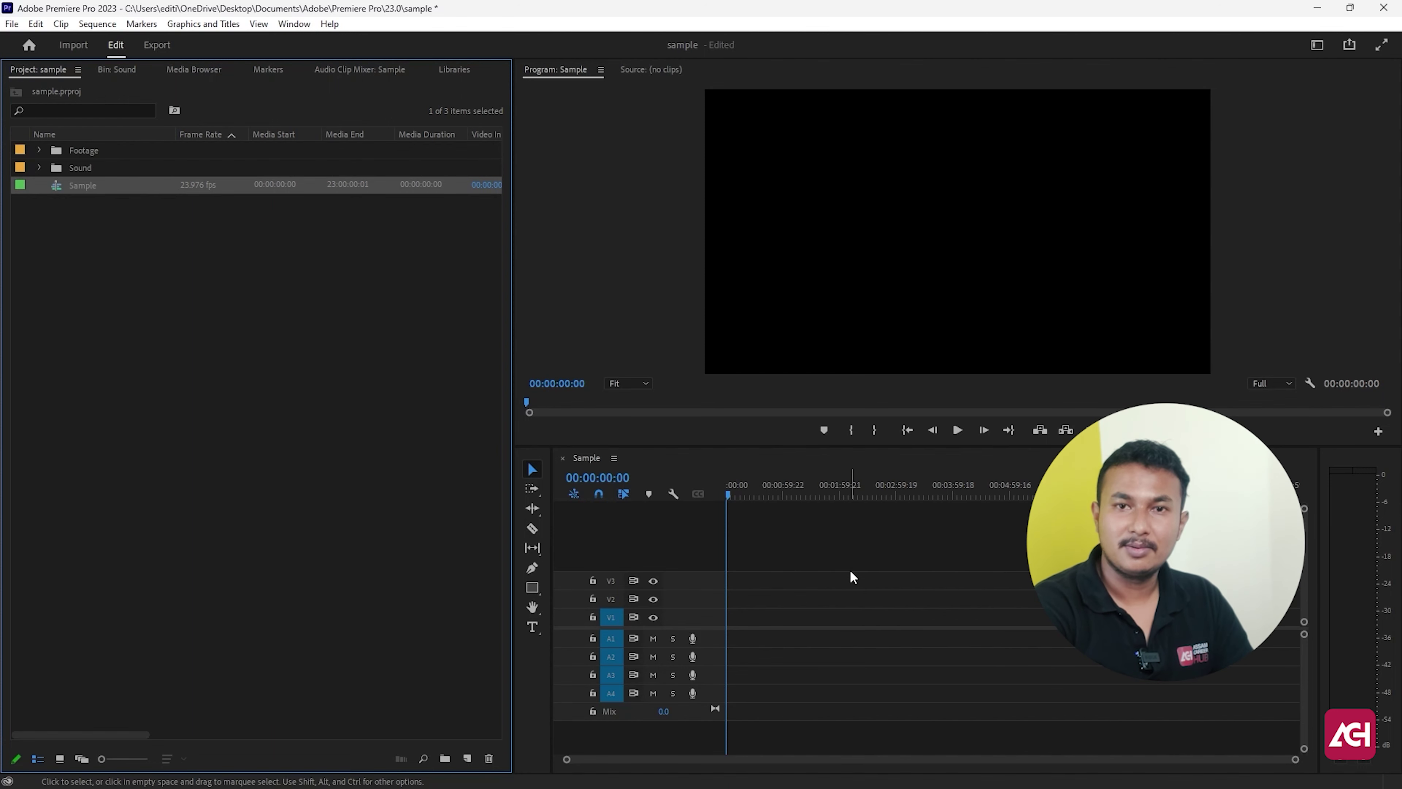
Choose the Editing workspace, then reselect it to restore the Source Monitor layout
{"action": "left_click", "coordinate": [1317, 45]}
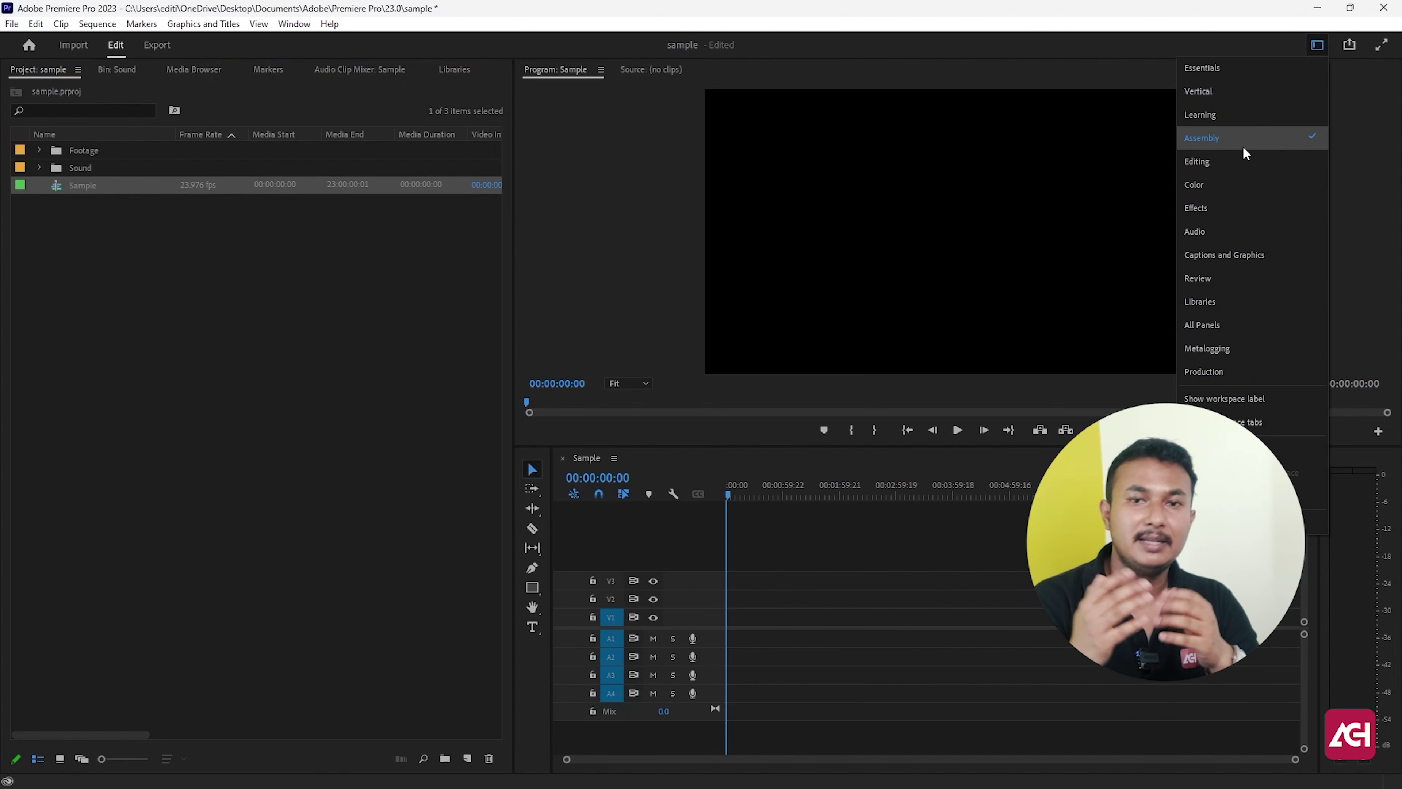
{"action": "left_click", "coordinate": [1231, 162]}
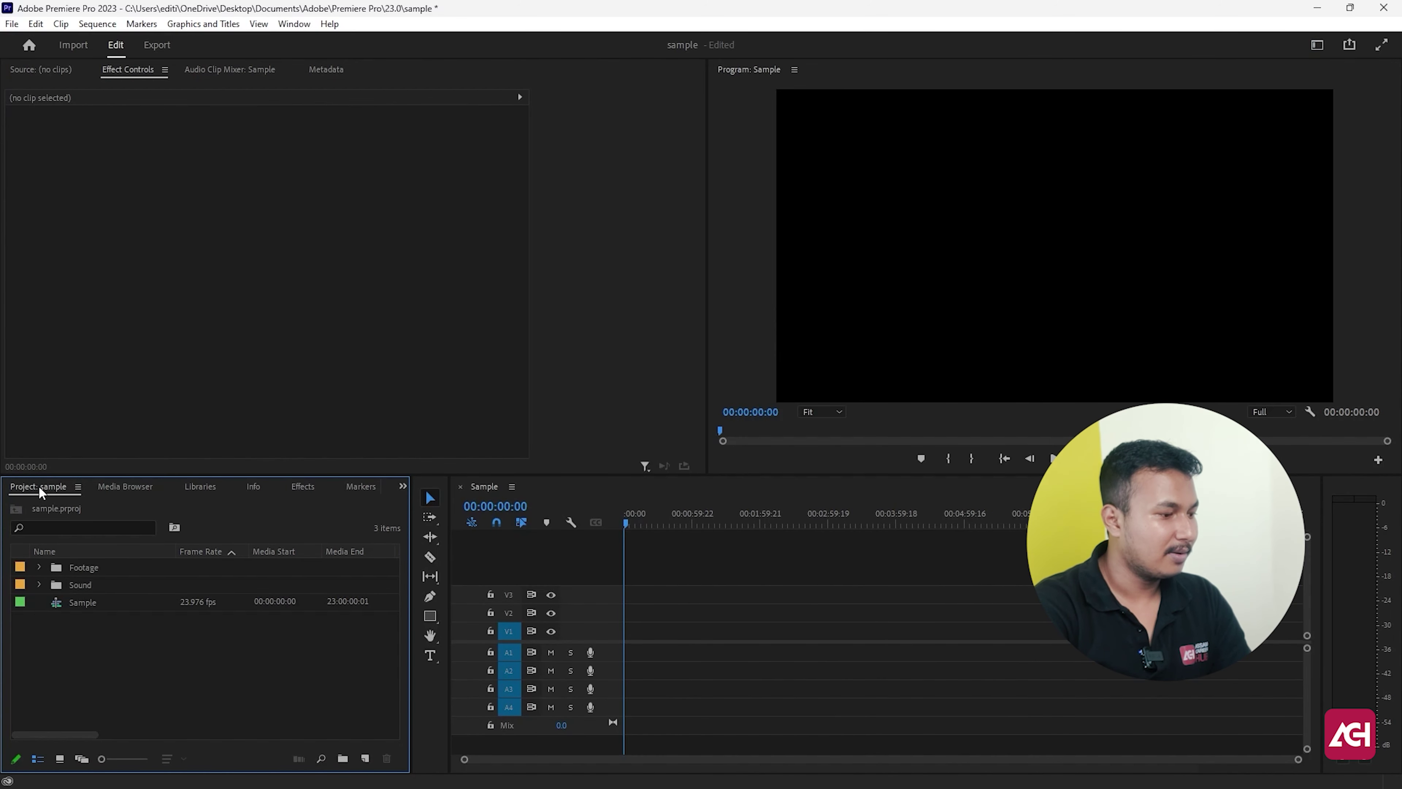
{"action": "left_click", "coordinate": [1317, 45]}
{"action": "left_click", "coordinate": [1222, 156]}
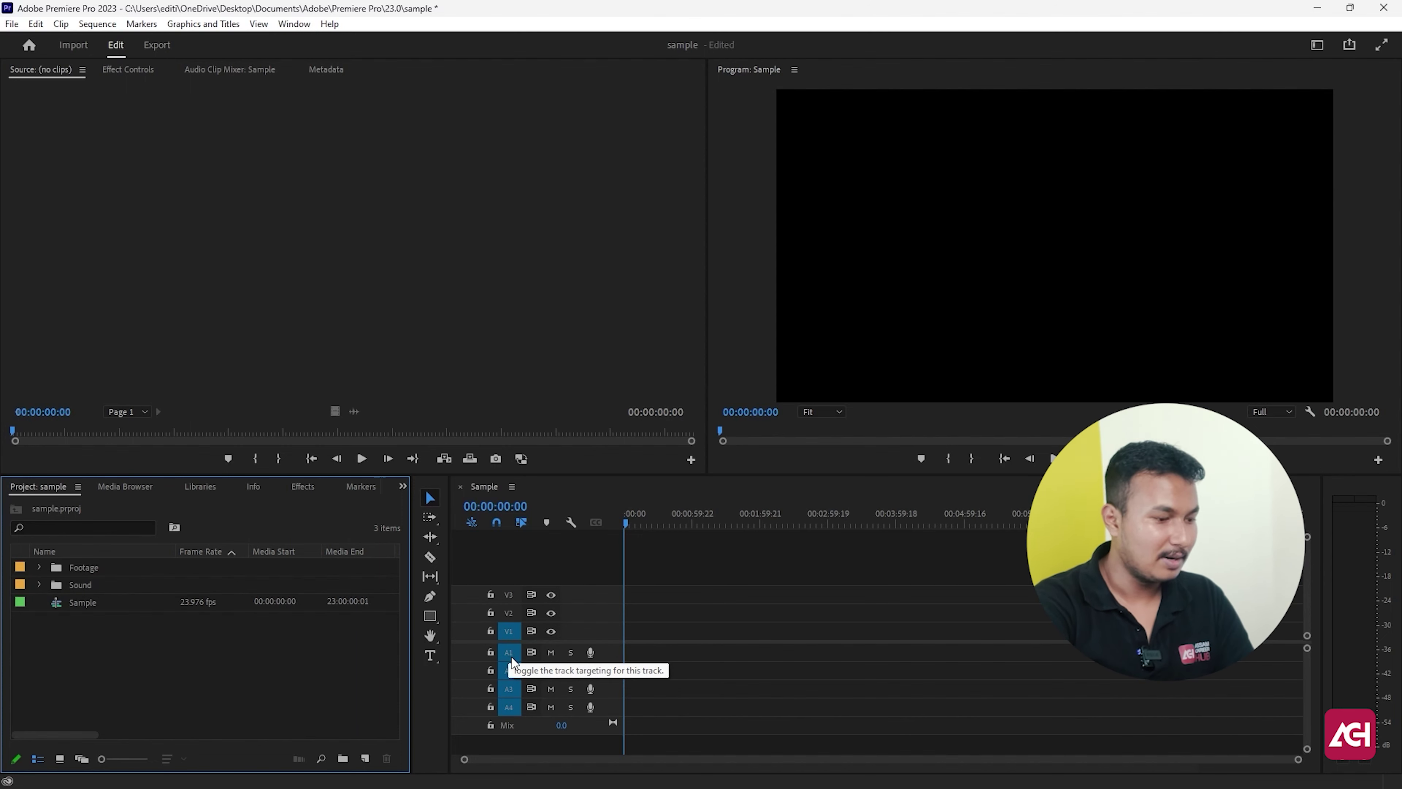
Toggle V1's targeting, output and lock buttons, leave V1 unlocked, and expand the Footage bin
{"action": "left_click", "coordinate": [510, 635]}
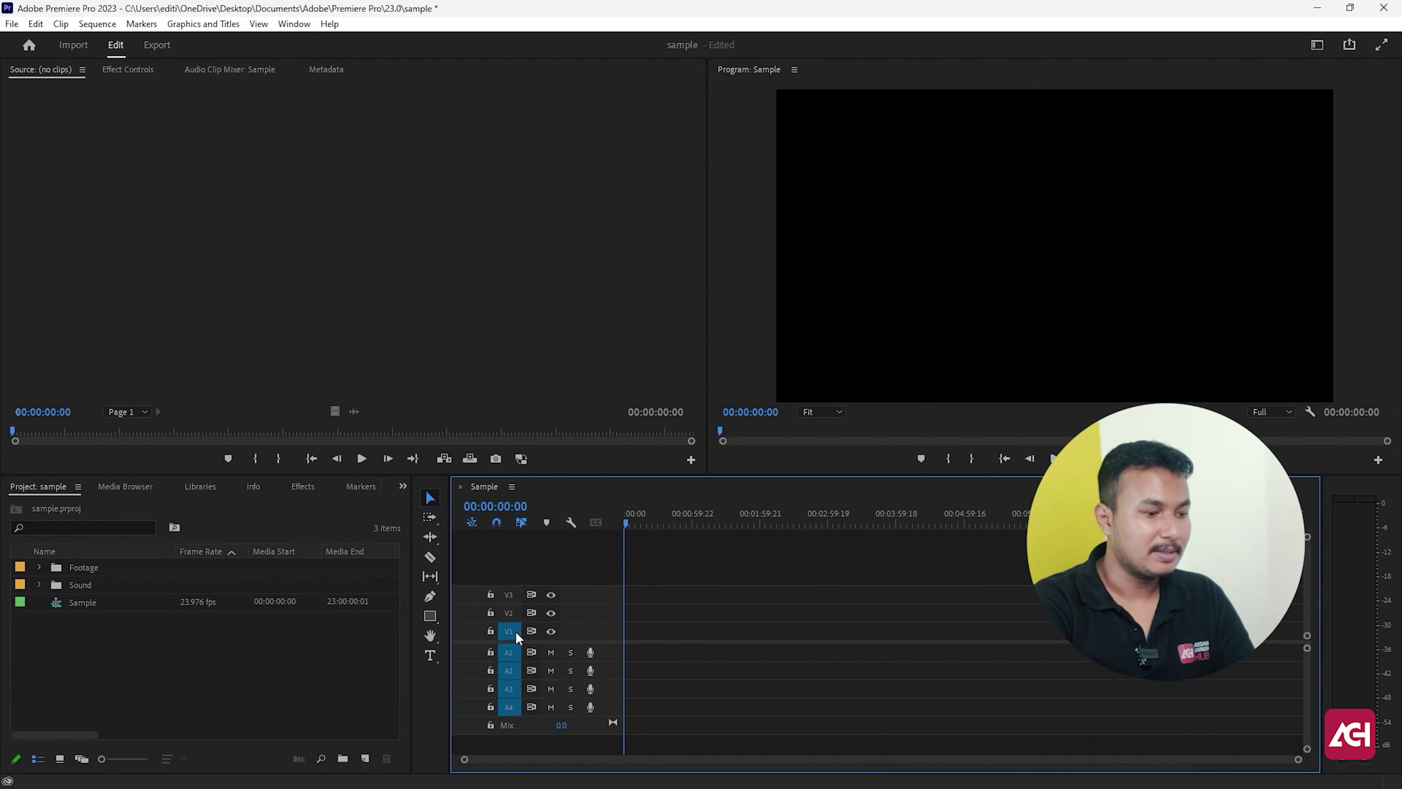
{"action": "left_click", "coordinate": [551, 635]}
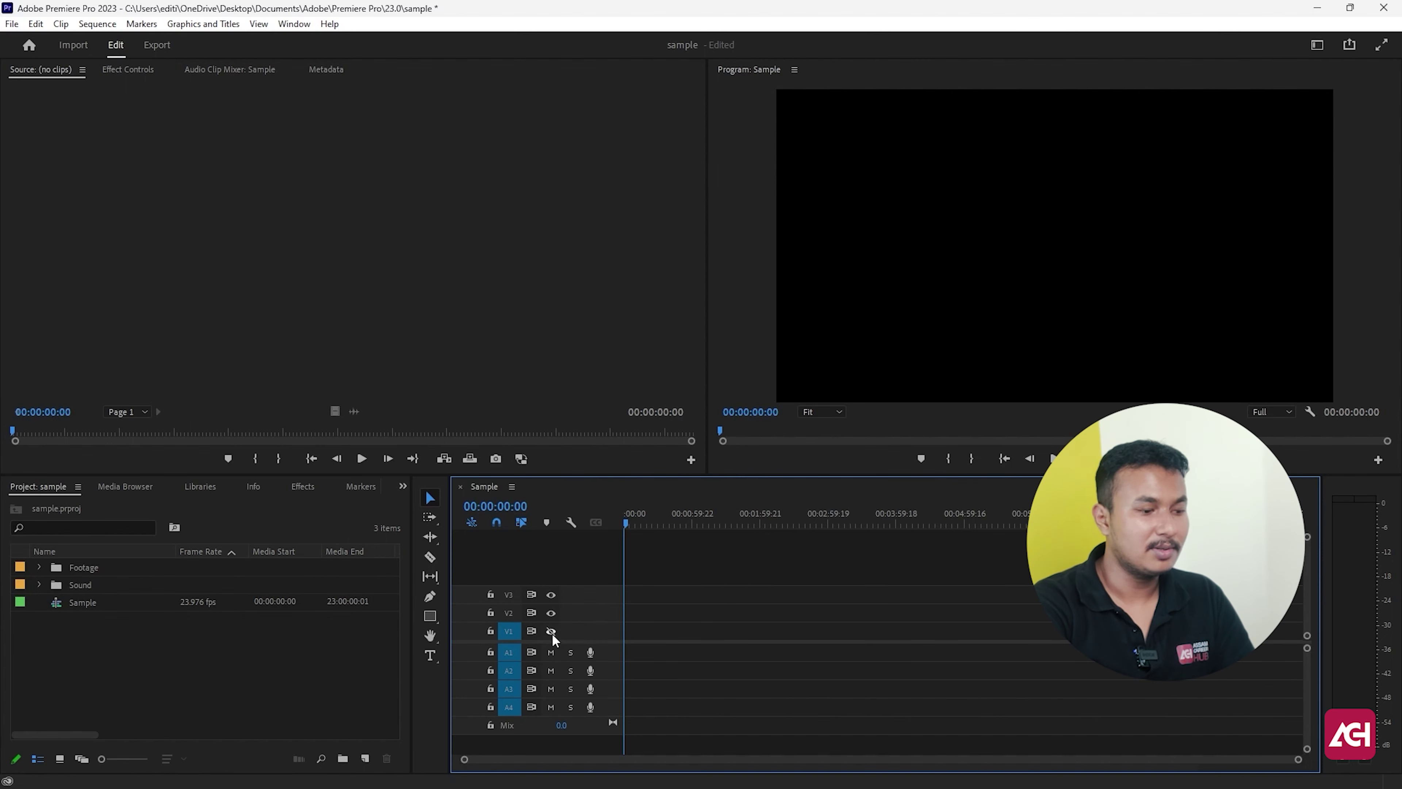
{"action": "left_click", "coordinate": [491, 631]}
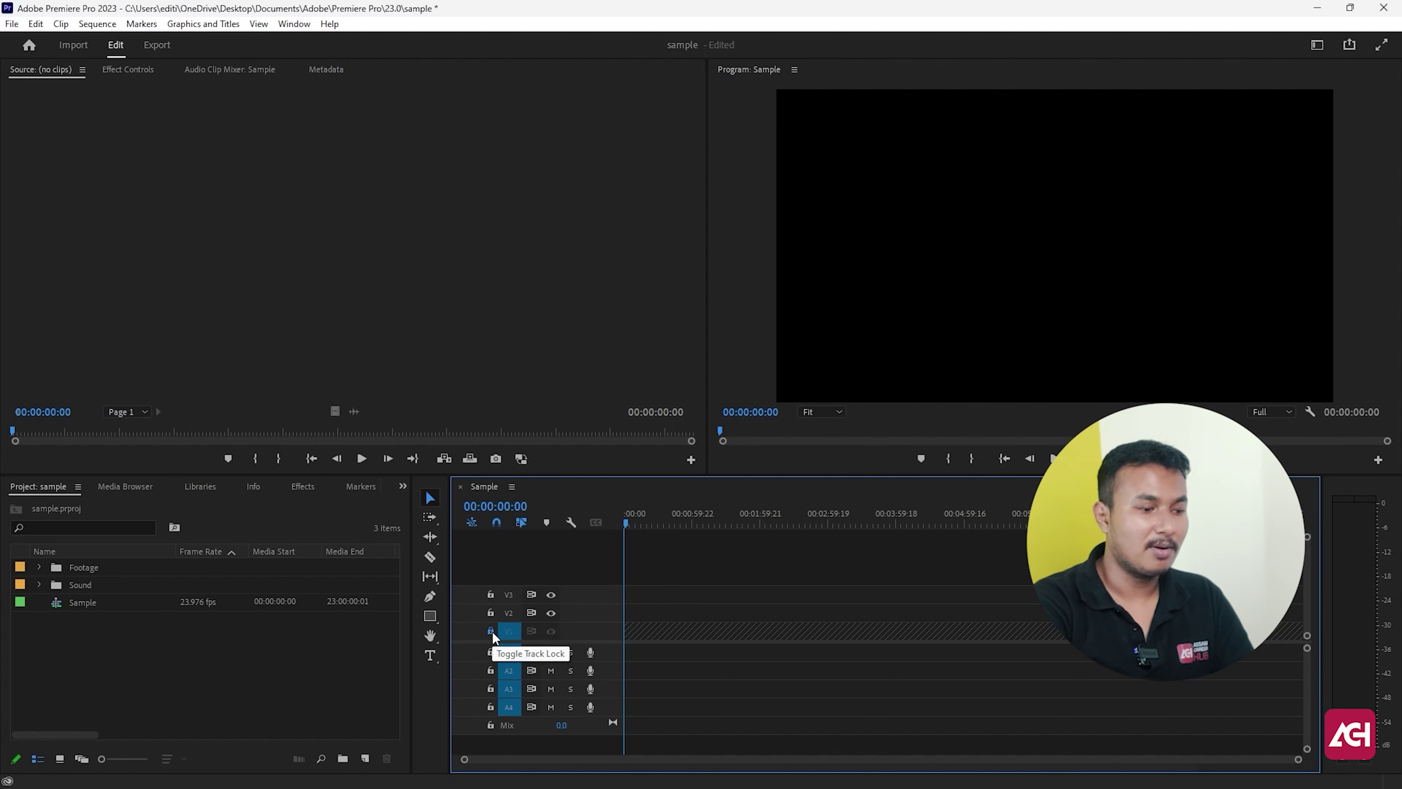
{"action": "left_click", "coordinate": [490, 631]}
{"action": "left_click", "coordinate": [491, 631]}
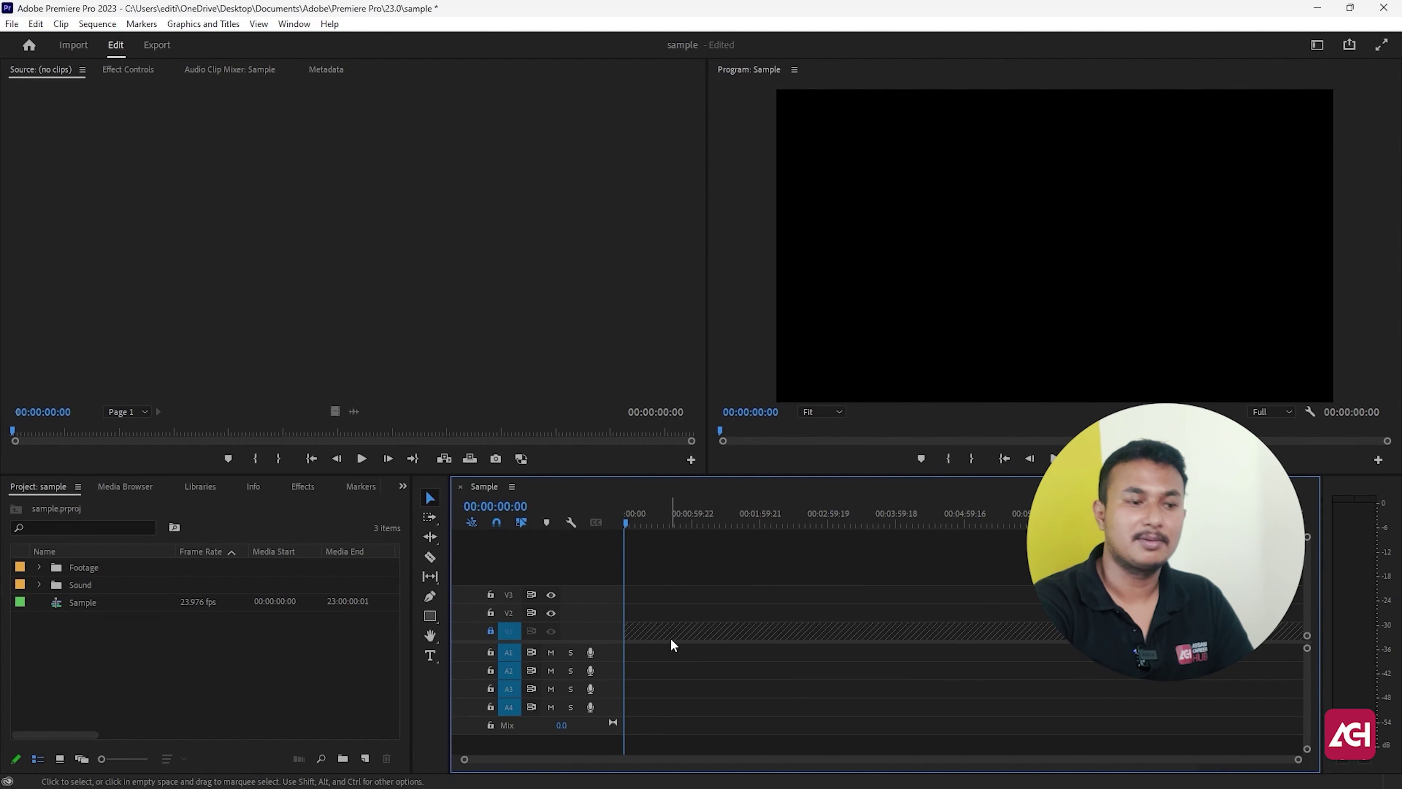
{"action": "left_click", "coordinate": [491, 631]}
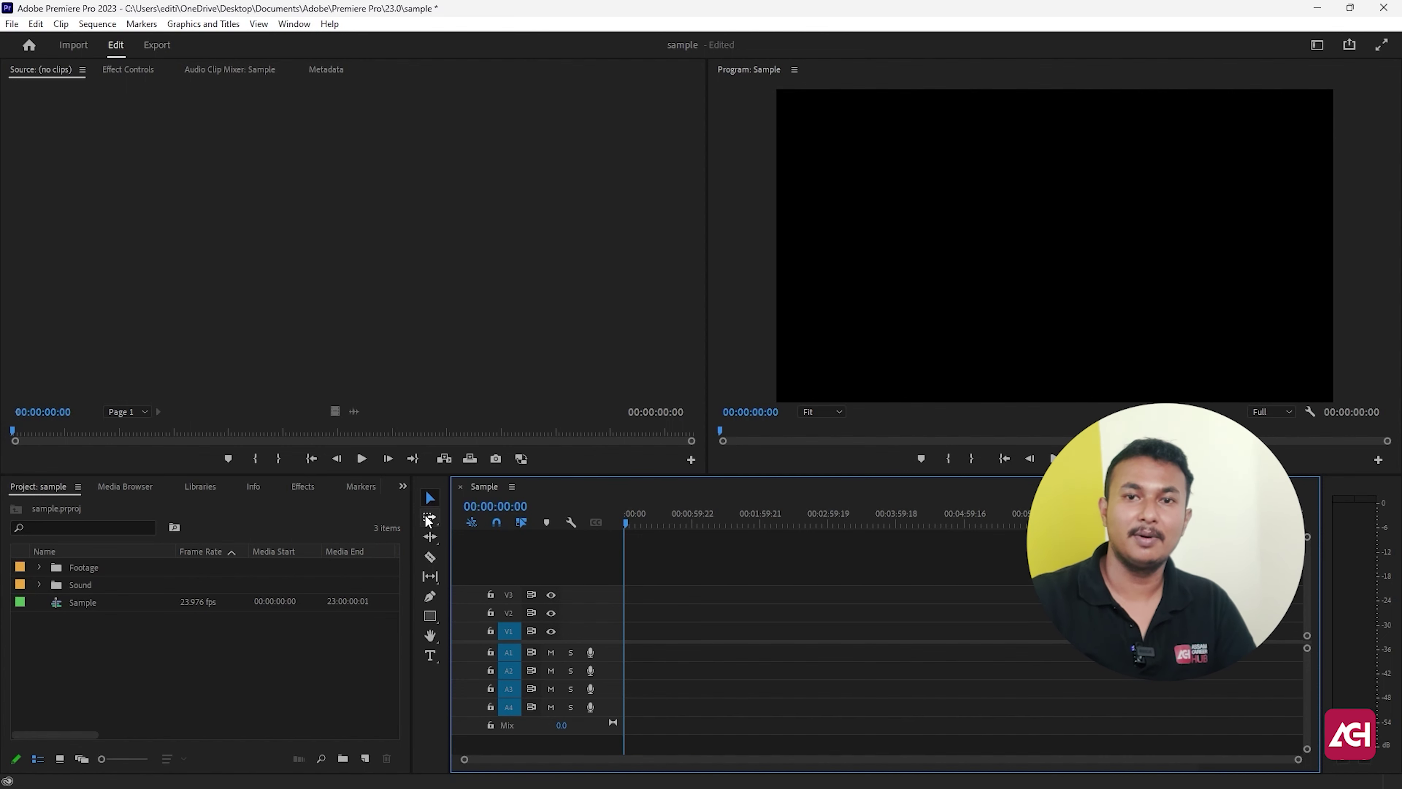
{"action": "left_click", "coordinate": [39, 566]}
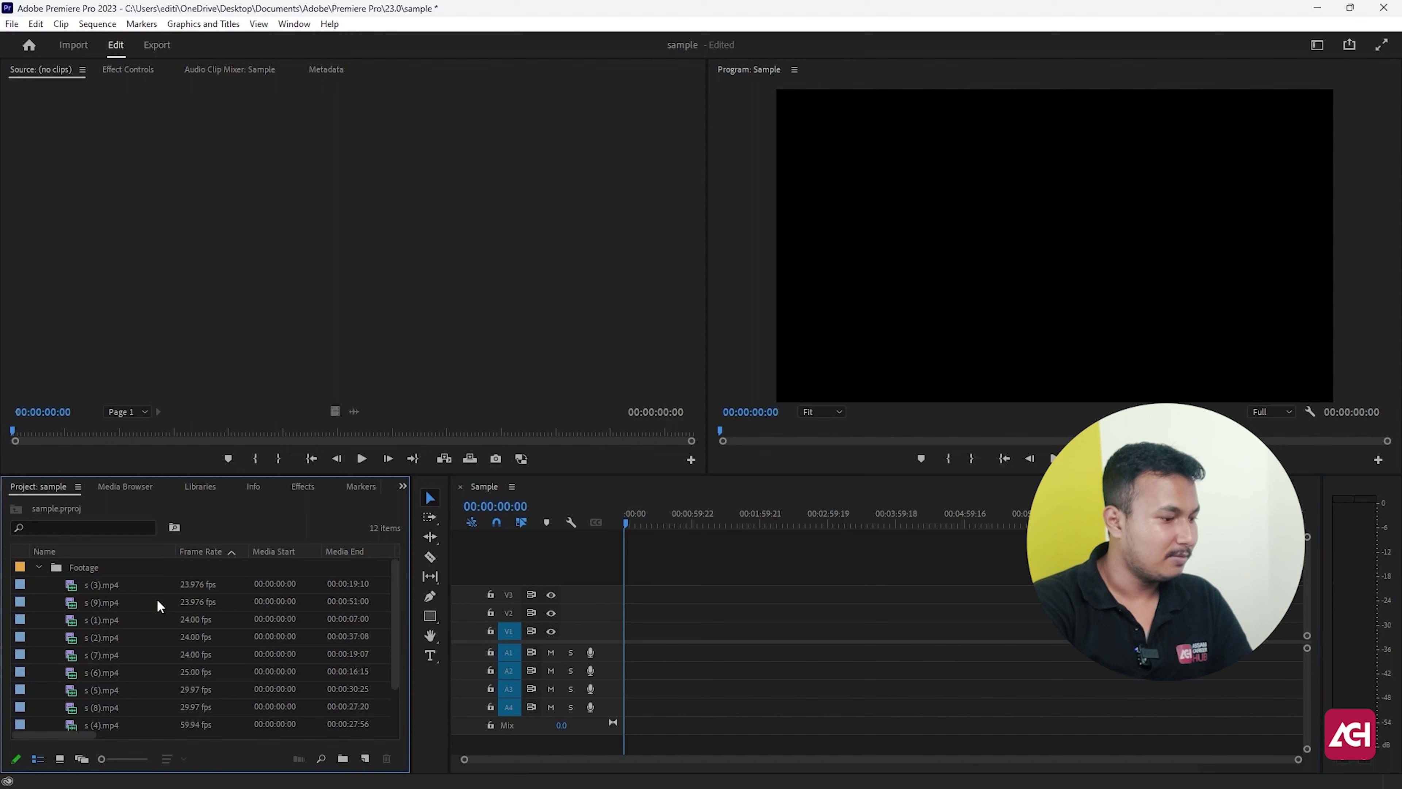
Drag all nine Footage clips onto V1/A1 and keep the sequence's 23.976 fps settings
{"action": "scroll", "coordinate": [123, 586], "scroll_direction": "down", "scroll_amount": 1}
{"action": "scroll", "coordinate": [132, 688], "scroll_direction": "up", "scroll_amount": 1}
{"action": "left_click", "coordinate": [123, 585]}
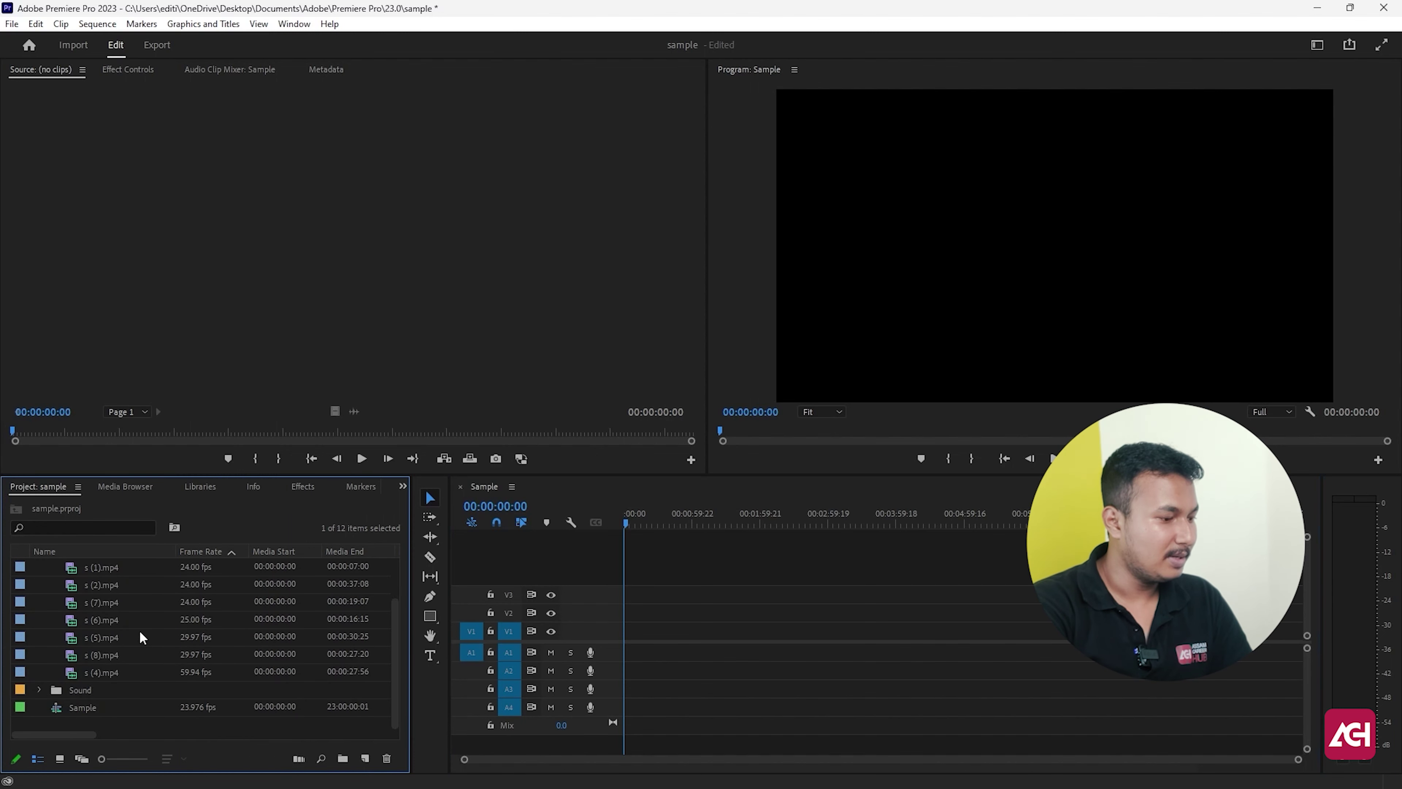
{"action": "left_click", "coordinate": [143, 724], "text": "shift"}
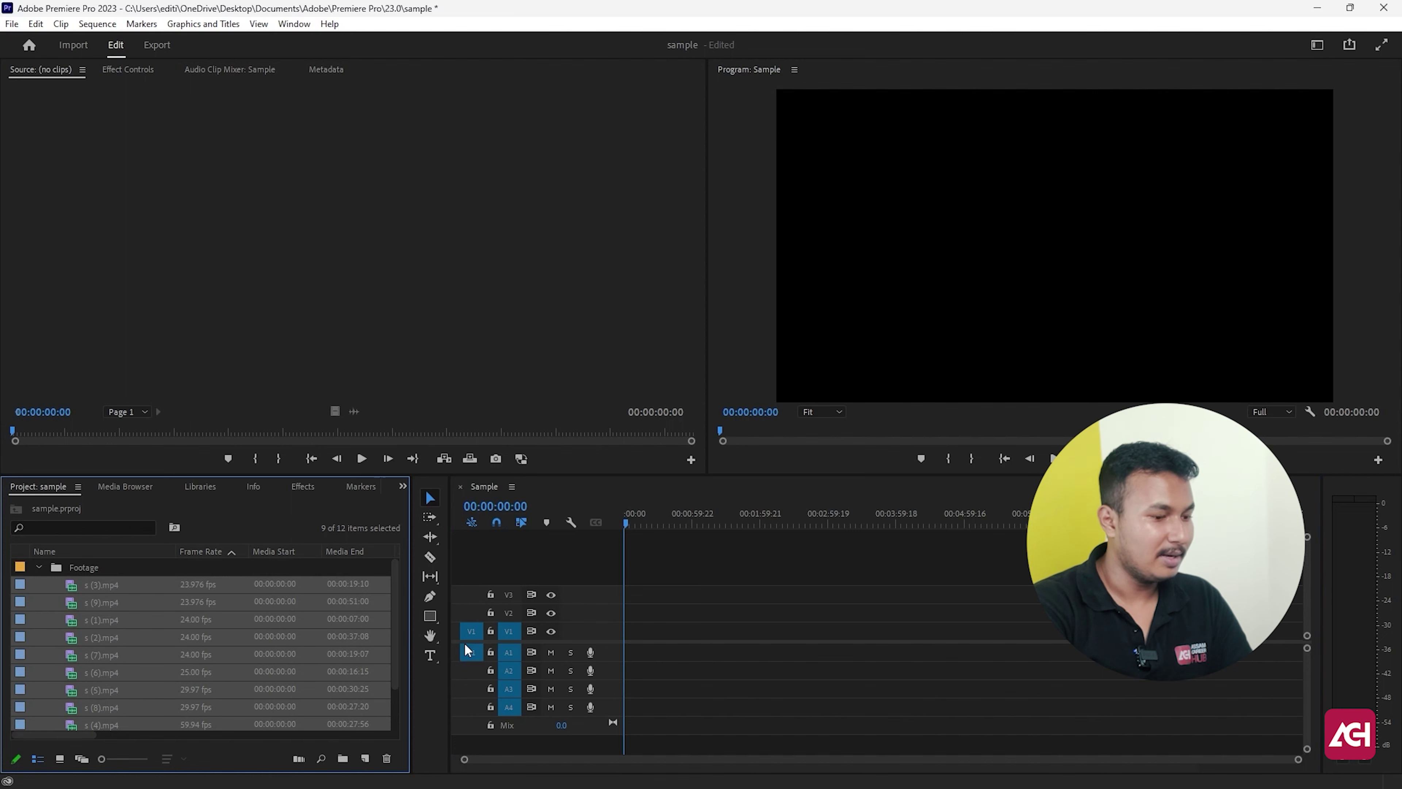
{"action": "left_click_drag", "start_coordinate": [129, 588], "coordinate": [635, 638]}
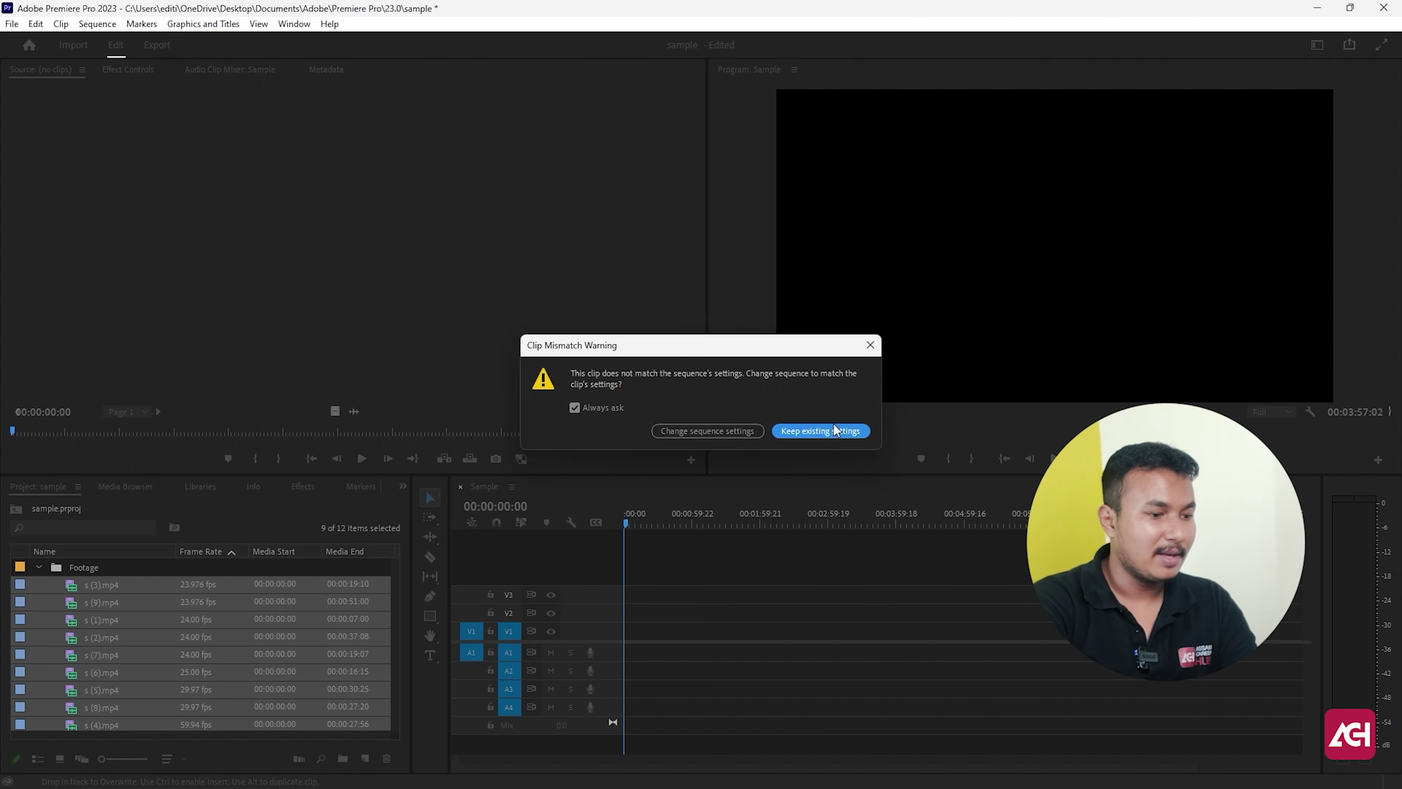
{"action": "left_click", "coordinate": [817, 432]}
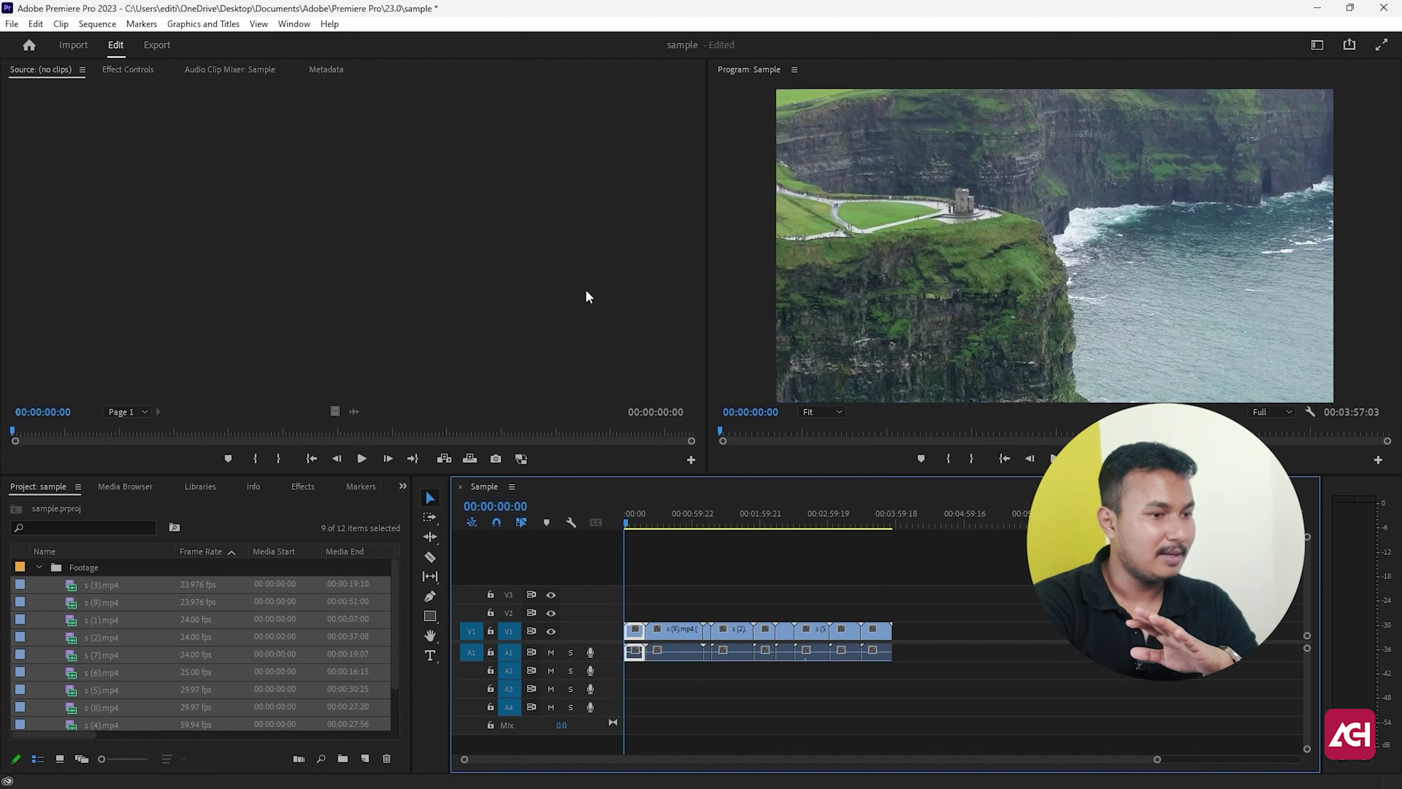
Shrink the cliff clip's Scale in Effect Controls to 67 and below, then reset it to 100
{"action": "left_click", "coordinate": [131, 70]}
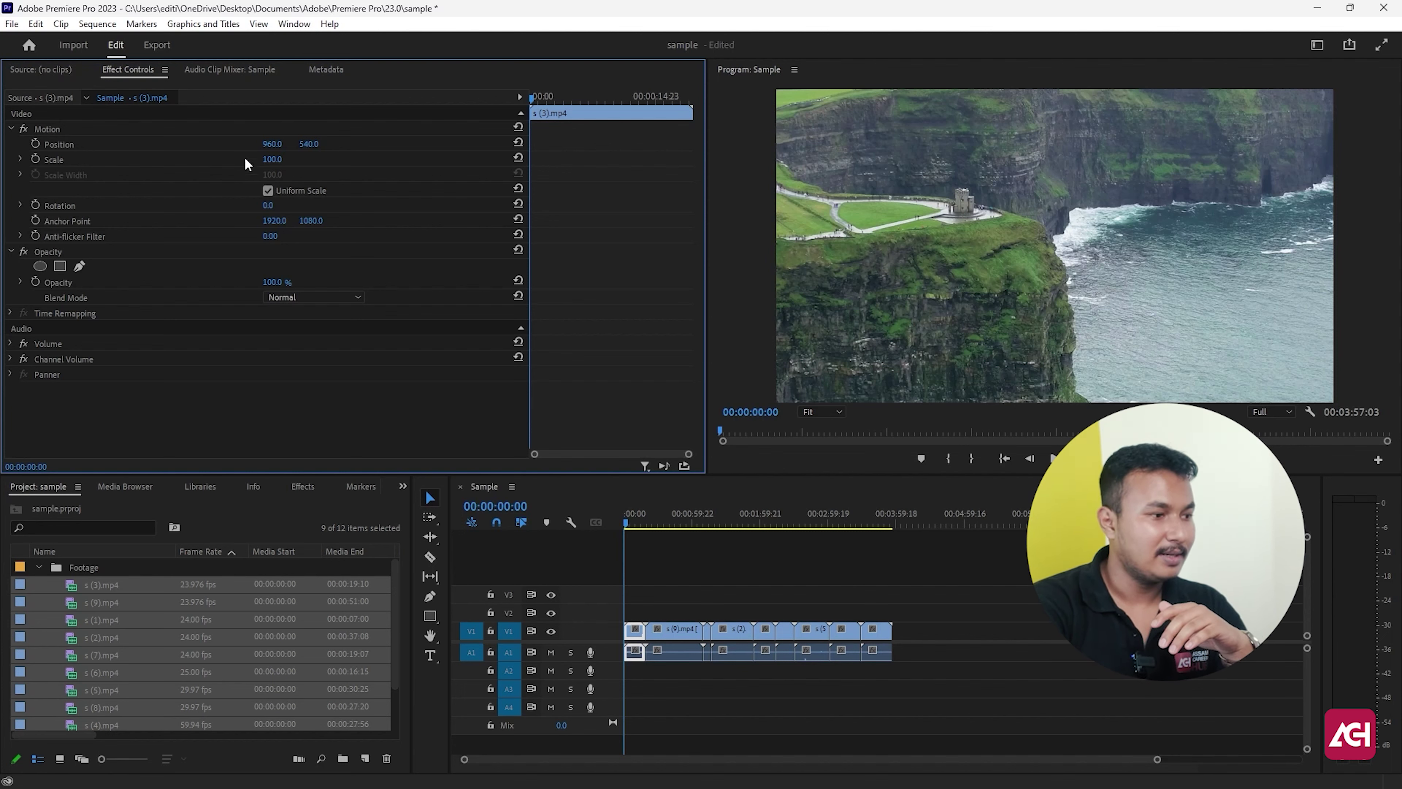
{"action": "left_click_drag", "start_coordinate": [276, 160], "coordinate": [258, 161]}
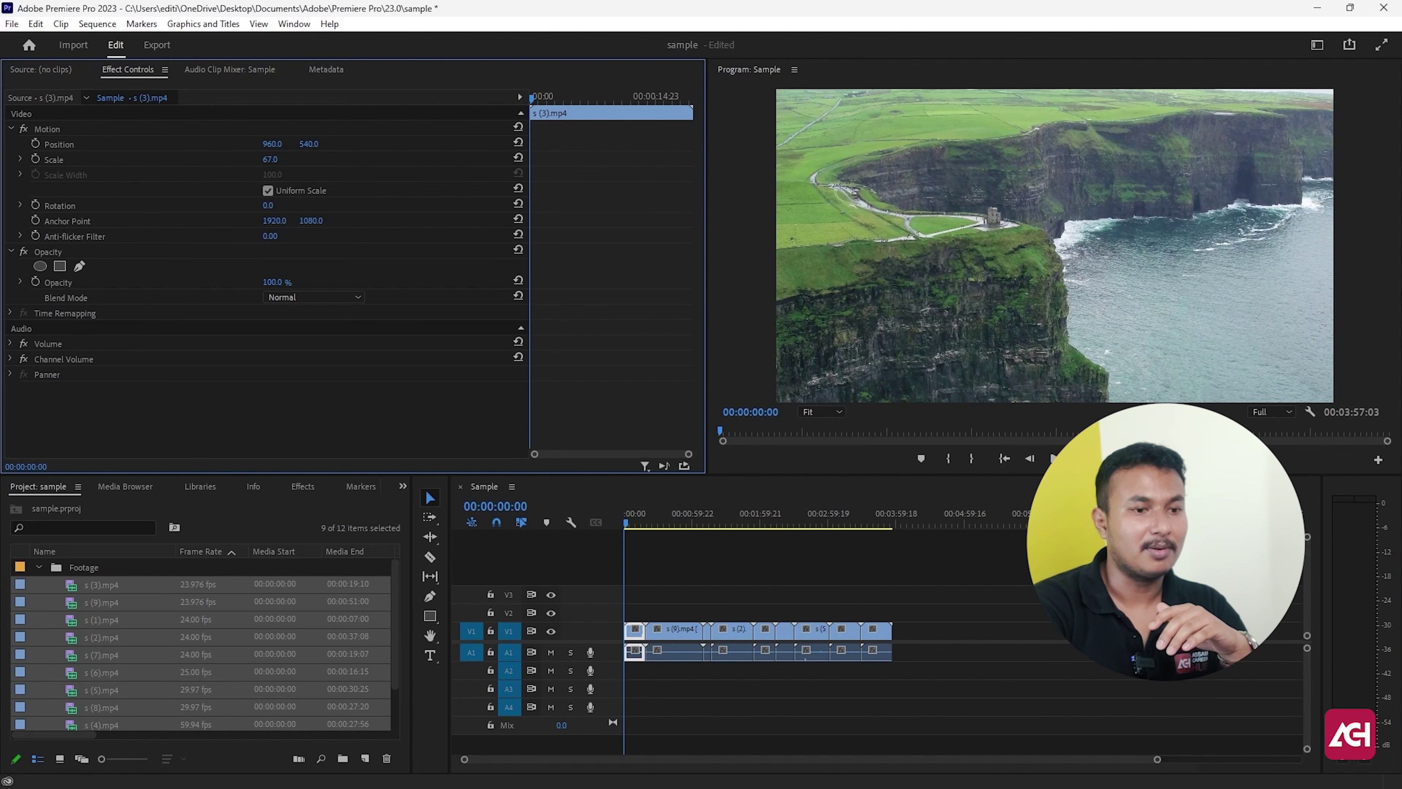
{"action": "mouse_move", "coordinate": [276, 161]}
{"action": "left_mouse_down"}
{"action": "mouse_move", "coordinate": [264, 160]}
{"action": "mouse_move", "coordinate": [285, 159]}
{"action": "left_mouse_up"}
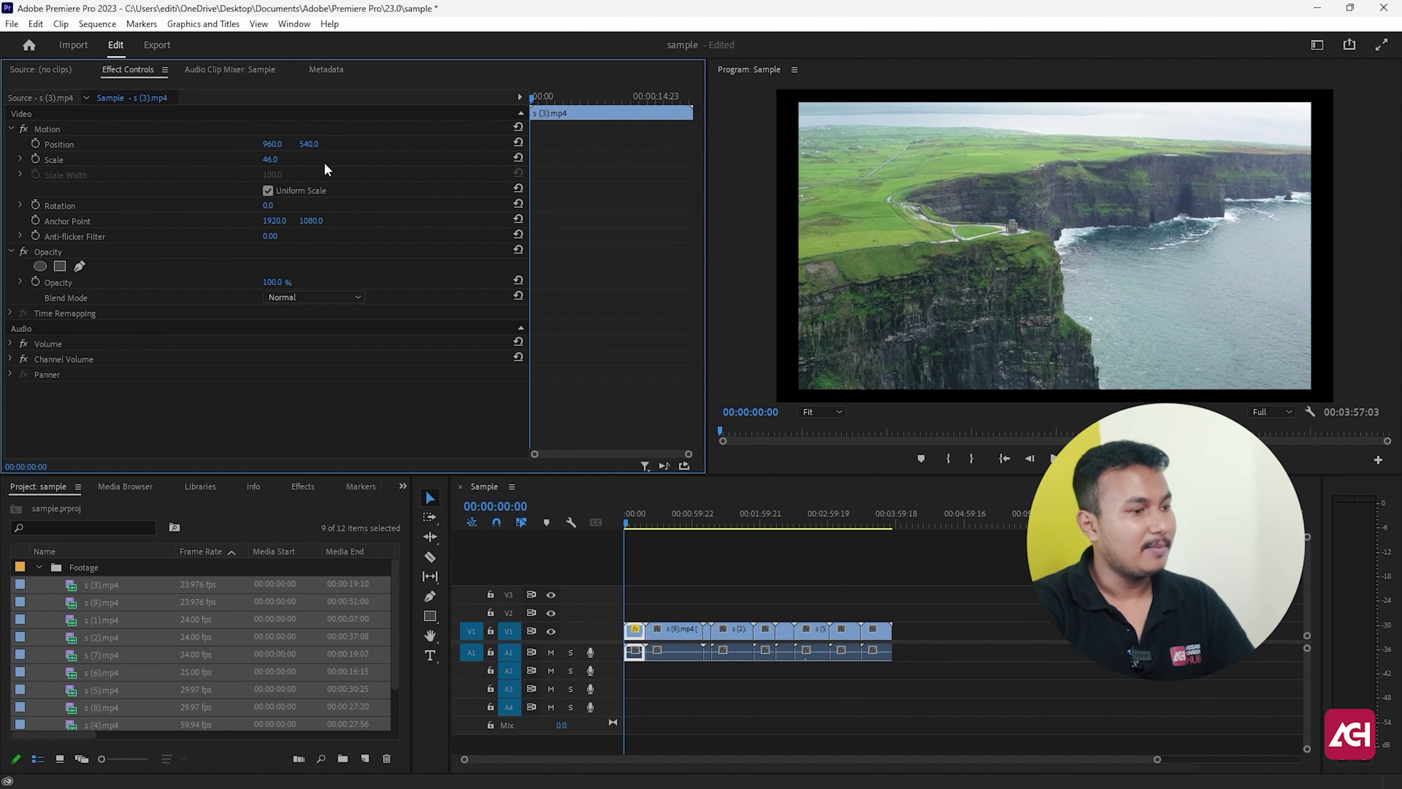
{"action": "left_click", "coordinate": [518, 157]}
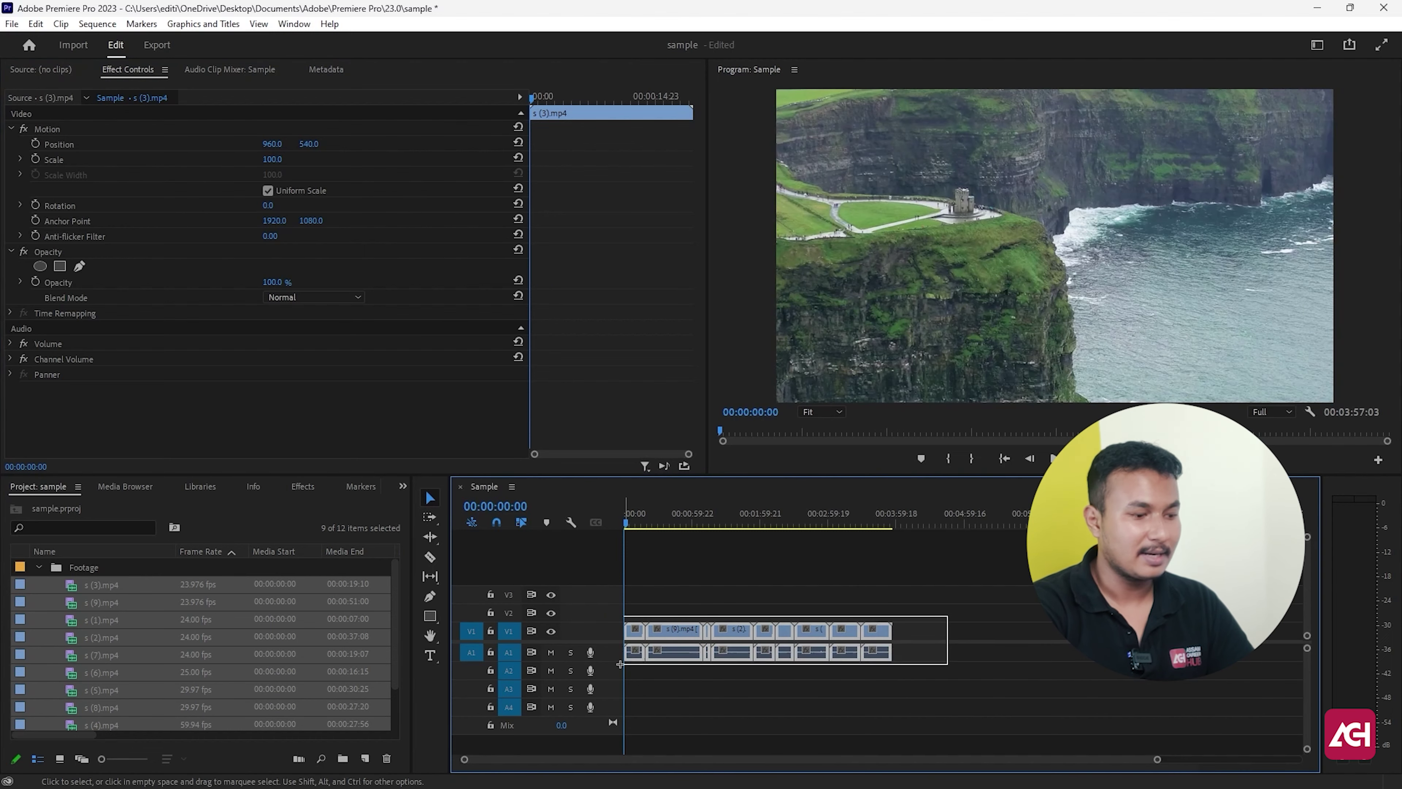
Select all clips in the sequence and apply Scale to Frame Size, then deselect
{"action": "left_click_drag", "start_coordinate": [948, 623], "coordinate": [635, 666]}
{"action": "right_click", "coordinate": [727, 631]}
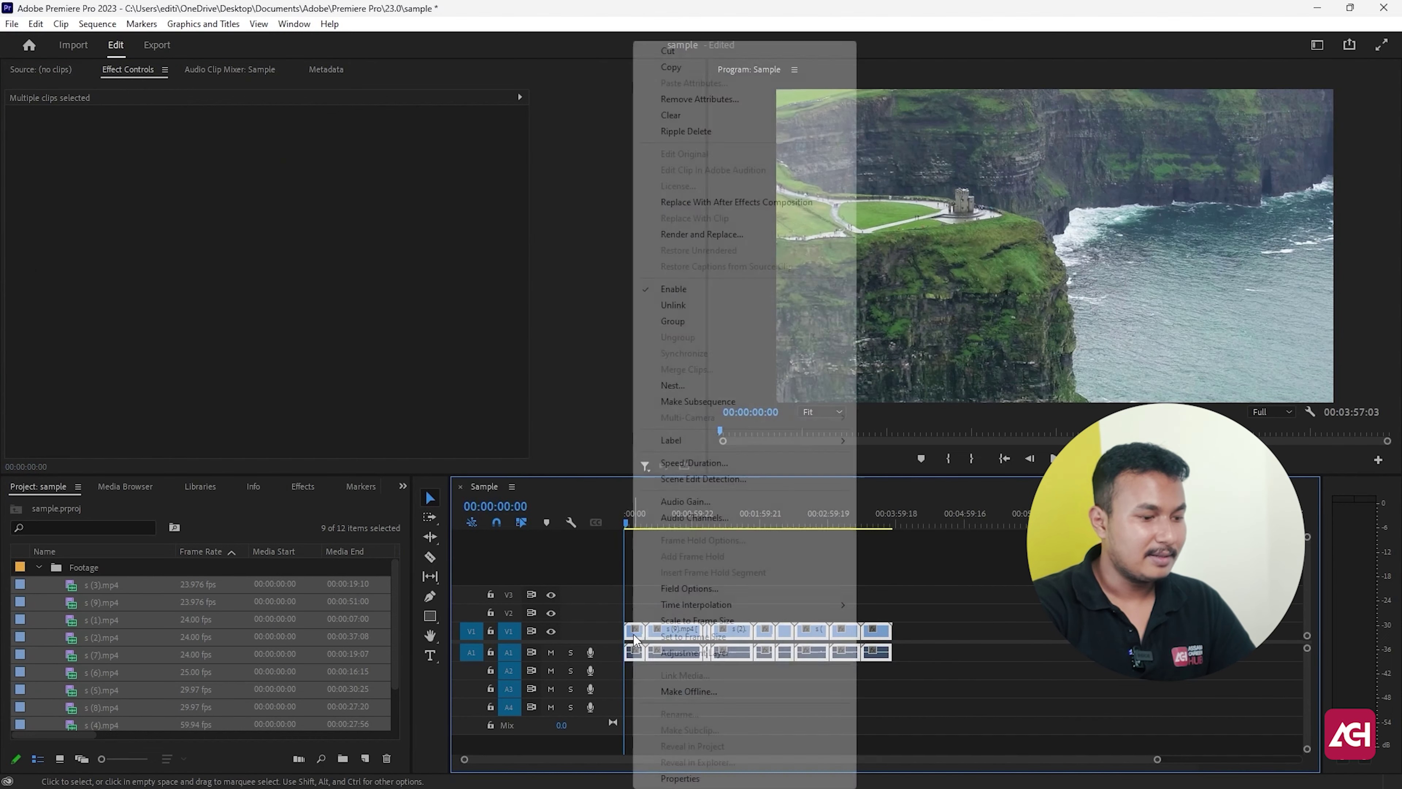
{"action": "left_click", "coordinate": [692, 620]}
{"action": "mouse_move", "coordinate": [629, 514]}
{"action": "left_mouse_down"}
{"action": "mouse_move", "coordinate": [897, 521]}
{"action": "mouse_move", "coordinate": [586, 527]}
{"action": "left_mouse_up"}
{"action": "left_click", "coordinate": [848, 576]}
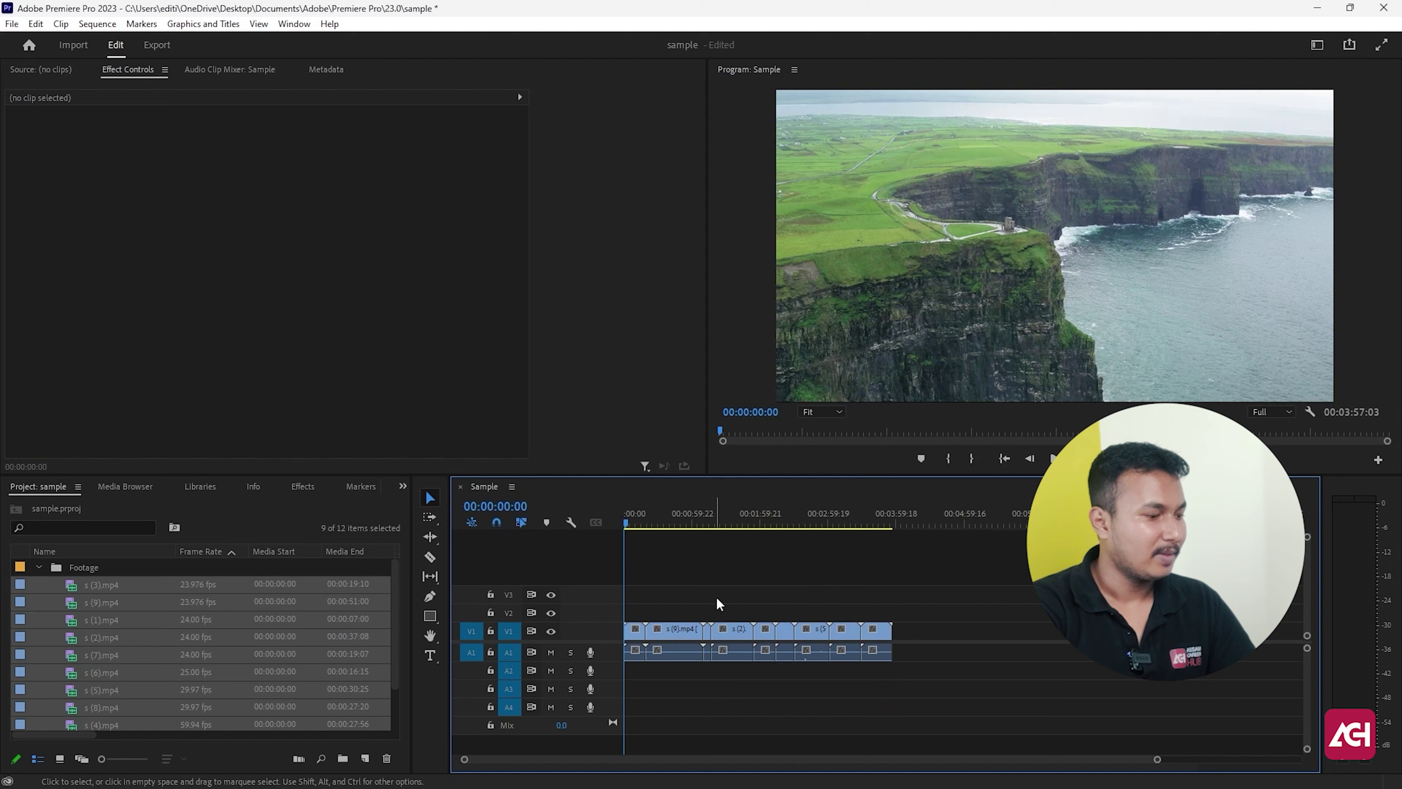
Collapse the Footage folder, zoom the timeline so clips fill the width, and play from the start
{"action": "left_click", "coordinate": [40, 566]}
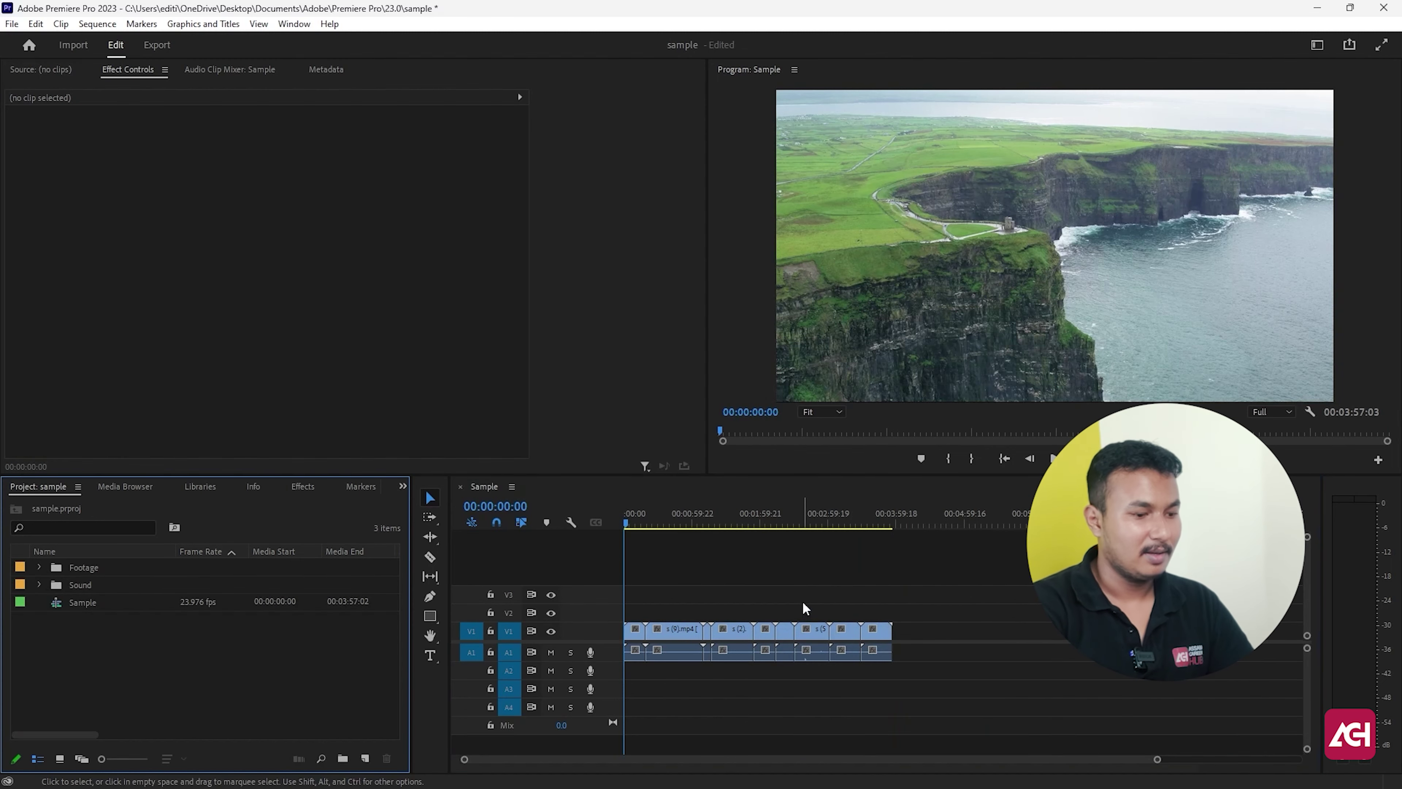
{"action": "left_click_drag", "start_coordinate": [1152, 759], "coordinate": [878, 759]}
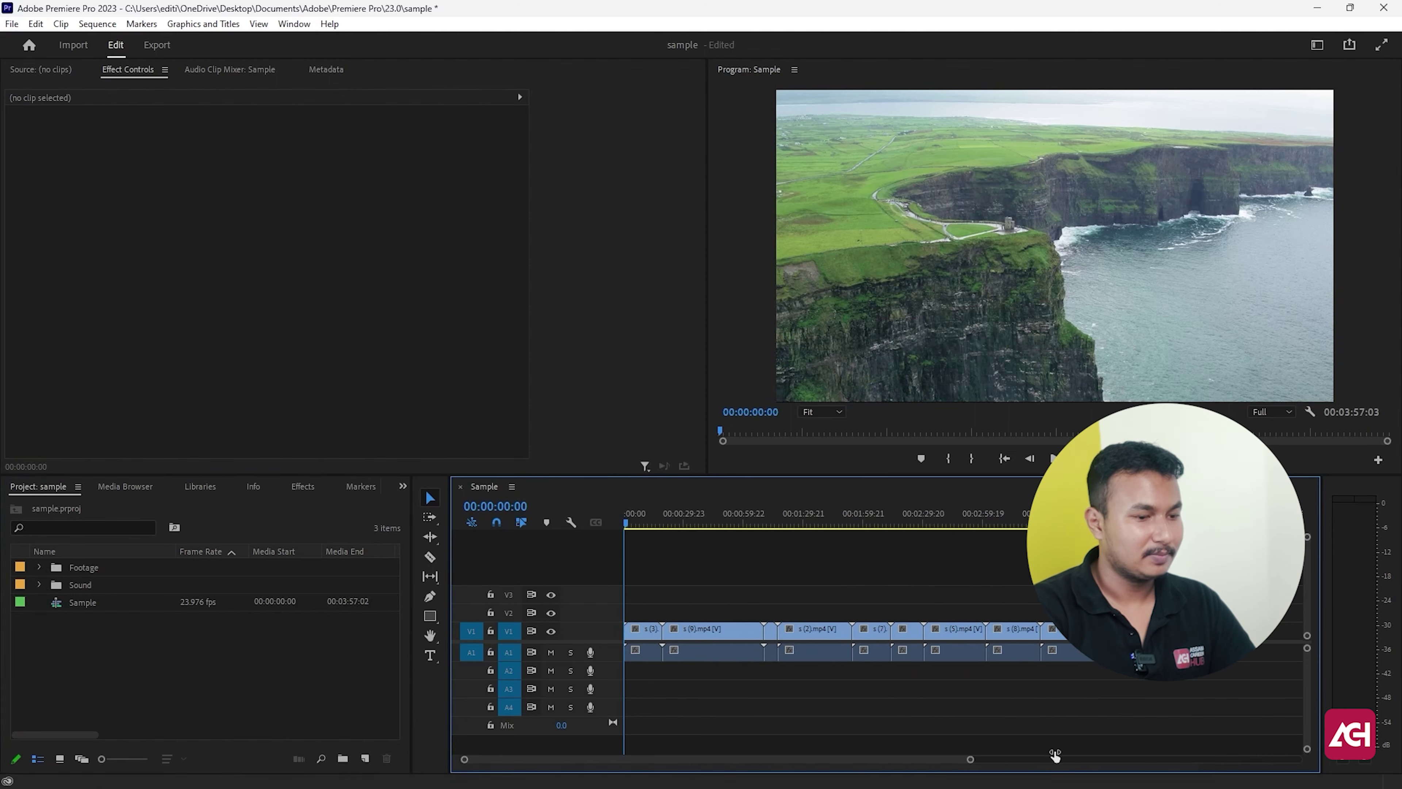
{"action": "left_click", "coordinate": [1053, 458]}
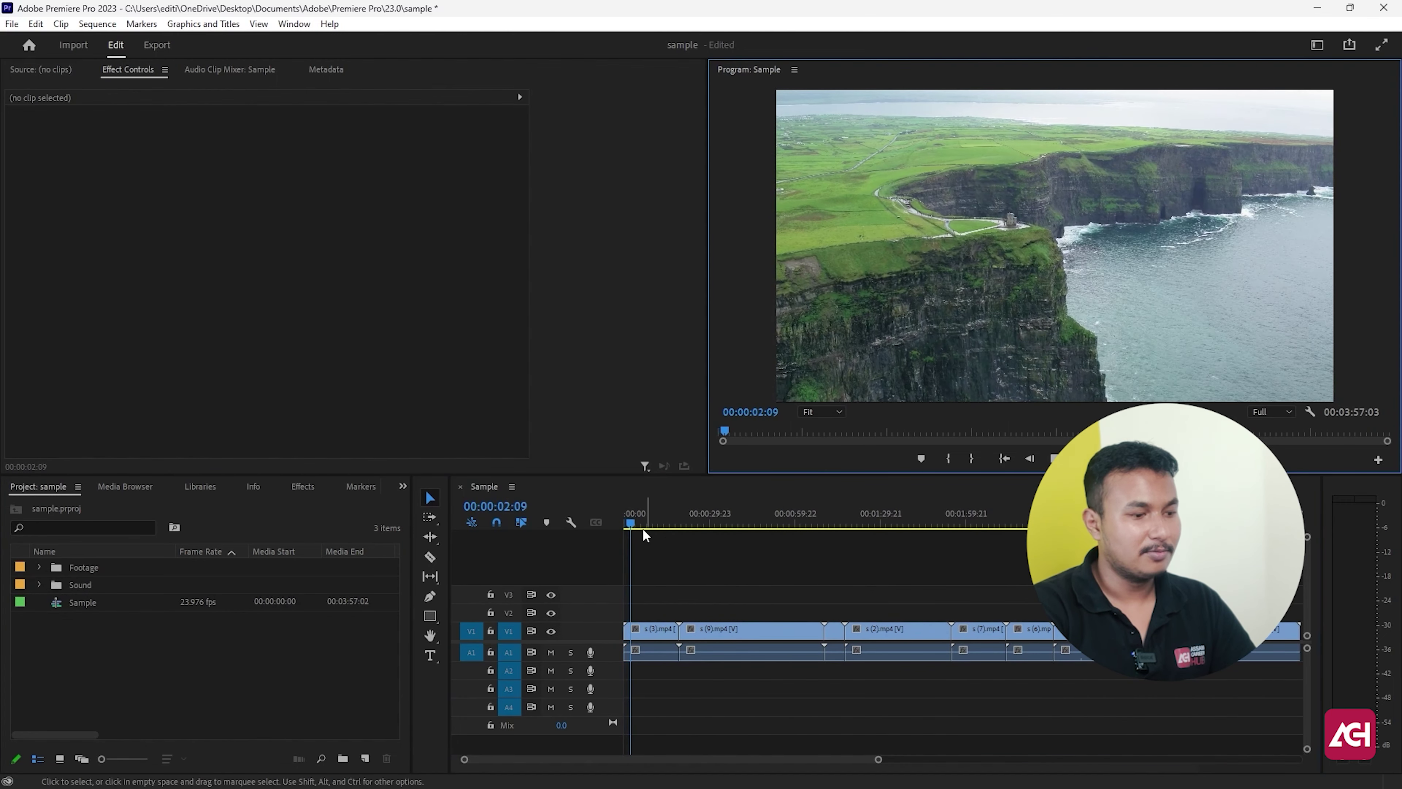
Scrub through the forest road, sailboat, city intersection and van-with-balloons clips
{"action": "left_click_drag", "start_coordinate": [643, 521], "coordinate": [726, 523]}
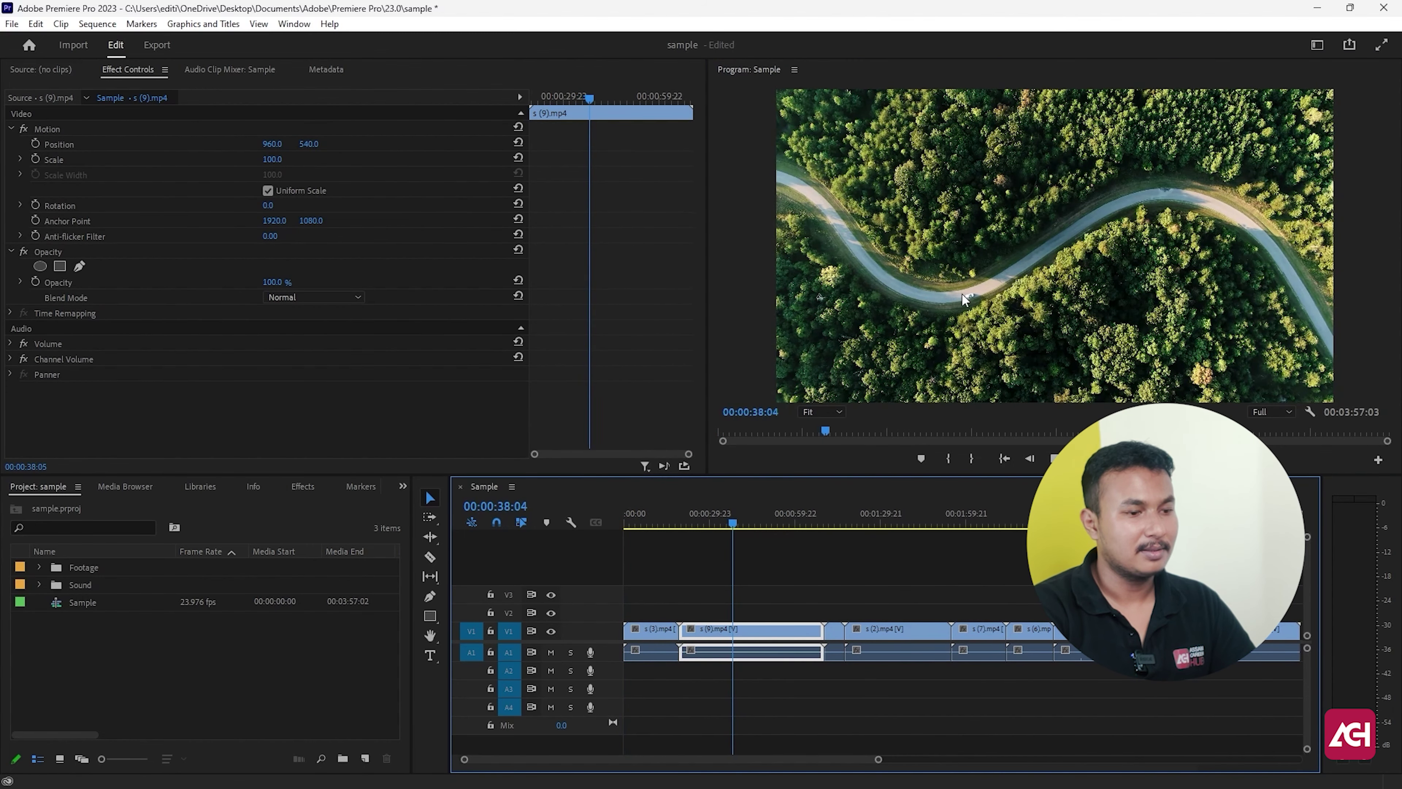
{"action": "left_click_drag", "start_coordinate": [734, 523], "coordinate": [831, 539]}
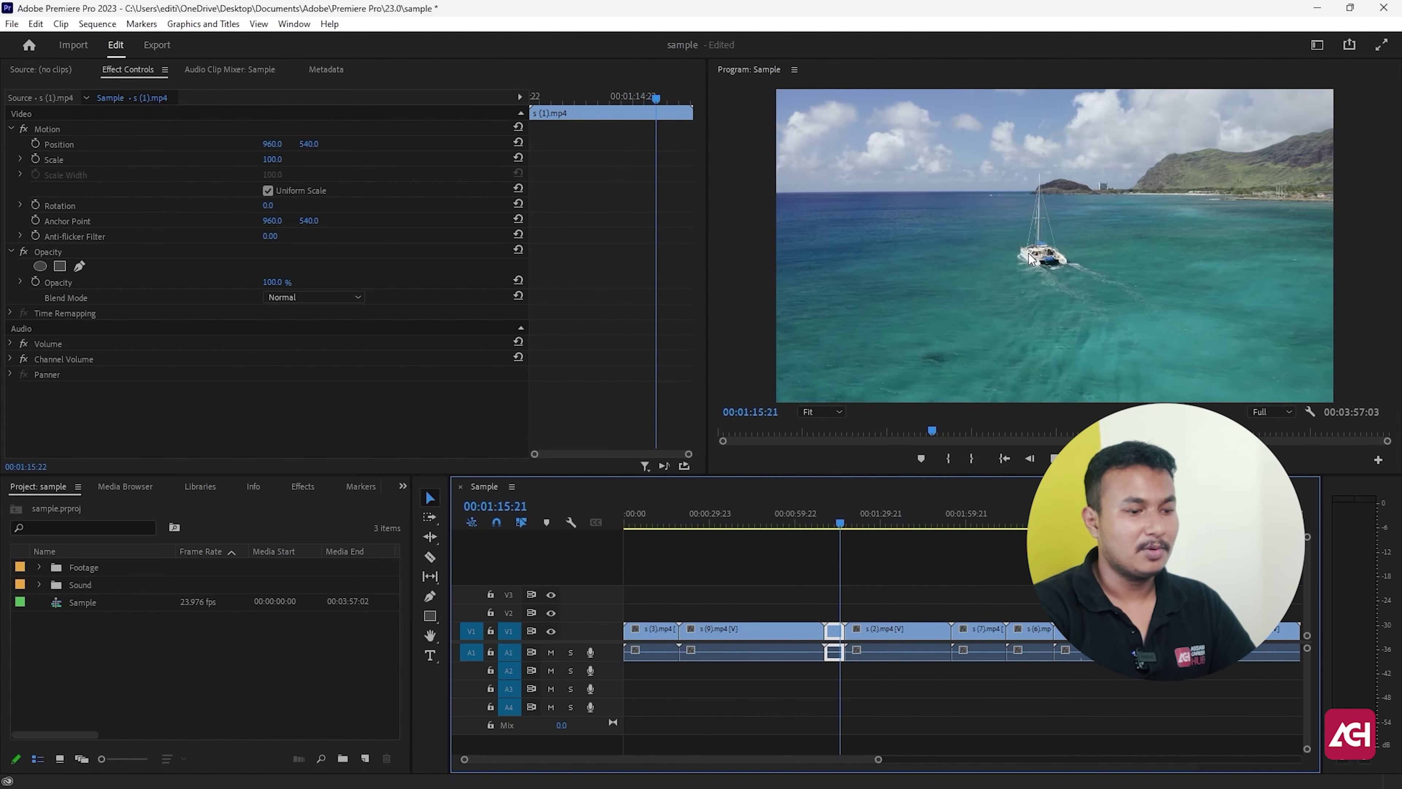
{"action": "left_click", "coordinate": [861, 523]}
{"action": "left_click_drag", "start_coordinate": [862, 524], "coordinate": [867, 526]}
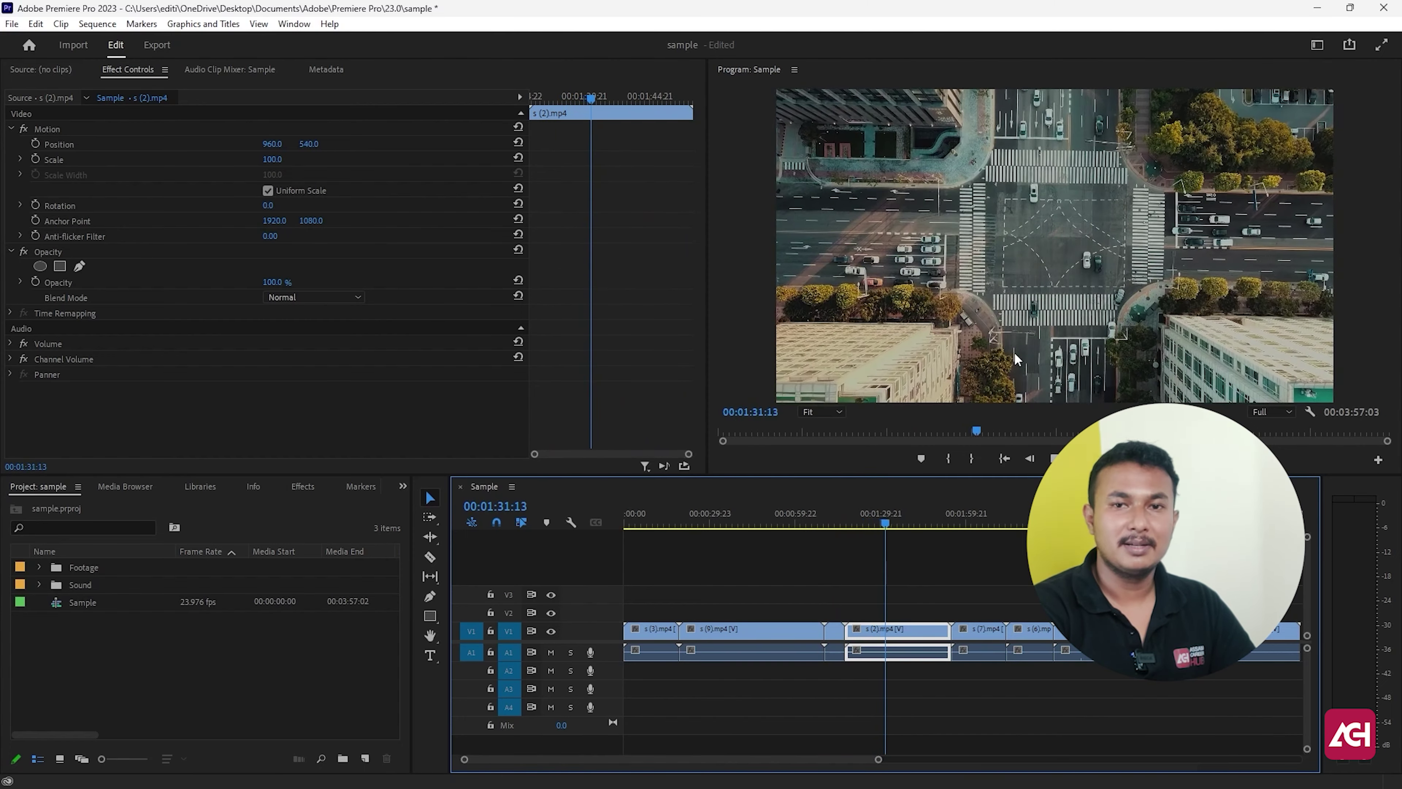
{"action": "left_click_drag", "start_coordinate": [954, 528], "coordinate": [966, 548]}
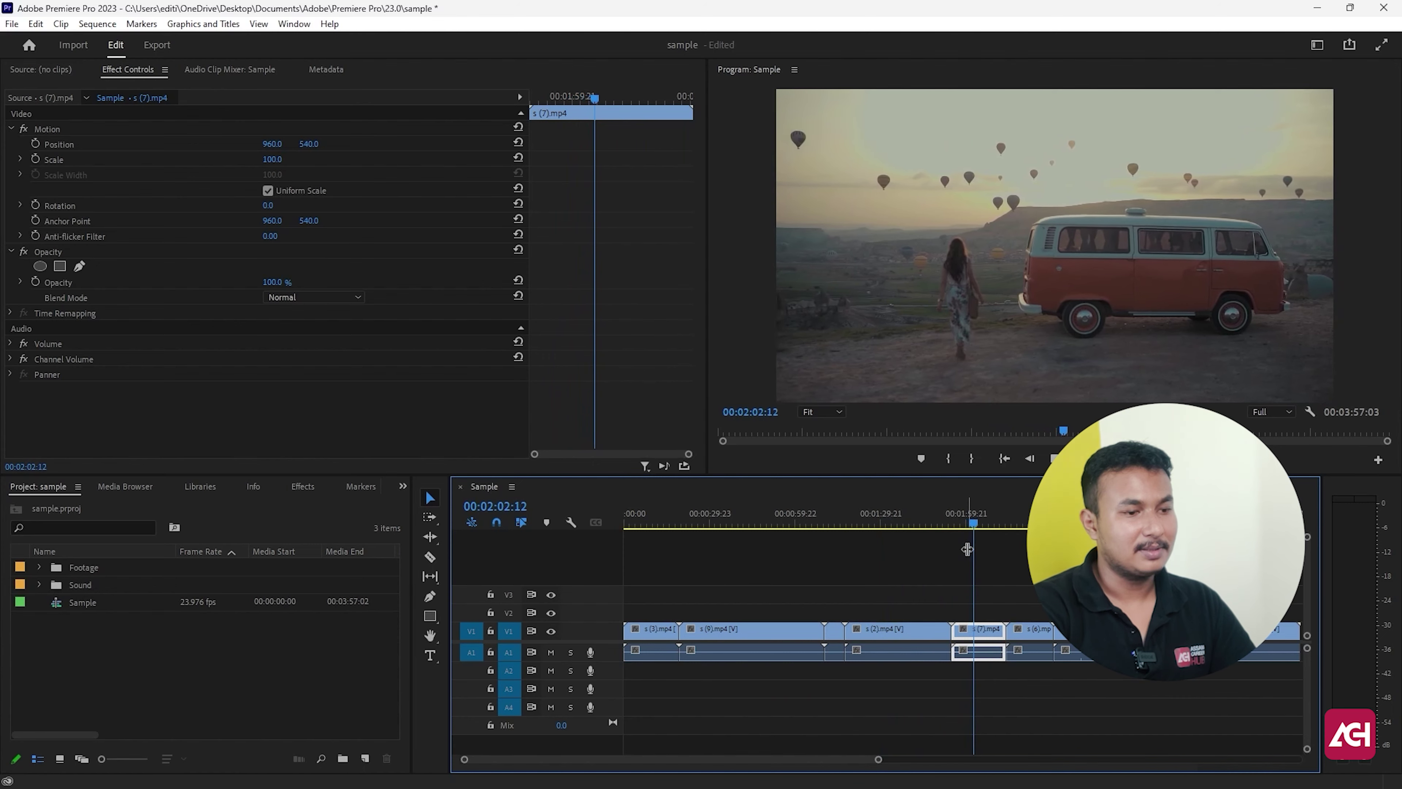
Preview the sunset, snowy street, river flyover and jeep-on-sand clips
{"action": "scroll", "coordinate": [965, 550], "scroll_direction": "down", "scroll_amount": 2}
{"action": "left_click_drag", "start_coordinate": [931, 528], "coordinate": [976, 569]}
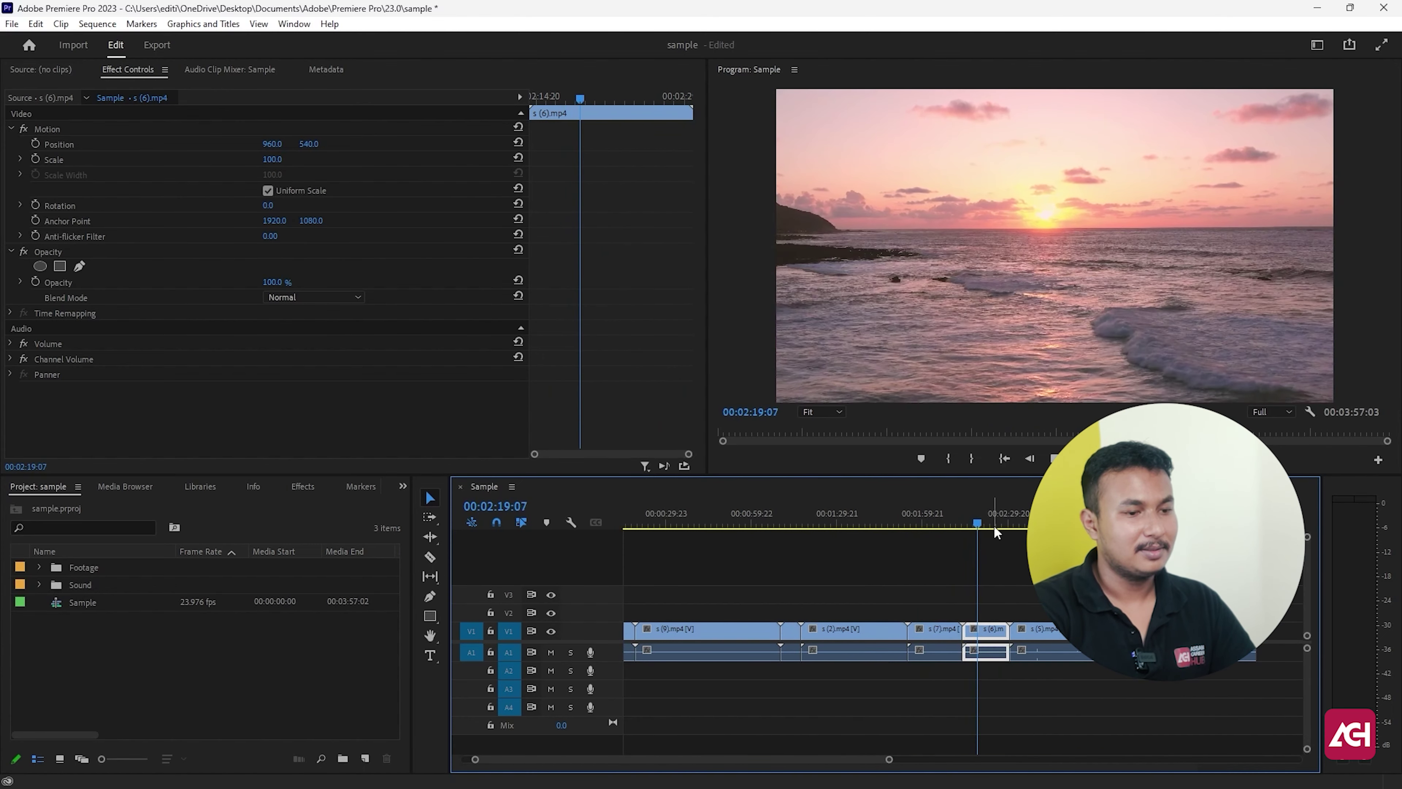
{"action": "left_click", "coordinate": [1023, 525]}
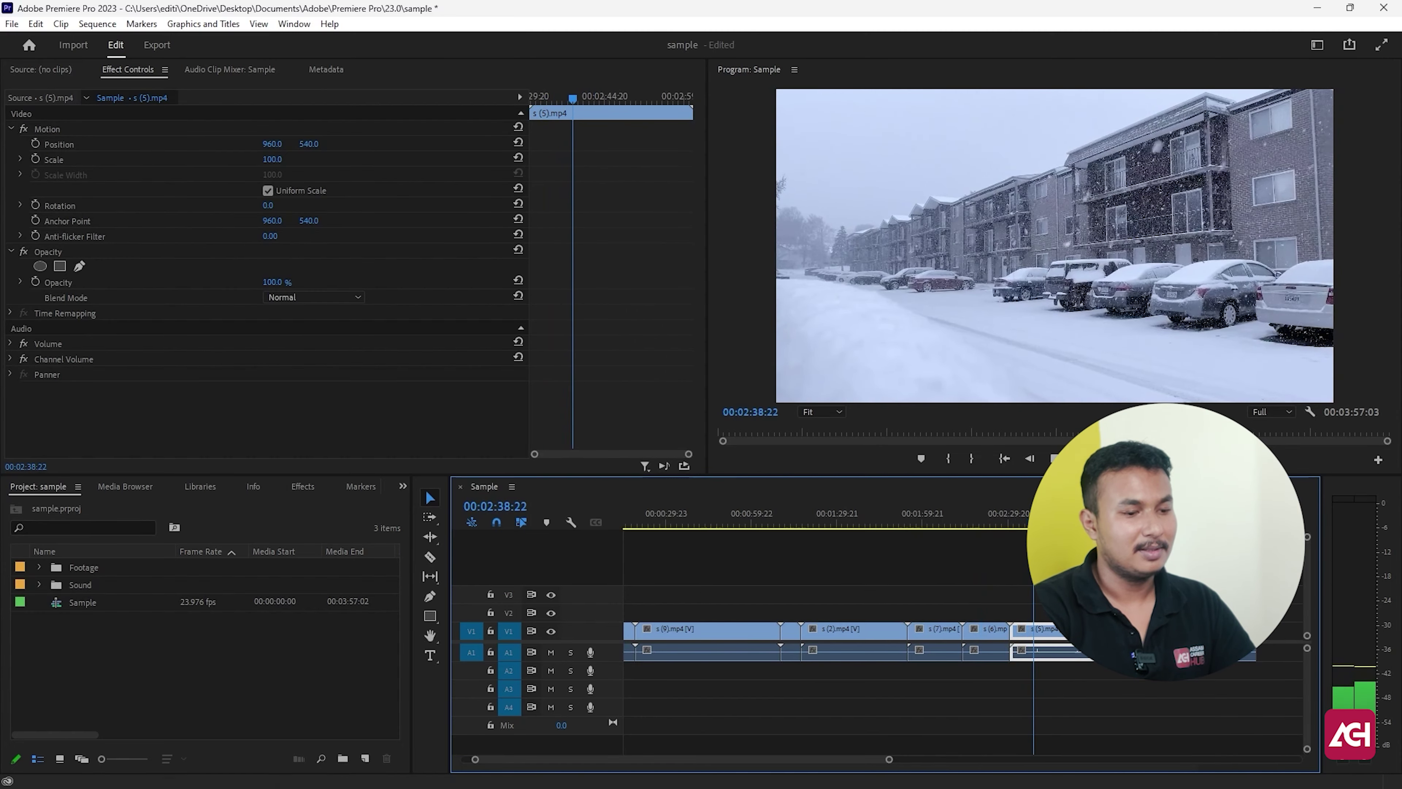
{"action": "left_click", "coordinate": [1105, 522]}
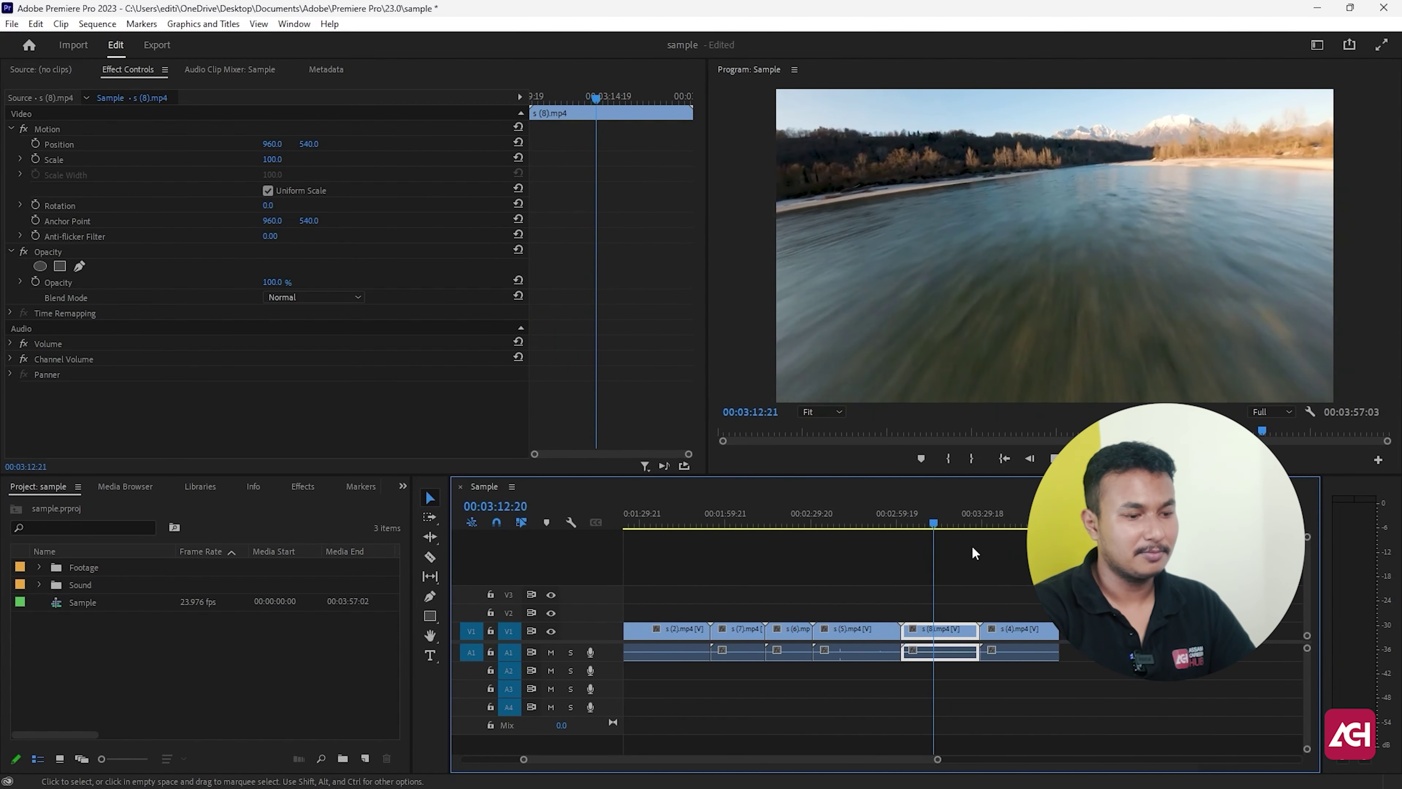
{"action": "left_click_drag", "start_coordinate": [957, 527], "coordinate": [1001, 524]}
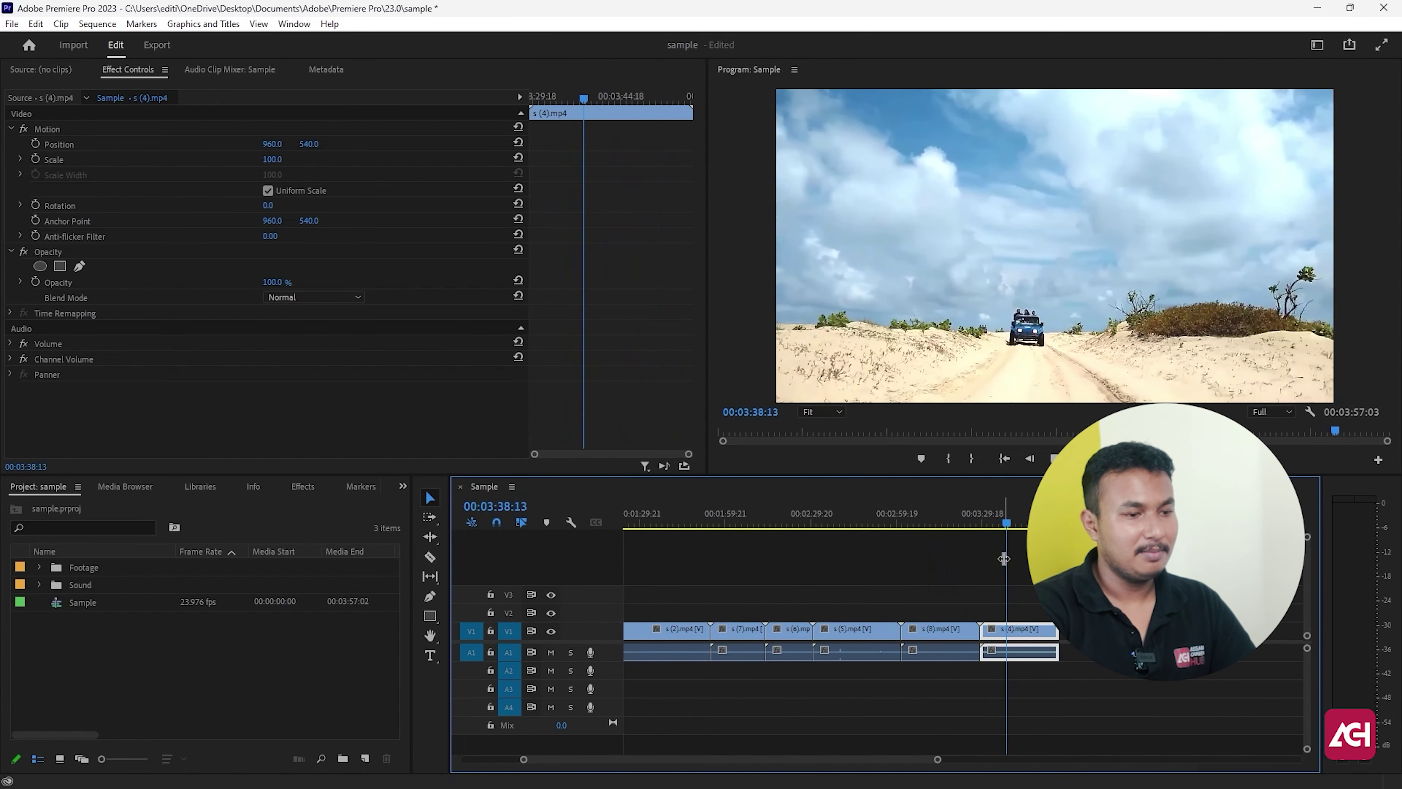
Stop the jeep clip's playback and zoom the timeline out to show the whole sequence
{"action": "key", "text": "space"}
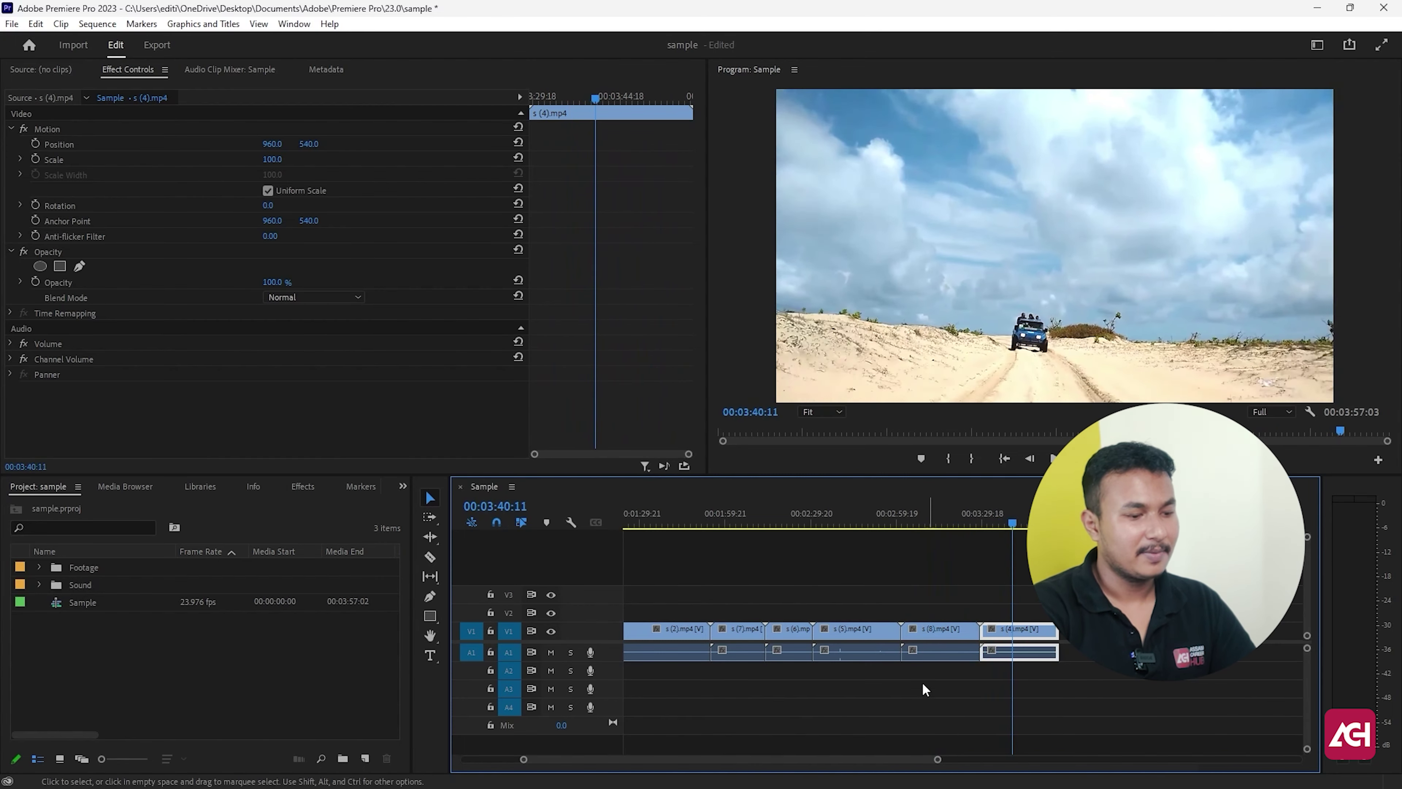
{"action": "left_click_drag", "start_coordinate": [937, 764], "coordinate": [1049, 761]}
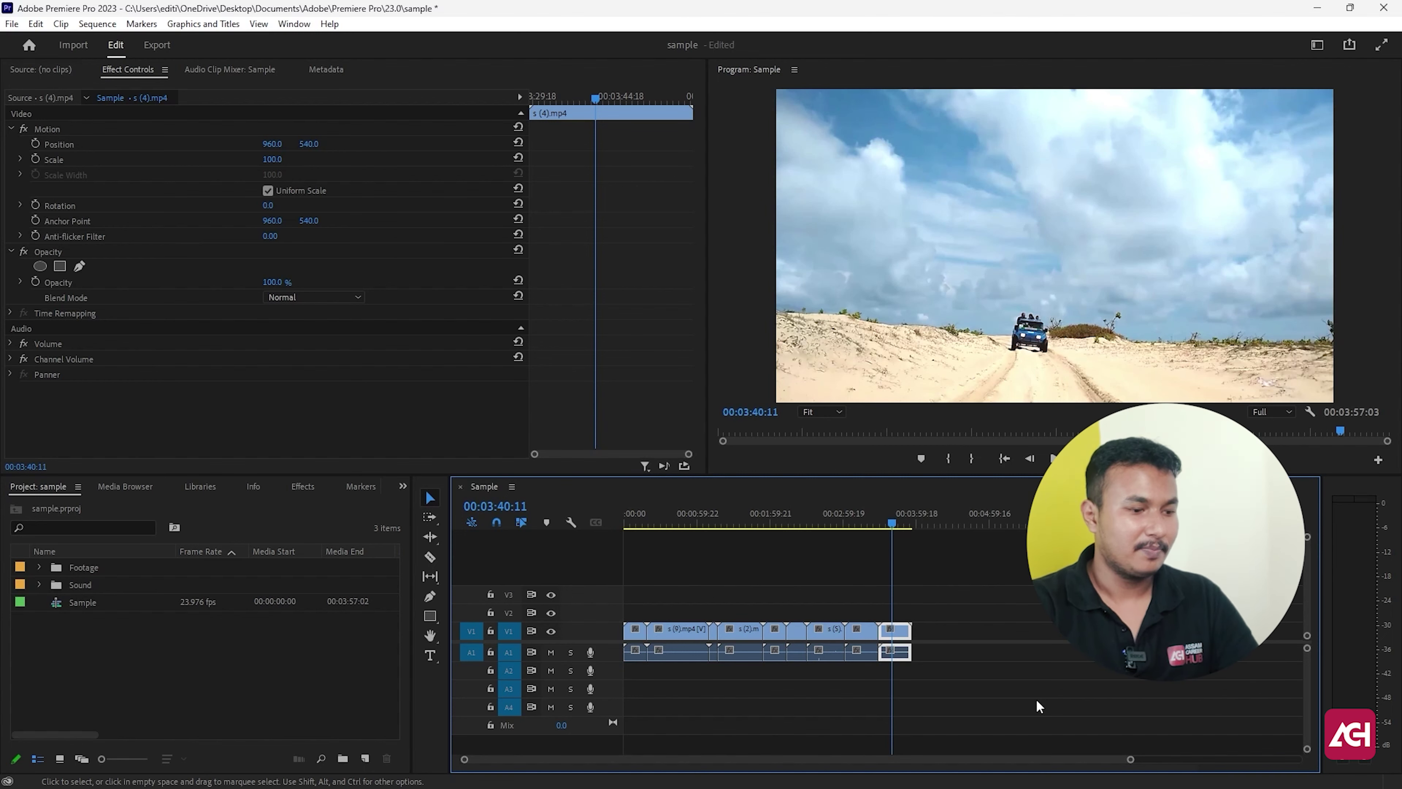
{"action": "mouse_move", "coordinate": [830, 771]}
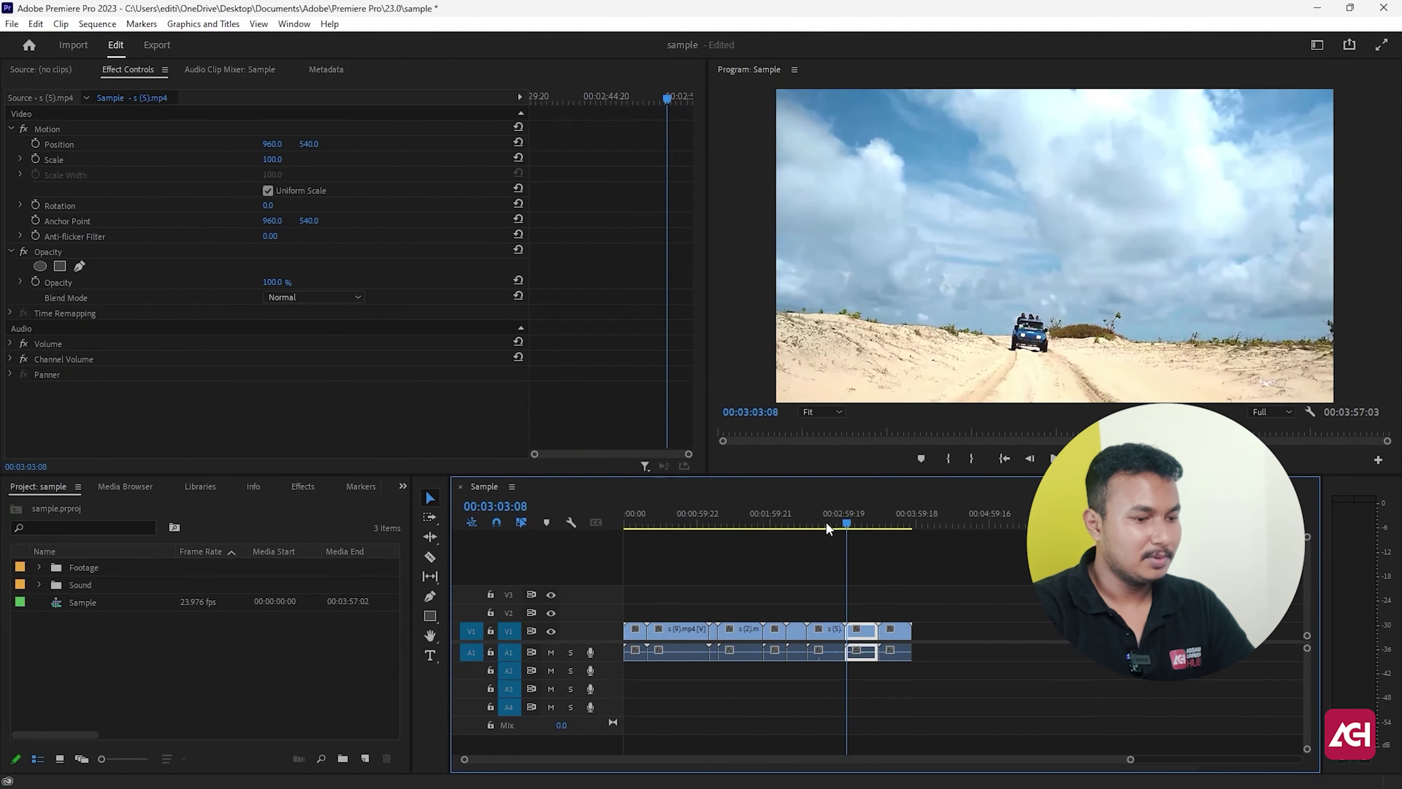
{"action": "mouse_move", "coordinate": [826, 522]}
{"action": "left_mouse_down"}
{"action": "mouse_move", "coordinate": [619, 533]}
{"action": "mouse_move", "coordinate": [658, 528]}
{"action": "mouse_move", "coordinate": [725, 572]}
{"action": "left_mouse_up"}
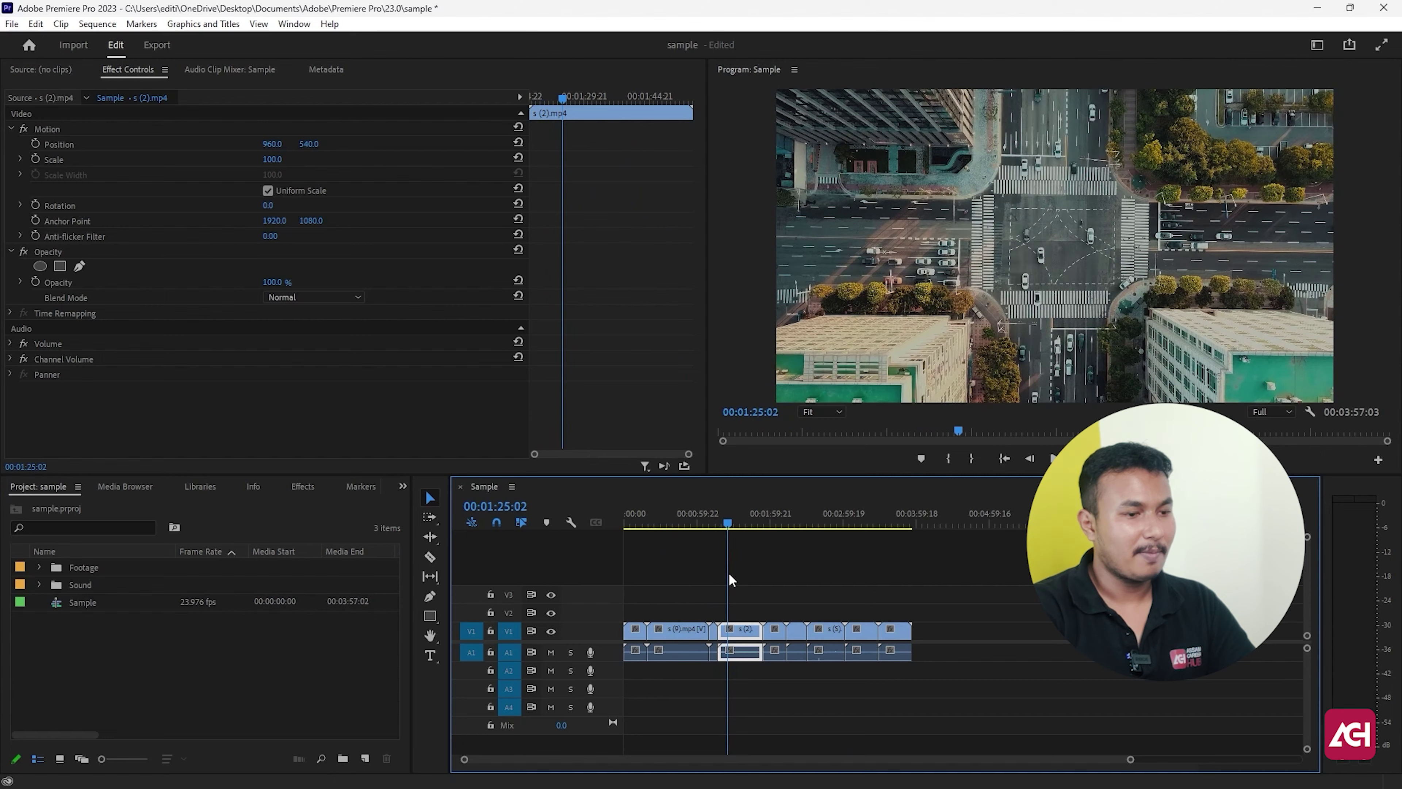
Preview the city intersection, van and sunset clips on the timeline
{"action": "left_click_drag", "start_coordinate": [726, 577], "coordinate": [777, 631]}
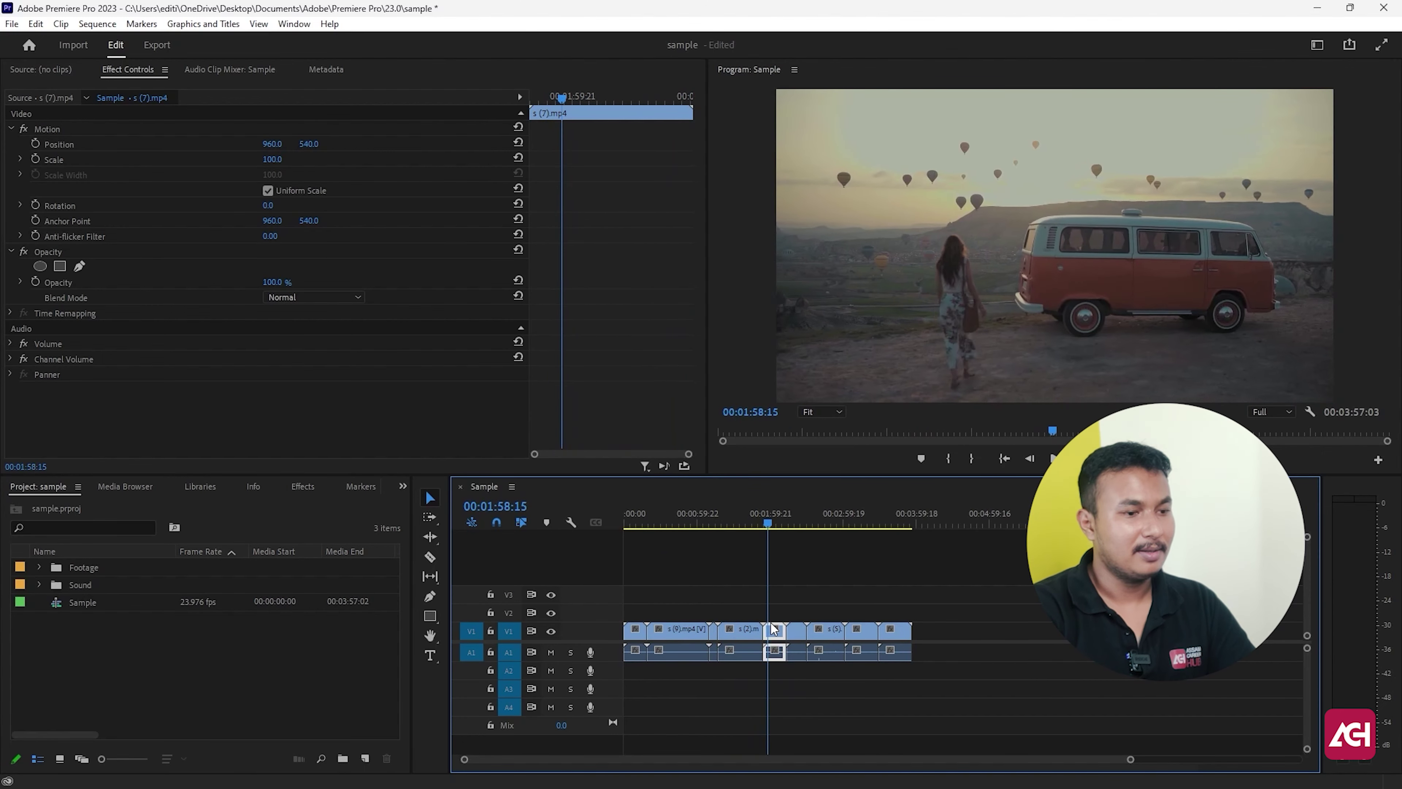
{"action": "key", "text": "space"}
{"action": "mouse_move", "coordinate": [790, 522]}
{"action": "left_mouse_down"}
{"action": "mouse_move", "coordinate": [811, 566]}
{"action": "mouse_move", "coordinate": [900, 613]}
{"action": "mouse_move", "coordinate": [610, 620]}
{"action": "left_mouse_up"}
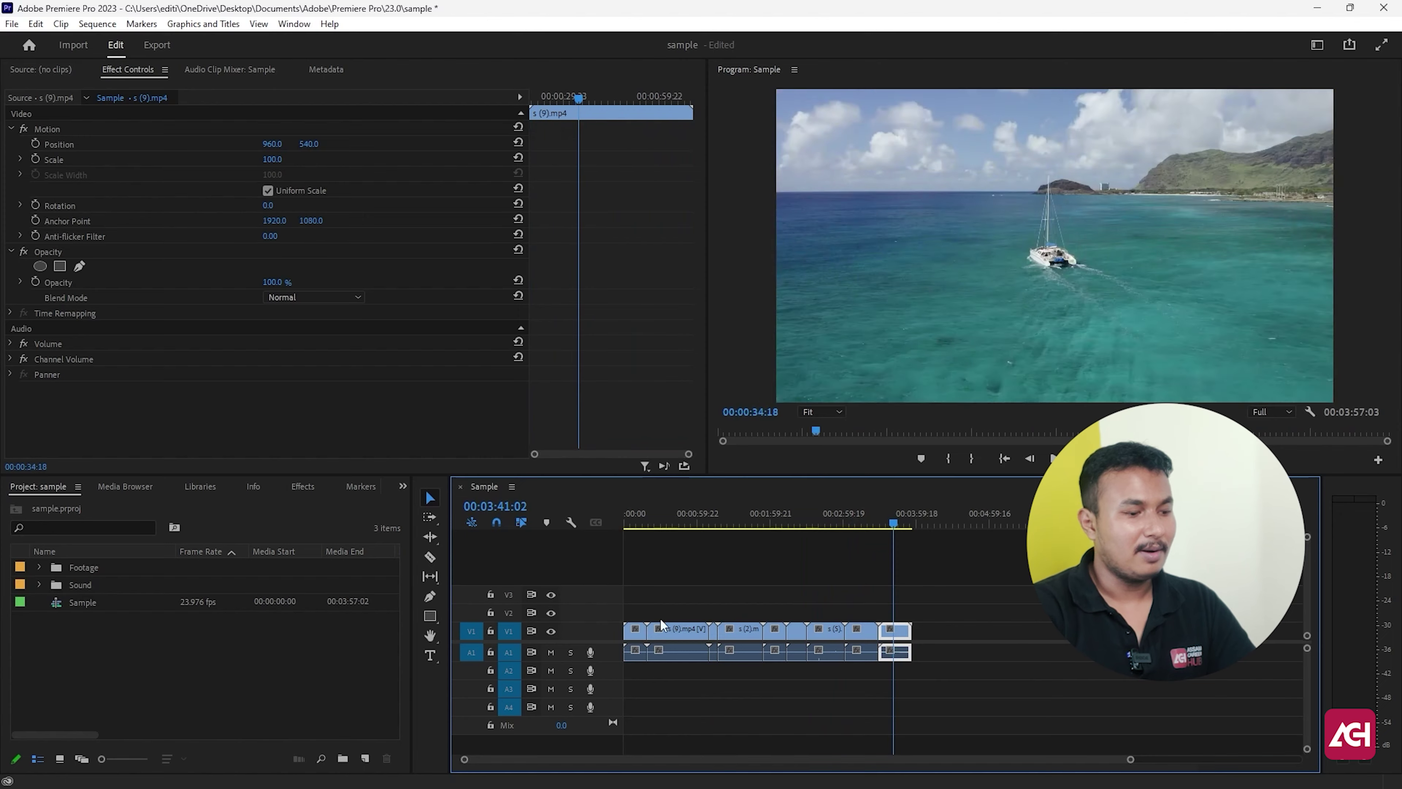
Shift all sequence clips later, leaving empty space at the start
{"action": "left_click_drag", "start_coordinate": [640, 591], "coordinate": [917, 685]}
{"action": "left_click_drag", "start_coordinate": [750, 639], "coordinate": [876, 640]}
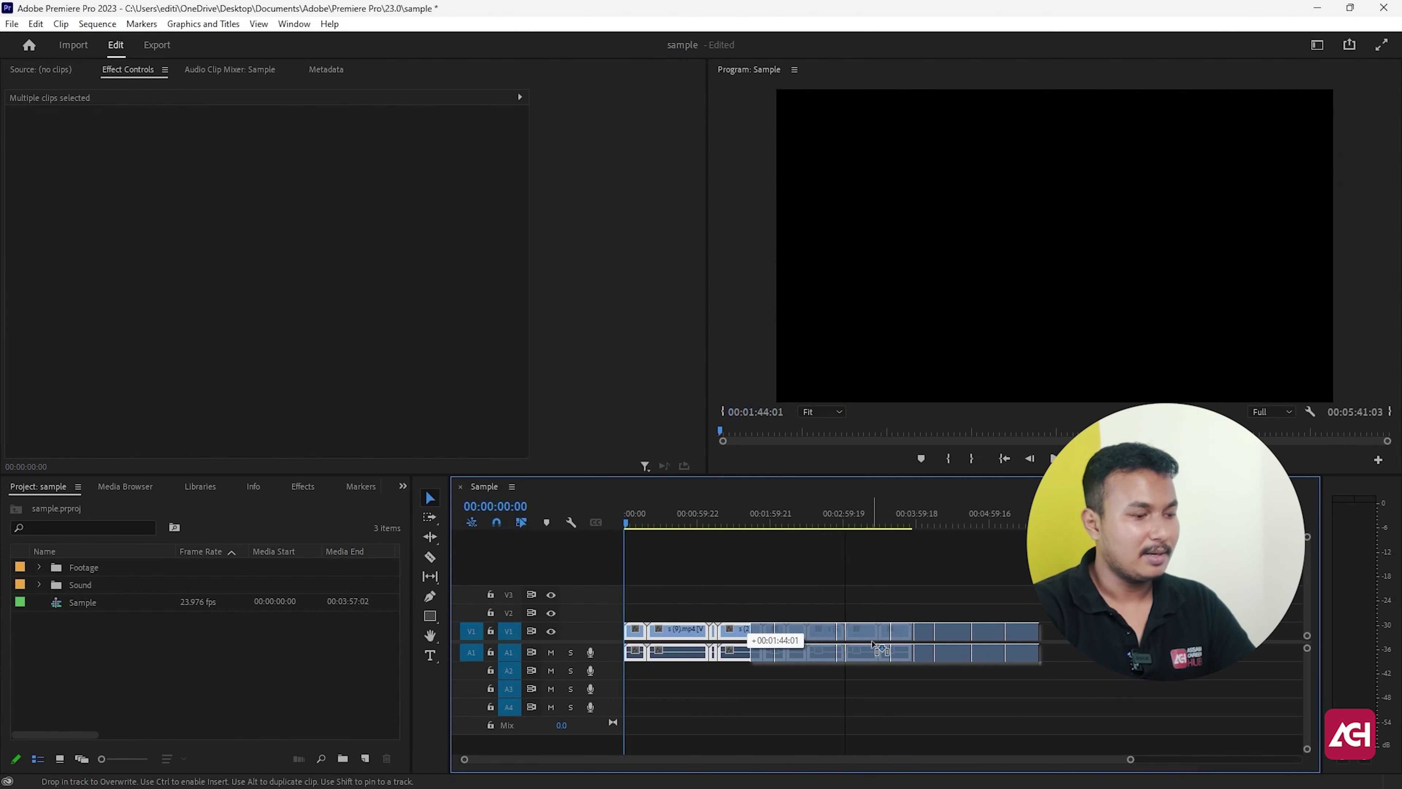
{"action": "left_click", "coordinate": [797, 572]}
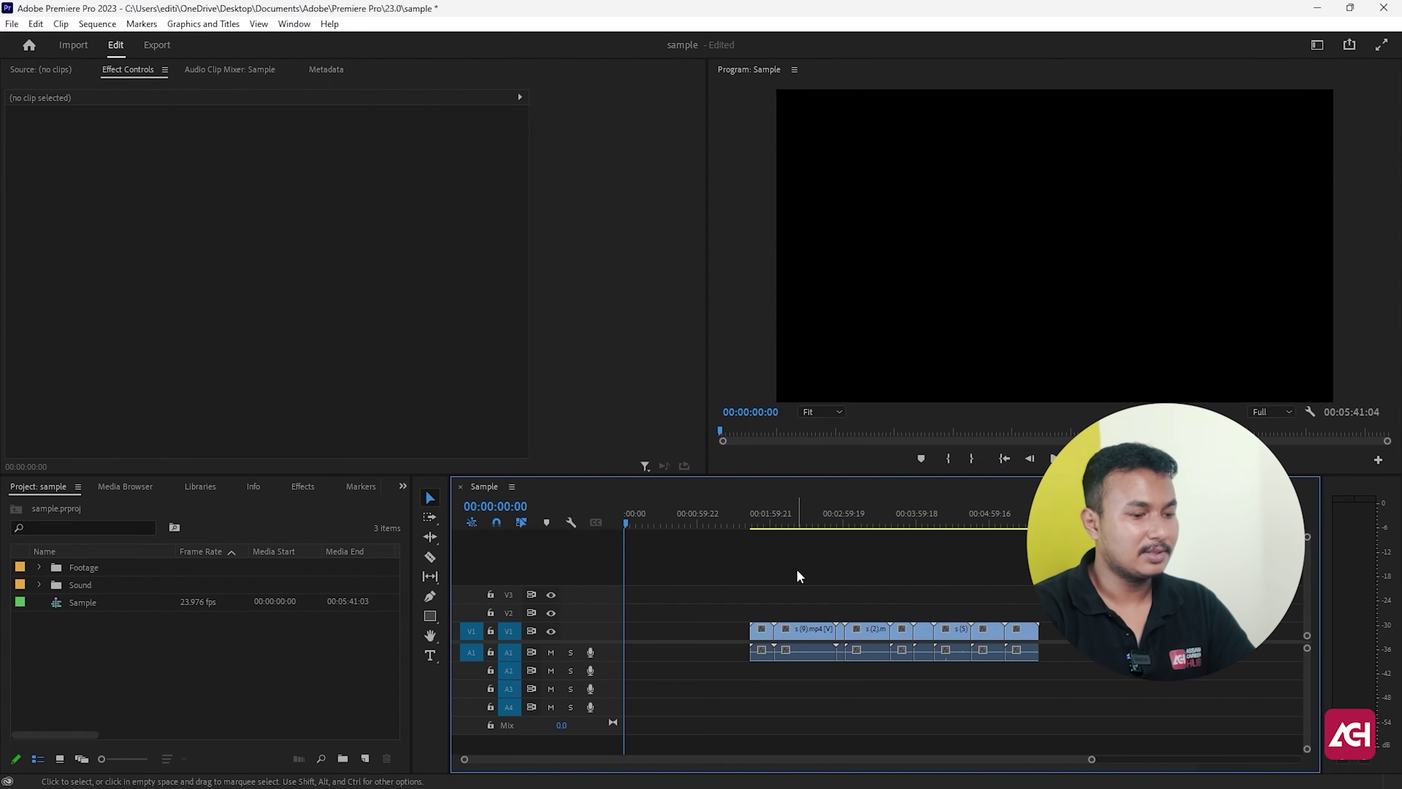
Move the s (2).mp4 city intersection clip to 00:00 and play from the start
{"action": "left_click", "coordinate": [803, 641]}
{"action": "left_click_drag", "start_coordinate": [794, 532], "coordinate": [862, 546]}
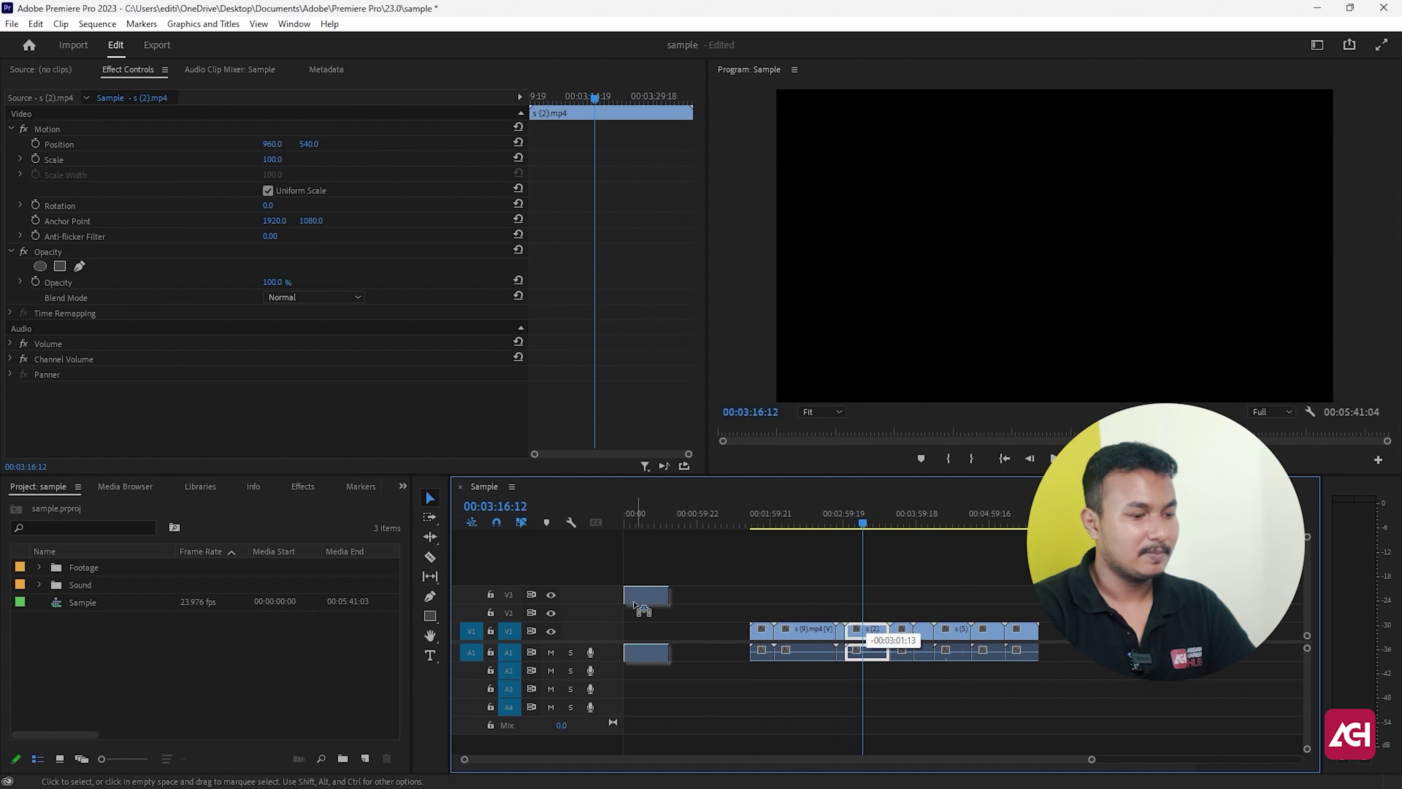
{"action": "left_click_drag", "start_coordinate": [867, 637], "coordinate": [648, 635]}
{"action": "left_click_drag", "start_coordinate": [653, 516], "coordinate": [609, 526]}
{"action": "key", "text": "space"}
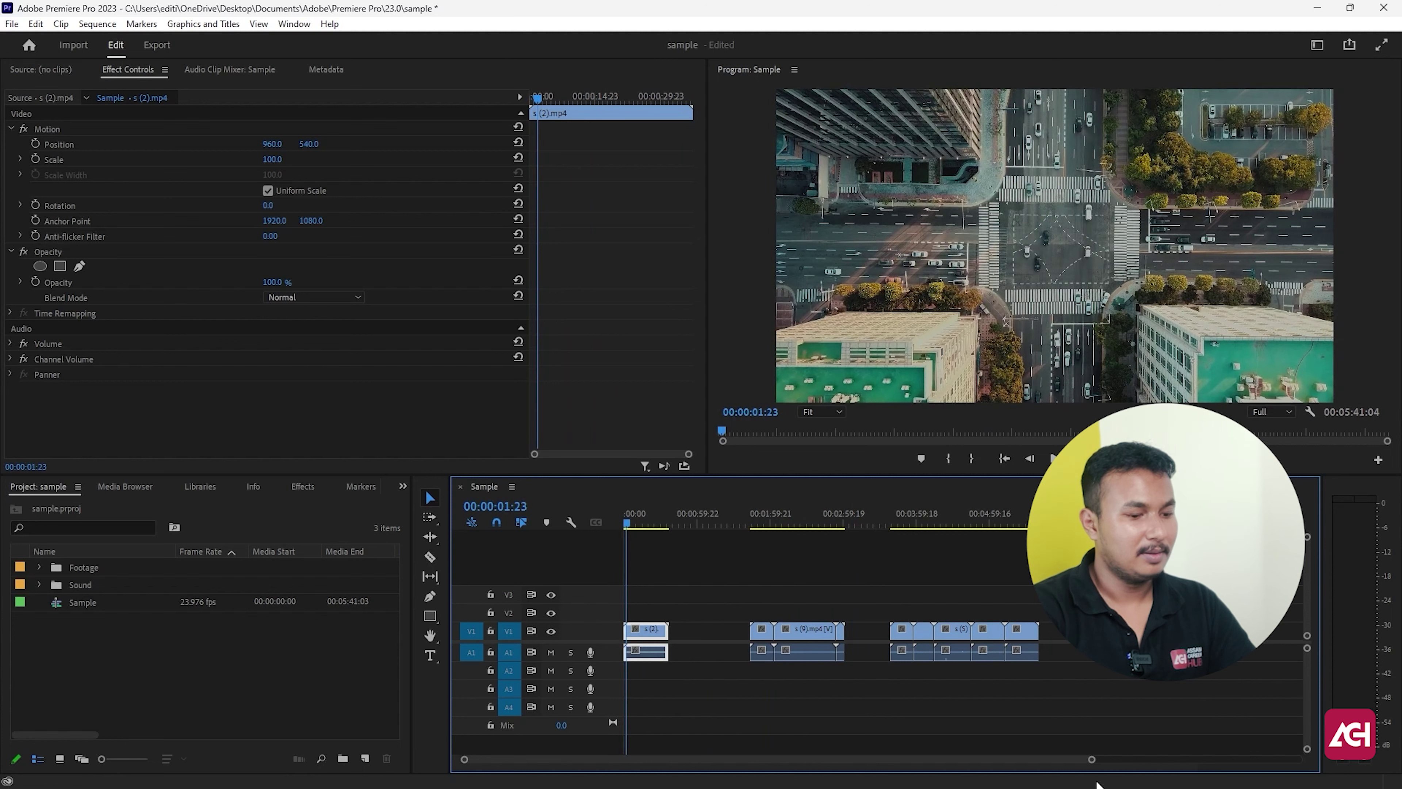
Zoom the timeline in on the intersection clip with the playhead near its start
{"action": "left_click_drag", "start_coordinate": [1091, 759], "coordinate": [861, 754]}
{"action": "left_click", "coordinate": [642, 521]}
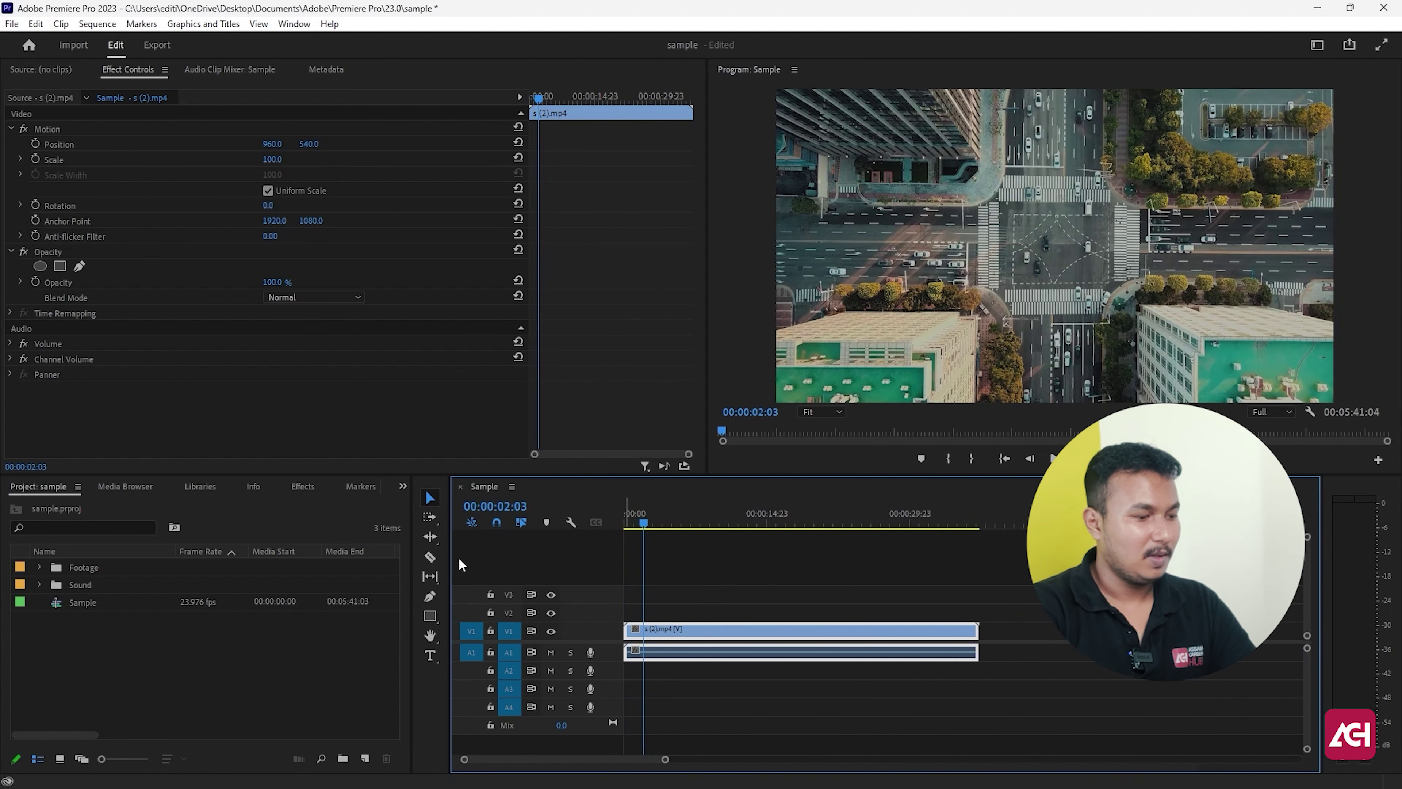
{"action": "left_click_drag", "start_coordinate": [645, 522], "coordinate": [635, 525]}
{"action": "left_click", "coordinate": [429, 557]}
{"action": "left_click", "coordinate": [643, 527]}
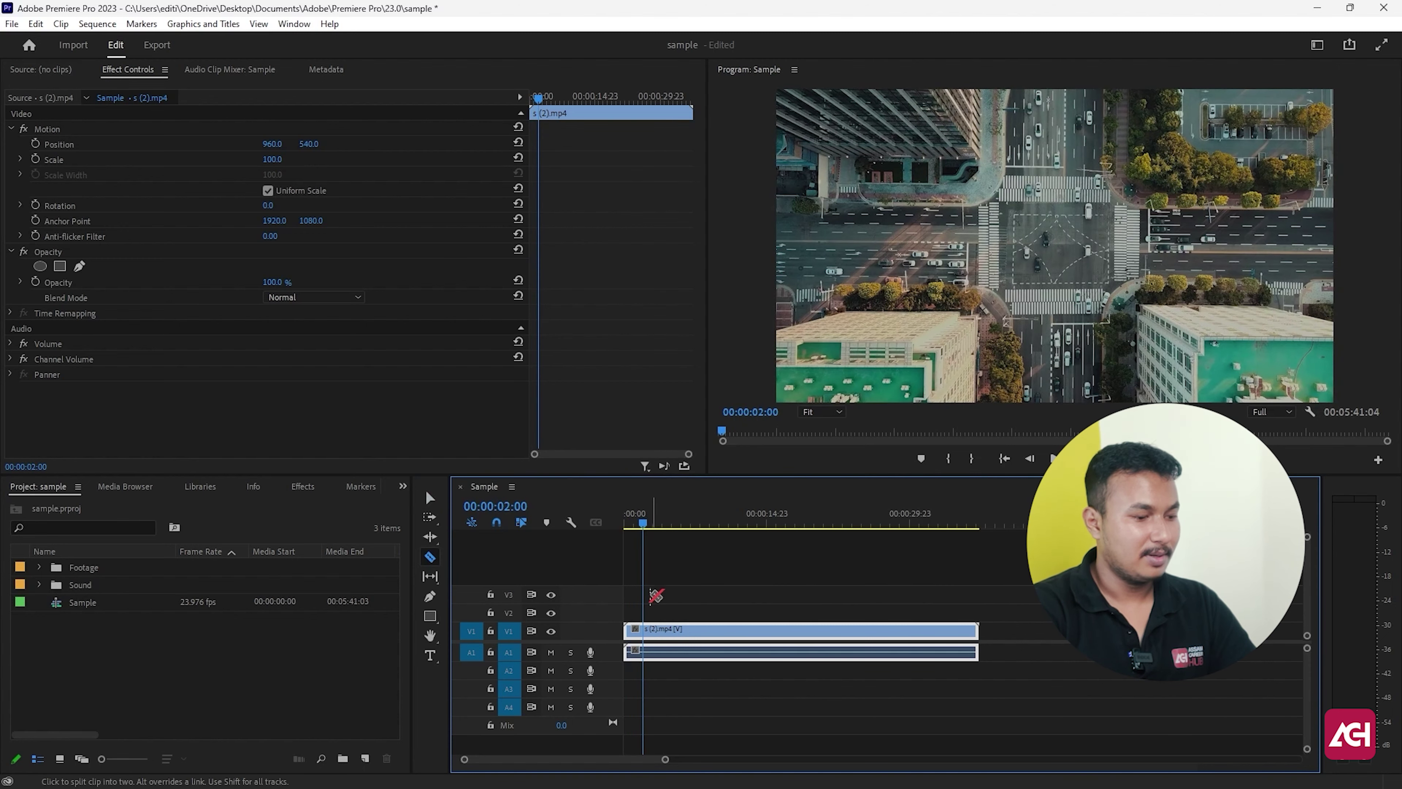
{"action": "left_click", "coordinate": [645, 630]}
{"action": "left_click_drag", "start_coordinate": [643, 524], "coordinate": [712, 585]}
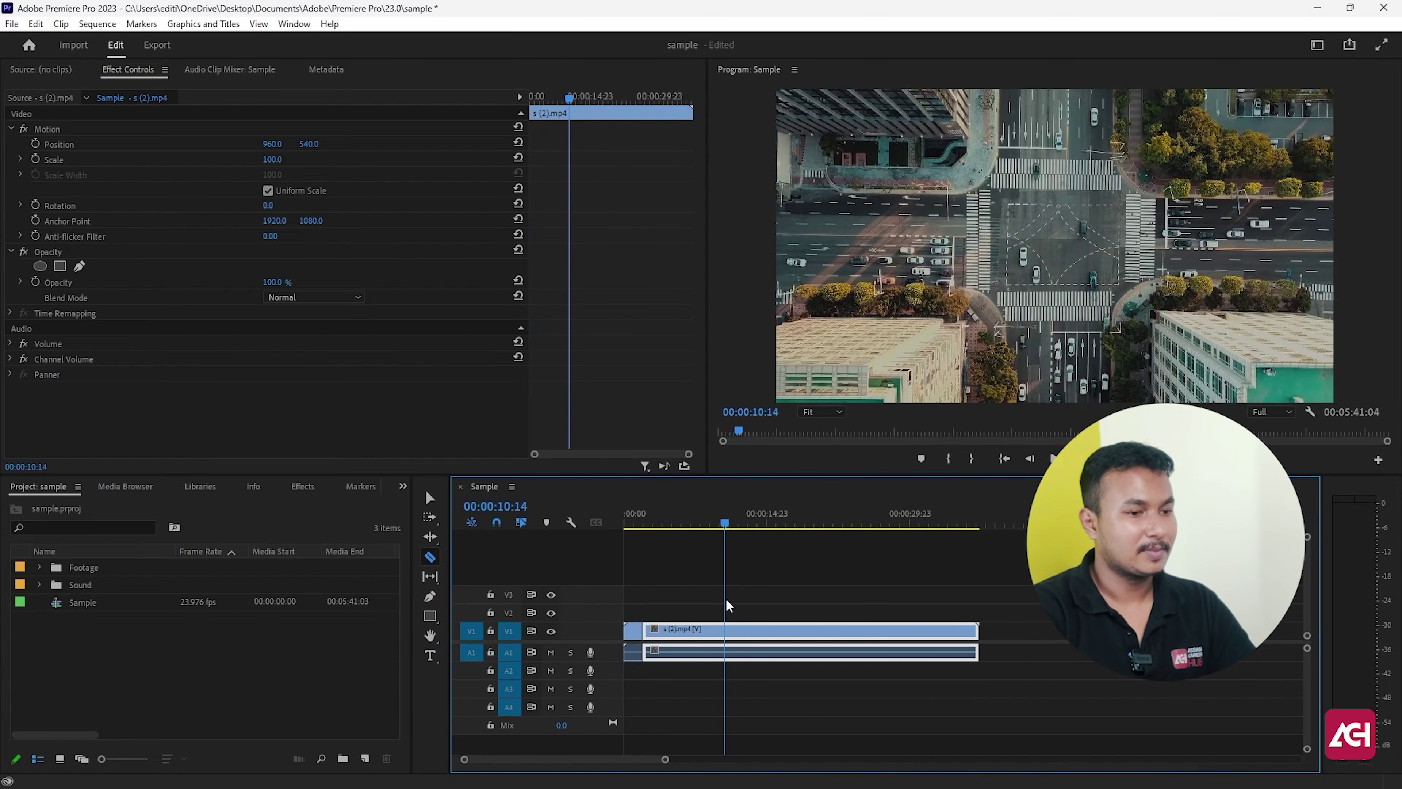
{"action": "mouse_move", "coordinate": [712, 585]}
{"action": "left_mouse_down"}
{"action": "mouse_move", "coordinate": [756, 627]}
{"action": "mouse_move", "coordinate": [855, 668]}
{"action": "left_mouse_up"}
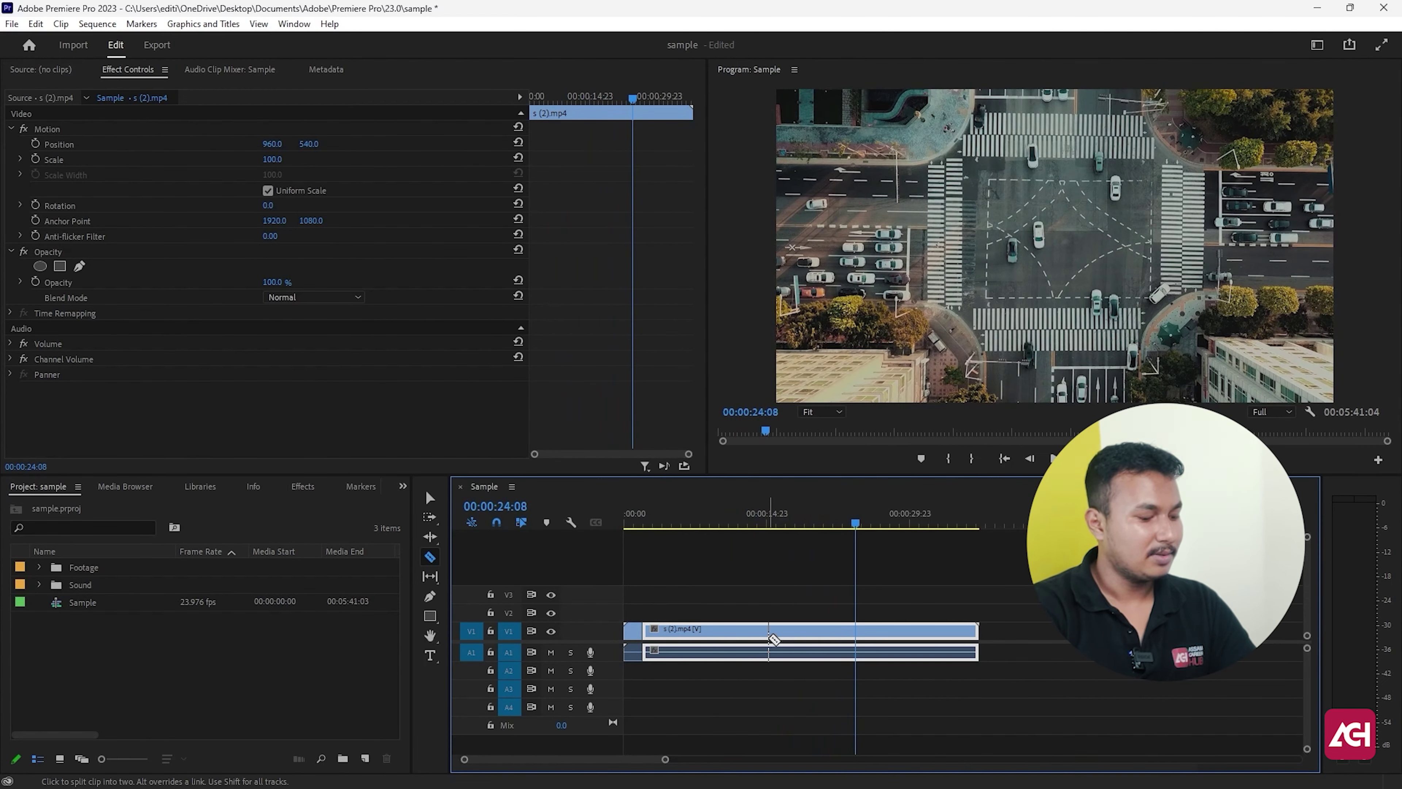
{"action": "left_click", "coordinate": [687, 518]}
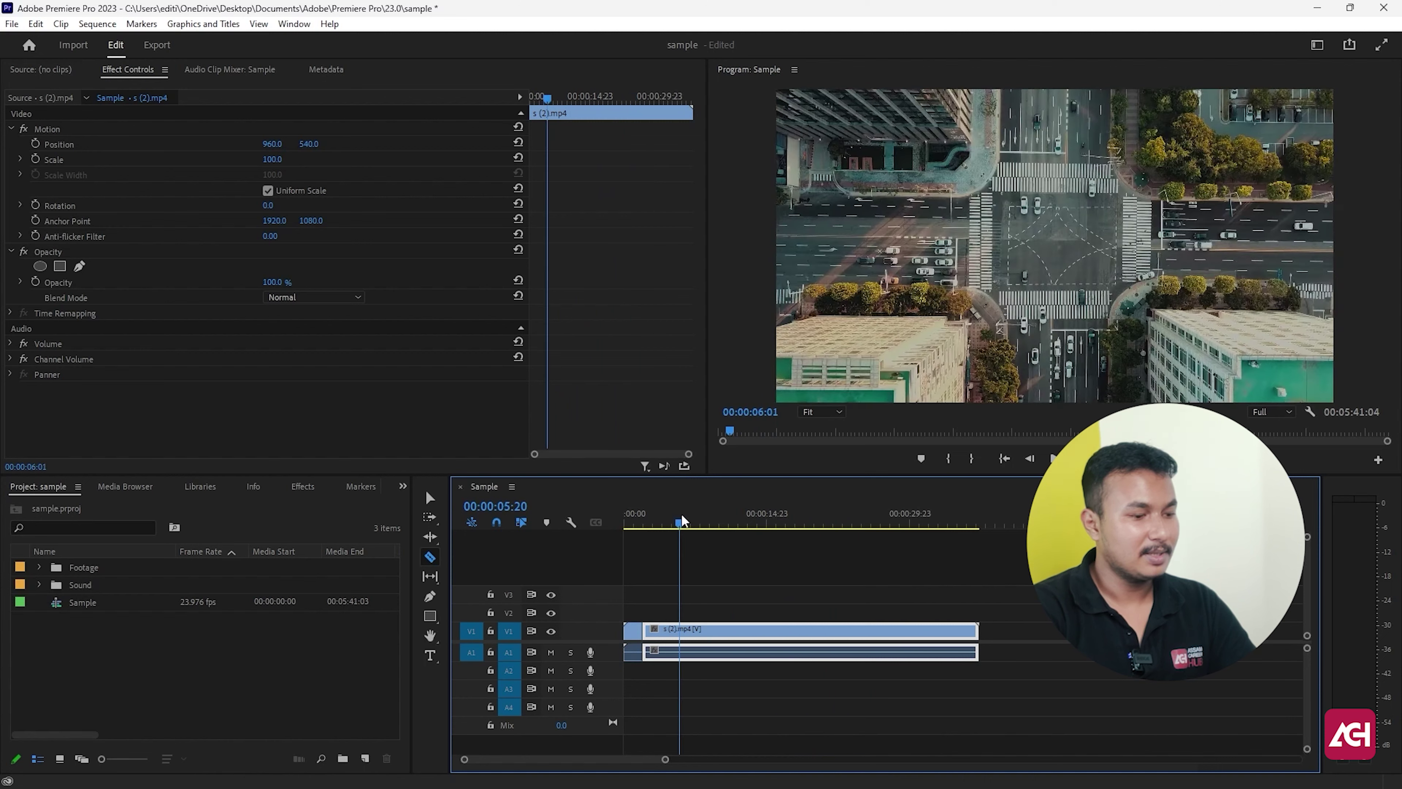
{"action": "left_click_drag", "start_coordinate": [718, 518], "coordinate": [761, 519]}
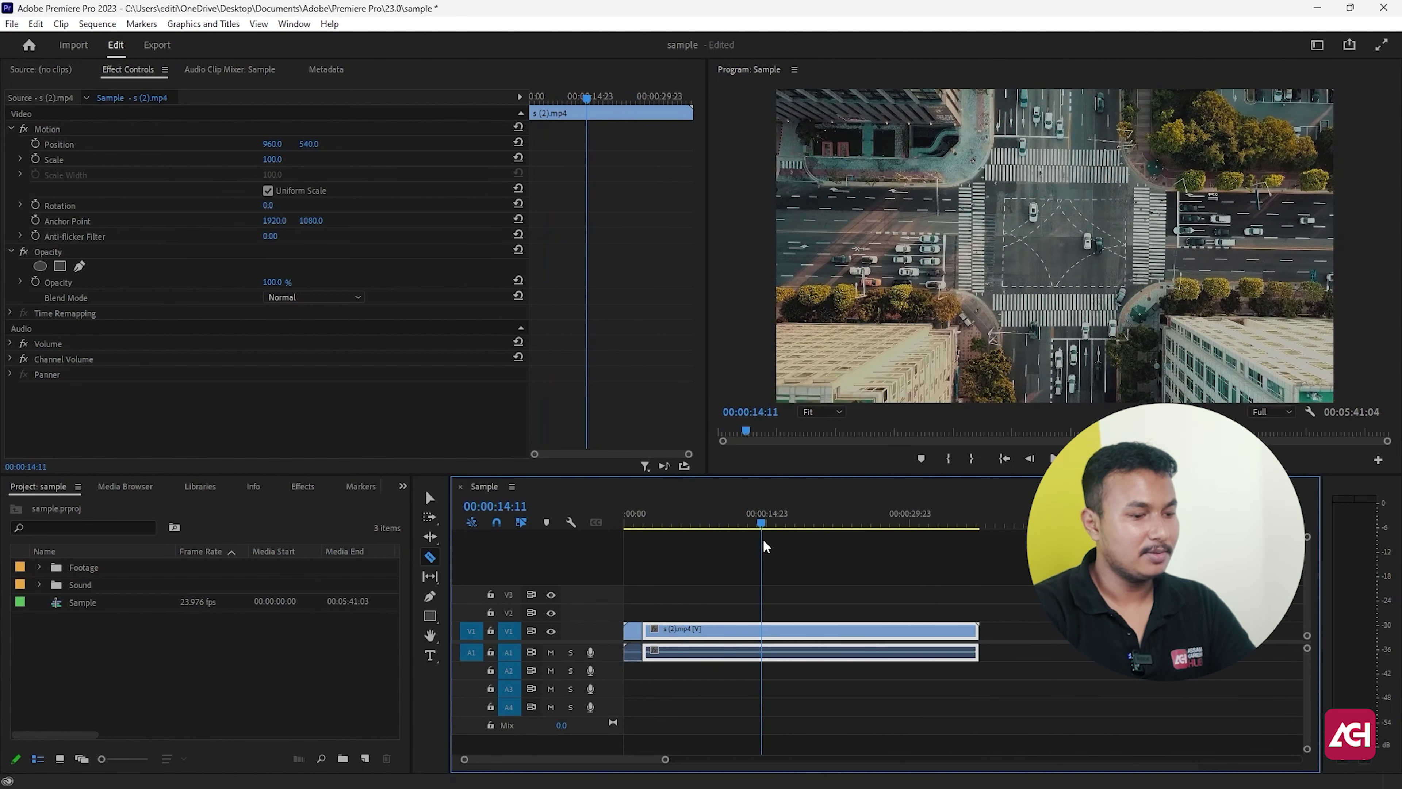
{"action": "key", "text": "v"}
{"action": "right_click", "coordinate": [781, 631]}
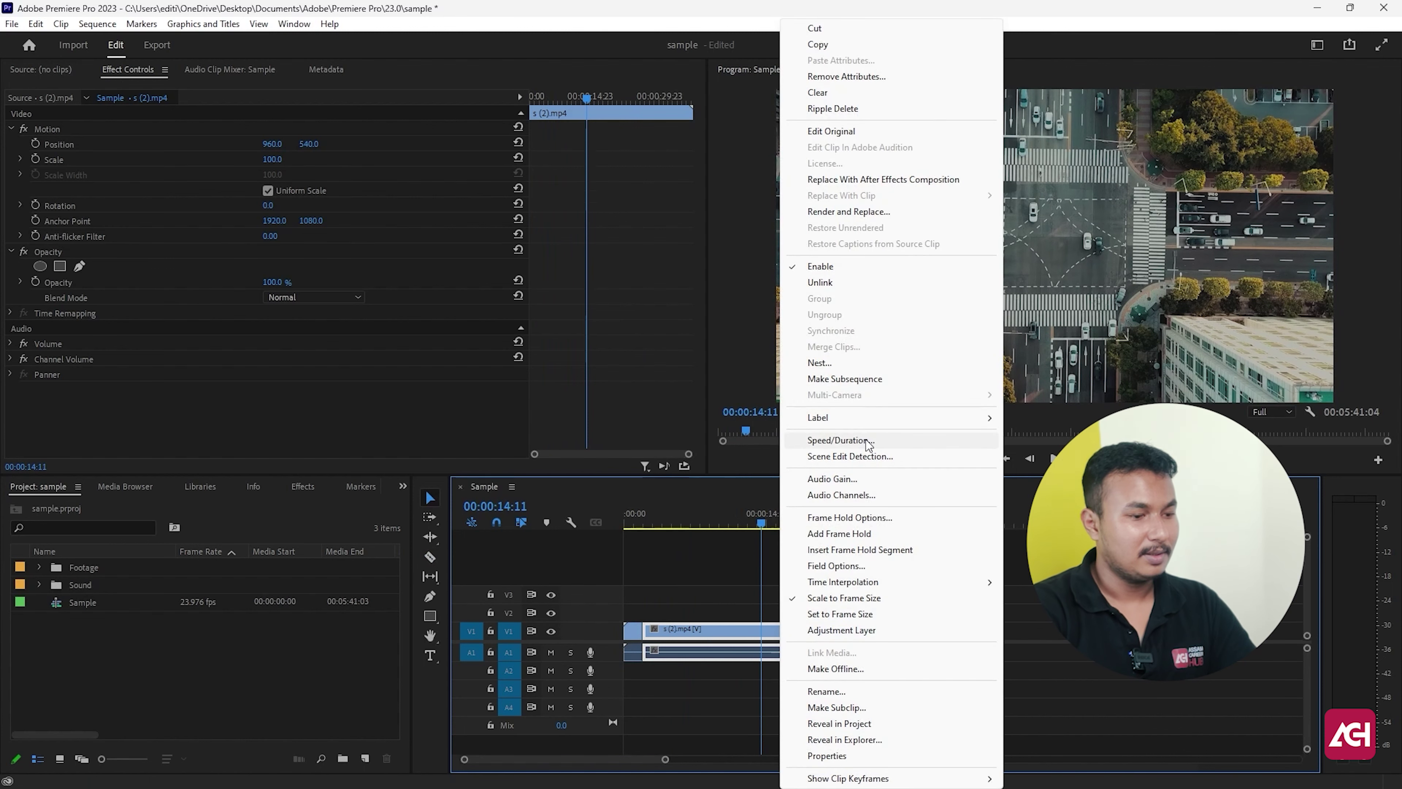
Set the s (2).mp4 intersection clip's Speed to 500% in Speed/Duration
{"action": "left_click", "coordinate": [837, 440]}
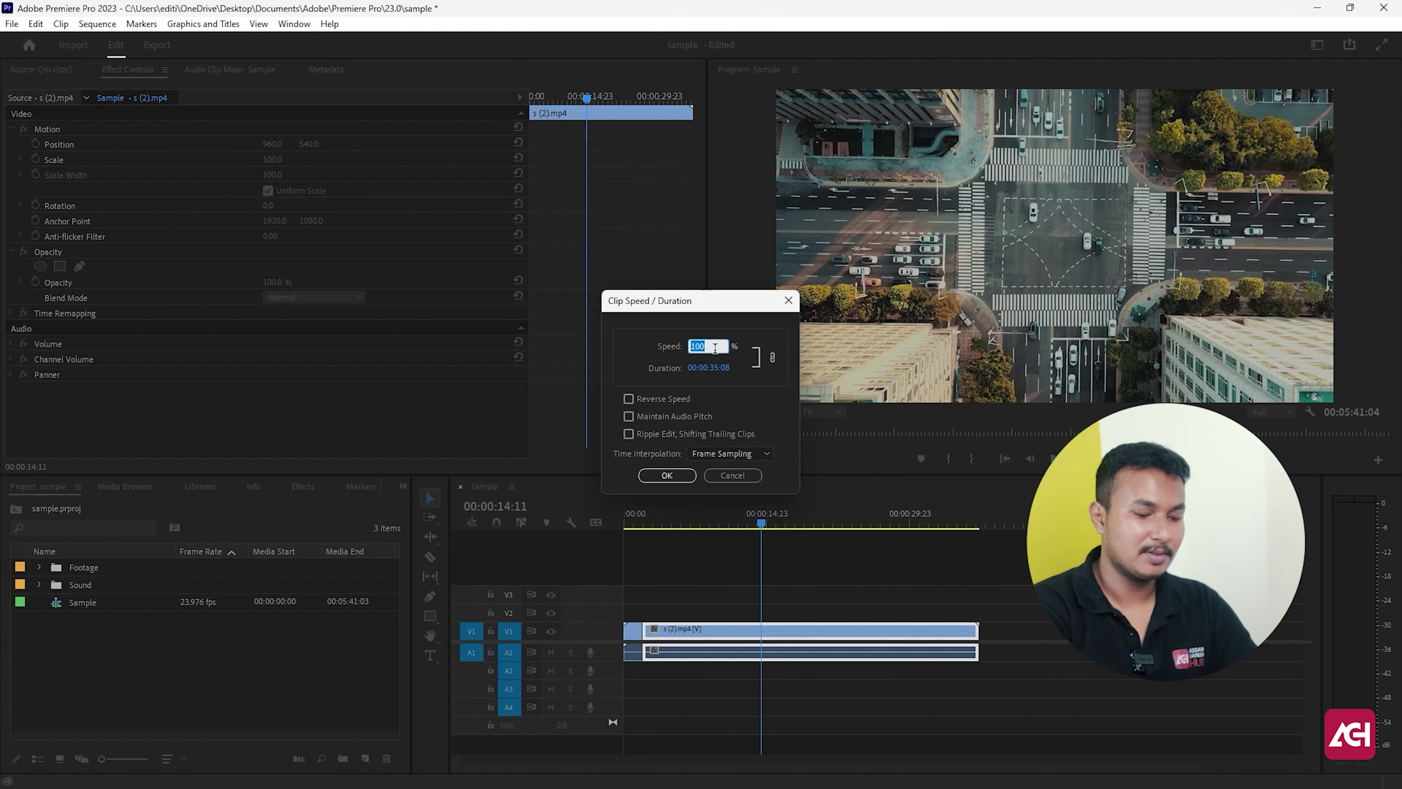
{"action": "key", "text": "Return"}
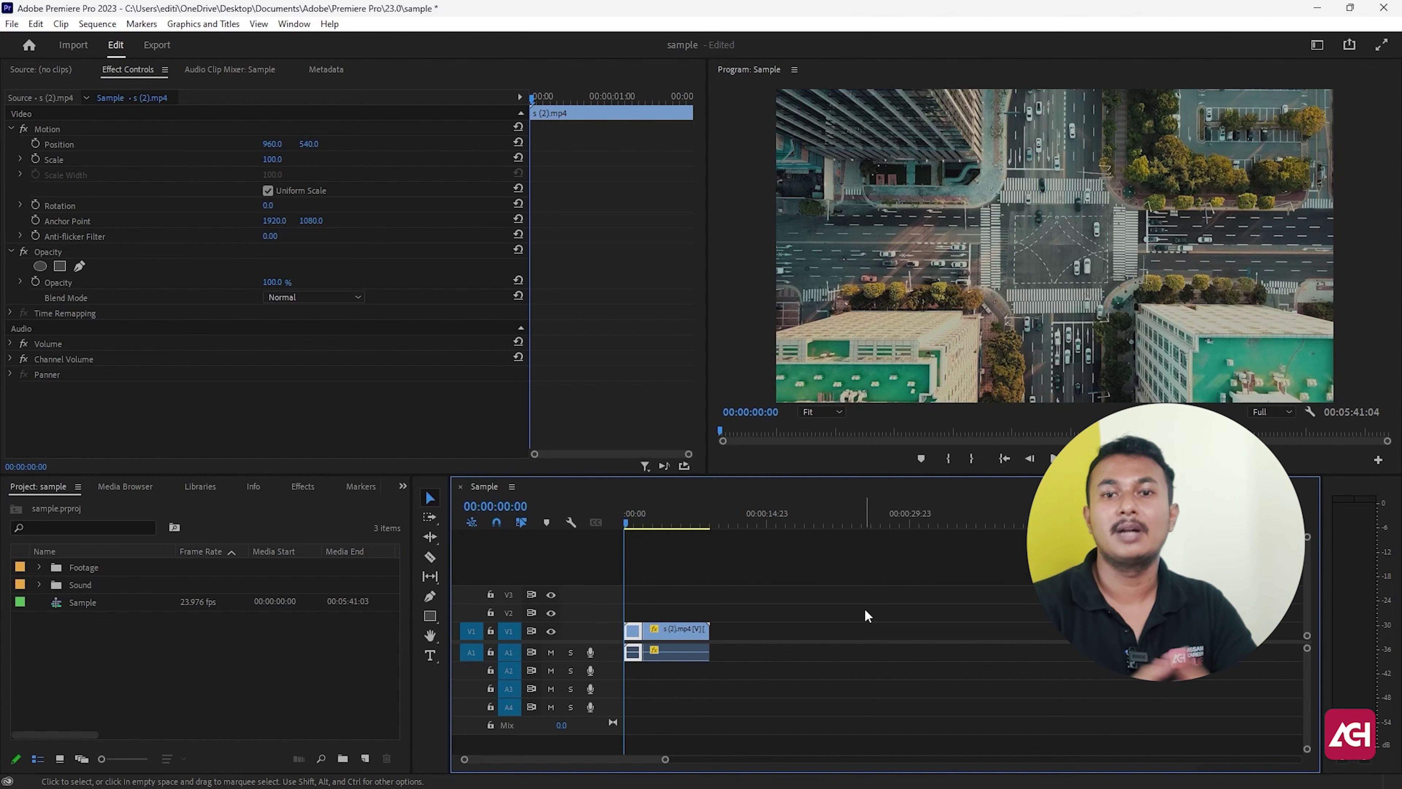
Place the beautiful-trip music from the Sound folder on audio track 2 and play it
{"action": "left_click", "coordinate": [38, 584]}
{"action": "left_click", "coordinate": [116, 608]}
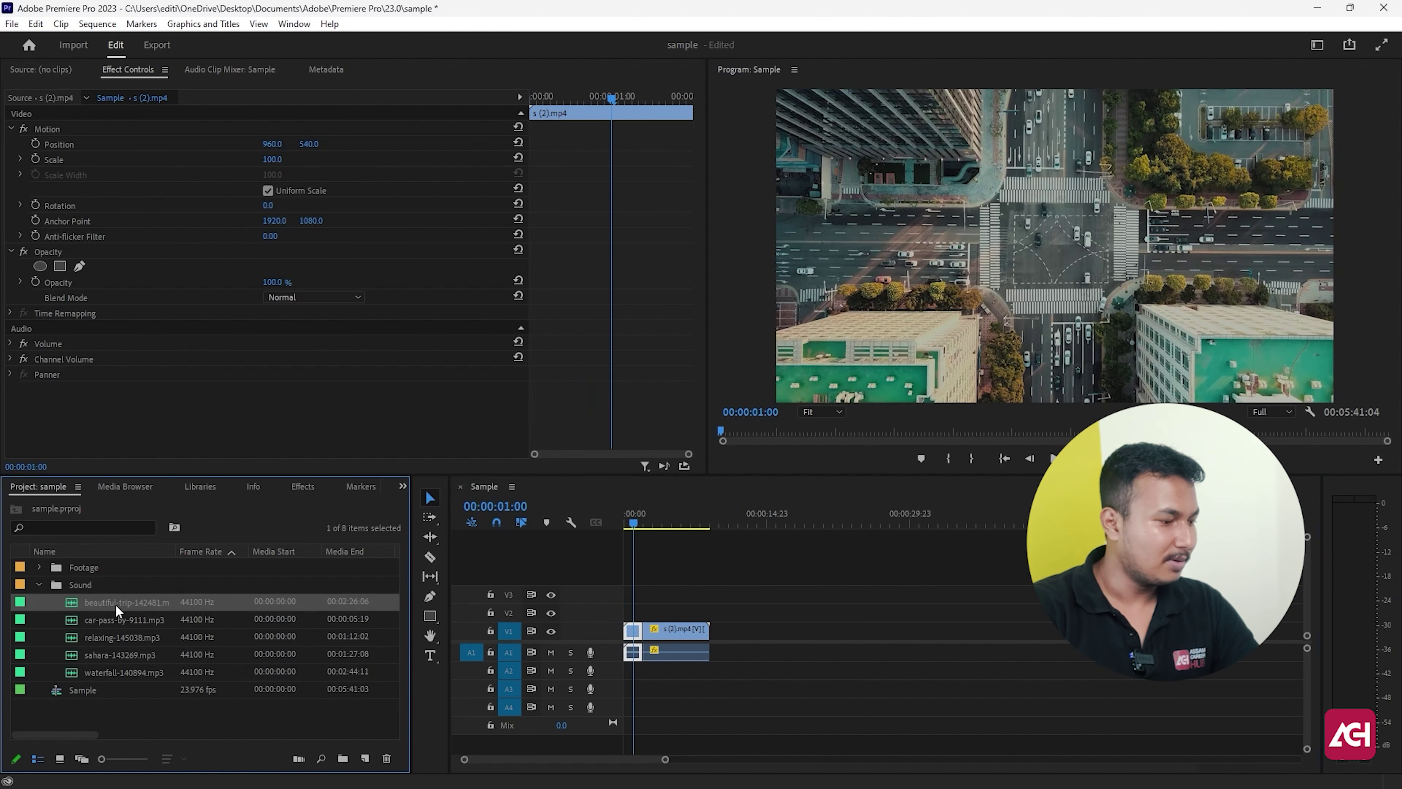
{"action": "left_click", "coordinate": [133, 620]}
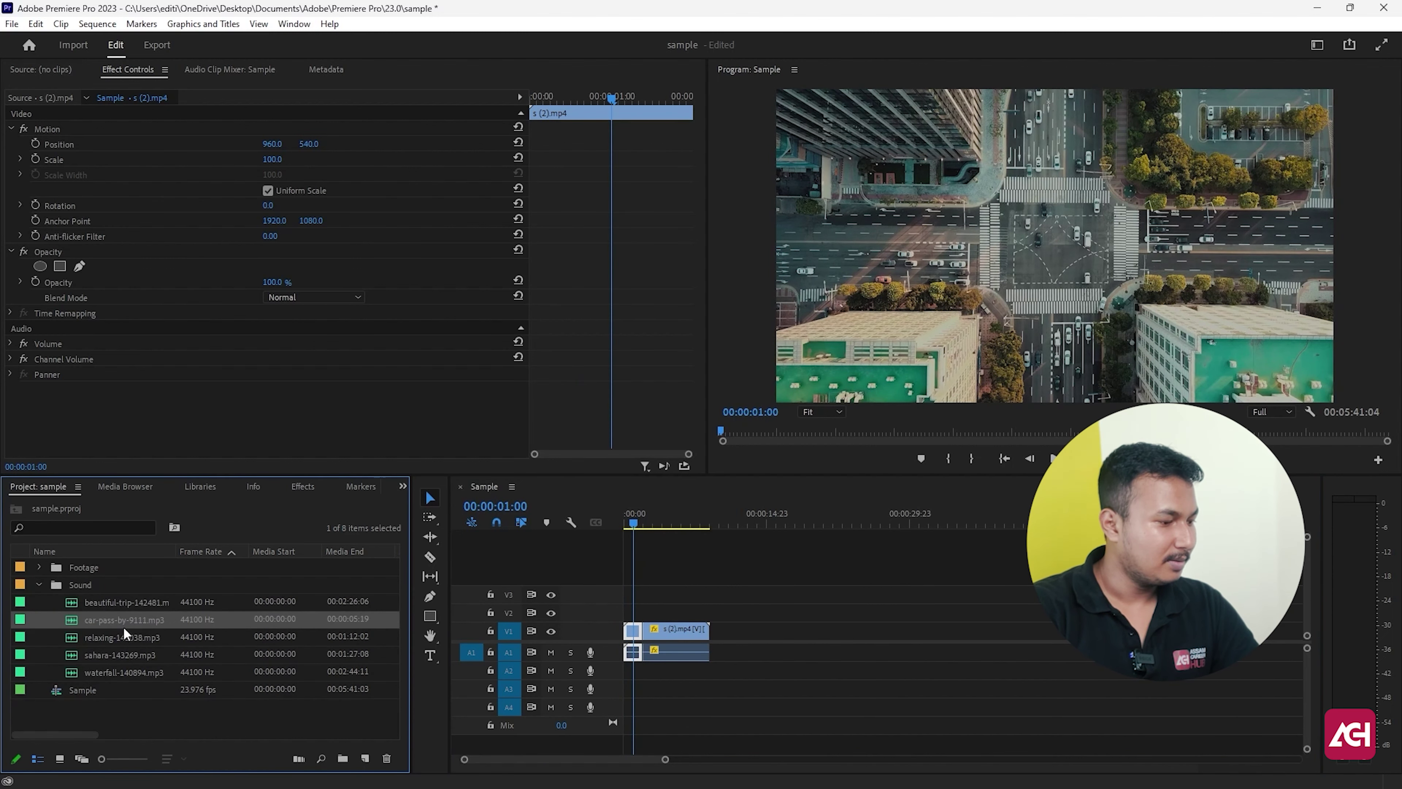
{"action": "left_click", "coordinate": [123, 604]}
{"action": "left_click_drag", "start_coordinate": [71, 601], "coordinate": [629, 670]}
{"action": "key", "text": "space"}
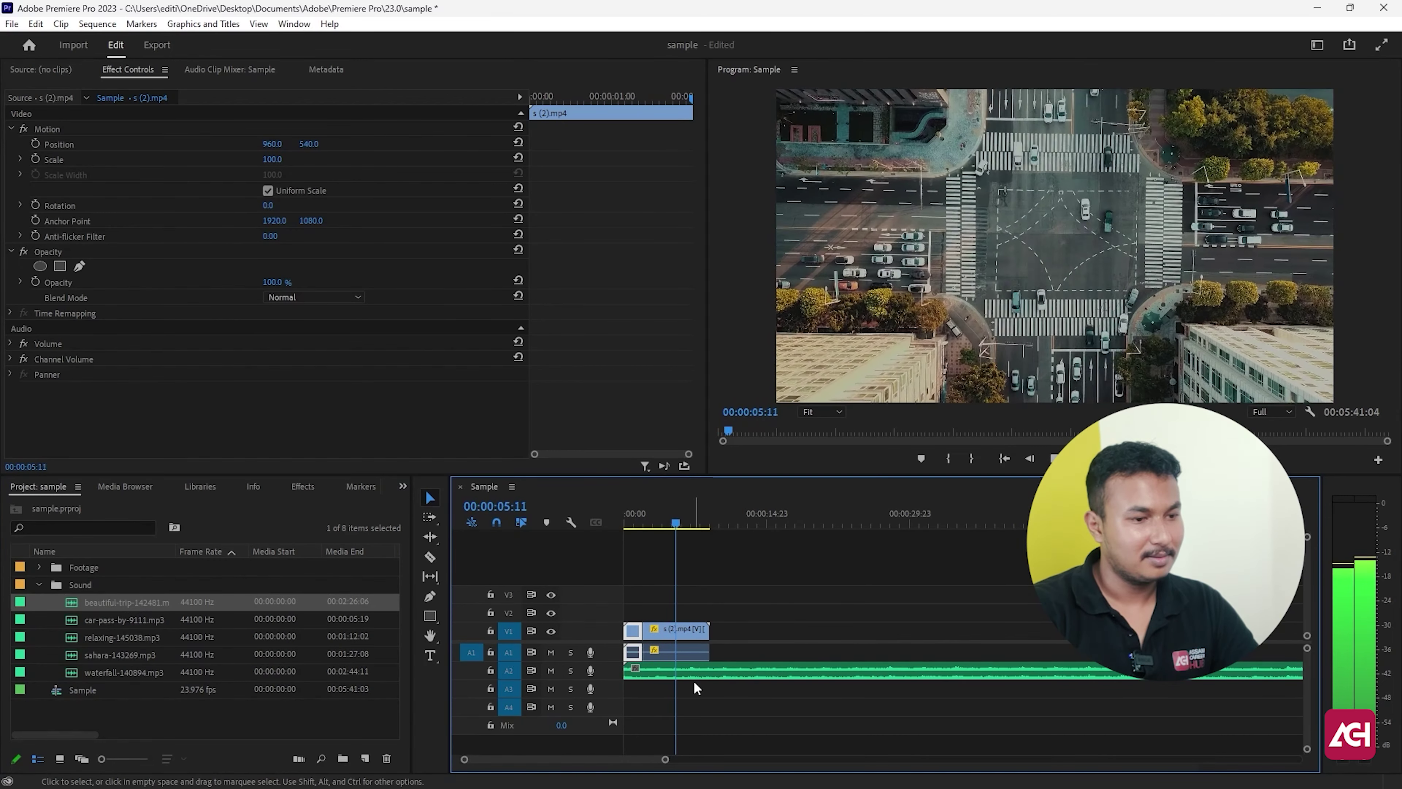
{"action": "key", "text": "space"}
Razor the clip at the playhead and delete the excess right piece
{"action": "key", "text": "ctrl+k"}
{"action": "left_click", "coordinate": [694, 652]}
{"action": "key", "text": "Delete"}
Find frame 00:00:00:17 from the sequence start and lock audio track 2
{"action": "key", "text": "Home"}
{"action": "key", "text": "space"}
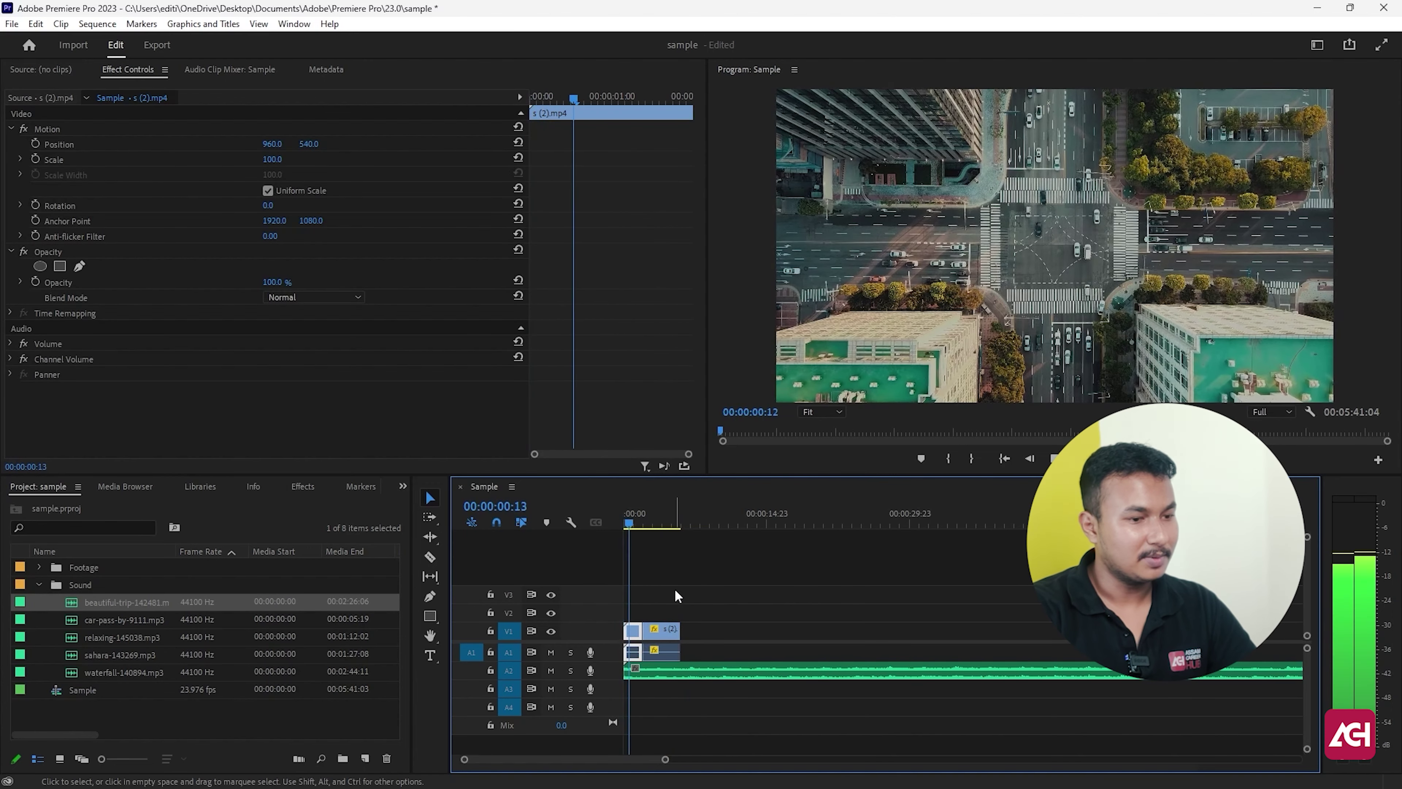
{"action": "key", "text": "space"}
{"action": "key", "text": "j"}
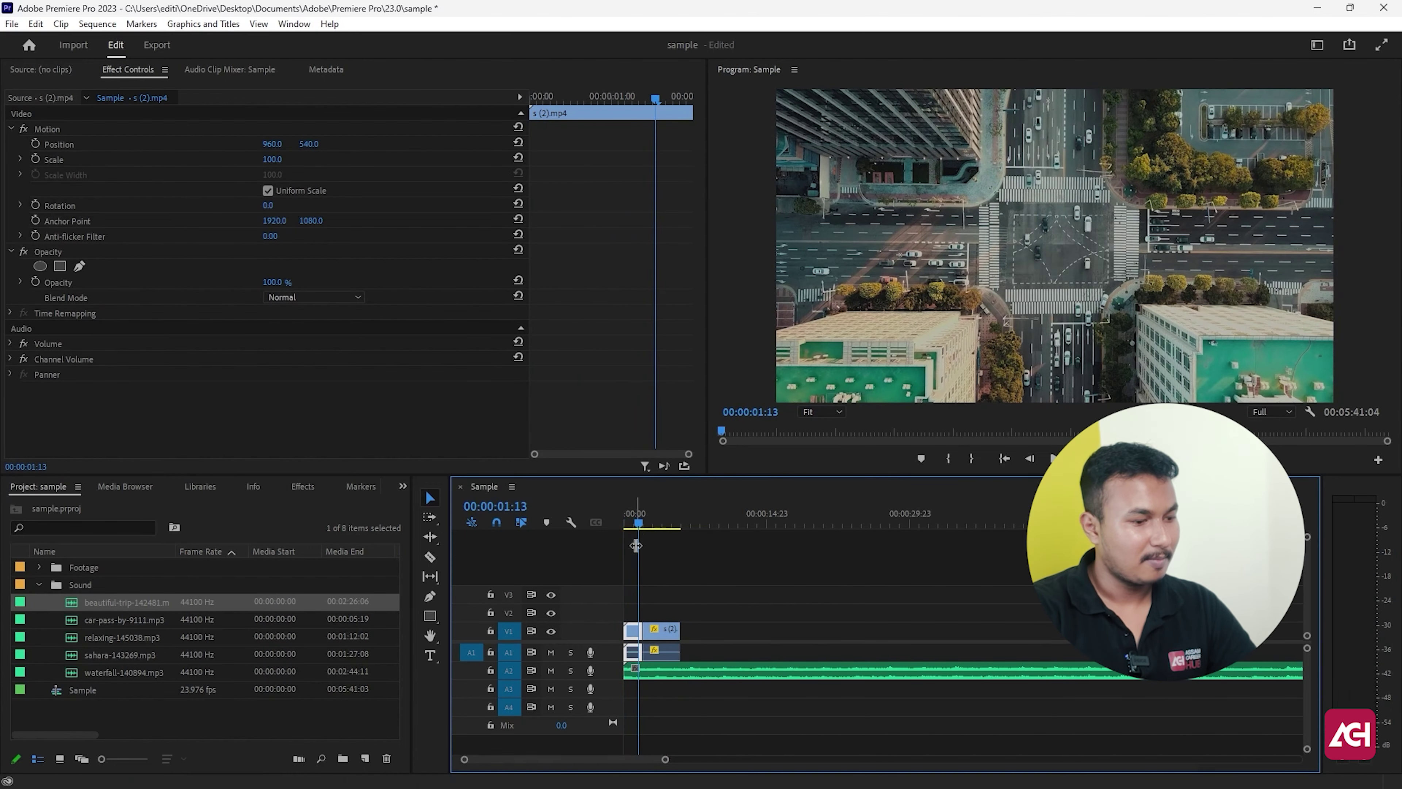
{"action": "key", "text": "k"}
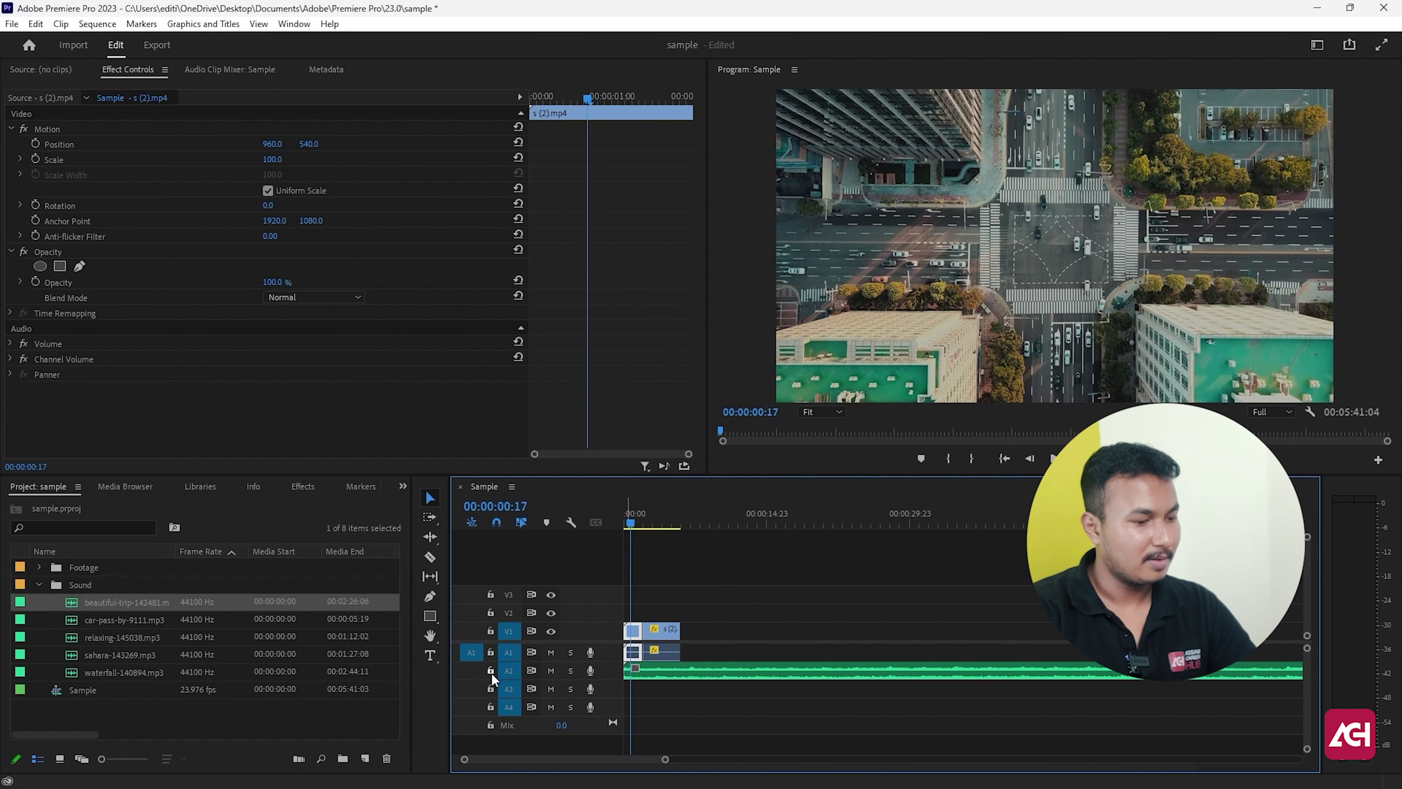
{"action": "left_click", "coordinate": [490, 671]}
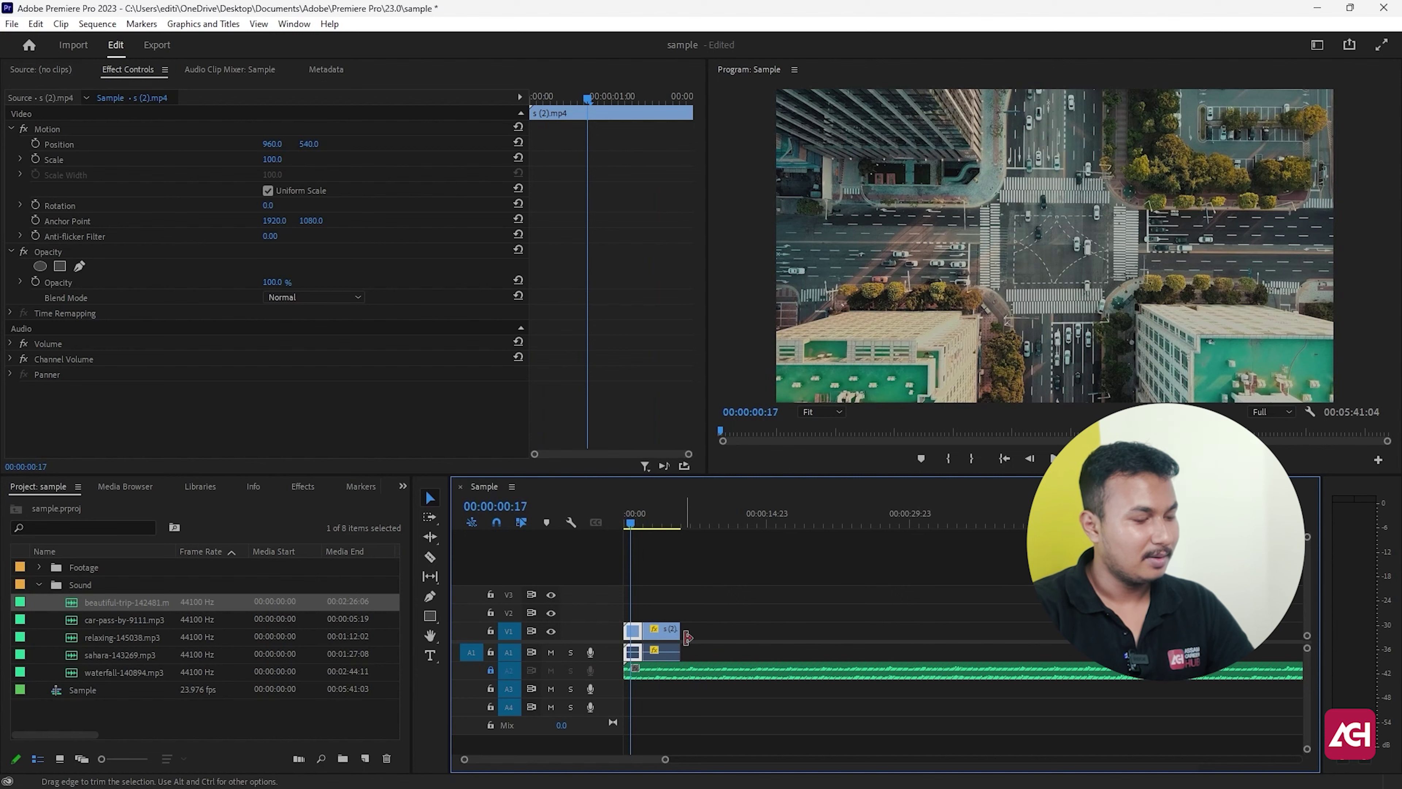
Ripple-trim the first 17 frames off the aerial clip with Q
{"action": "left_click", "coordinate": [636, 526]}
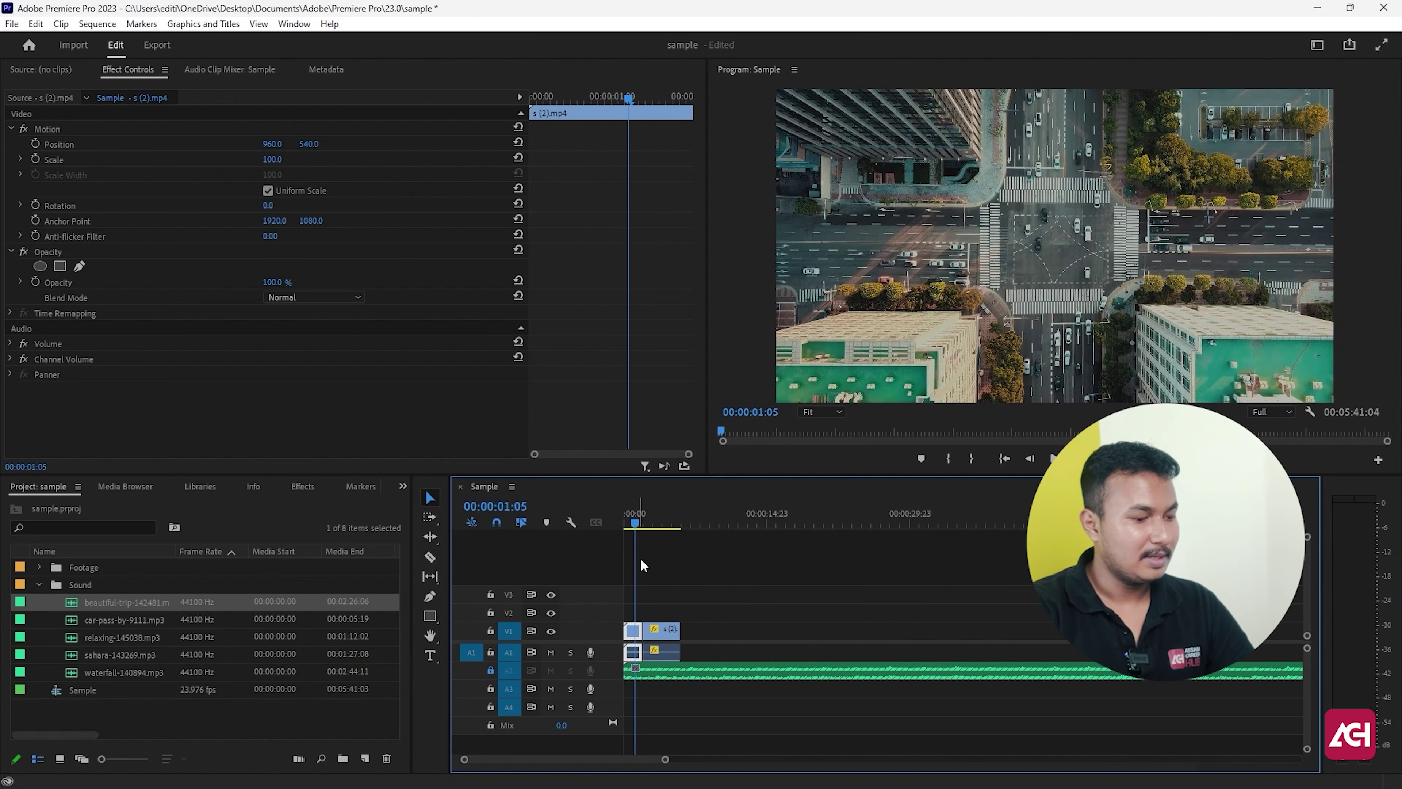
{"action": "left_click", "coordinate": [632, 525]}
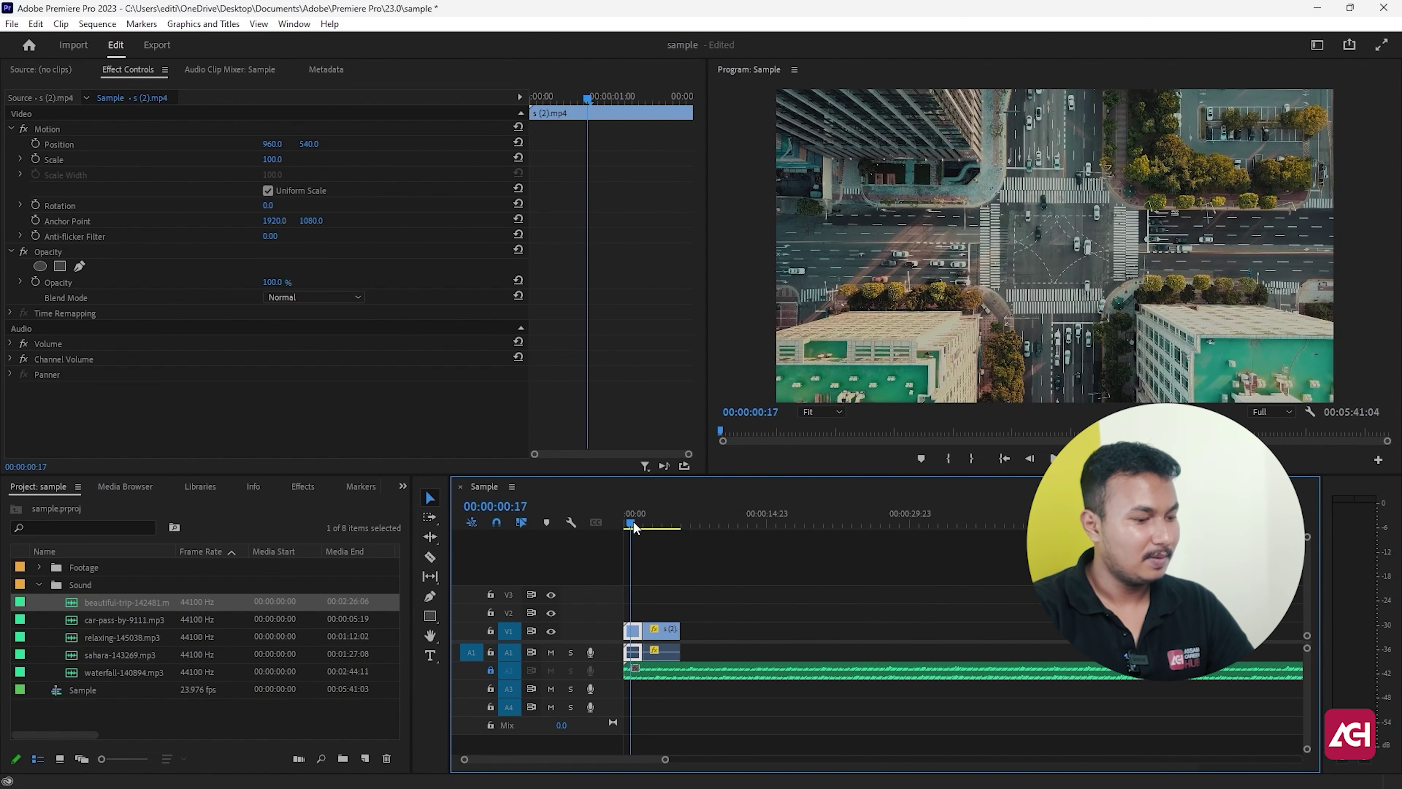
{"action": "mouse_move", "coordinate": [665, 759]}
{"action": "left_mouse_down"}
{"action": "mouse_move", "coordinate": [774, 761]}
{"action": "mouse_move", "coordinate": [560, 759]}
{"action": "left_mouse_up"}
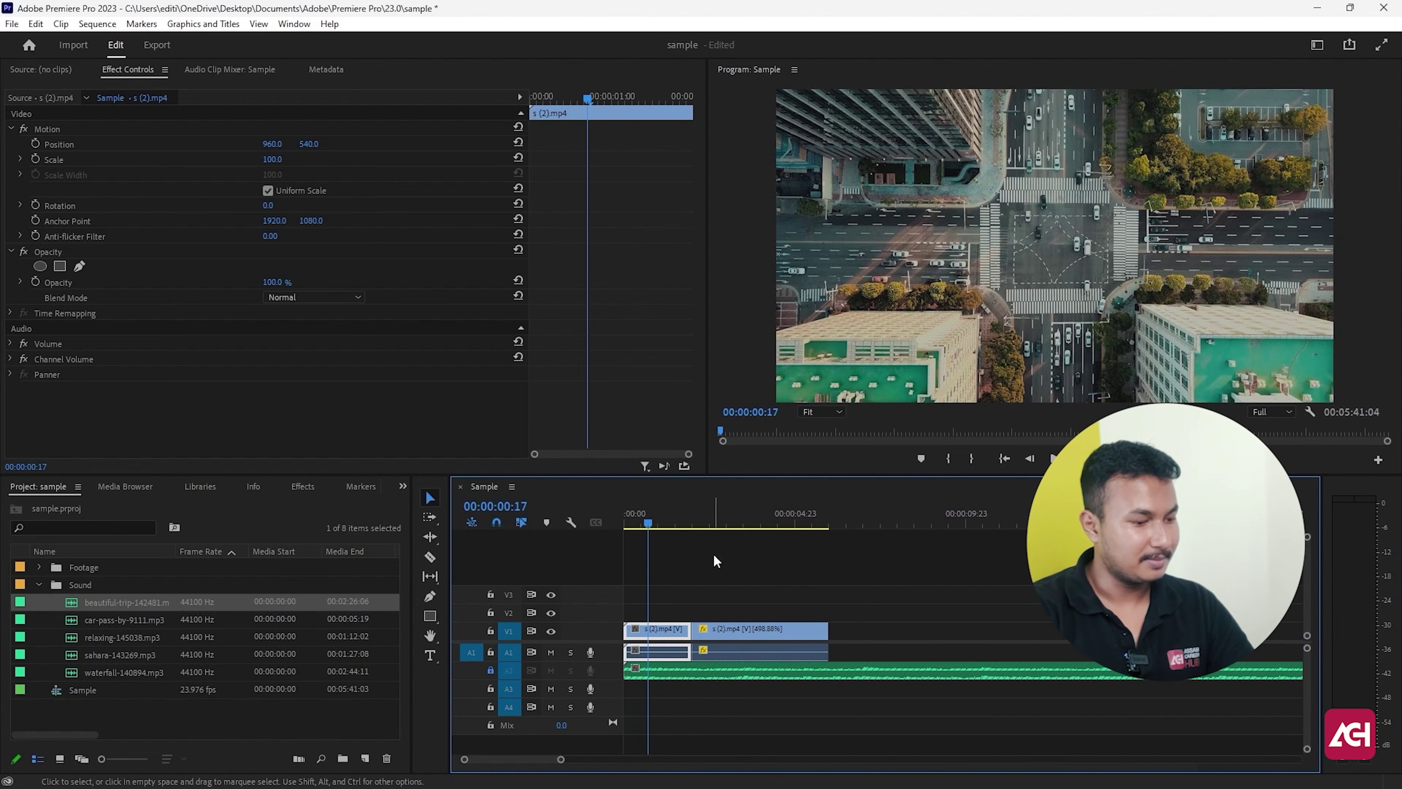
{"action": "key", "text": "q"}
Trim the aerial clip's end at 00:00:04:11 and zoom the timeline out
{"action": "key", "text": "space"}
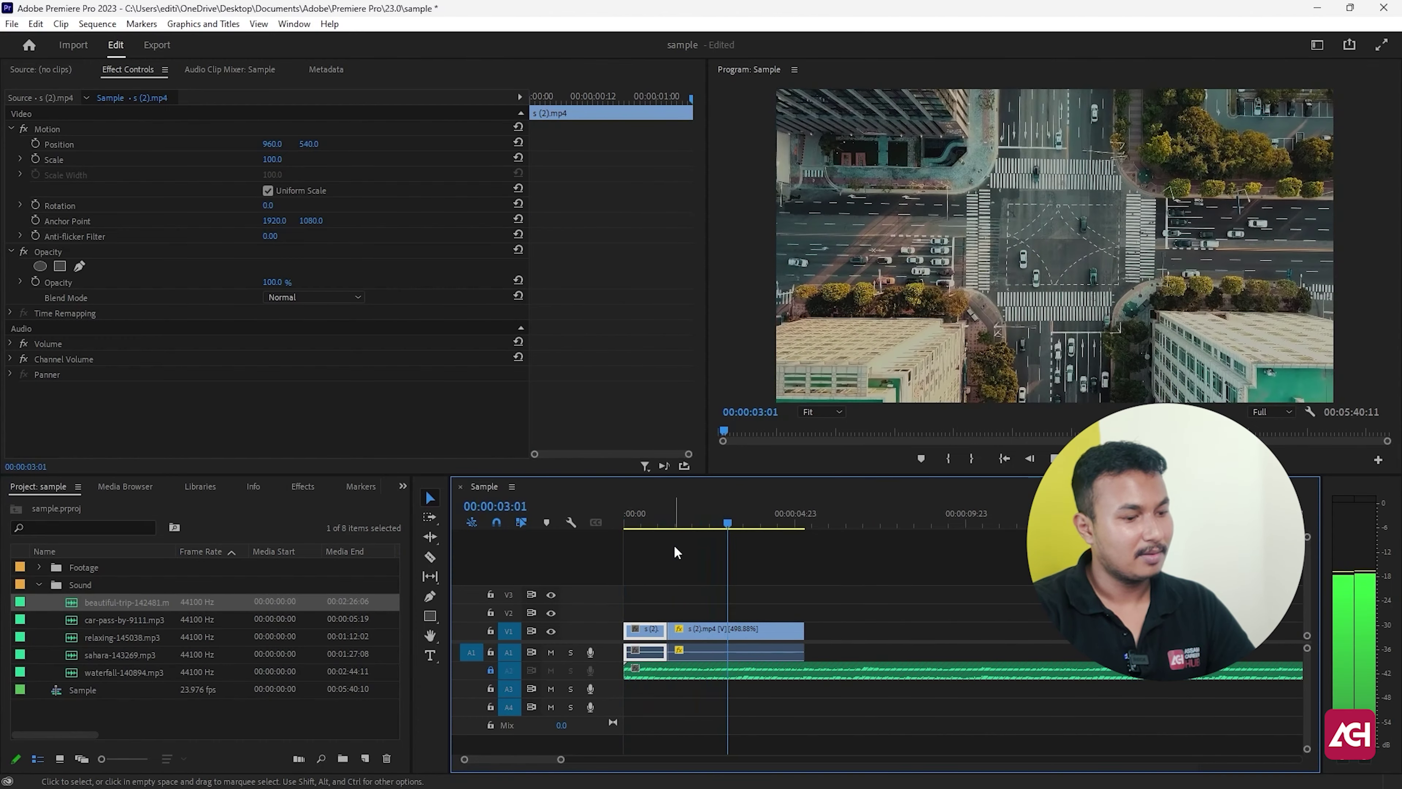
{"action": "key", "text": "space"}
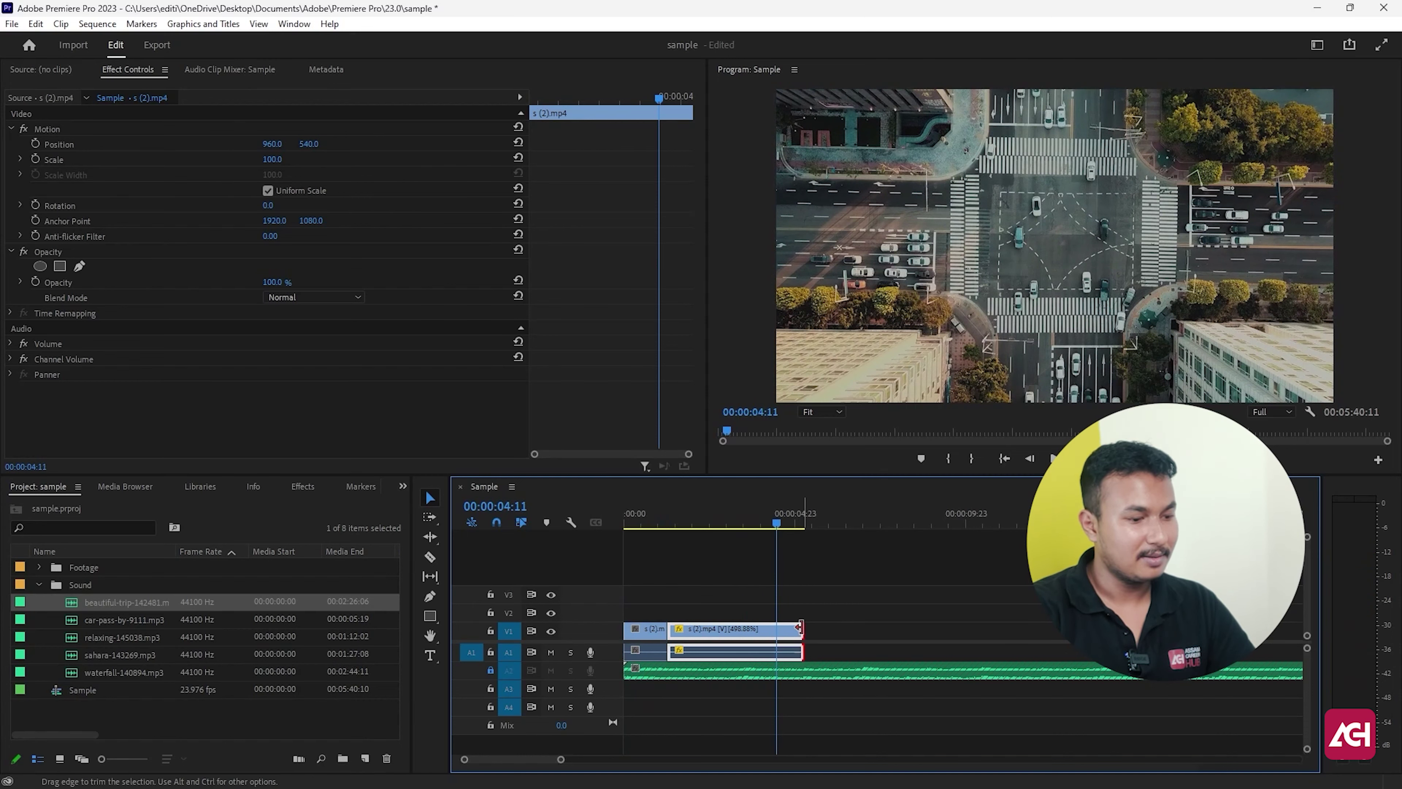
{"action": "left_click_drag", "start_coordinate": [800, 627], "coordinate": [773, 635]}
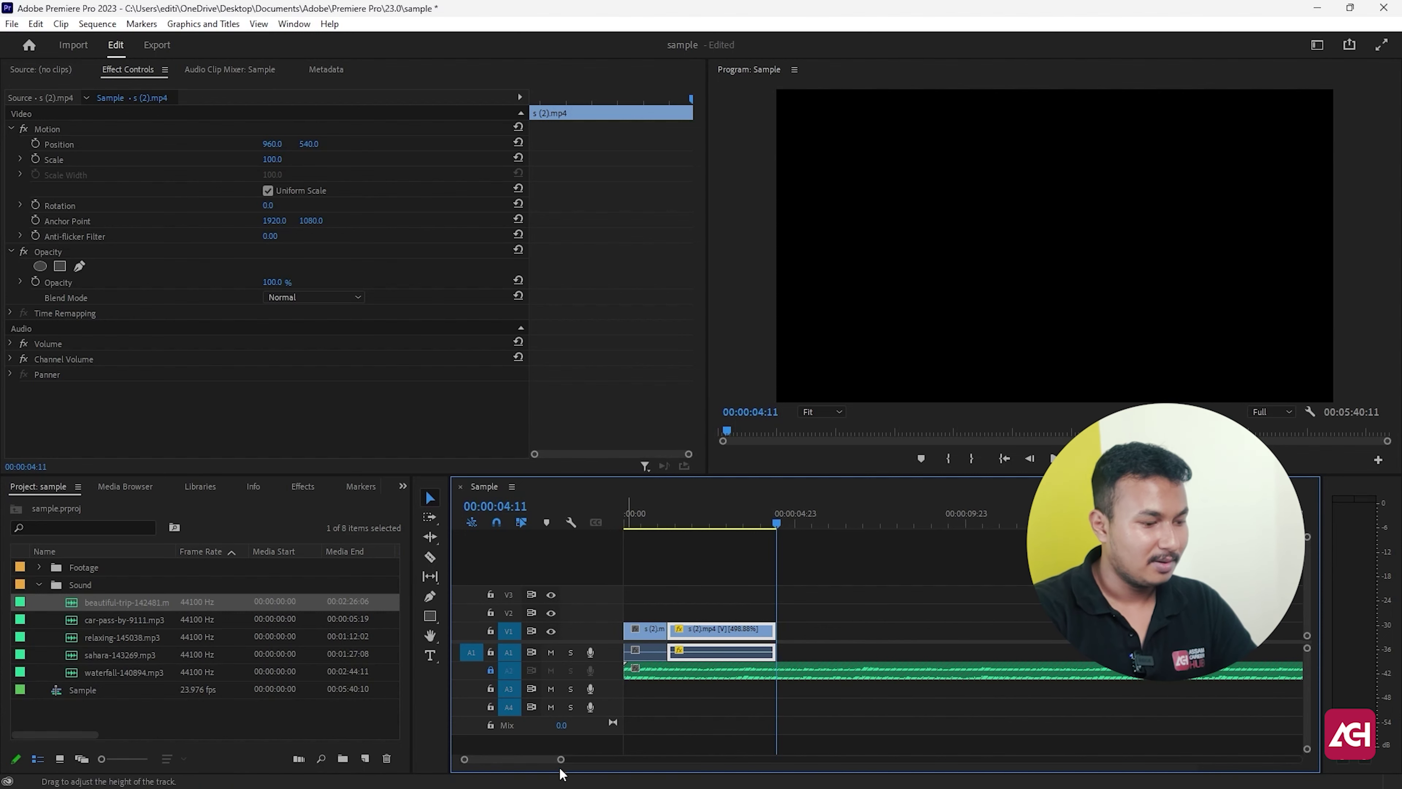
{"action": "left_click_drag", "start_coordinate": [560, 758], "coordinate": [787, 759]}
Zoom the timeline and scrub through the later clips back to the cliff footage
{"action": "mouse_move", "coordinate": [1069, 522]}
{"action": "left_mouse_down"}
{"action": "mouse_move", "coordinate": [1081, 522]}
{"action": "mouse_move", "coordinate": [1063, 519]}
{"action": "left_mouse_up"}
{"action": "scroll", "coordinate": [1000, 581], "scroll_direction": "down", "scroll_amount": 2}
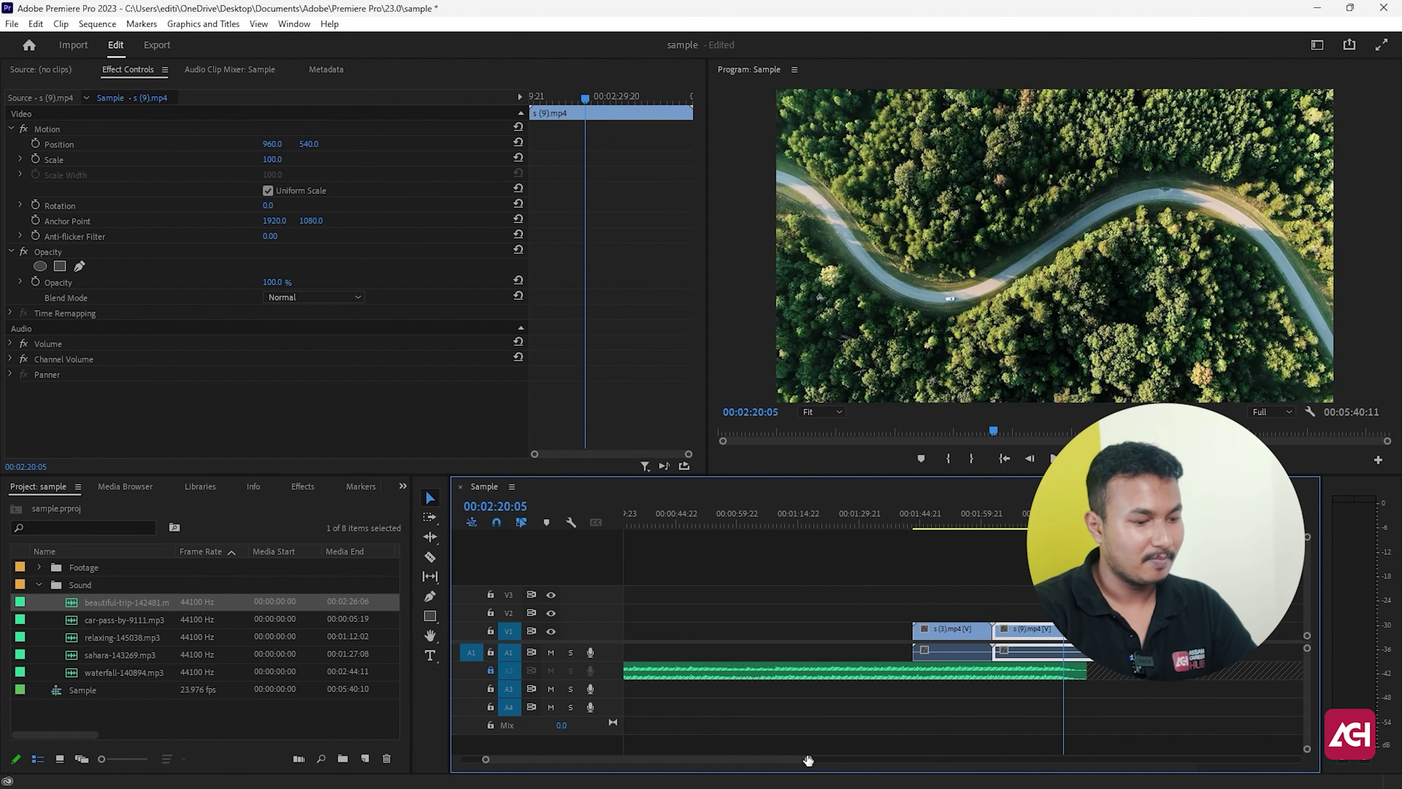
{"action": "left_click_drag", "start_coordinate": [805, 760], "coordinate": [944, 758]}
{"action": "mouse_move", "coordinate": [947, 522]}
{"action": "left_mouse_down"}
{"action": "mouse_move", "coordinate": [1145, 522]}
{"action": "mouse_move", "coordinate": [1046, 522]}
{"action": "mouse_move", "coordinate": [1095, 522]}
{"action": "mouse_move", "coordinate": [795, 599]}
{"action": "left_mouse_up"}
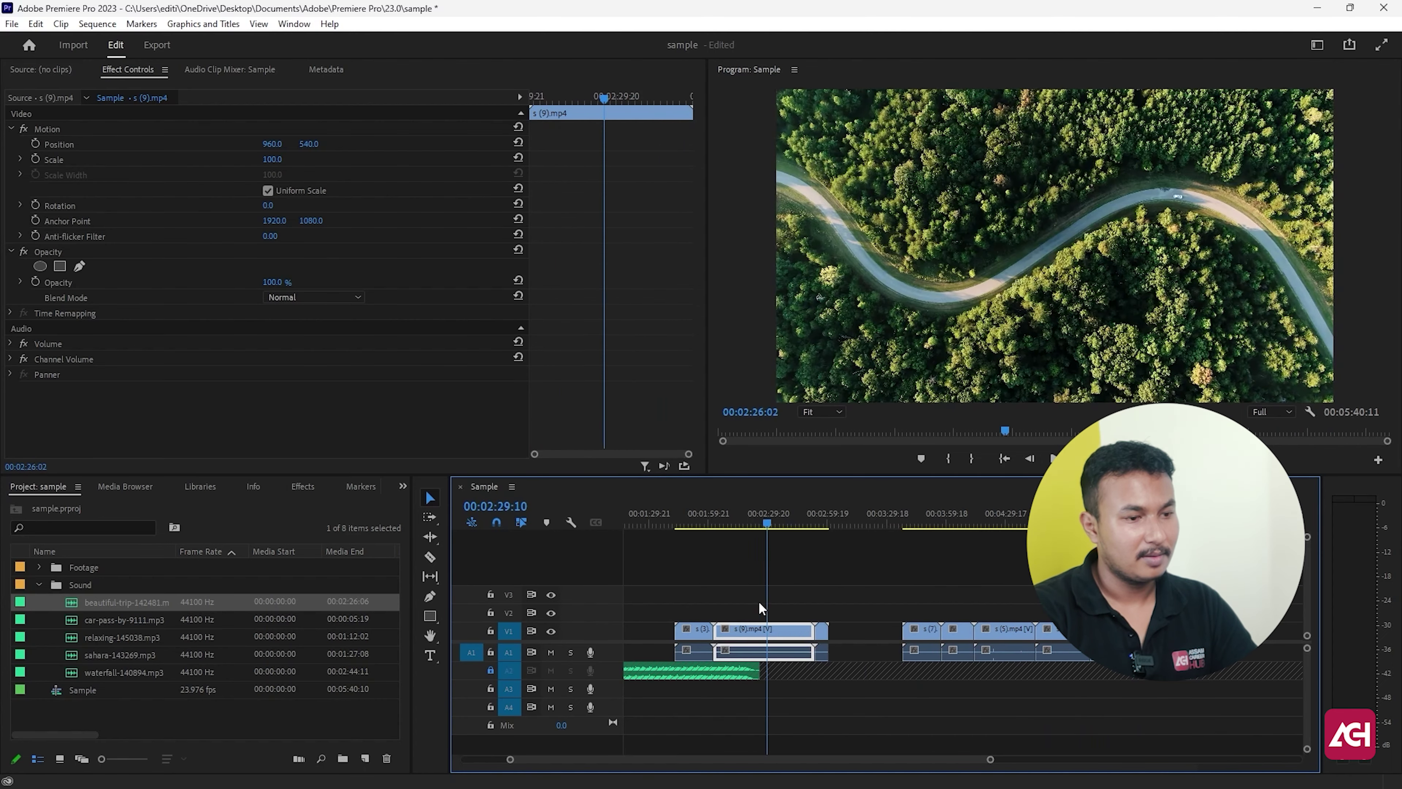
{"action": "mouse_move", "coordinate": [796, 598]}
{"action": "left_mouse_down"}
{"action": "mouse_move", "coordinate": [682, 606]}
{"action": "mouse_move", "coordinate": [1110, 607]}
{"action": "left_mouse_up"}
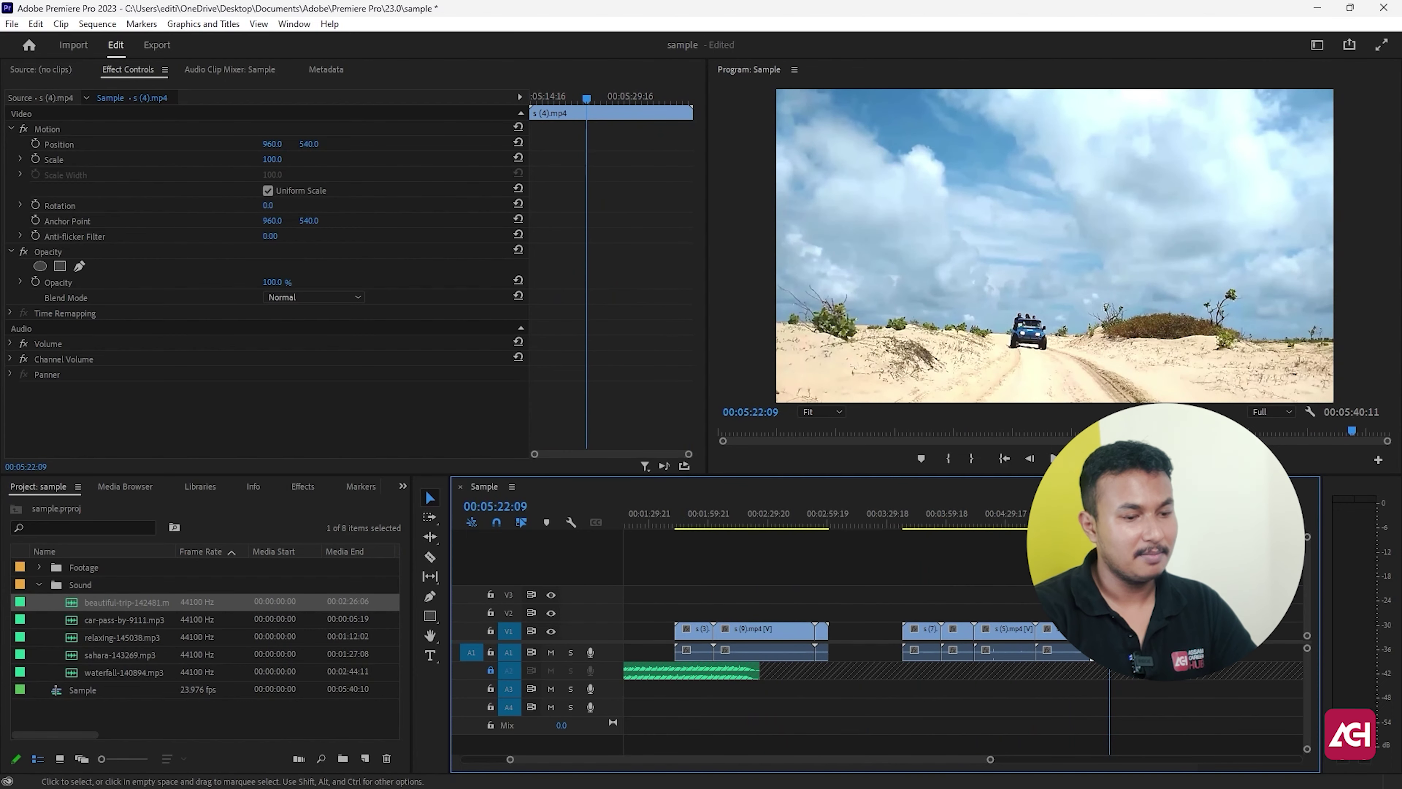
{"action": "scroll", "coordinate": [1187, 662], "scroll_direction": "up", "scroll_amount": 3}
Drag the s (4).mp4 jeep clip from the end to right after the opening aerial clip
{"action": "left_click_drag", "start_coordinate": [1258, 638], "coordinate": [674, 638]}
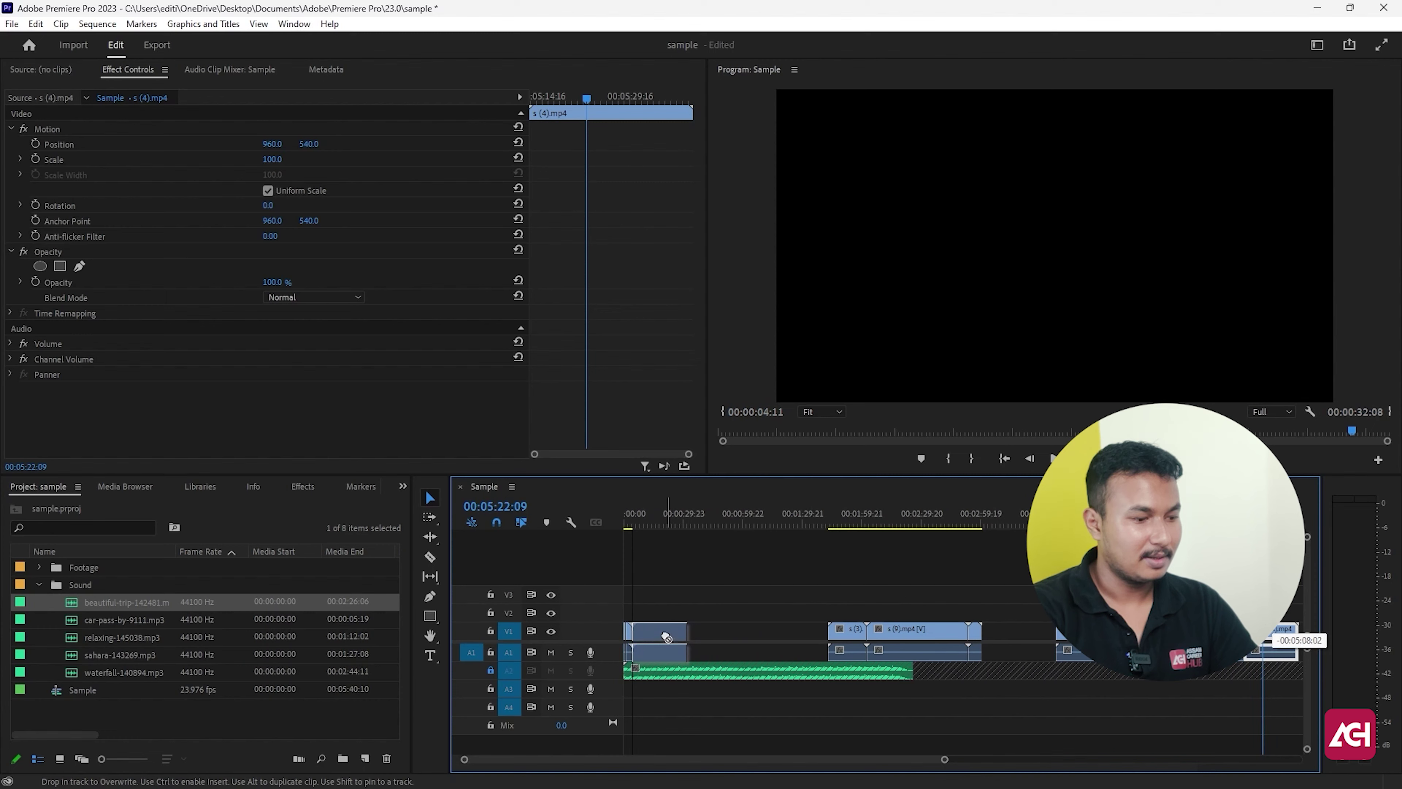
{"action": "left_click_drag", "start_coordinate": [674, 638], "coordinate": [670, 638]}
{"action": "left_click", "coordinate": [637, 522]}
{"action": "left_click_drag", "start_coordinate": [944, 759], "coordinate": [782, 761]}
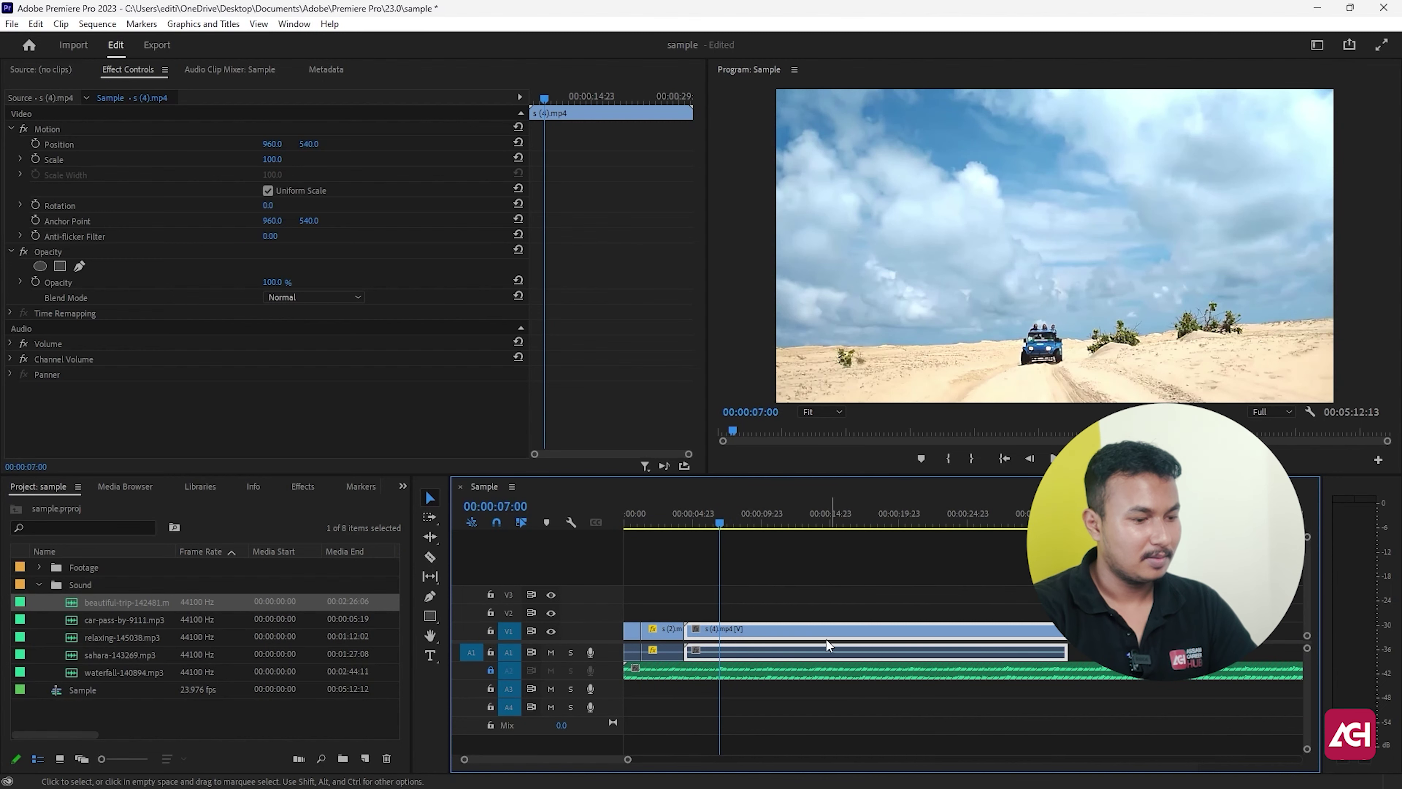
{"action": "key", "text": "ctrl+z"}
Review the snow and balloon van clips, nudge the jeep clip slightly later, and deselect
{"action": "left_click_drag", "start_coordinate": [627, 759], "coordinate": [957, 761]}
{"action": "mouse_move", "coordinate": [883, 519]}
{"action": "left_mouse_down"}
{"action": "mouse_move", "coordinate": [1152, 519]}
{"action": "mouse_move", "coordinate": [1066, 520]}
{"action": "left_mouse_up"}
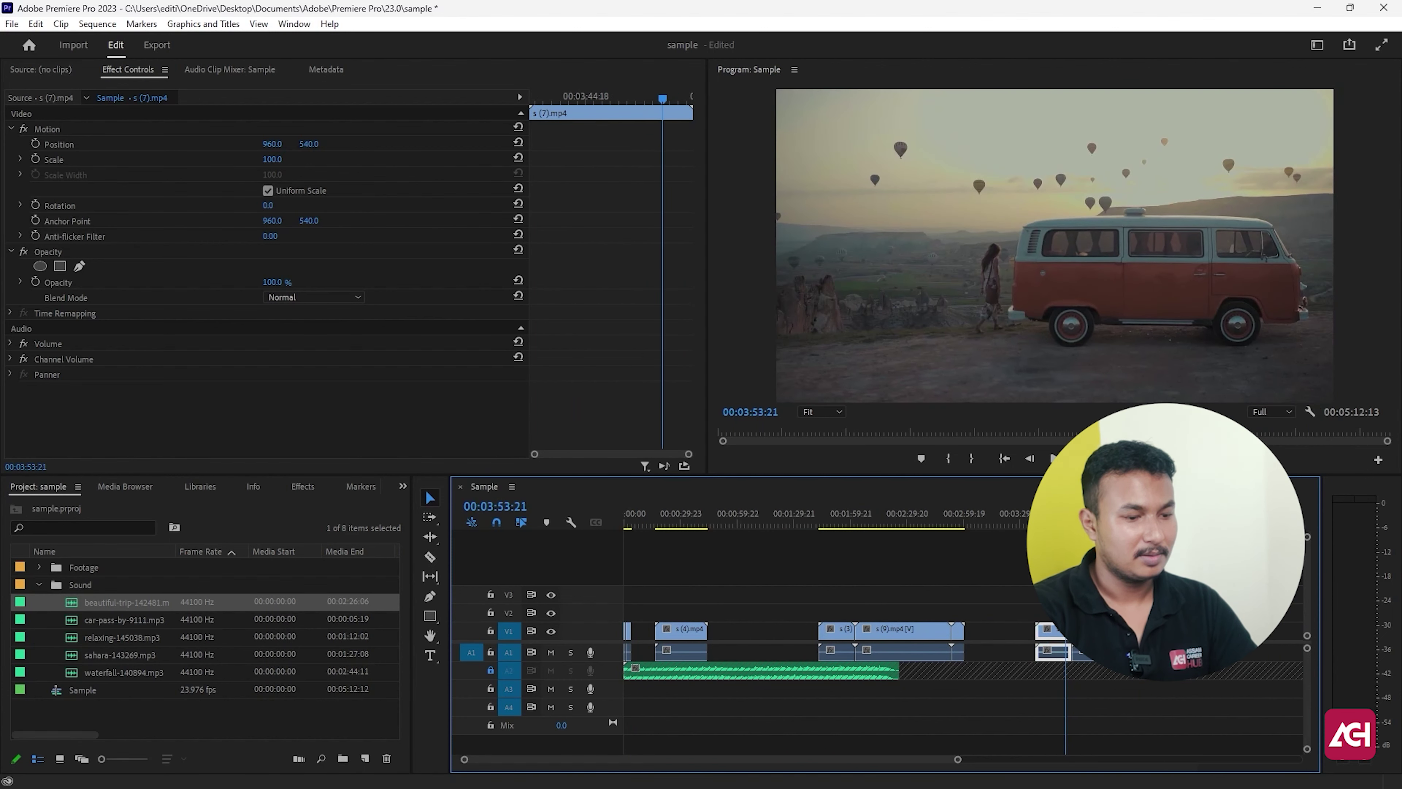
{"action": "mouse_move", "coordinate": [1065, 519]}
{"action": "left_mouse_down"}
{"action": "mouse_move", "coordinate": [964, 554]}
{"action": "mouse_move", "coordinate": [1175, 557]}
{"action": "left_mouse_up"}
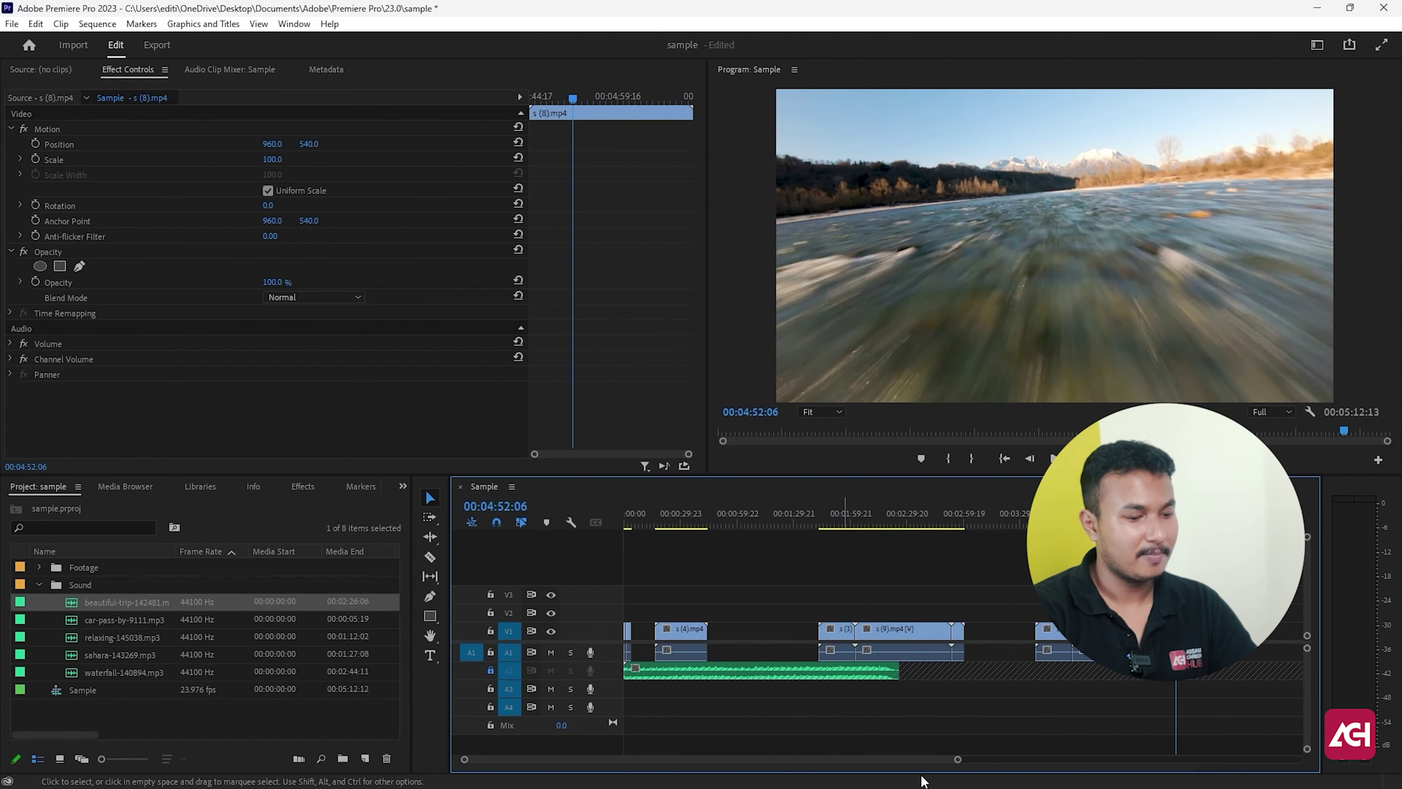
{"action": "left_click_drag", "start_coordinate": [958, 758], "coordinate": [1021, 758]}
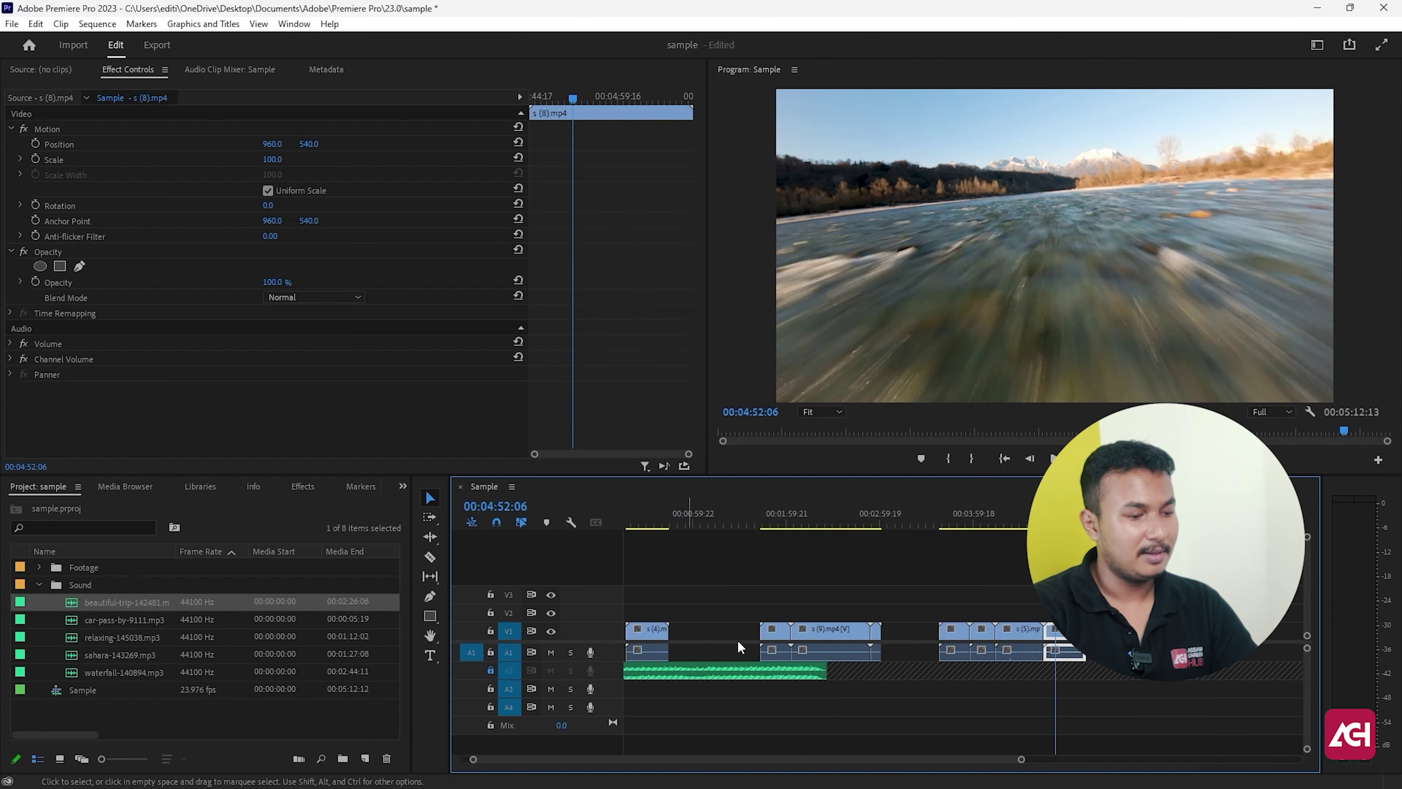
{"action": "left_click_drag", "start_coordinate": [648, 629], "coordinate": [708, 630]}
{"action": "left_click", "coordinate": [884, 614]}
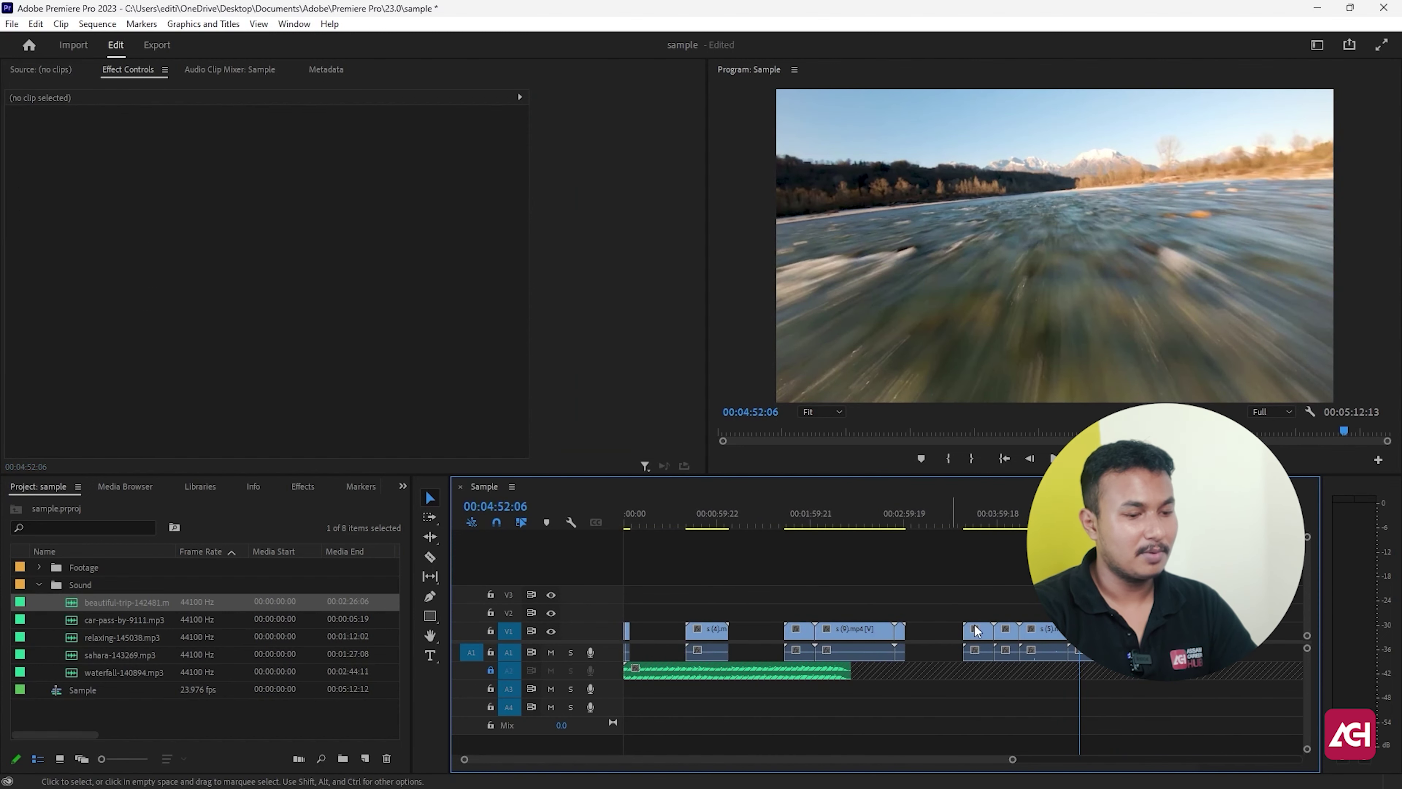
{"action": "left_click_drag", "start_coordinate": [1079, 652], "coordinate": [668, 640]}
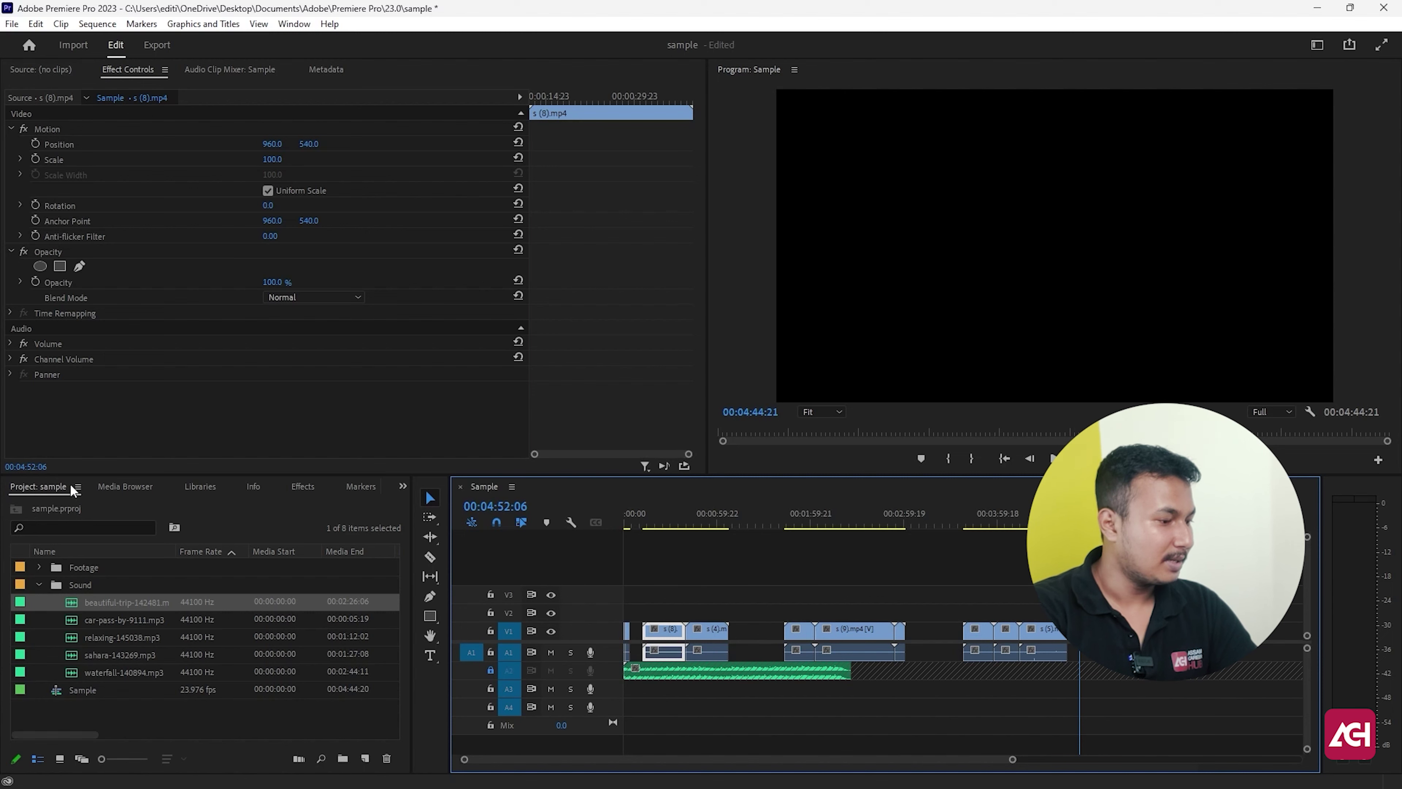
{"action": "left_click", "coordinate": [119, 490]}
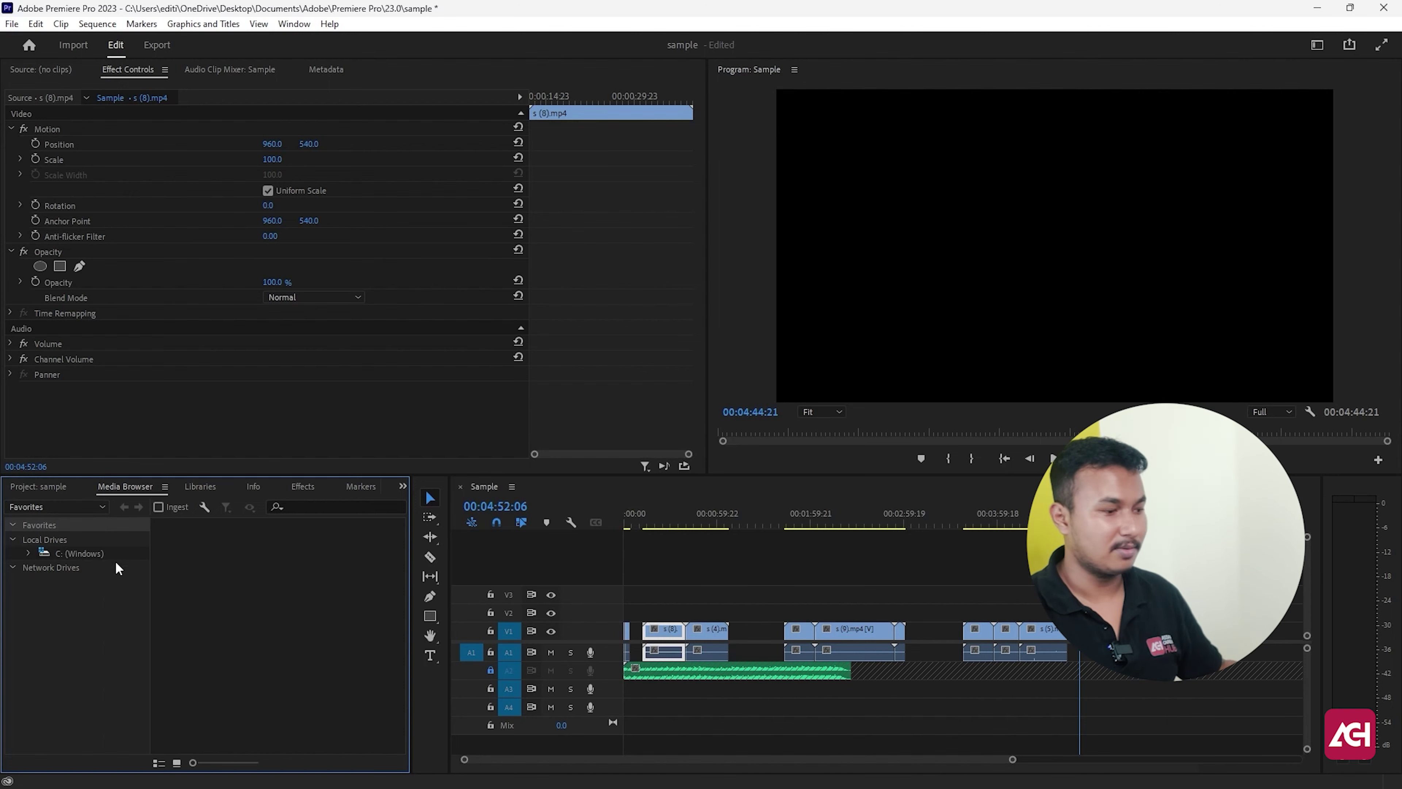
{"action": "left_click", "coordinate": [200, 485]}
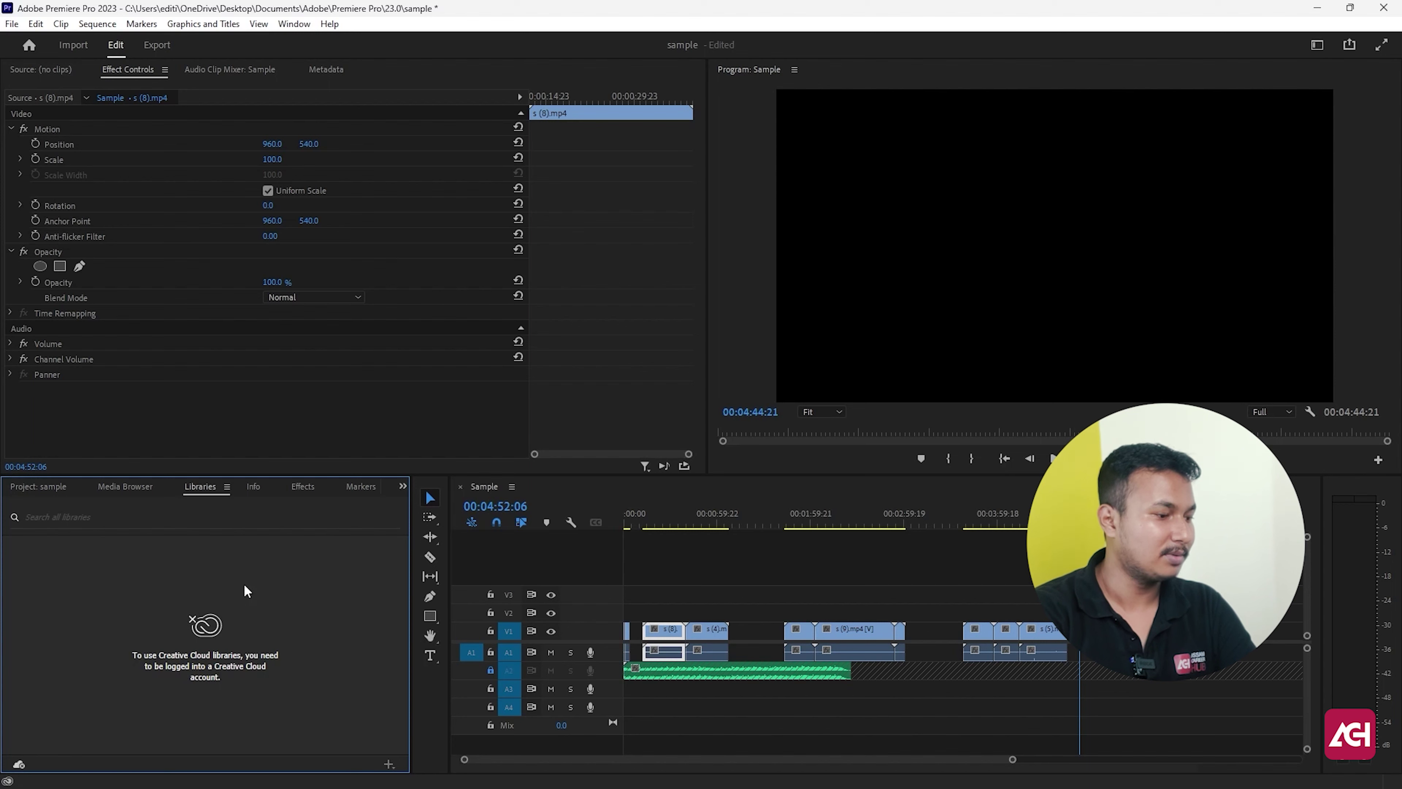
{"action": "left_click", "coordinate": [256, 487]}
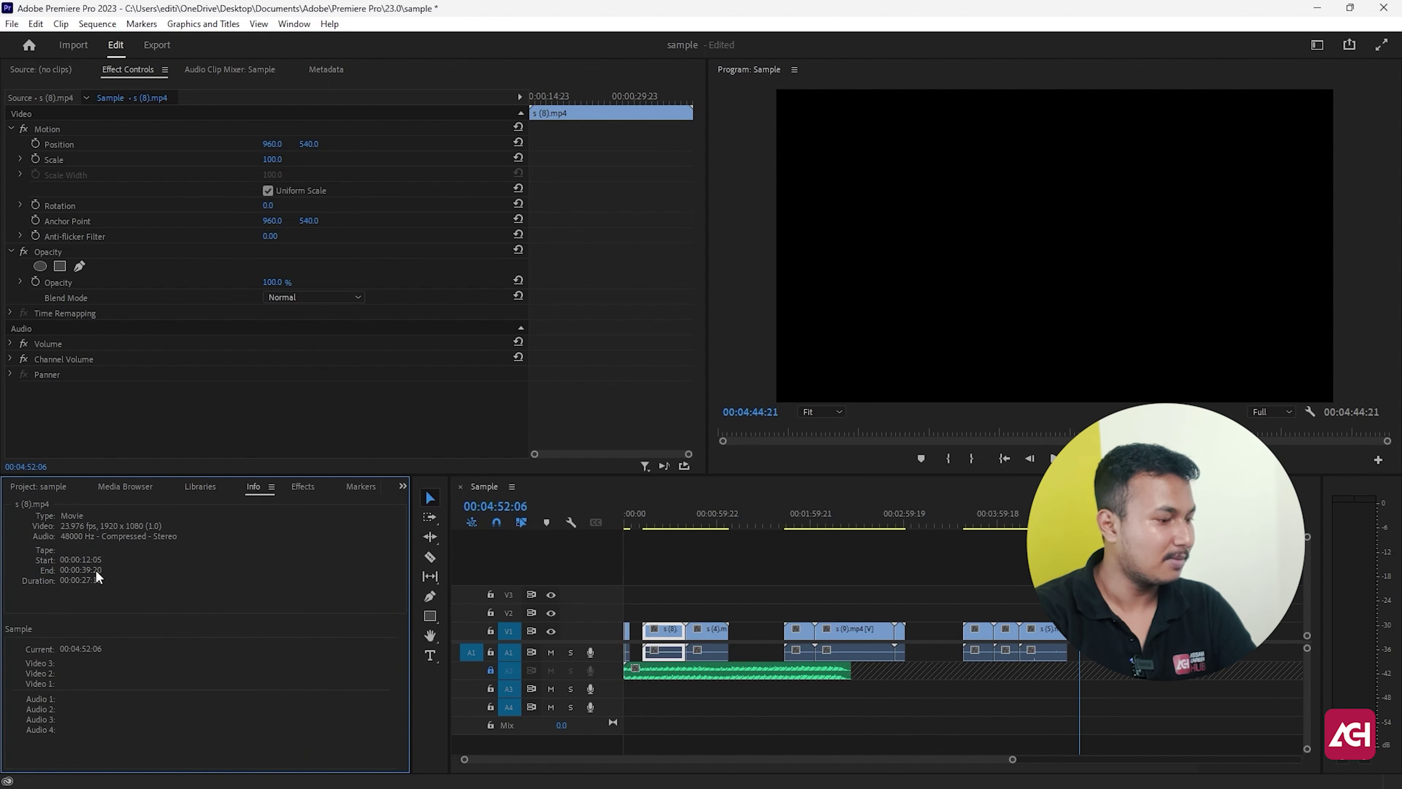
{"action": "left_click", "coordinate": [301, 489]}
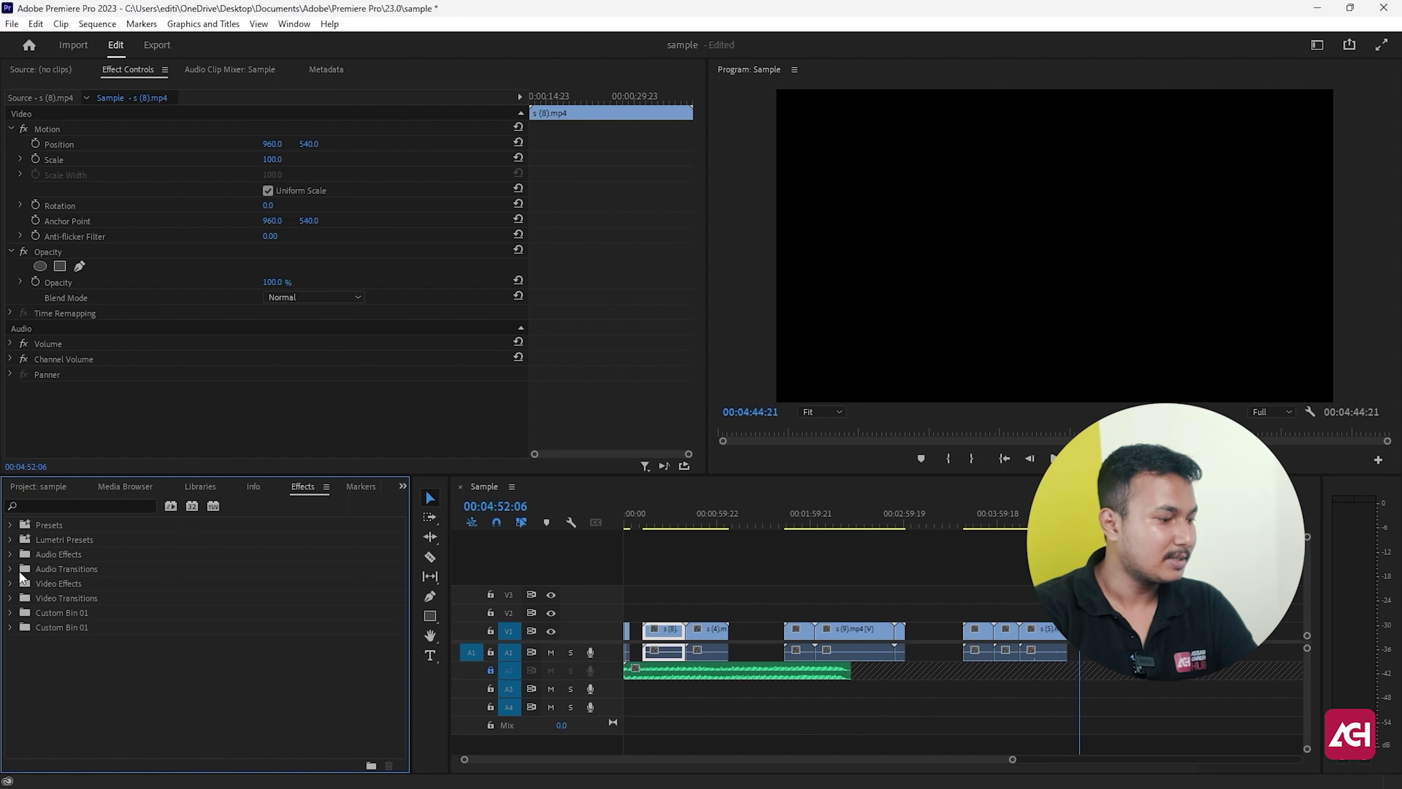
Switch the bottom-left panel from the Effects list to the empty Markers panel
{"action": "left_click", "coordinate": [364, 486]}
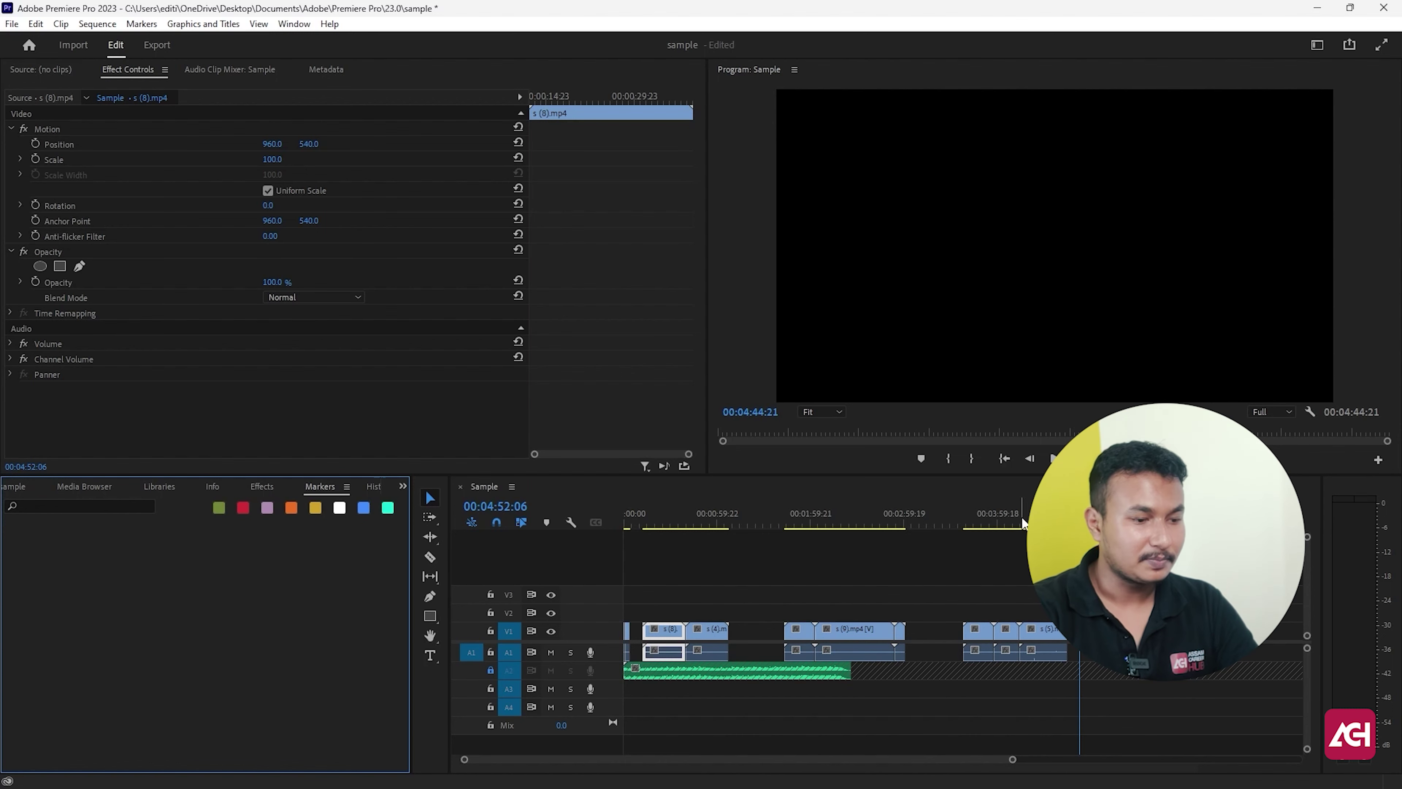
Drag the playhead to 00:03:45:18 on the van clip
{"action": "left_click_drag", "start_coordinate": [1022, 519], "coordinate": [977, 532]}
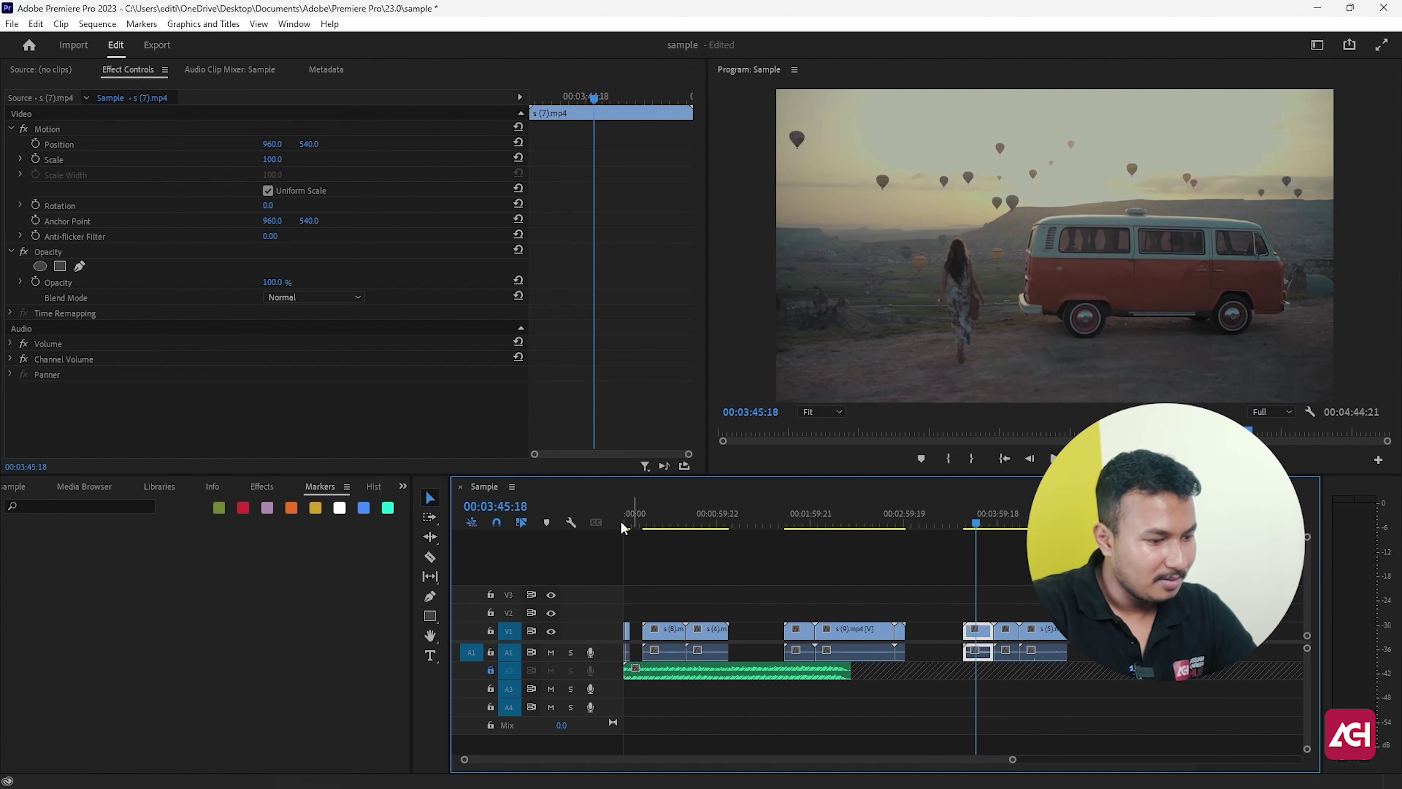
Play the sequence from the start and park the playhead at 00:00:17:19 on the river clip
{"action": "key", "text": "Home"}
{"action": "key", "text": "space"}
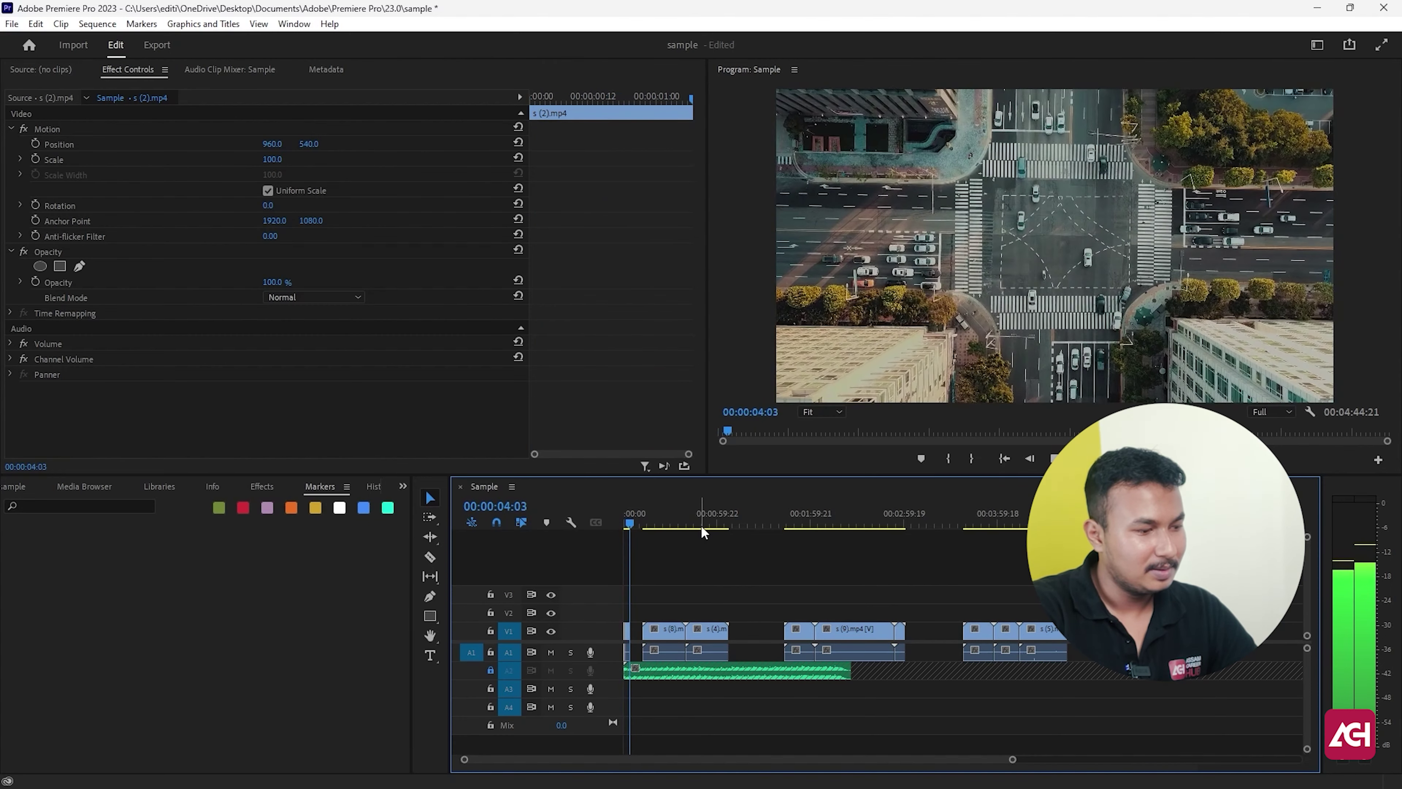
{"action": "key", "text": "space"}
{"action": "left_click", "coordinate": [654, 526]}
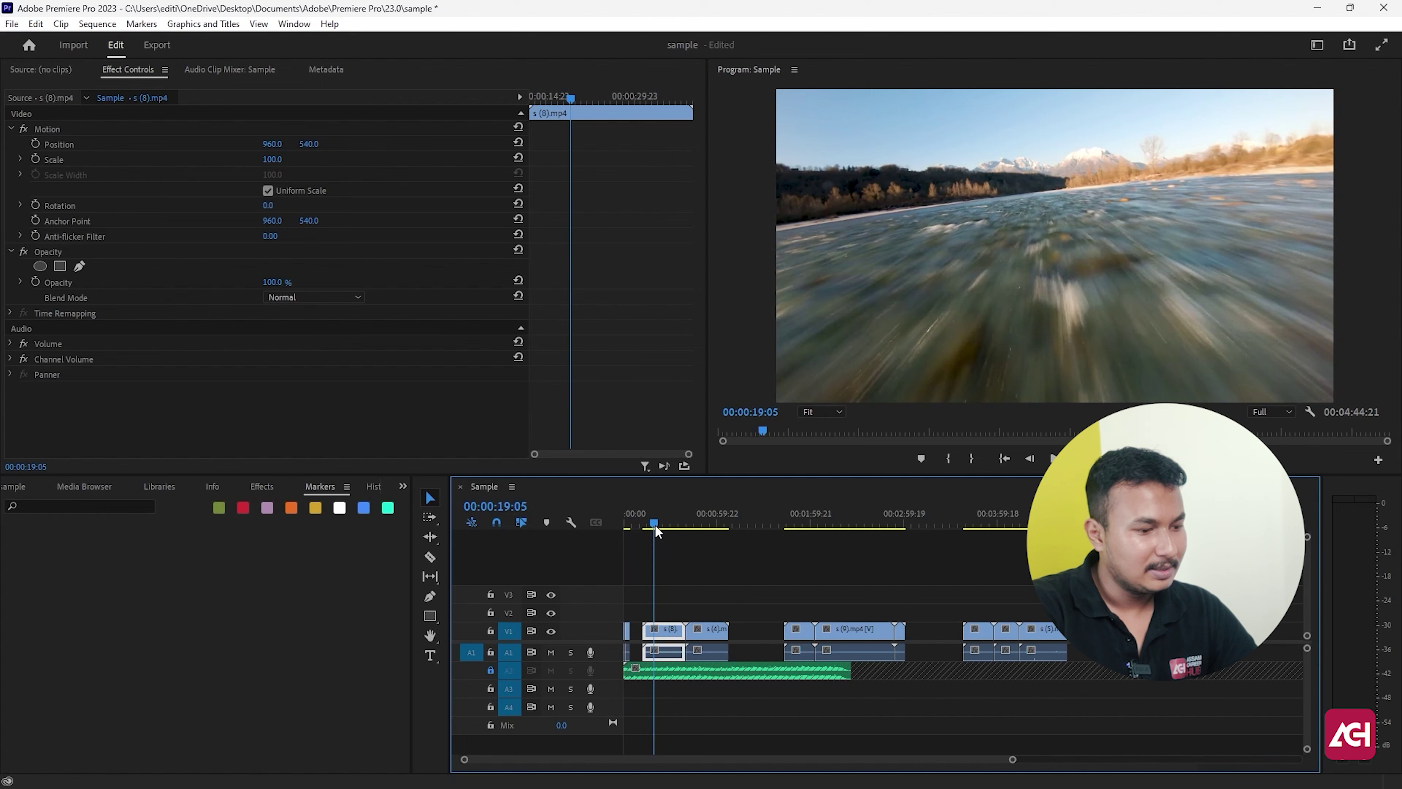
{"action": "left_click_drag", "start_coordinate": [655, 524], "coordinate": [653, 524]}
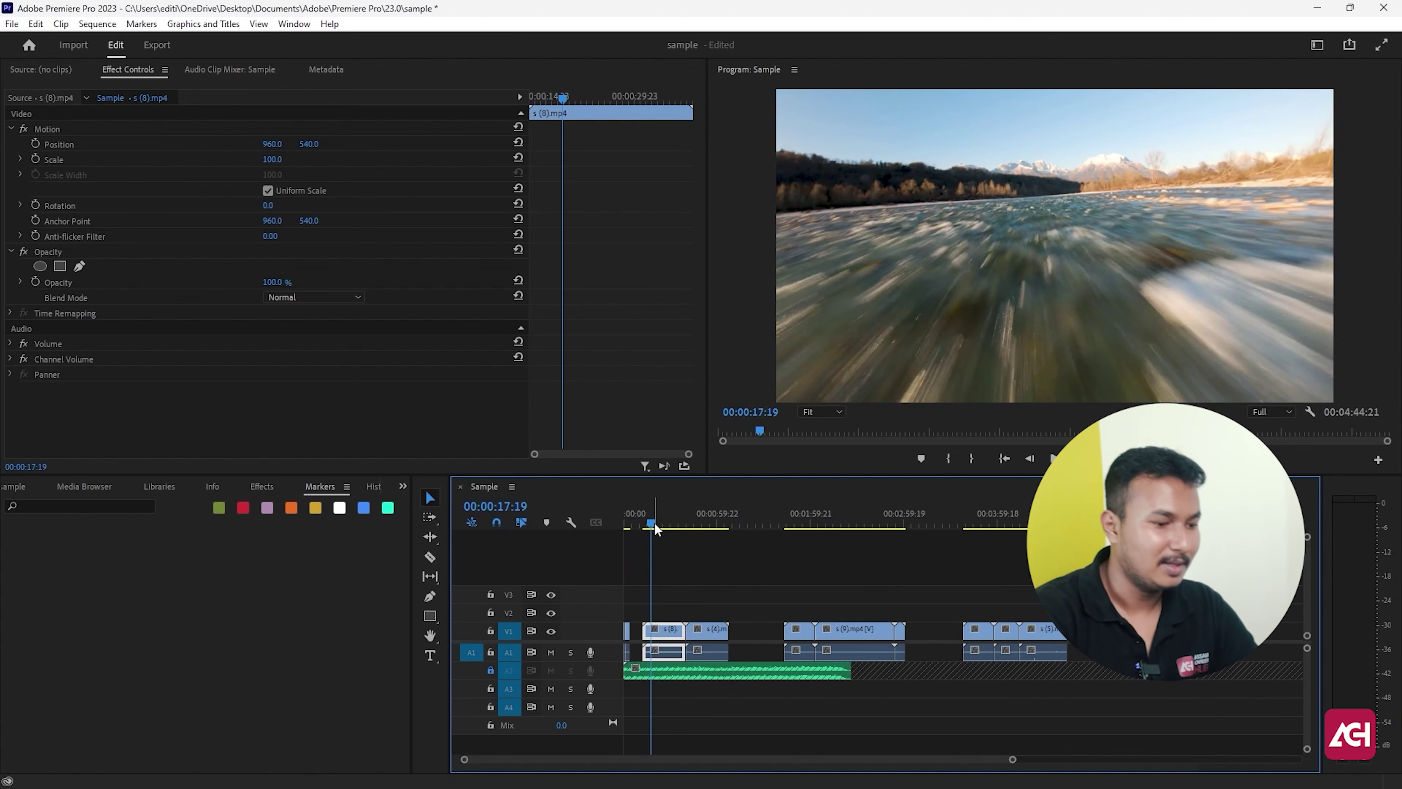
Shift the s (8).mp4 river clip about 13 seconds earlier, then zoom in and replay near the start
{"action": "left_click_drag", "start_coordinate": [640, 622], "coordinate": [652, 639]}
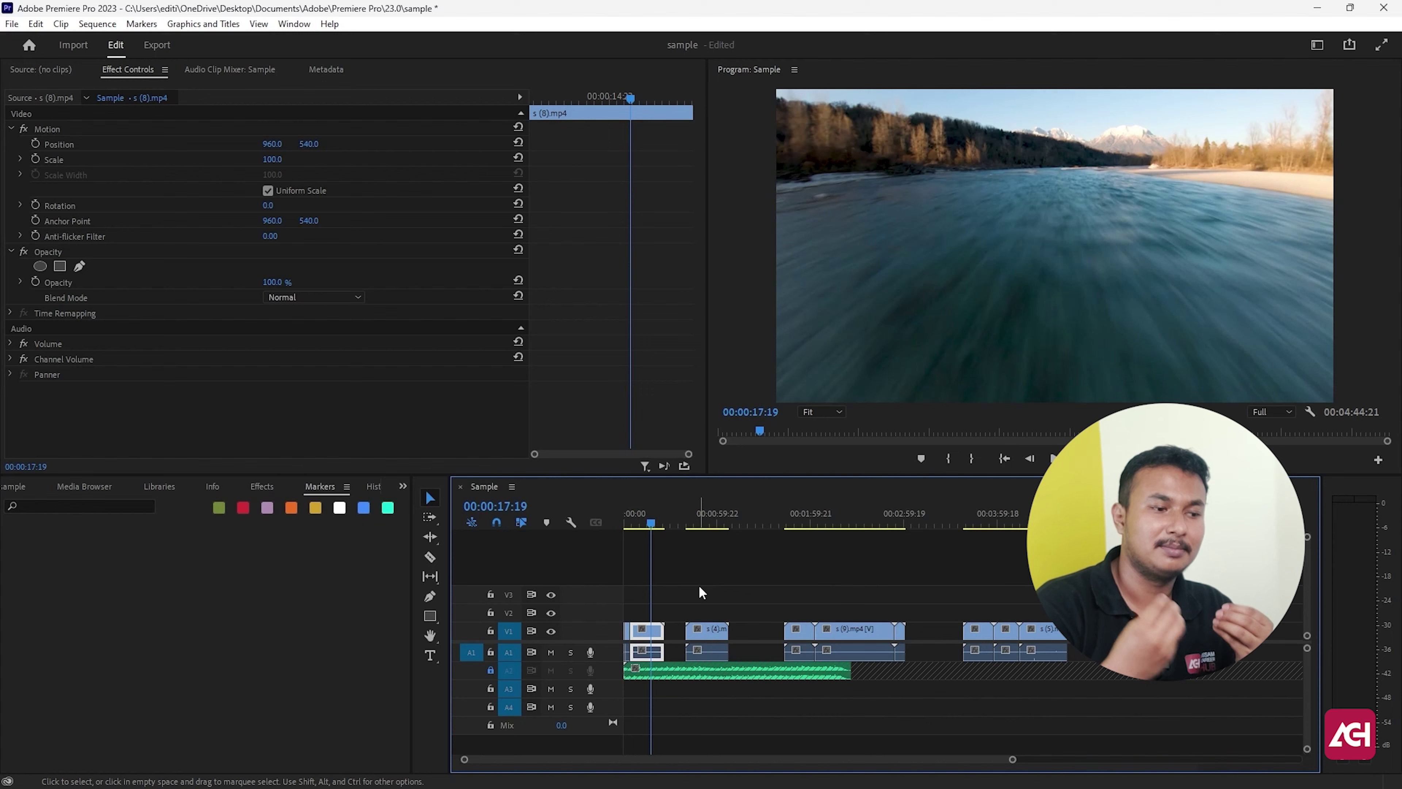
{"action": "left_click_drag", "start_coordinate": [658, 516], "coordinate": [640, 516]}
{"action": "left_click_drag", "start_coordinate": [1012, 758], "coordinate": [647, 758]}
{"action": "left_click", "coordinate": [663, 522]}
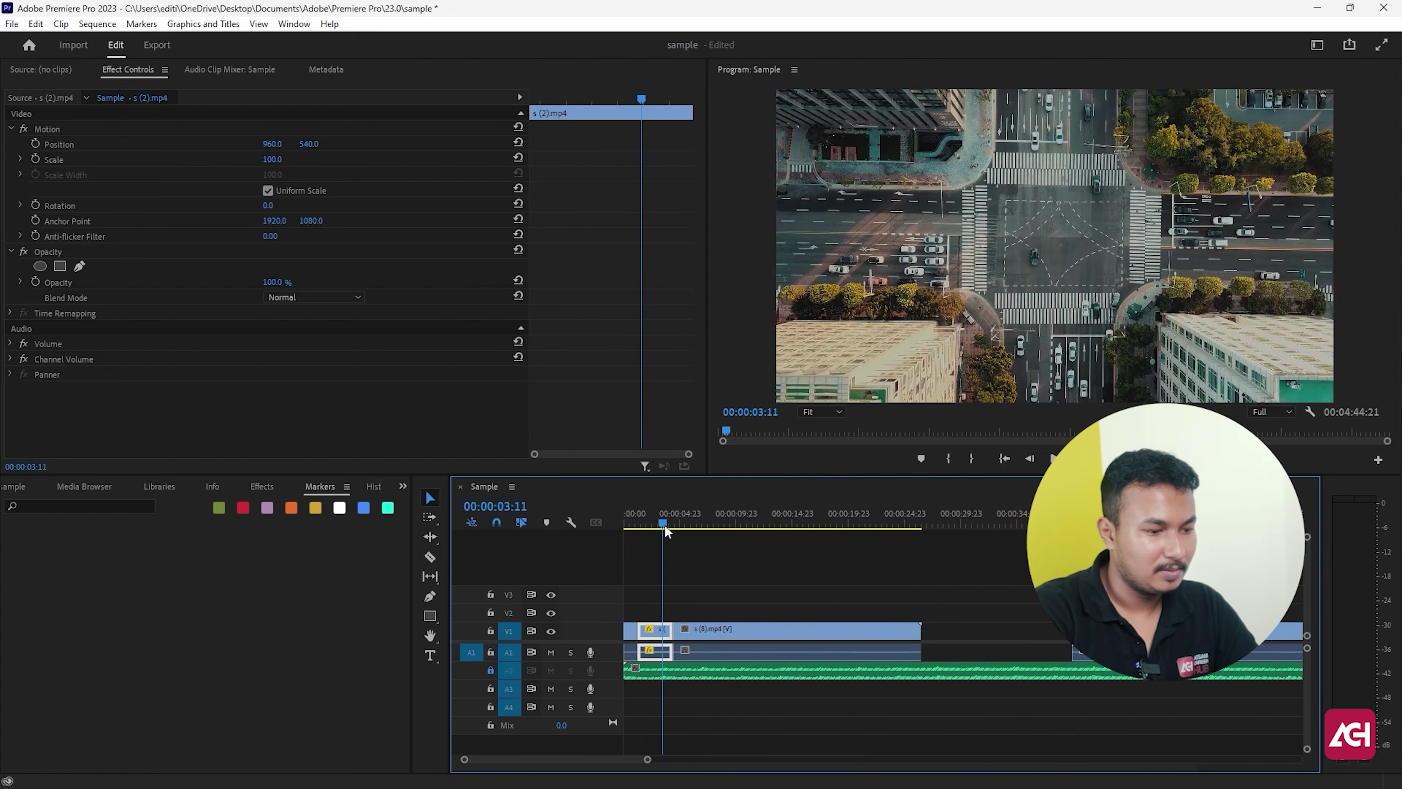
Speed up the river clip s (8).mp4 to 200%
{"action": "key", "text": "space"}
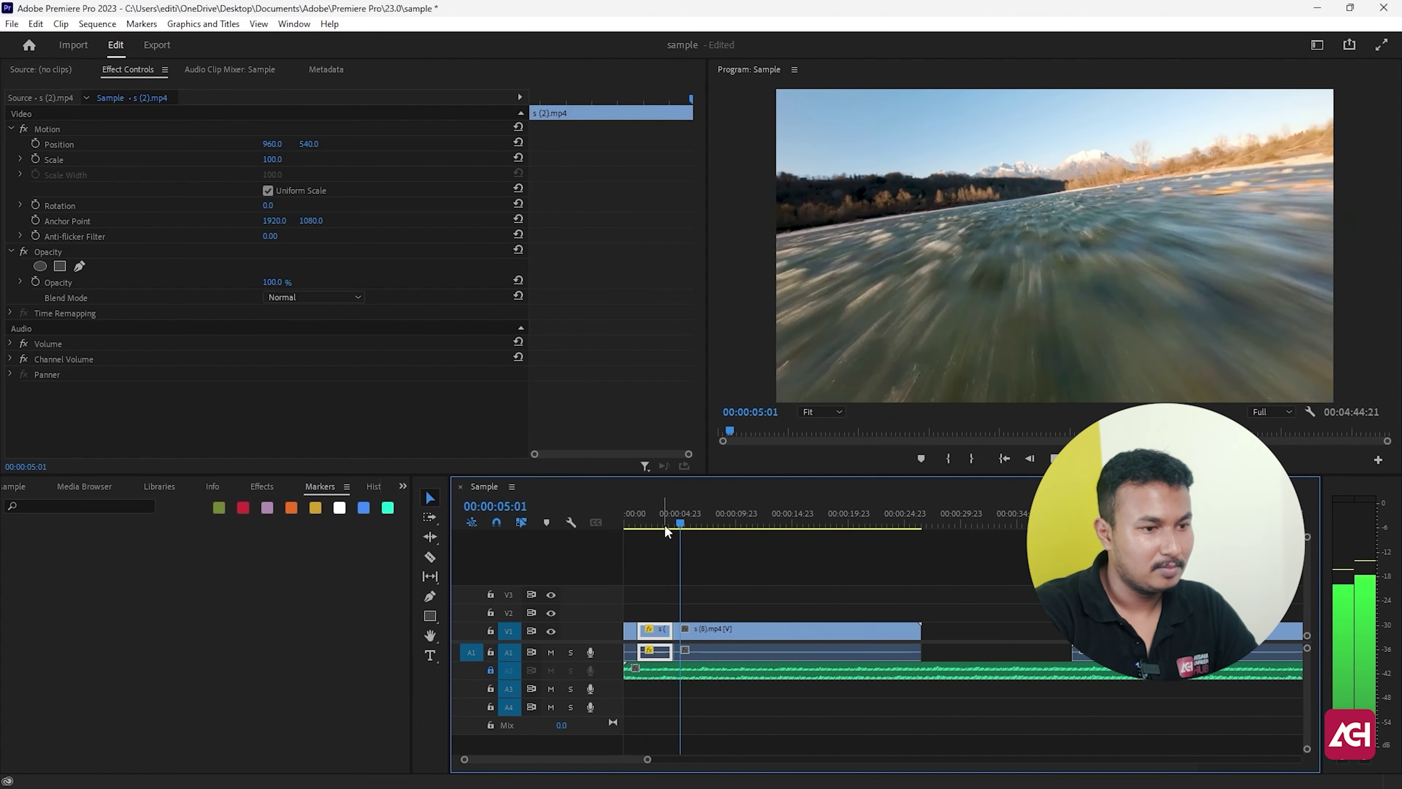
{"action": "key", "text": "space"}
{"action": "left_click", "coordinate": [919, 633]}
{"action": "key", "text": "ctrl+r"}
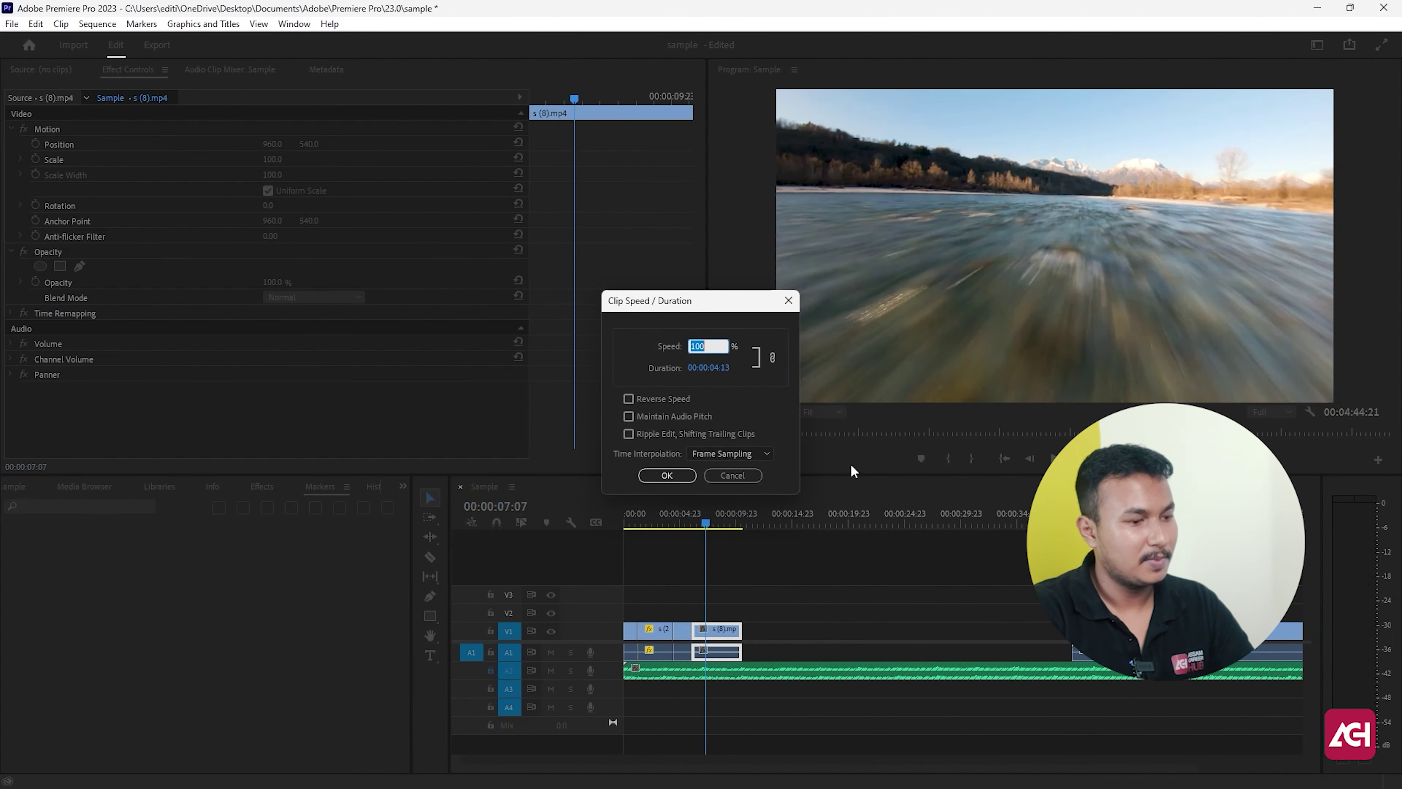
{"action": "type", "text": "200"}
{"action": "key", "text": "Return"}
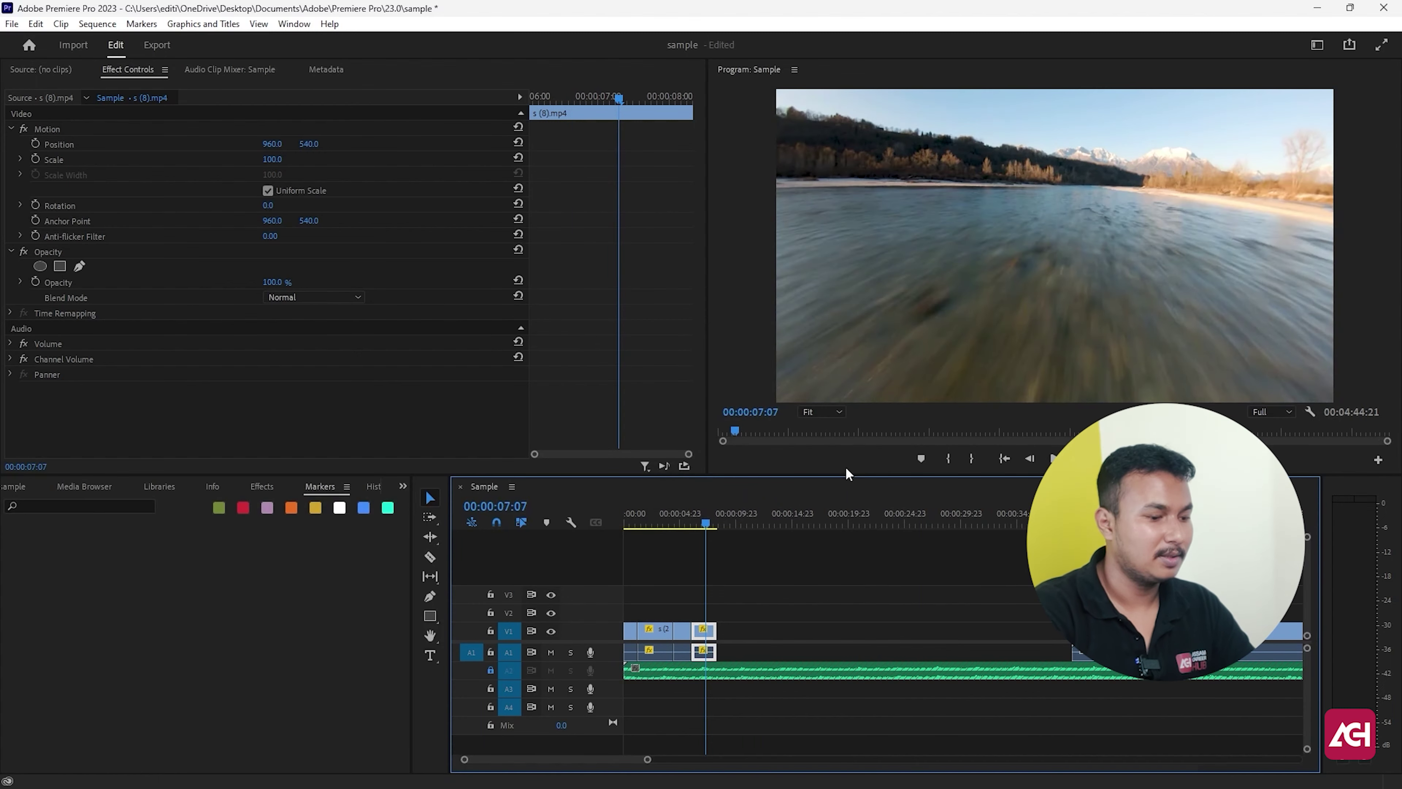
Place car-pass-by-9111.mp3 on A3 beneath the river clip and return the playhead to 00:00:05:23
{"action": "key", "text": "shift+1"}
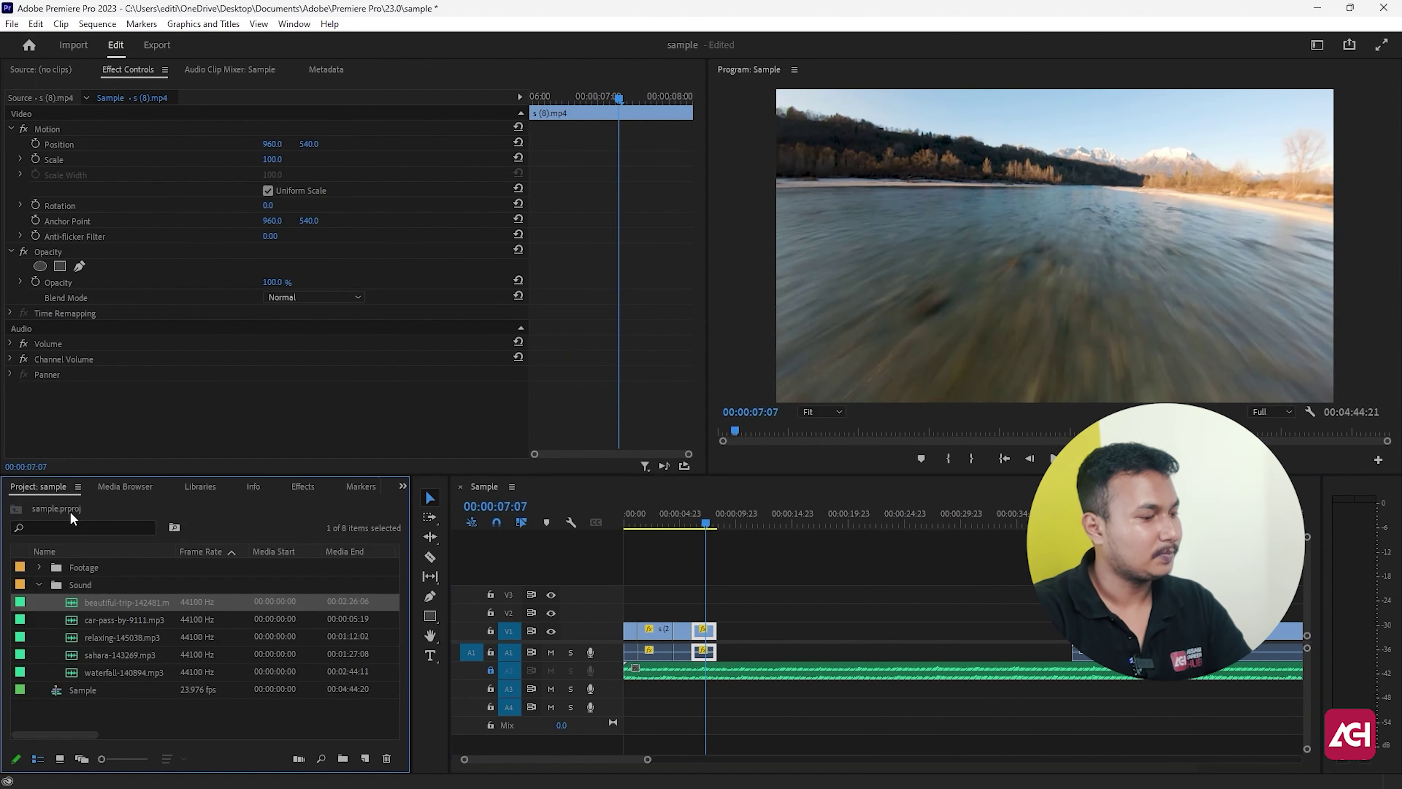
{"action": "mouse_move", "coordinate": [106, 619]}
{"action": "left_mouse_down"}
{"action": "mouse_move", "coordinate": [680, 700]}
{"action": "mouse_move", "coordinate": [698, 689]}
{"action": "left_mouse_up"}
{"action": "left_click_drag", "start_coordinate": [705, 522], "coordinate": [693, 522]}
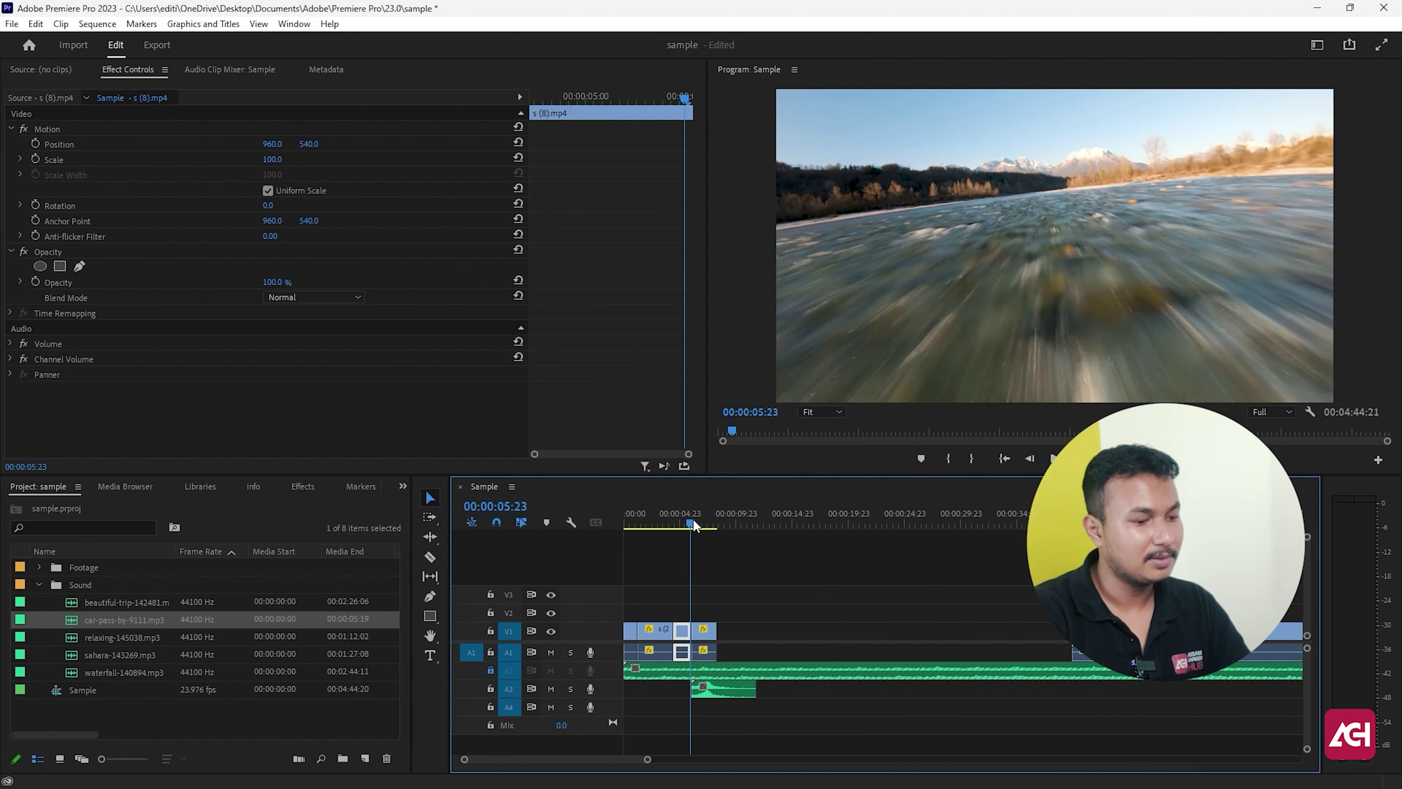
Preview the car-pass-by sound clip playing under the river clip
{"action": "left_click", "coordinate": [717, 688]}
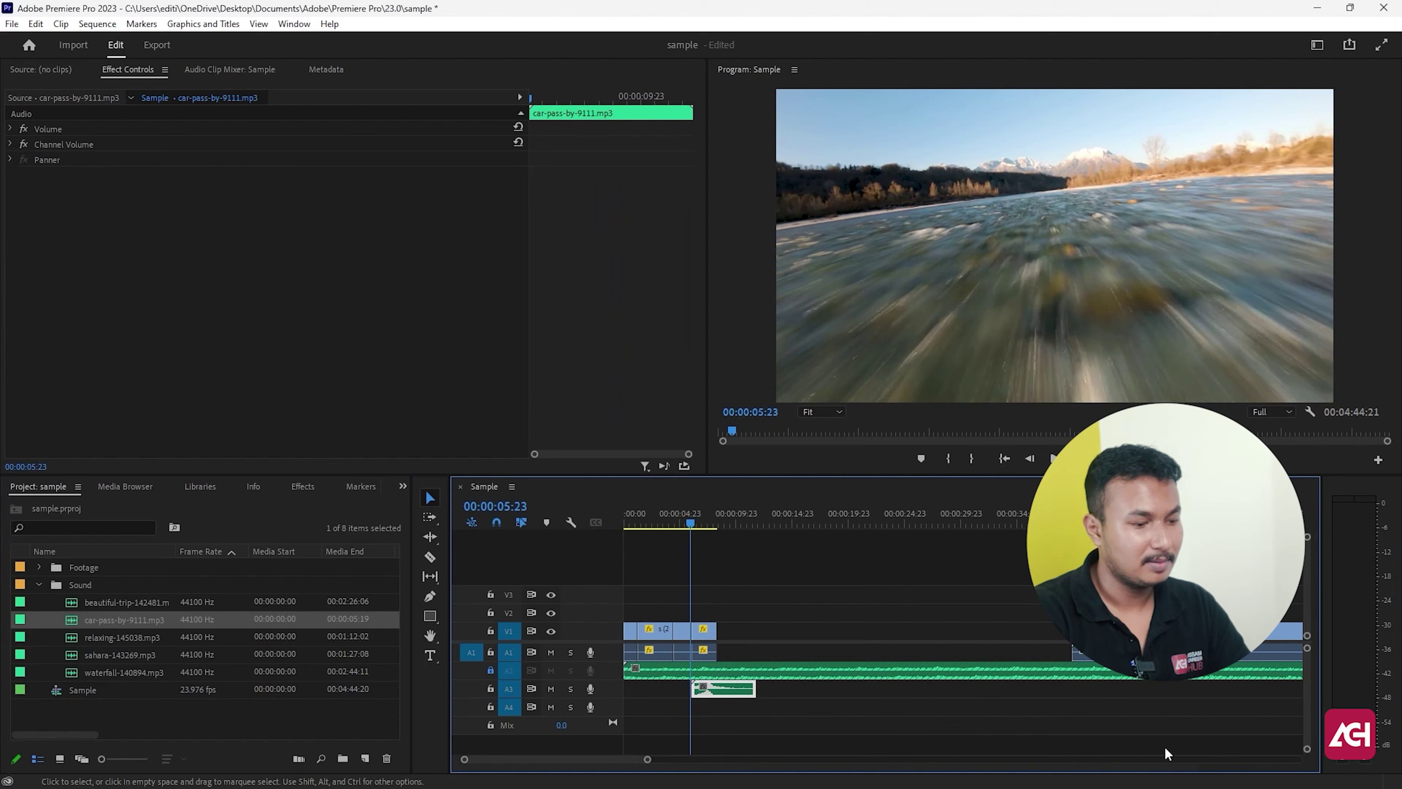
{"action": "key", "text": "space"}
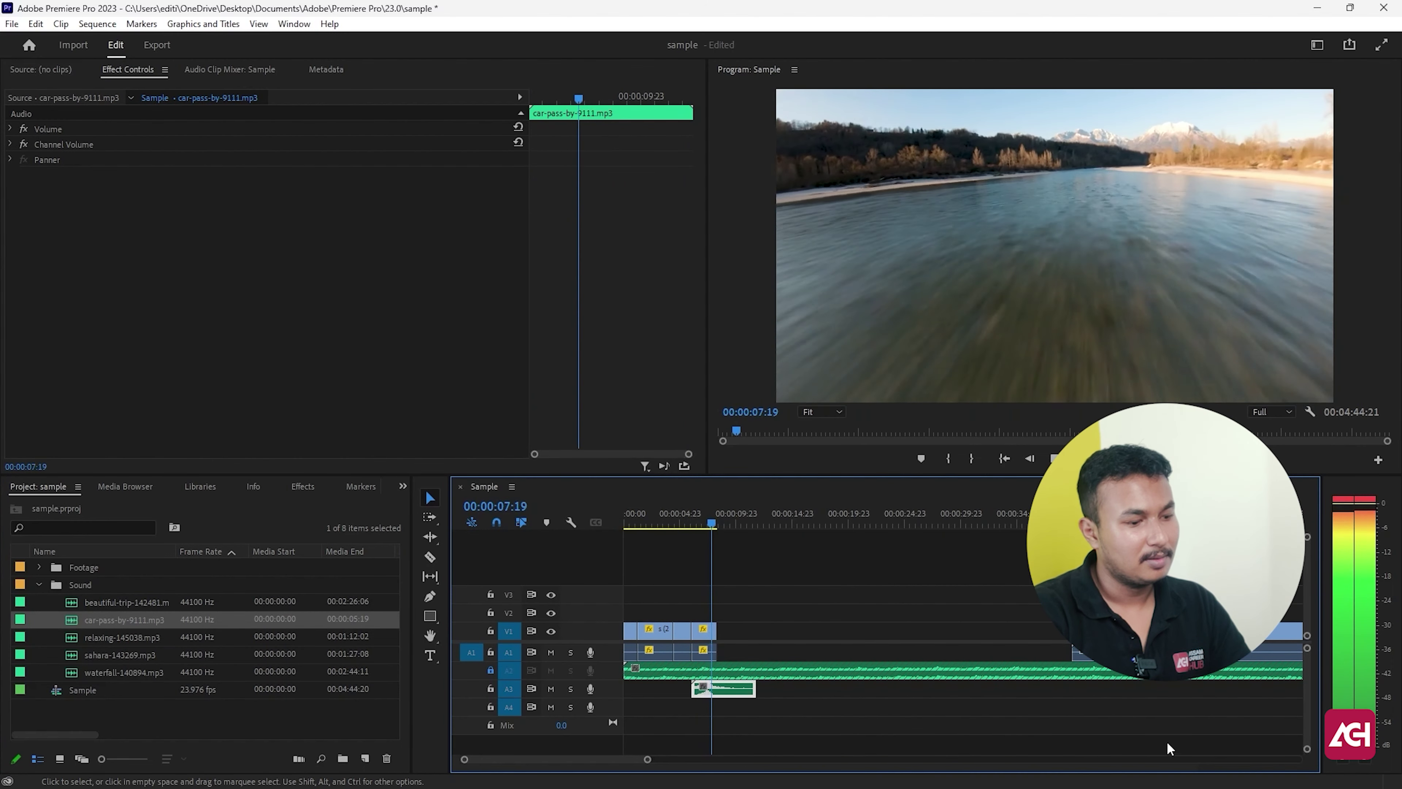
{"action": "key", "text": "space"}
{"action": "left_click", "coordinate": [732, 700]}
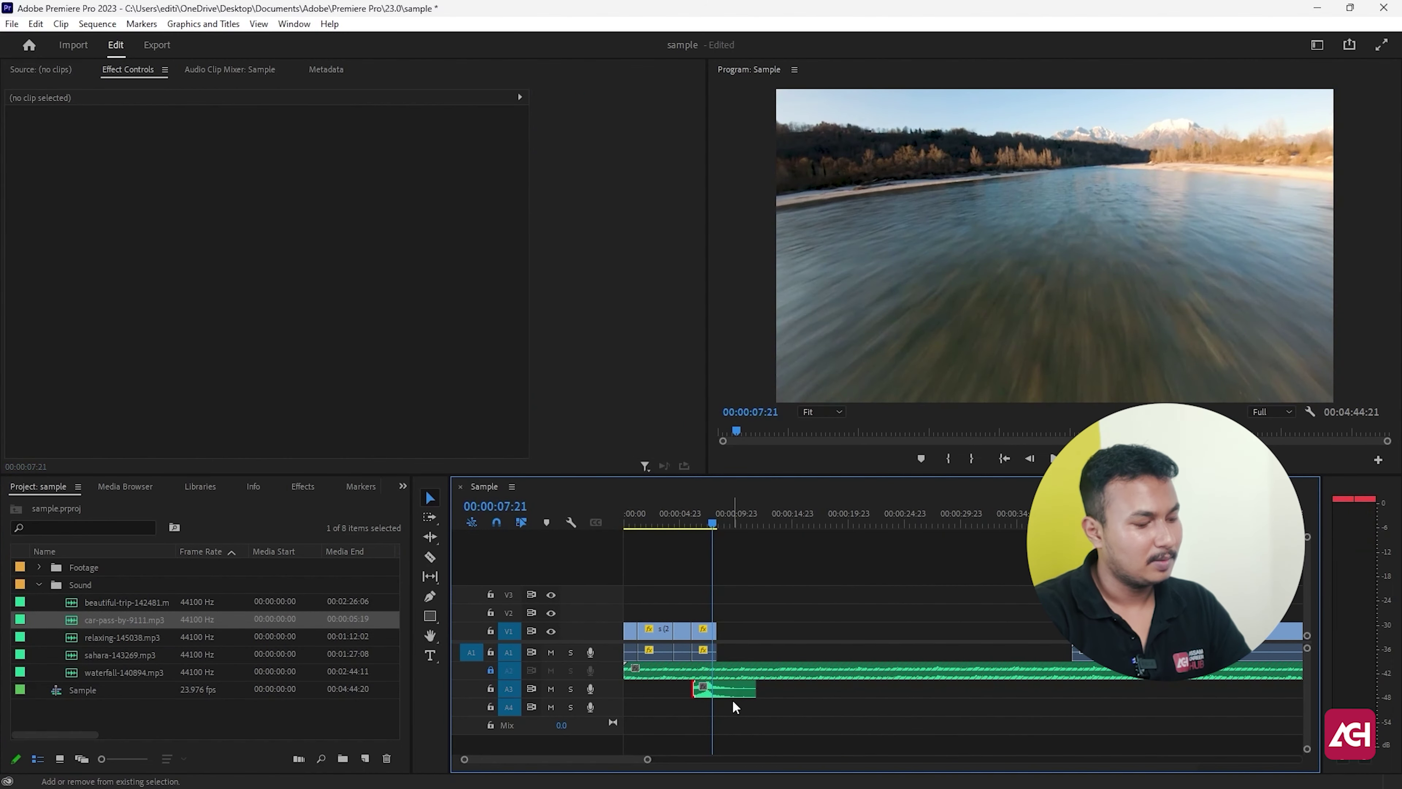
Trim 11 frames off the river clip's end so it stops at 00:00:07:21
{"action": "left_click", "coordinate": [690, 522]}
{"action": "key", "text": "space"}
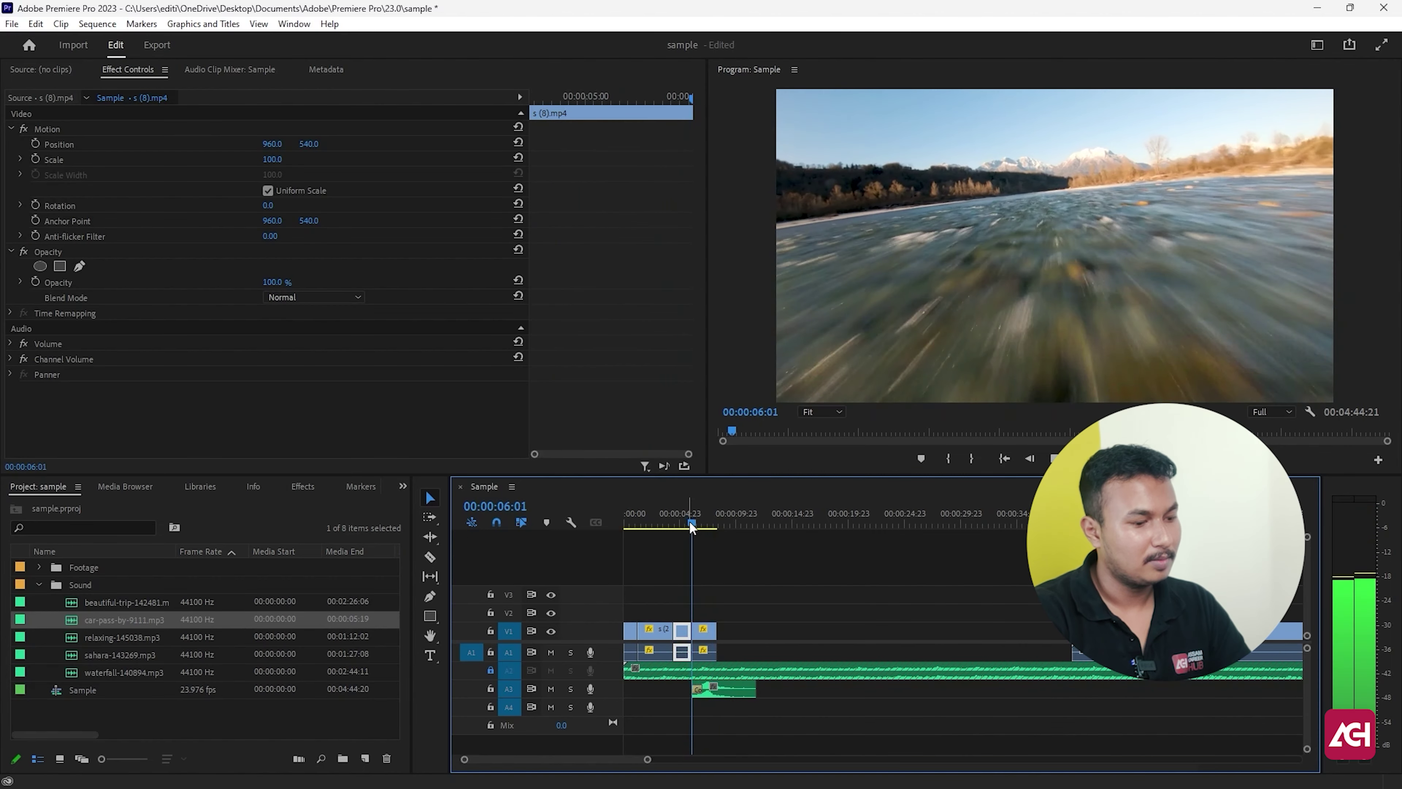
{"action": "key", "text": "space"}
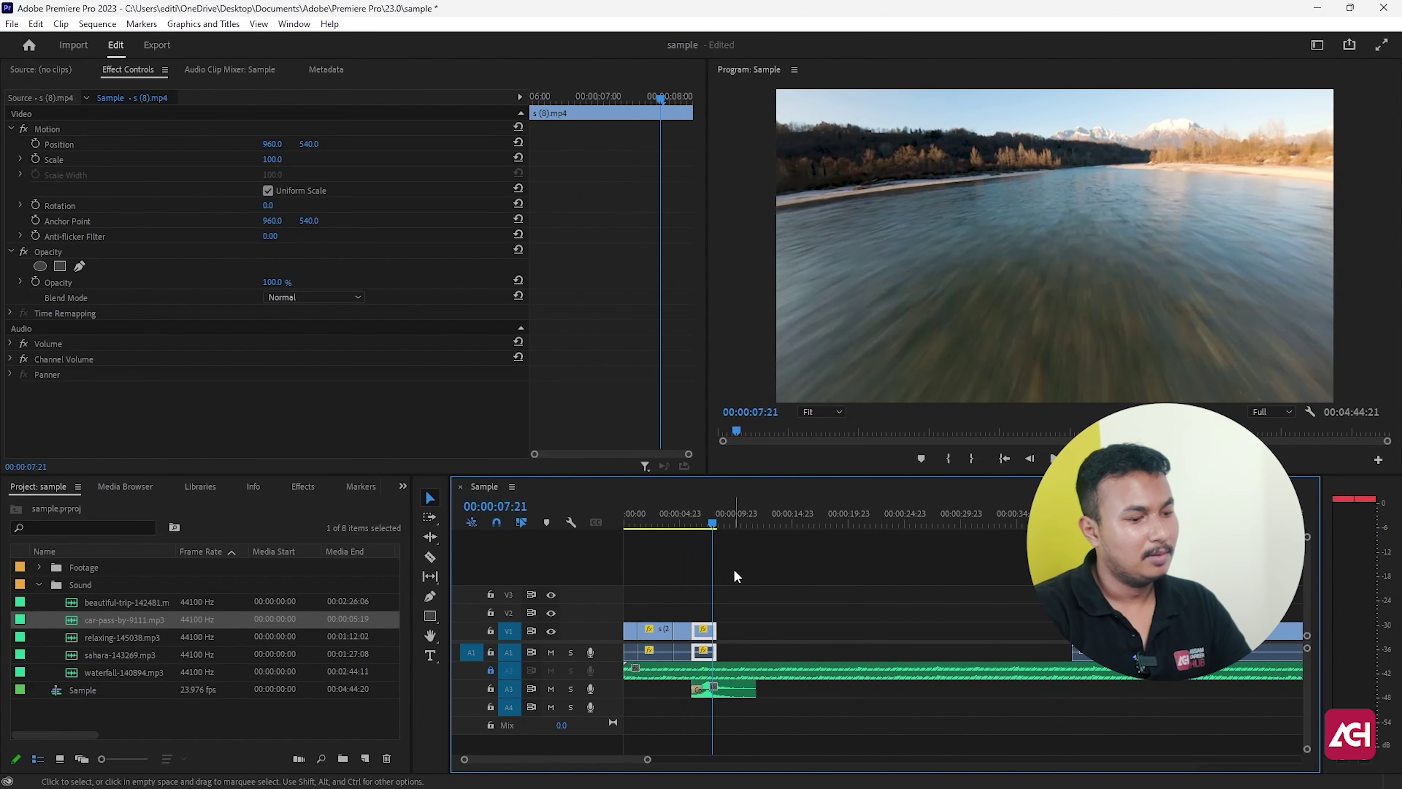
{"action": "left_click_drag", "start_coordinate": [720, 631], "coordinate": [712, 633]}
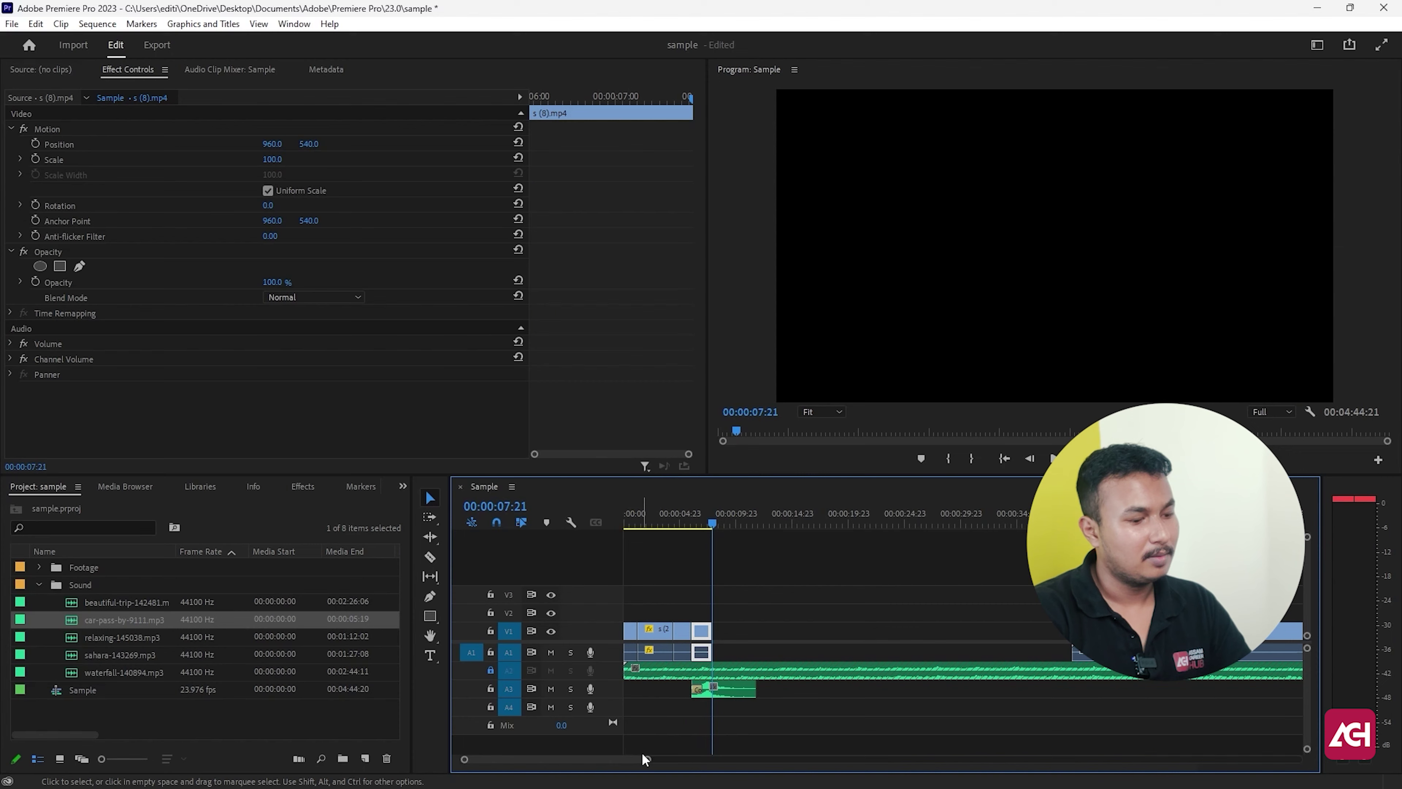
{"action": "left_click_drag", "start_coordinate": [643, 760], "coordinate": [782, 760]}
{"action": "left_click", "coordinate": [812, 517]}
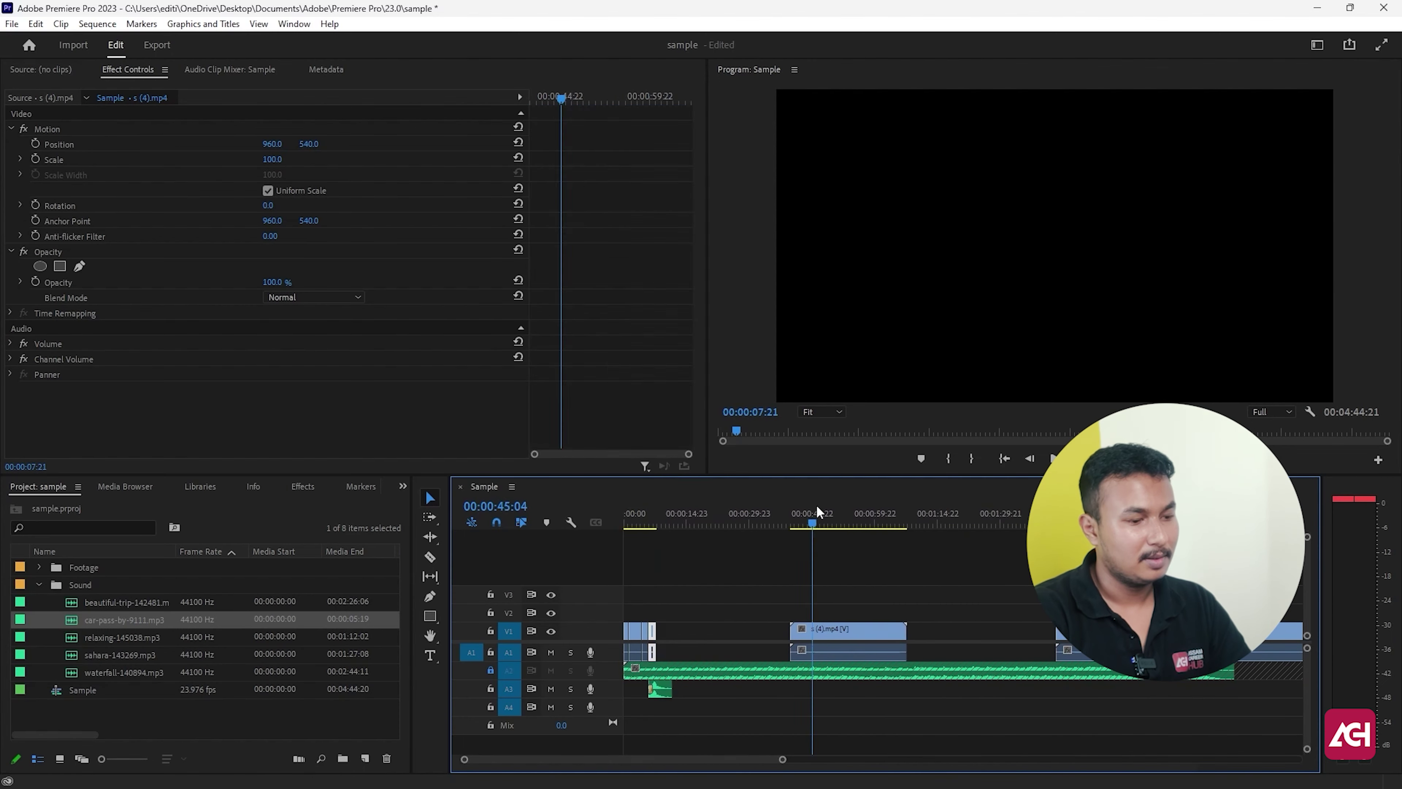
Trim the jeep clip s (4).mp4's start at 00:00:48:08 and butt it against the river clip
{"action": "left_click_drag", "start_coordinate": [817, 512], "coordinate": [826, 513]}
{"action": "mouse_move", "coordinate": [792, 639]}
{"action": "left_mouse_down"}
{"action": "mouse_move", "coordinate": [826, 639]}
{"action": "mouse_move", "coordinate": [696, 642]}
{"action": "left_mouse_up"}
{"action": "left_click_drag", "start_coordinate": [660, 516], "coordinate": [647, 520]}
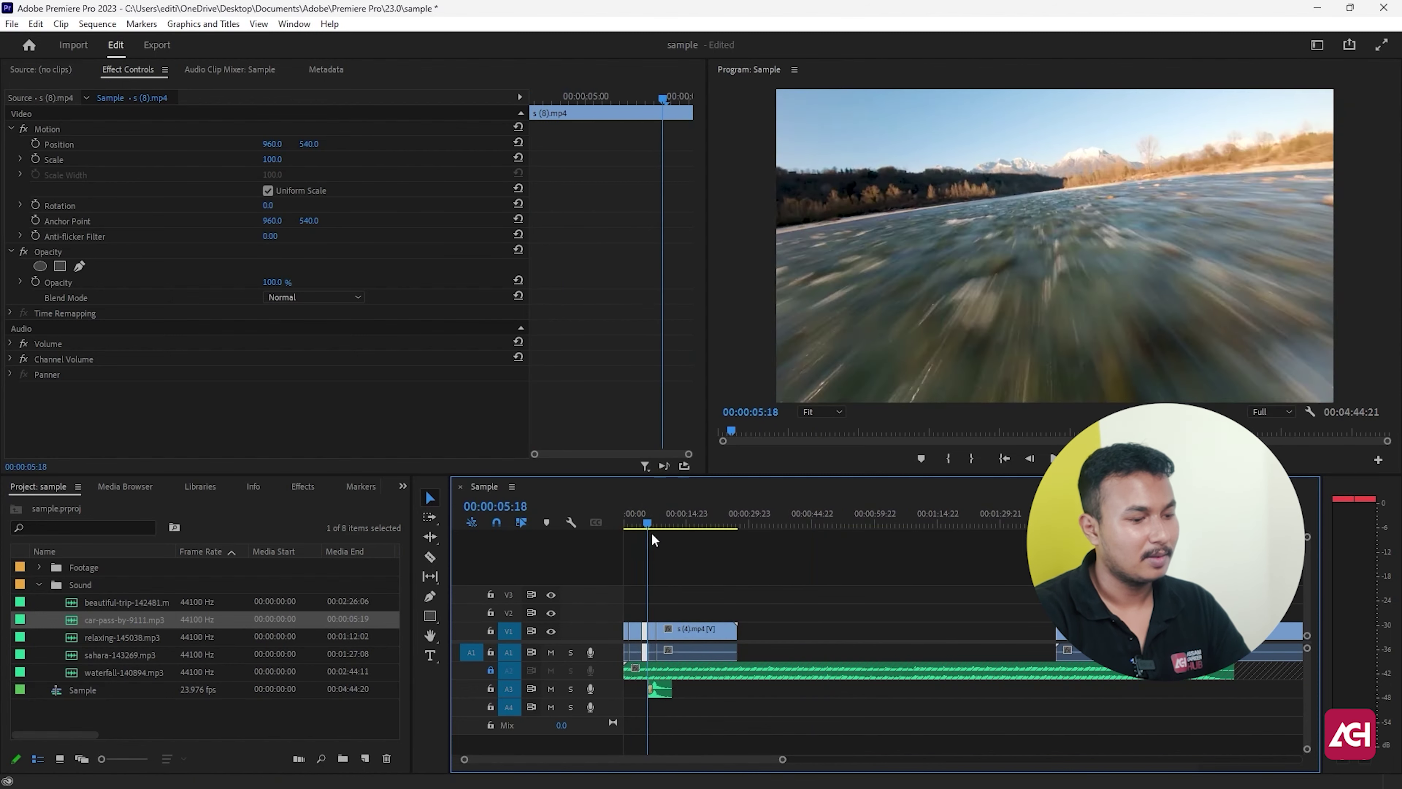
{"action": "key", "text": "space"}
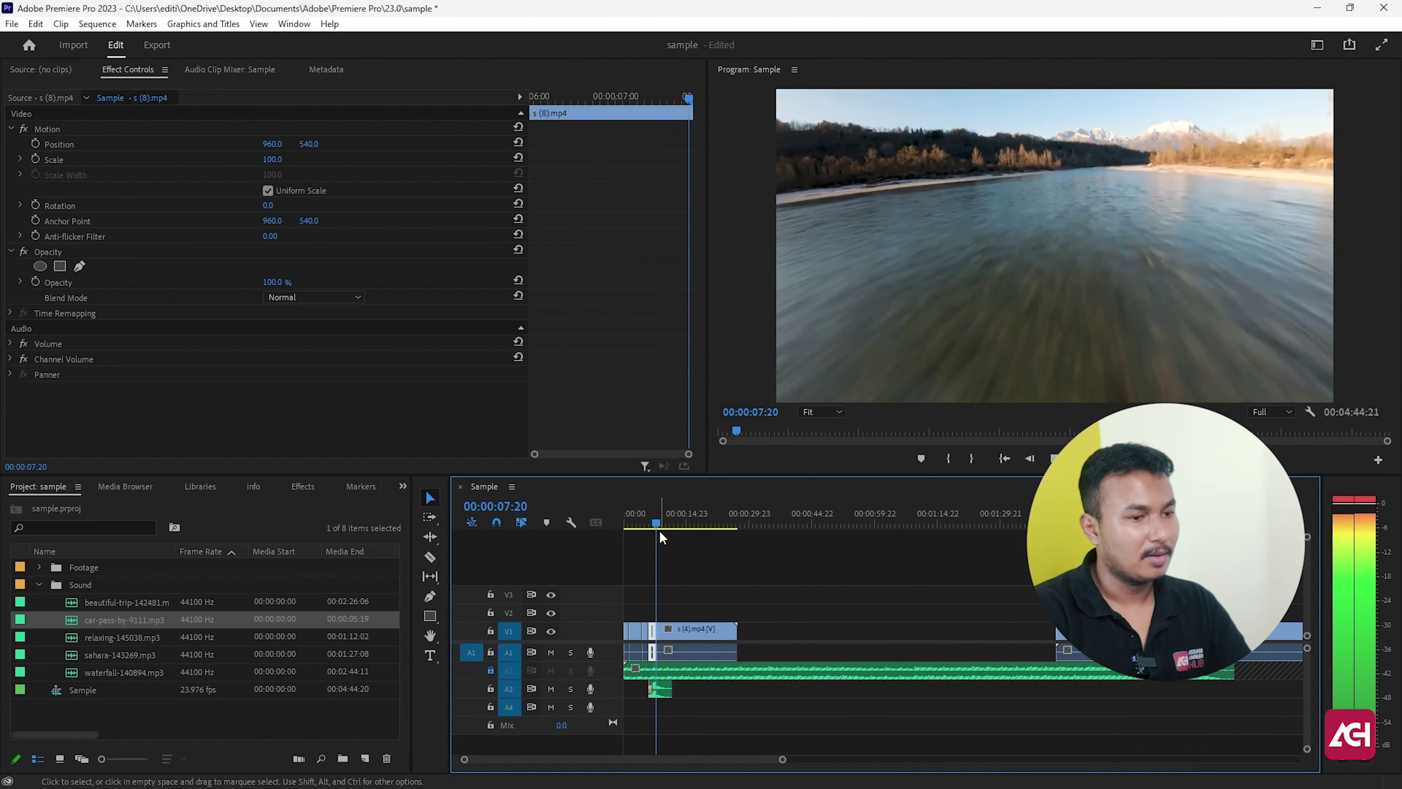
{"action": "key", "text": "space"}
{"action": "left_click", "coordinate": [697, 635]}
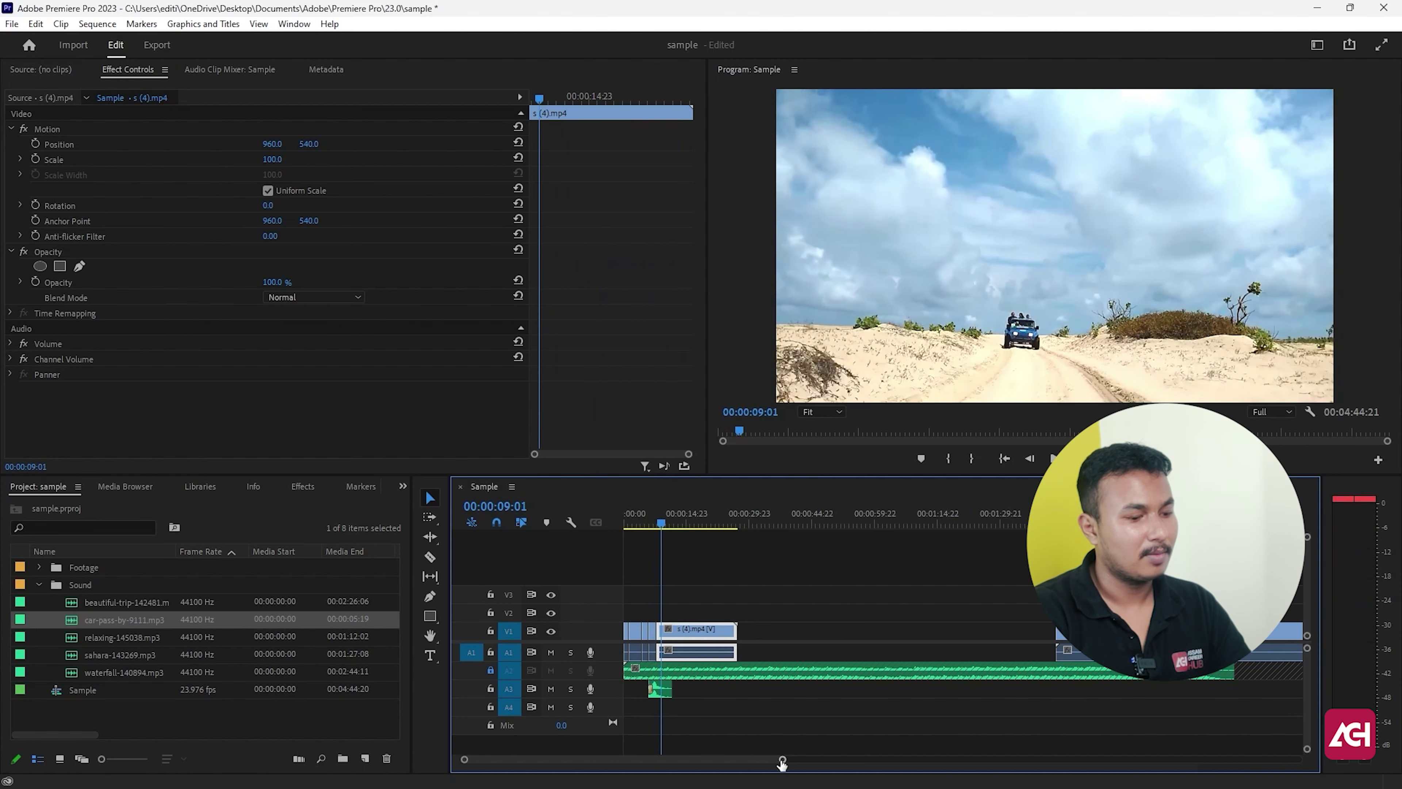
{"action": "left_click_drag", "start_coordinate": [782, 763], "coordinate": [613, 759]}
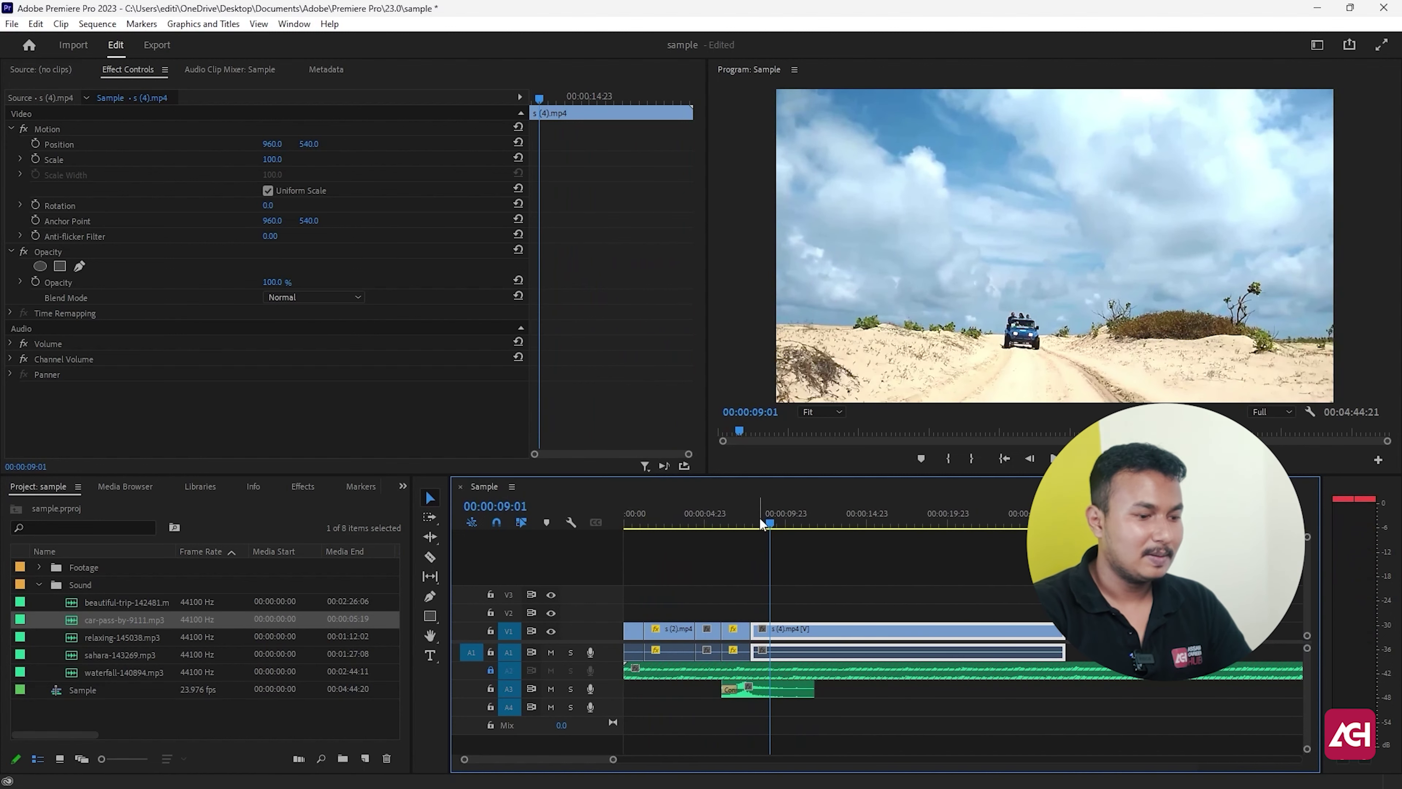
Cut the jeep clip at 00:00:09:23 and delete everything after the cut
{"action": "left_click_drag", "start_coordinate": [759, 517], "coordinate": [598, 535]}
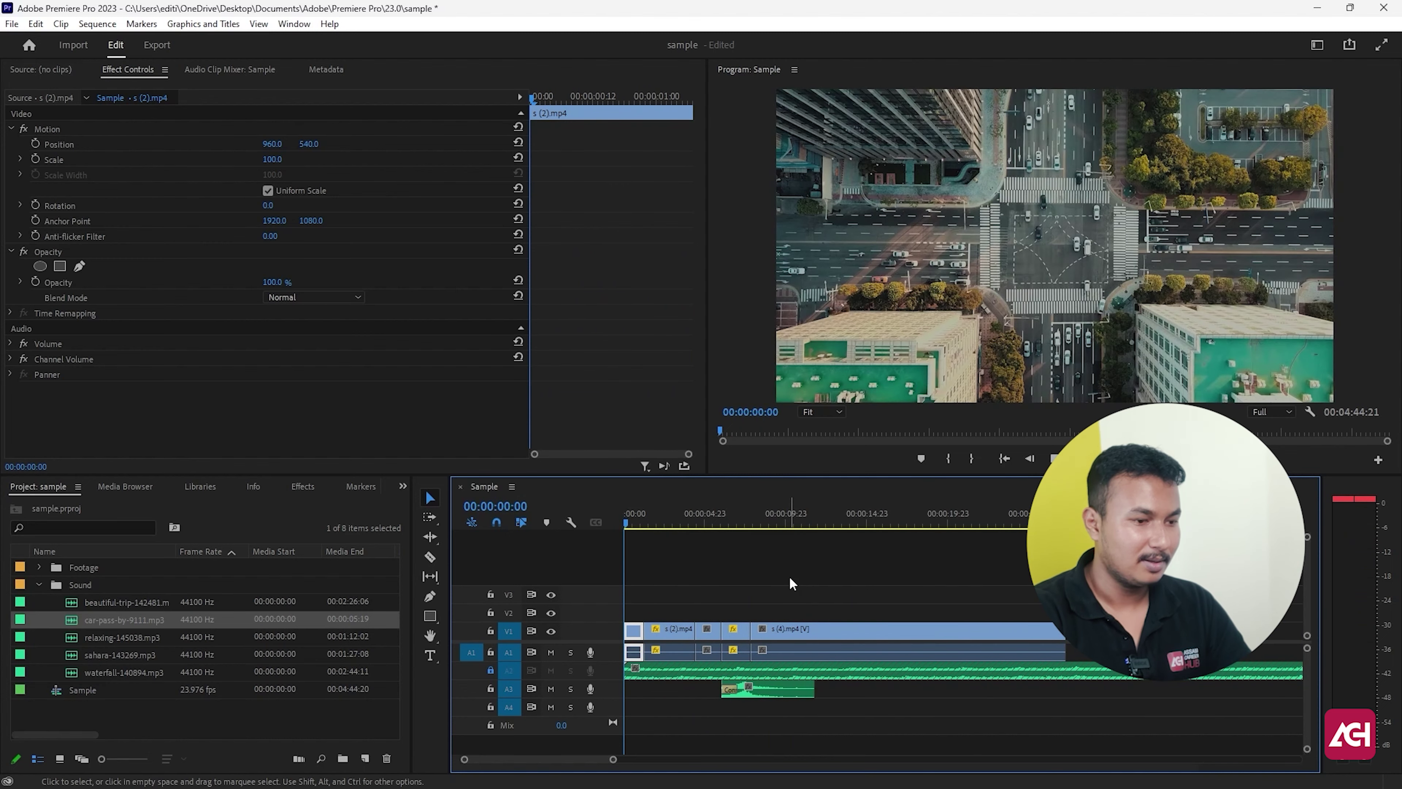
{"action": "key", "text": "space"}
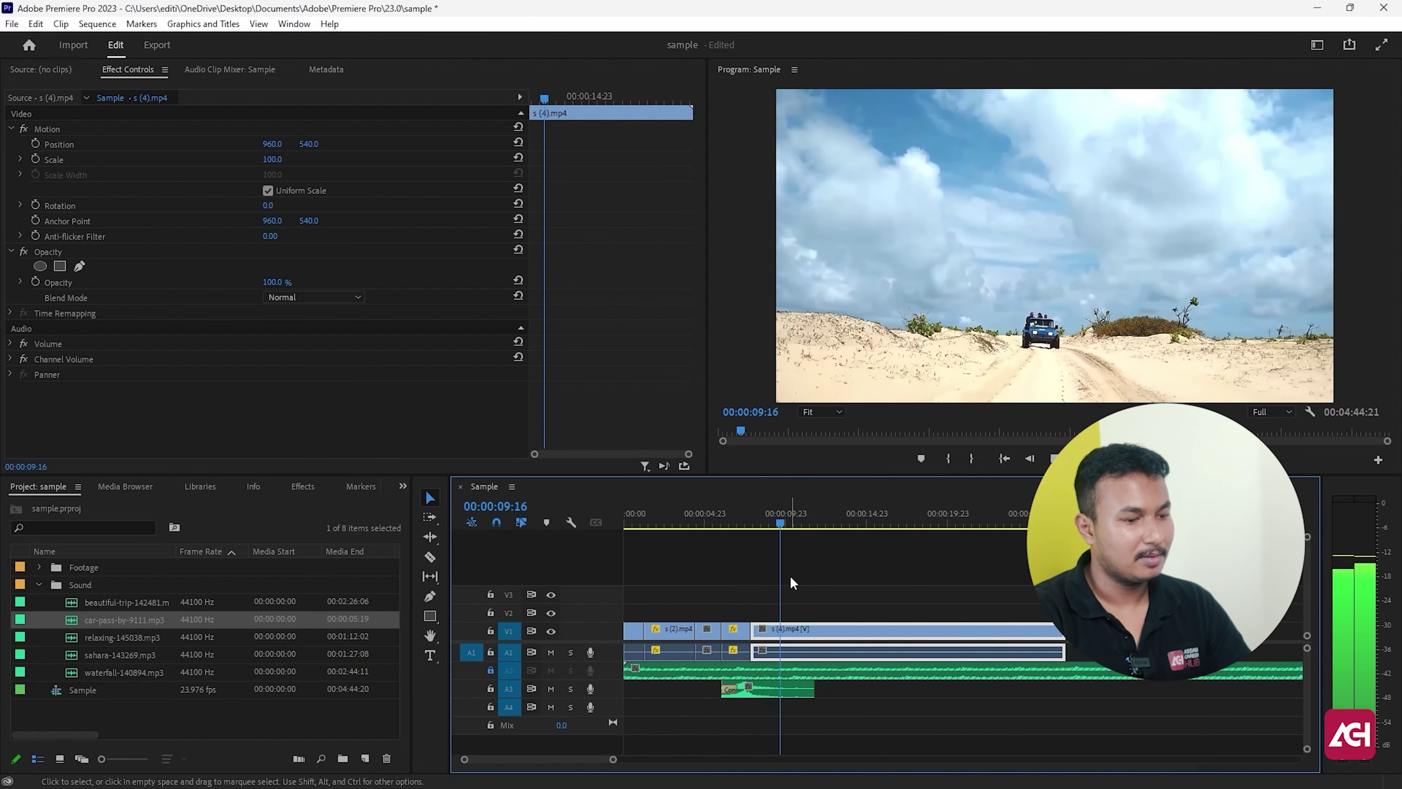
{"action": "key", "text": "space"}
{"action": "key", "text": "ctrl+k"}
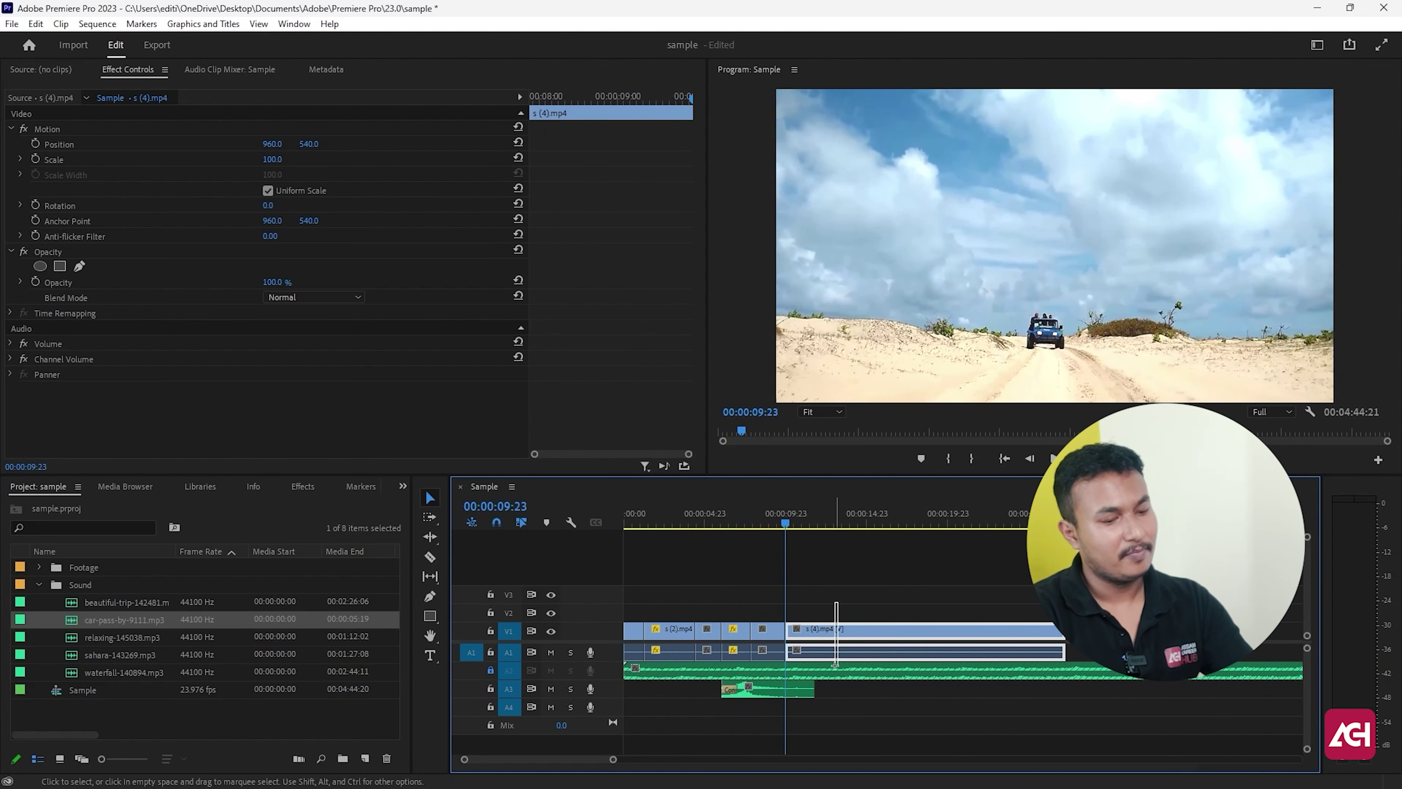
{"action": "key", "text": "Delete"}
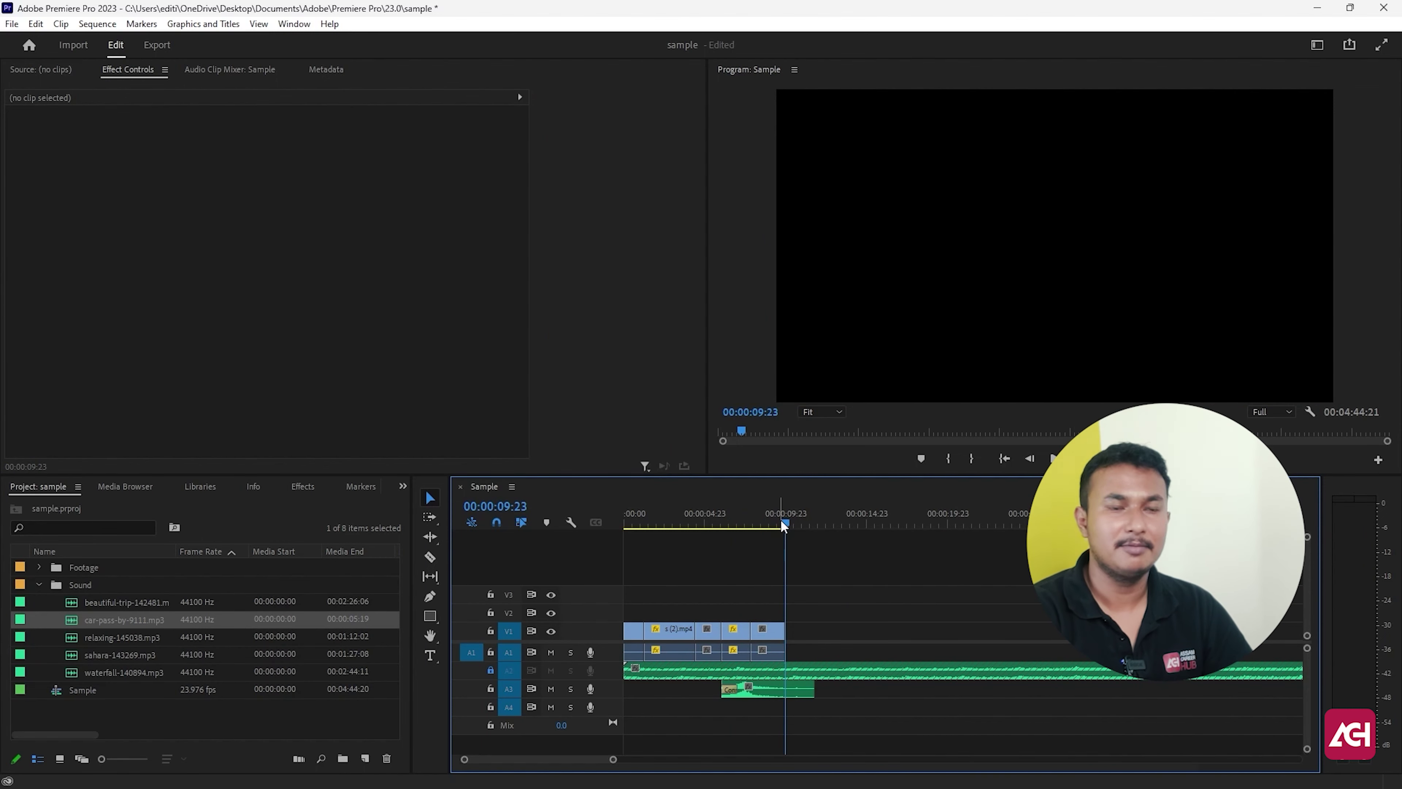
{"action": "left_click_drag", "start_coordinate": [782, 525], "coordinate": [602, 522]}
Save the project, play the sequence, and drag three more sound files into the Project panel
{"action": "key", "text": "ctrl+s"}
{"action": "key", "text": "space"}
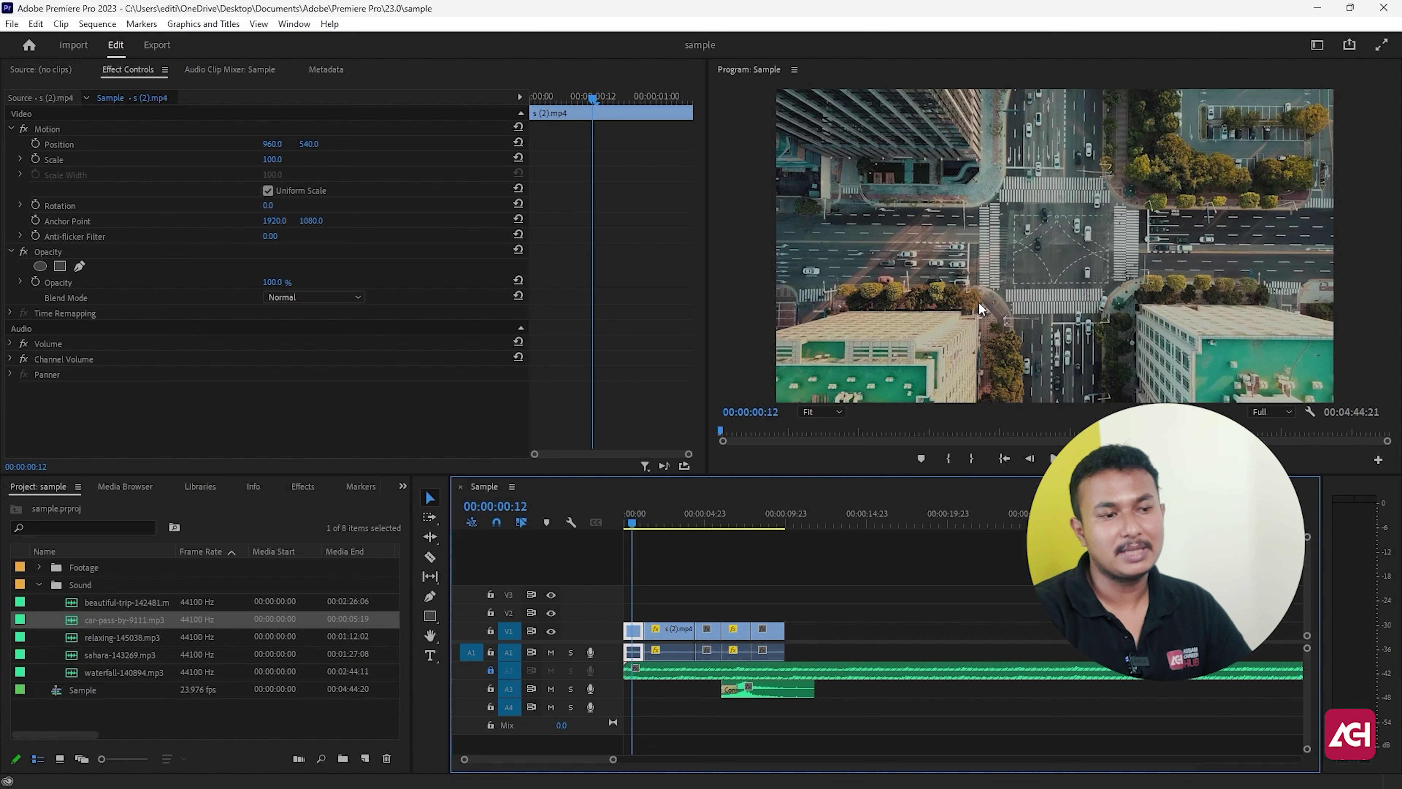
{"action": "mouse_move", "coordinate": [779, 773]}
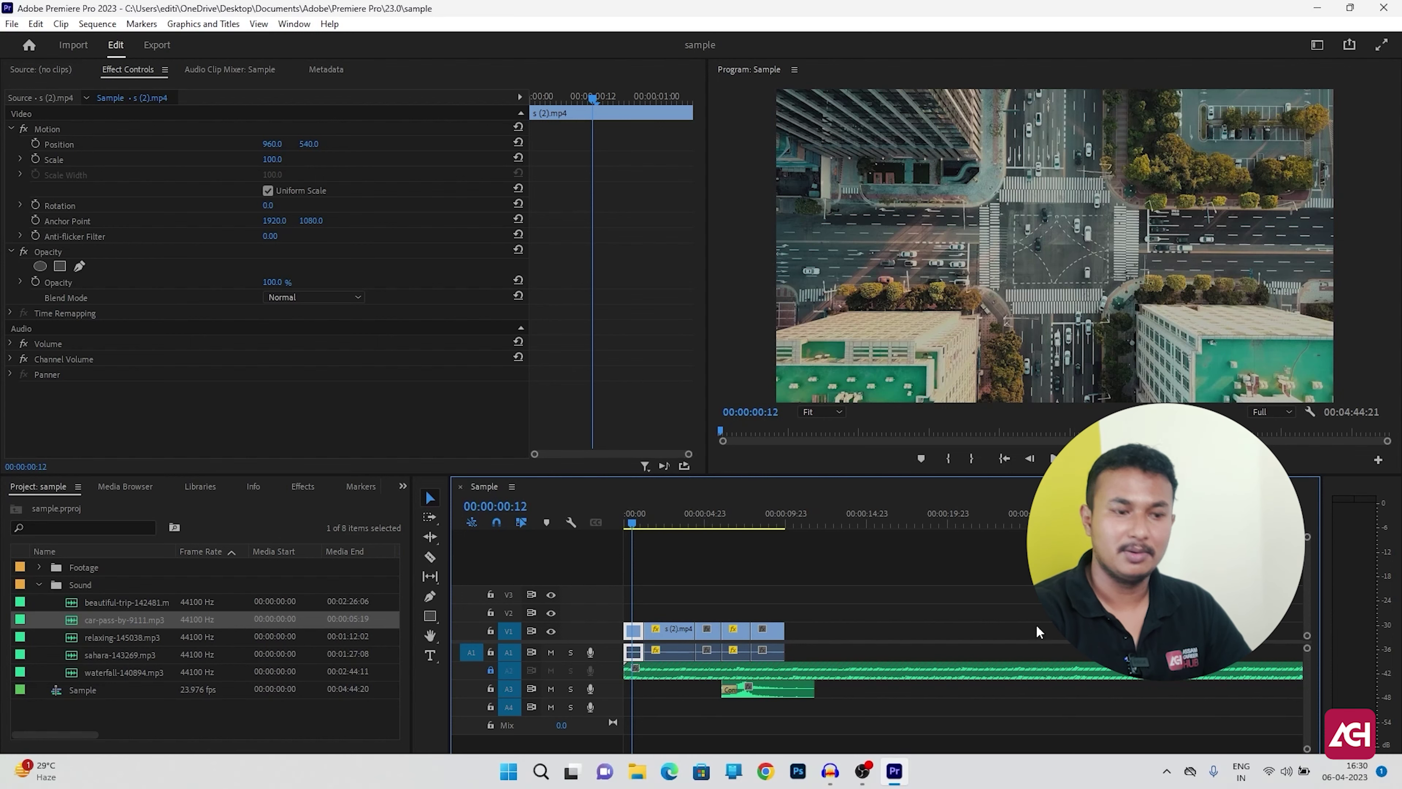
{"action": "mouse_move", "coordinate": [765, 779]}
{"action": "left_mouse_down"}
{"action": "mouse_move", "coordinate": [181, 661]}
{"action": "mouse_move", "coordinate": [169, 683]}
{"action": "left_mouse_up"}
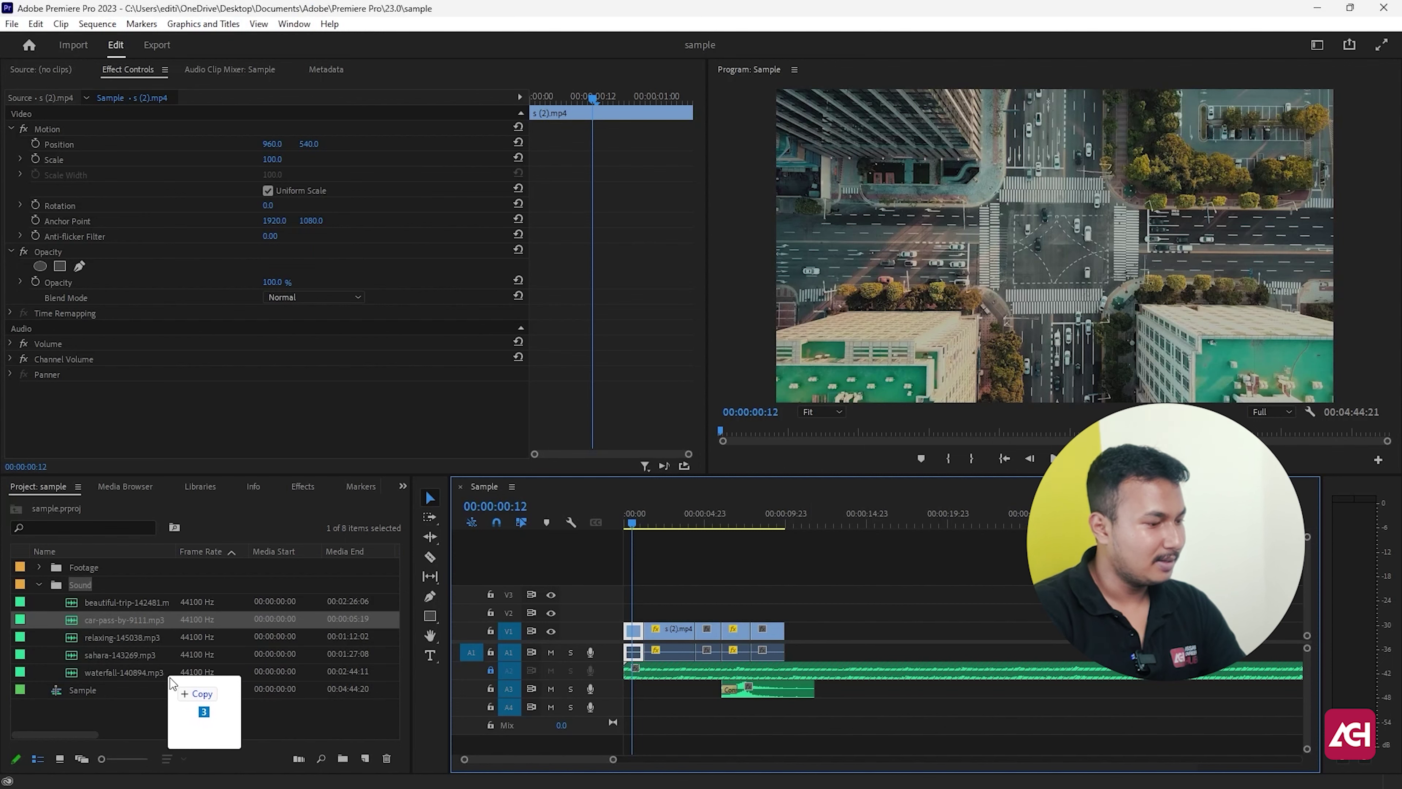
Import the highway, street-ambience and train-railroad sounds and select highway-14475.mp3
{"action": "left_click_drag", "start_coordinate": [170, 677], "coordinate": [146, 700]}
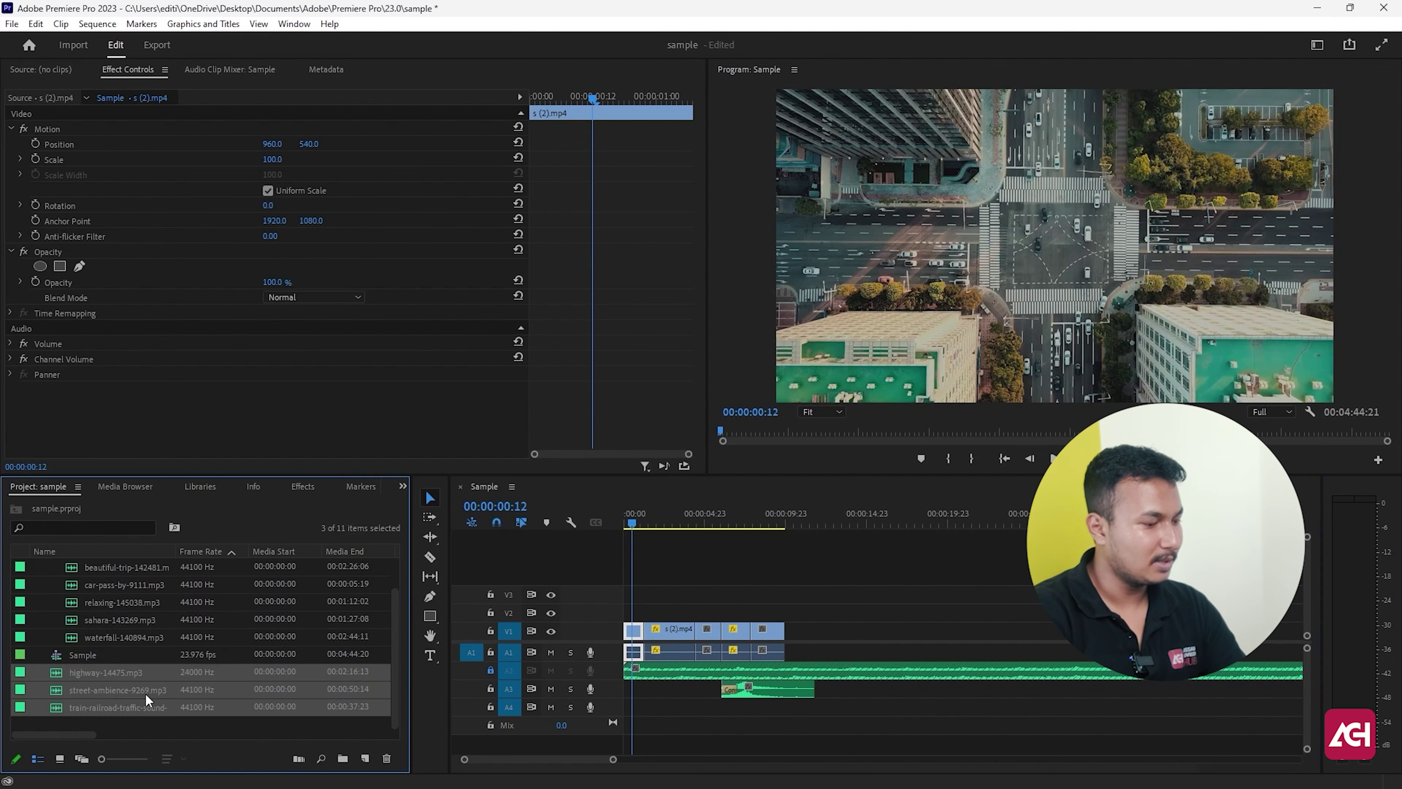
{"action": "left_click", "coordinate": [136, 725]}
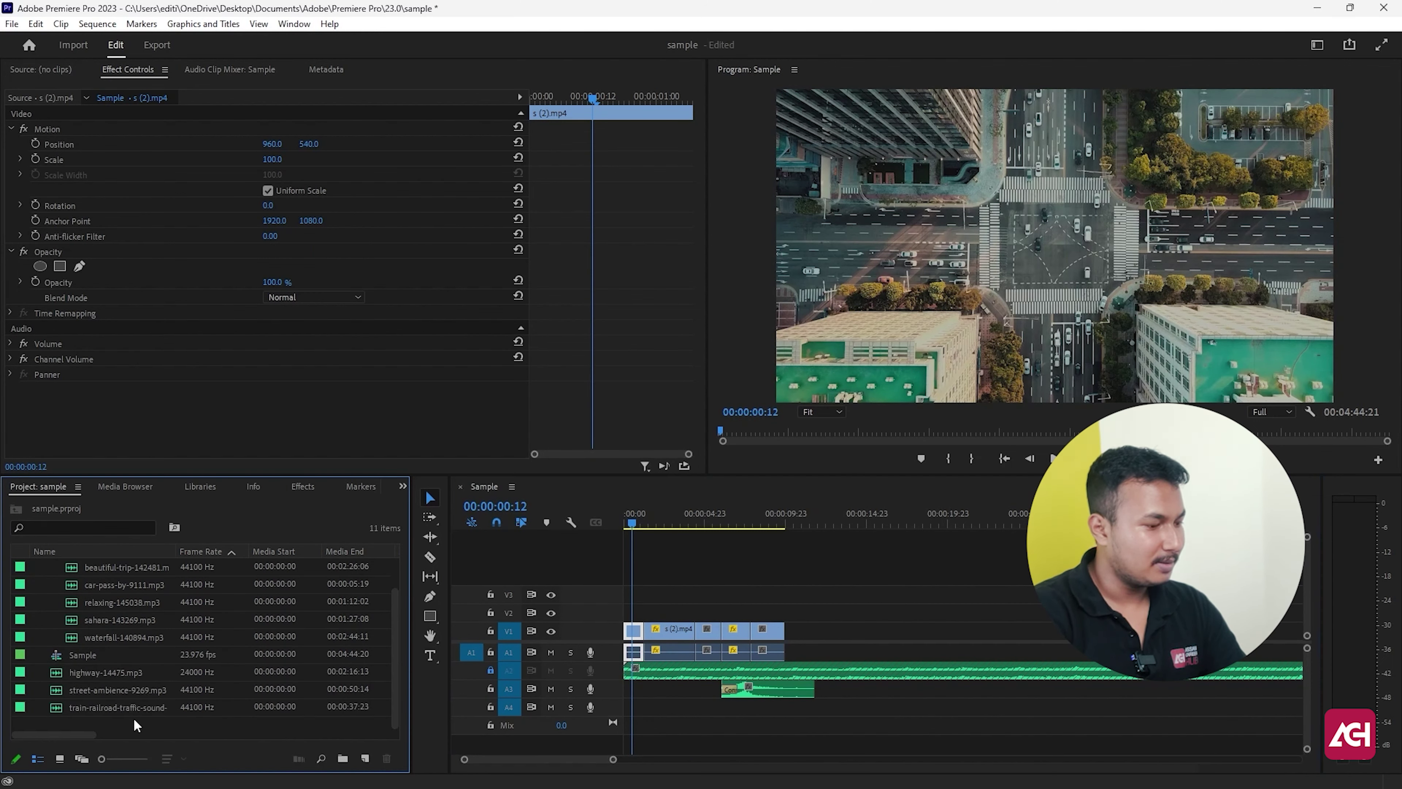
{"action": "left_click", "coordinate": [95, 682]}
{"action": "left_click", "coordinate": [101, 672]}
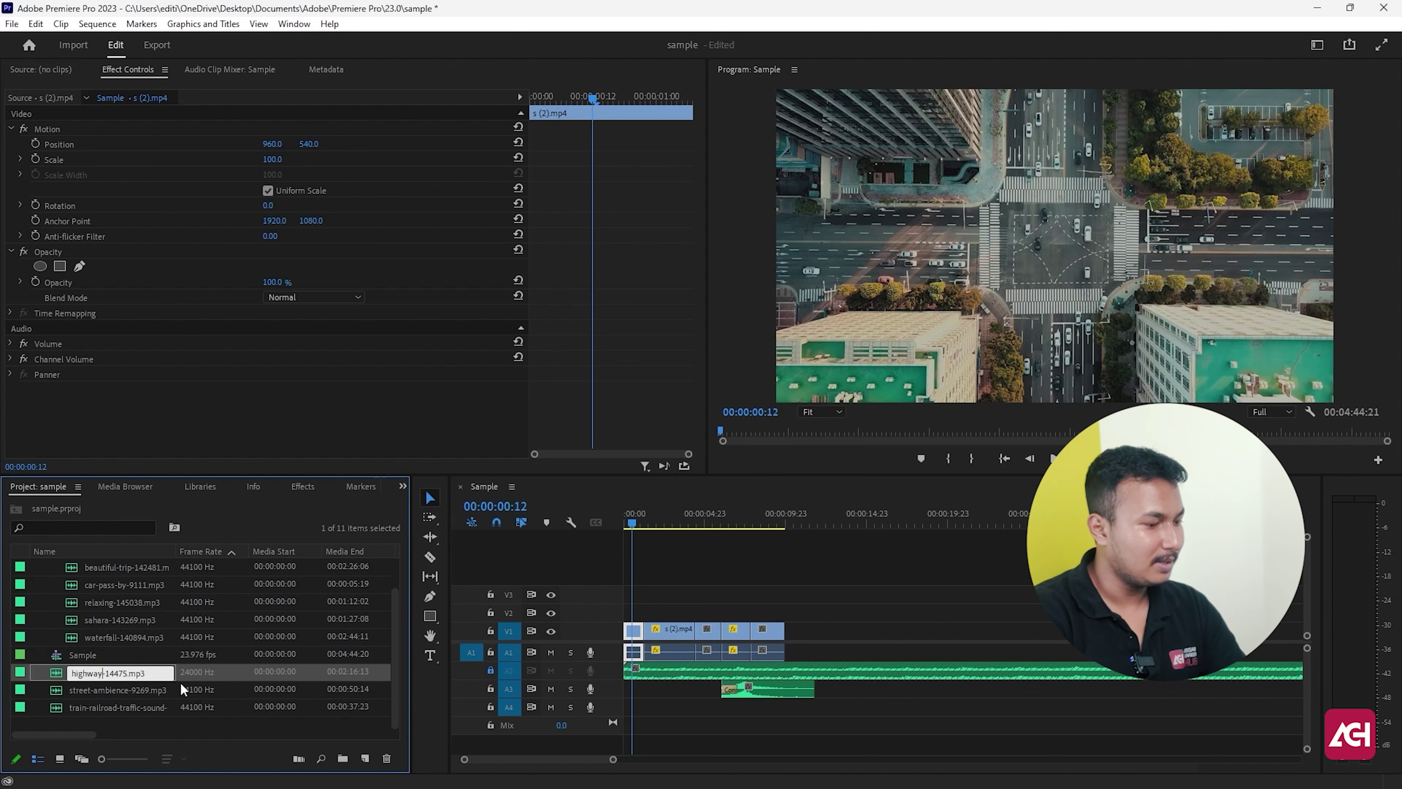
{"action": "key", "text": "Tab"}
Load highway-14475.mp3 into the Source monitor and scrub through its waveform
{"action": "double_click", "coordinate": [58, 680]}
{"action": "left_click_drag", "start_coordinate": [129, 378], "coordinate": [39, 373]}
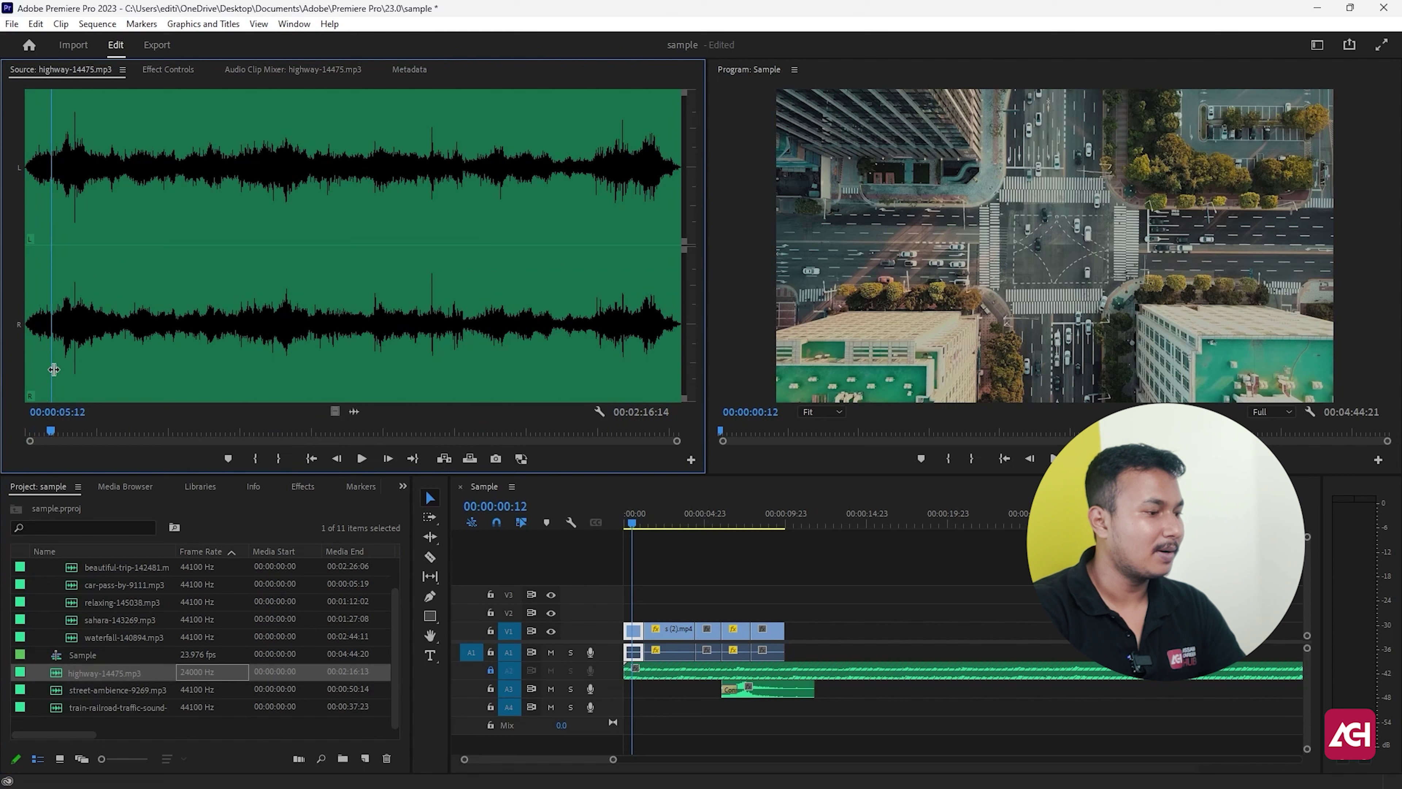
{"action": "mouse_move", "coordinate": [39, 374]}
{"action": "left_mouse_down"}
{"action": "mouse_move", "coordinate": [267, 361]}
{"action": "mouse_move", "coordinate": [27, 356]}
{"action": "left_mouse_up"}
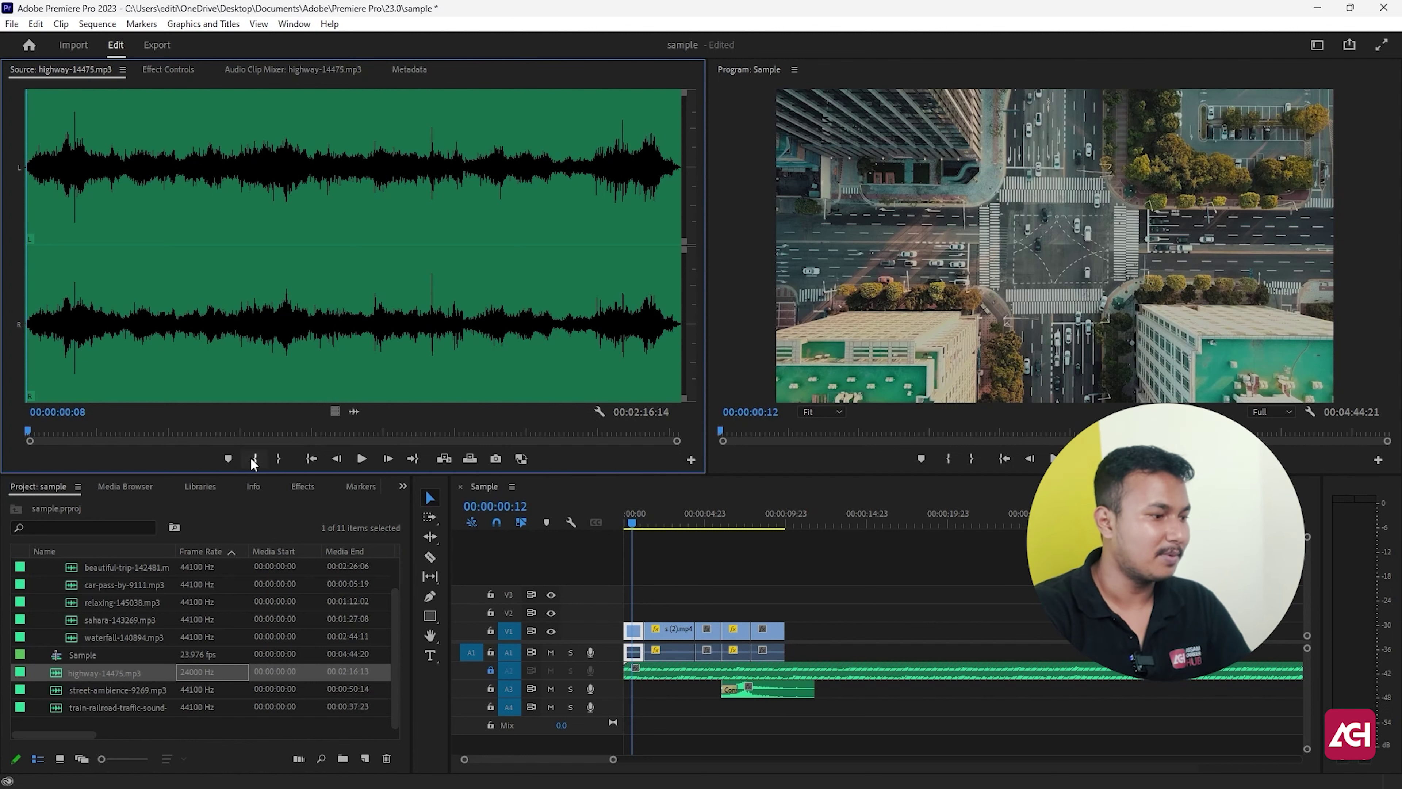
Place a highway excerpt ending at 00:00:03:14 at the start of track A4
{"action": "left_click_drag", "start_coordinate": [94, 362], "coordinate": [28, 369]}
{"action": "left_click_drag", "start_coordinate": [113, 362], "coordinate": [16, 353]}
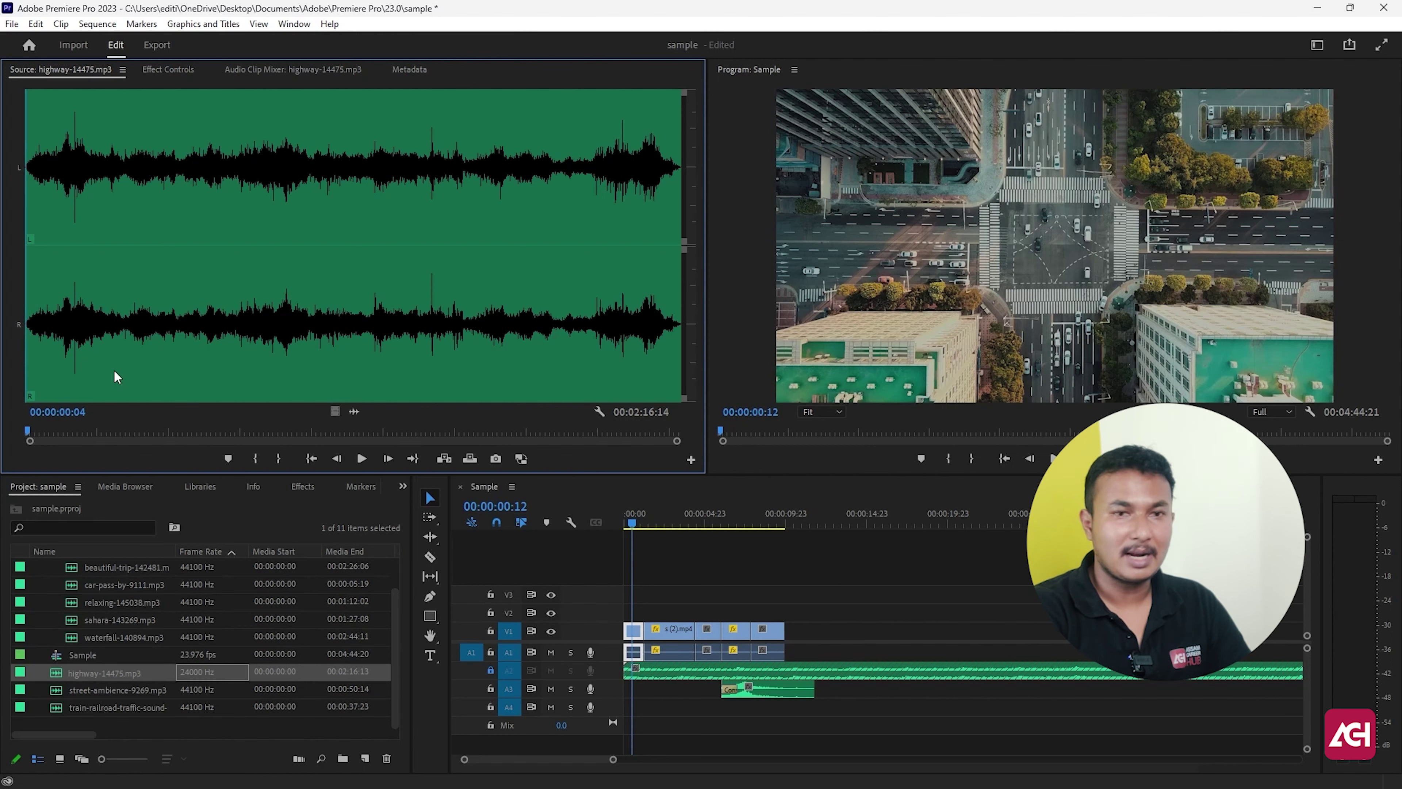
{"action": "key", "text": "space"}
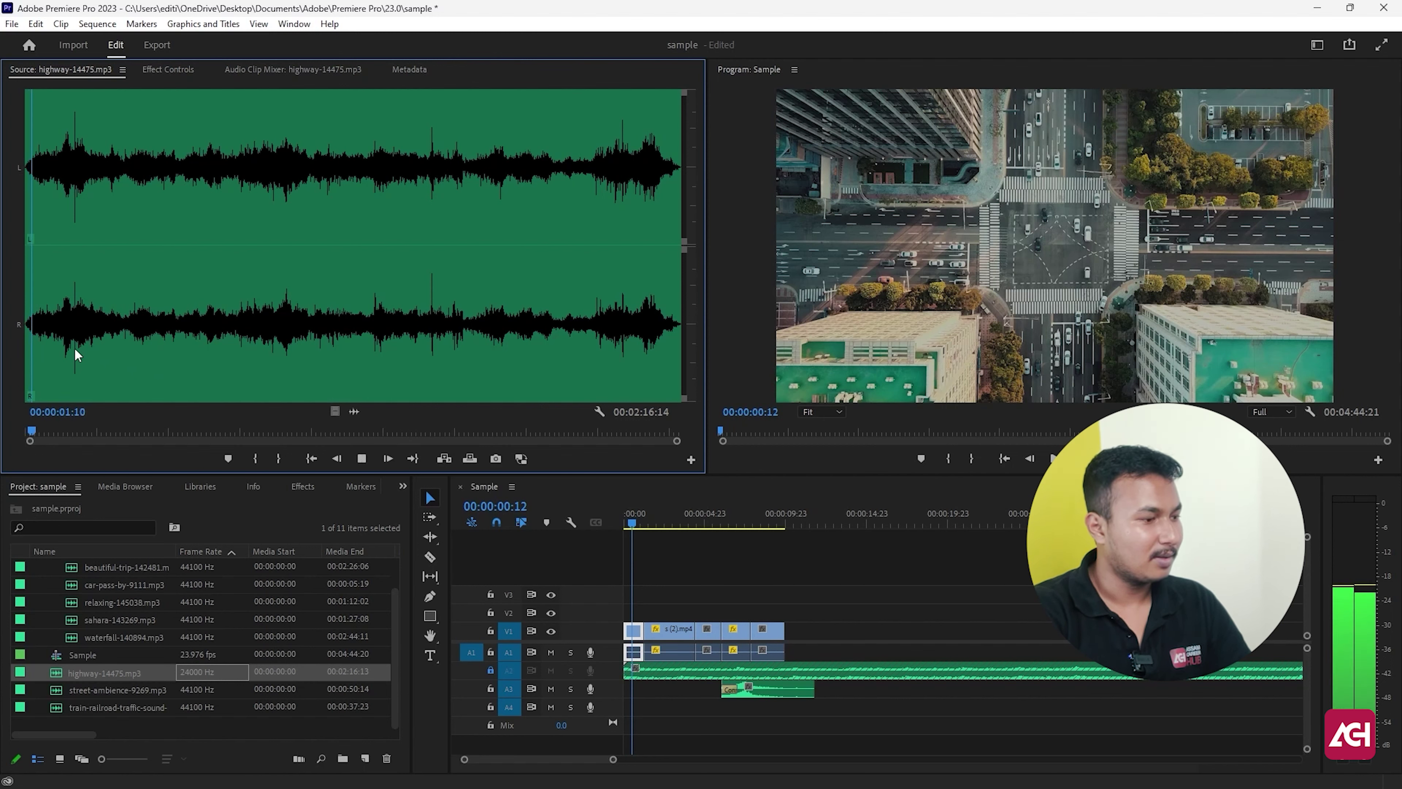
{"action": "left_click", "coordinate": [279, 459]}
{"action": "left_click_drag", "start_coordinate": [354, 412], "coordinate": [694, 712]}
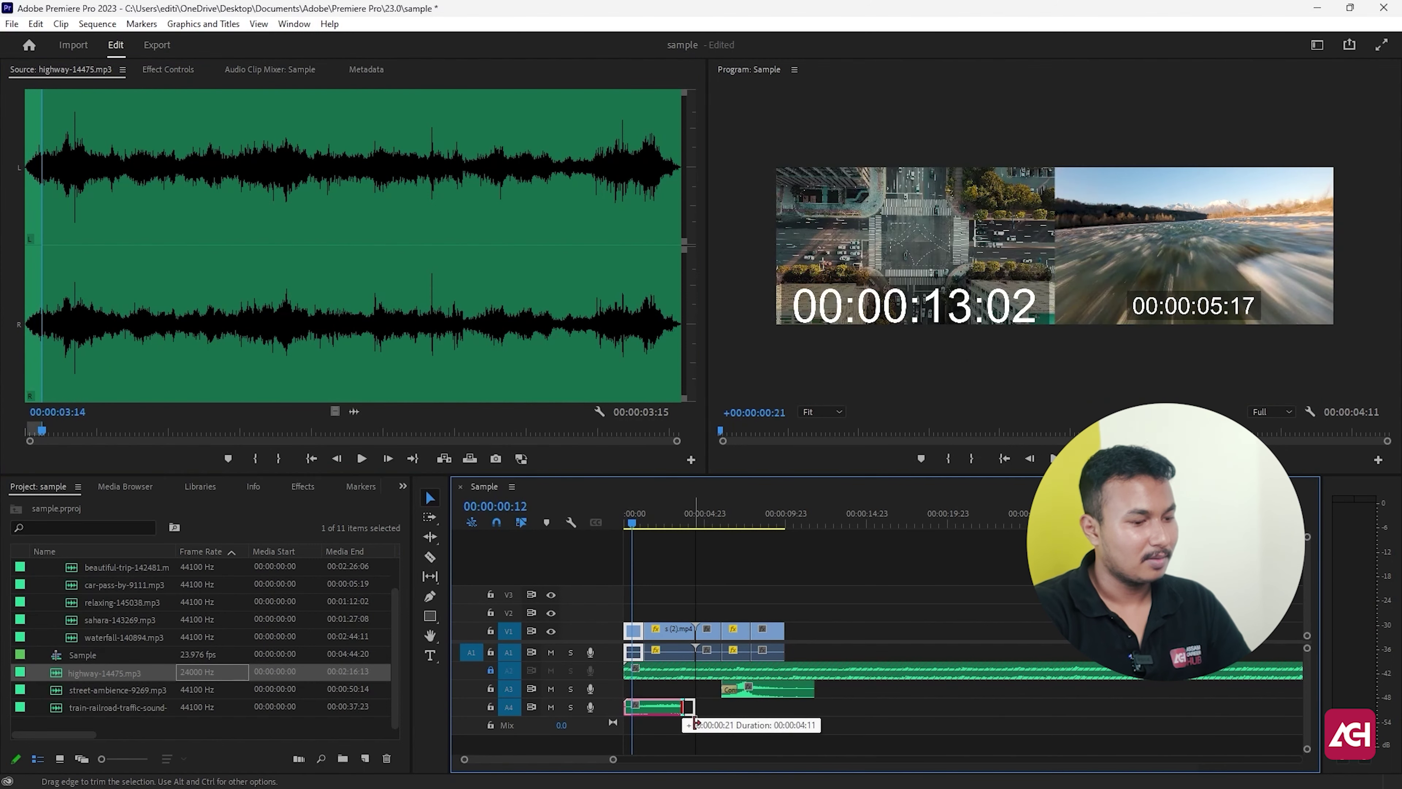
{"action": "left_click", "coordinate": [668, 709]}
Add a street-ambience-9269.mp3 excerpt ending at 00:00:09:04 on new track A5, trimmed shorter
{"action": "left_click", "coordinate": [140, 695]}
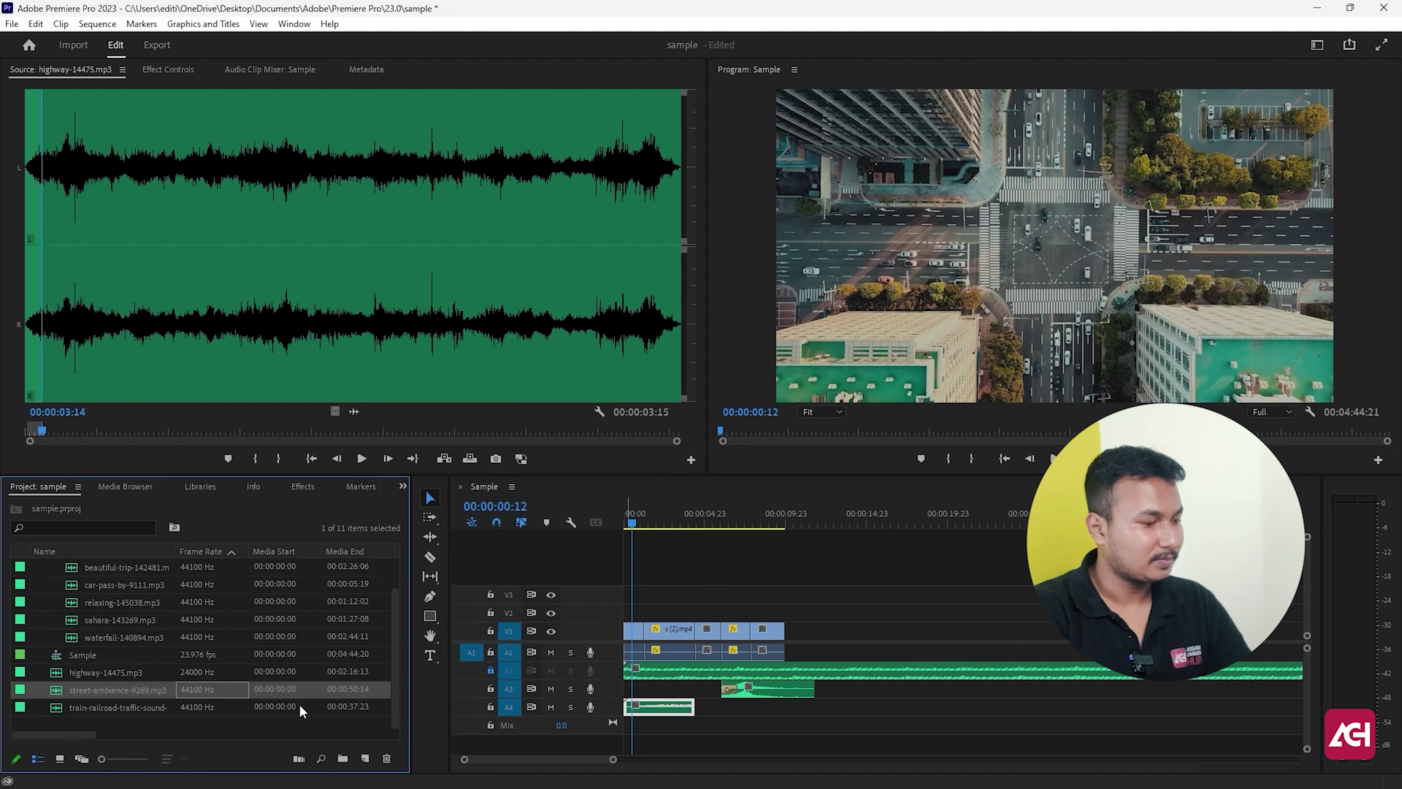
{"action": "left_click", "coordinate": [81, 691]}
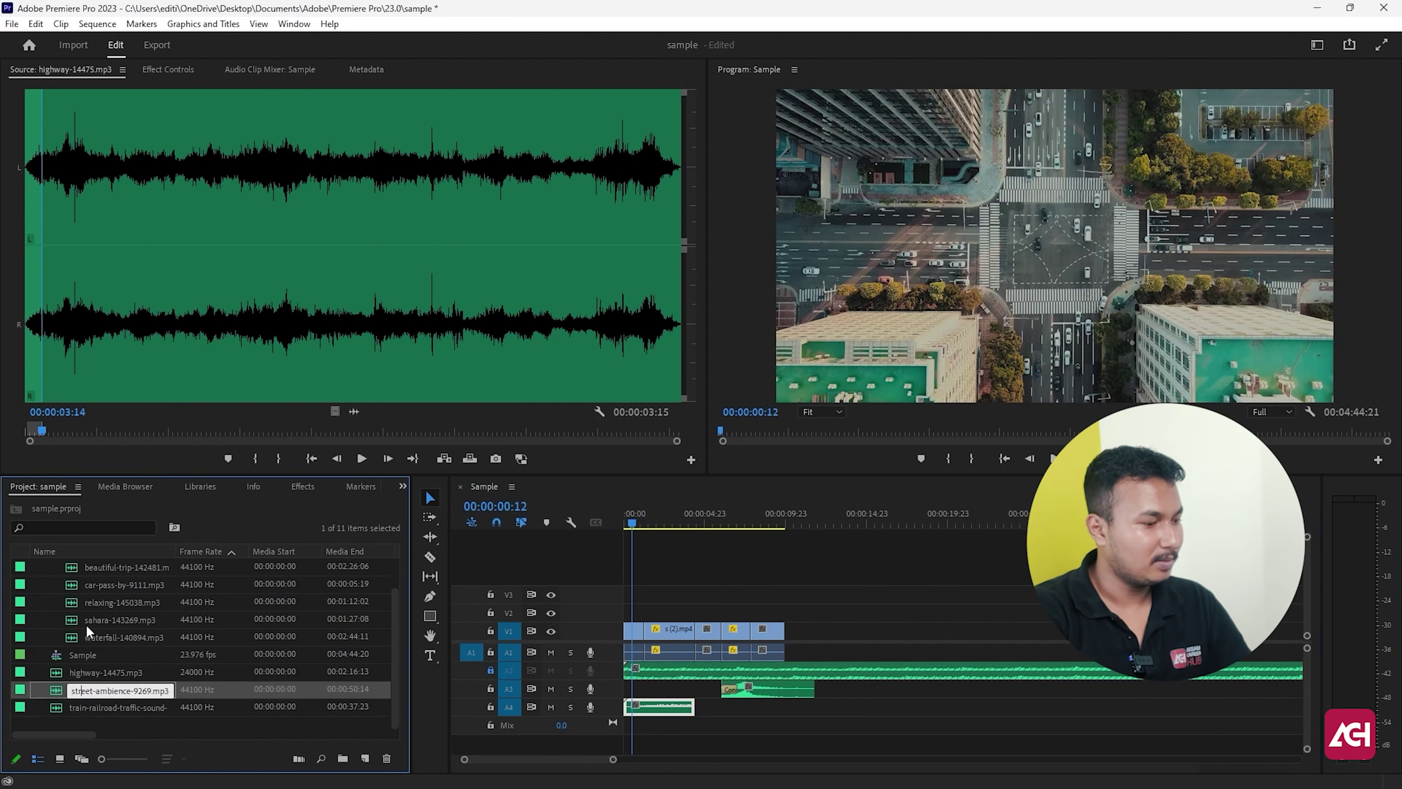
{"action": "double_click", "coordinate": [56, 690]}
{"action": "left_click", "coordinate": [104, 332]}
{"action": "left_click", "coordinate": [329, 350]}
{"action": "left_click", "coordinate": [361, 370]}
{"action": "key", "text": "space"}
{"action": "left_click", "coordinate": [563, 345]}
{"action": "left_click_drag", "start_coordinate": [90, 353], "coordinate": [143, 343]}
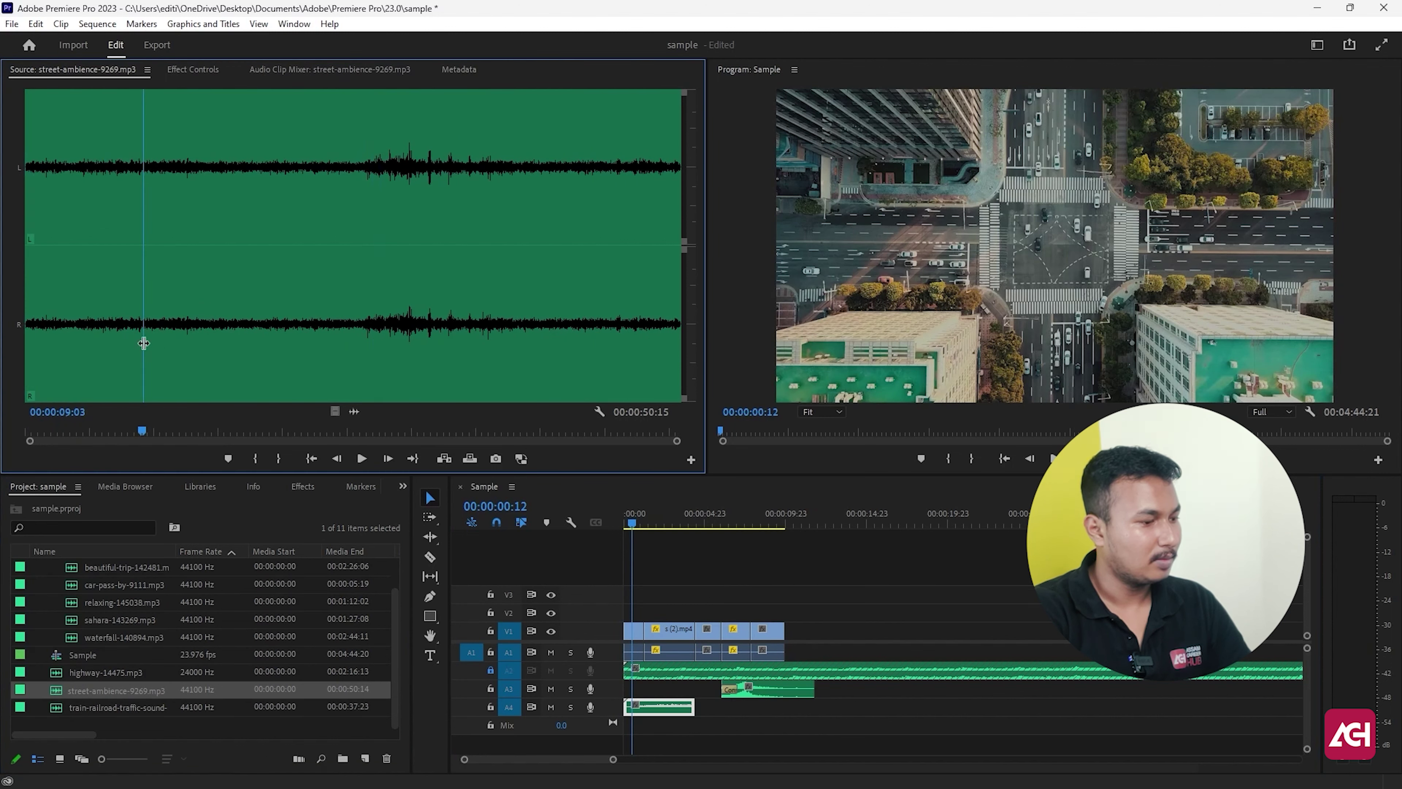
{"action": "left_click", "coordinate": [274, 456]}
{"action": "left_click_drag", "start_coordinate": [354, 413], "coordinate": [628, 728]}
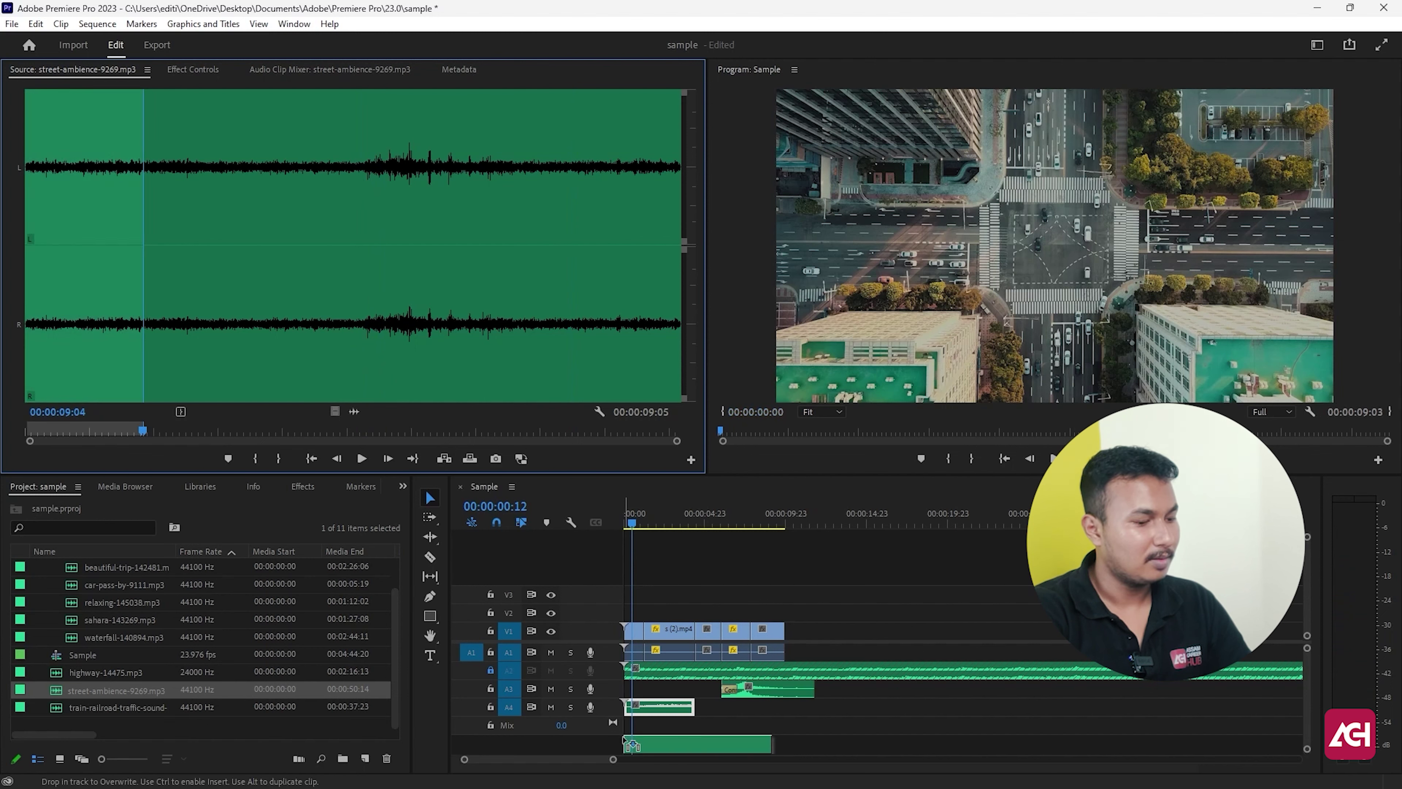
{"action": "left_click_drag", "start_coordinate": [770, 725], "coordinate": [695, 726]}
Place a train-railroad excerpt ending at 00:00:02:11 on new track A6
{"action": "double_click", "coordinate": [70, 711]}
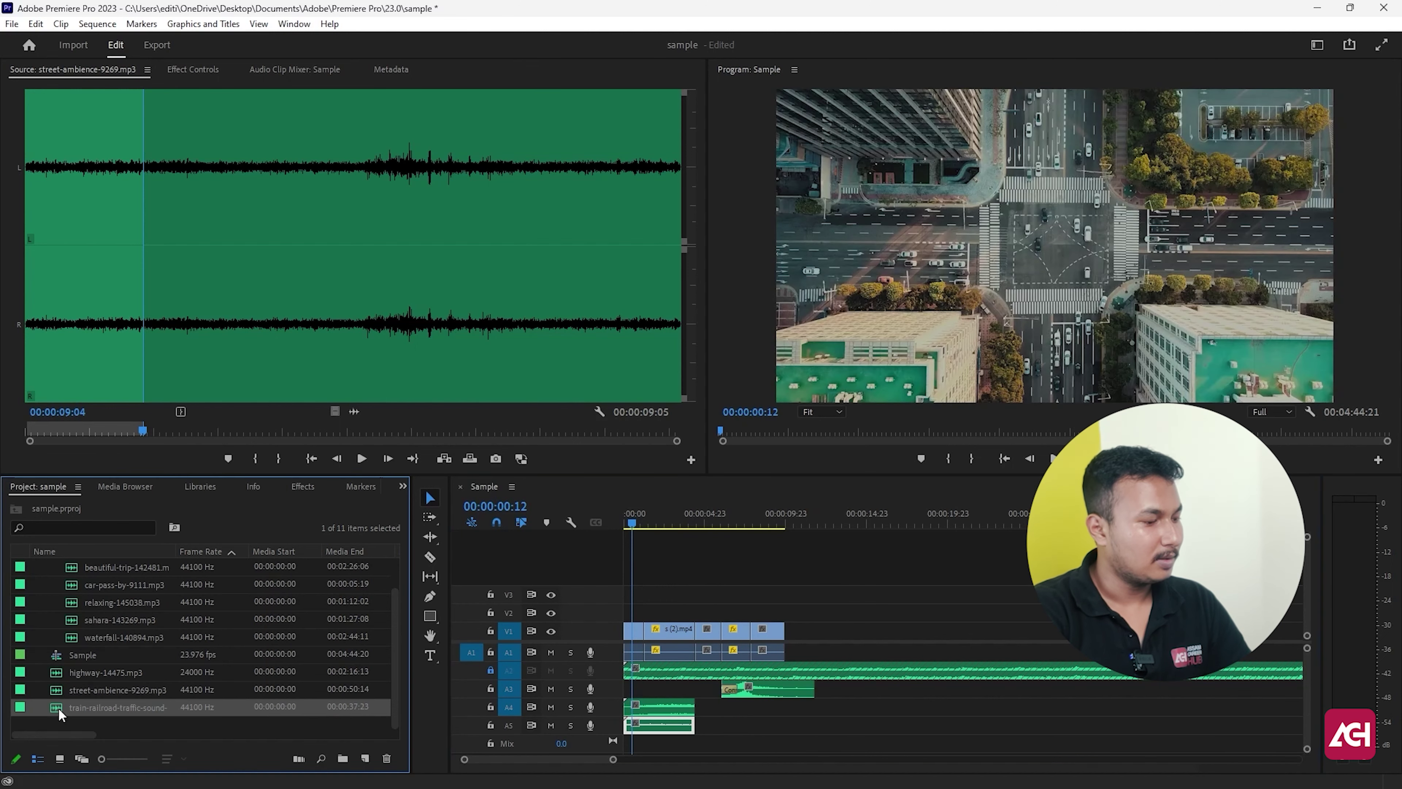
{"action": "key", "text": "space"}
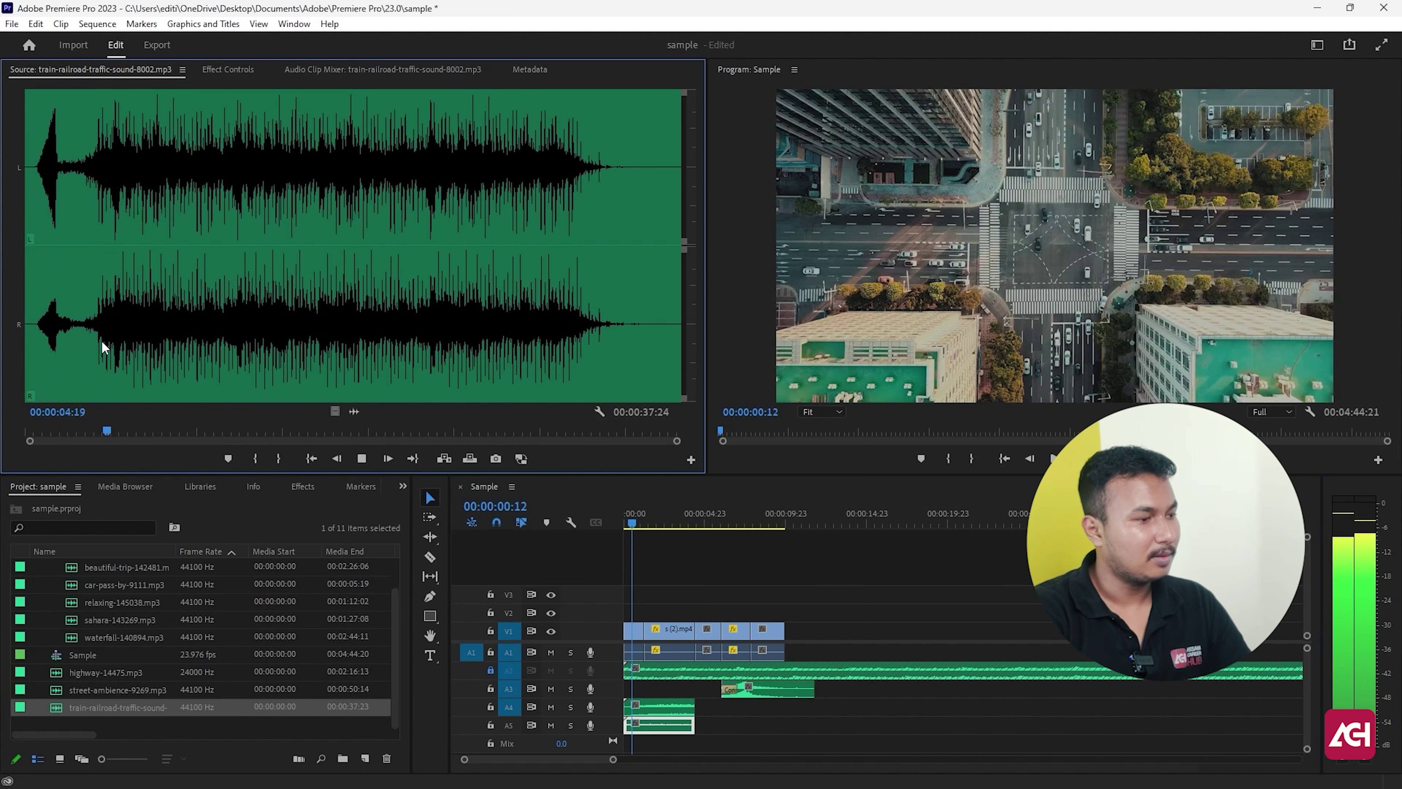
{"action": "left_click_drag", "start_coordinate": [74, 351], "coordinate": [16, 355]}
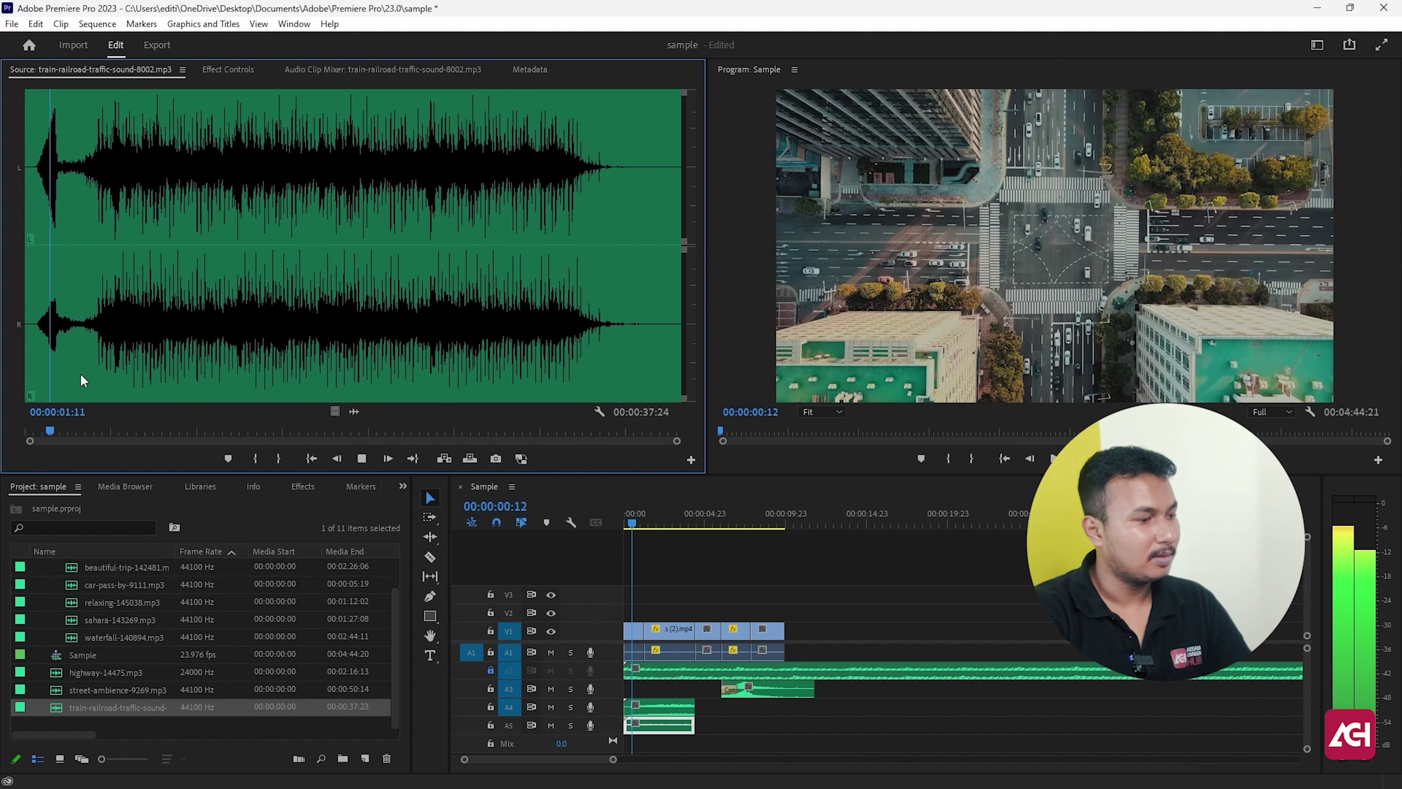
{"action": "left_click", "coordinate": [278, 458]}
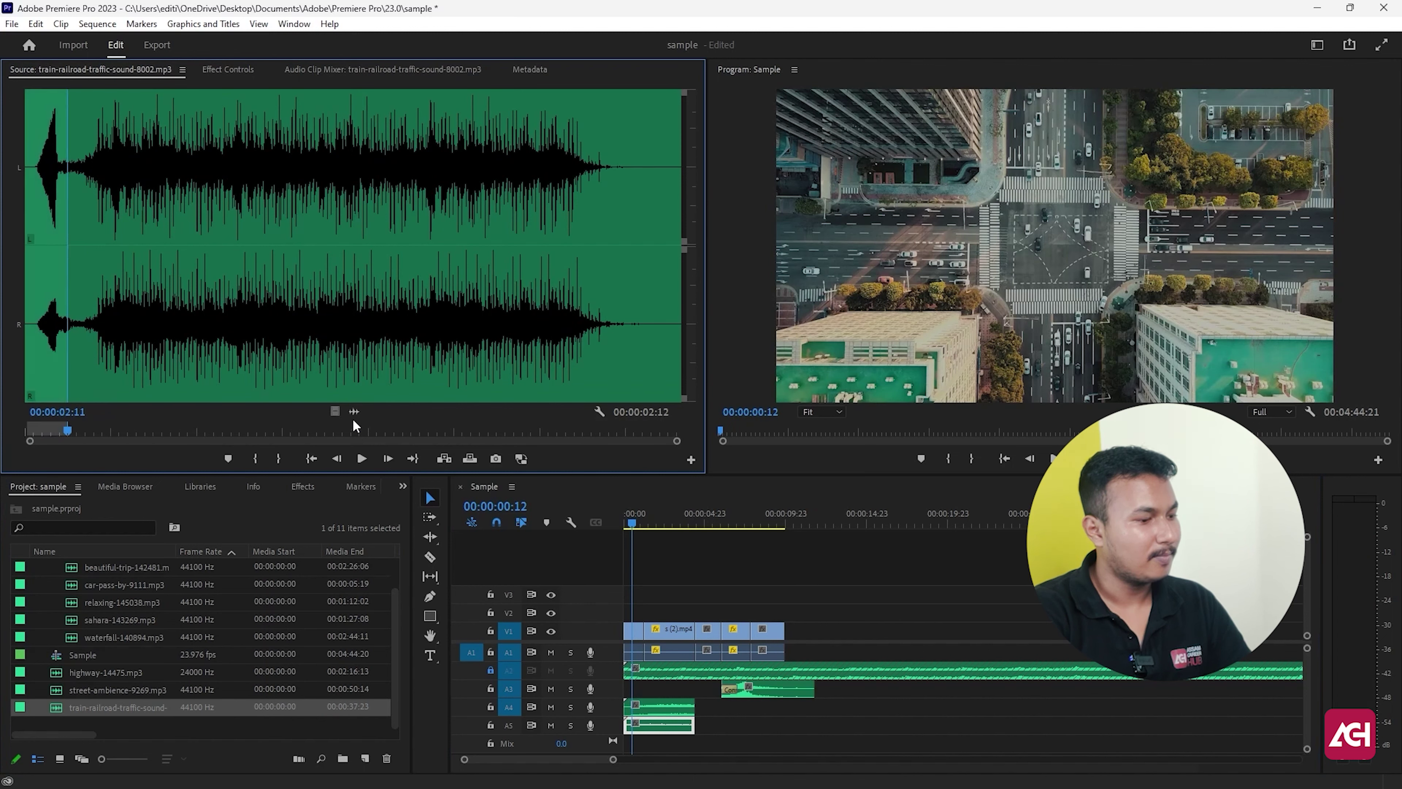
{"action": "mouse_move", "coordinate": [645, 743]}
{"action": "left_mouse_down"}
{"action": "mouse_move", "coordinate": [632, 754]}
{"action": "mouse_move", "coordinate": [647, 746]}
{"action": "left_mouse_up"}
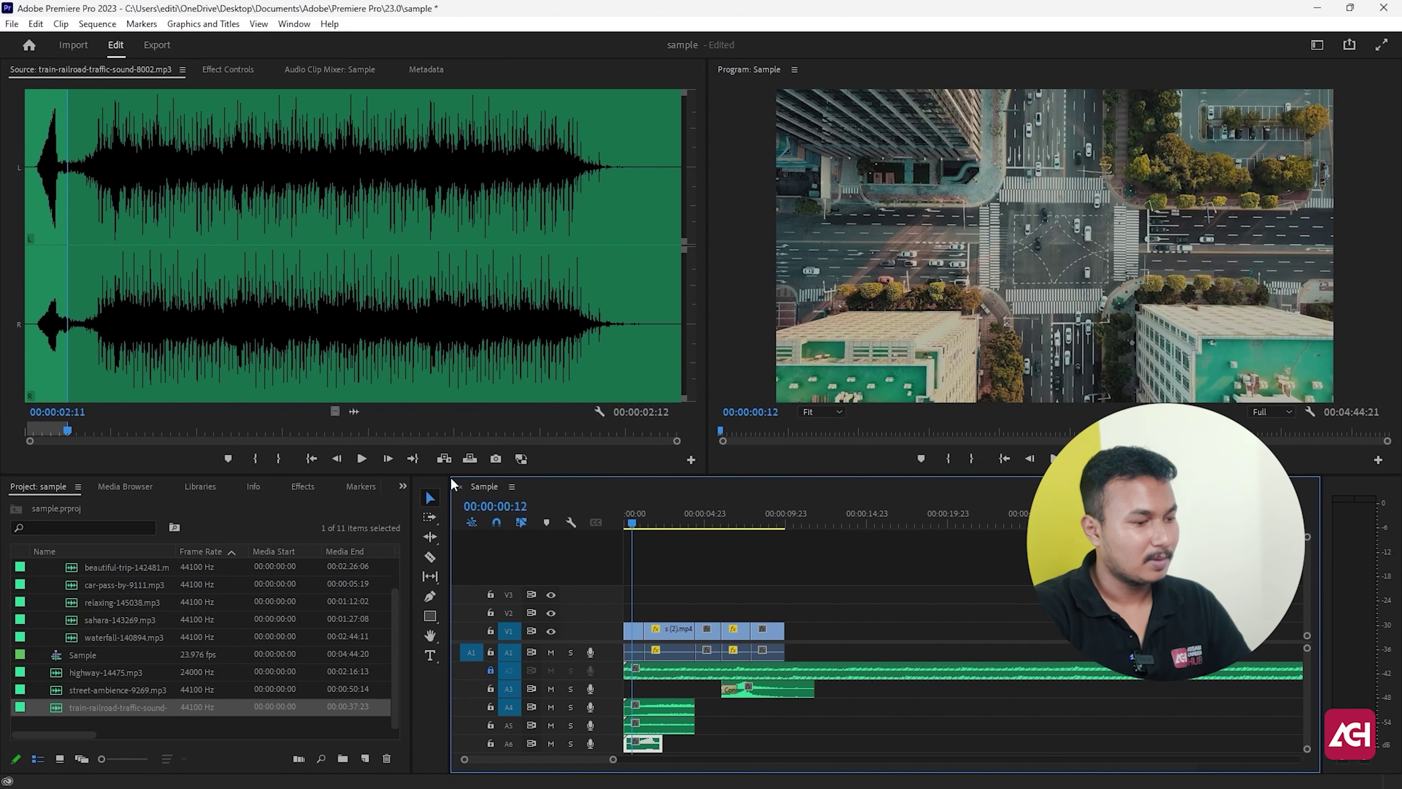
{"action": "mouse_move", "coordinate": [449, 474]}
{"action": "left_mouse_down"}
{"action": "mouse_move", "coordinate": [386, 439]}
{"action": "mouse_move", "coordinate": [382, 349]}
{"action": "left_mouse_up"}
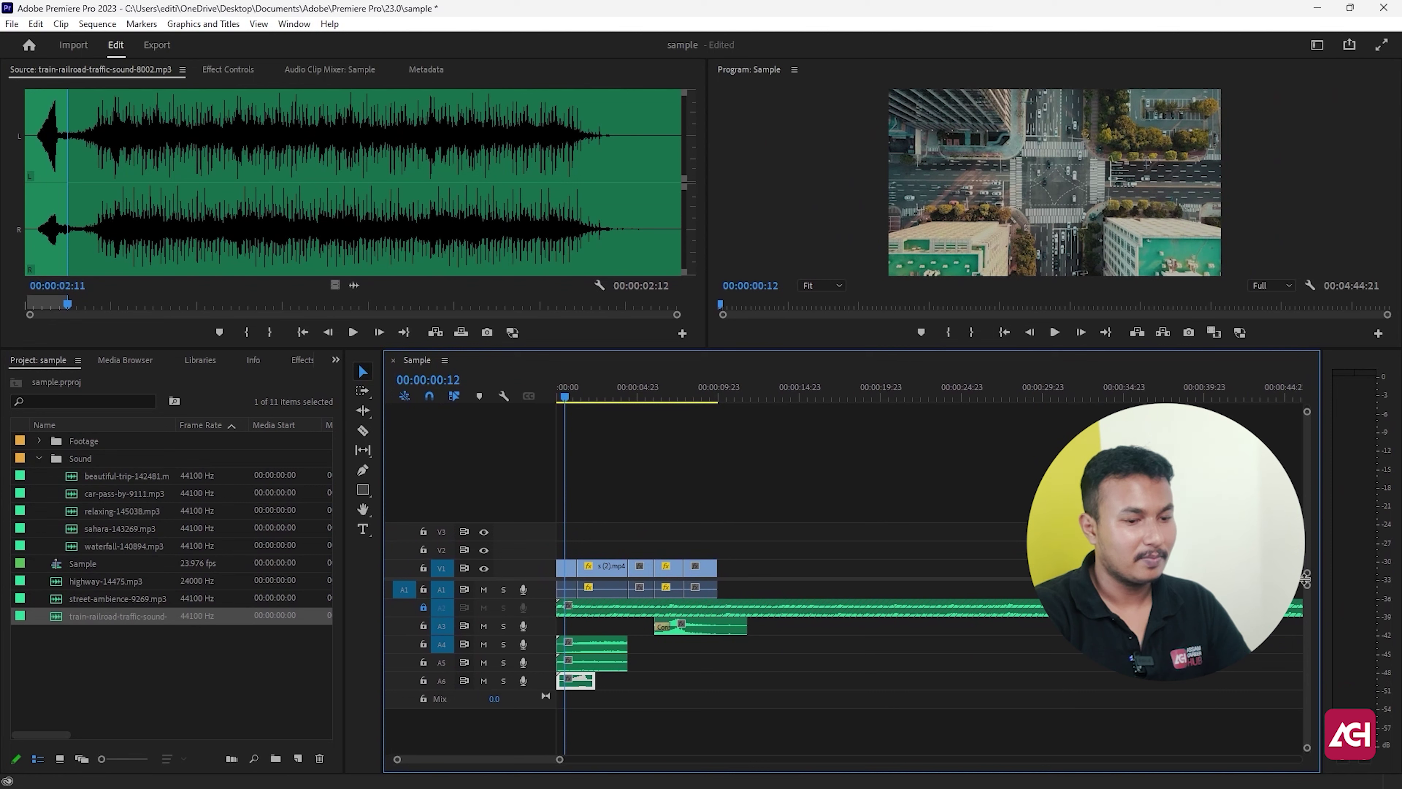
Enlarge the audio tracks and lower the A5 and A4 clip volumes, A4 to about -3.8 dB
{"action": "left_click_drag", "start_coordinate": [1301, 581], "coordinate": [1303, 534]}
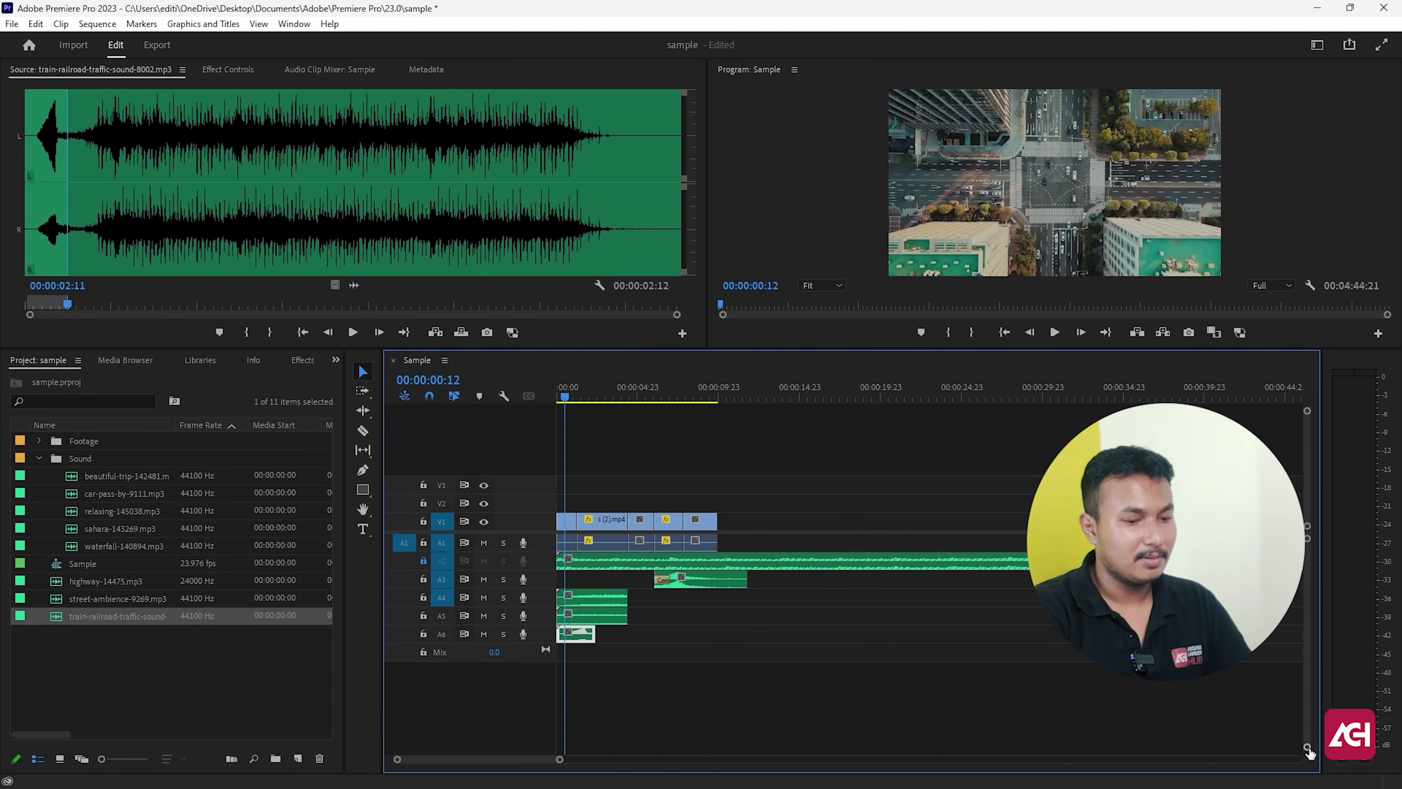
{"action": "left_click_drag", "start_coordinate": [1307, 748], "coordinate": [1307, 730]}
{"action": "scroll", "coordinate": [1309, 706], "scroll_direction": "down", "scroll_amount": 5}
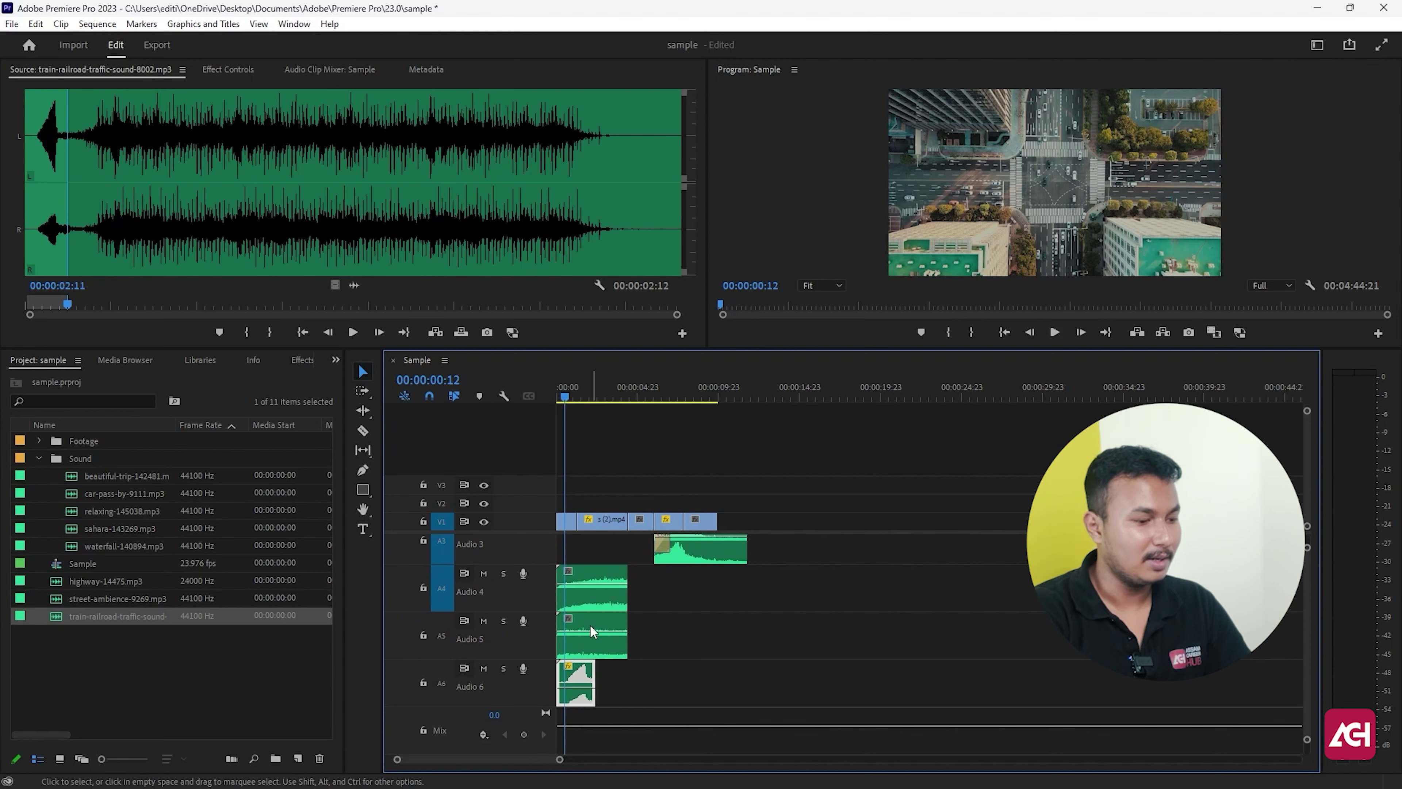
{"action": "left_click_drag", "start_coordinate": [591, 631], "coordinate": [593, 641]}
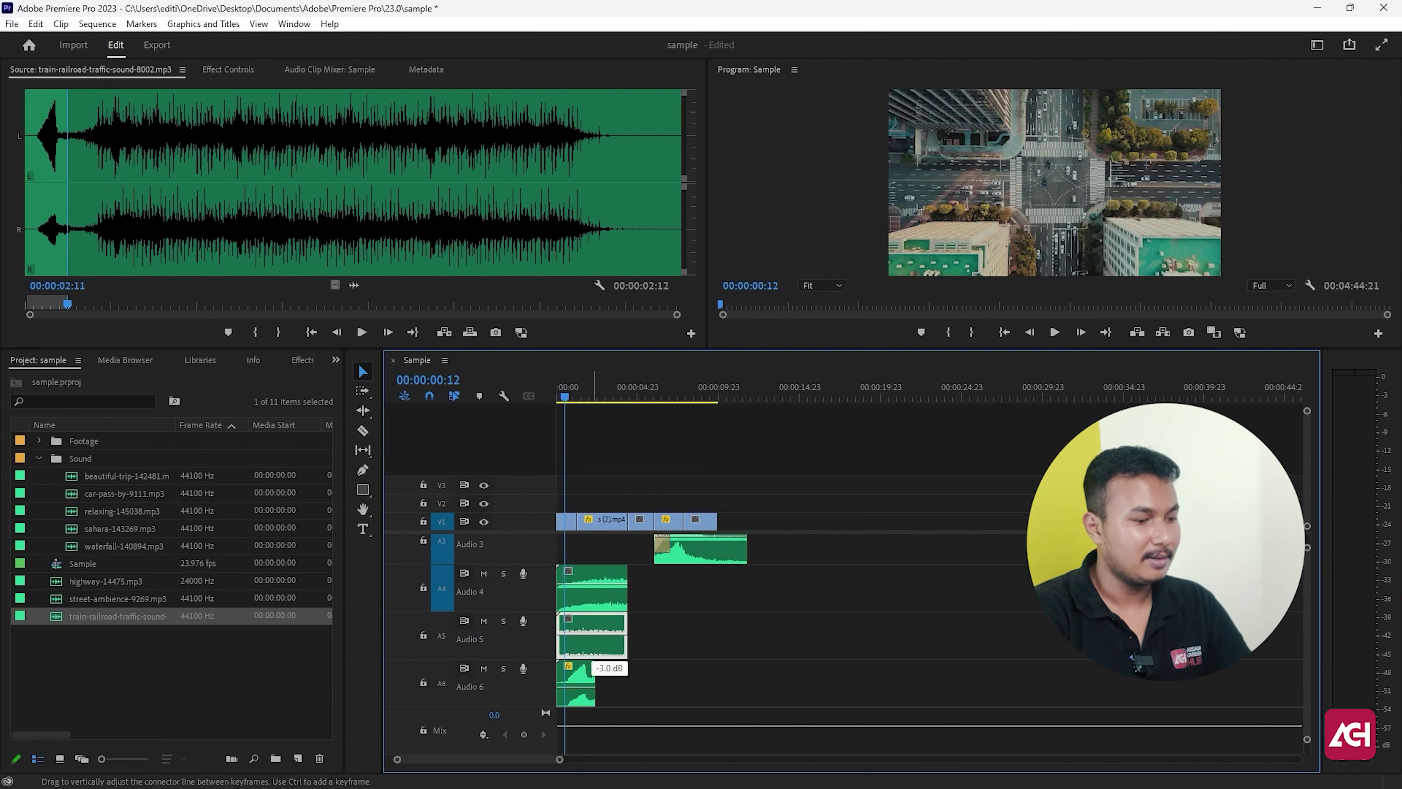
{"action": "left_click_drag", "start_coordinate": [591, 657], "coordinate": [592, 658]}
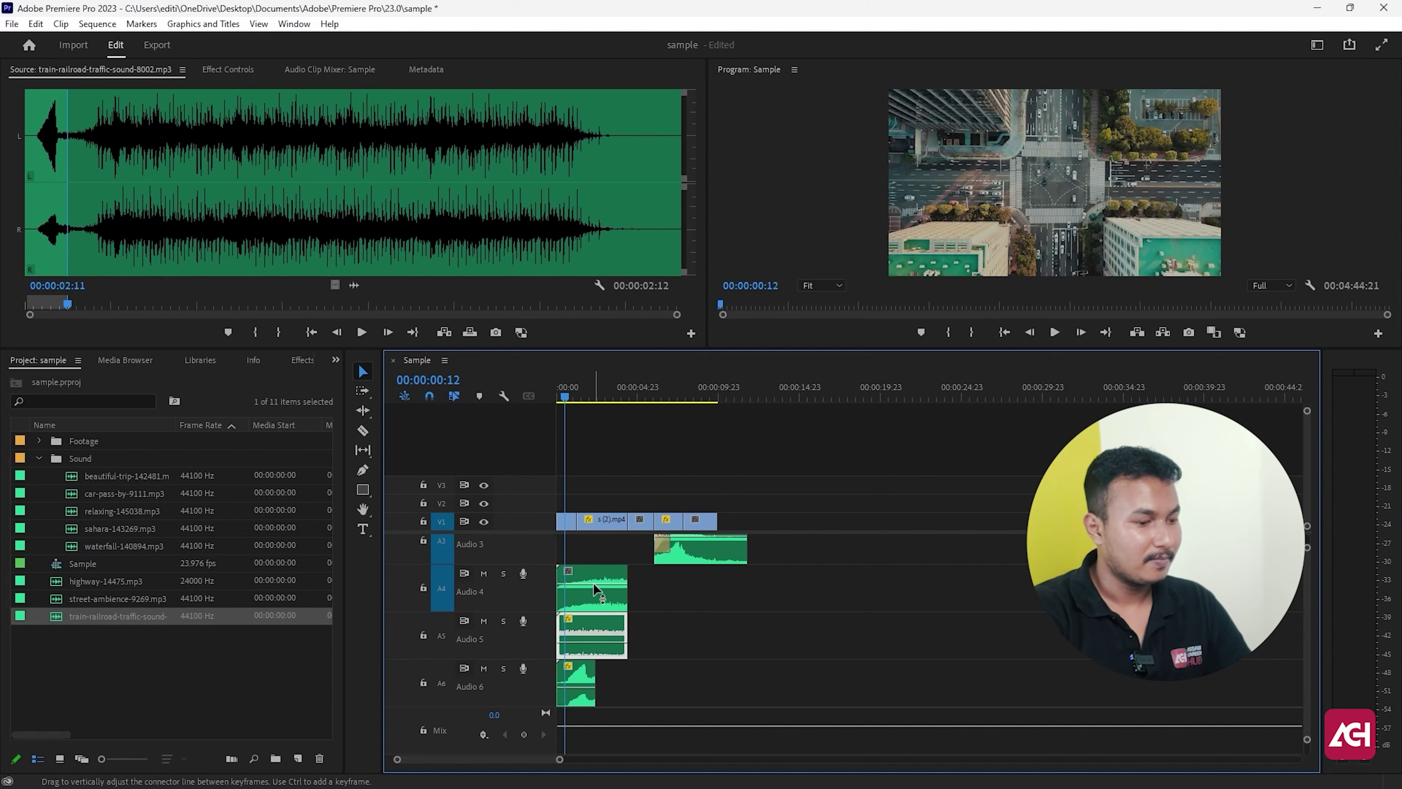
{"action": "left_click_drag", "start_coordinate": [594, 590], "coordinate": [597, 613]}
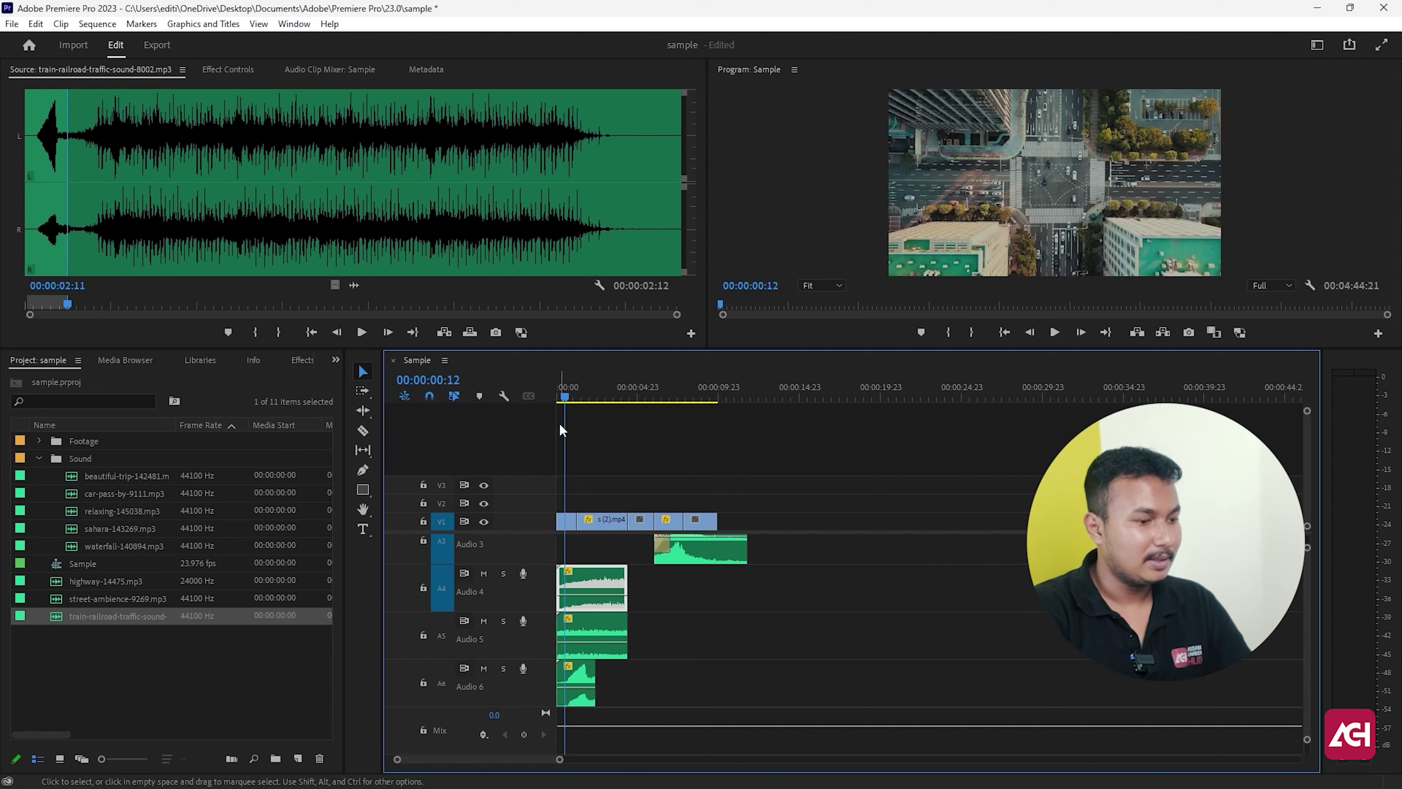
{"action": "left_click_drag", "start_coordinate": [564, 395], "coordinate": [548, 397]}
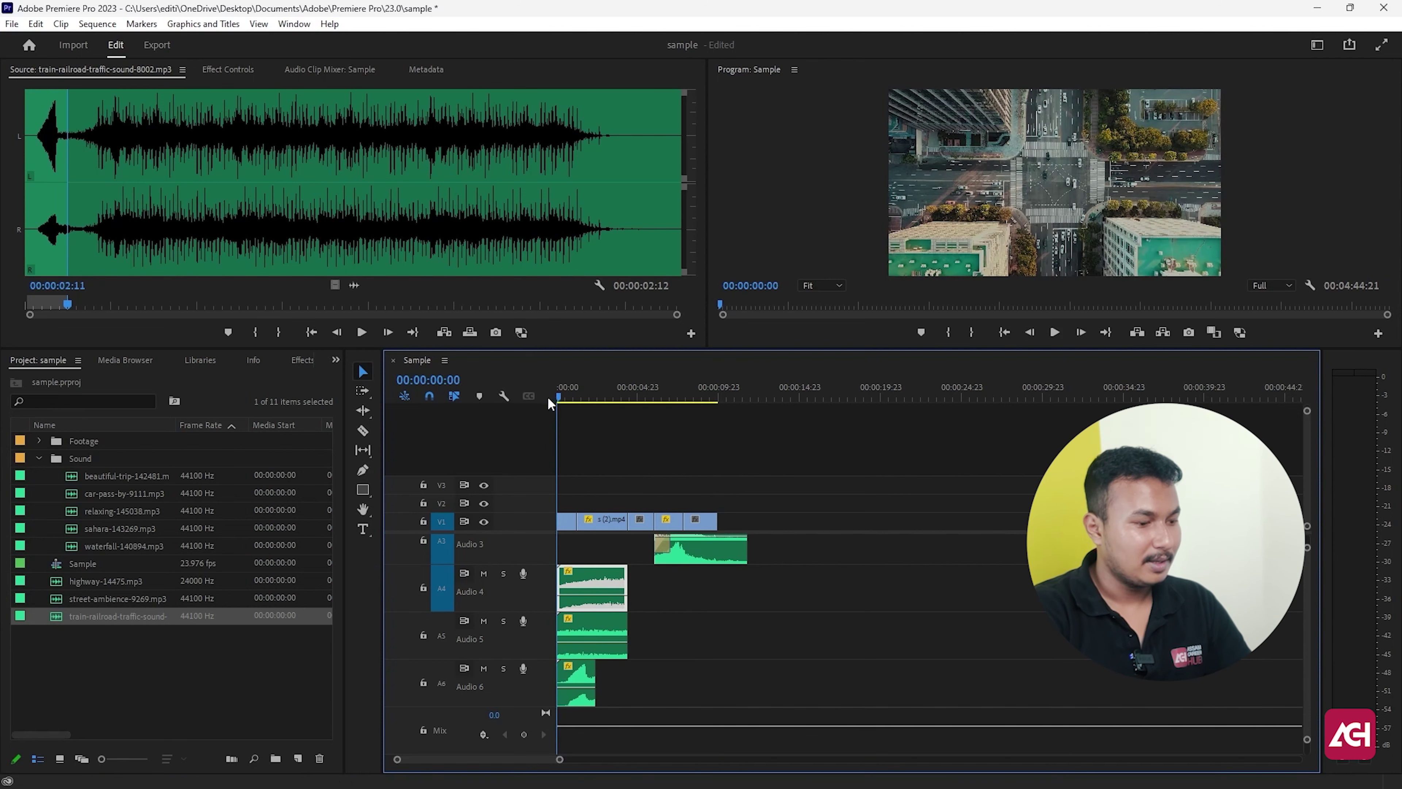
Add Pen-tool volume keyframes creating fade-ins on the A4, A5 and A6 (from -34.5 dB) clips
{"action": "key", "text": "p"}
{"action": "left_click", "coordinate": [577, 594]}
{"action": "left_click_drag", "start_coordinate": [559, 594], "coordinate": [561, 607]}
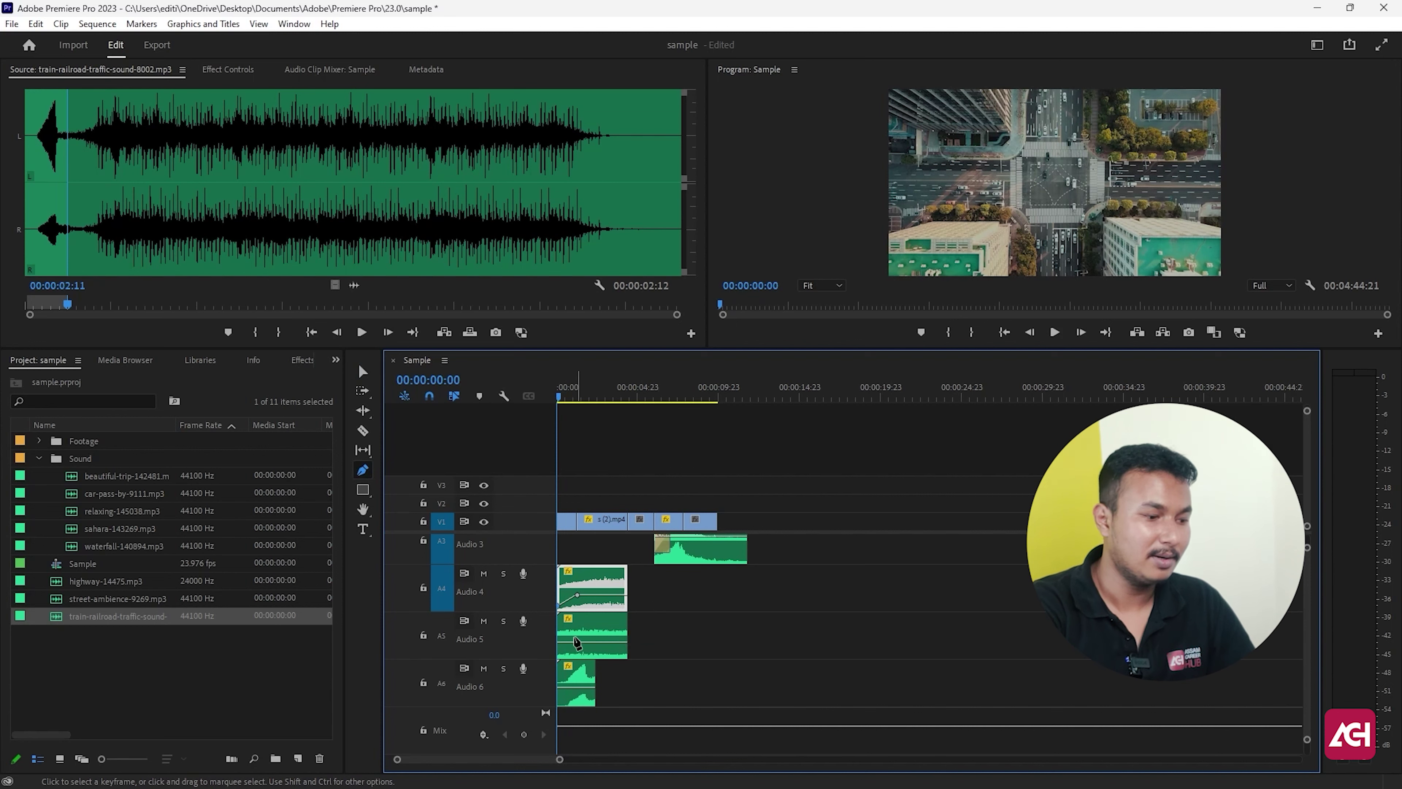
{"action": "left_click", "coordinate": [582, 642]}
{"action": "left_click_drag", "start_coordinate": [560, 642], "coordinate": [561, 655]}
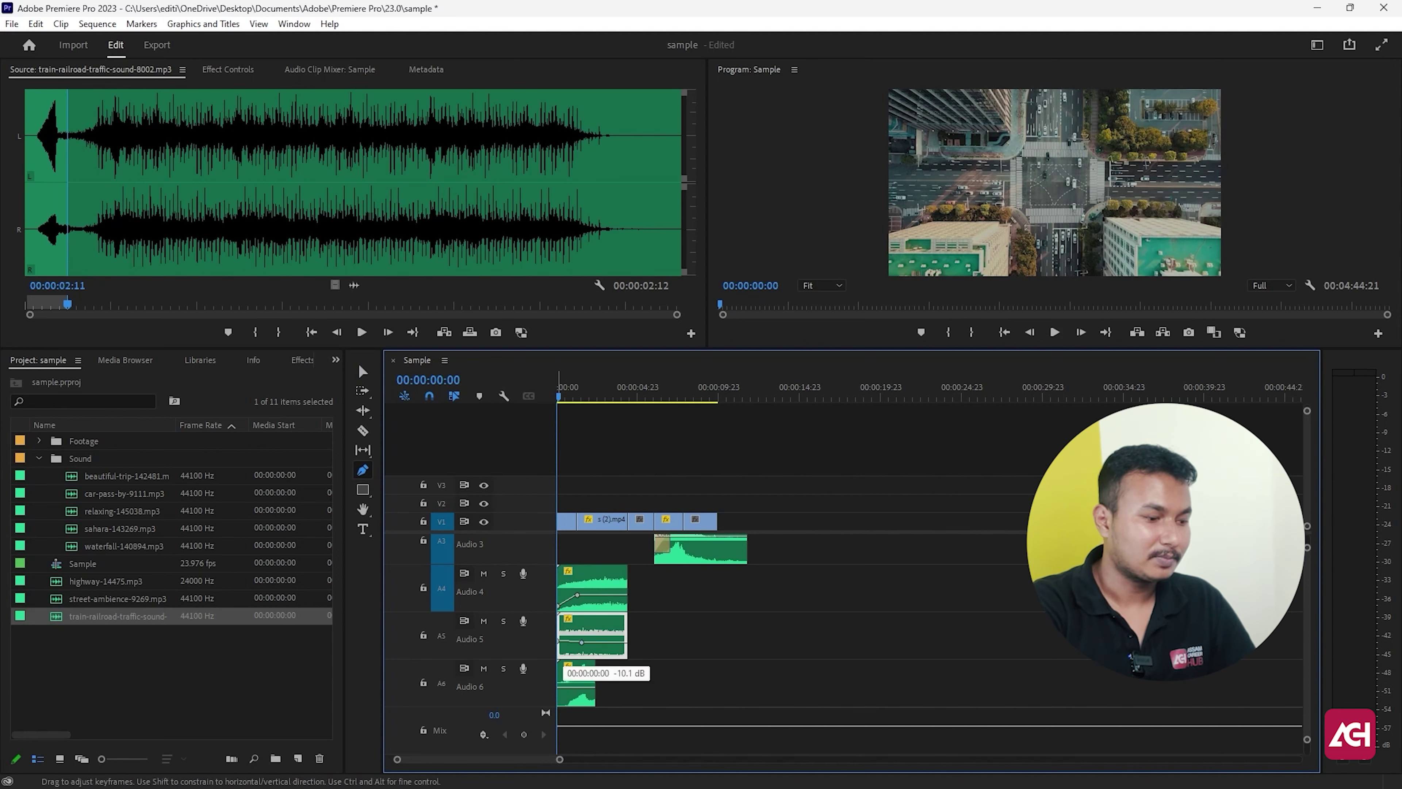
{"action": "left_click_drag", "start_coordinate": [582, 691], "coordinate": [583, 688]}
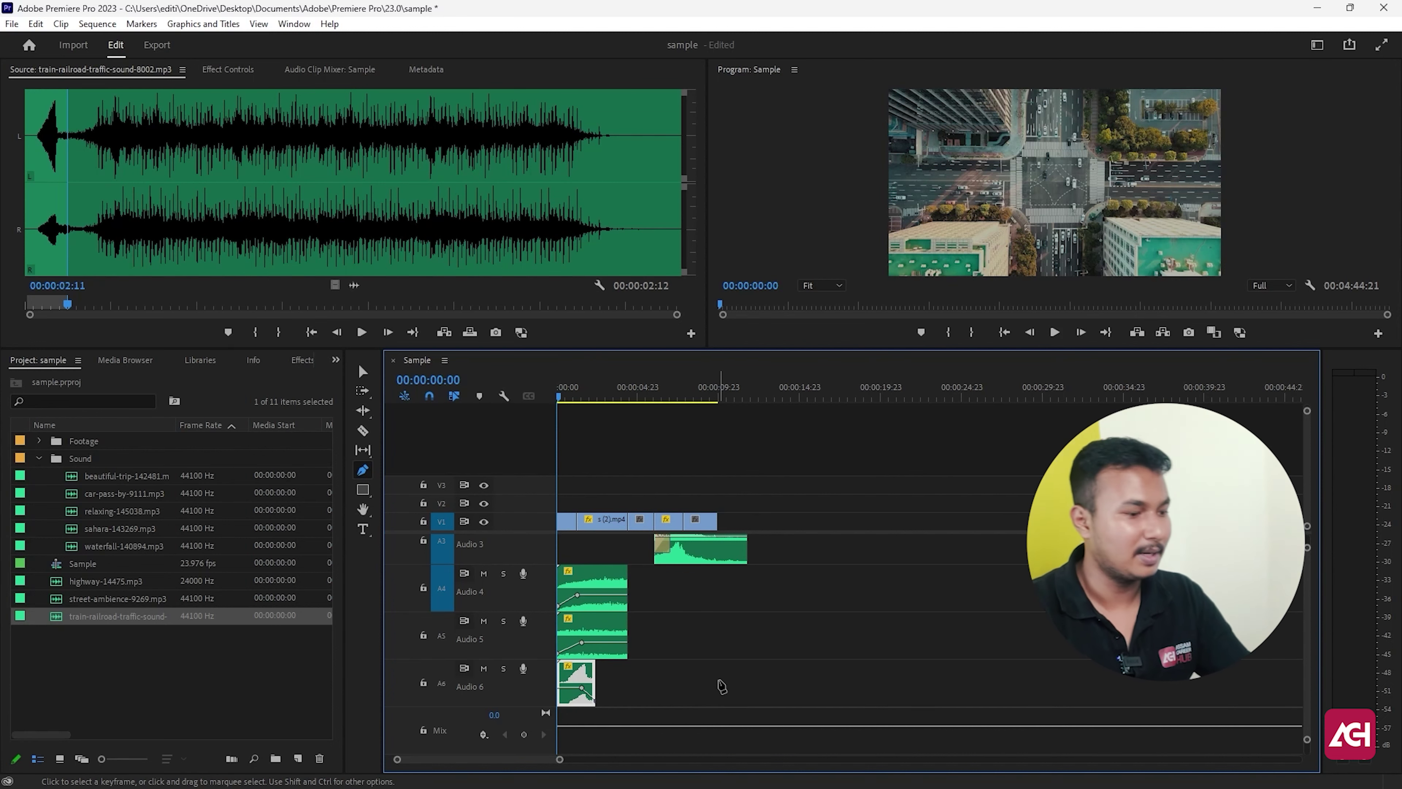
{"action": "key", "text": "v"}
{"action": "key", "text": "="}
{"action": "key", "text": "space"}
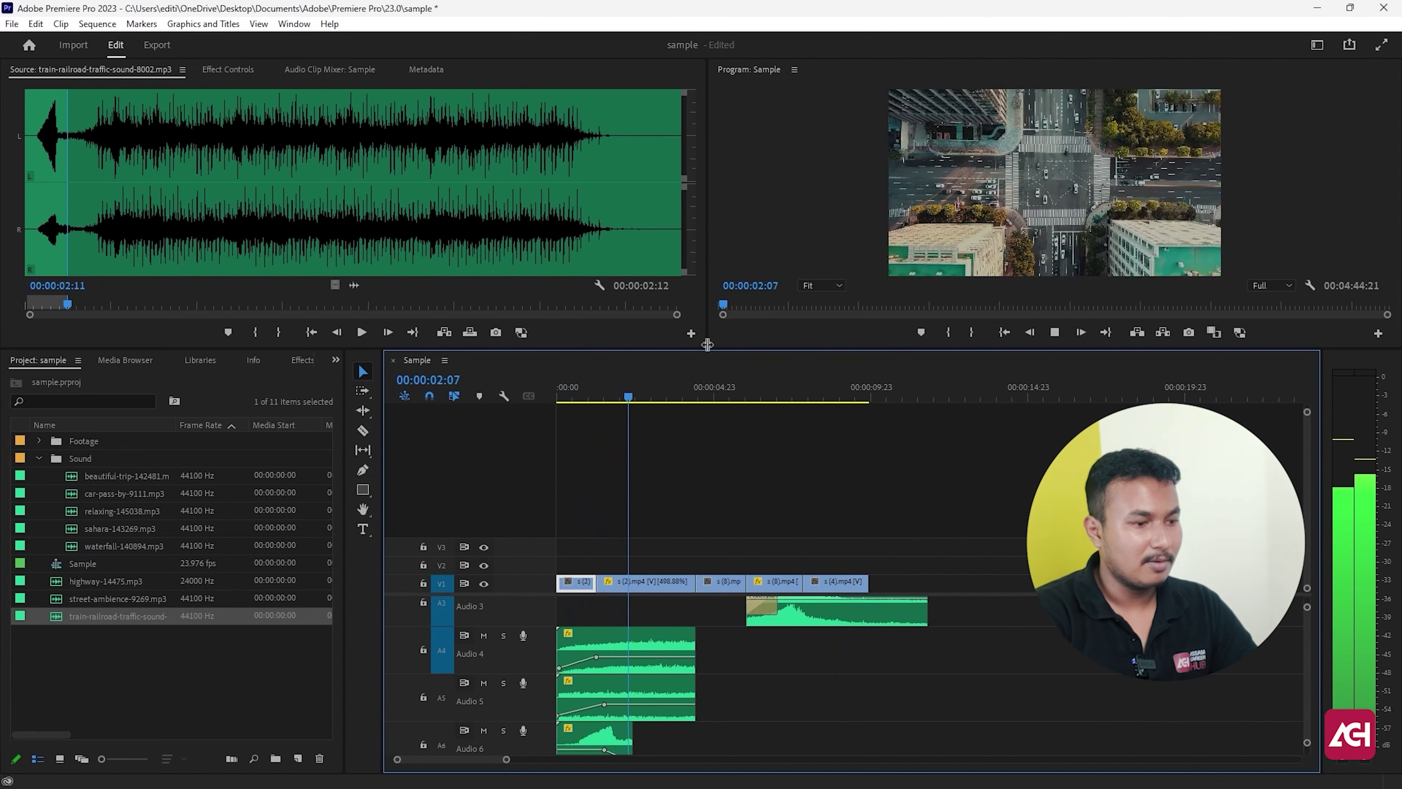
Enlarge the program monitor, play the Sample sequence to its end, and zoom the timeline out
{"action": "mouse_move", "coordinate": [706, 347]}
{"action": "left_mouse_down"}
{"action": "mouse_move", "coordinate": [578, 457]}
{"action": "mouse_move", "coordinate": [378, 467]}
{"action": "left_mouse_up"}
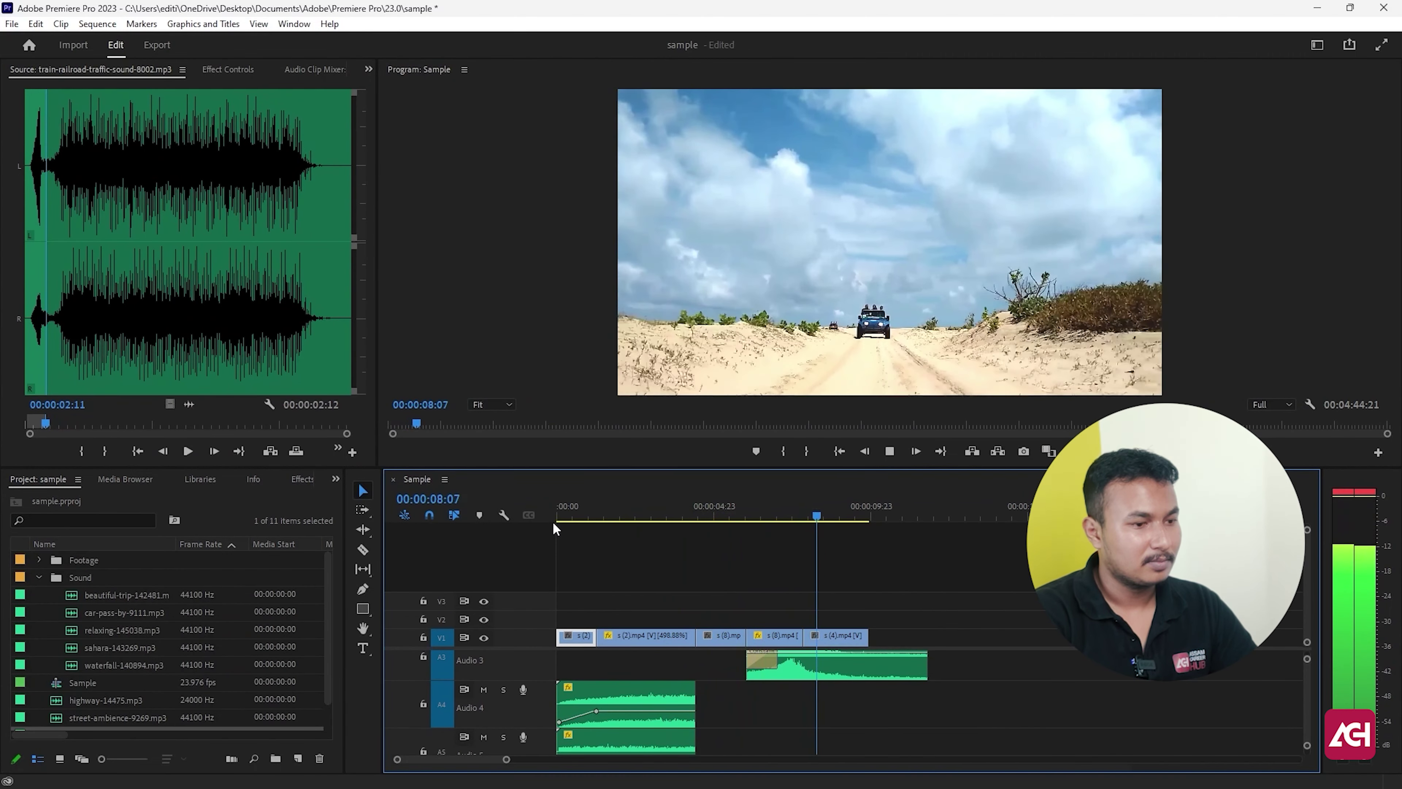
{"action": "left_click", "coordinate": [836, 635]}
{"action": "left_click", "coordinate": [889, 677]}
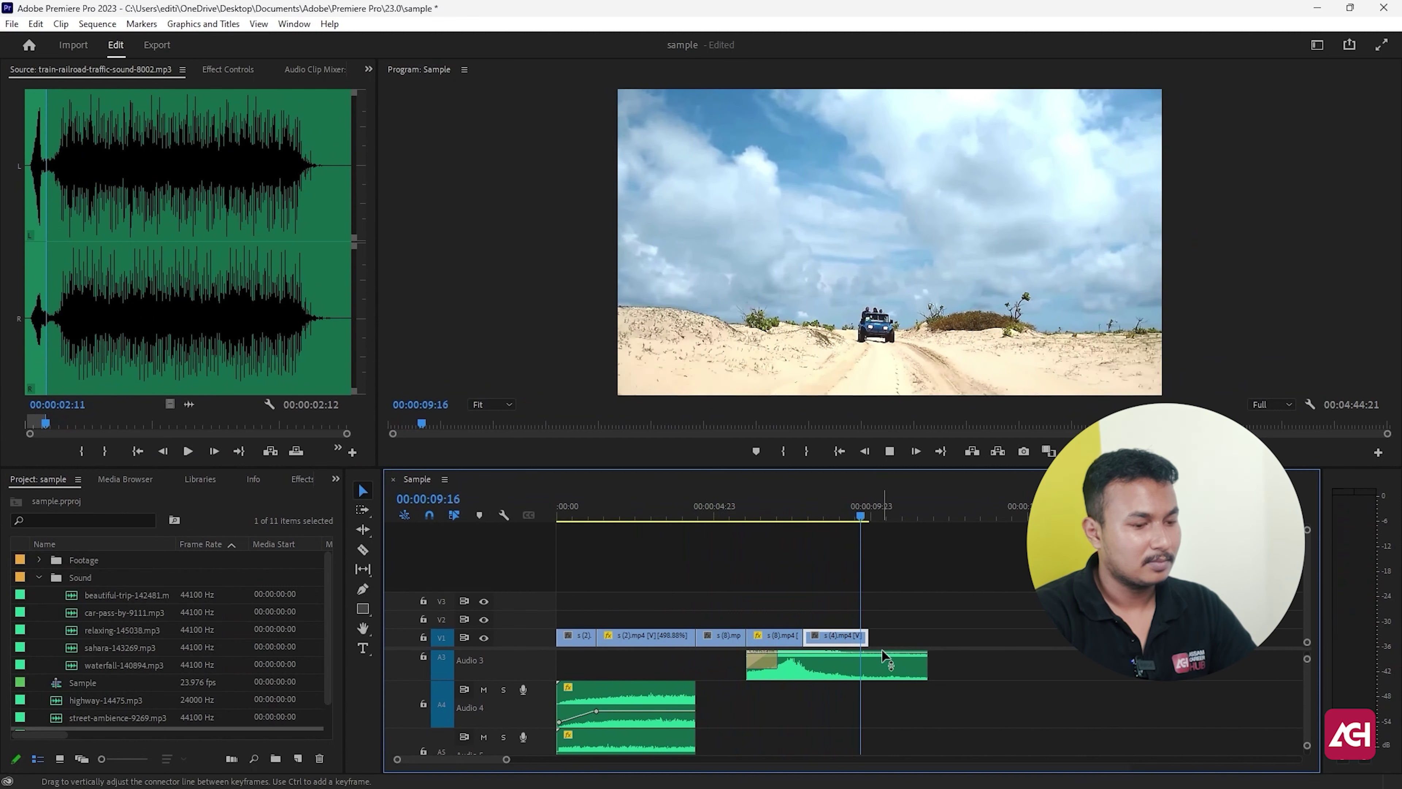
{"action": "left_click", "coordinate": [862, 637]}
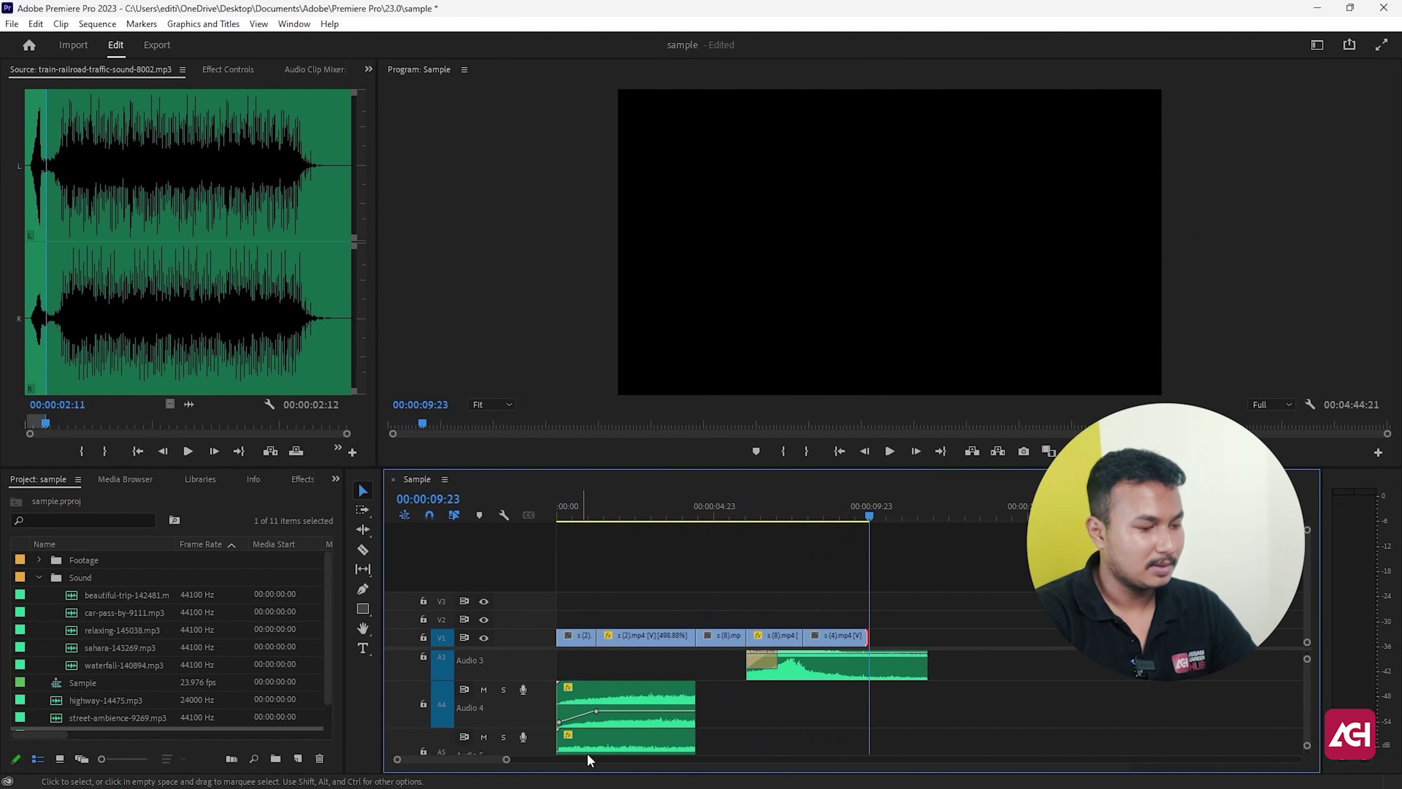
{"action": "left_click_drag", "start_coordinate": [506, 759], "coordinate": [825, 760]}
Split the forest-road section from s (9).mp4 and move it right after the jeep clip
{"action": "left_click", "coordinate": [899, 516]}
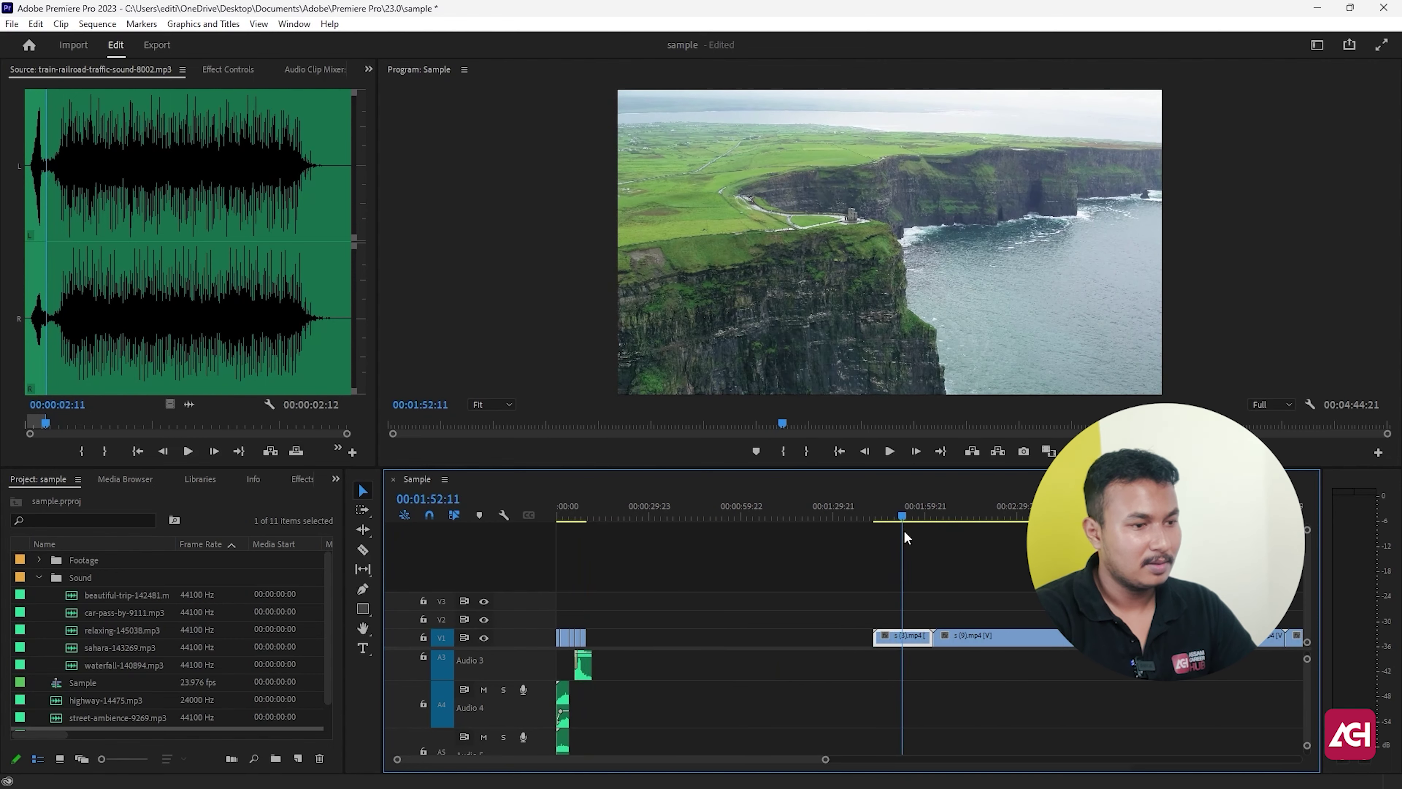
{"action": "left_click_drag", "start_coordinate": [905, 536], "coordinate": [963, 577]}
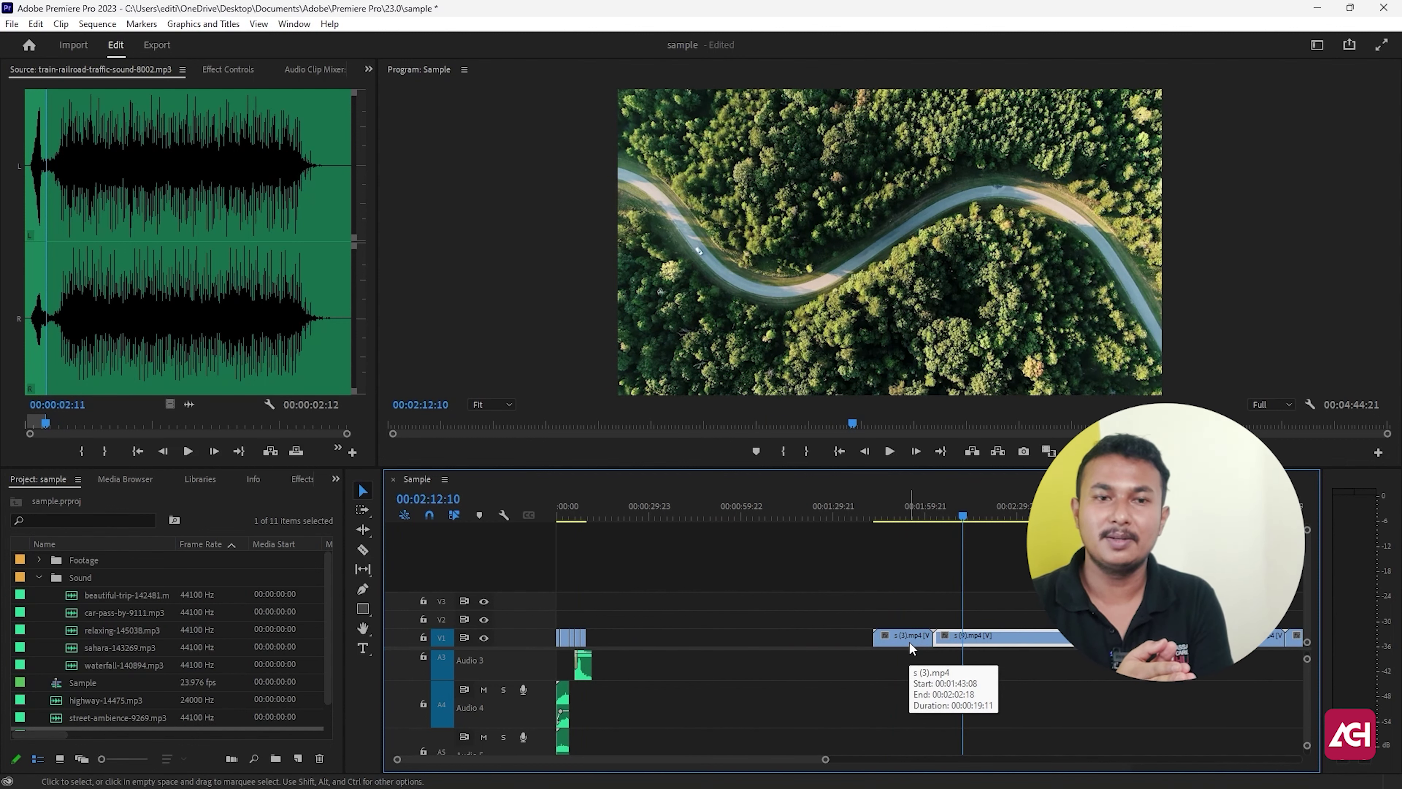
{"action": "key", "text": "ctrl+k"}
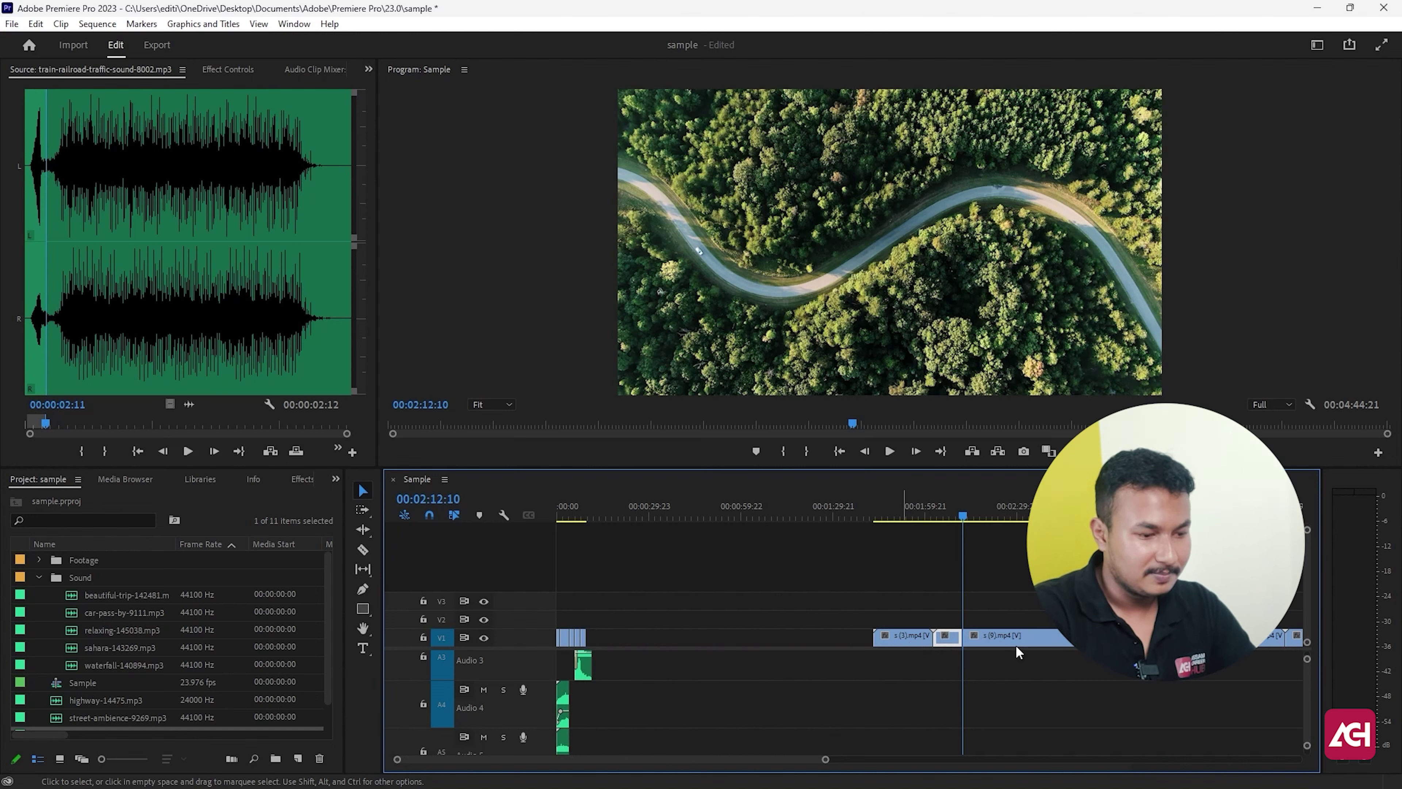
{"action": "left_click_drag", "start_coordinate": [1006, 655], "coordinate": [630, 641]}
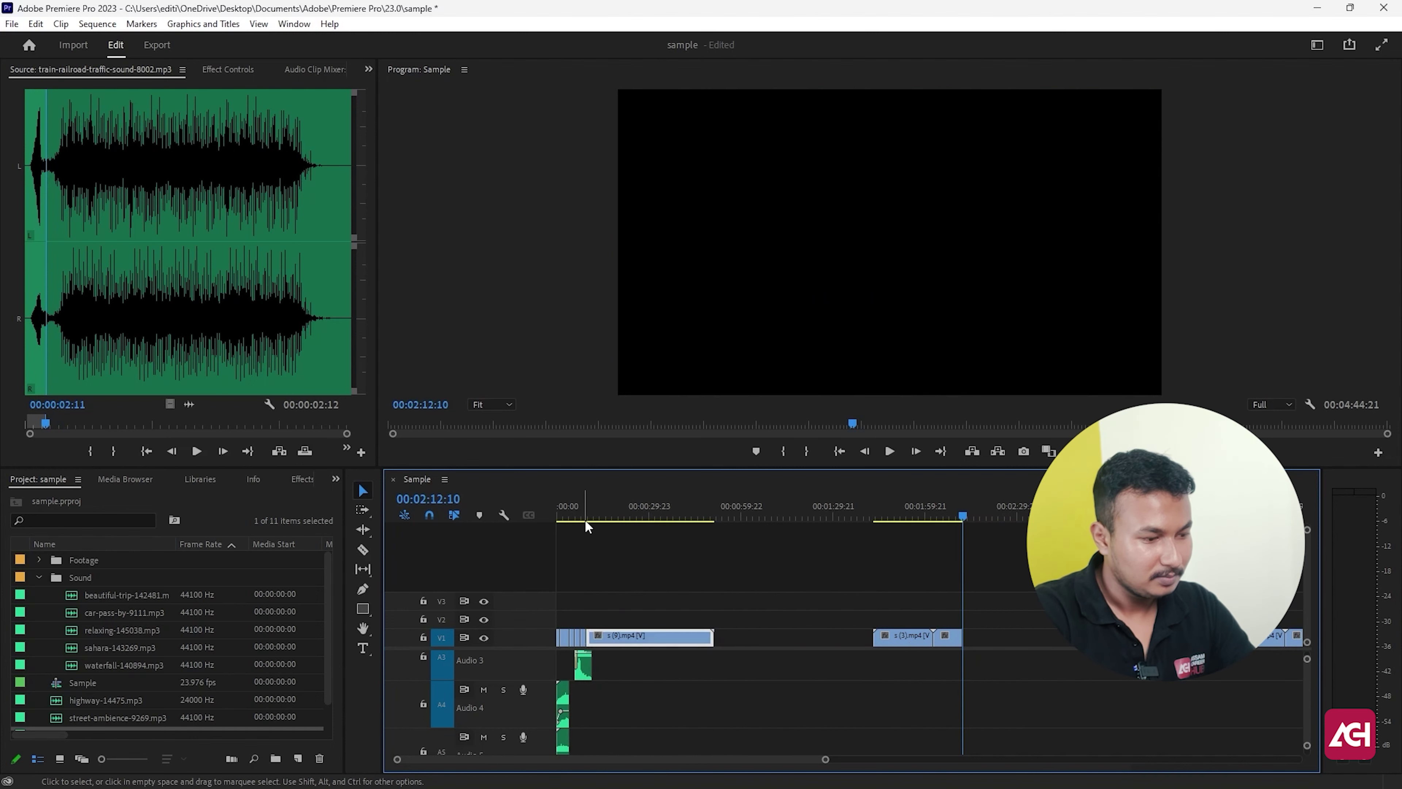
{"action": "left_click", "coordinate": [585, 520]}
{"action": "key", "text": "space"}
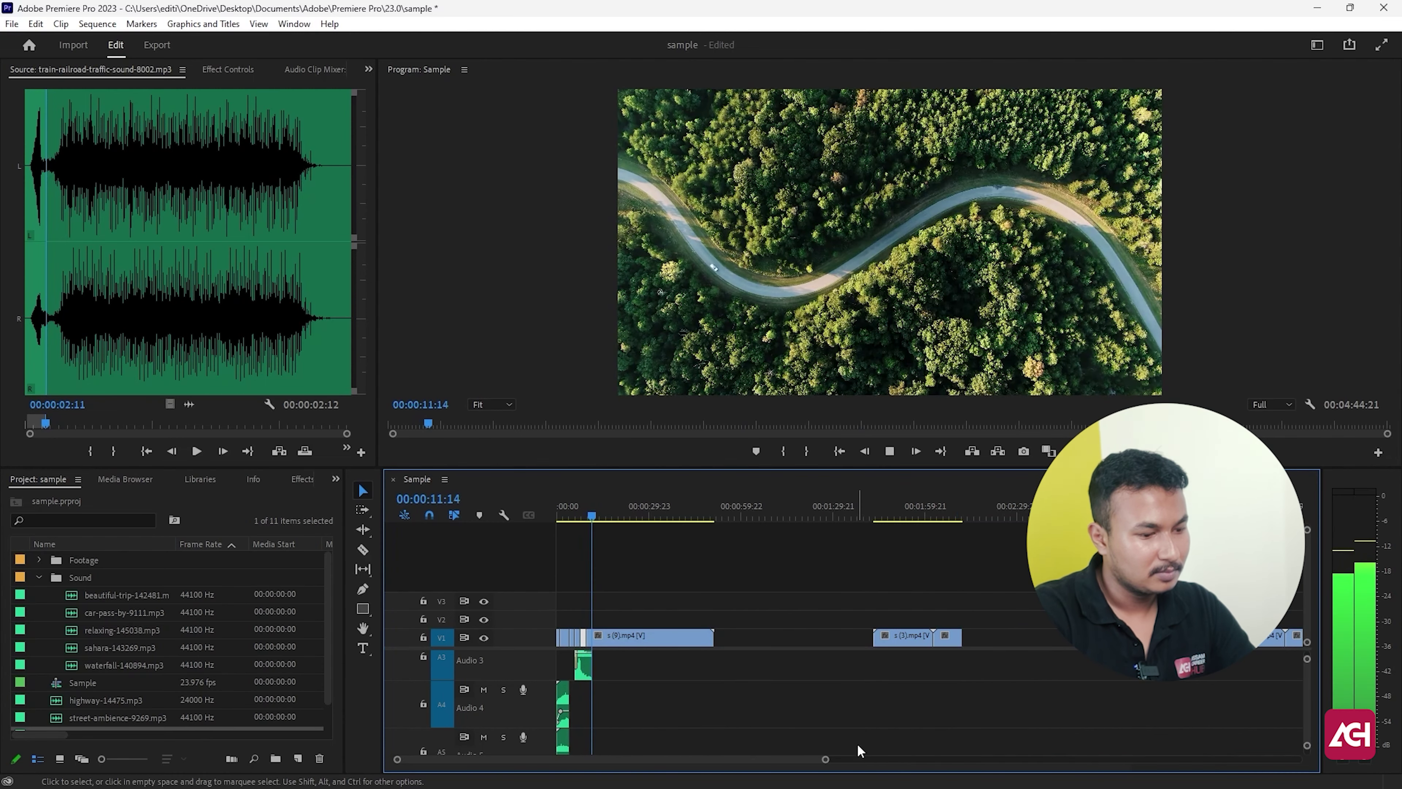
{"action": "key", "text": "space"}
Shorten the forest-road clip so the video ends around 00:00:13 and review it
{"action": "left_click_drag", "start_coordinate": [825, 759], "coordinate": [597, 759]}
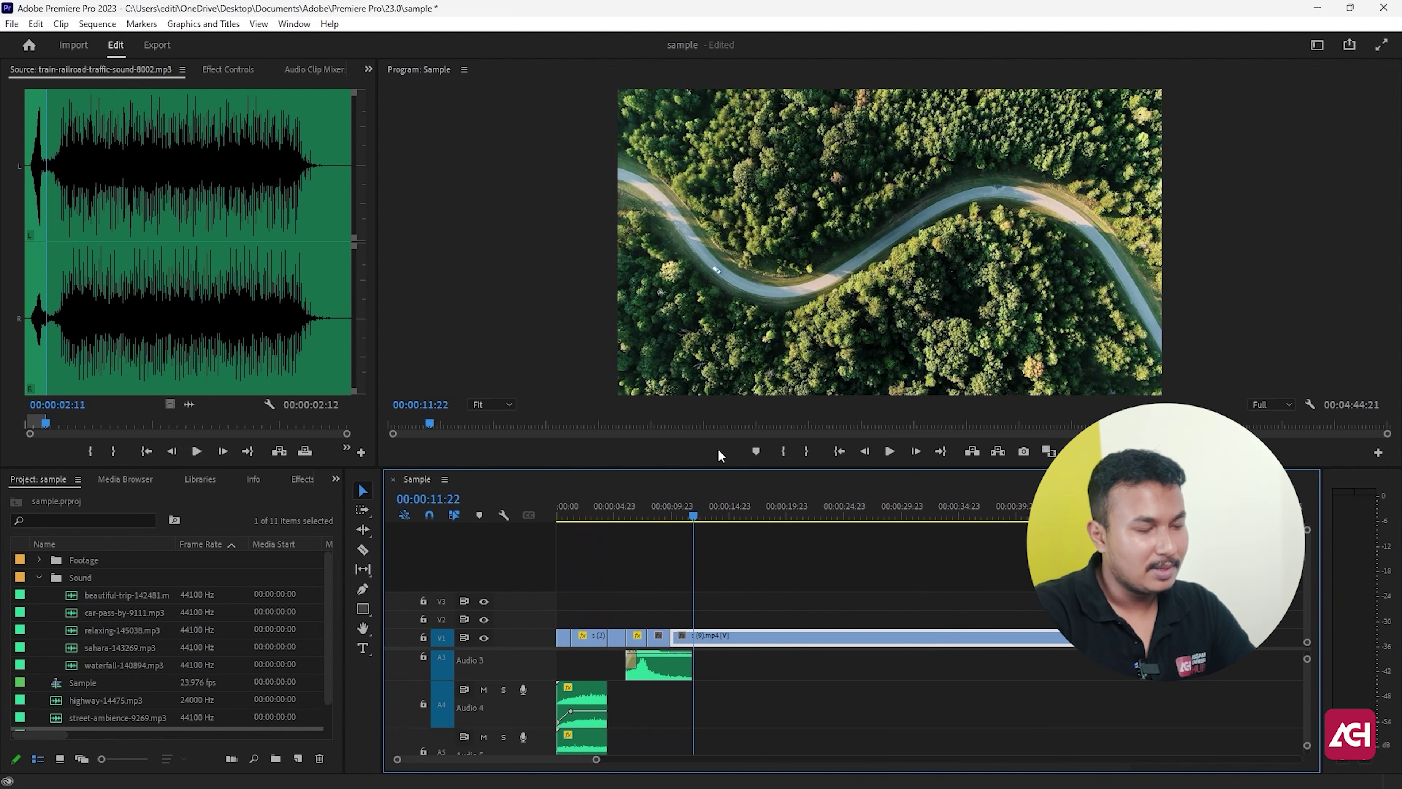
{"action": "left_click_drag", "start_coordinate": [1071, 637], "coordinate": [709, 636]}
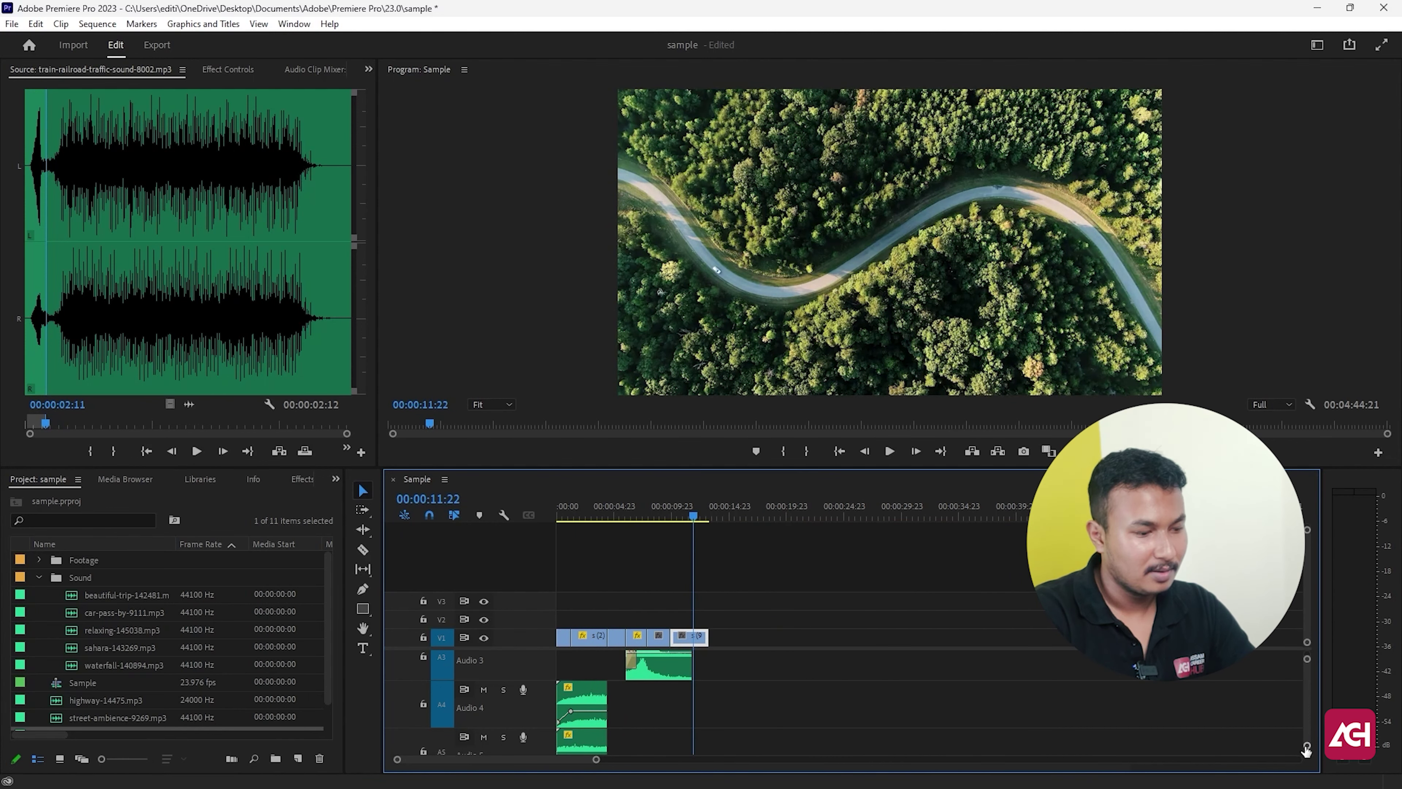
{"action": "left_click_drag", "start_coordinate": [1306, 748], "coordinate": [1306, 717]}
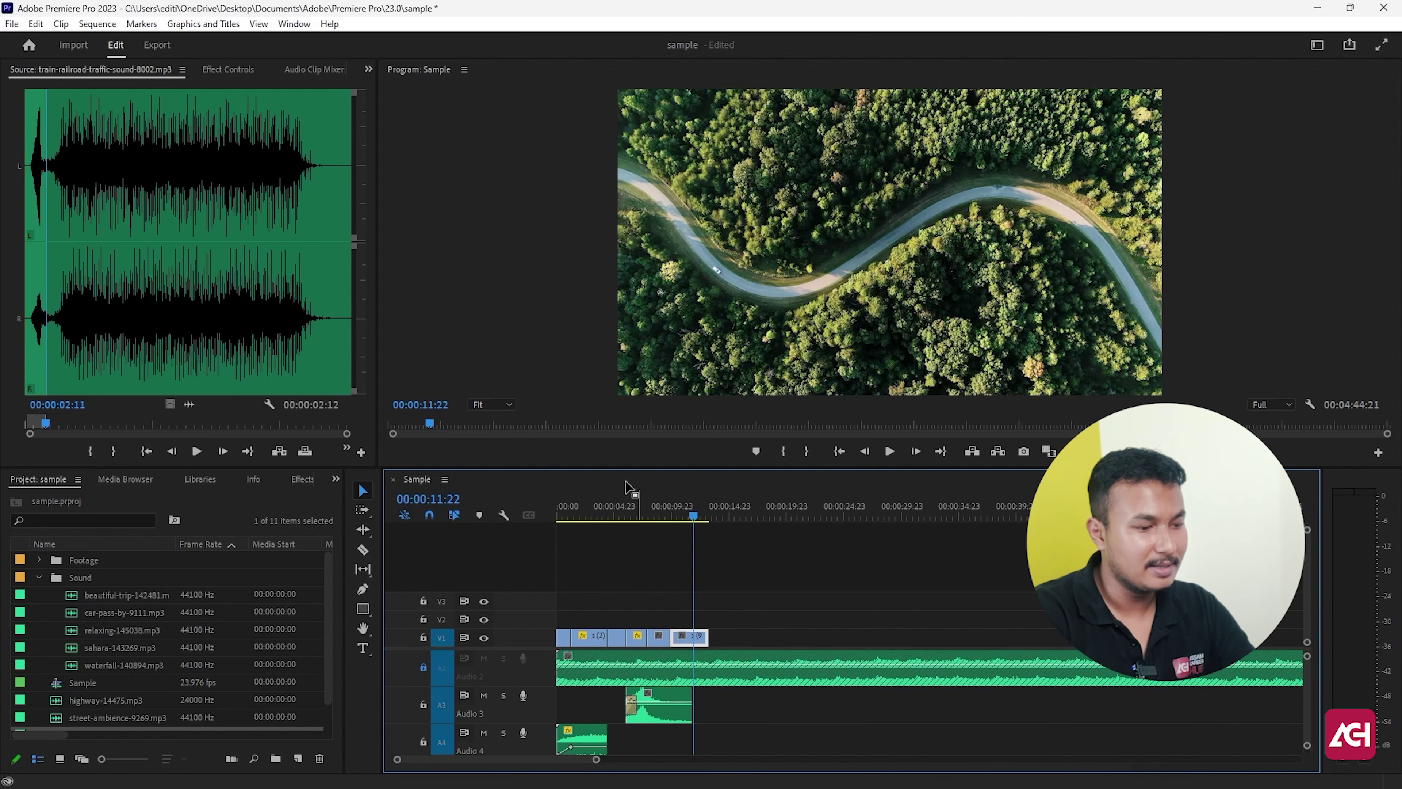
{"action": "left_click_drag", "start_coordinate": [665, 519], "coordinate": [671, 522]}
{"action": "key", "text": "space"}
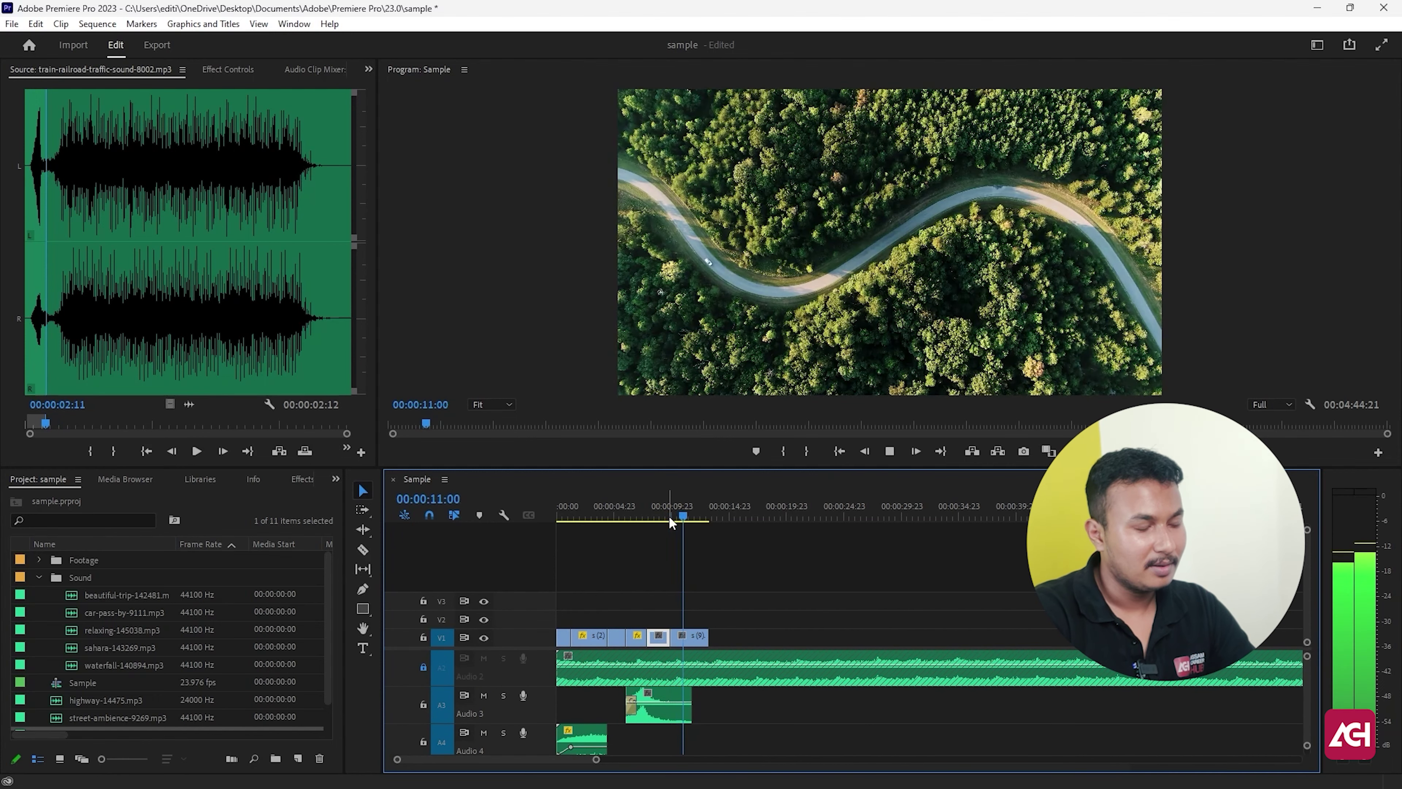
{"action": "left_click", "coordinate": [683, 636]}
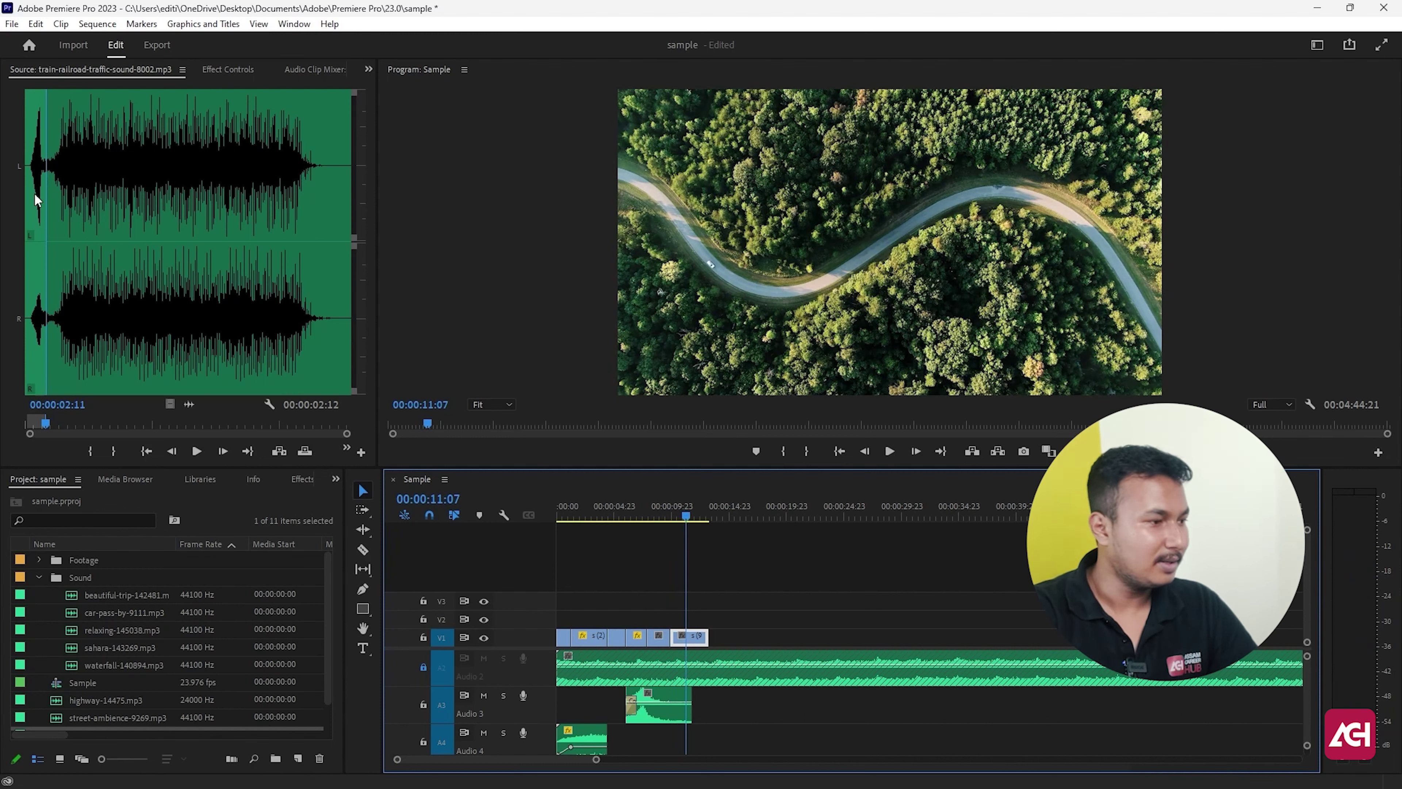
{"action": "left_click", "coordinate": [218, 70]}
Keyframe the forest-road clip's Scale from 100 at its start to 118 later, then preview the zoom
{"action": "left_click", "coordinate": [674, 513]}
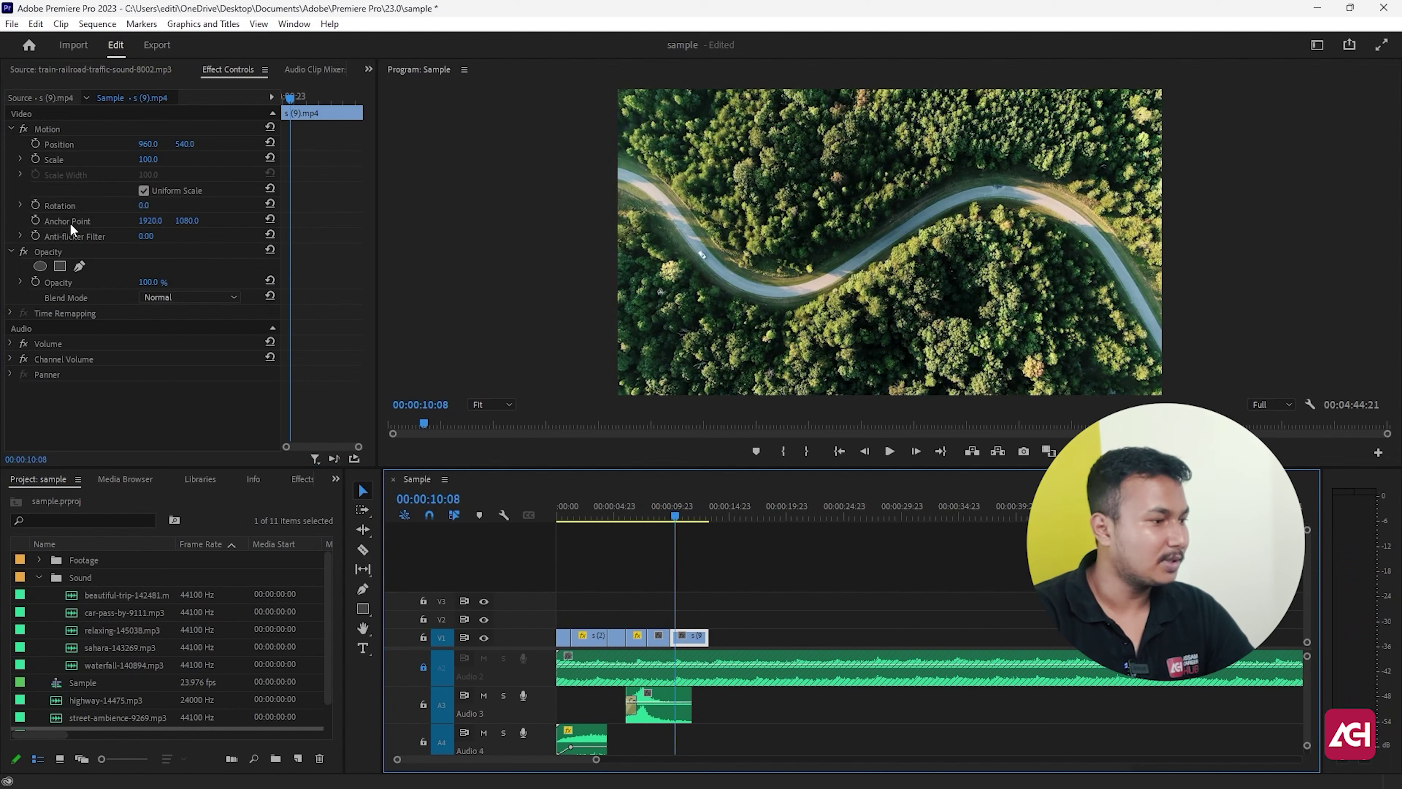
{"action": "left_click", "coordinate": [36, 159]}
{"action": "left_click_drag", "start_coordinate": [312, 100], "coordinate": [333, 99]}
{"action": "left_click_drag", "start_coordinate": [148, 159], "coordinate": [310, 215]}
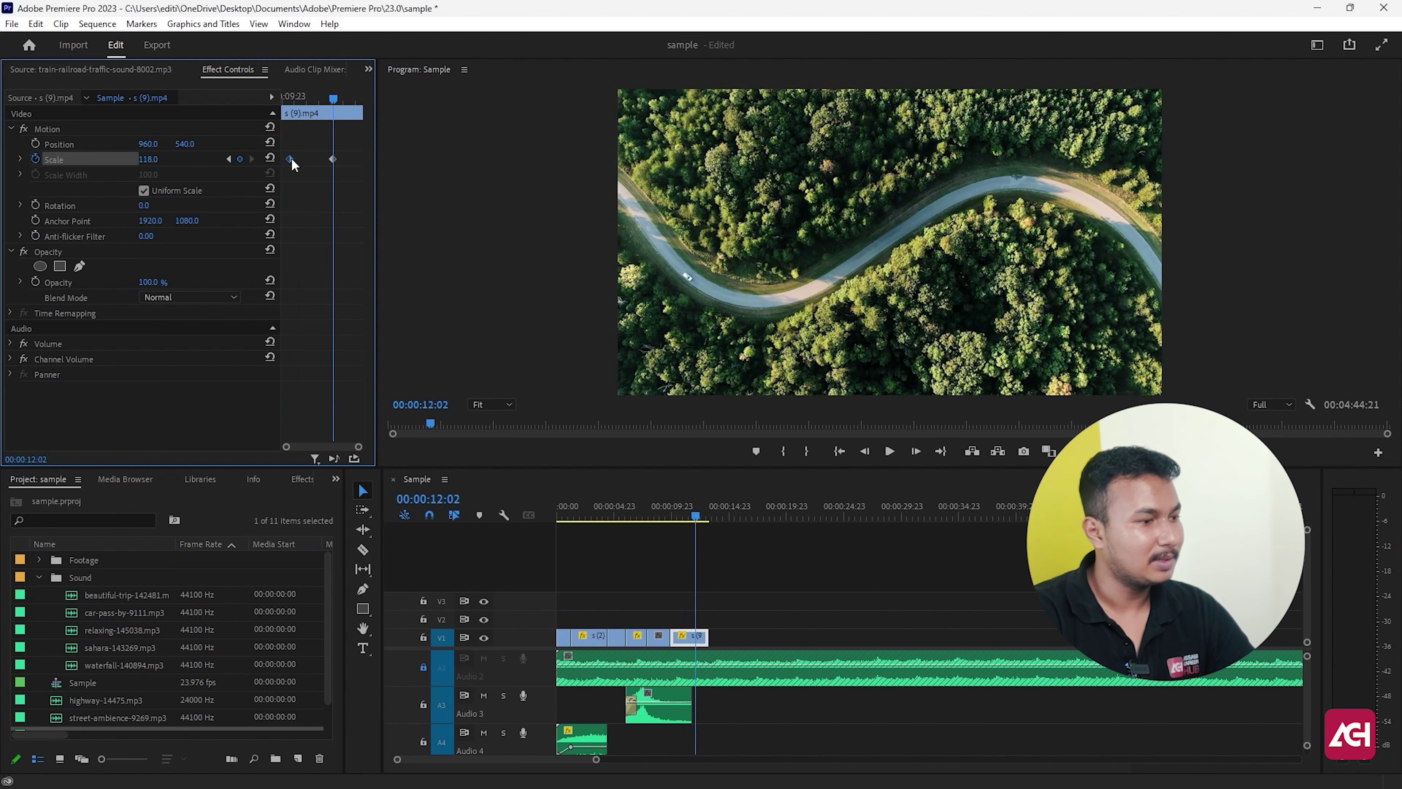
{"action": "left_click_drag", "start_coordinate": [333, 159], "coordinate": [357, 174]}
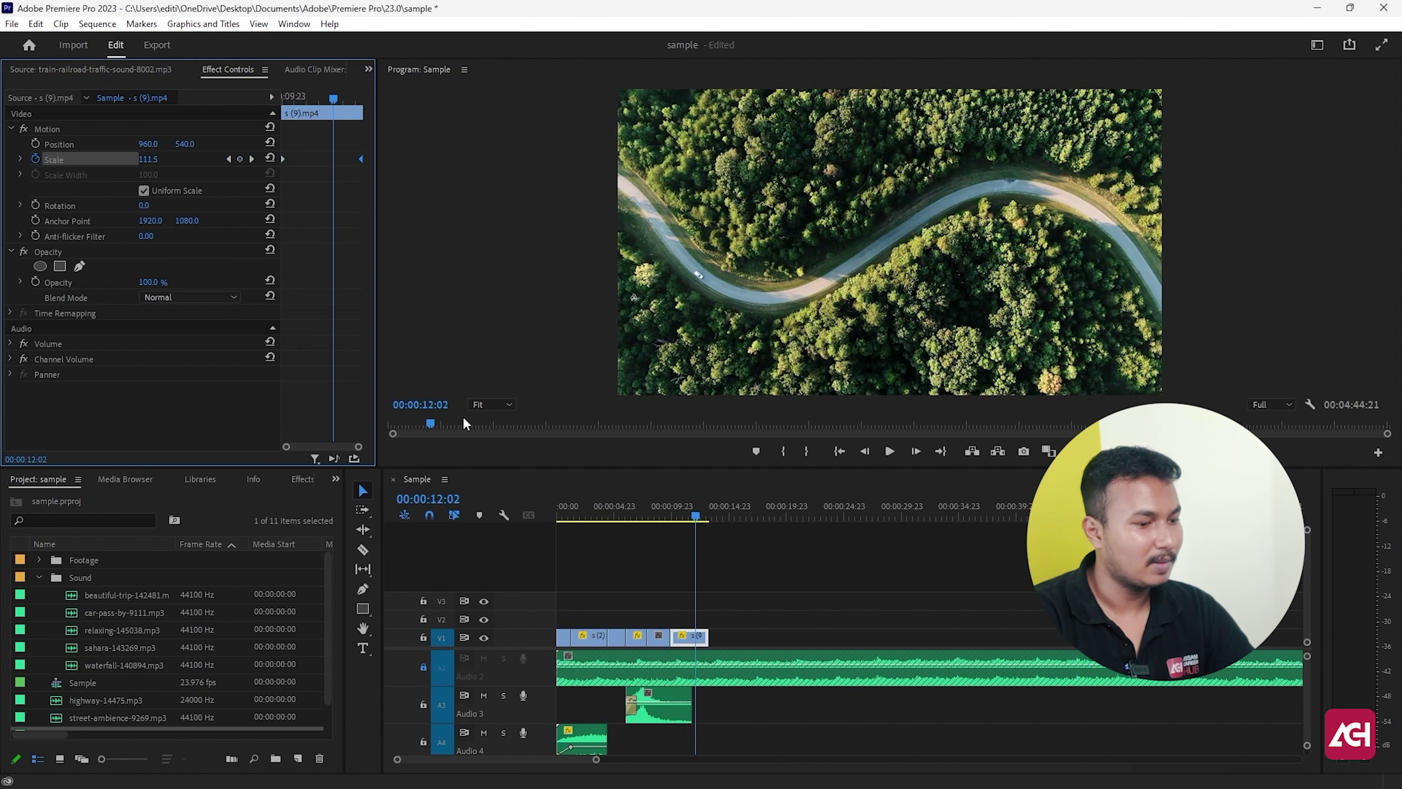
{"action": "left_click", "coordinate": [670, 511]}
{"action": "key", "text": "space"}
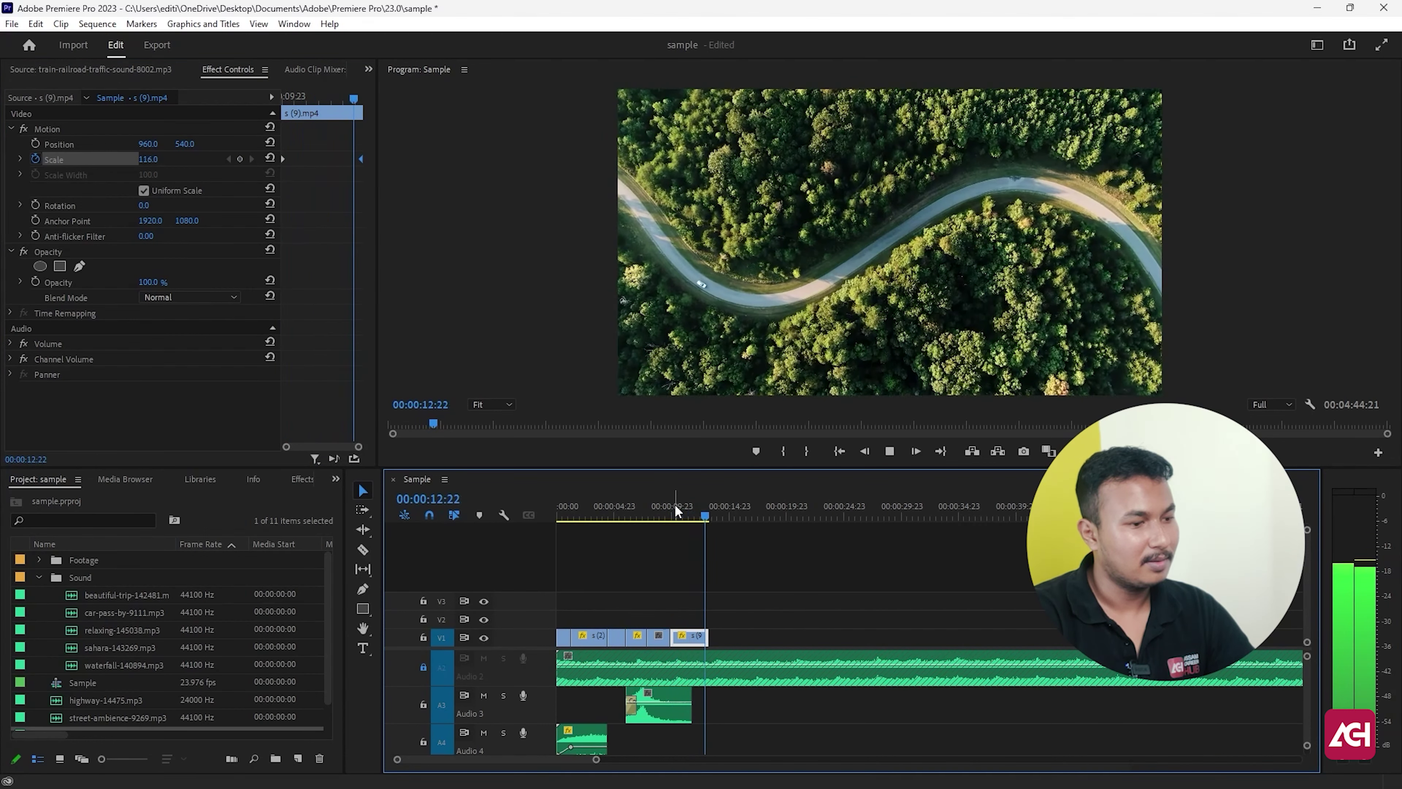
{"action": "key", "text": "space"}
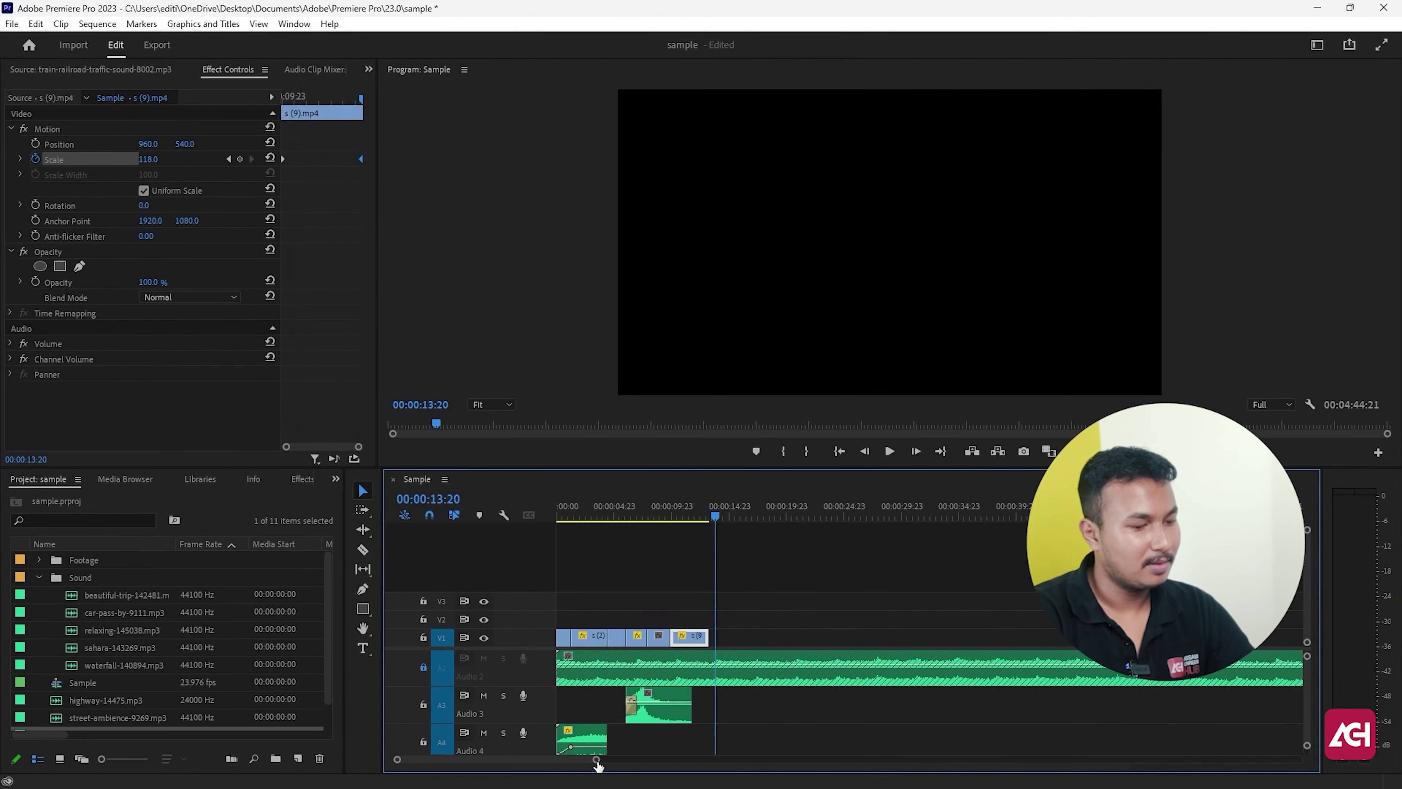
{"action": "left_click_drag", "start_coordinate": [596, 759], "coordinate": [782, 760]}
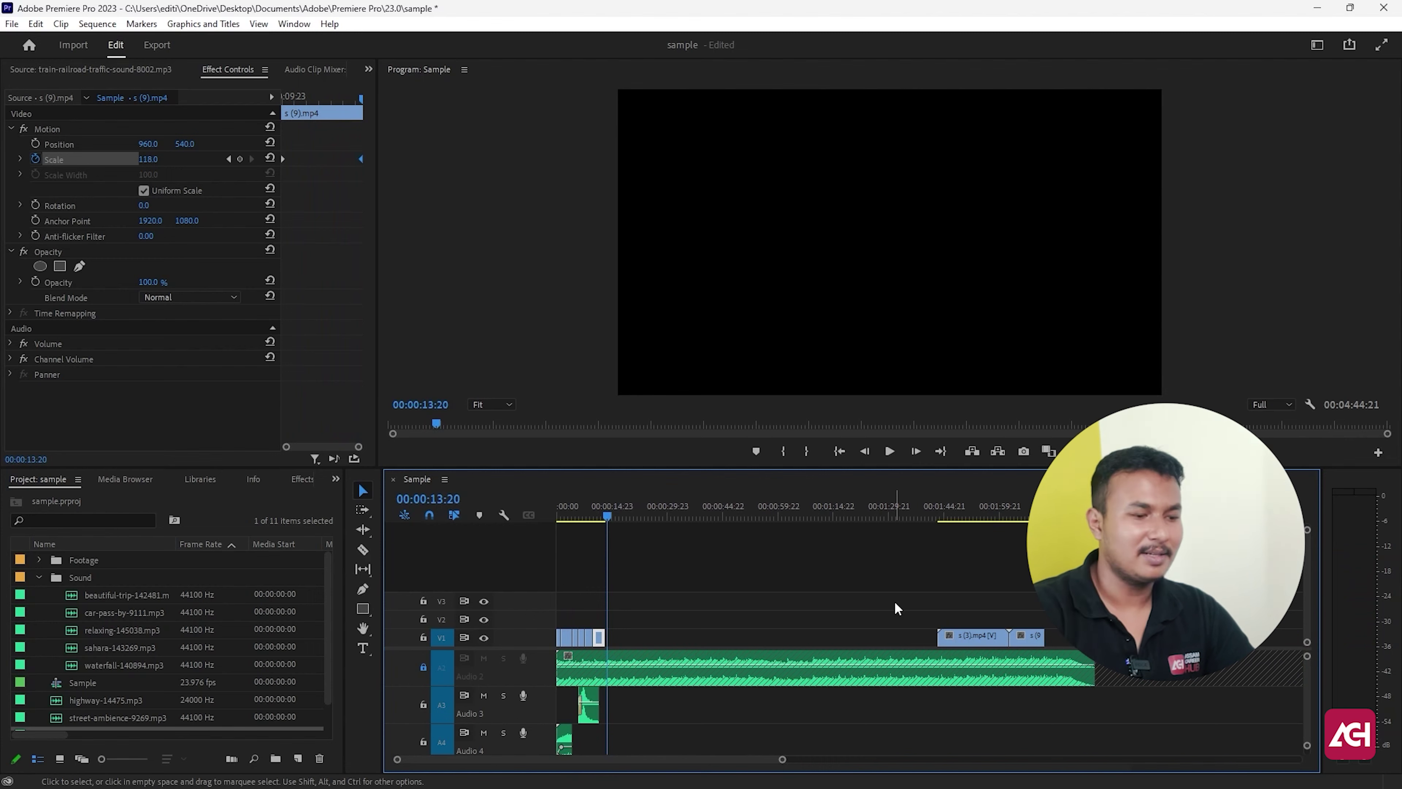
Delete the small leftover s (9).mp4 forest-road clip near the end of the sequence
{"action": "left_click", "coordinate": [1018, 512]}
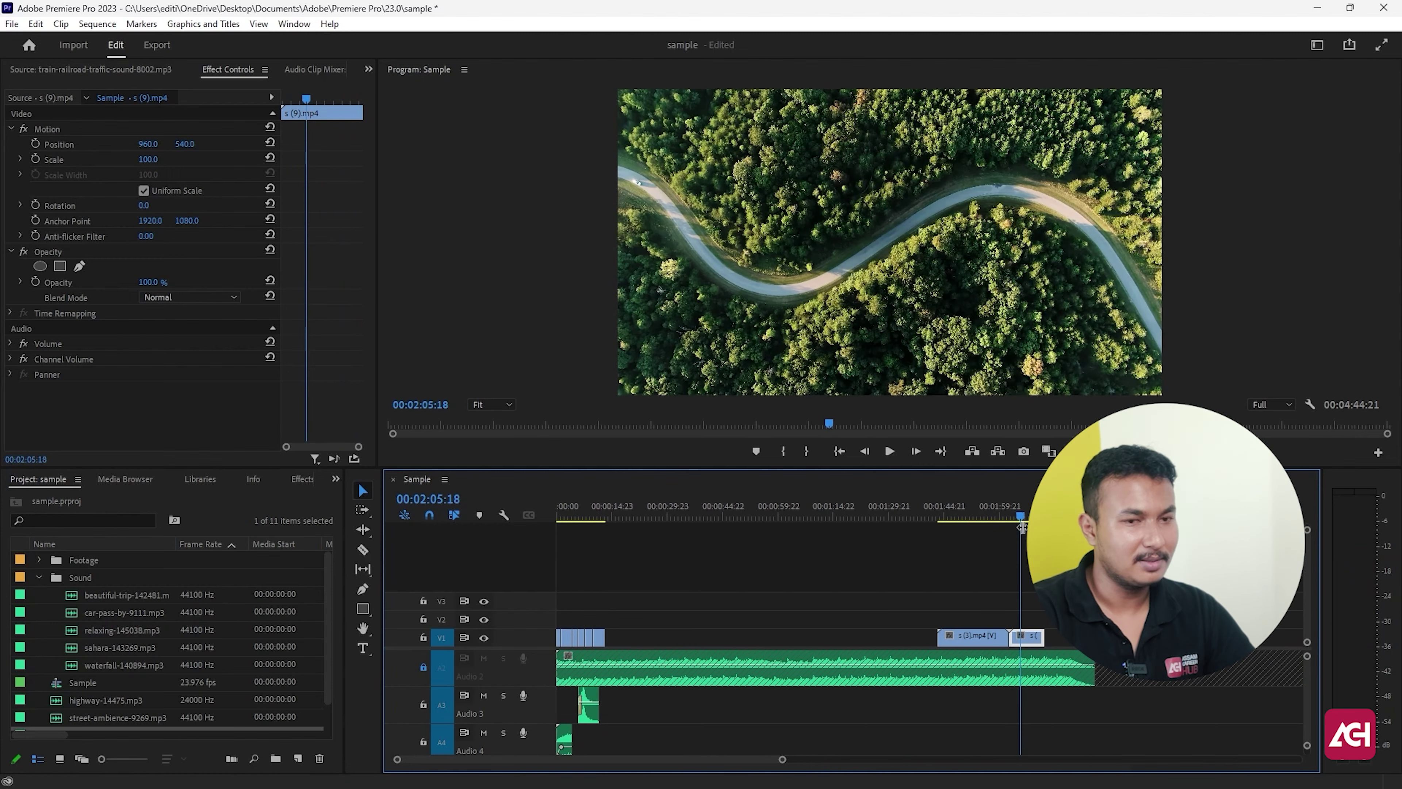
{"action": "key", "text": "space"}
{"action": "key", "text": "space"}
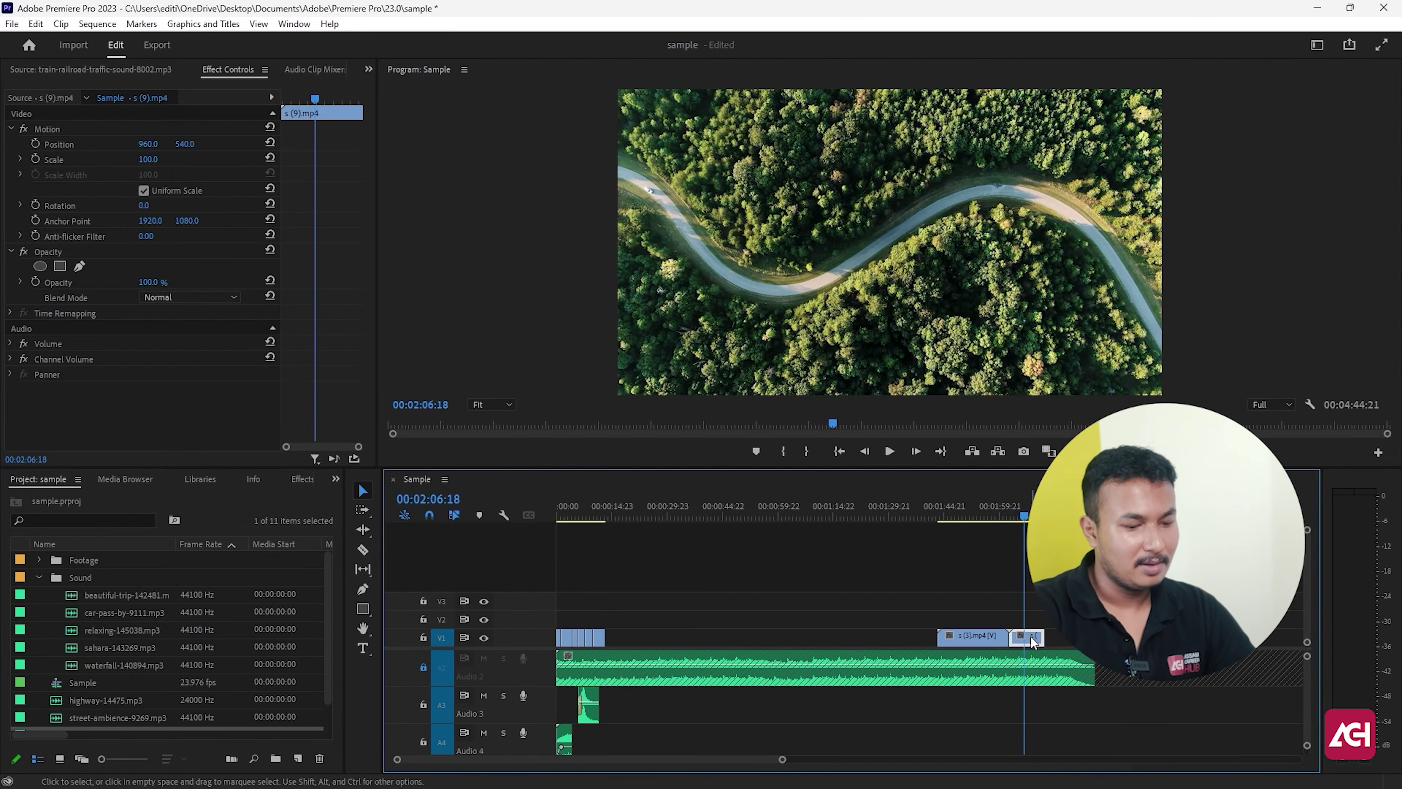
{"action": "key", "text": "Delete"}
Move the s (3).mp4 cliff clip directly after the forest-road clip and play both back
{"action": "left_click", "coordinate": [962, 516]}
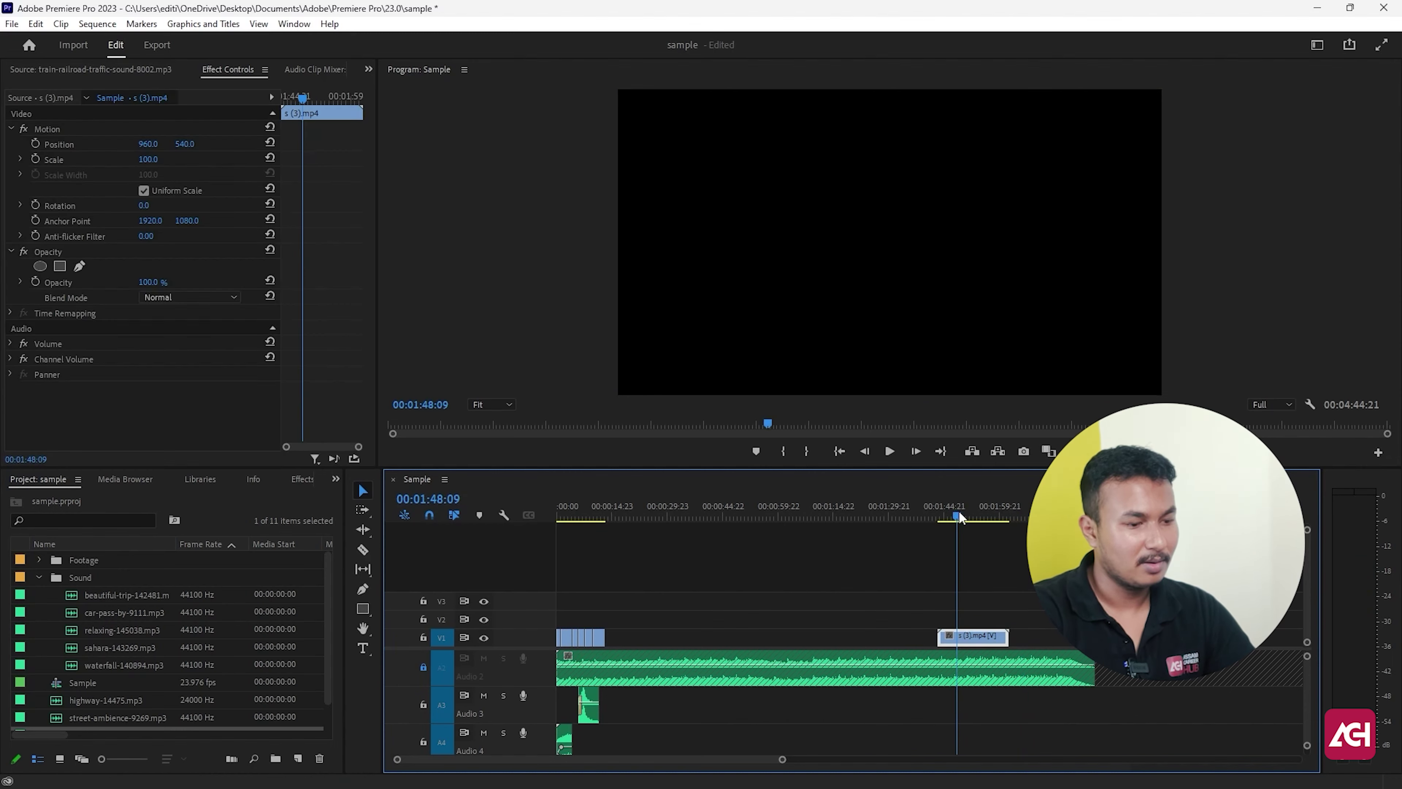
{"action": "left_click_drag", "start_coordinate": [962, 517], "coordinate": [972, 517]}
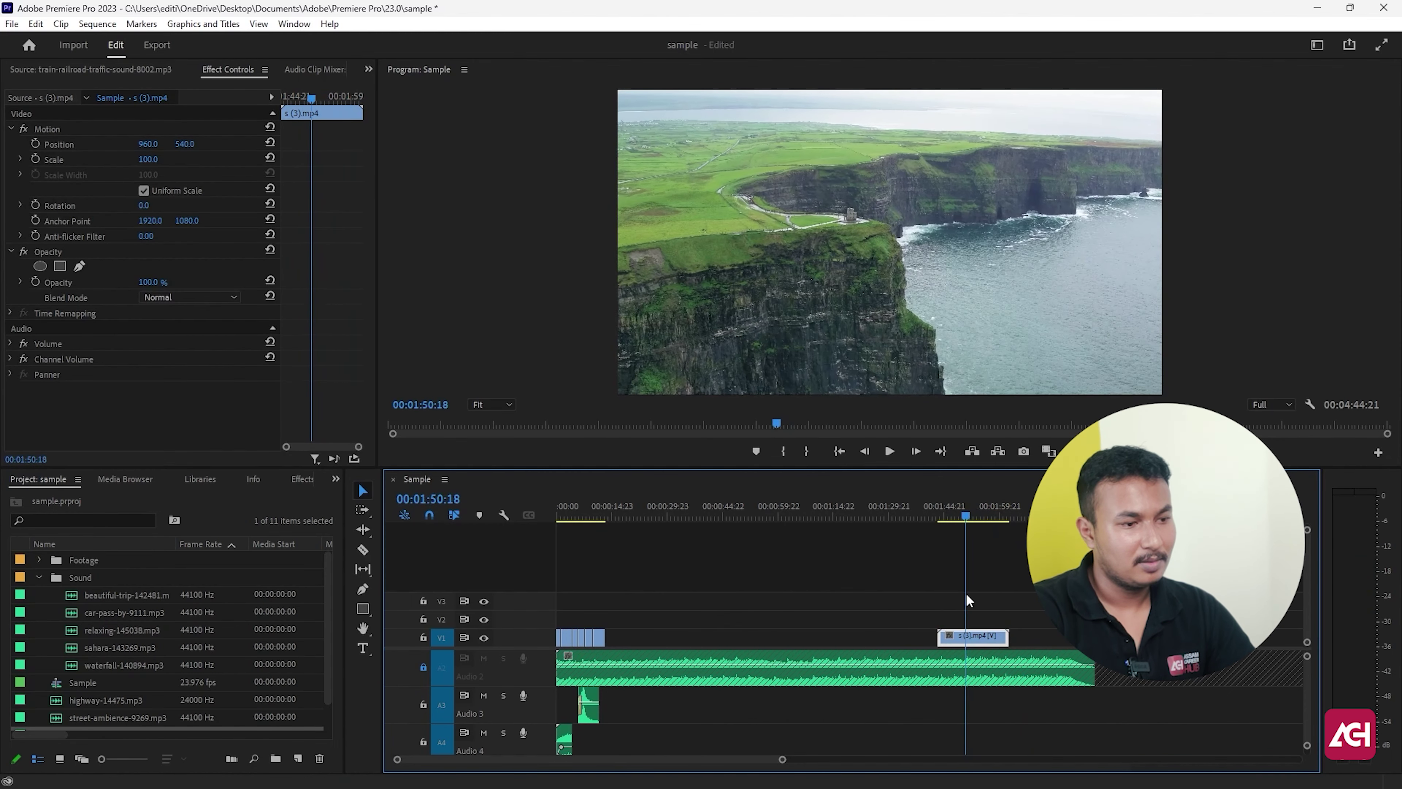
{"action": "left_click_drag", "start_coordinate": [938, 516], "coordinate": [1212, 516]}
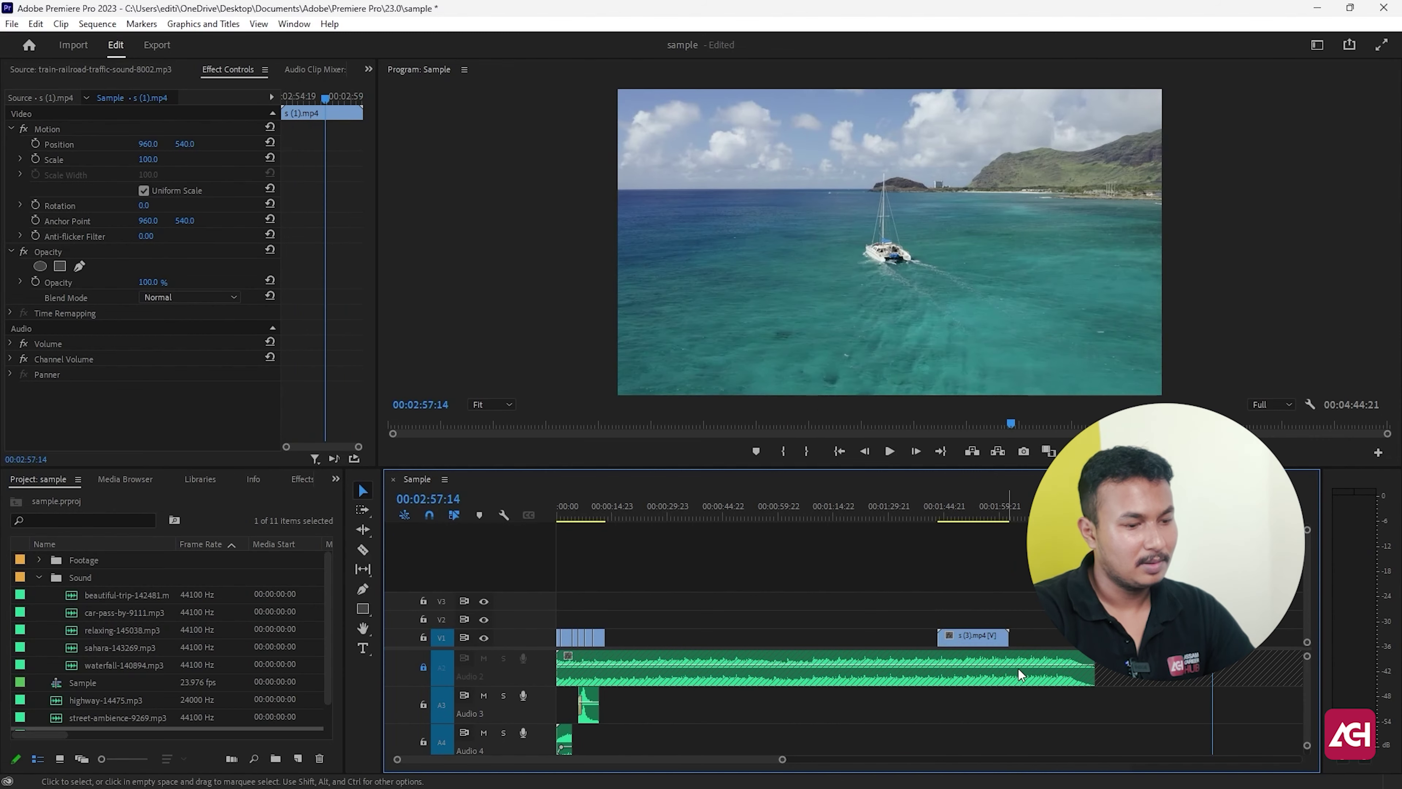
{"action": "left_click_drag", "start_coordinate": [989, 519], "coordinate": [987, 518]}
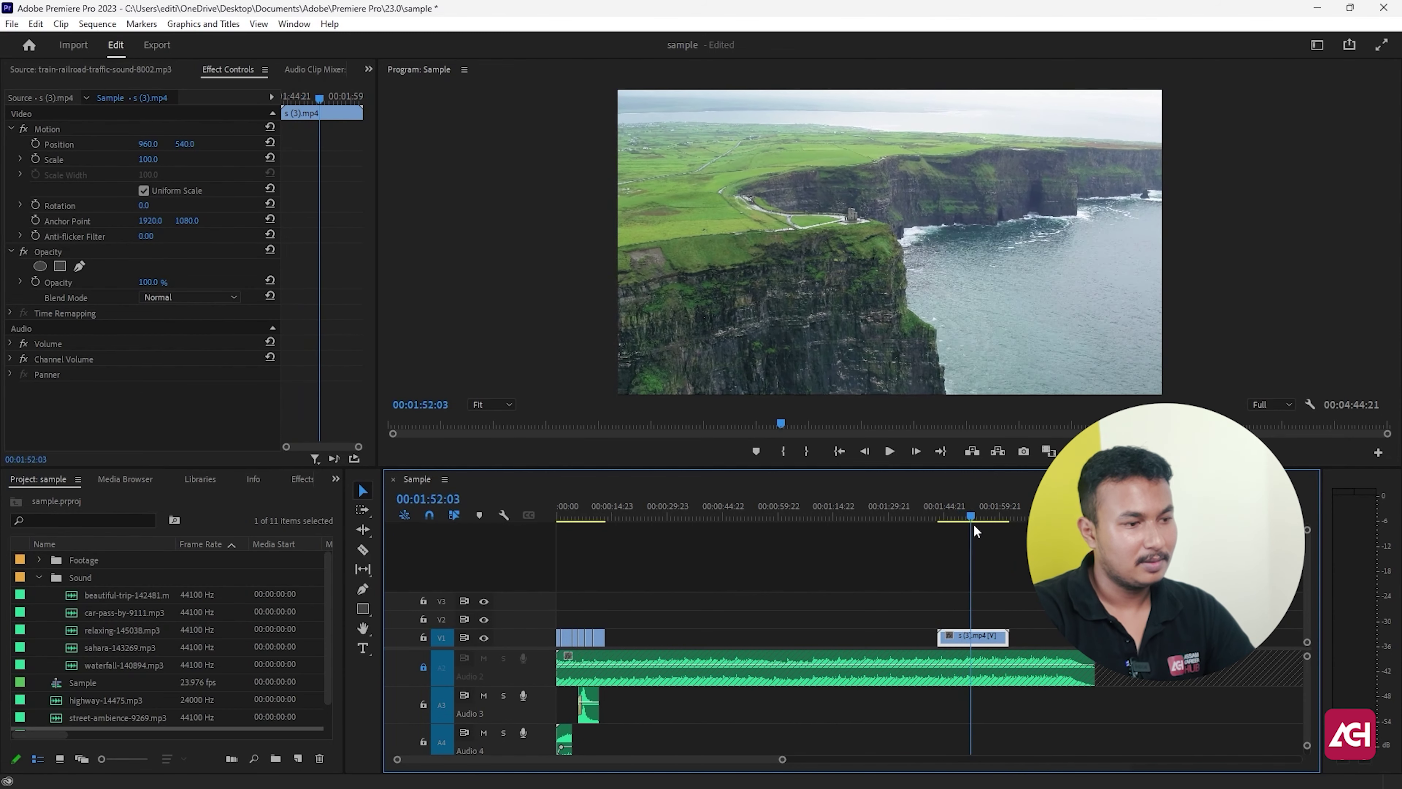
{"action": "left_click_drag", "start_coordinate": [972, 636], "coordinate": [641, 636]}
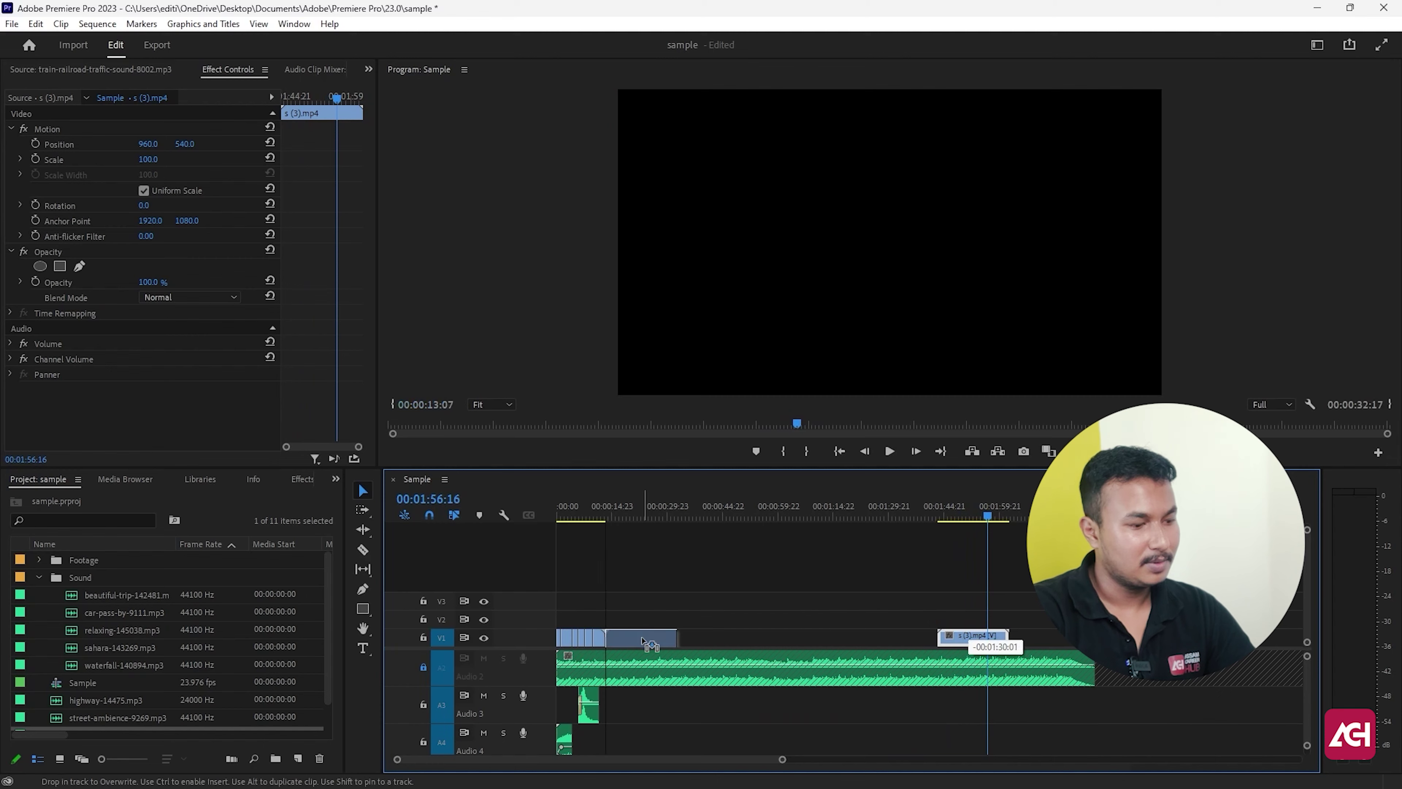
{"action": "left_click", "coordinate": [601, 516]}
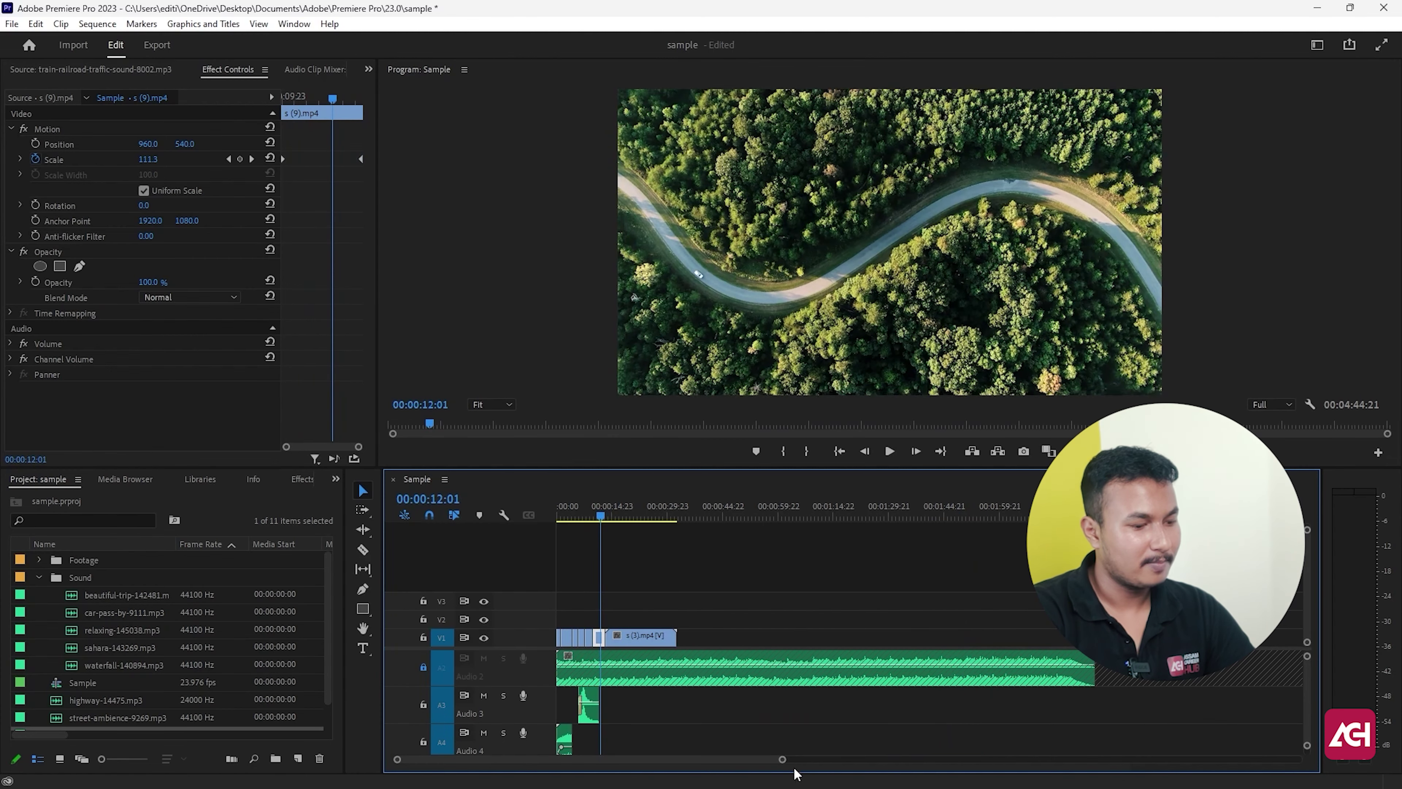
{"action": "left_click_drag", "start_coordinate": [782, 764], "coordinate": [506, 759]}
{"action": "key", "text": "space"}
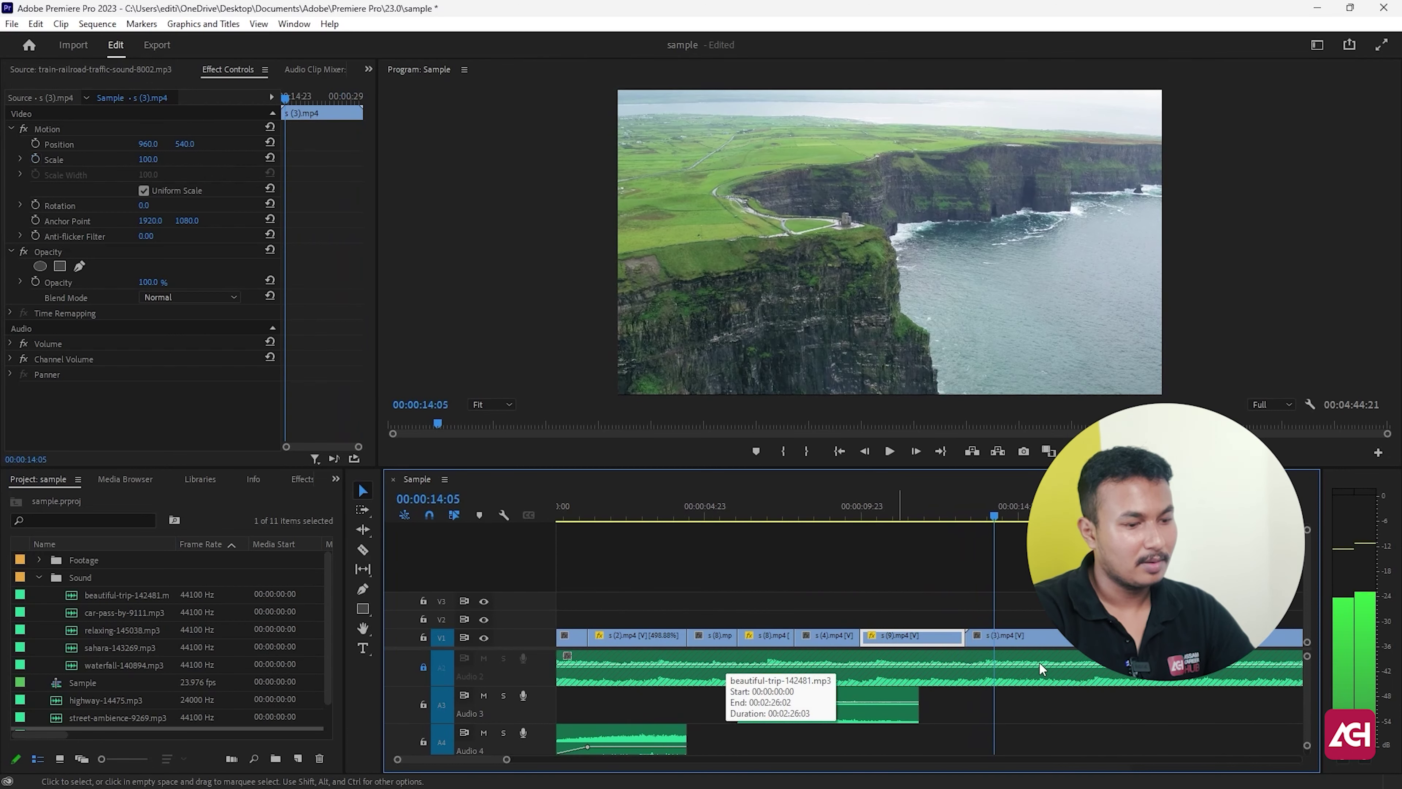
Park the playhead at the forest-road/cliff cut and select Video Transitions > Dissolve > Cross Dissolve
{"action": "left_click", "coordinate": [994, 519]}
{"action": "left_click_drag", "start_coordinate": [997, 524], "coordinate": [976, 520]}
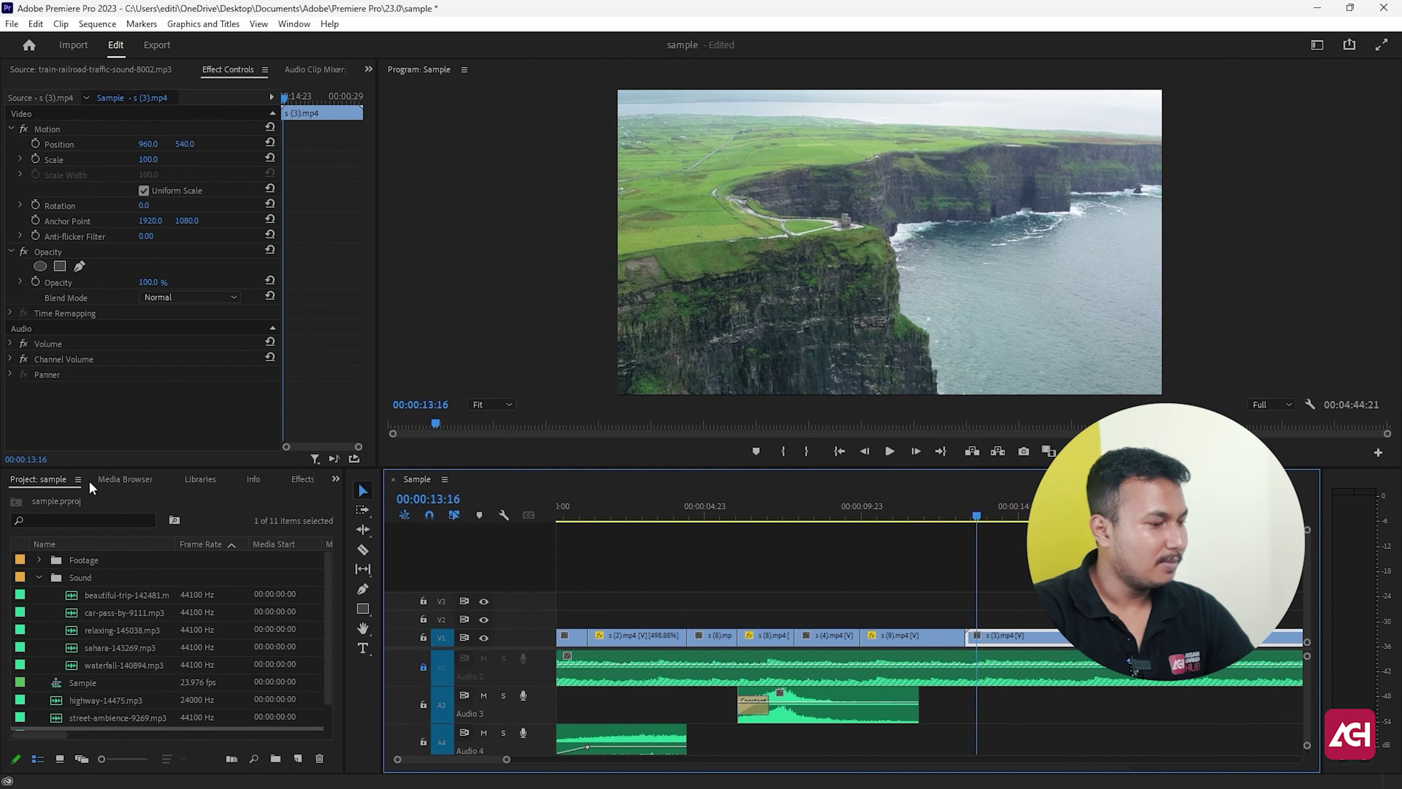
{"action": "key", "text": "shift+7"}
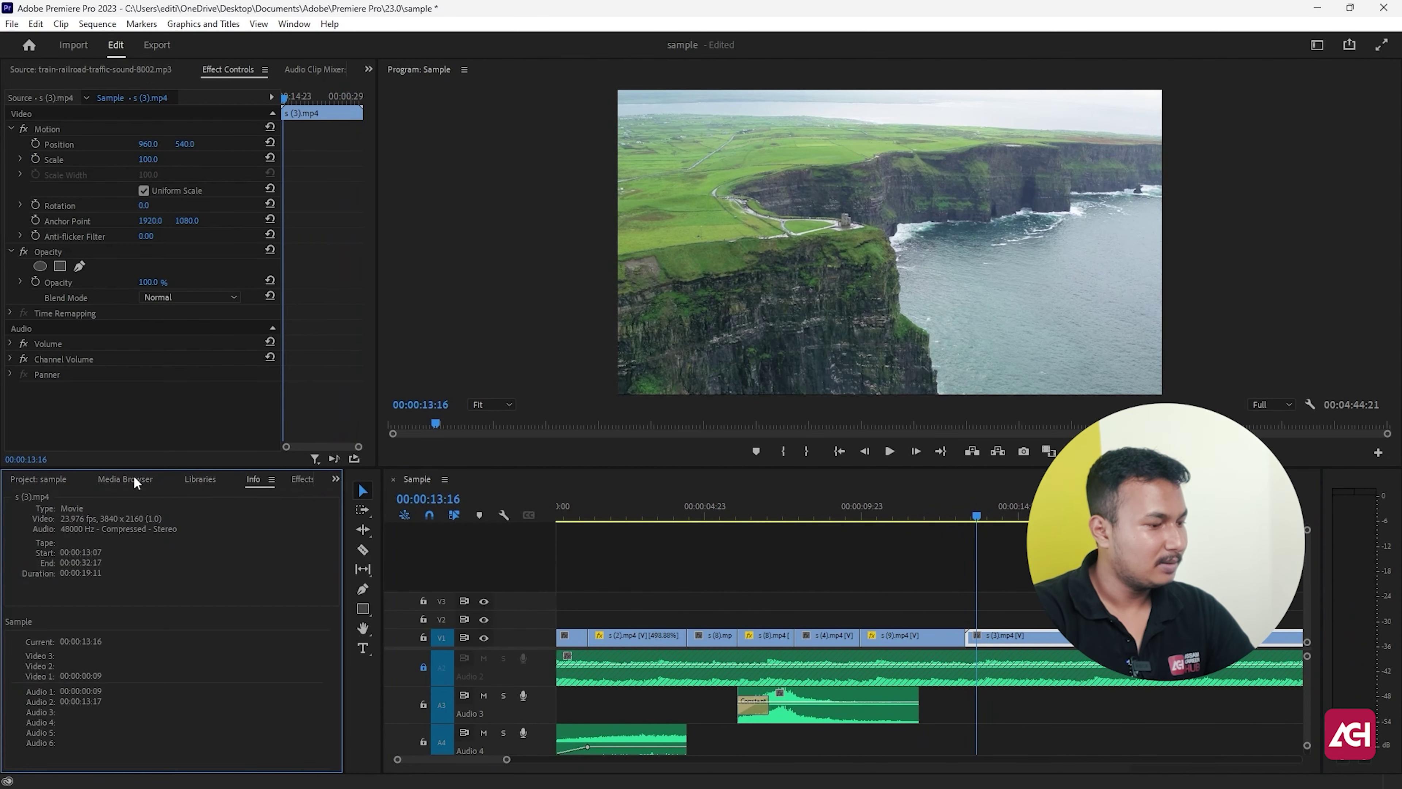
{"action": "key", "text": "ctrl+shift+period"}
{"action": "key", "text": "ctrl+shift+period"}
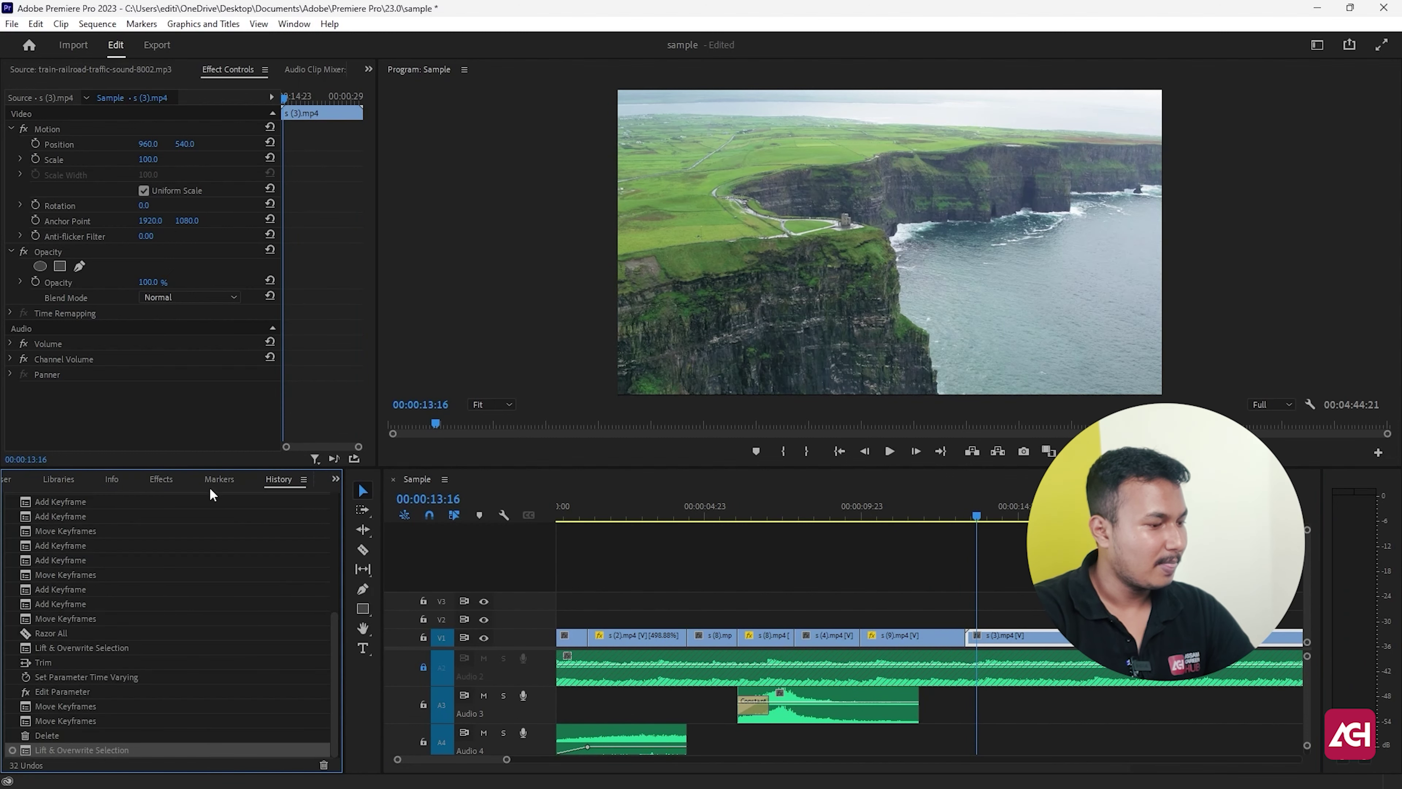
{"action": "left_click", "coordinate": [166, 479]}
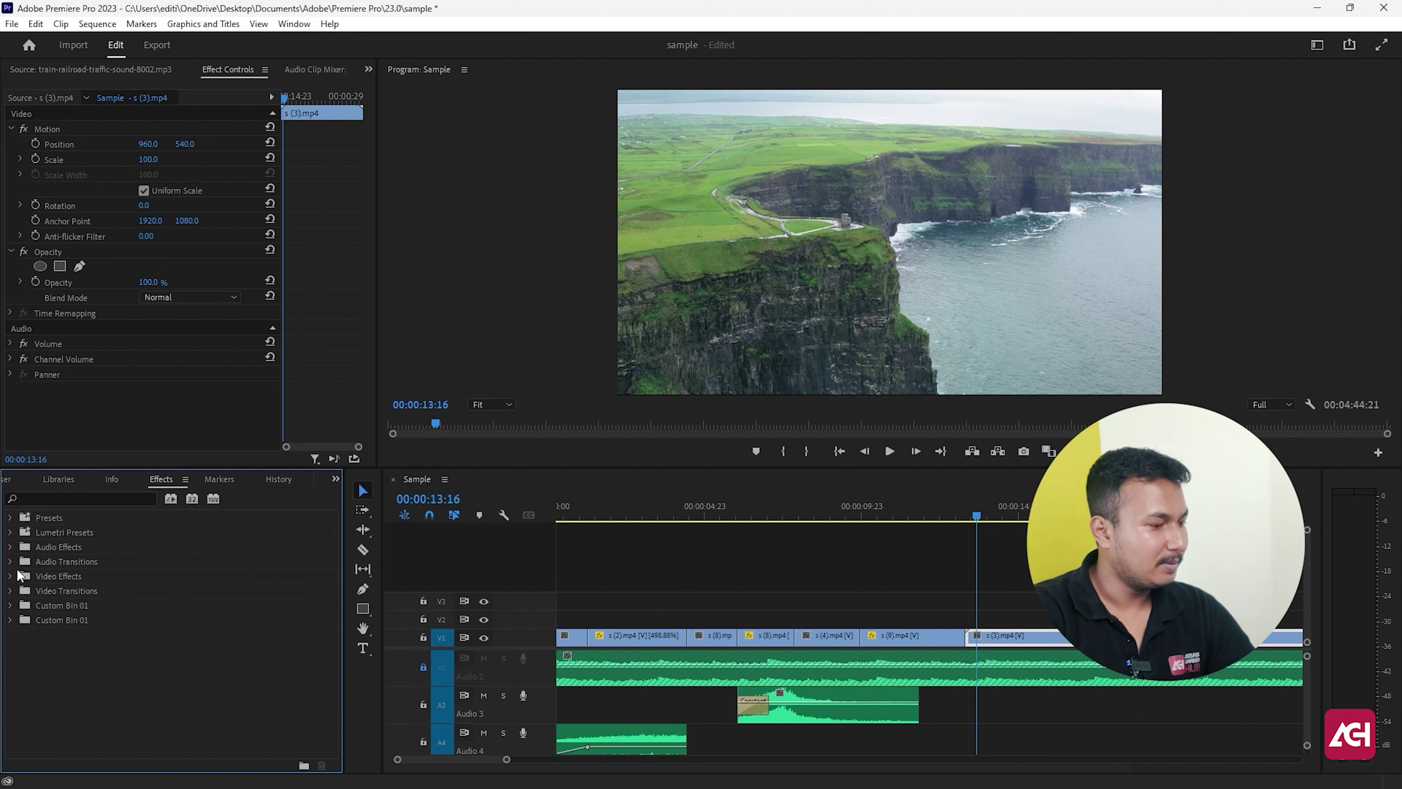
{"action": "left_click", "coordinate": [11, 592]}
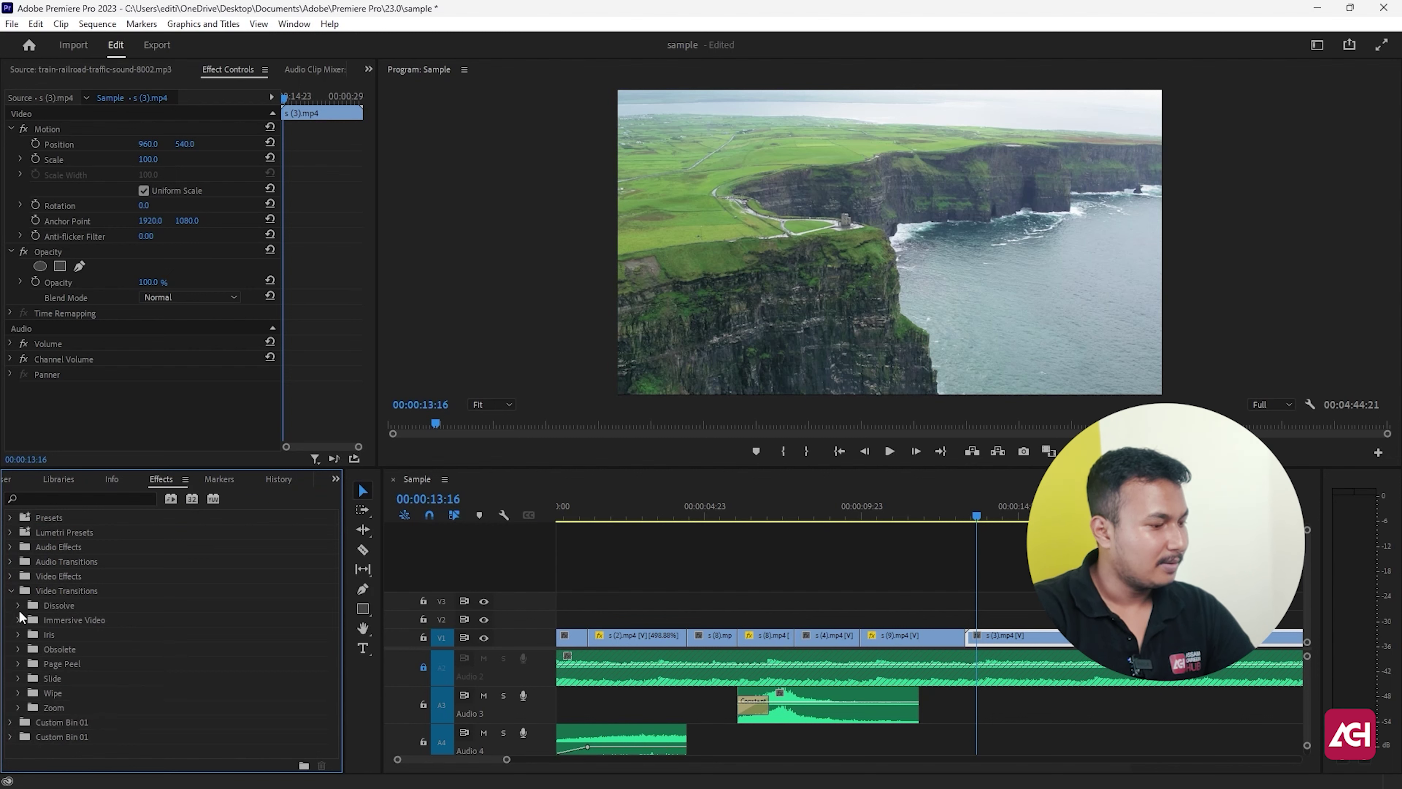
{"action": "left_click", "coordinate": [19, 605]}
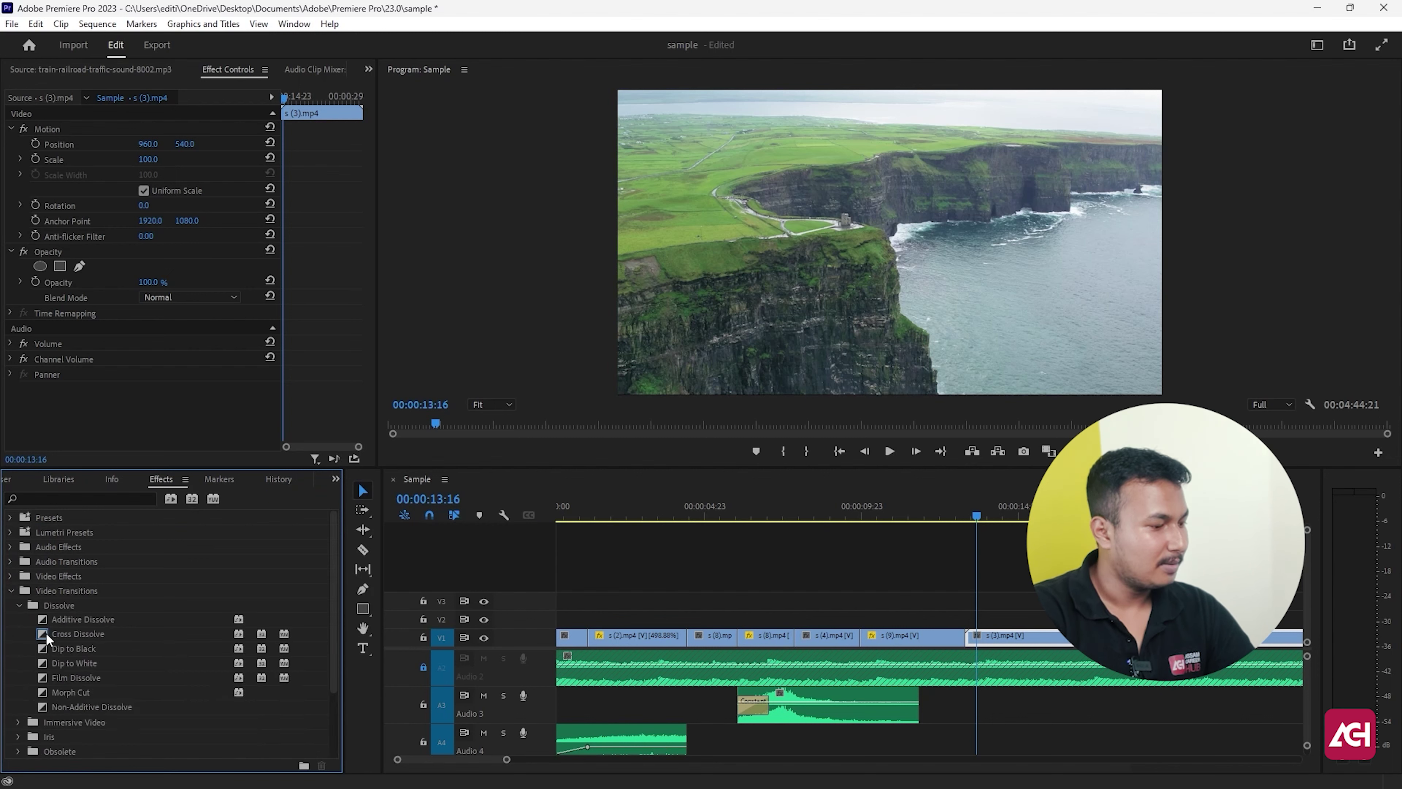
{"action": "left_click", "coordinate": [43, 634]}
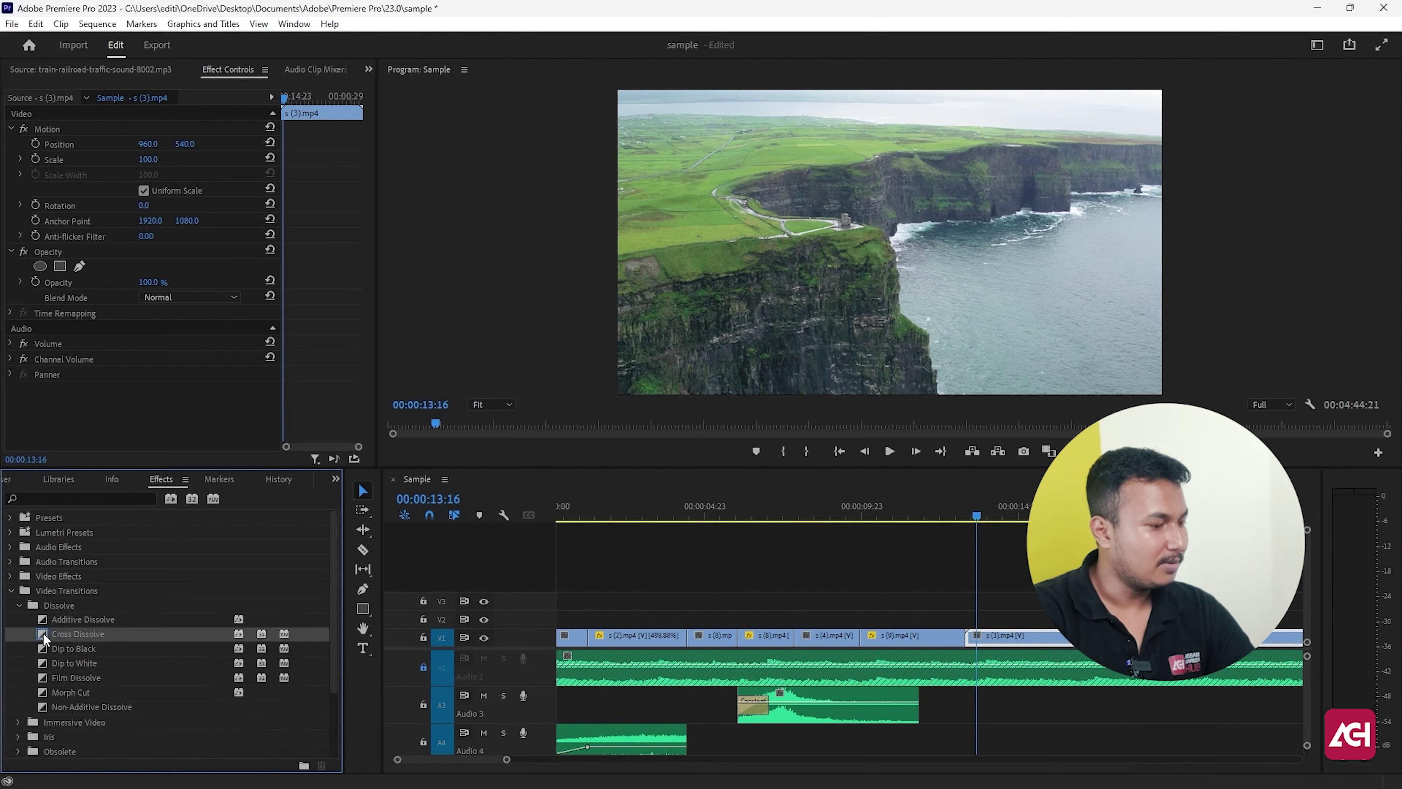
{"action": "scroll", "coordinate": [59, 694], "scroll_direction": "down", "scroll_amount": 1}
{"action": "scroll", "coordinate": [70, 716], "scroll_direction": "down", "scroll_amount": 1}
{"action": "scroll", "coordinate": [78, 662], "scroll_direction": "down", "scroll_amount": 2}
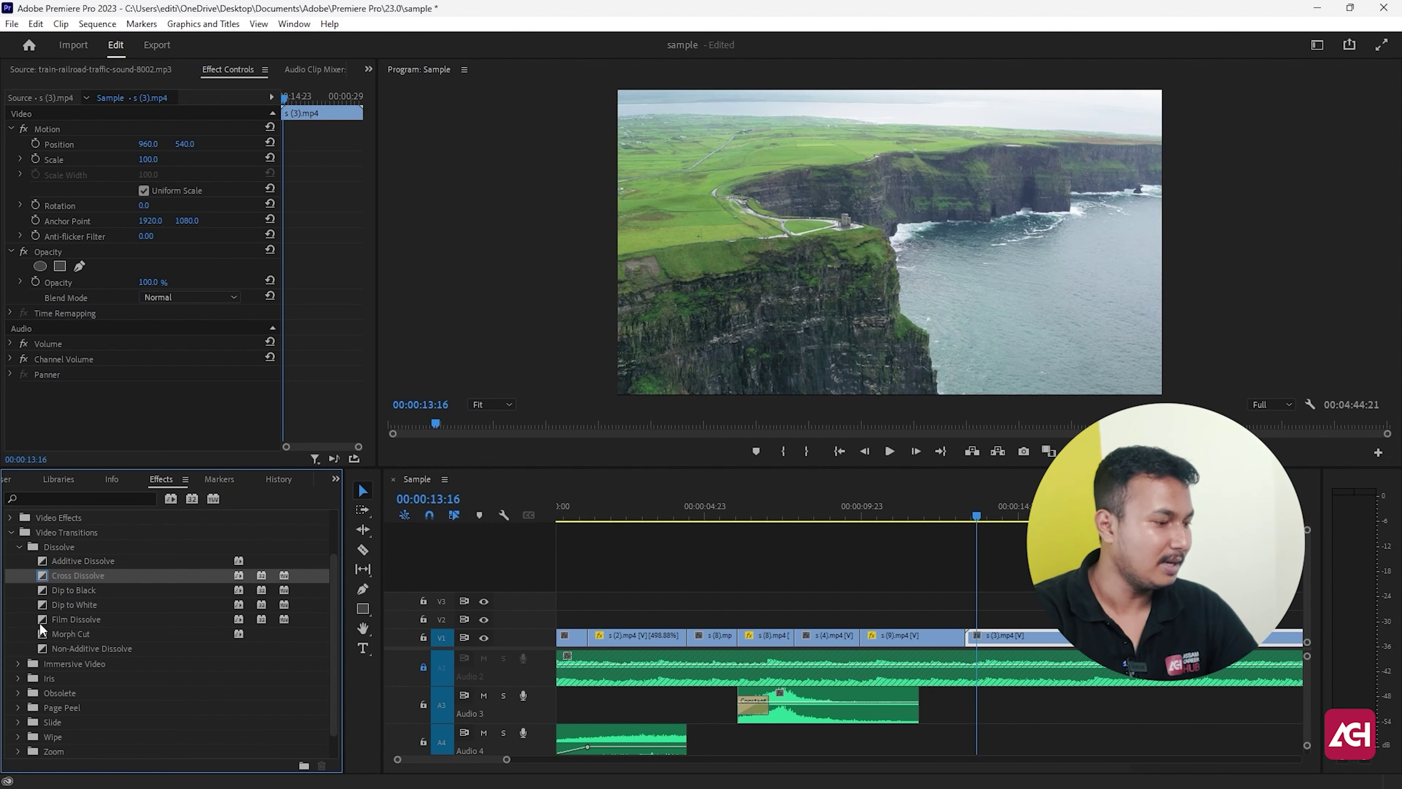
{"action": "left_click_drag", "start_coordinate": [37, 575], "coordinate": [805, 661]}
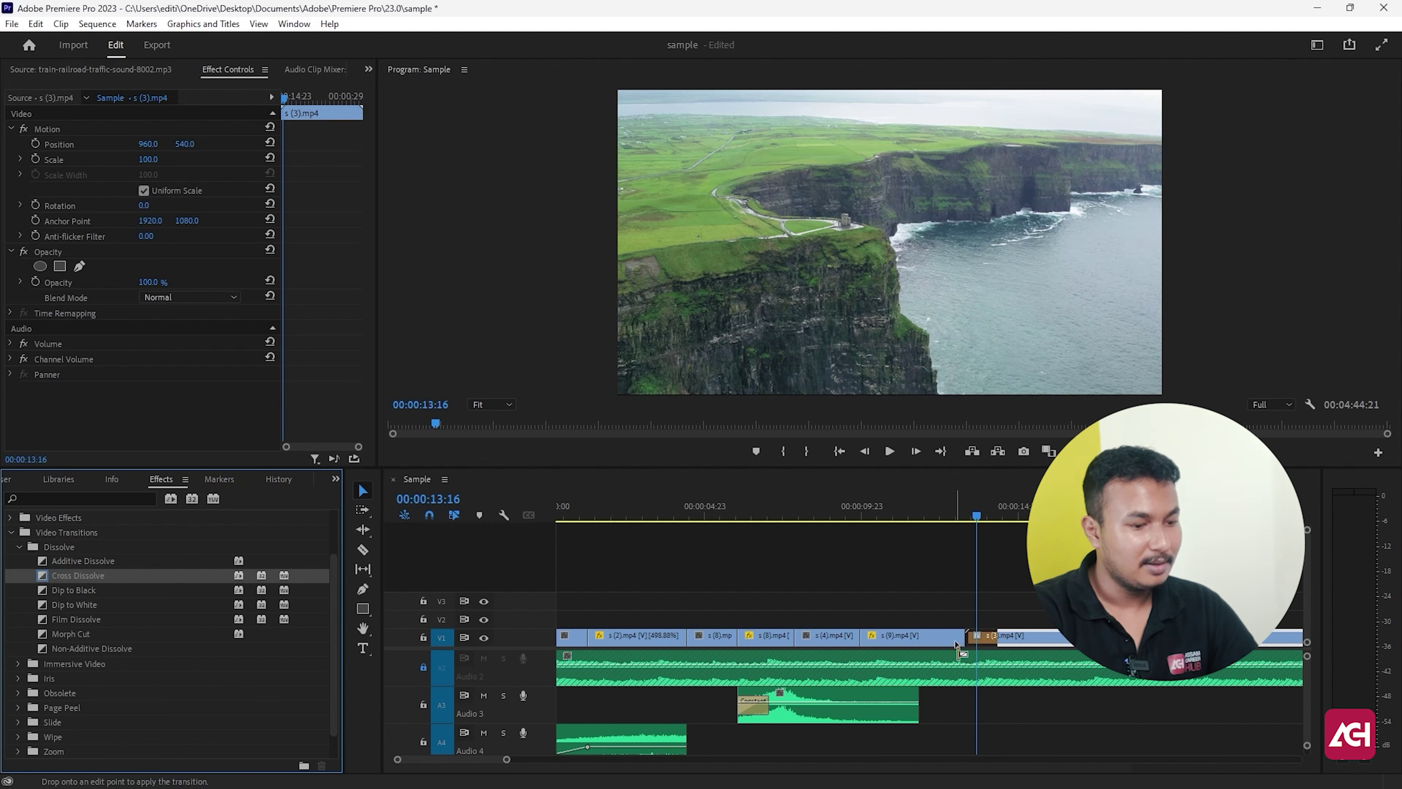
{"action": "left_click_drag", "start_coordinate": [967, 645], "coordinate": [970, 641]}
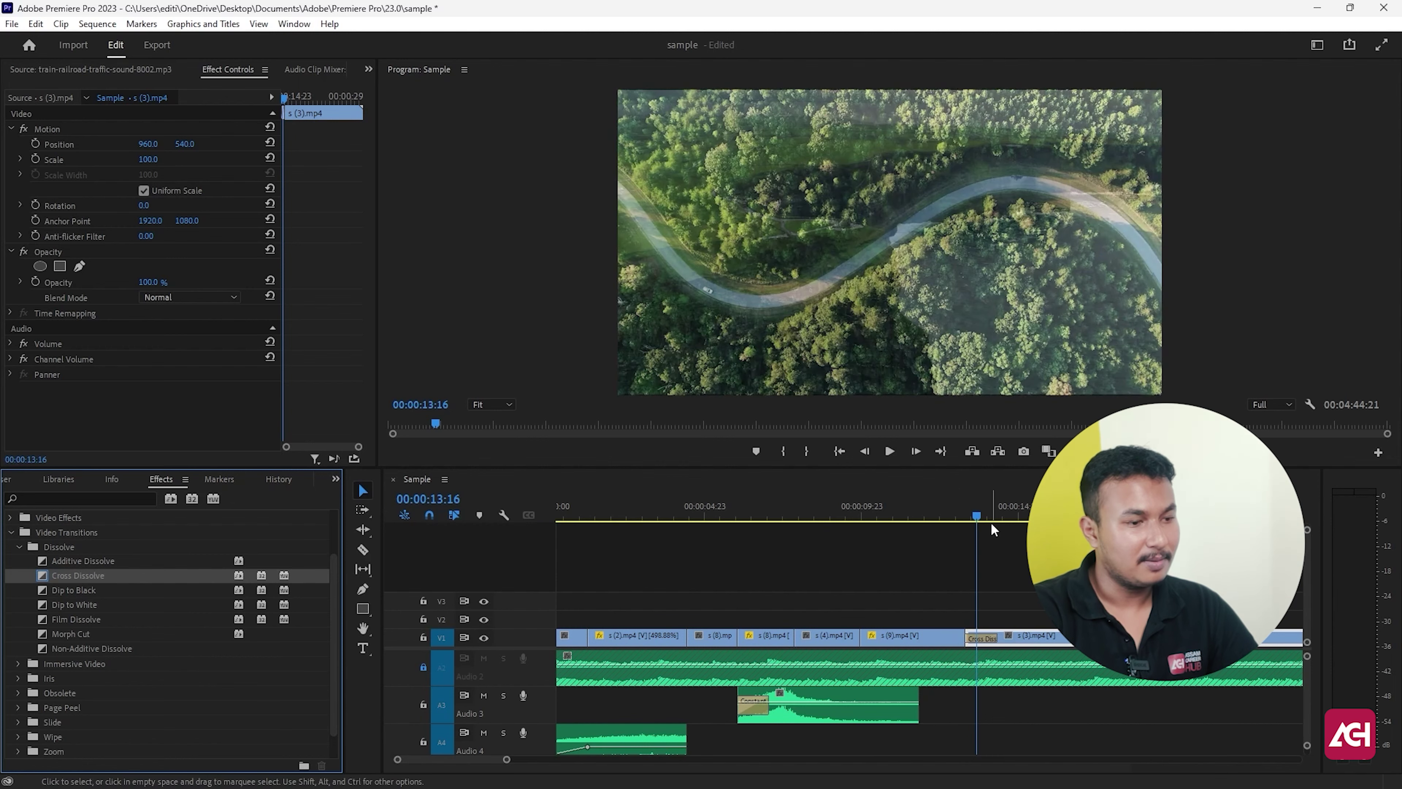
{"action": "left_click_drag", "start_coordinate": [985, 512], "coordinate": [892, 544]}
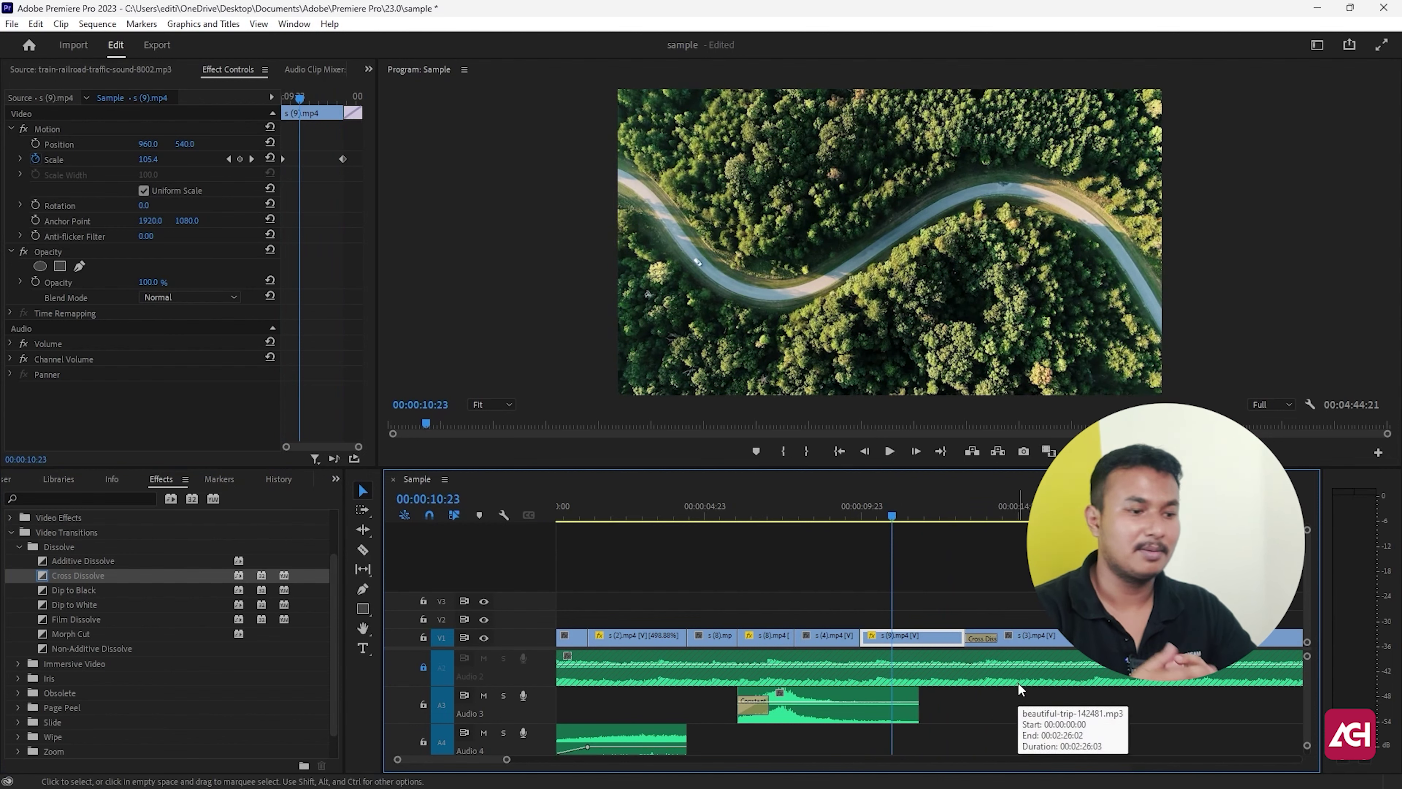
{"action": "key", "text": "space"}
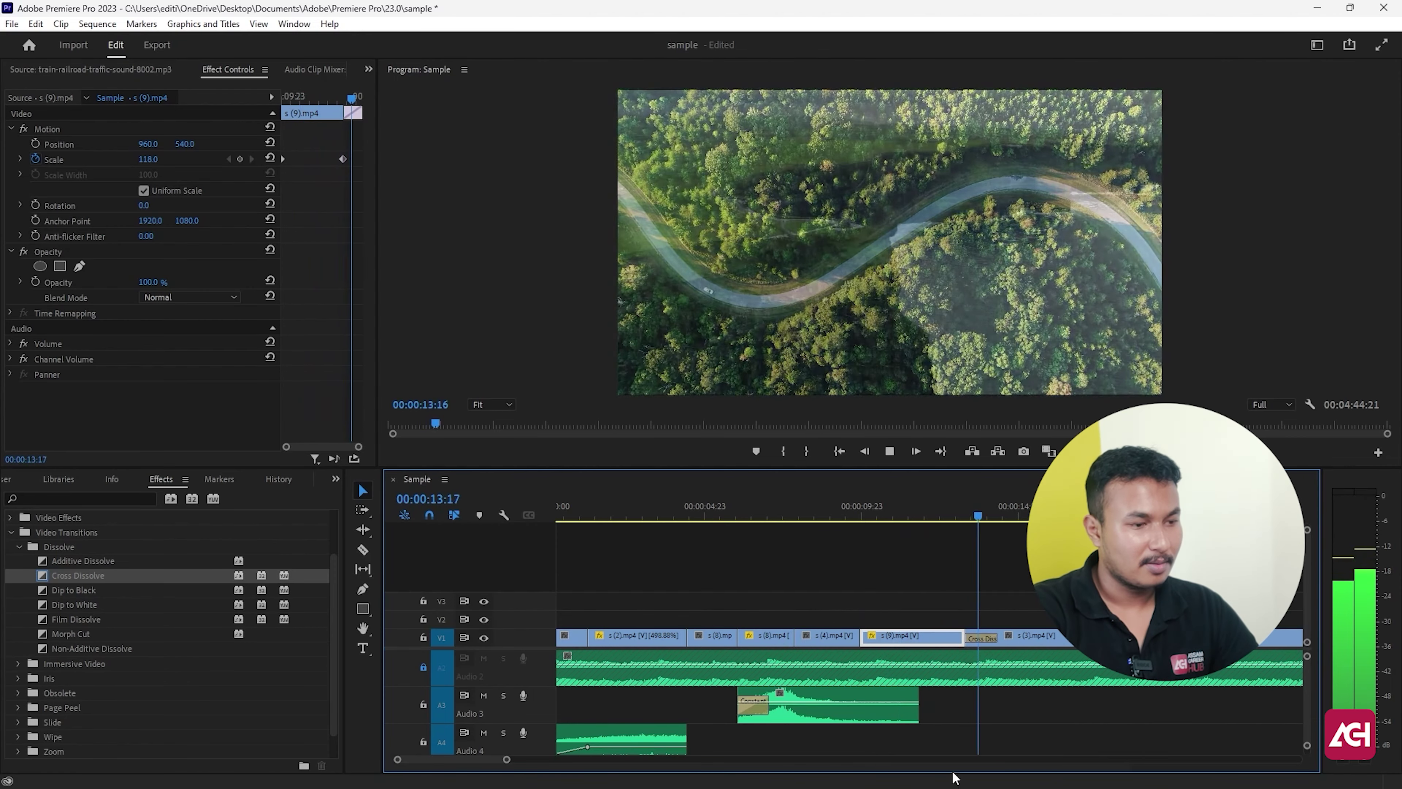
{"action": "key", "text": "space"}
{"action": "left_click_drag", "start_coordinate": [941, 506], "coordinate": [928, 509]}
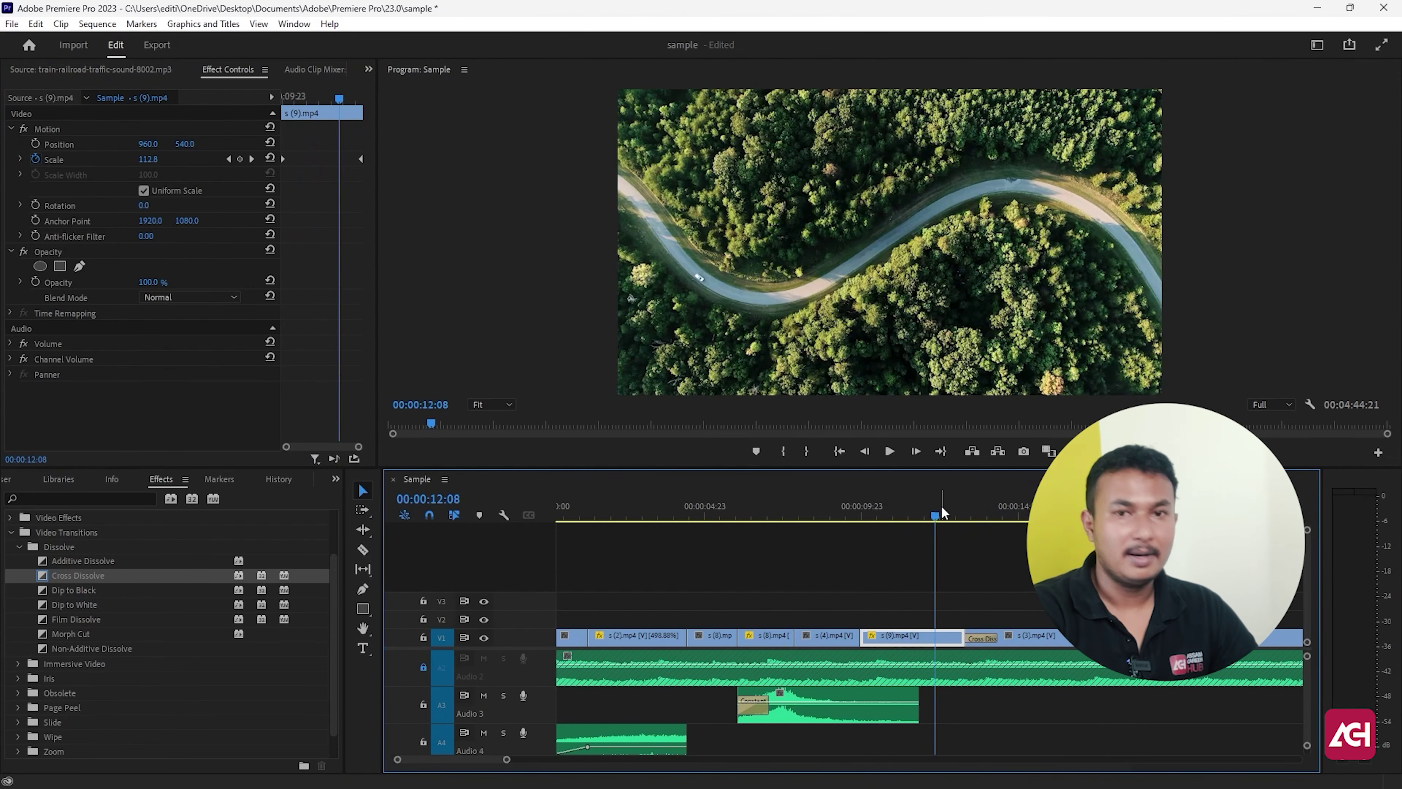
{"action": "key", "text": "space"}
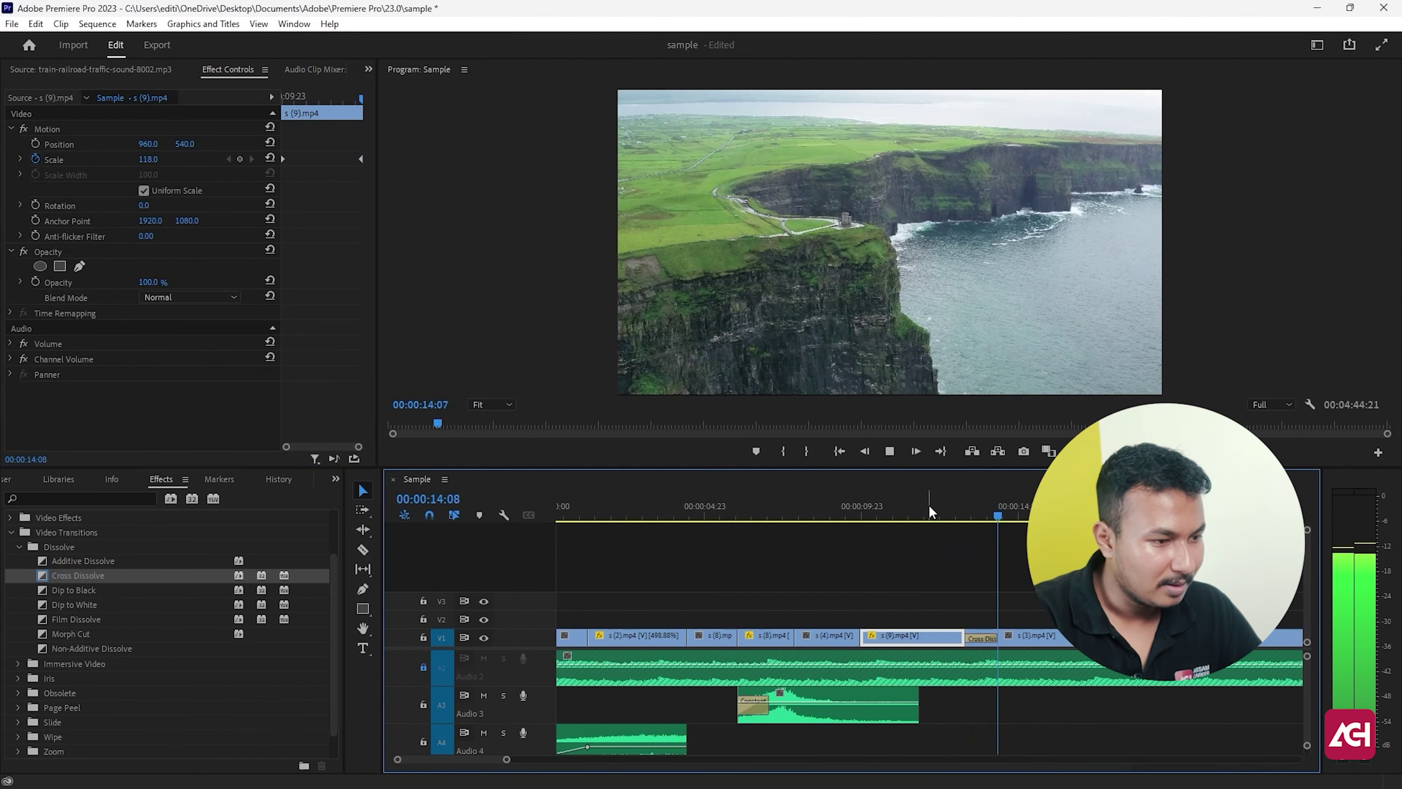
{"action": "key", "text": "space"}
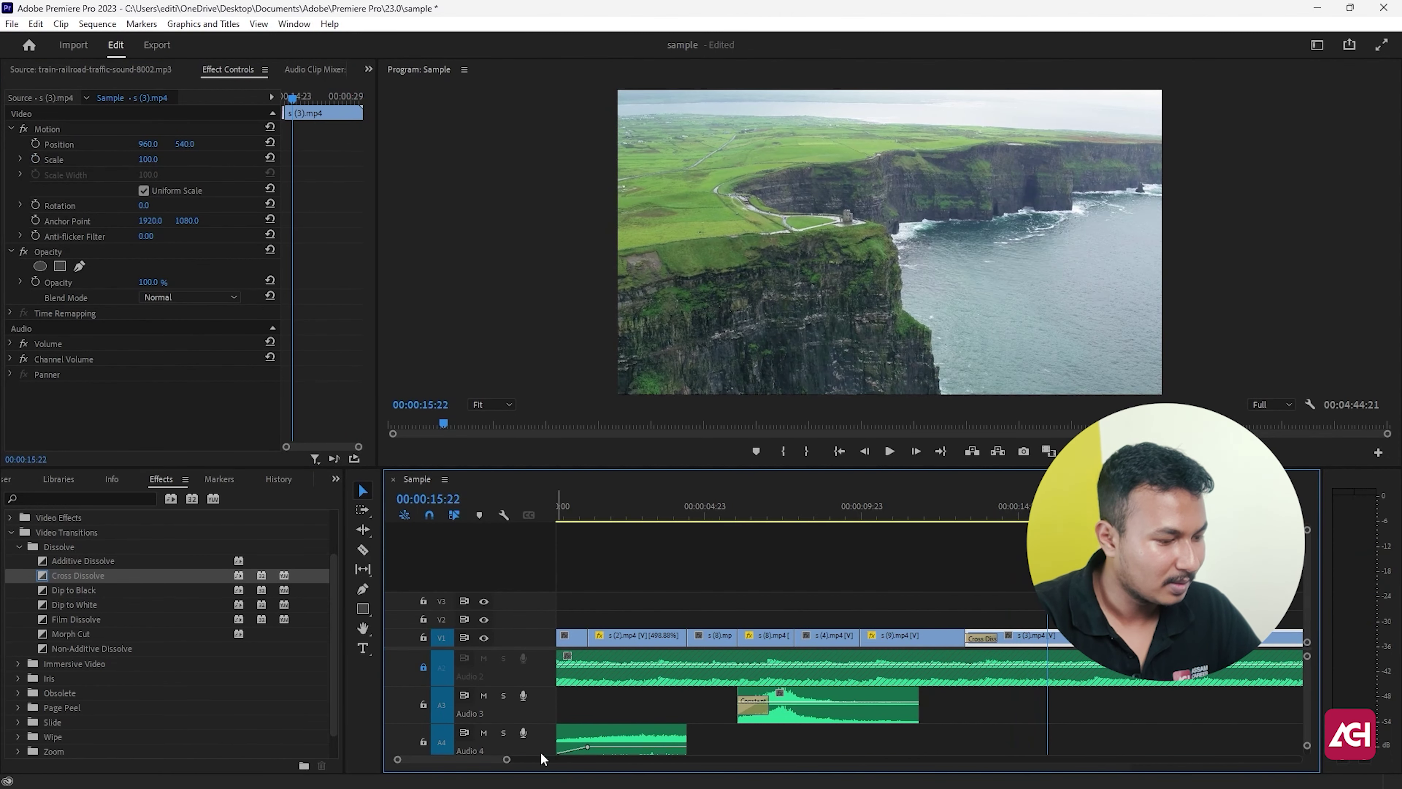
{"action": "left_click_drag", "start_coordinate": [516, 764], "coordinate": [557, 764]}
{"action": "left_click", "coordinate": [815, 516]}
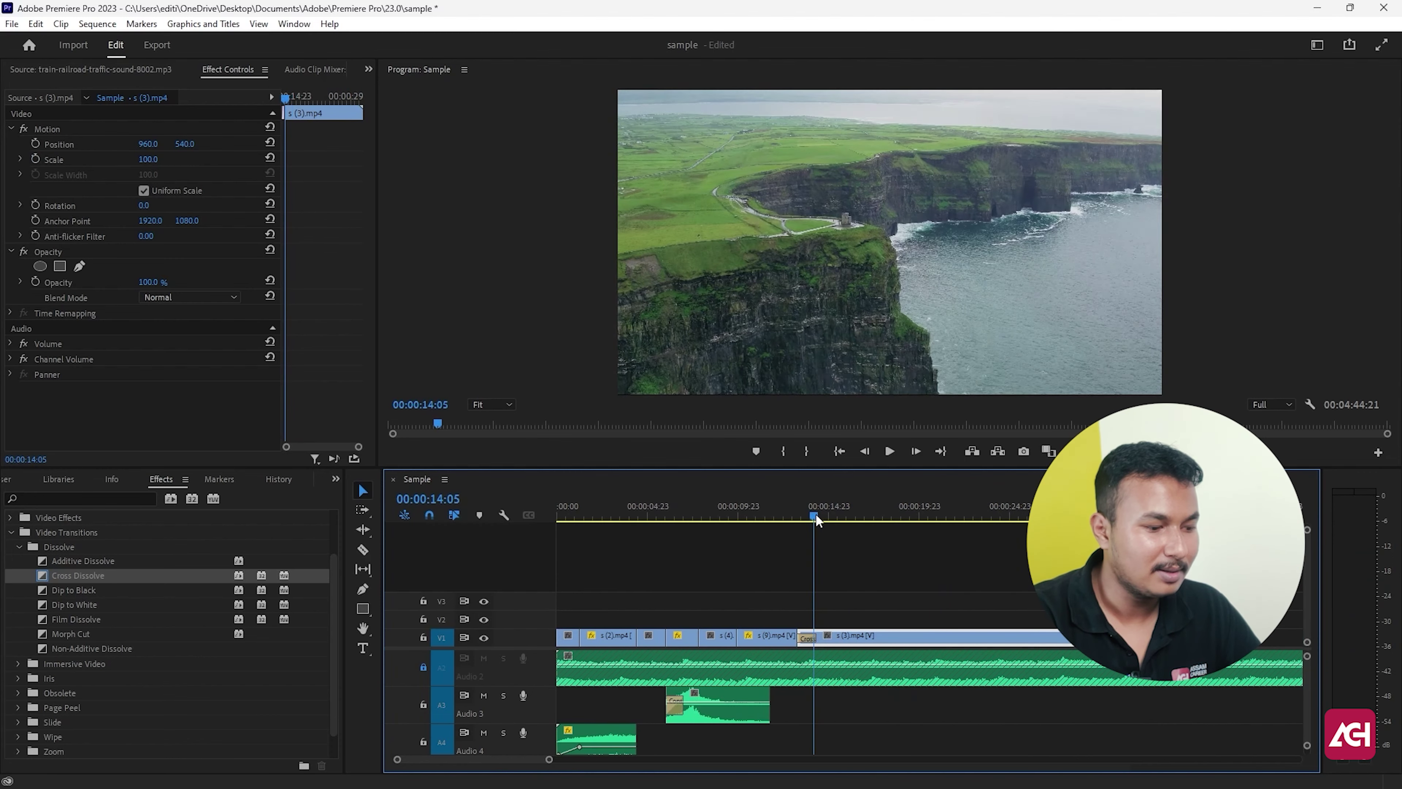
{"action": "key", "text": "space"}
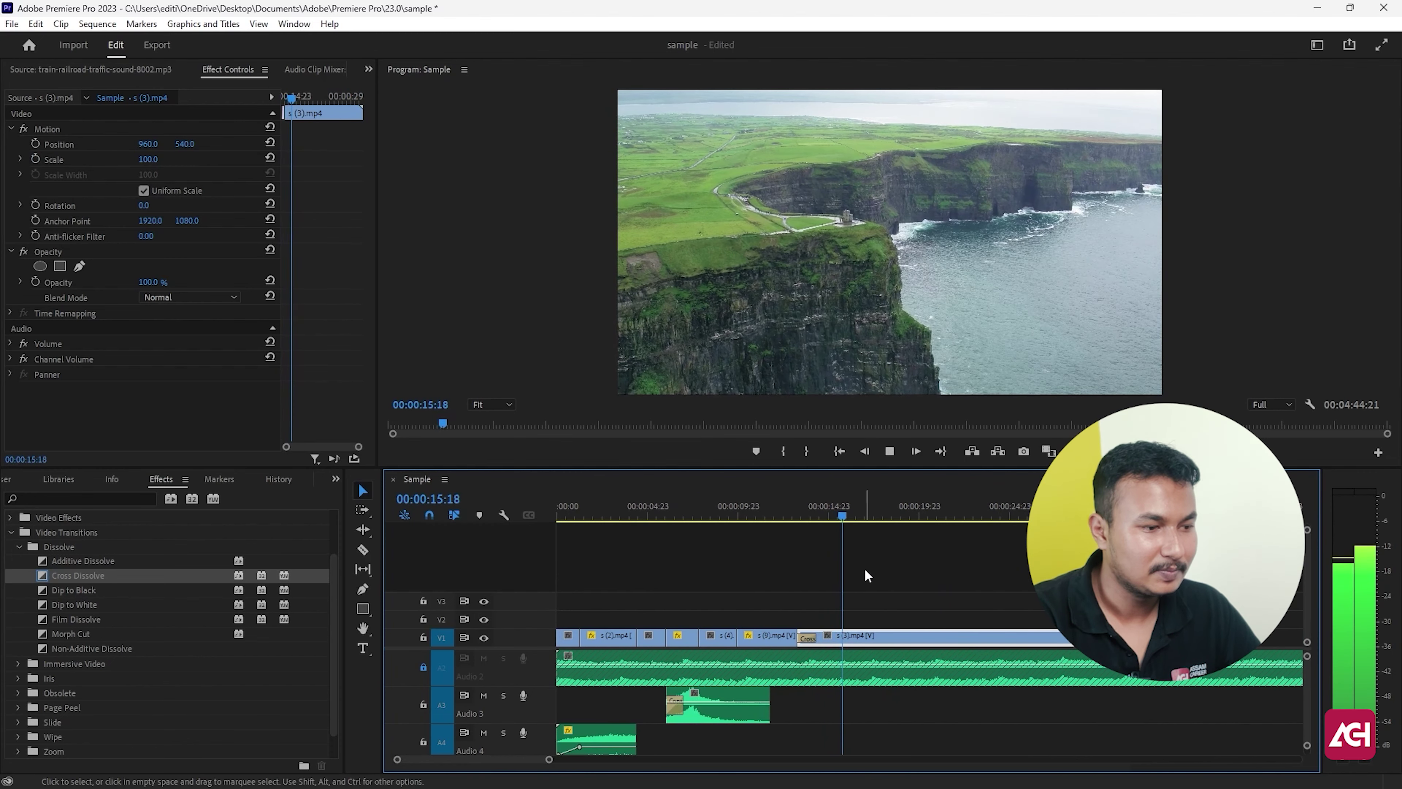
{"action": "key", "text": "space"}
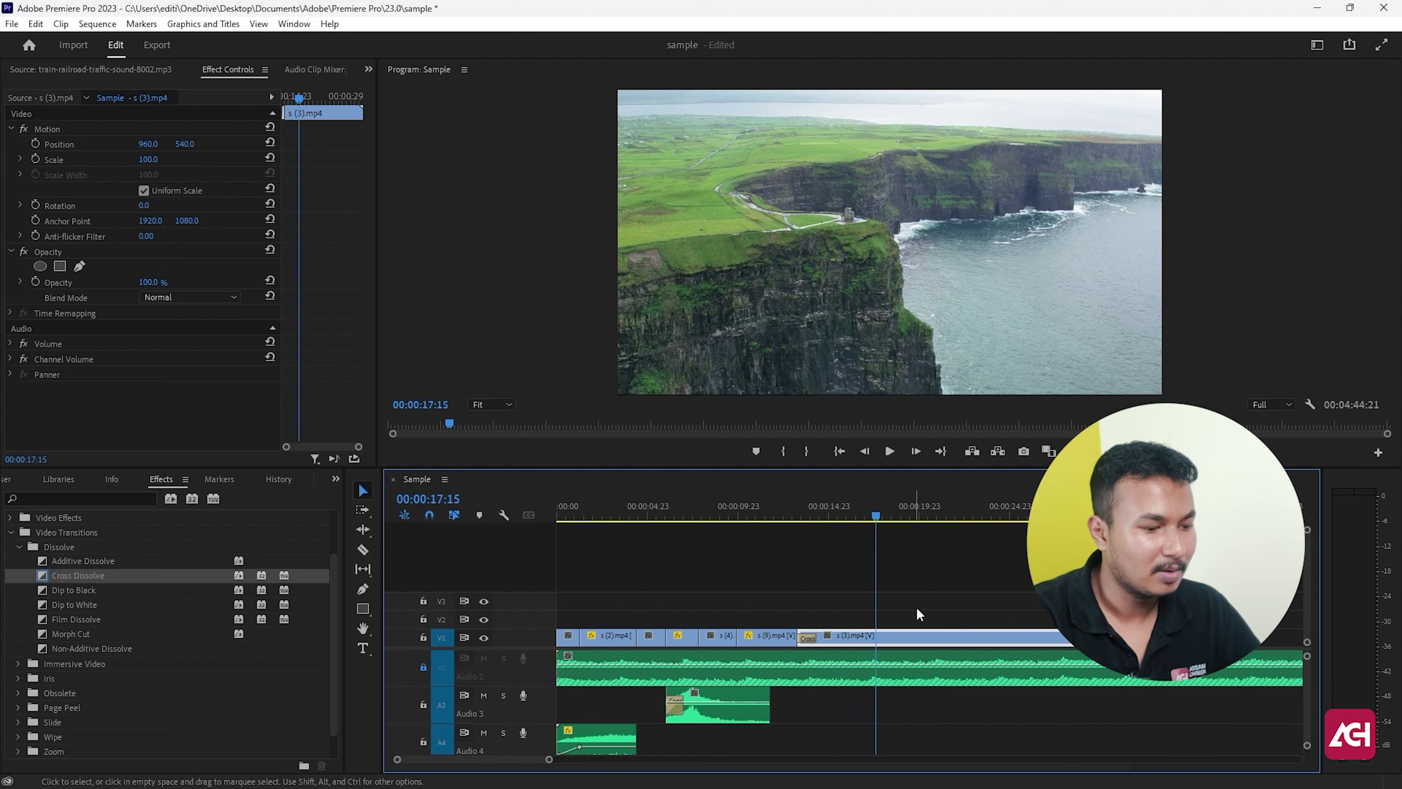
{"action": "key", "text": "space"}
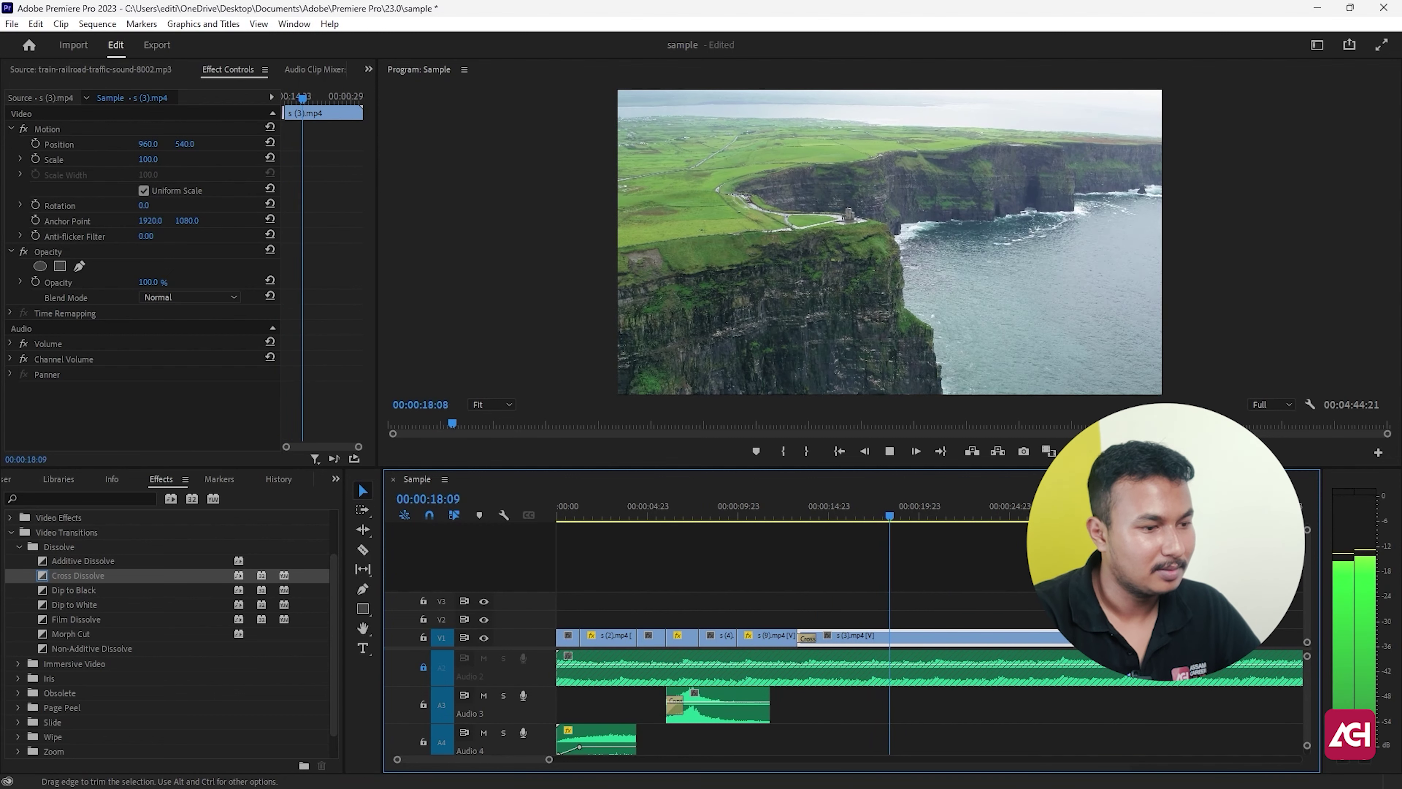
{"action": "key", "text": "space"}
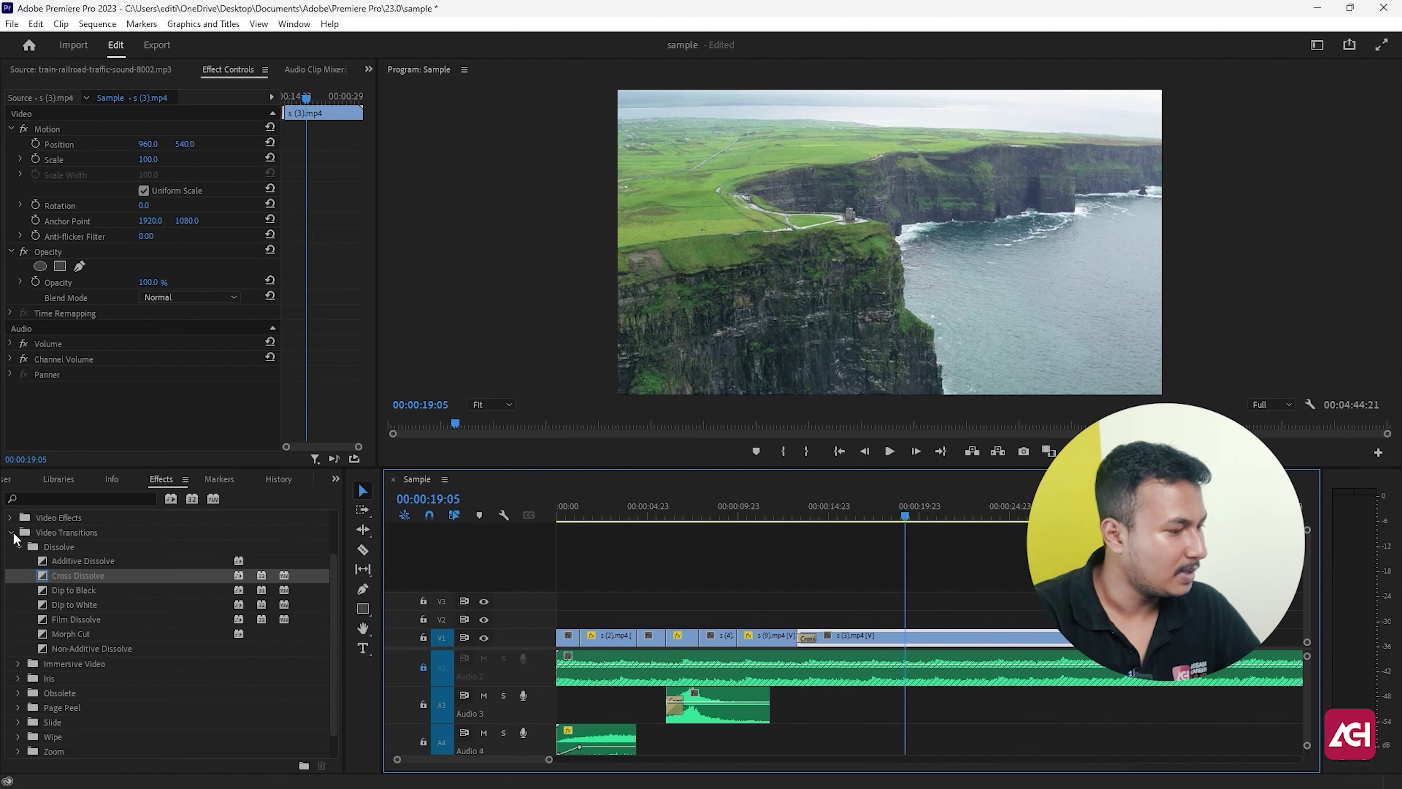
{"action": "left_click", "coordinate": [17, 546]}
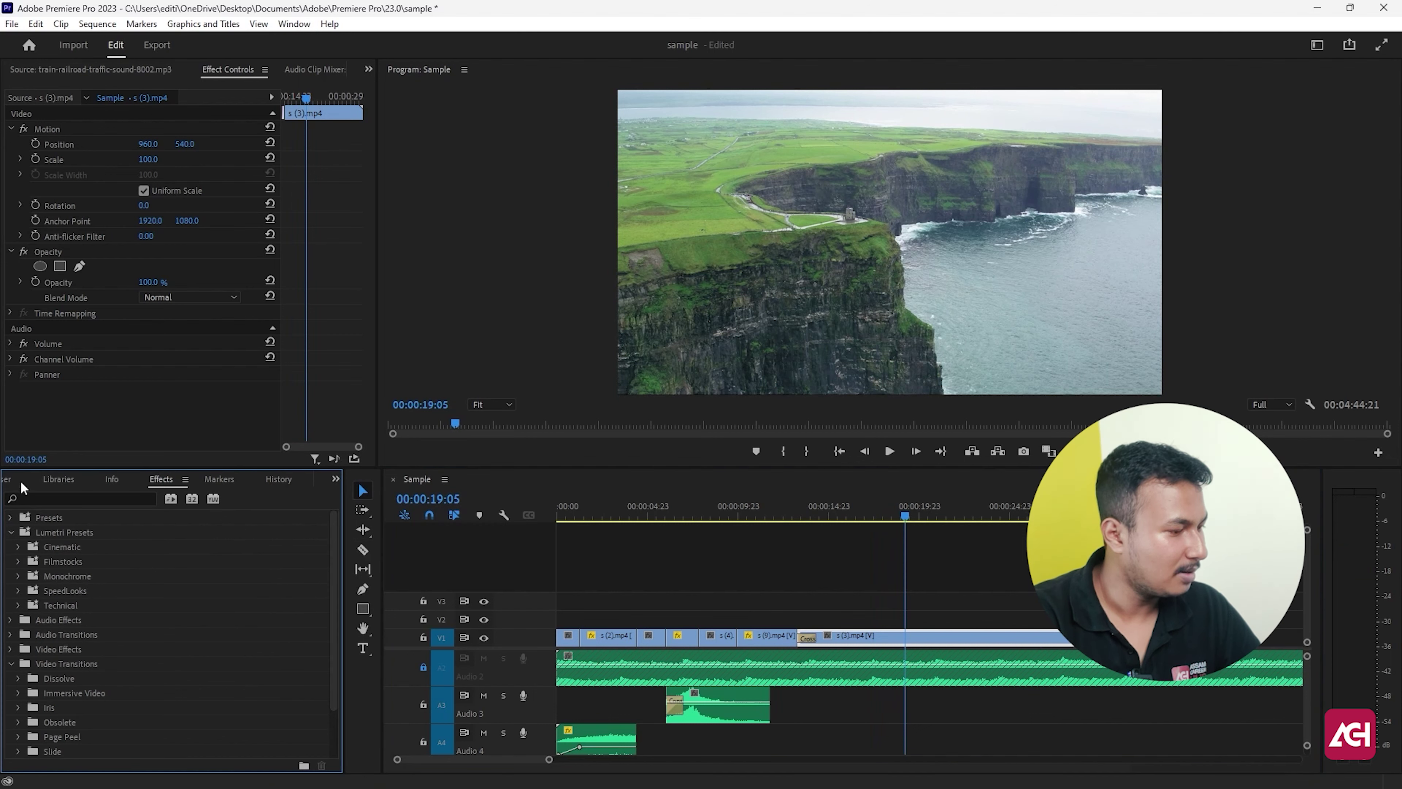
Preview car-pass-by-9111.mp3 and relaxing-145038.mp3 in the Source monitor from the Project panel
{"action": "left_click", "coordinate": [21, 481]}
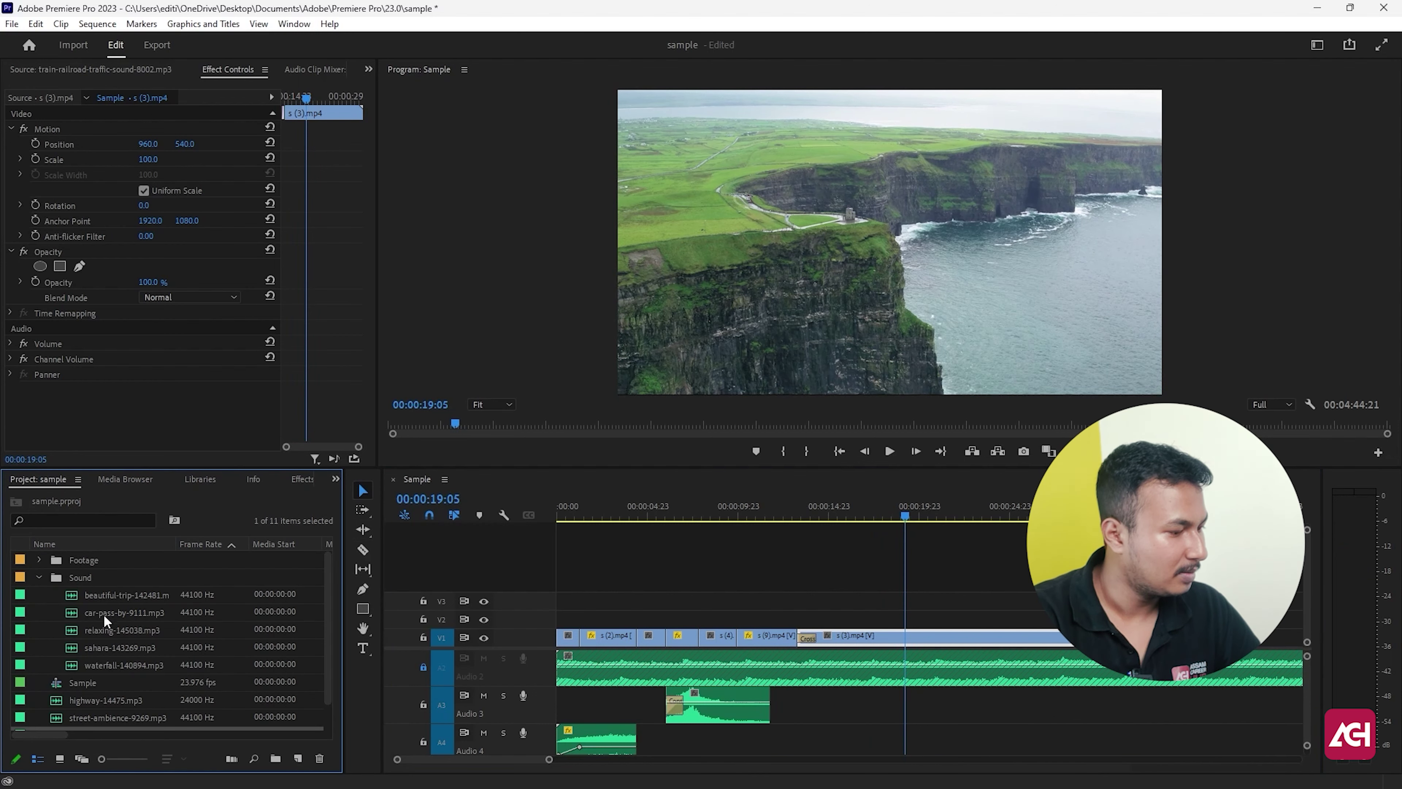
{"action": "double_click", "coordinate": [104, 613]}
{"action": "double_click", "coordinate": [97, 627]}
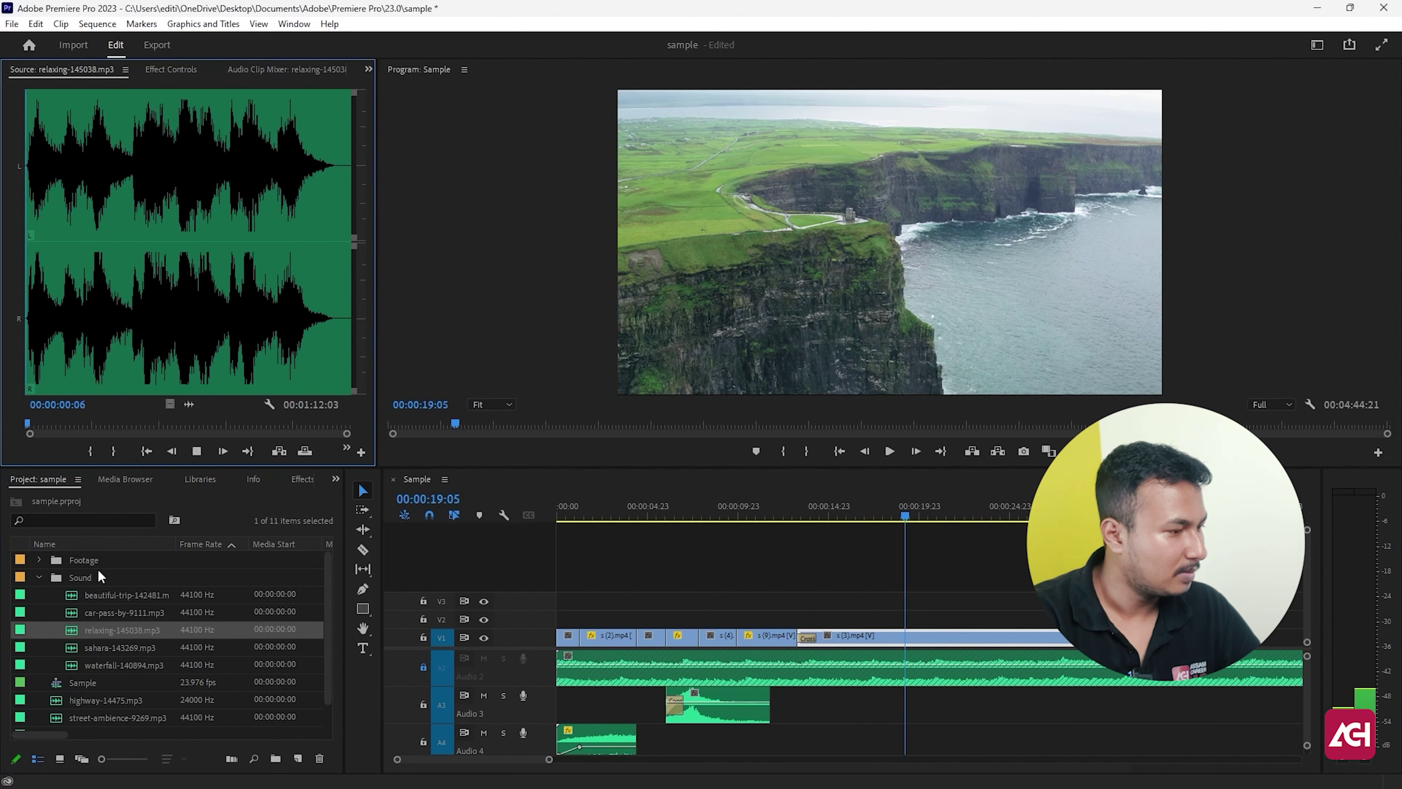
{"action": "left_click", "coordinate": [278, 370]}
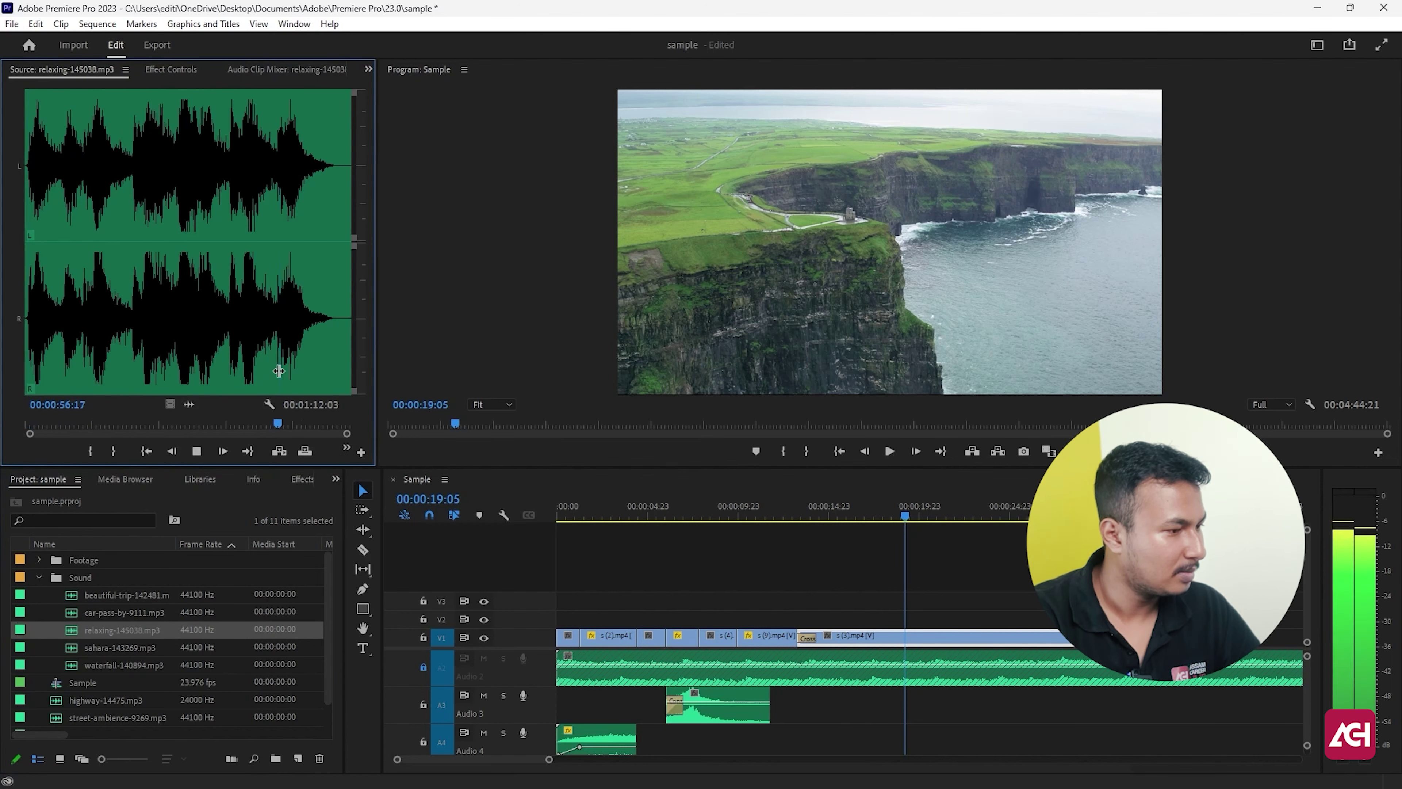
{"action": "left_click", "coordinate": [305, 359]}
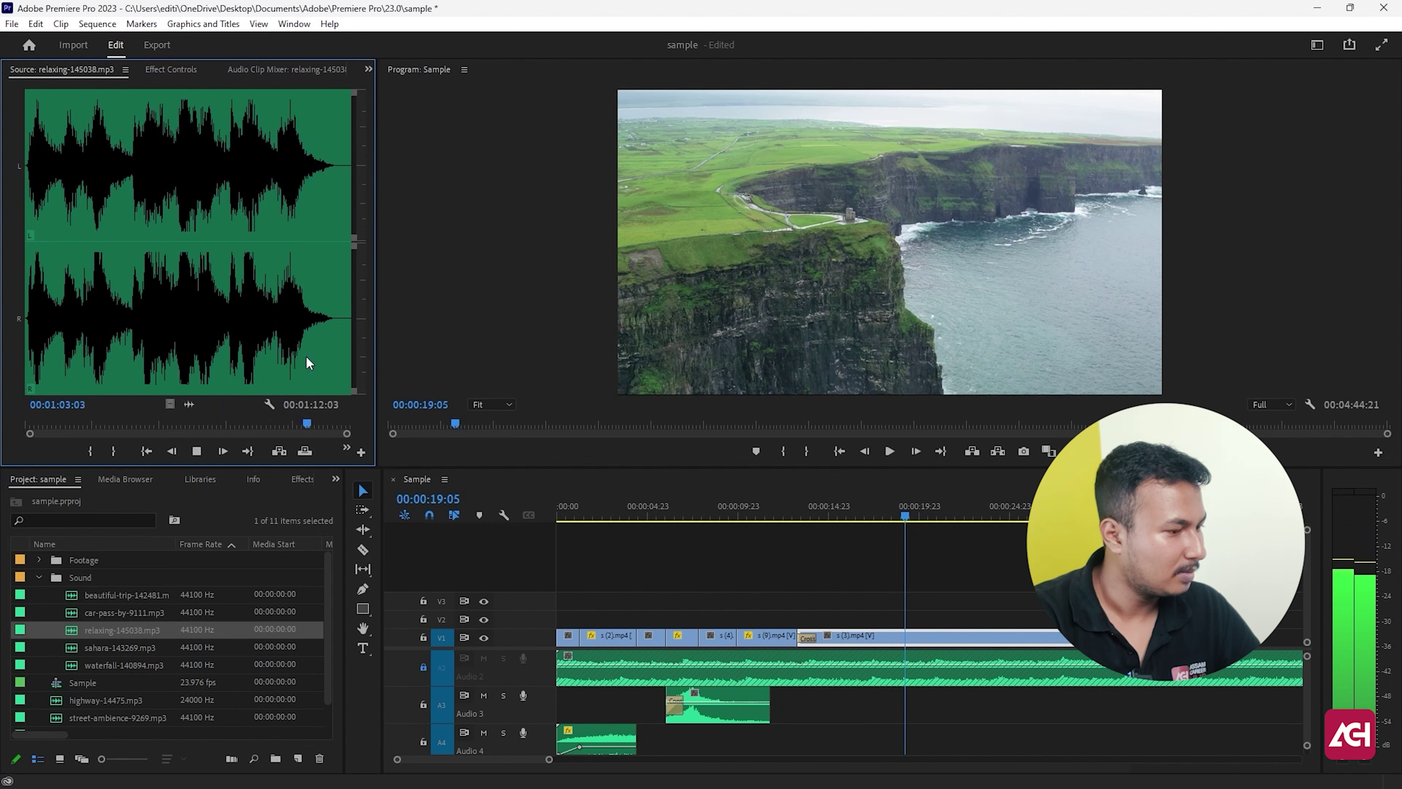
Mark sahara-143269.mp3's out point at 01:21 and drag the excerpt onto Audio 3
{"action": "double_click", "coordinate": [97, 647]}
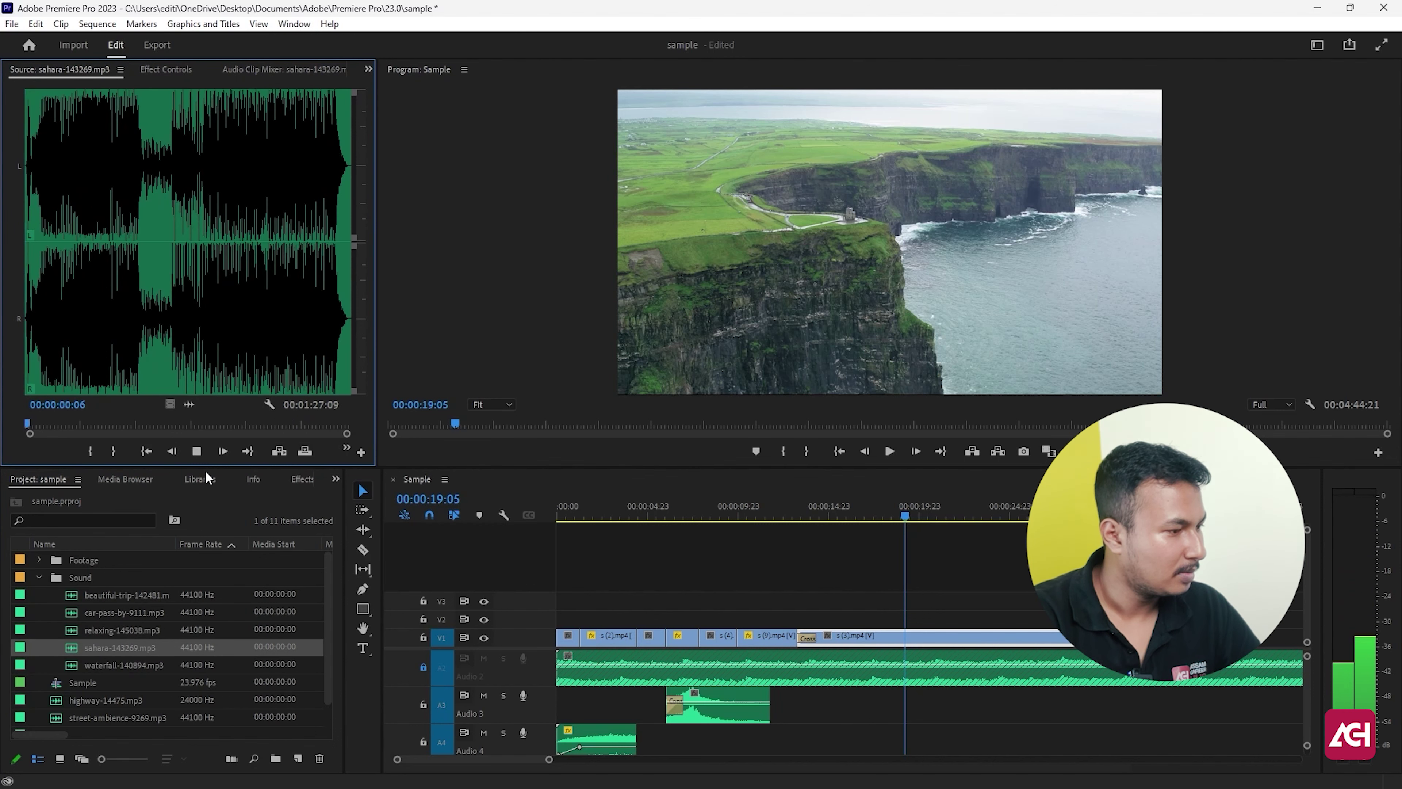
{"action": "key", "text": "space"}
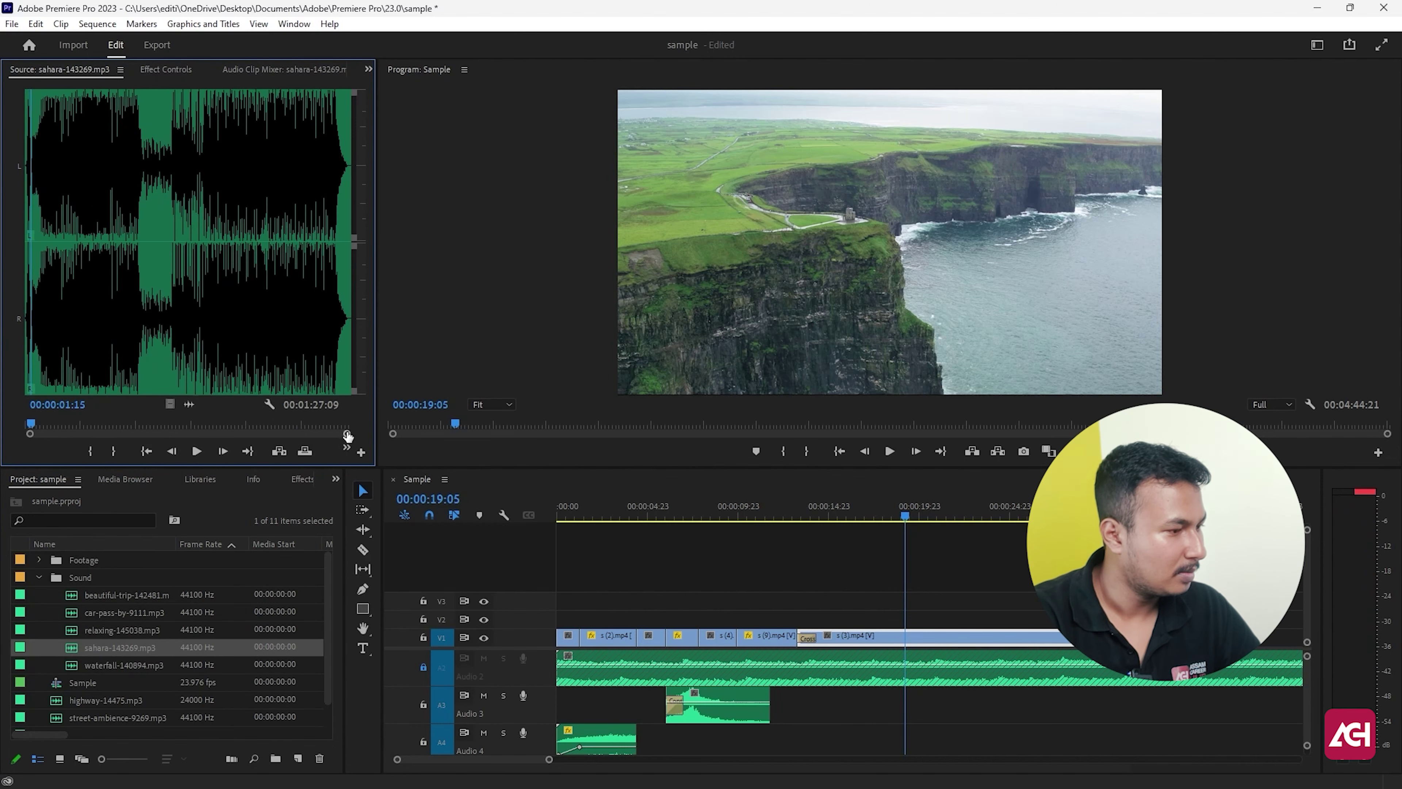
{"action": "left_click_drag", "start_coordinate": [347, 436], "coordinate": [218, 434]}
{"action": "left_click", "coordinate": [193, 243]}
{"action": "key", "text": "o"}
{"action": "left_click_drag", "start_coordinate": [138, 243], "coordinate": [806, 696]}
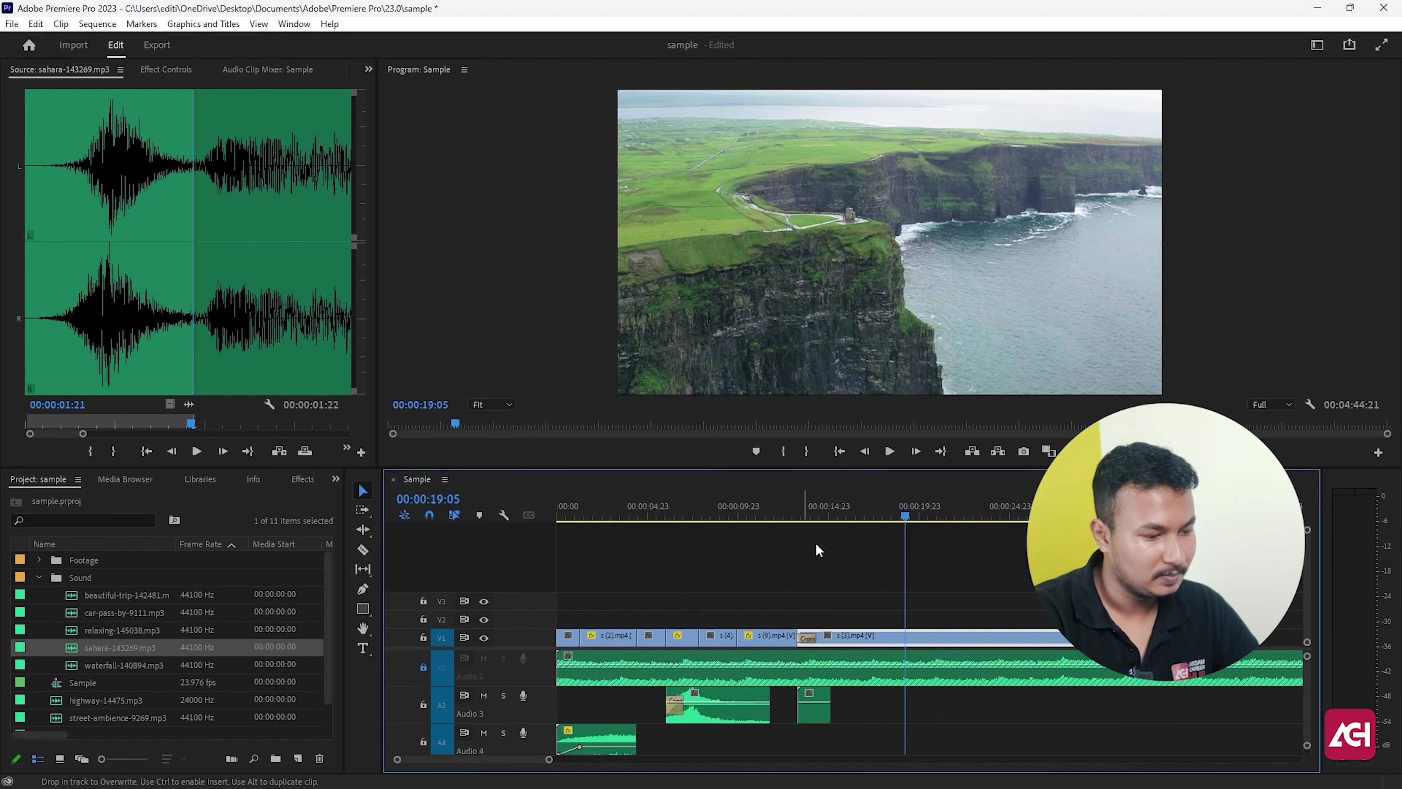
Lower the sahara sound's volume on Audio 3 to -21.4 dB and listen to it
{"action": "left_click_drag", "start_coordinate": [799, 510], "coordinate": [792, 511]}
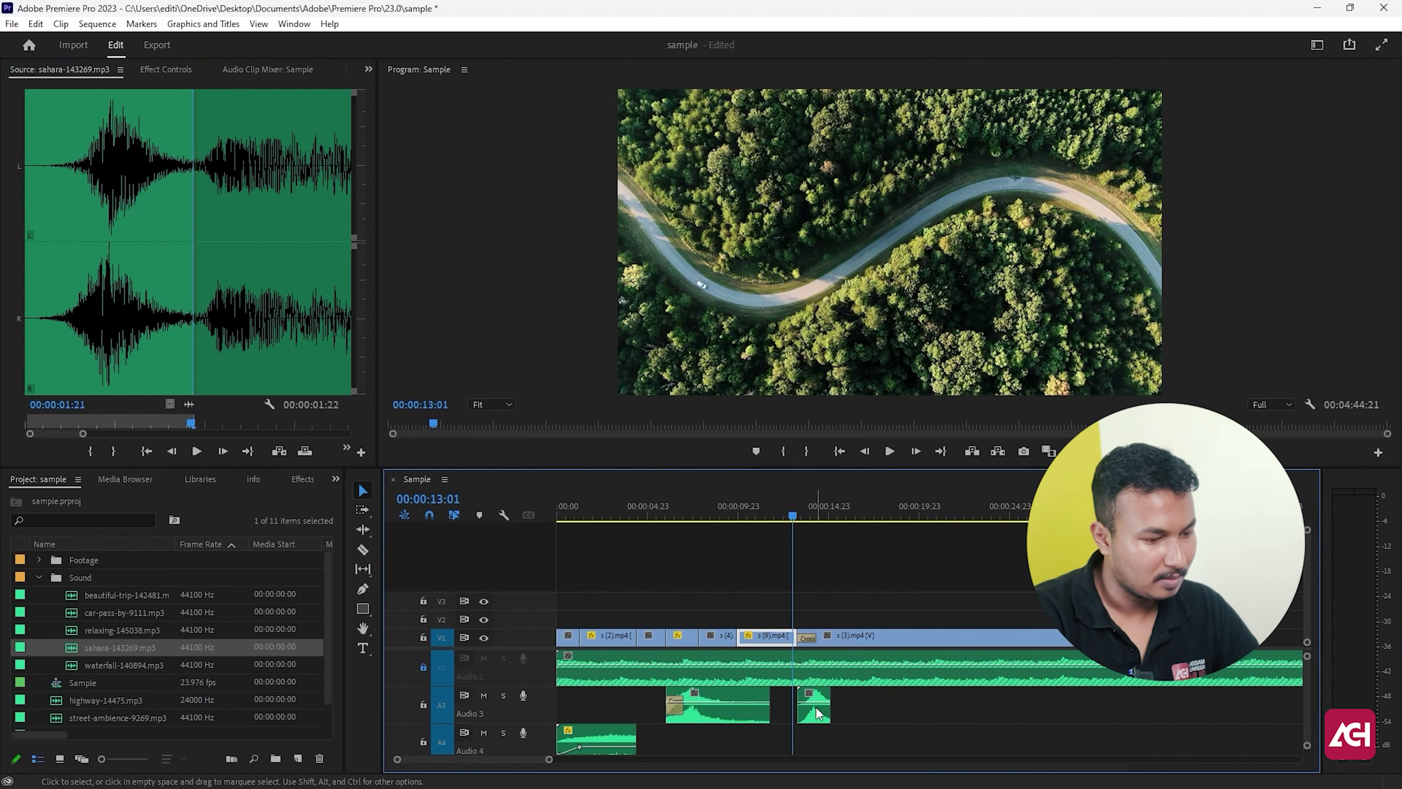
{"action": "left_click_drag", "start_coordinate": [816, 716], "coordinate": [816, 718]}
{"action": "key", "text": "space"}
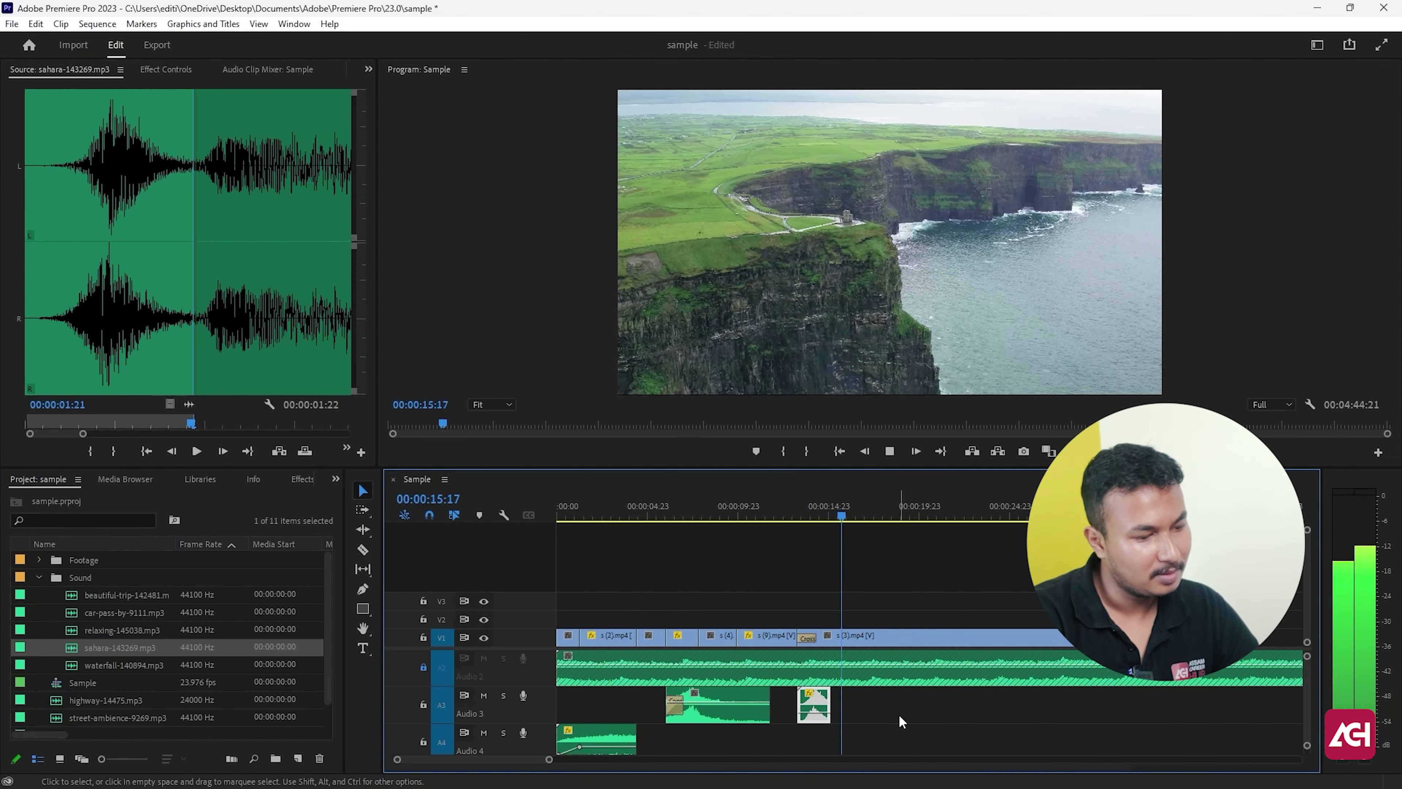
{"action": "key", "text": "space"}
Move the sahara sound about 17 seconds later, near 31 seconds, and play it back
{"action": "left_click_drag", "start_coordinate": [823, 707], "coordinate": [1154, 706]}
{"action": "left_click", "coordinate": [1129, 514]}
{"action": "key", "text": "space"}
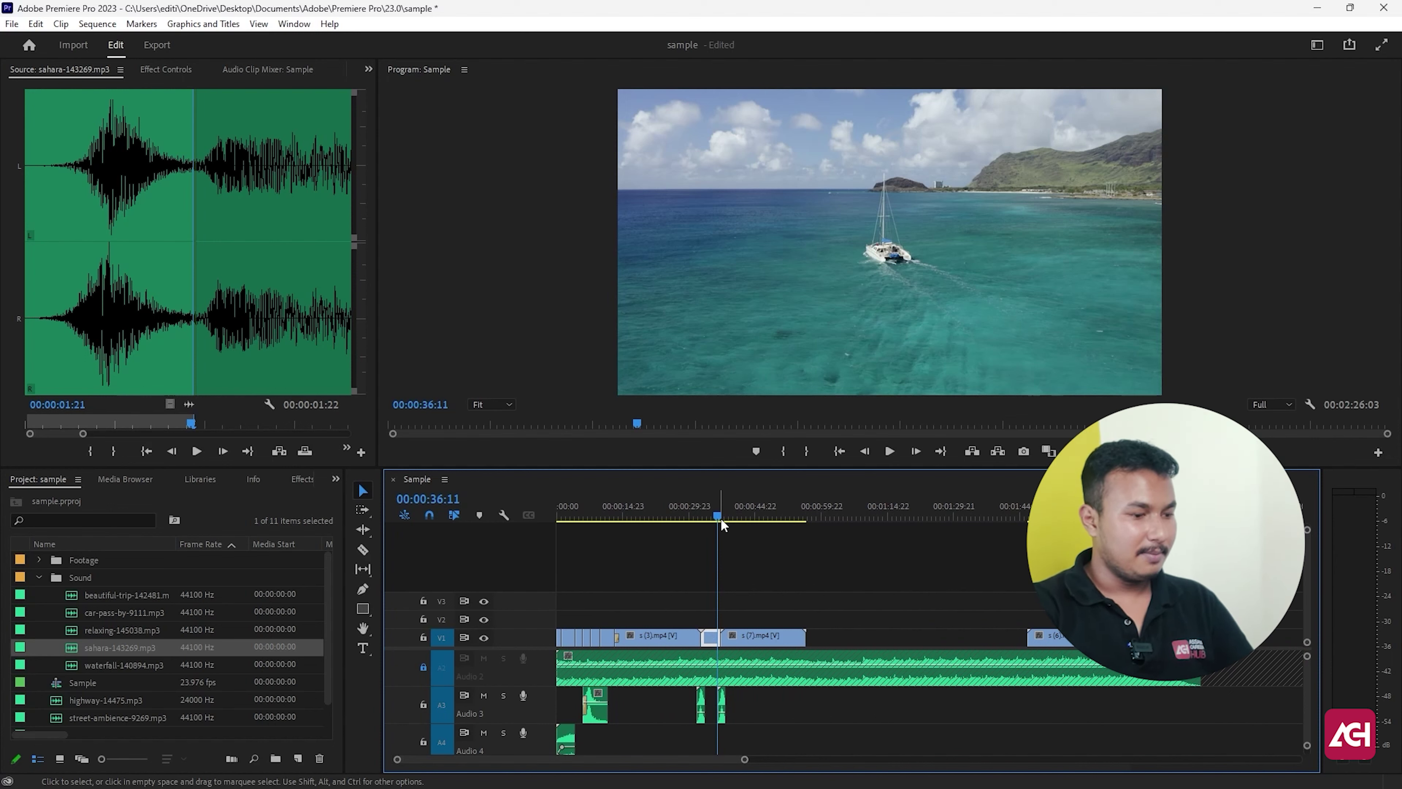
{"action": "left_click_drag", "start_coordinate": [718, 517], "coordinate": [691, 521]}
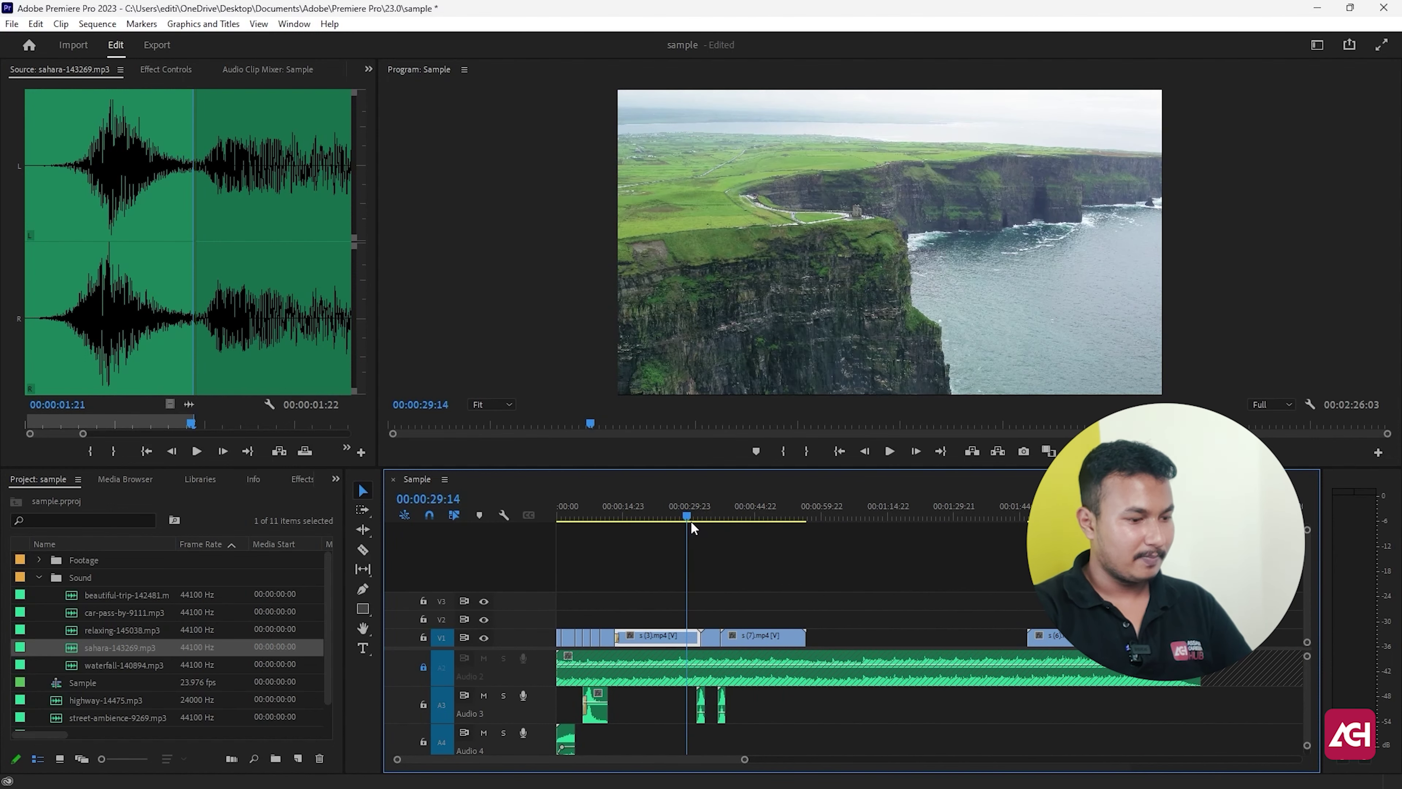
{"action": "key", "text": "space"}
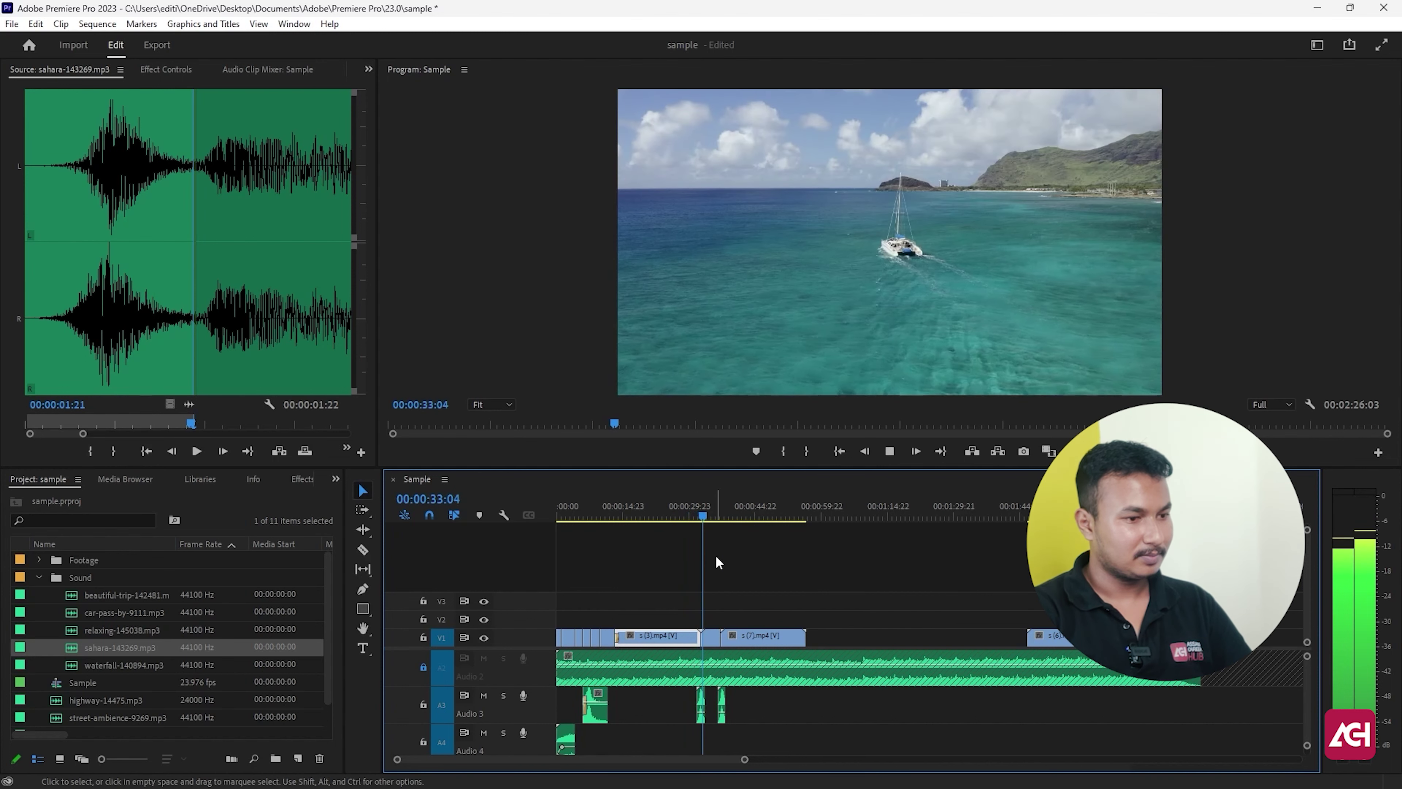
Split the s (7).mp4 van clip at 40:19 and bring up its Clip Speed/Duration settings
{"action": "left_click_drag", "start_coordinate": [744, 759], "coordinate": [682, 743]}
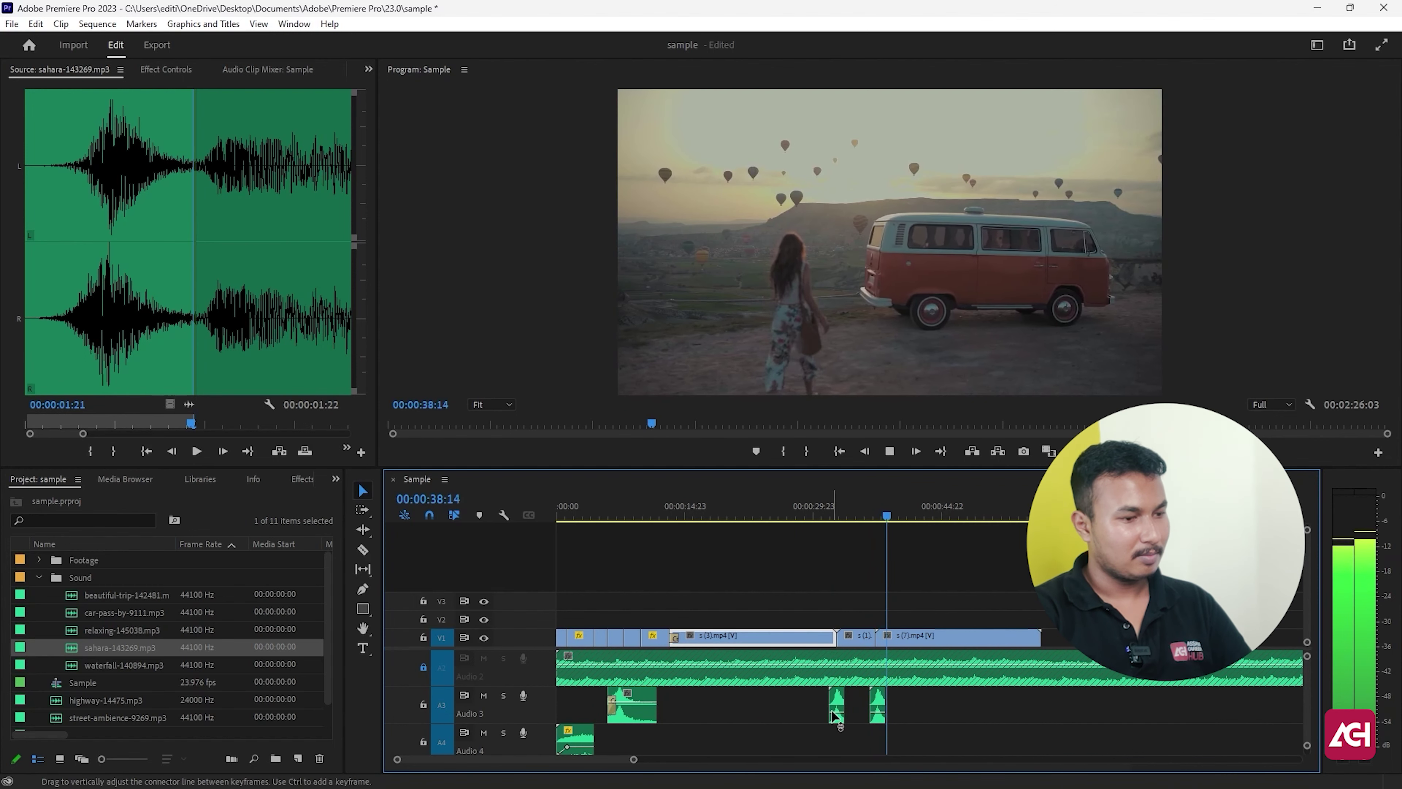
{"action": "scroll", "coordinate": [875, 704], "scroll_direction": "down", "scroll_amount": 2}
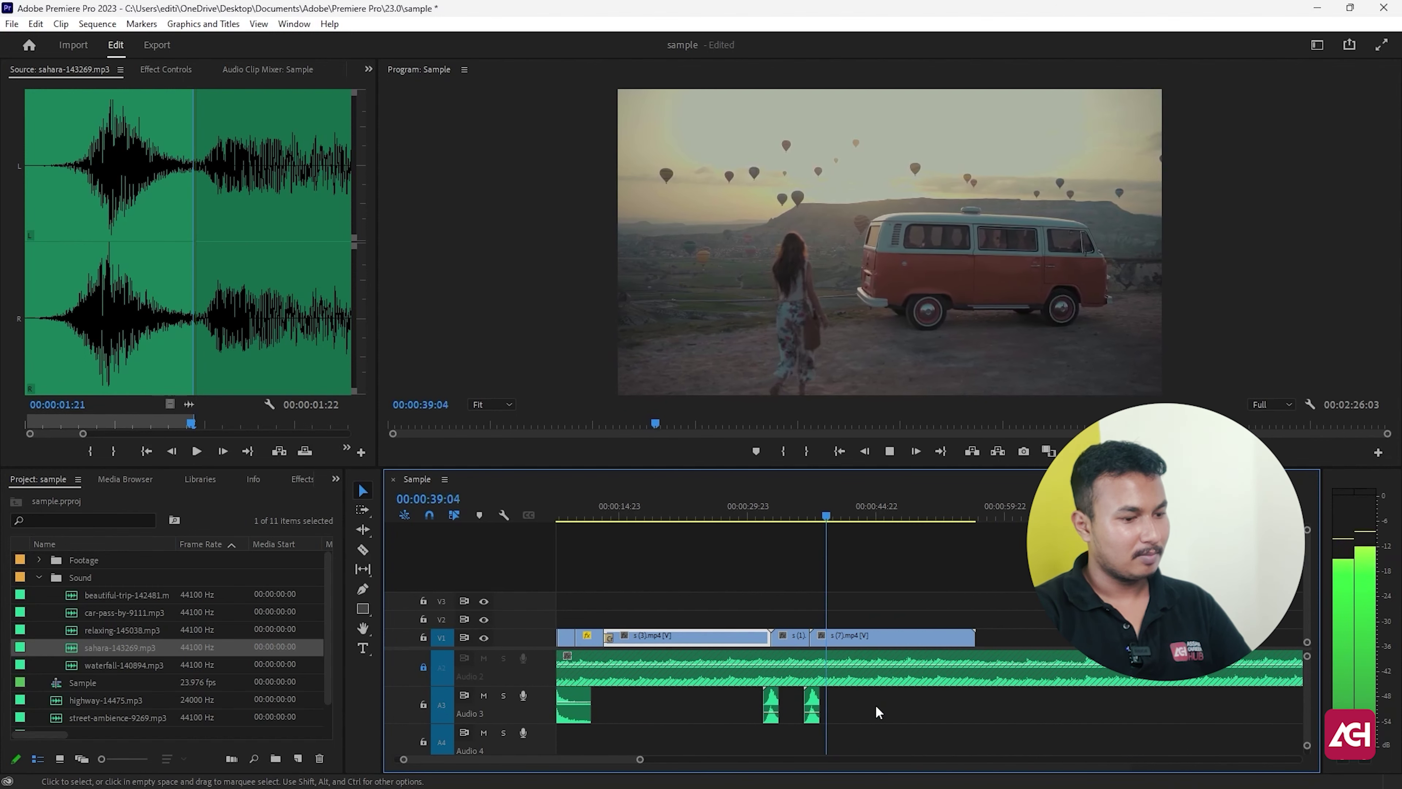
{"action": "left_click", "coordinate": [887, 644]}
{"action": "key", "text": "space"}
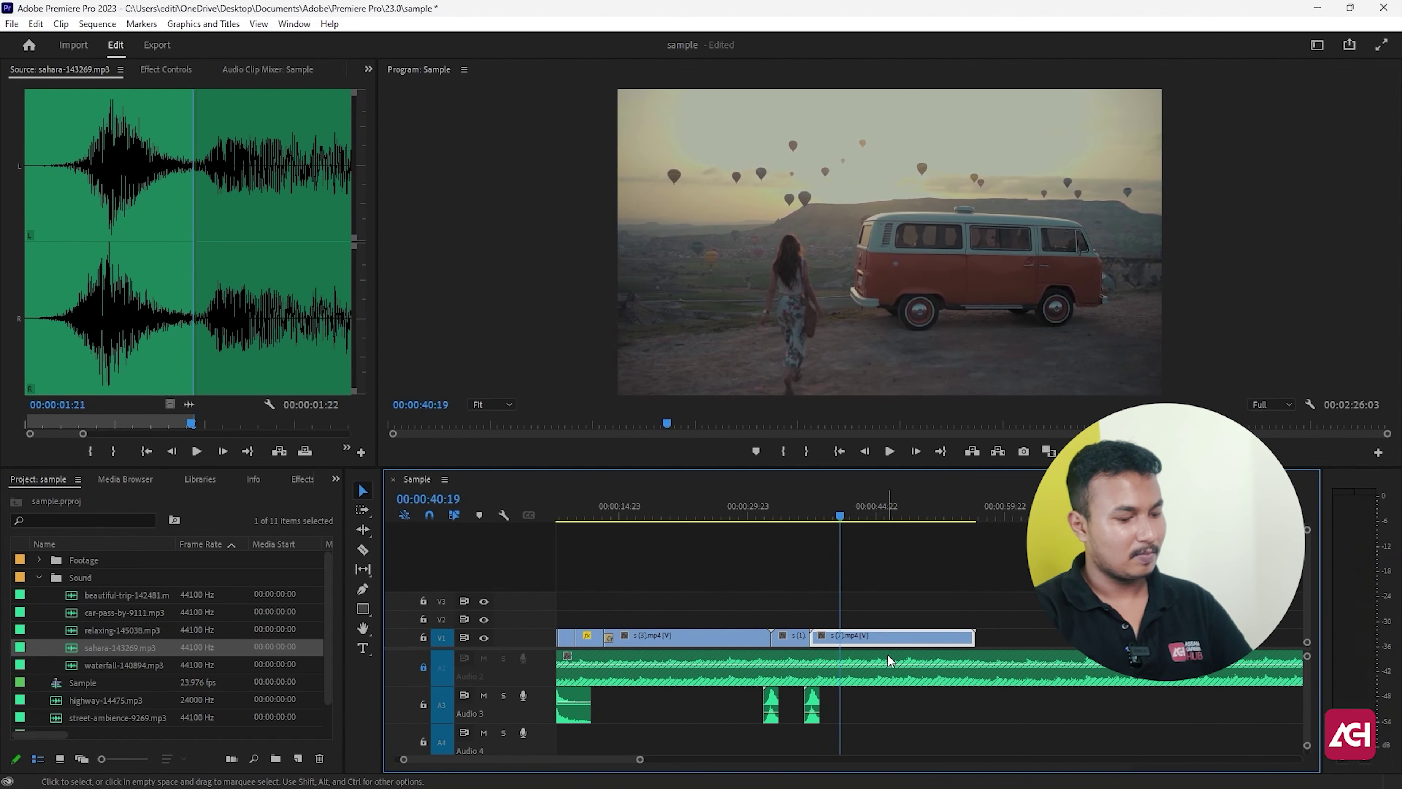
{"action": "key", "text": "ctrl+k"}
{"action": "key", "text": "space"}
{"action": "key", "text": "space"}
{"action": "key", "text": "space"}
{"action": "key", "text": "space"}
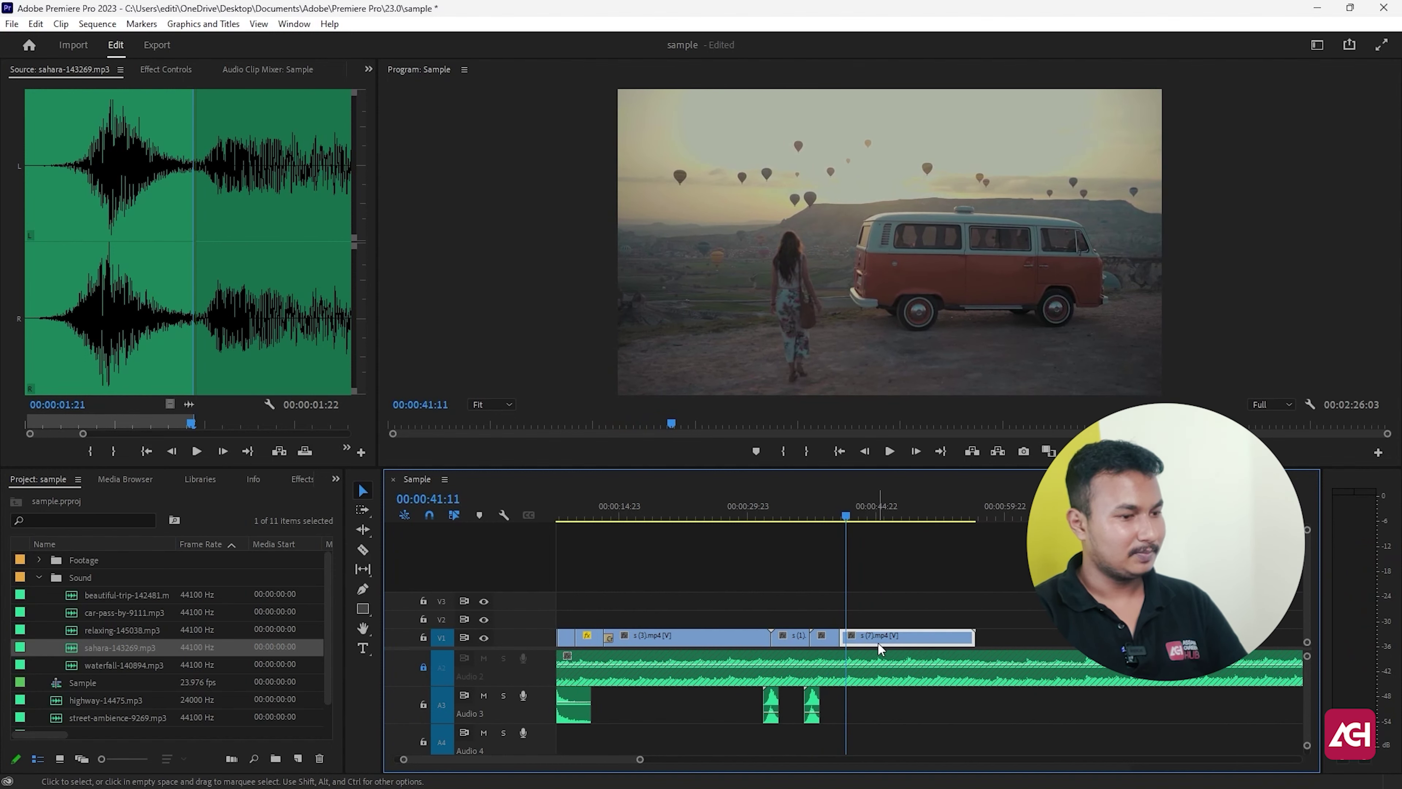
{"action": "key", "text": "ctrl+r"}
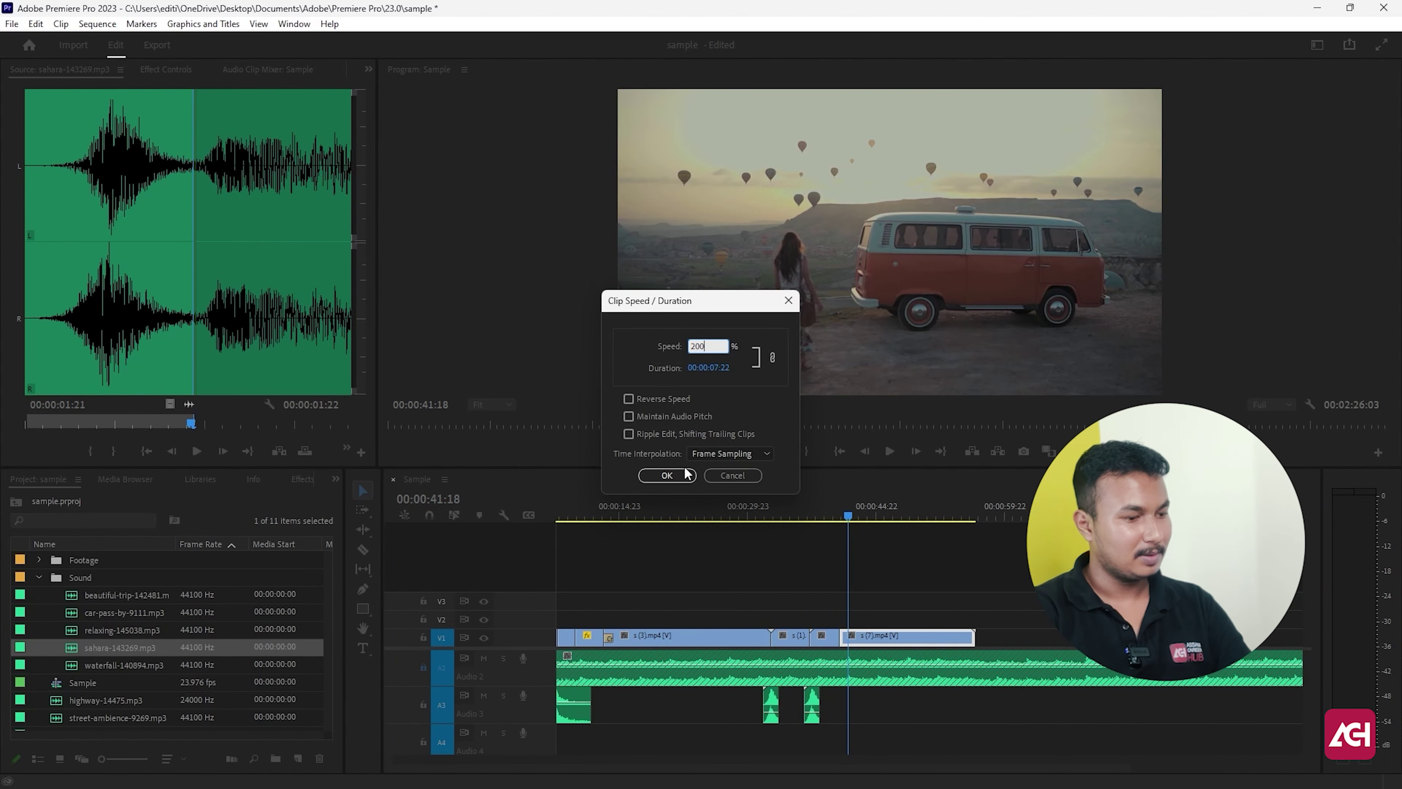
Speed the s (7).mp4 van clip up to 200%, review it, and trim its end shorter
{"action": "left_click", "coordinate": [666, 475]}
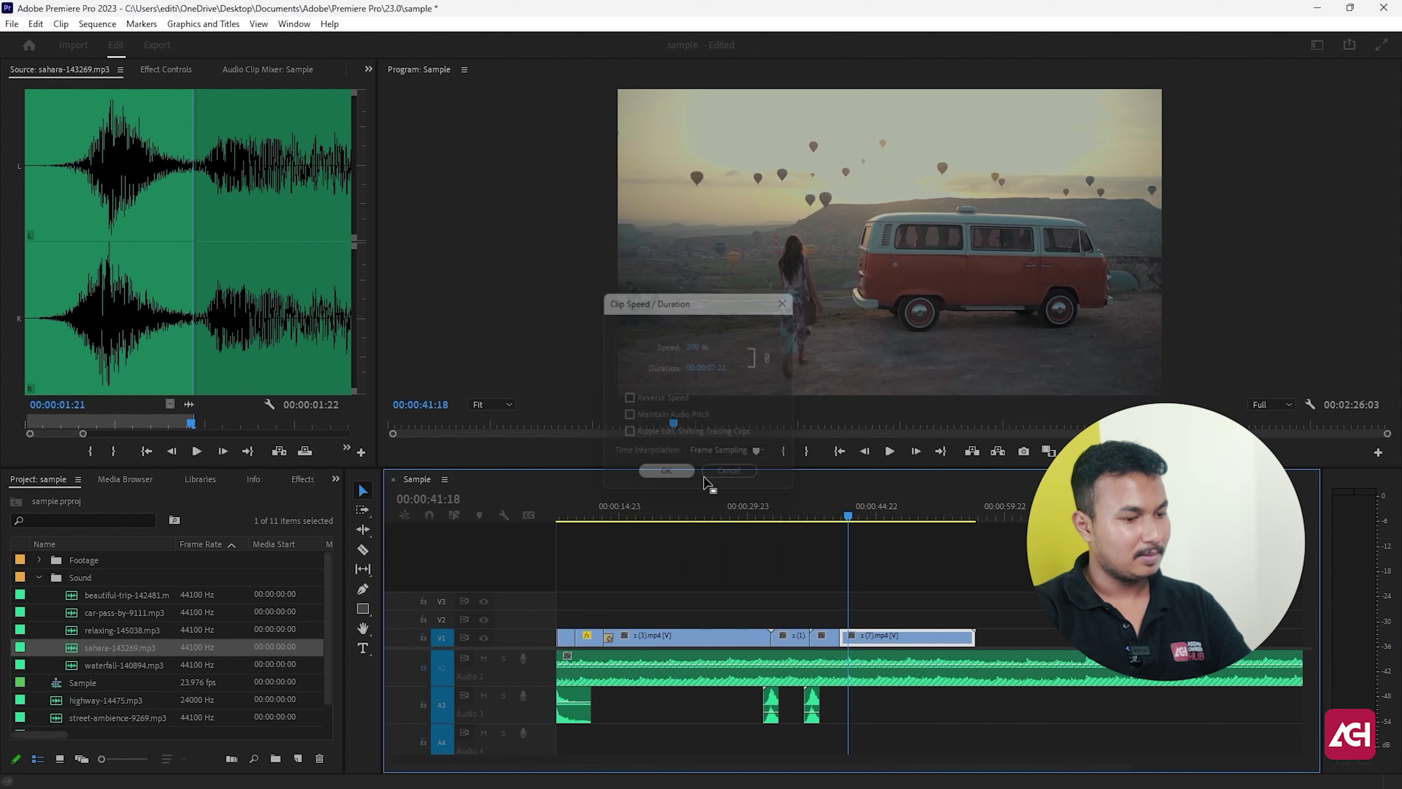
{"action": "left_click", "coordinate": [830, 517]}
{"action": "key", "text": "space"}
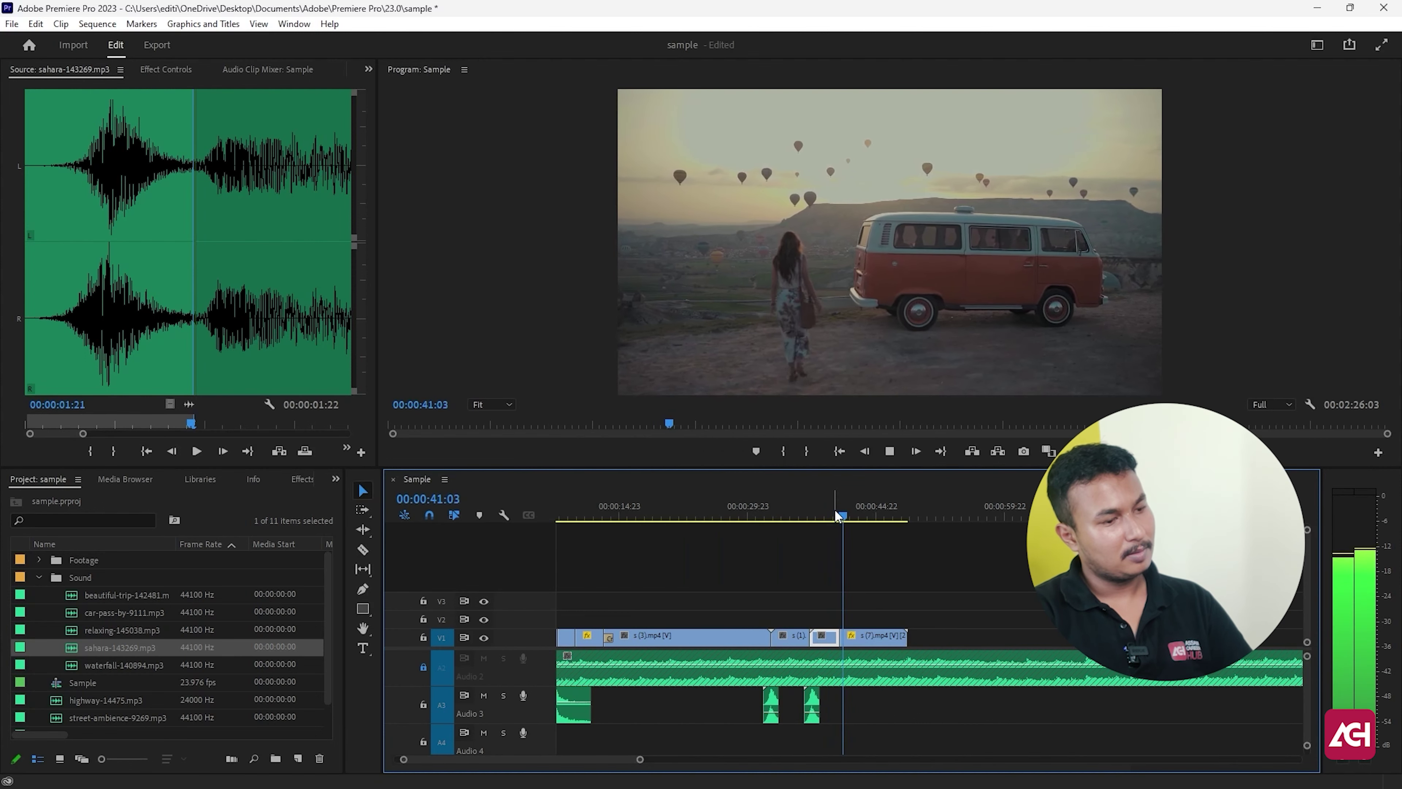
{"action": "key", "text": "space"}
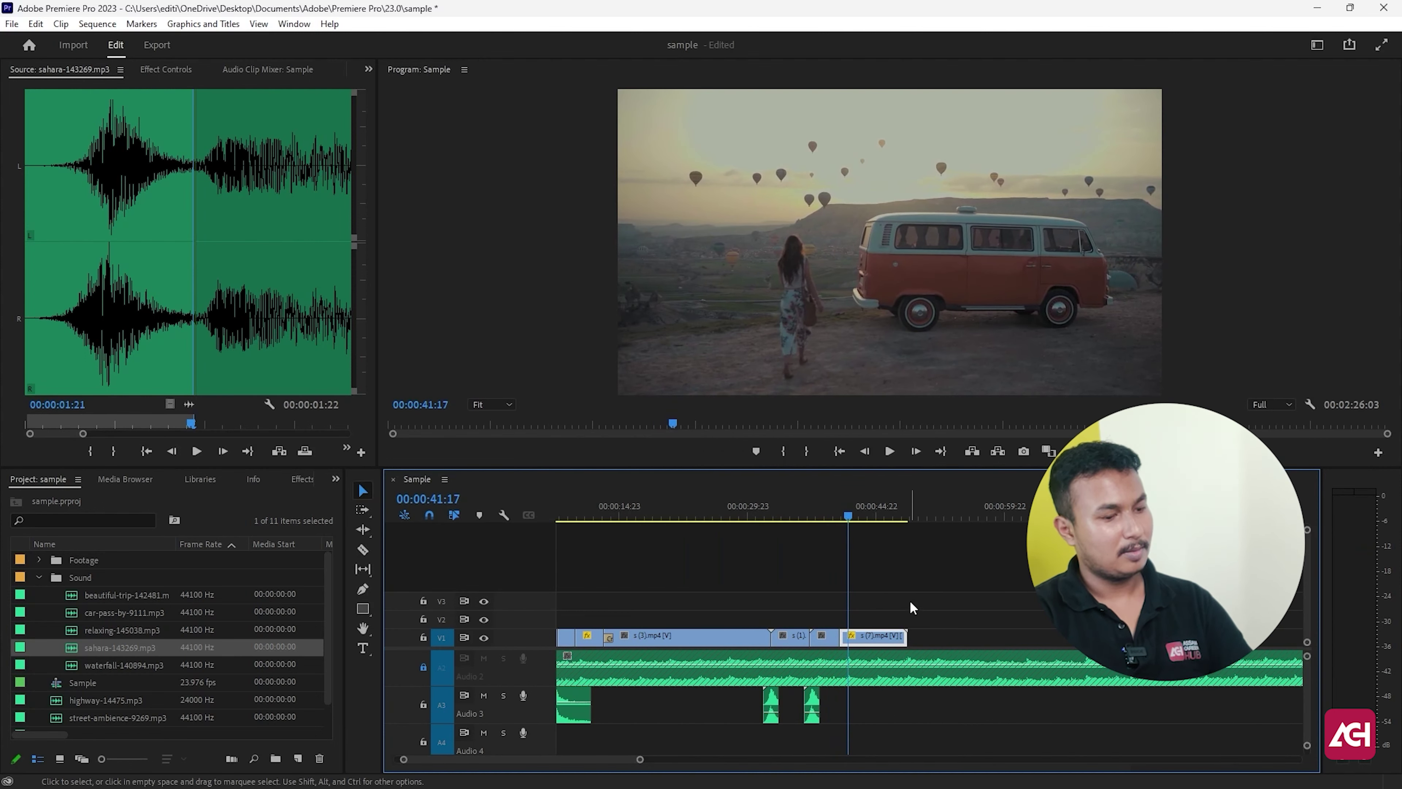
{"action": "left_click", "coordinate": [889, 636]}
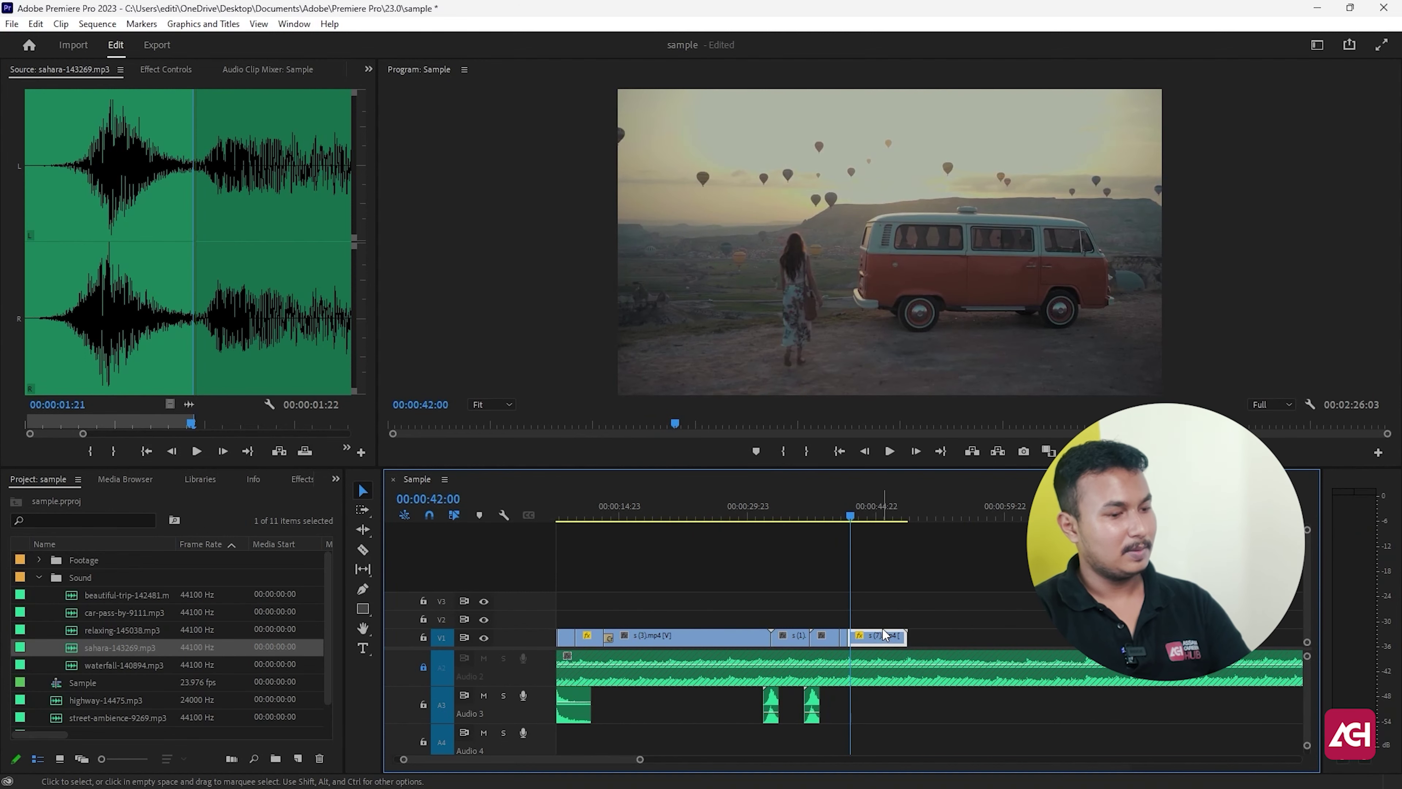
{"action": "key", "text": "ctrl+r"}
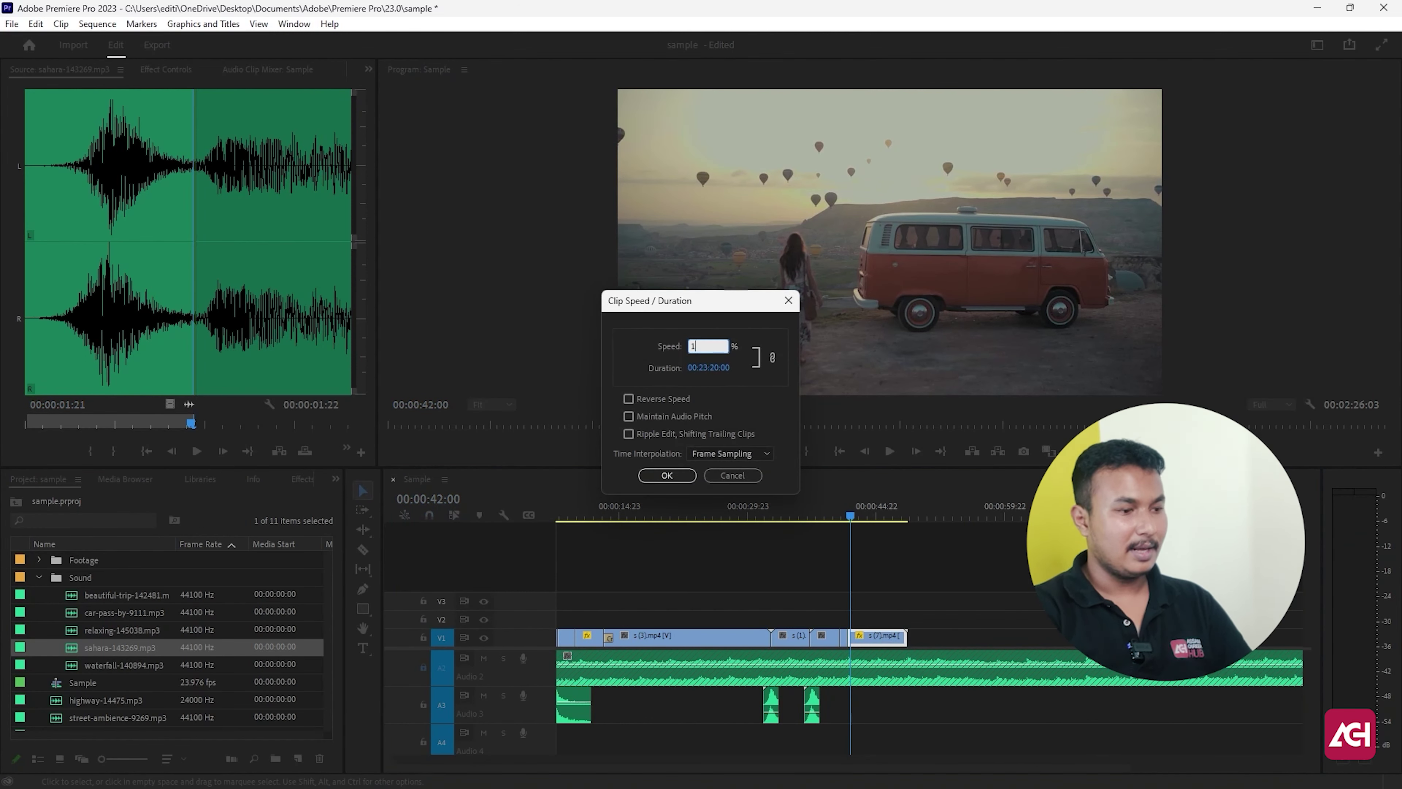
{"action": "key", "text": "Return"}
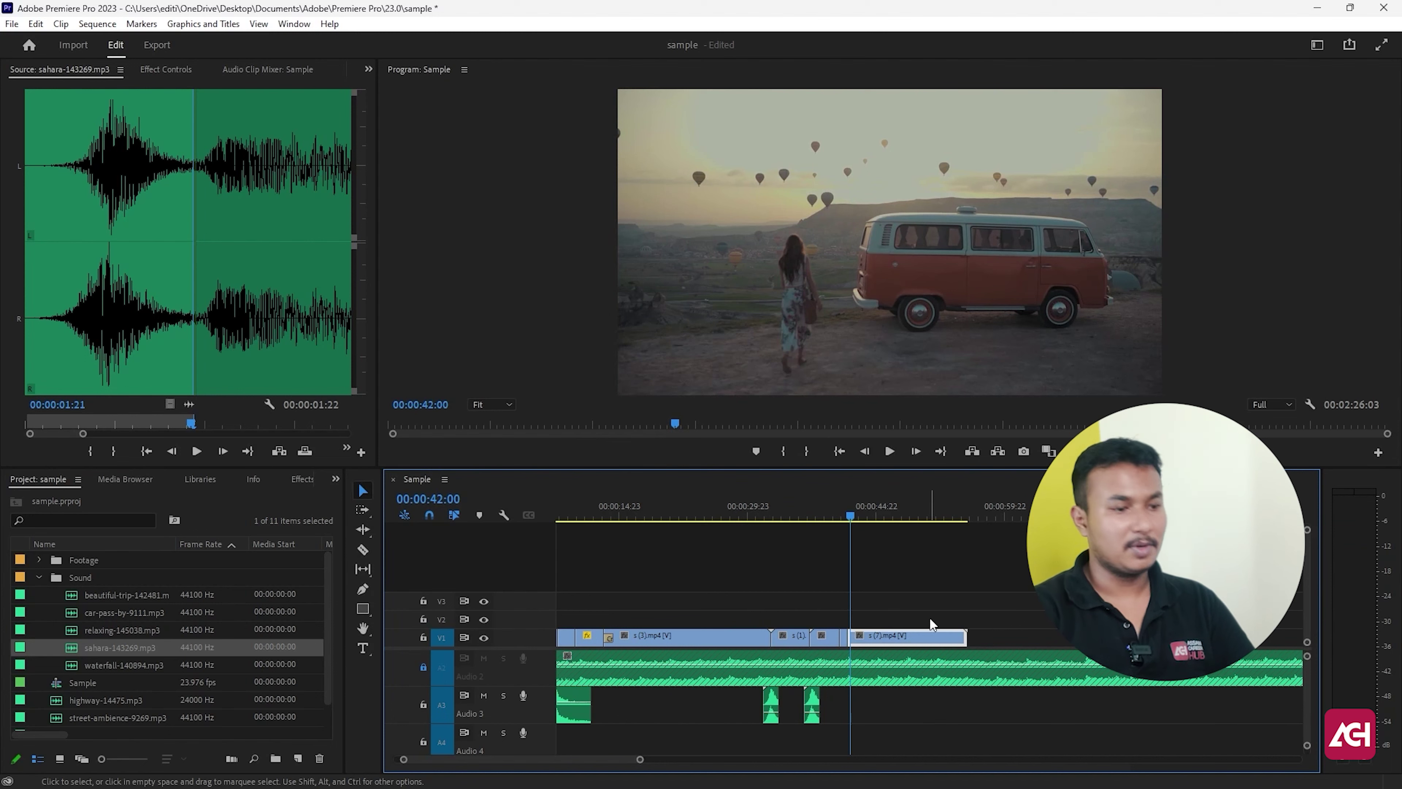
{"action": "left_click", "coordinate": [809, 511]}
{"action": "key", "text": "space"}
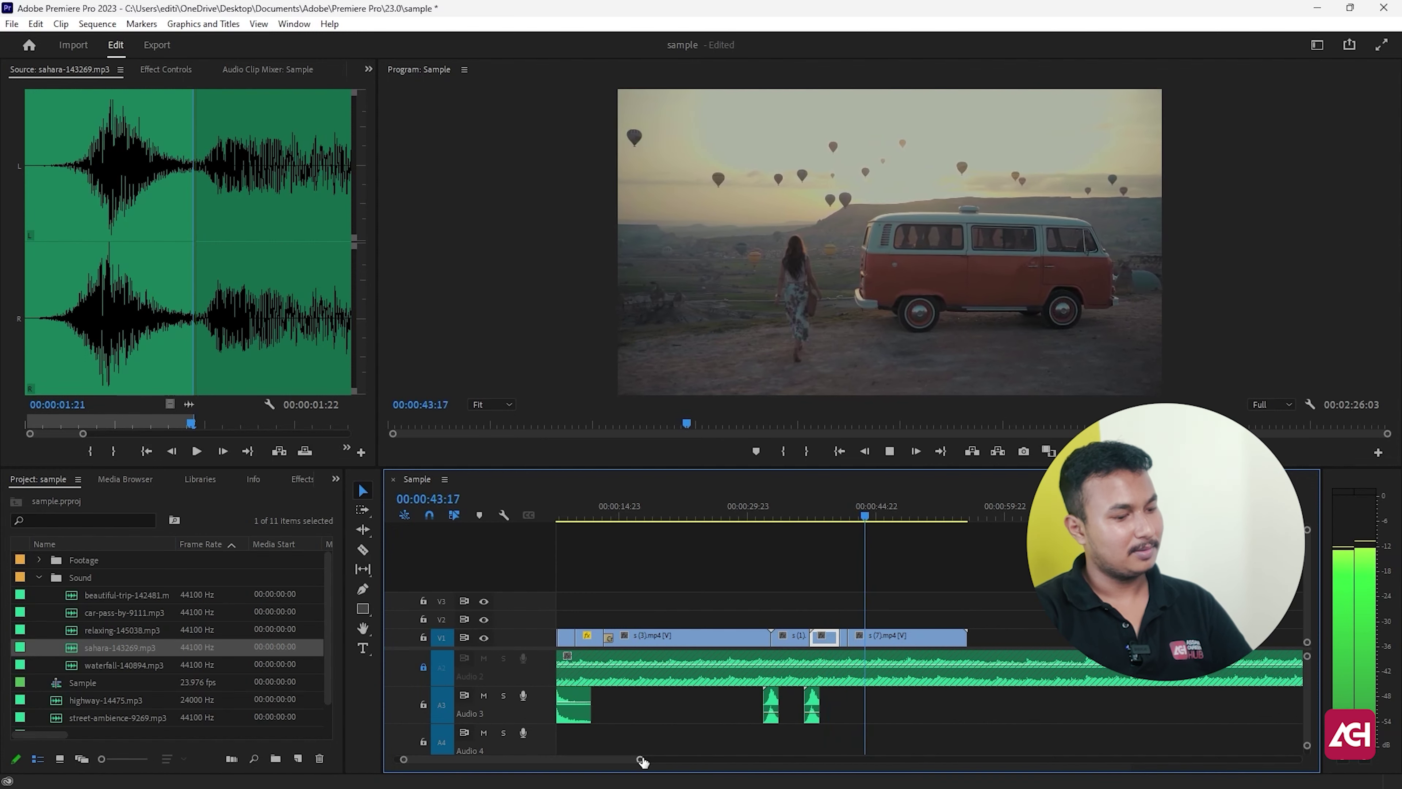
{"action": "left_click_drag", "start_coordinate": [639, 759], "coordinate": [700, 759]}
{"action": "left_click_drag", "start_coordinate": [867, 637], "coordinate": [810, 650]}
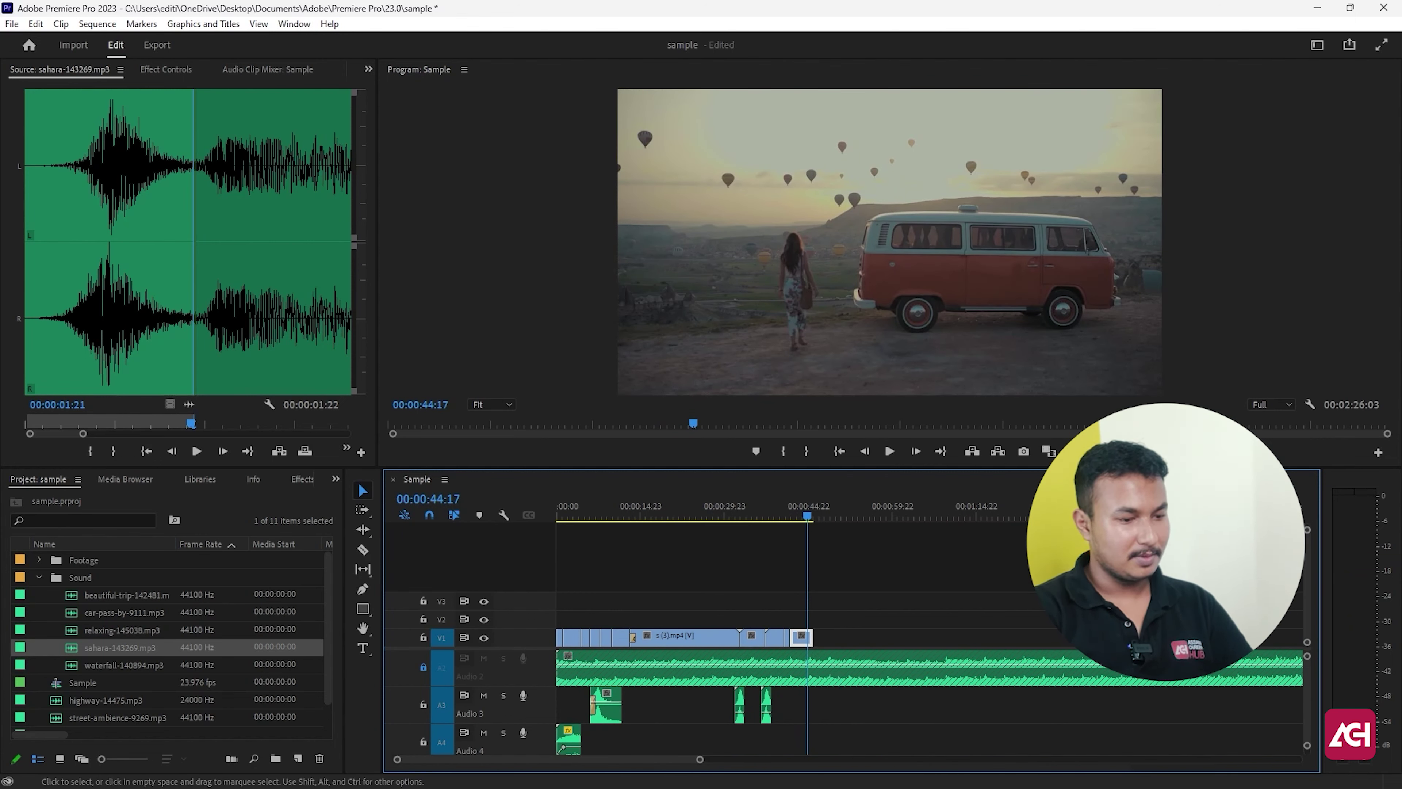
Move s (6).mp4 right after the van clip on V1, trim it shorter, and review the cut
{"action": "left_click_drag", "start_coordinate": [1148, 510], "coordinate": [1166, 511]}
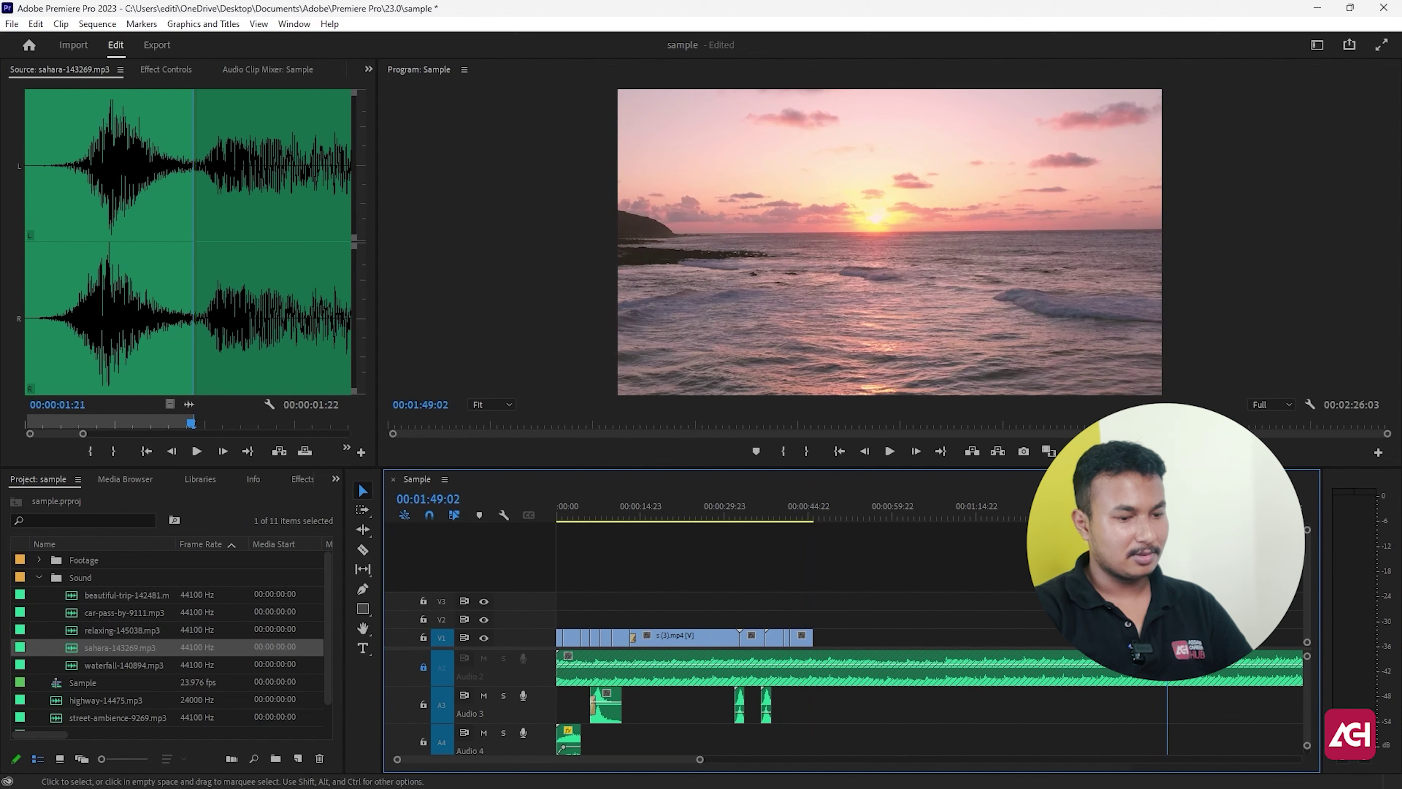
{"action": "left_click_drag", "start_coordinate": [1103, 636], "coordinate": [837, 636]}
{"action": "left_click", "coordinate": [825, 515]}
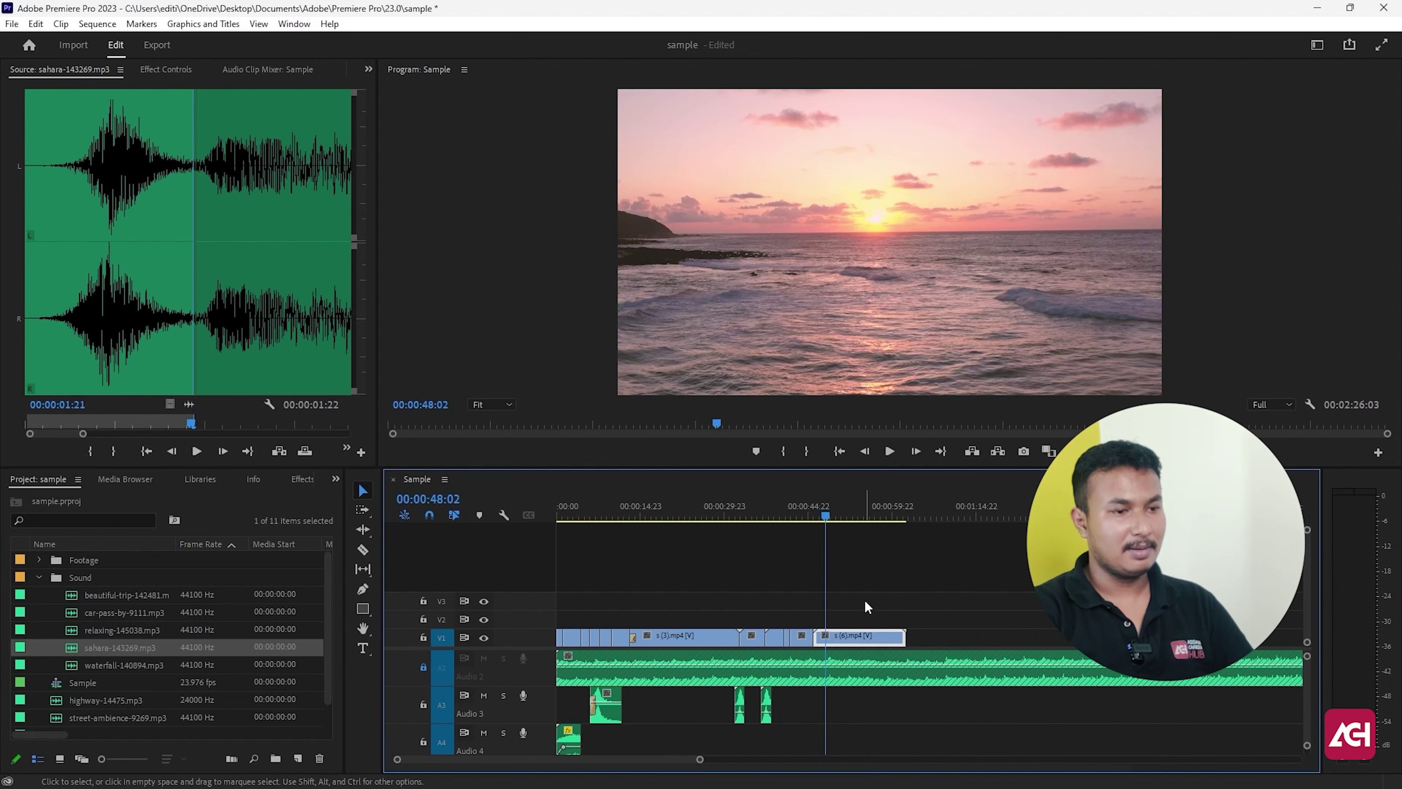
{"action": "left_click_drag", "start_coordinate": [819, 636], "coordinate": [831, 637]}
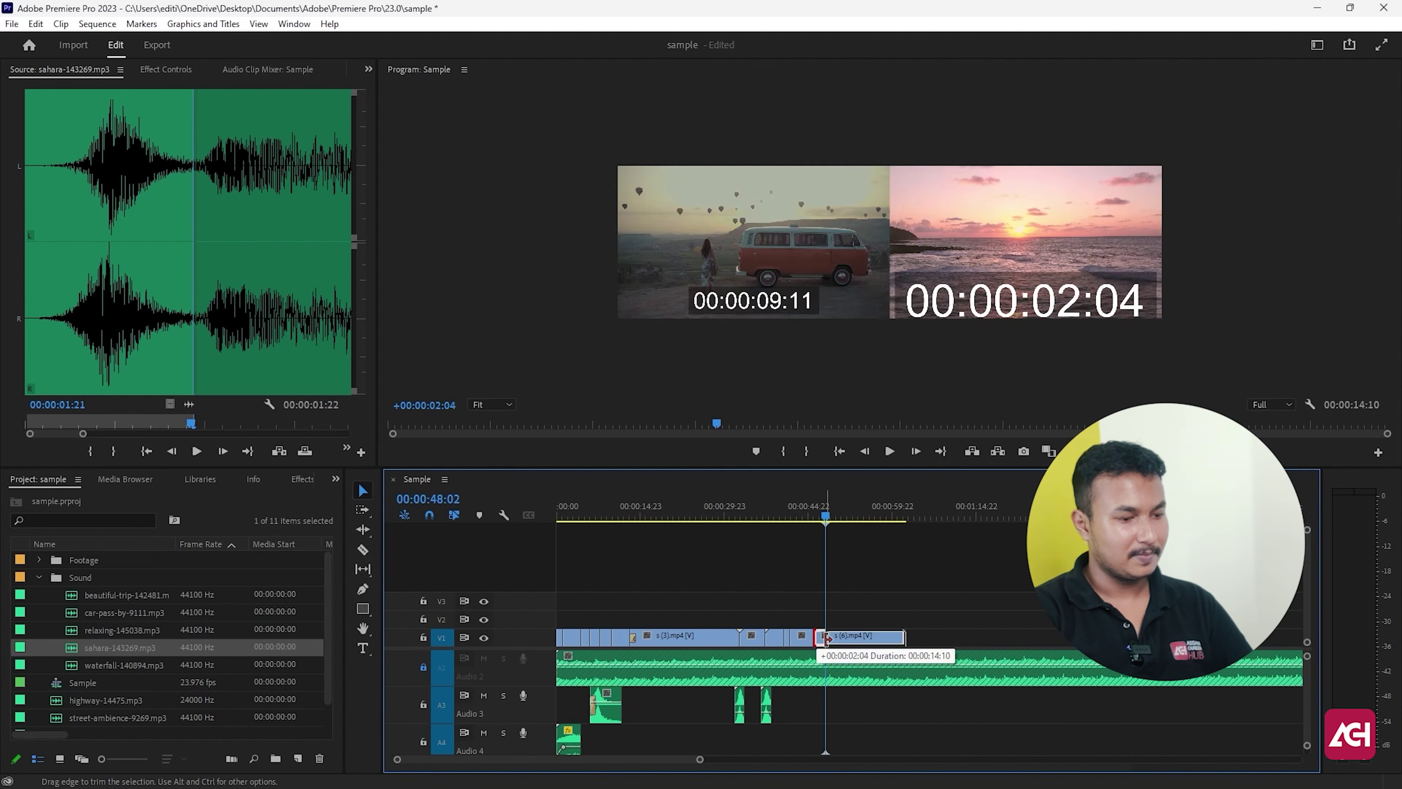
{"action": "left_click", "coordinate": [798, 513]}
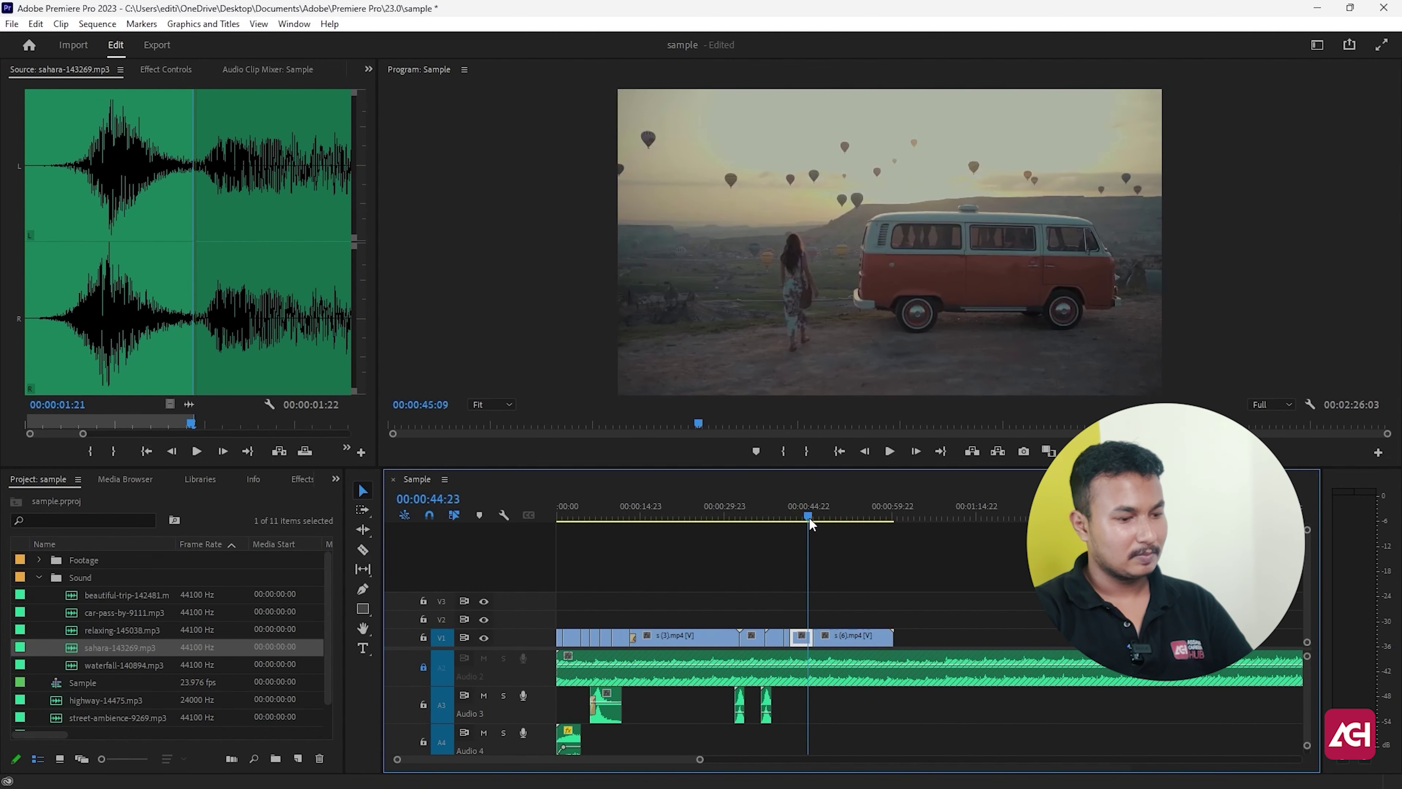
{"action": "key", "text": "space"}
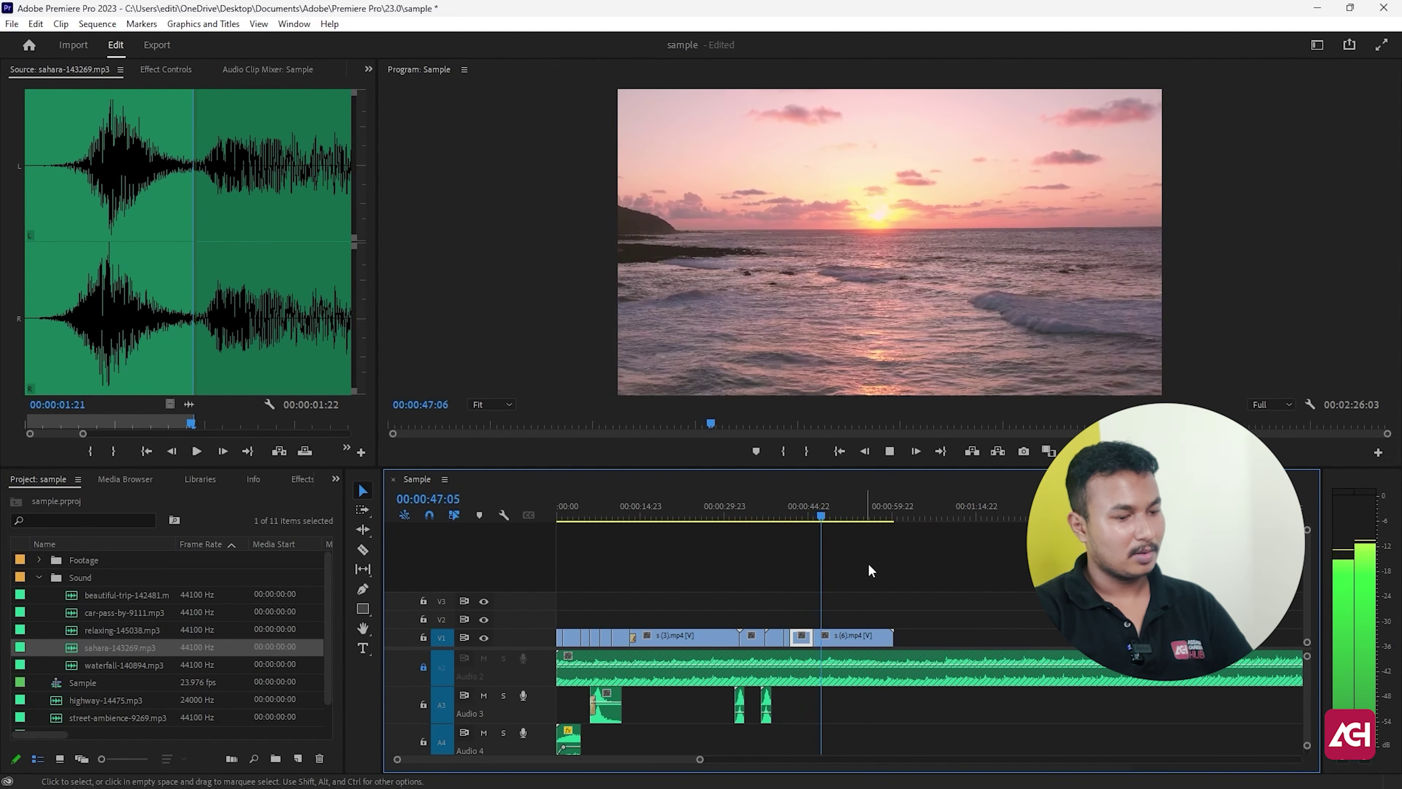
{"action": "key", "text": "space"}
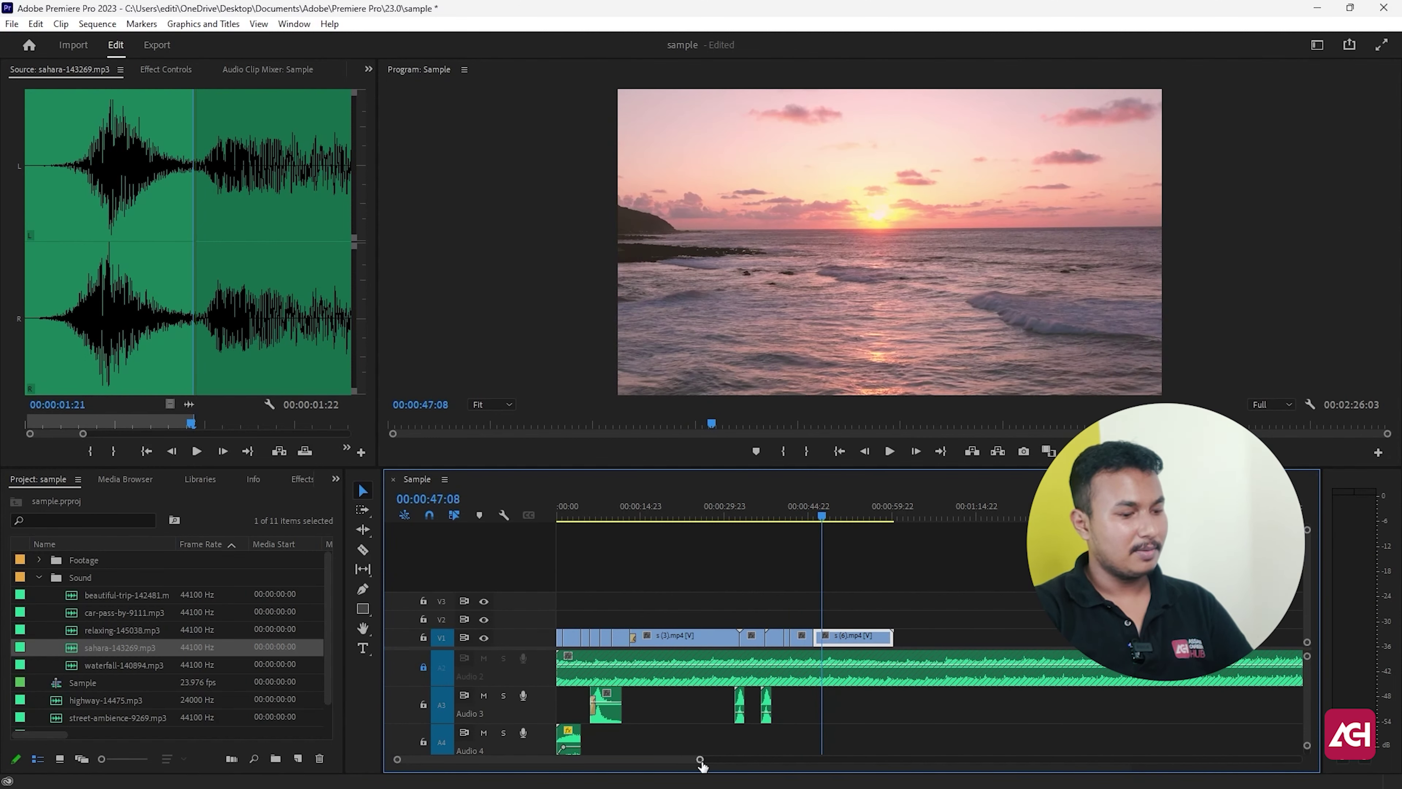
{"action": "left_click_drag", "start_coordinate": [700, 759], "coordinate": [742, 760]}
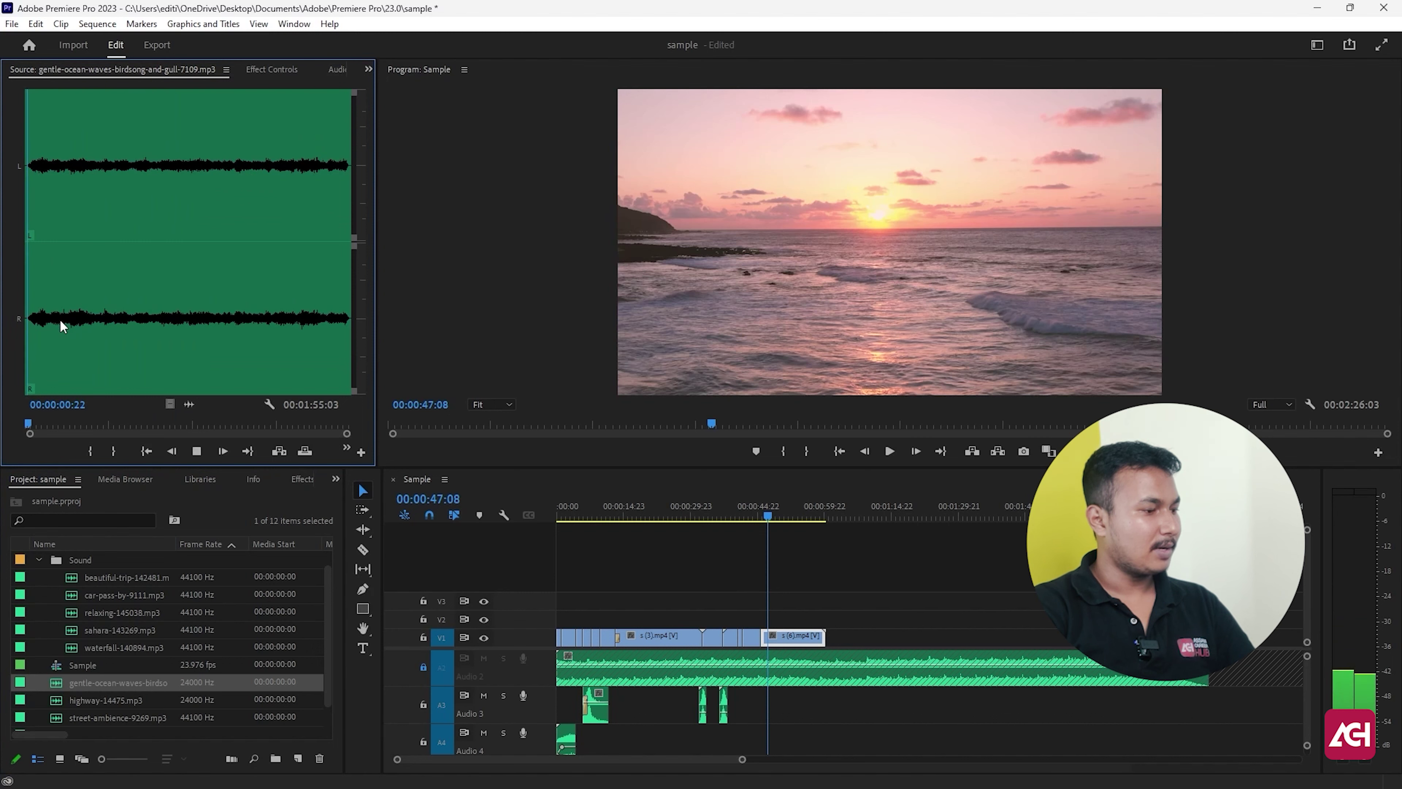
Mark the ocean-waves sound's out point at 18:03 and place it on Audio 3 under the sunset clip
{"action": "left_click", "coordinate": [74, 327]}
{"action": "key", "text": "space"}
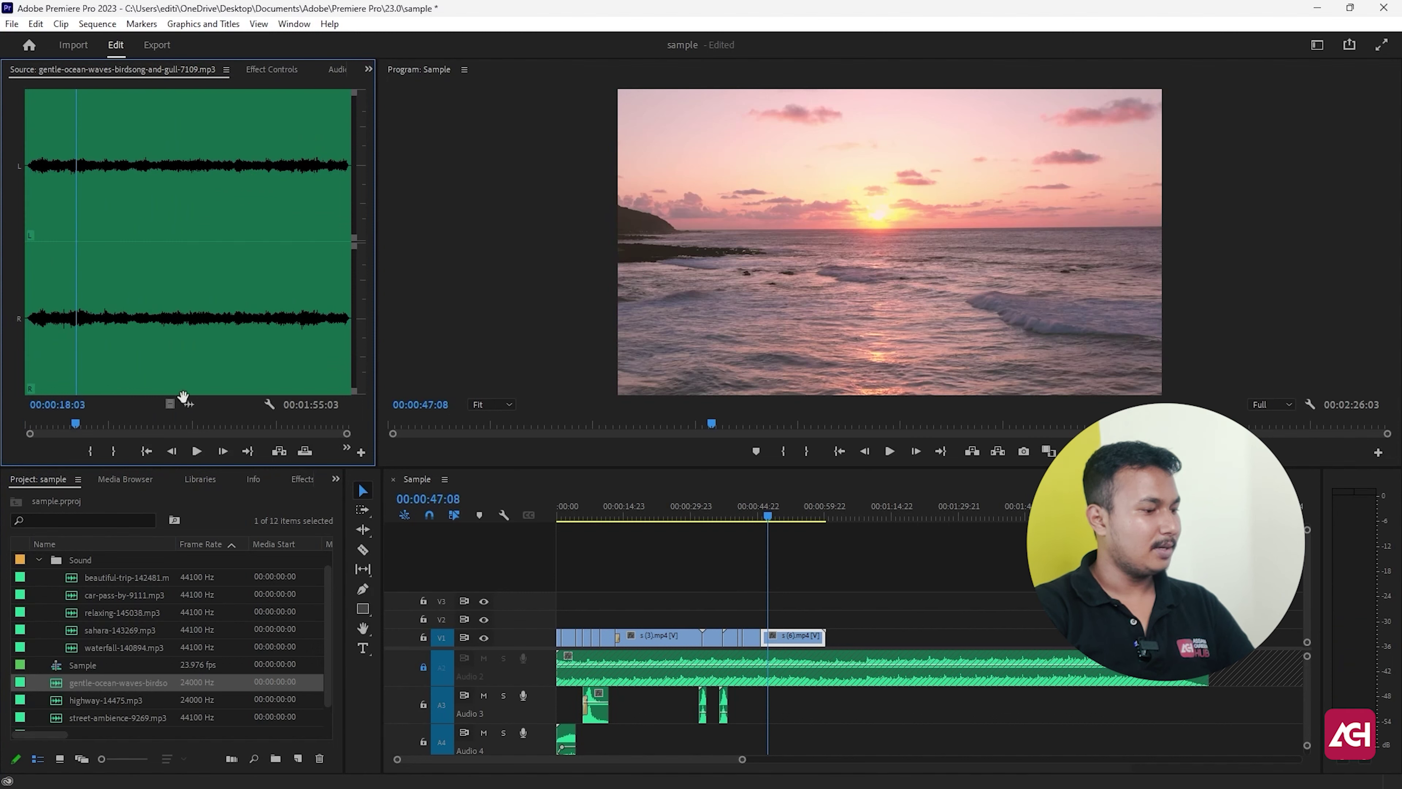
{"action": "left_click", "coordinate": [114, 451]}
{"action": "mouse_move", "coordinate": [188, 404]}
{"action": "left_mouse_down"}
{"action": "mouse_move", "coordinate": [771, 675]}
{"action": "mouse_move", "coordinate": [769, 703]}
{"action": "left_mouse_up"}
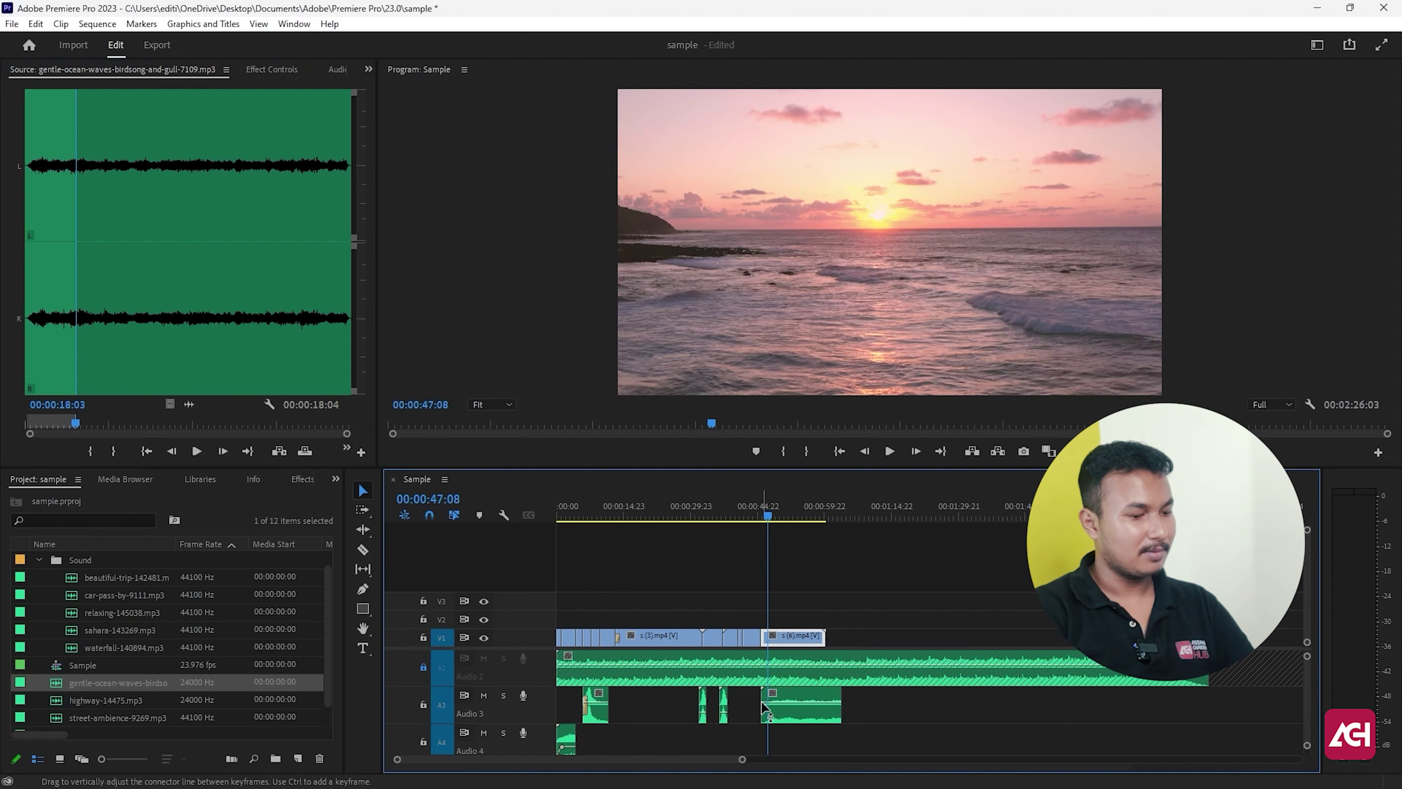
Add Pen-tool volume keyframes so the ocean-waves sound fades in, then play it back
{"action": "key", "text": "p"}
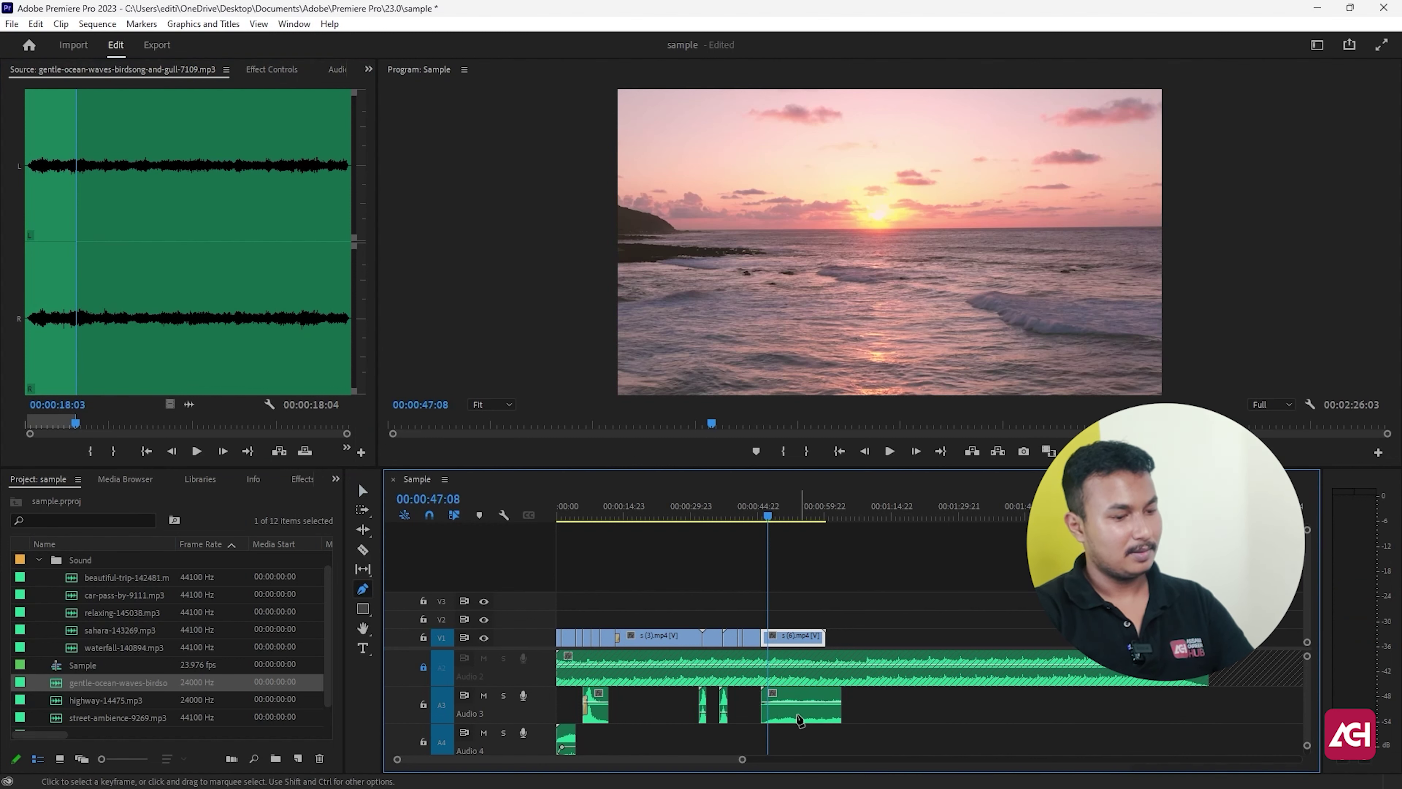
{"action": "left_click_drag", "start_coordinate": [779, 711], "coordinate": [779, 702]}
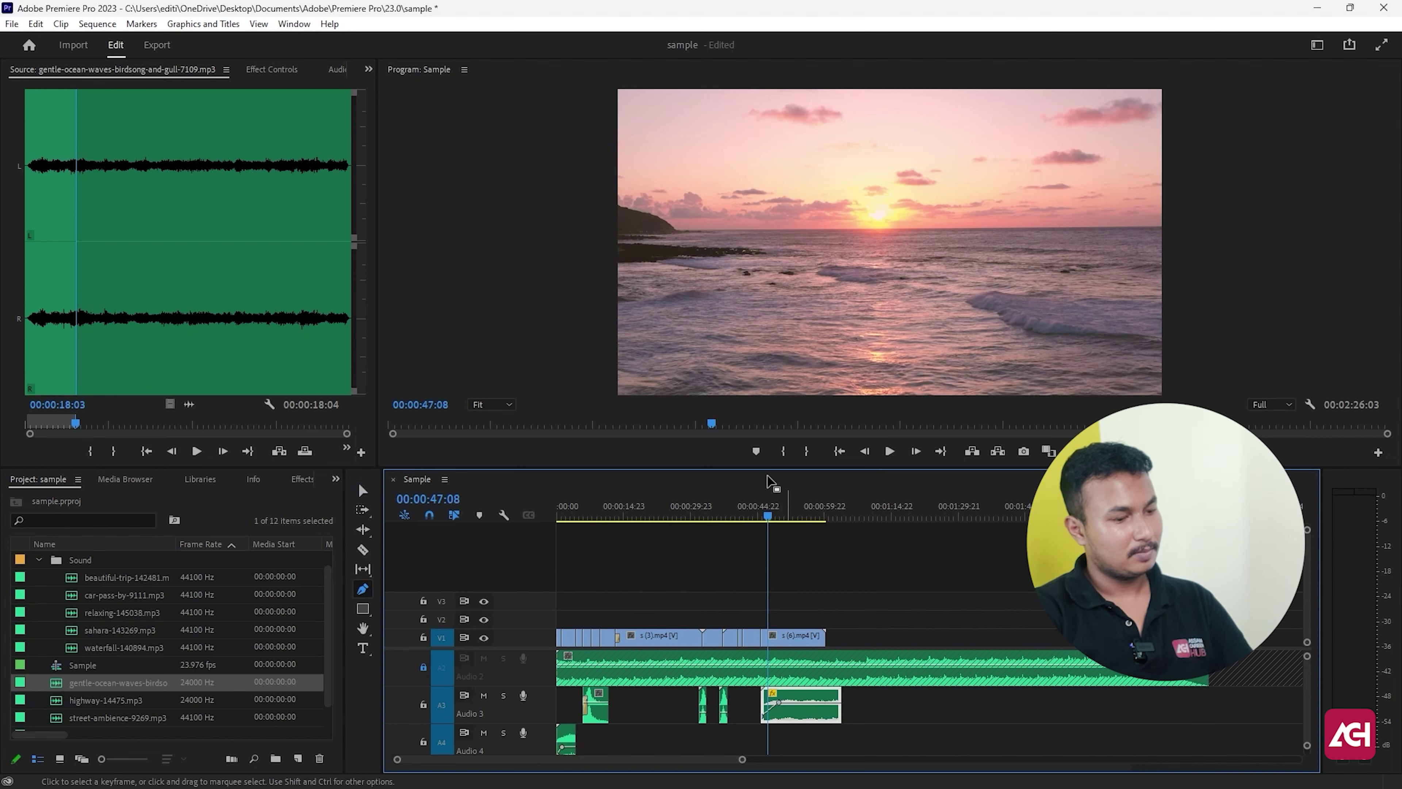
{"action": "left_click", "coordinate": [753, 507]}
{"action": "key", "text": "space"}
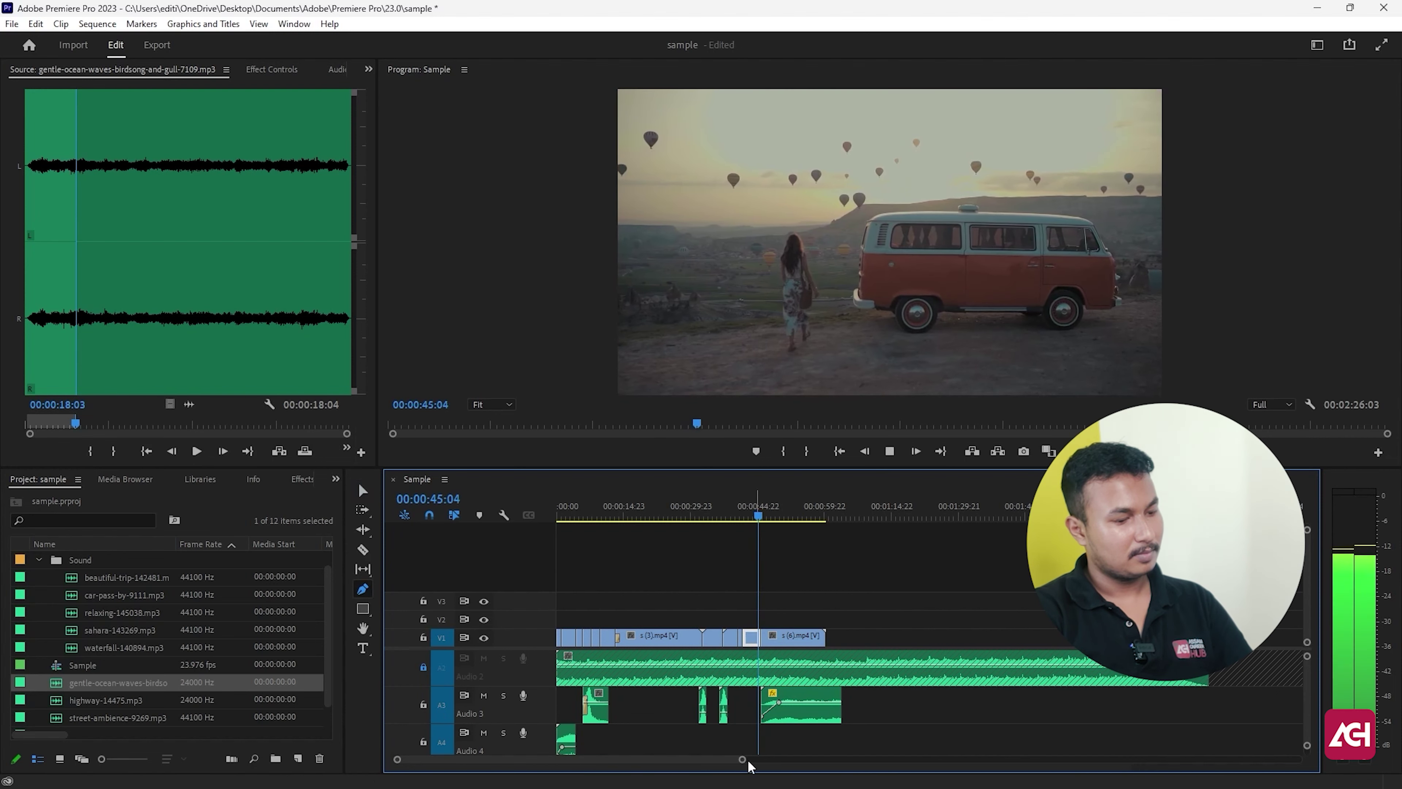
{"action": "left_click_drag", "start_coordinate": [742, 759], "coordinate": [602, 758]}
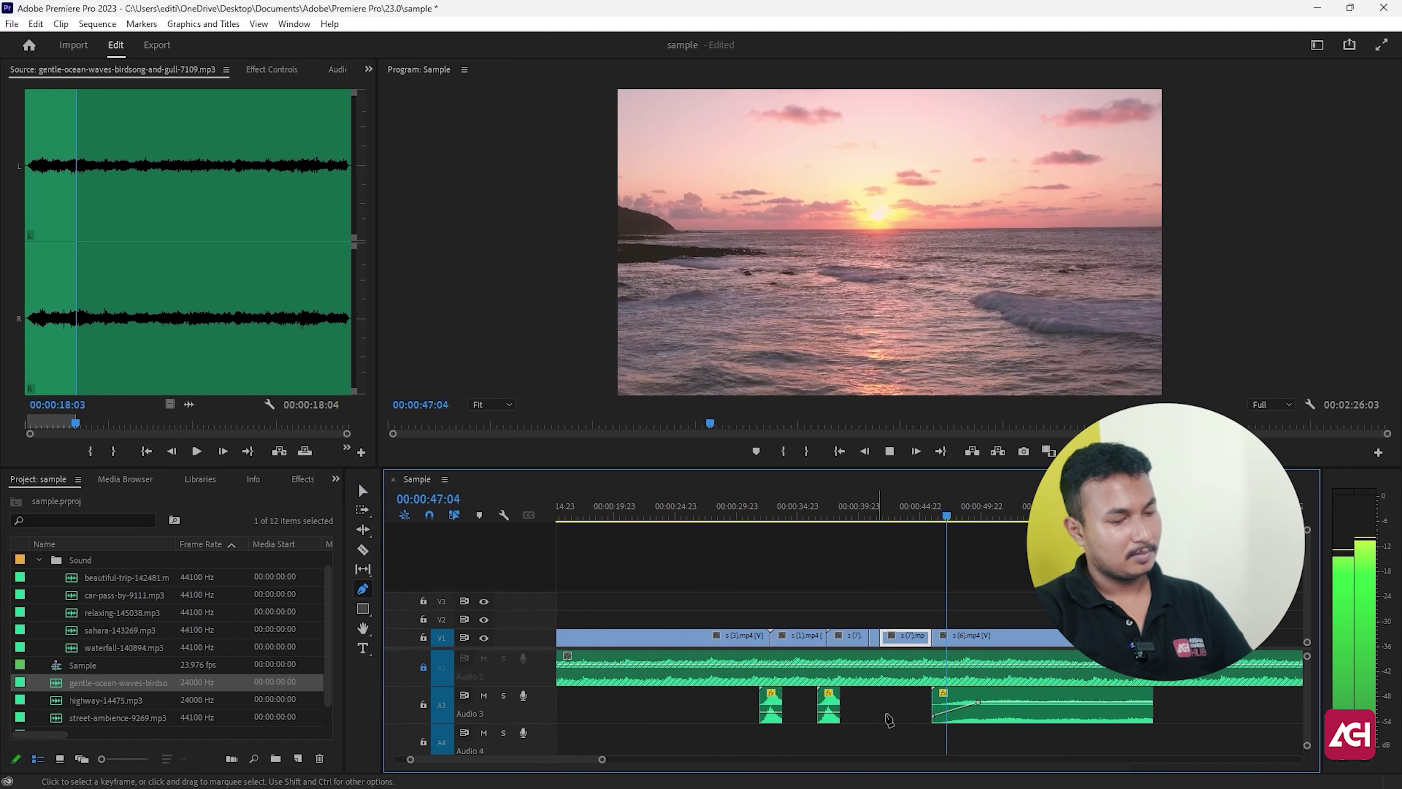
{"action": "key", "text": "b"}
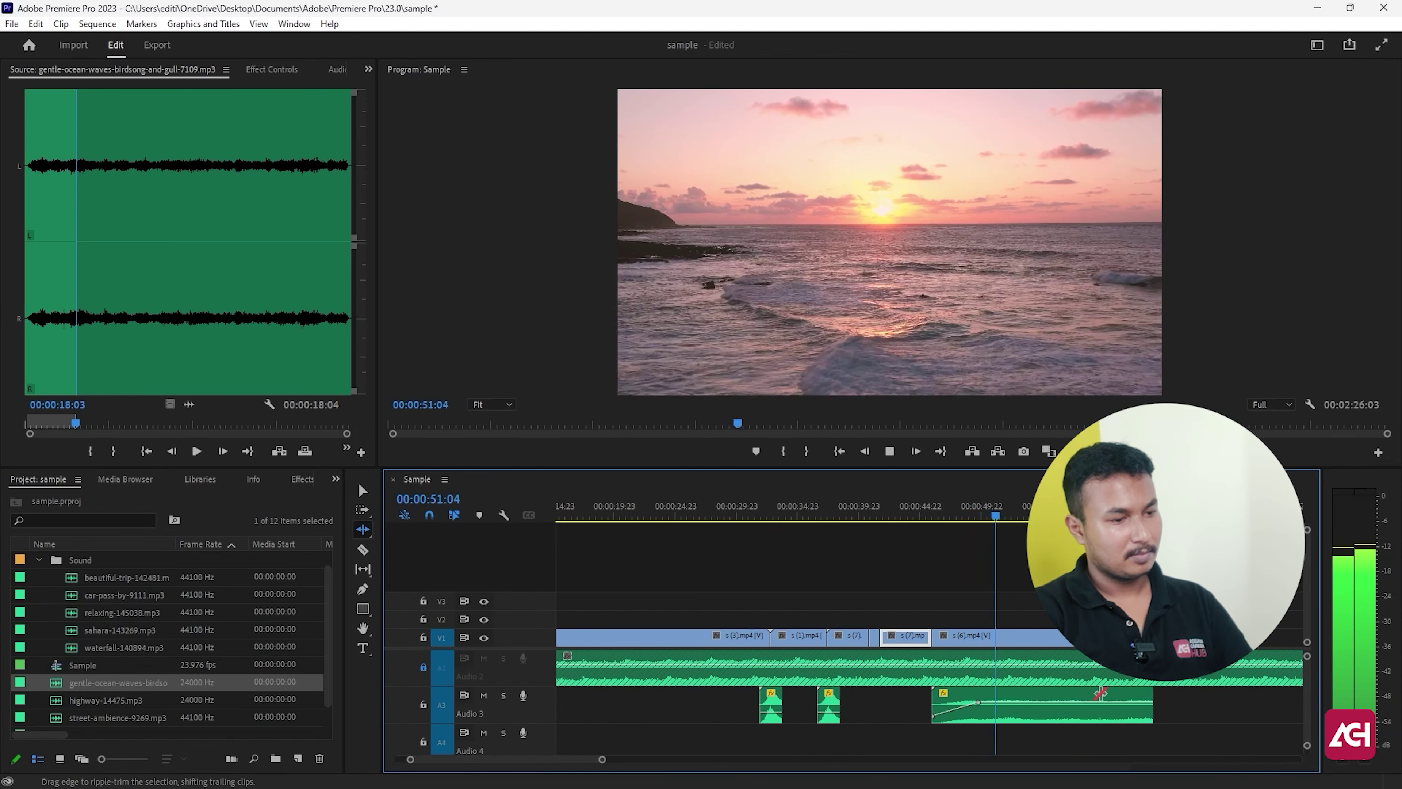
{"action": "key", "text": "space"}
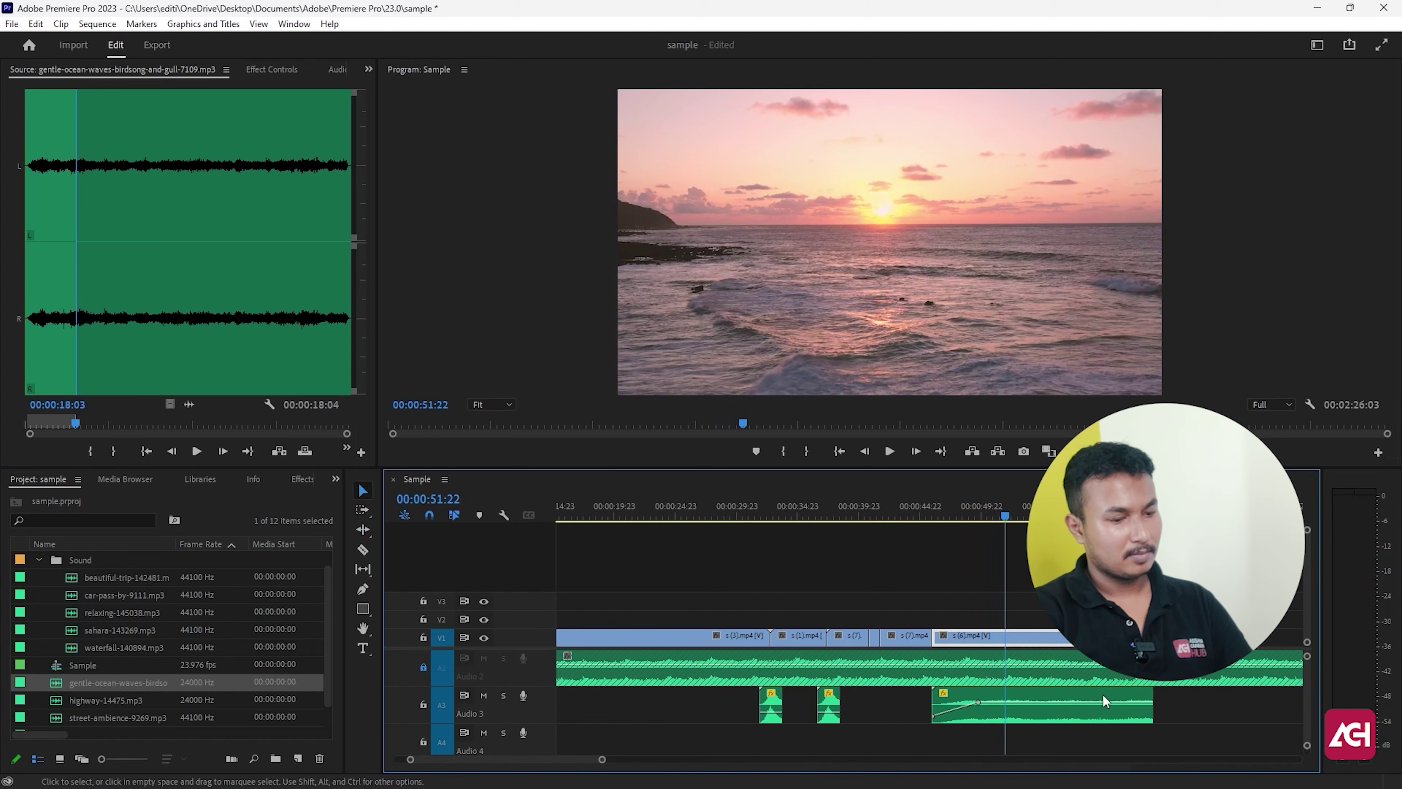
Lower the ocean-waves volume and trim its end to finish where the video ends
{"action": "left_click_drag", "start_coordinate": [1088, 706], "coordinate": [1089, 709]}
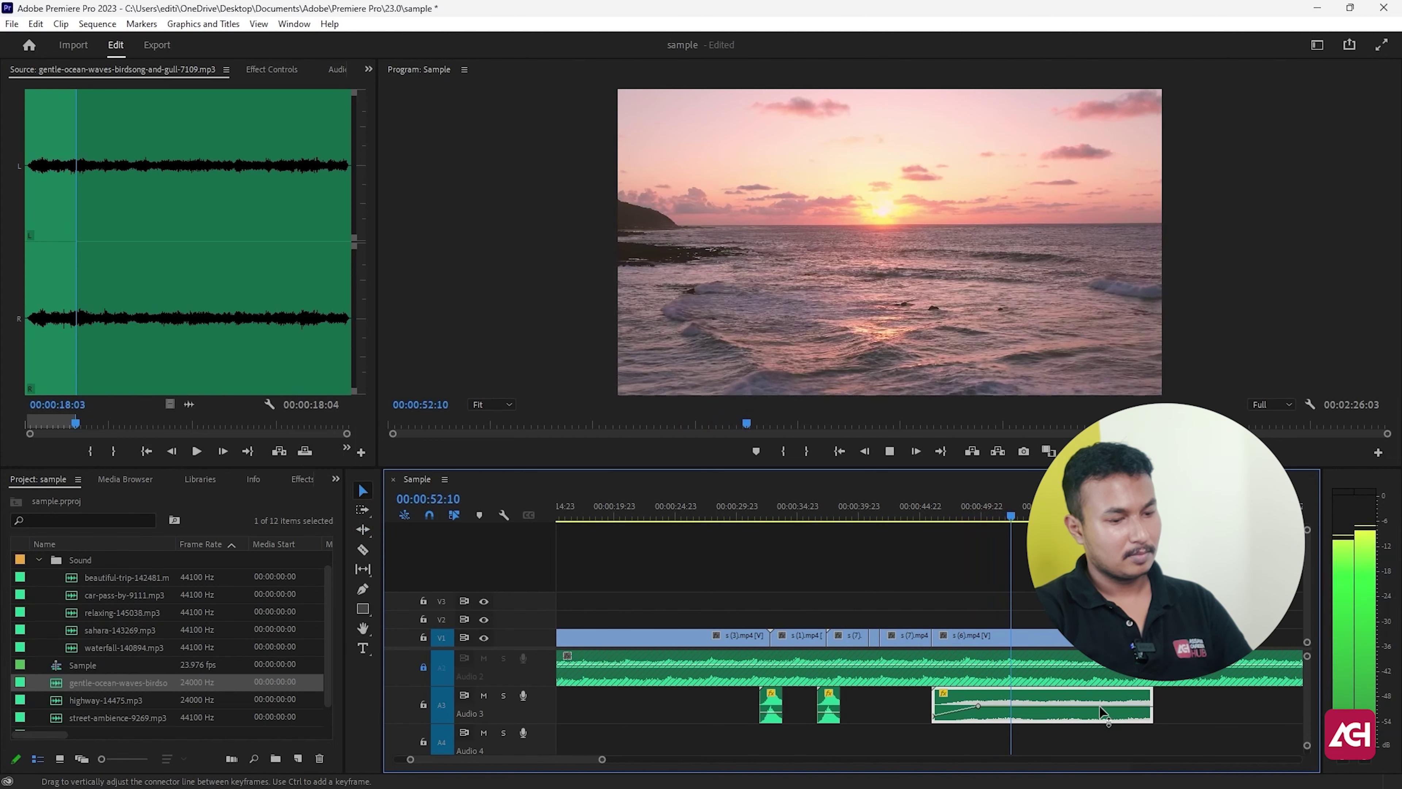
{"action": "left_click_drag", "start_coordinate": [1153, 705], "coordinate": [1114, 700]}
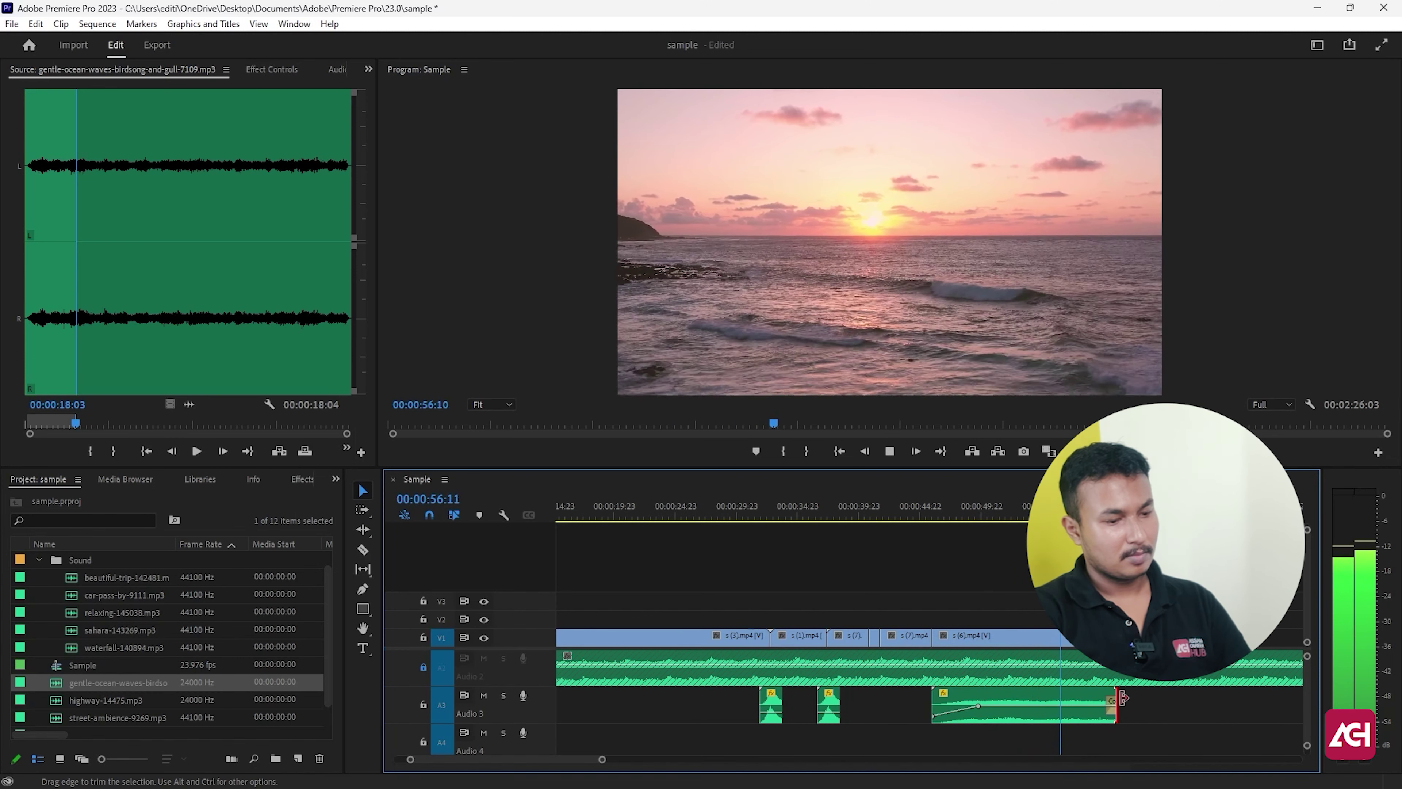
{"action": "key", "text": "space"}
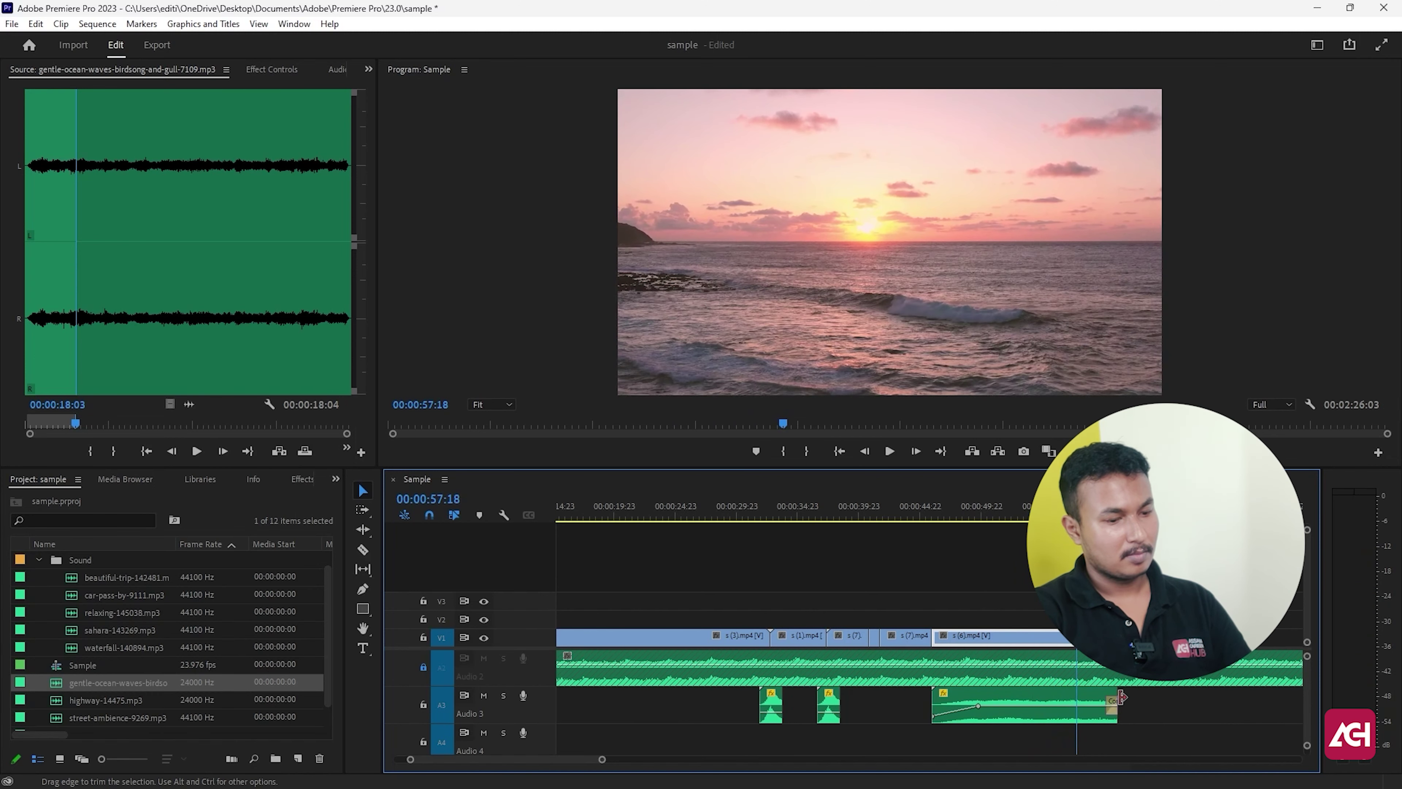
{"action": "left_click_drag", "start_coordinate": [1122, 697], "coordinate": [1111, 697]}
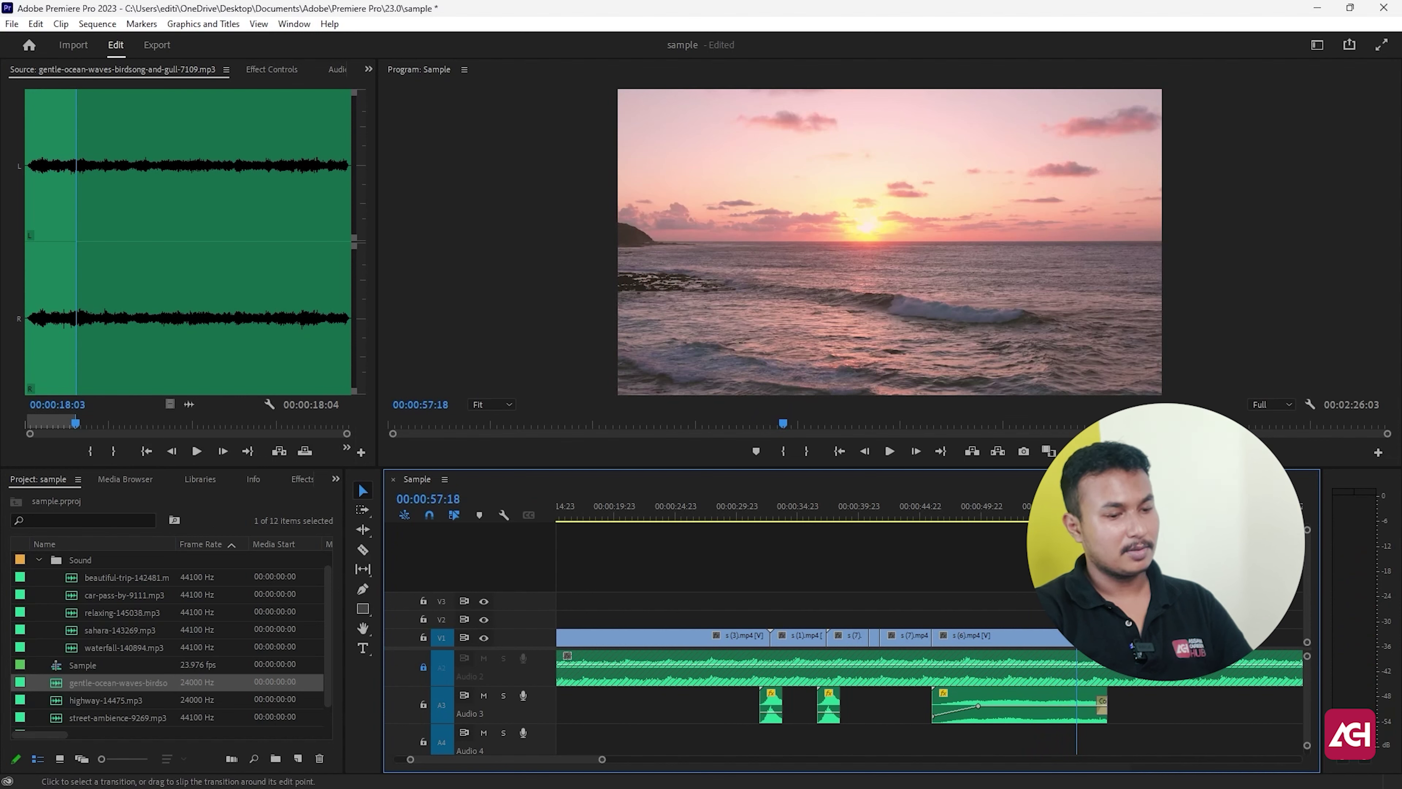
{"action": "key", "text": "space"}
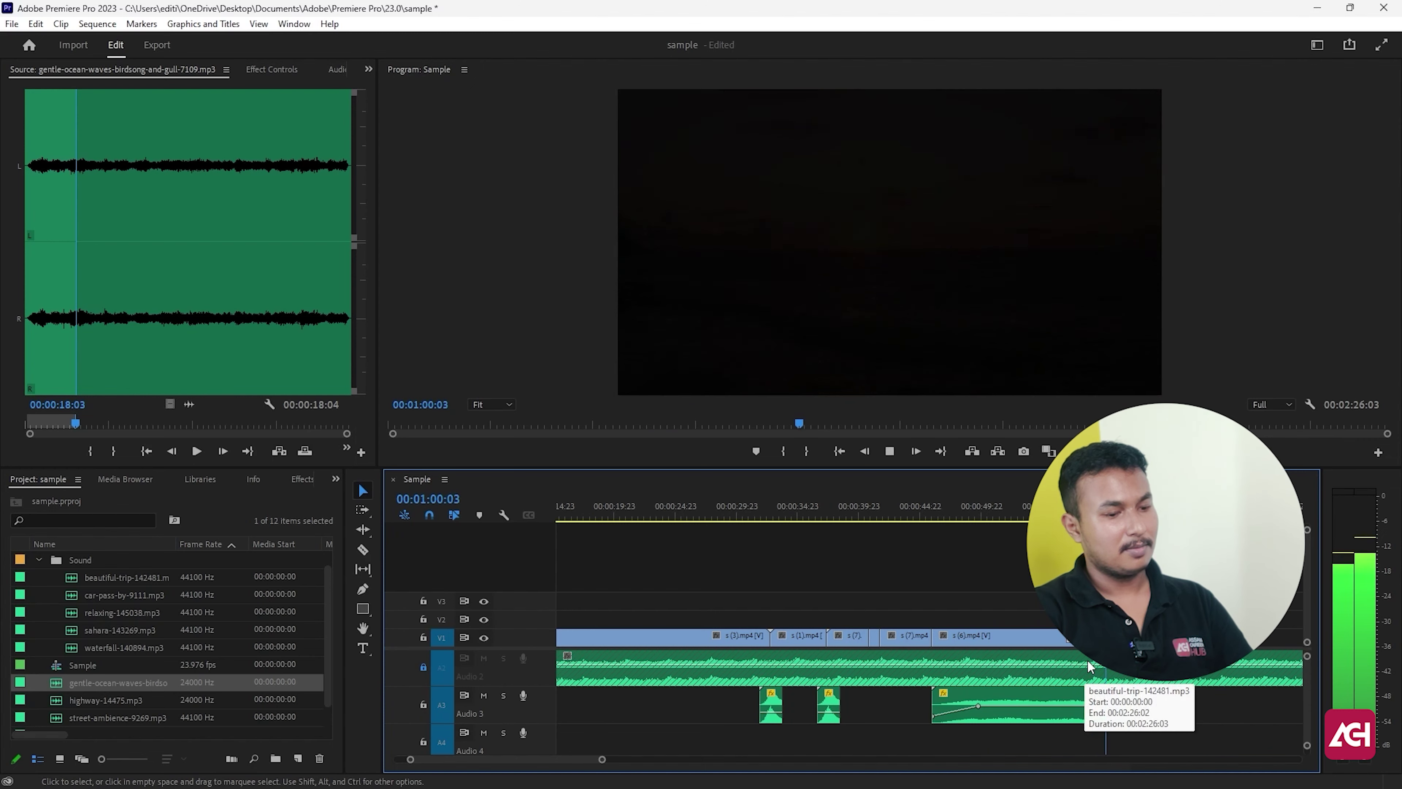
{"action": "key", "text": "space"}
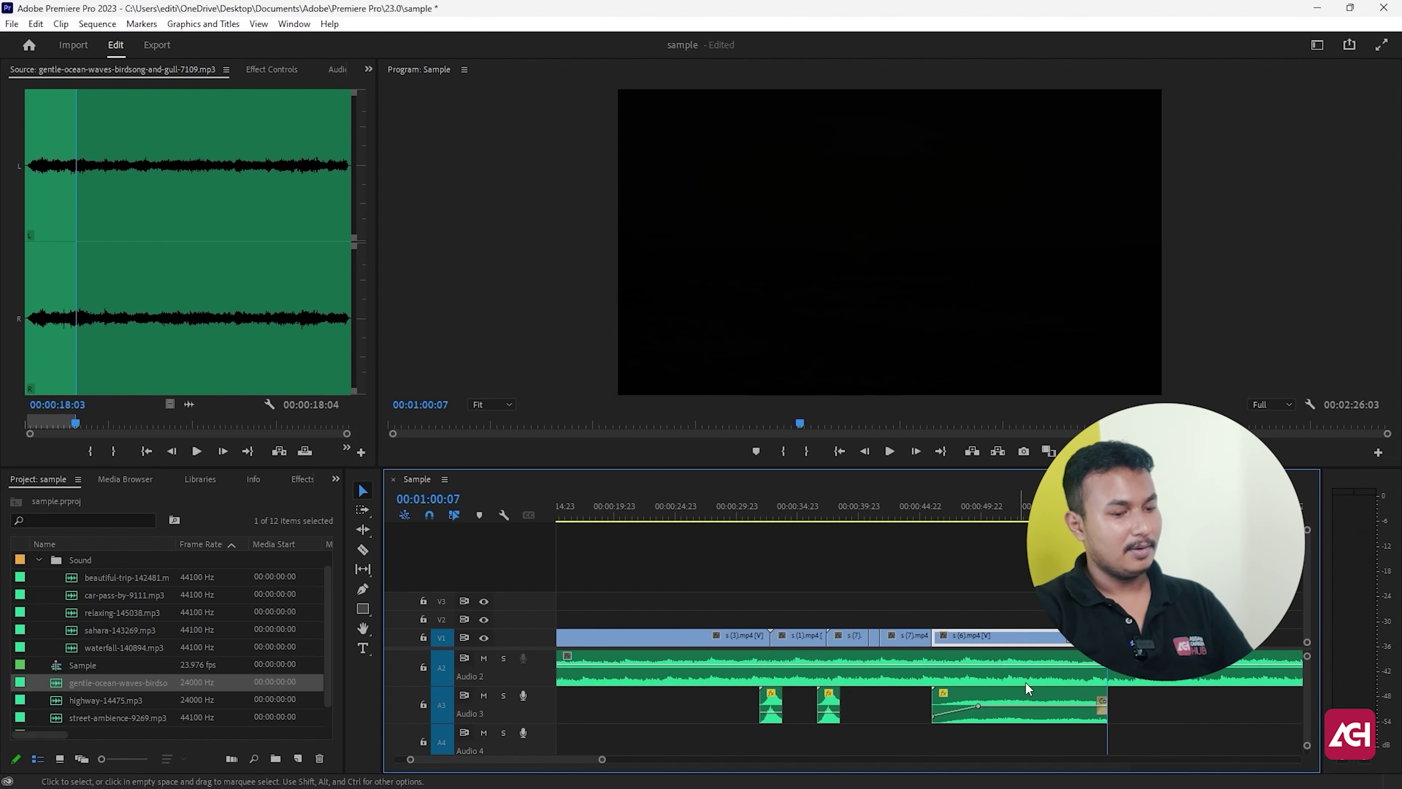
{"action": "left_click", "coordinate": [1136, 683]}
{"action": "mouse_move", "coordinate": [602, 761]}
{"action": "left_mouse_down"}
{"action": "mouse_move", "coordinate": [756, 770]}
{"action": "mouse_move", "coordinate": [718, 771]}
{"action": "left_mouse_up"}
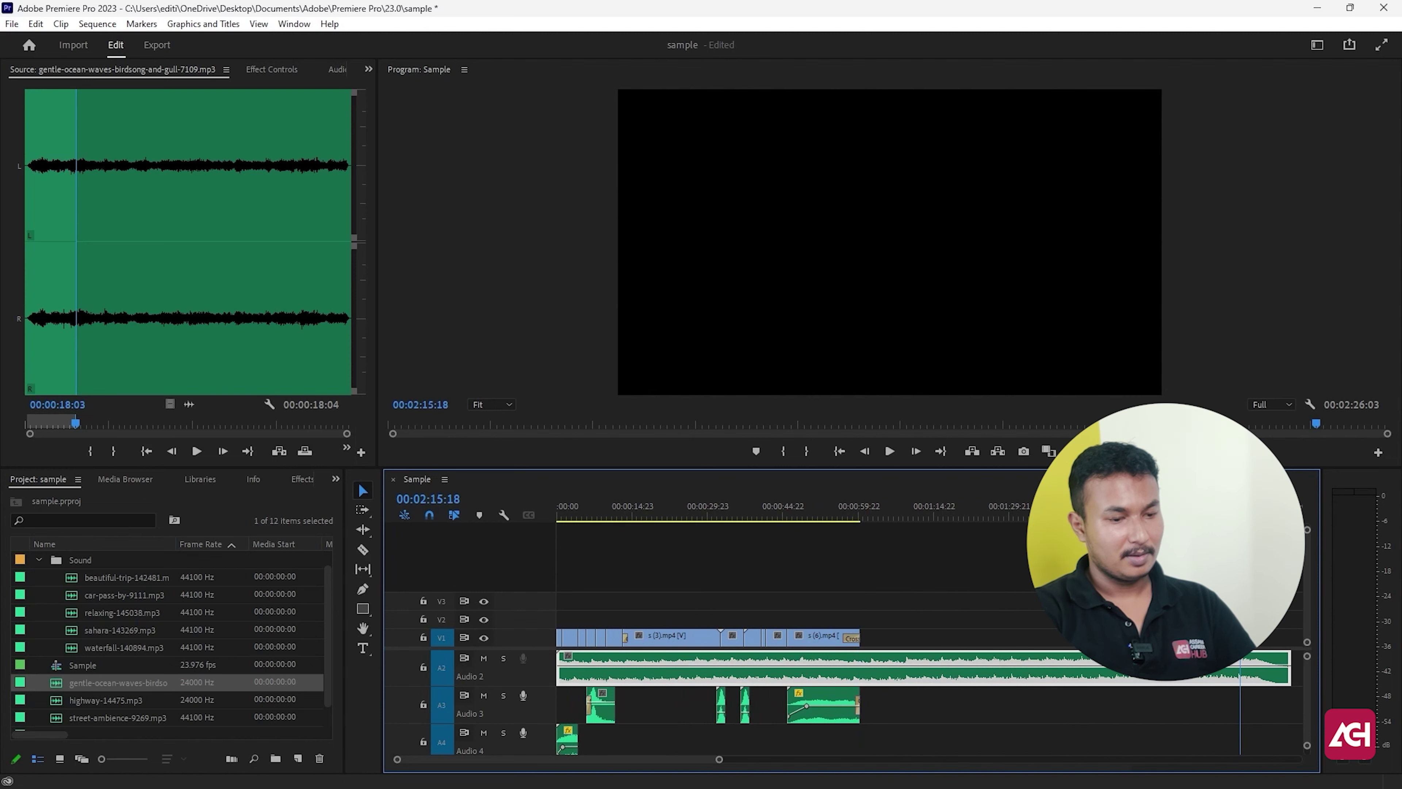
Cut the Audio 2 music, trim the first part, and join its ending piece to finish near 00:01:00
{"action": "key", "text": "ctrl+k"}
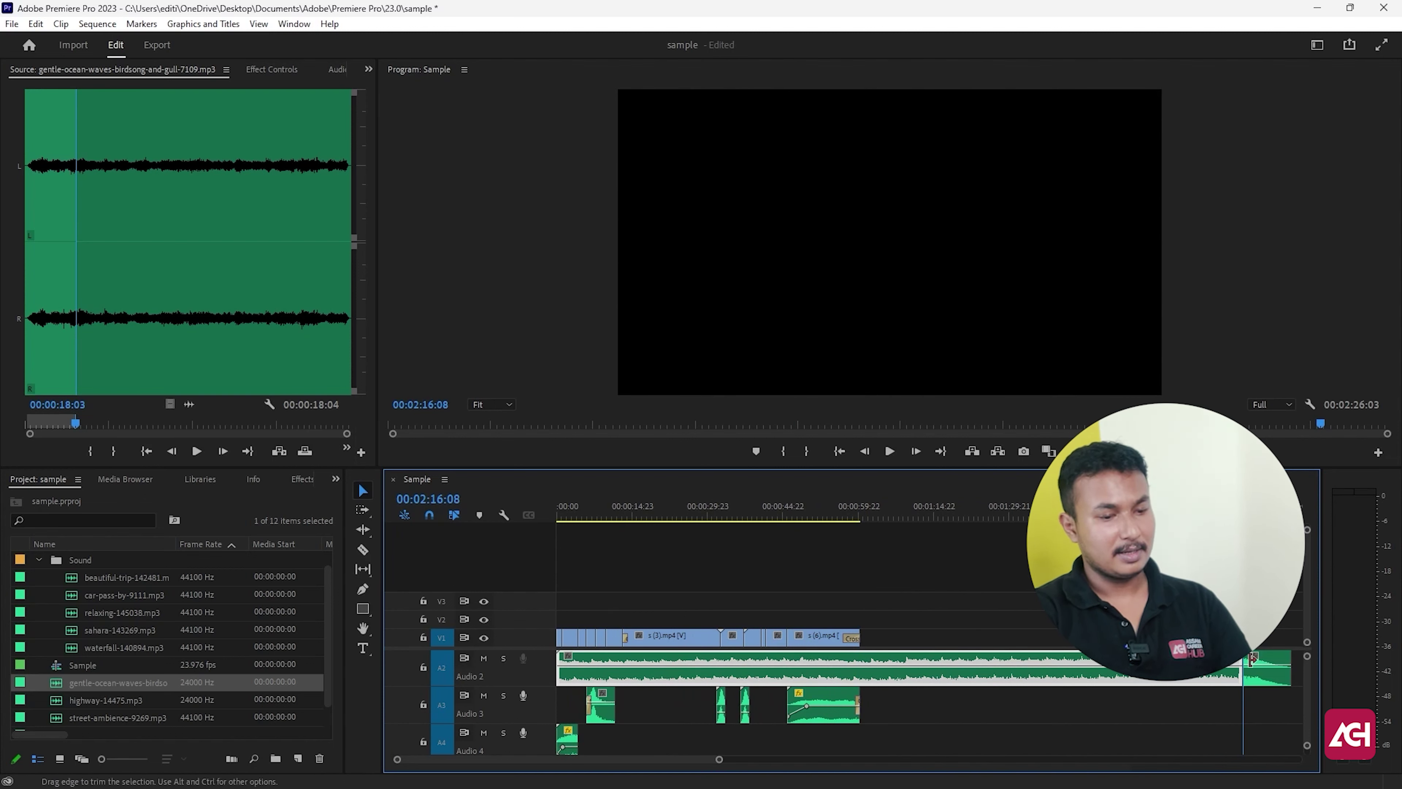
{"action": "left_click_drag", "start_coordinate": [1243, 663], "coordinate": [820, 660]}
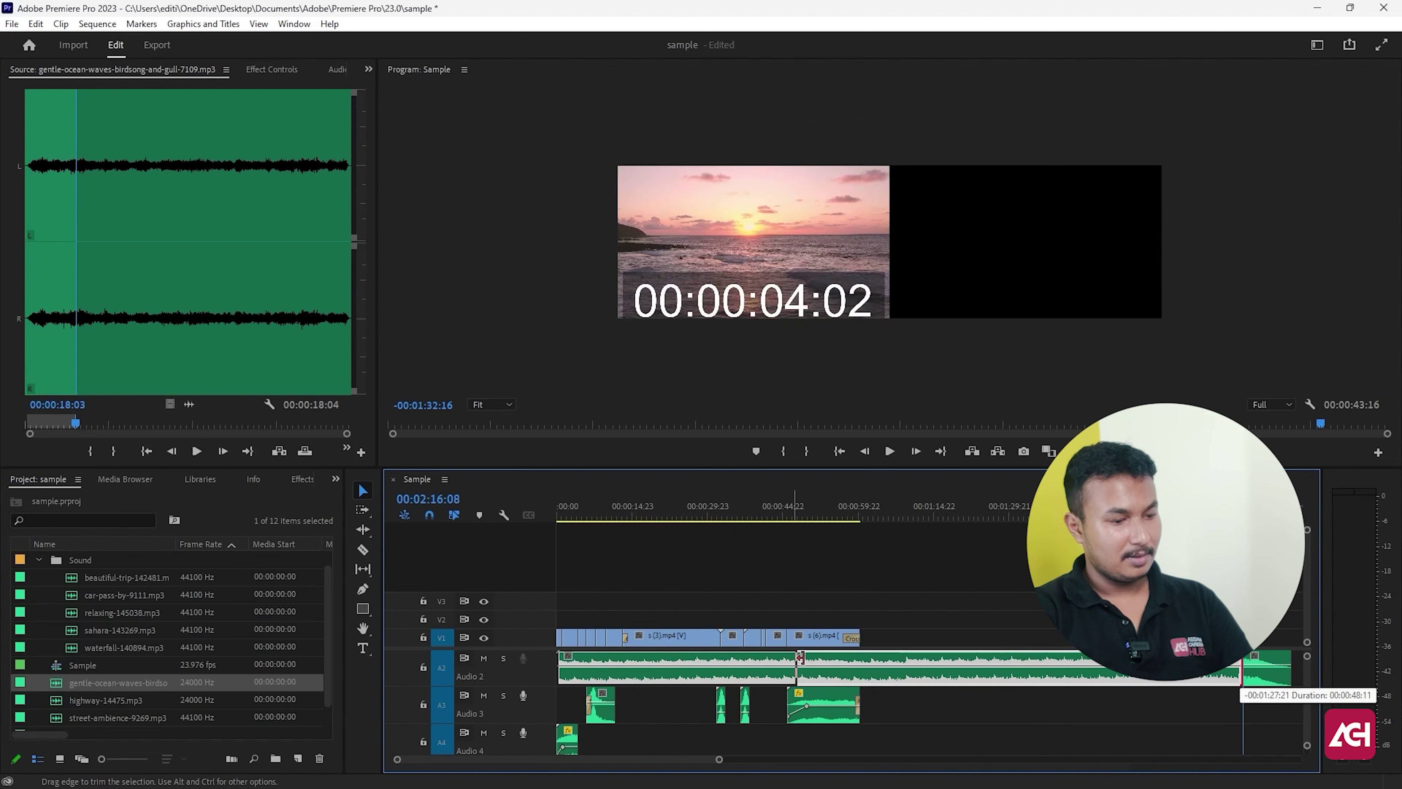
{"action": "left_click_drag", "start_coordinate": [820, 660], "coordinate": [823, 660]}
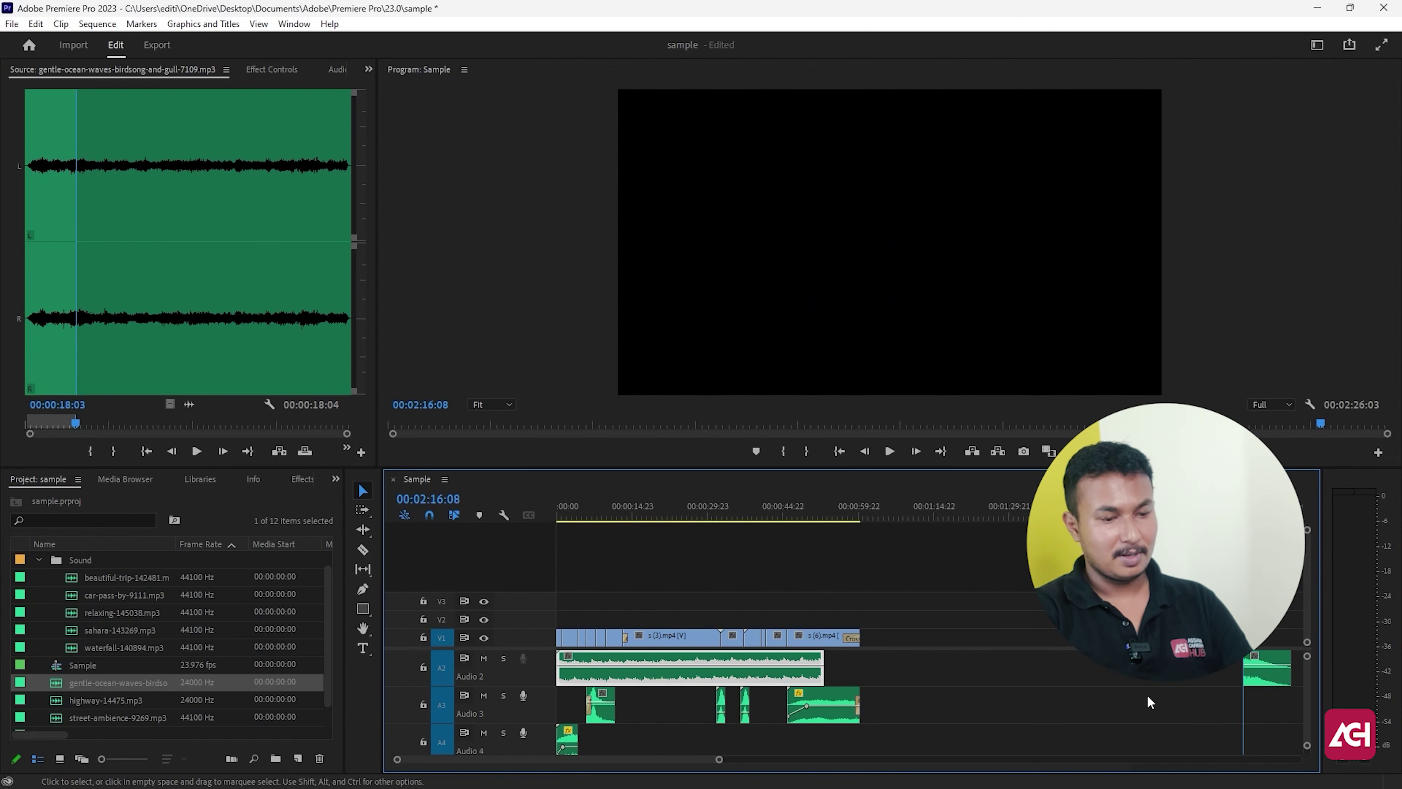
{"action": "left_click_drag", "start_coordinate": [1268, 670], "coordinate": [863, 657]}
{"action": "left_click", "coordinate": [805, 517]}
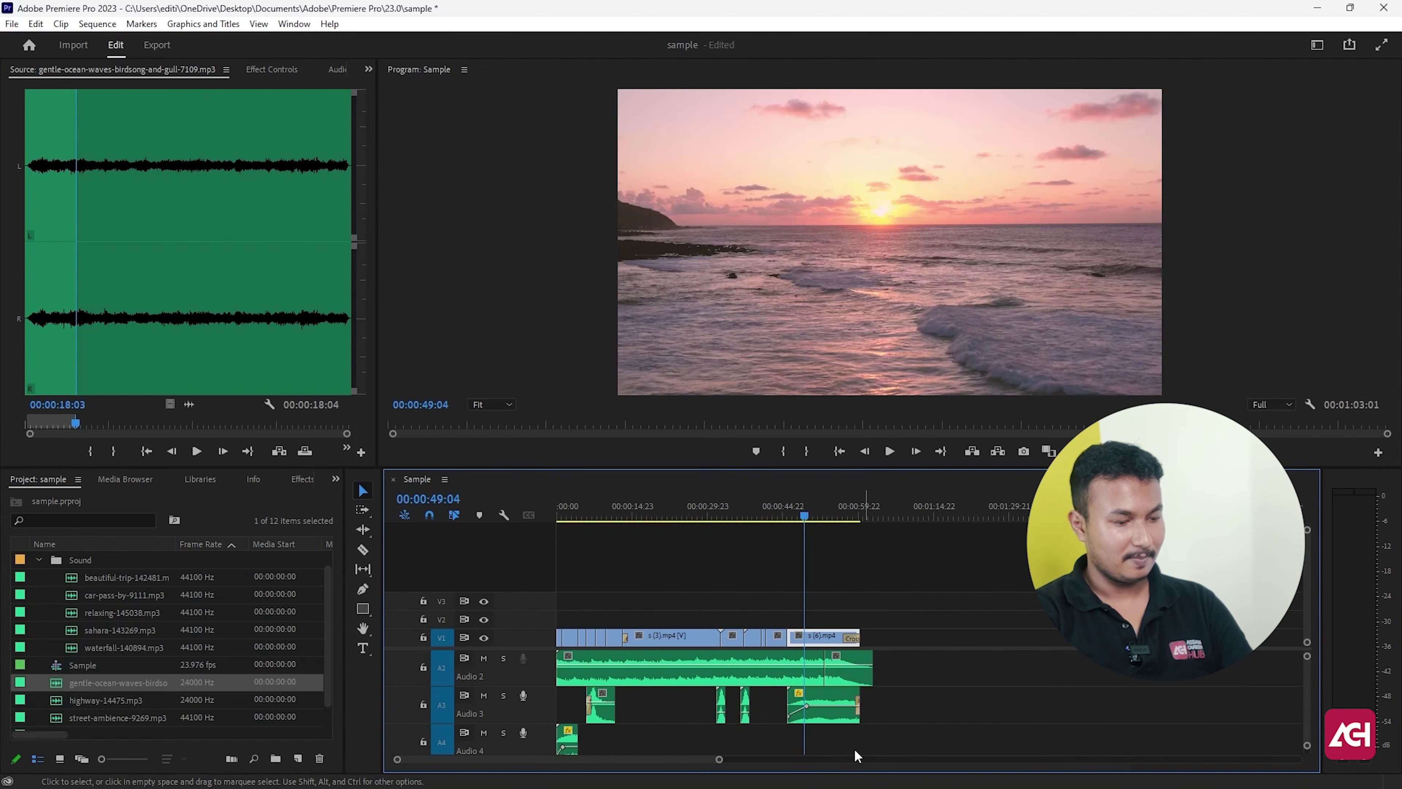
{"action": "left_click_drag", "start_coordinate": [717, 762], "coordinate": [598, 760]}
{"action": "key", "text": "space"}
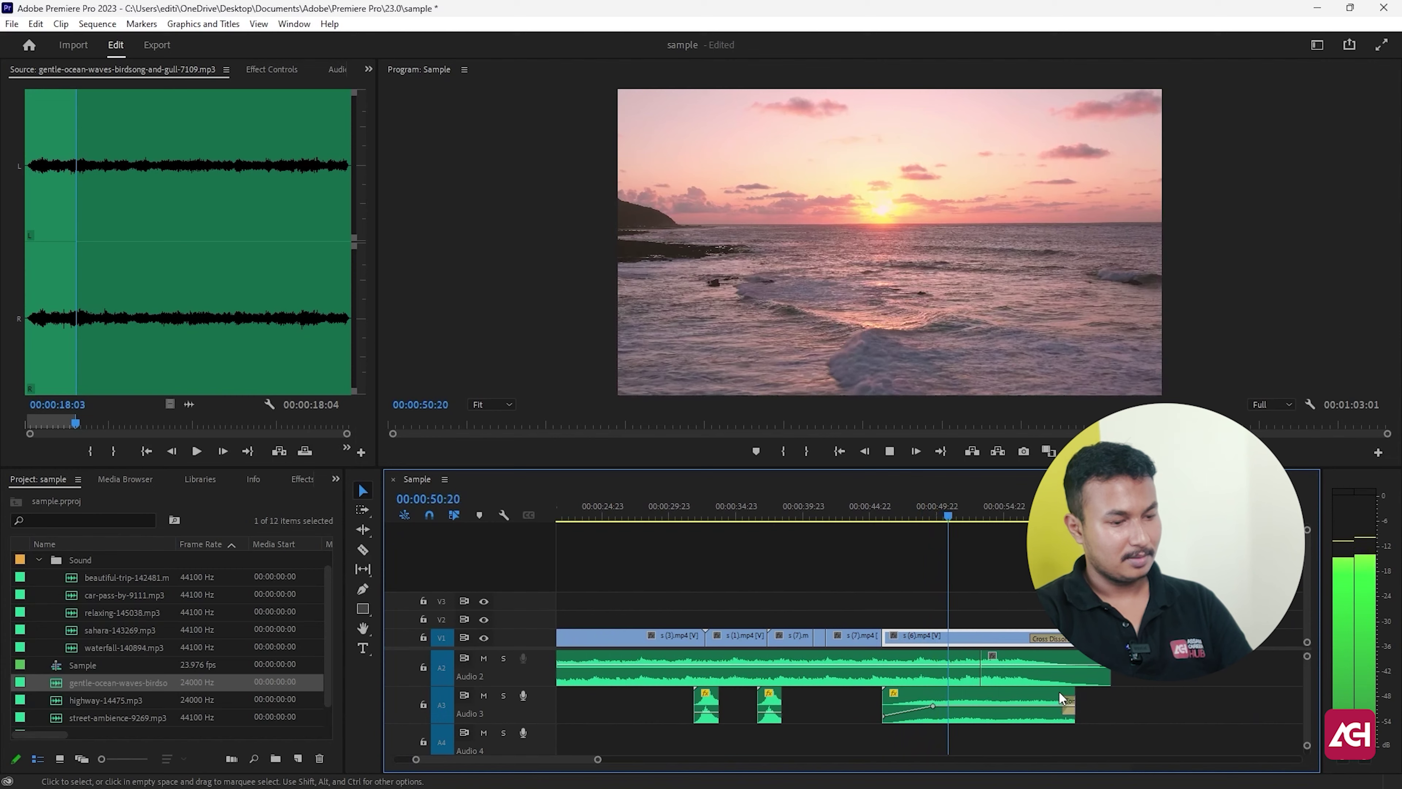
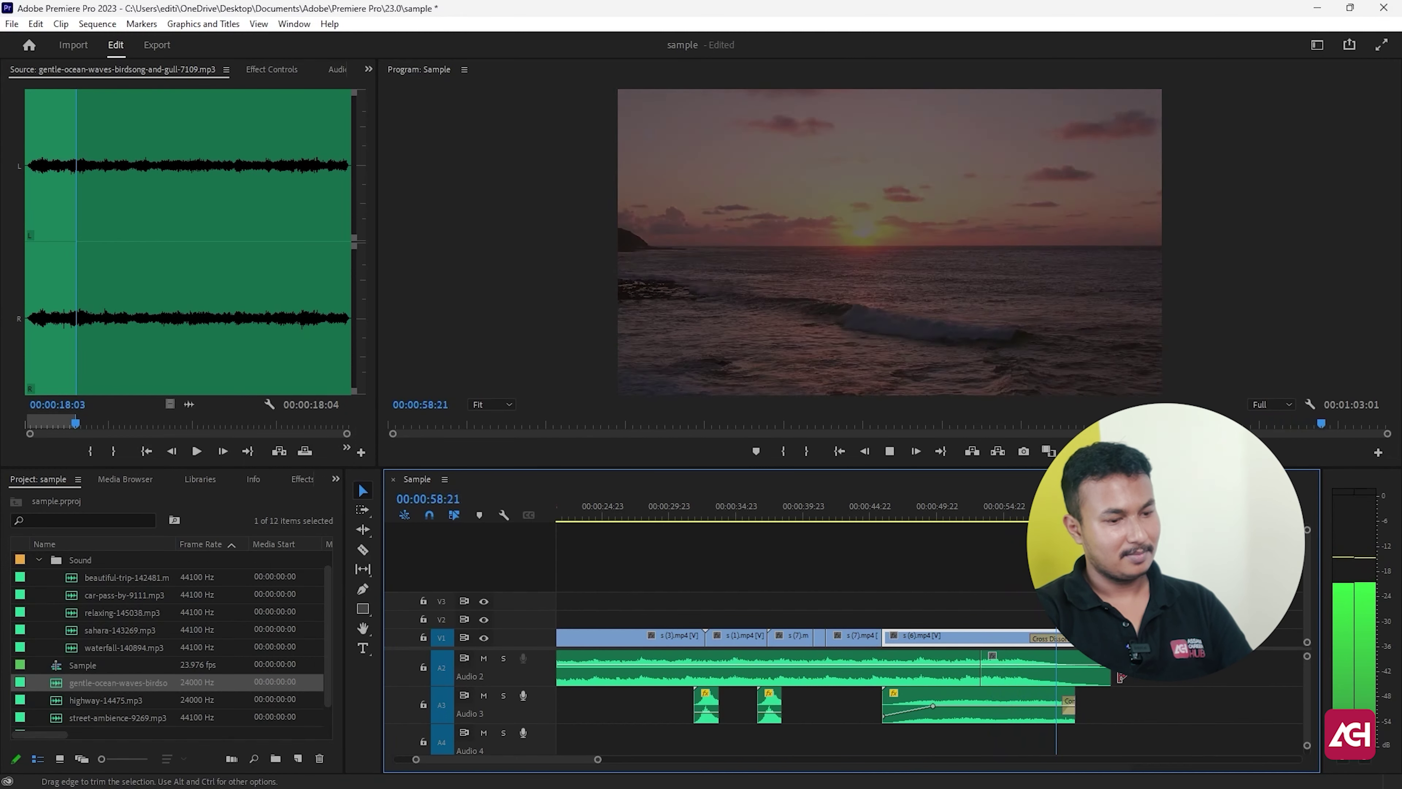
Trim the ambient clip at the end of Audio 2 to end with the video at 00:01:00:13
{"action": "left_click", "coordinate": [1121, 677]}
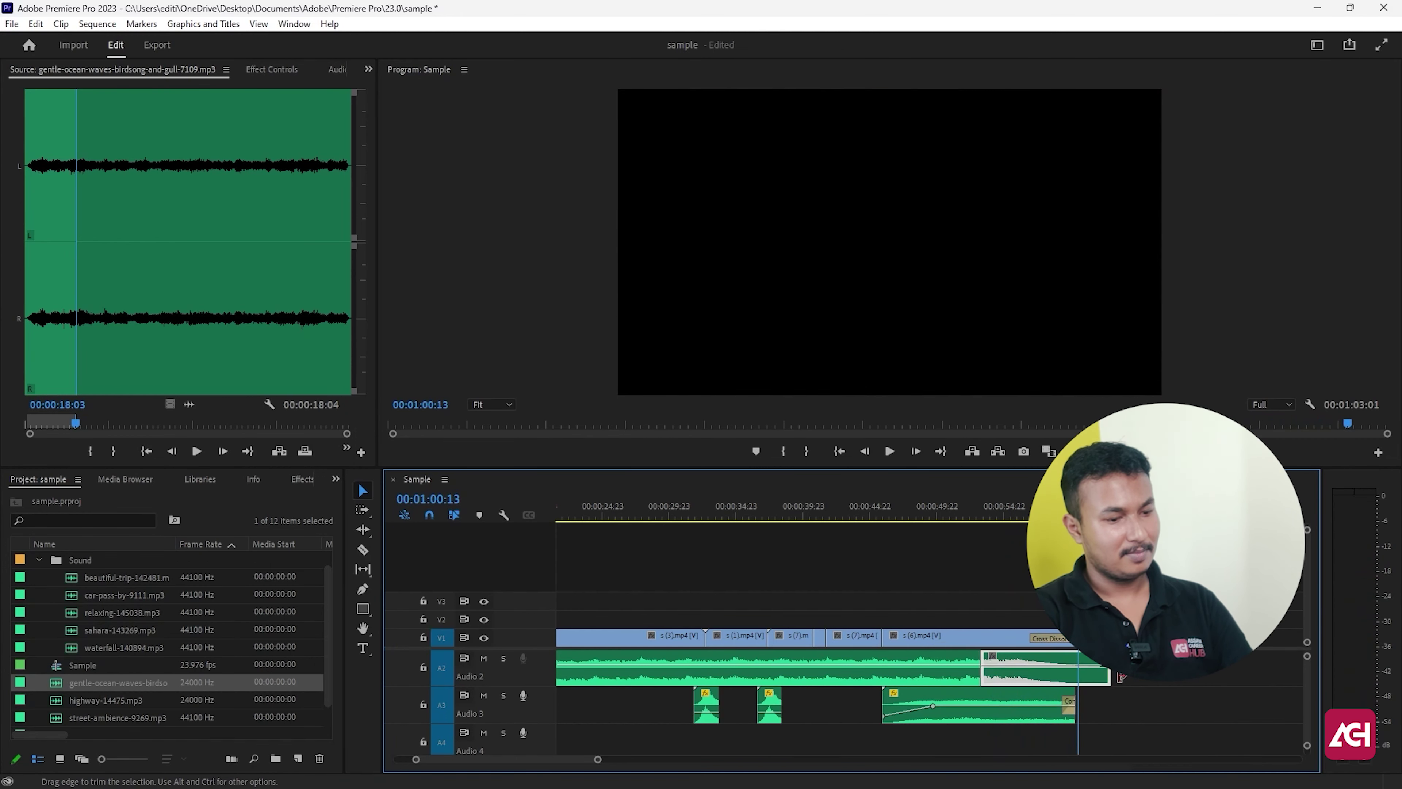
{"action": "left_click_drag", "start_coordinate": [1113, 672], "coordinate": [1077, 671]}
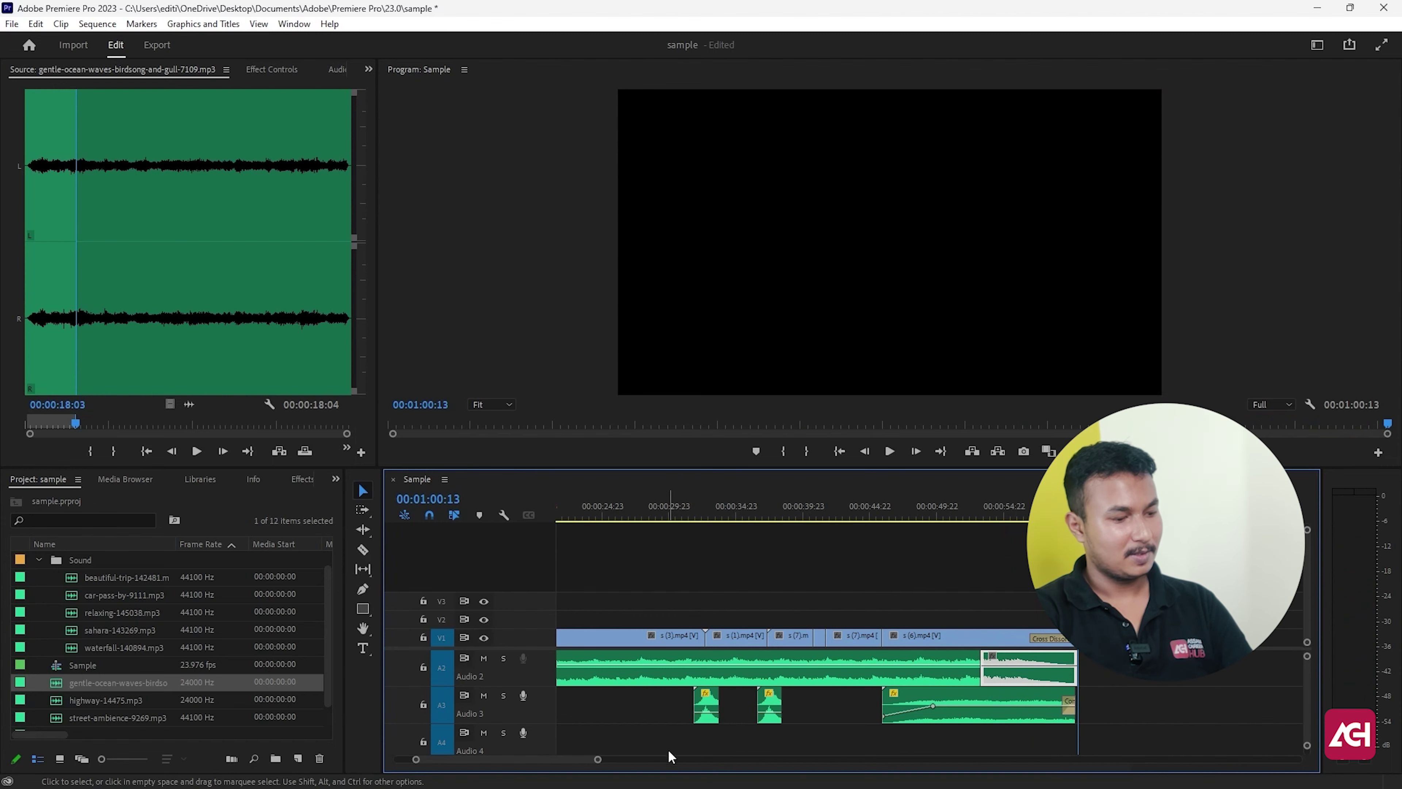
{"action": "left_click_drag", "start_coordinate": [597, 762], "coordinate": [814, 759]}
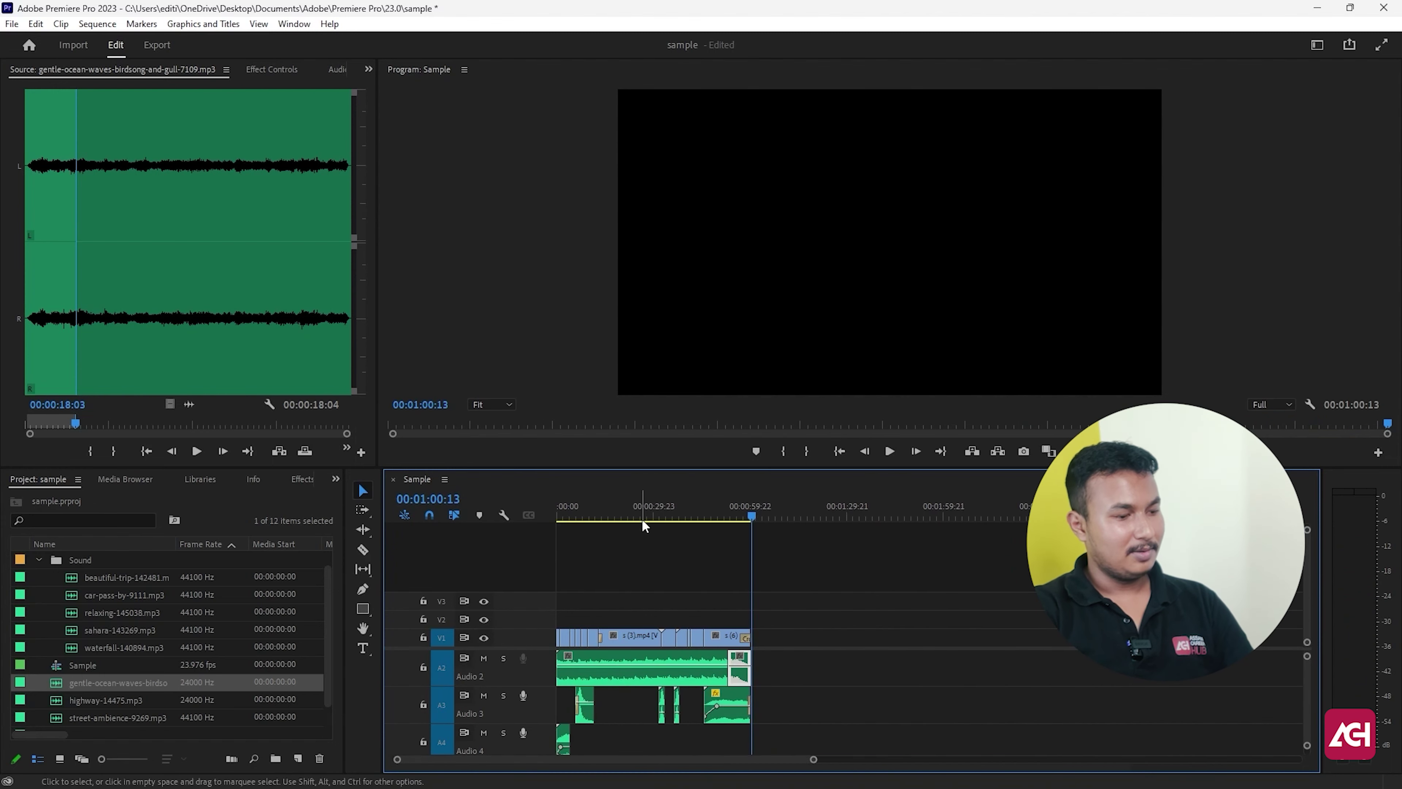
Play the sequence to review the trimmed audio, then collapse the Sound folder
{"action": "key", "text": "space"}
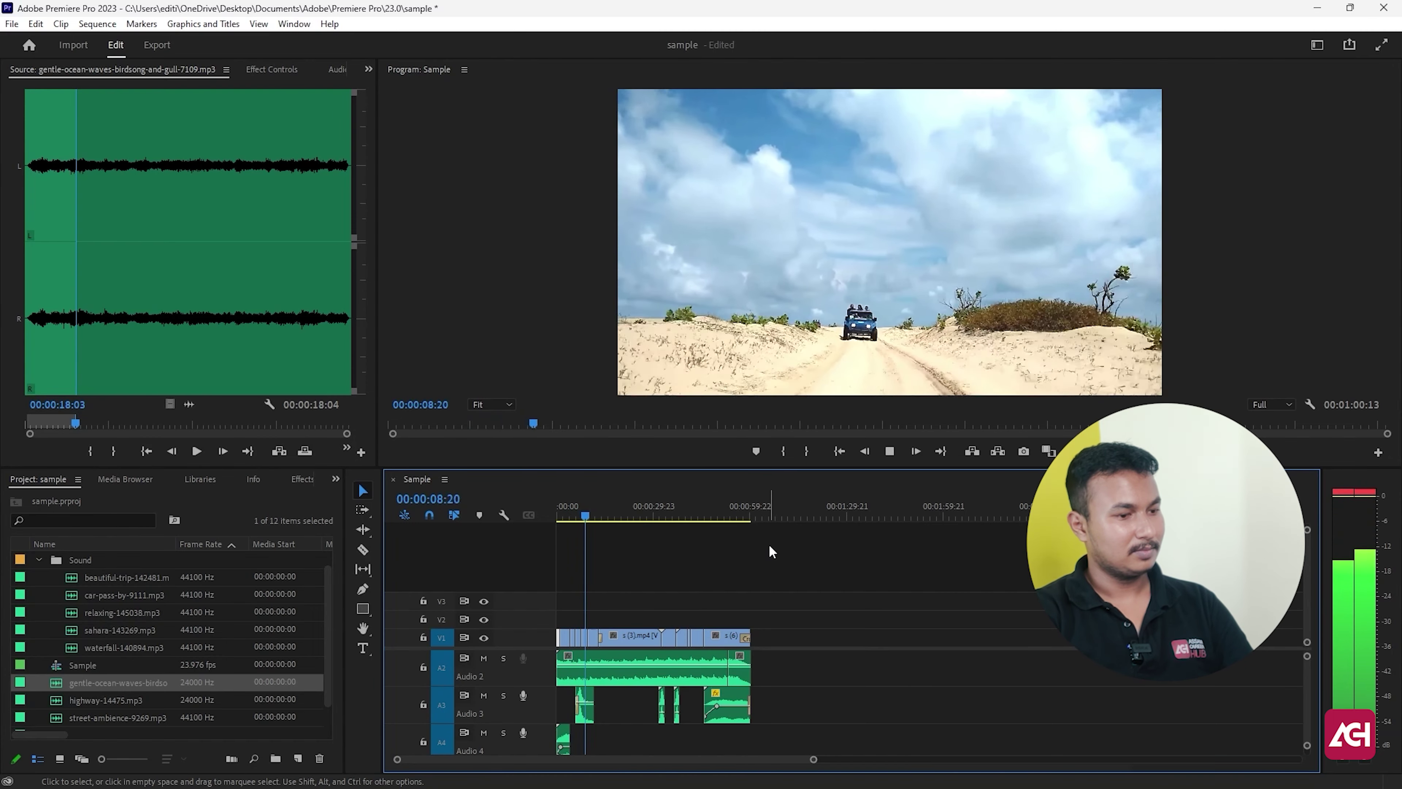
{"action": "key", "text": "="}
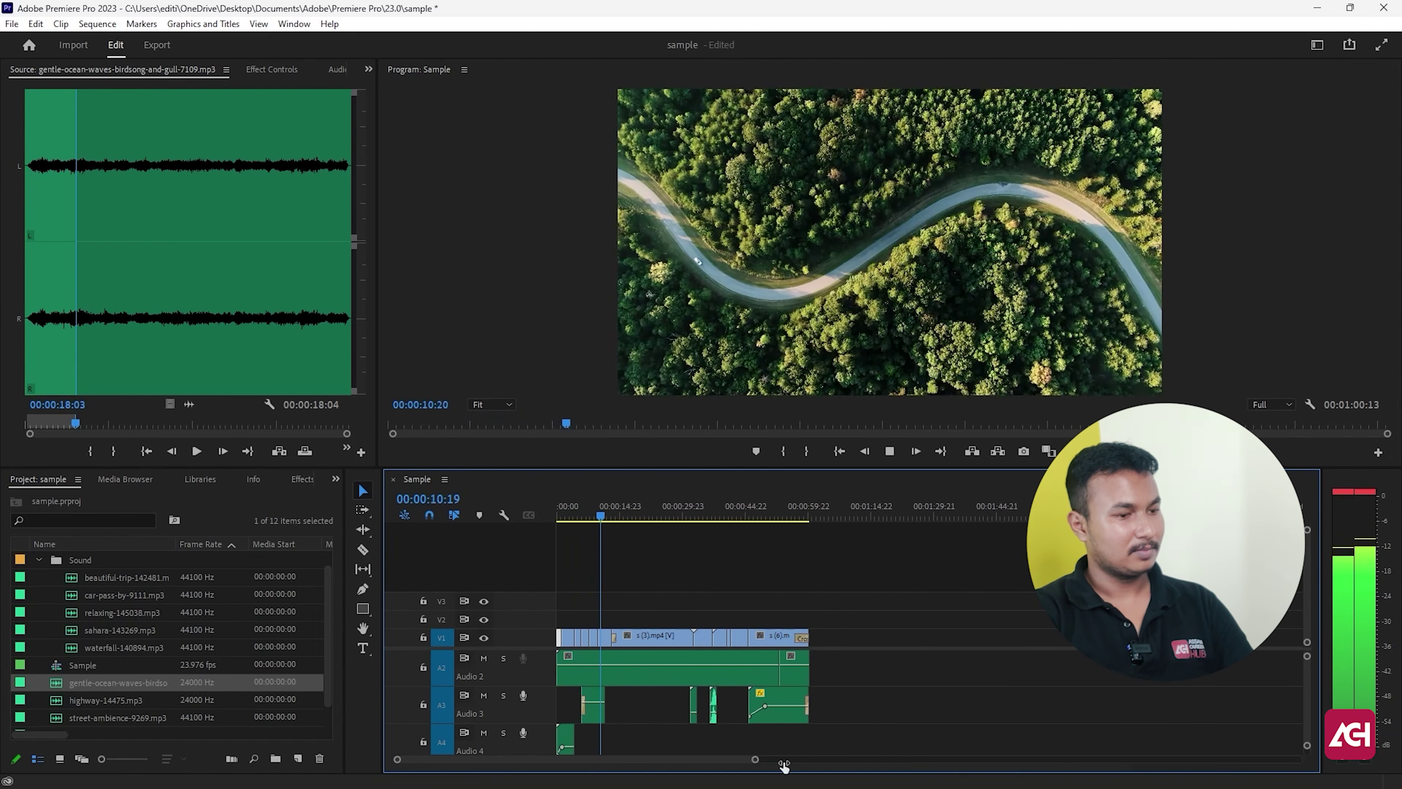
{"action": "key", "text": "="}
{"action": "key", "text": "="}
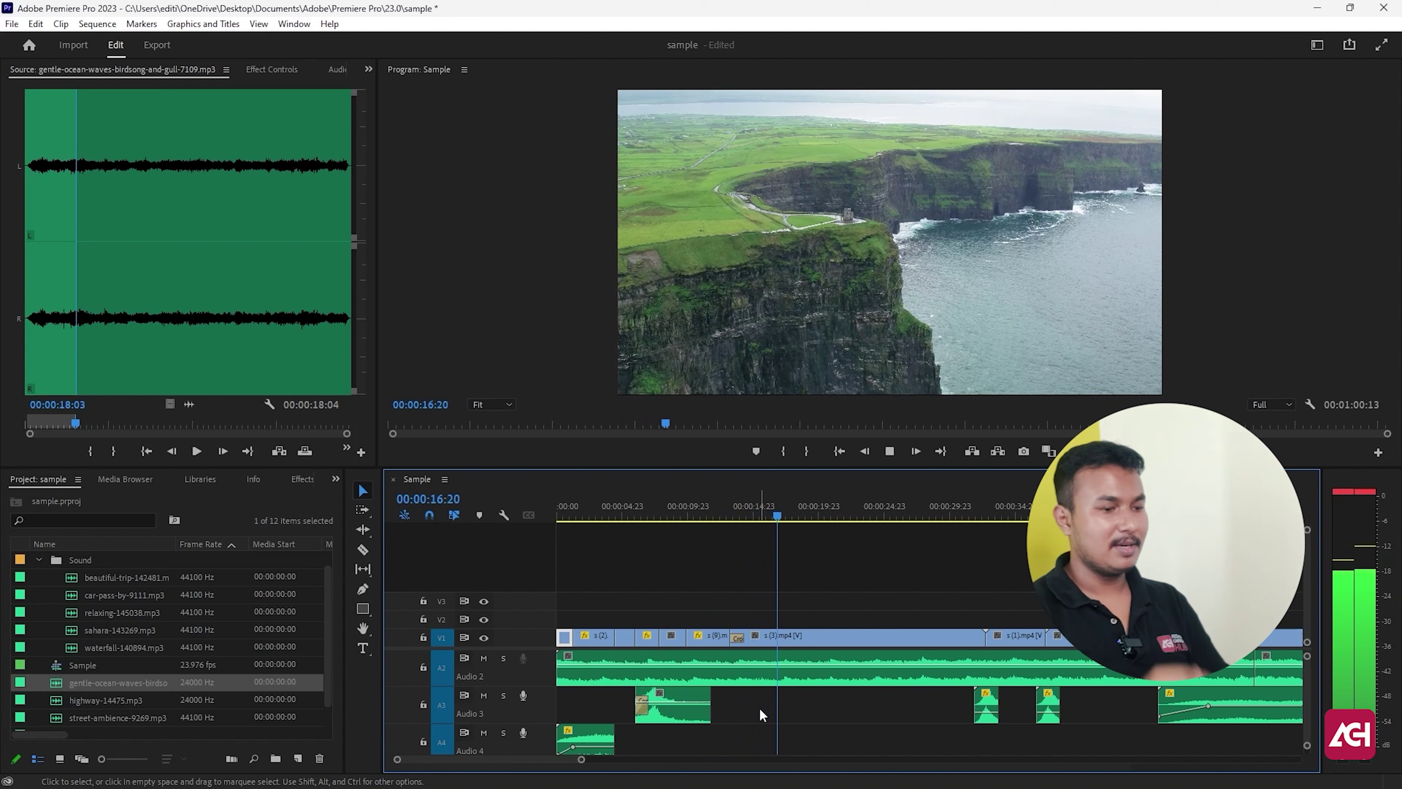
{"action": "key", "text": "space"}
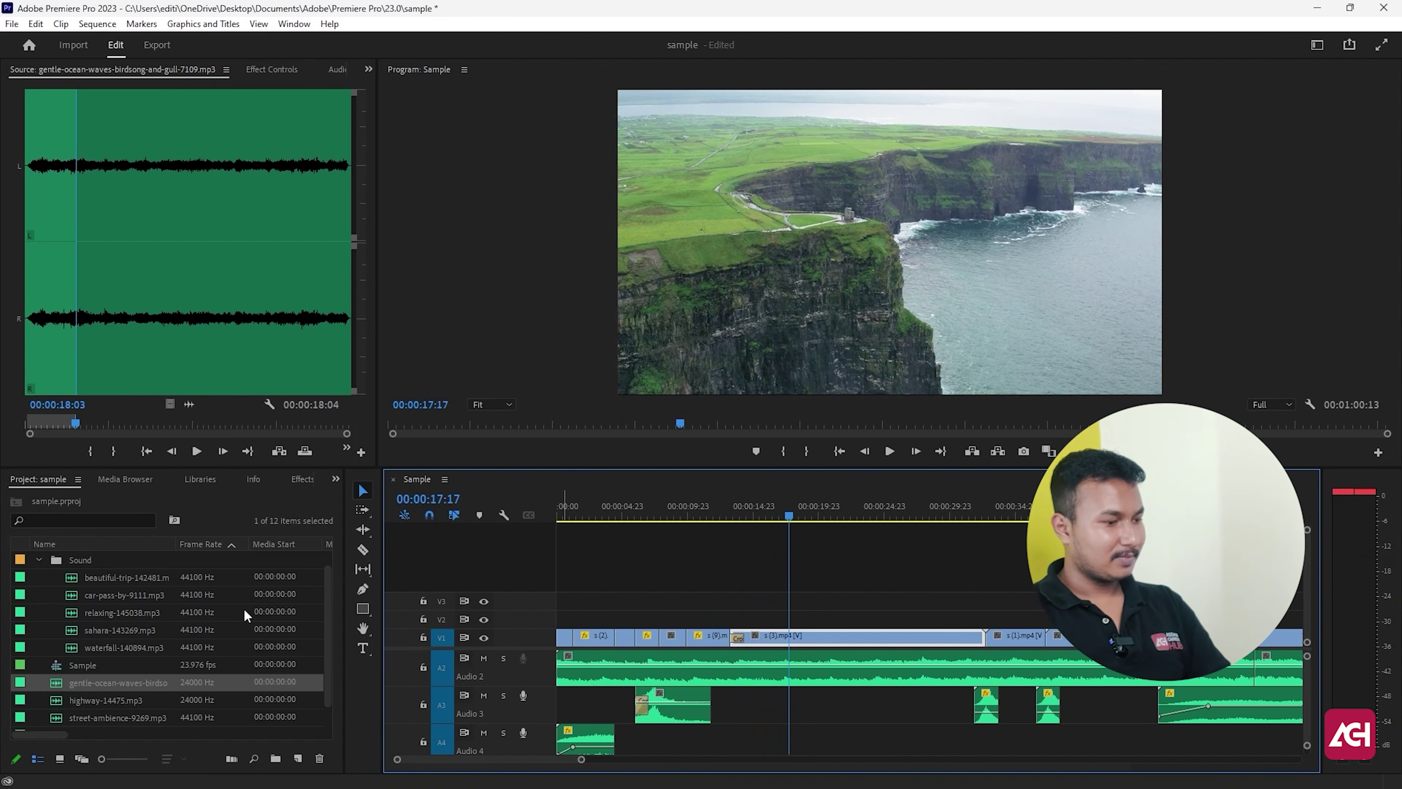
{"action": "left_click", "coordinate": [37, 560]}
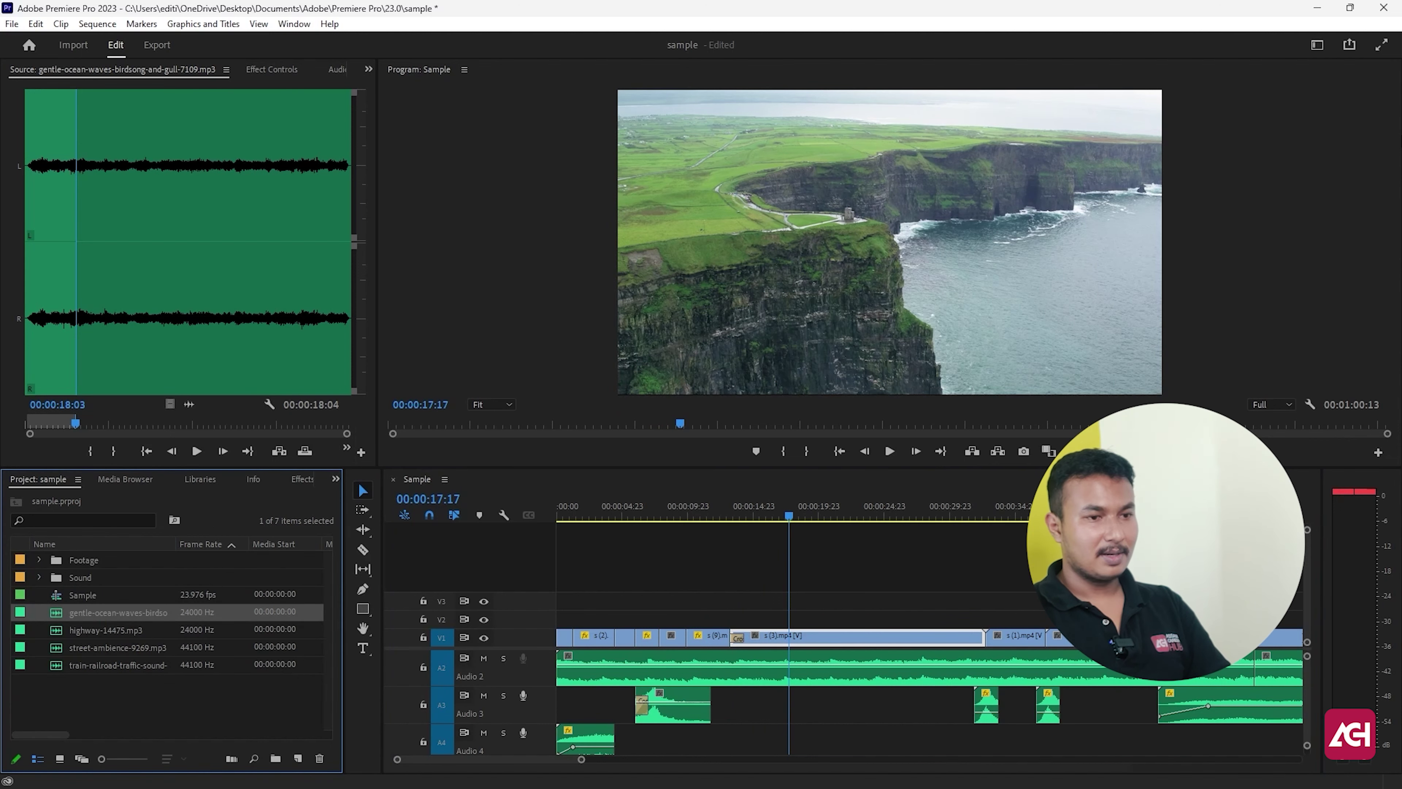
Switch to the Color workspace and return the playhead to the sequence start
{"action": "left_click", "coordinate": [1317, 49]}
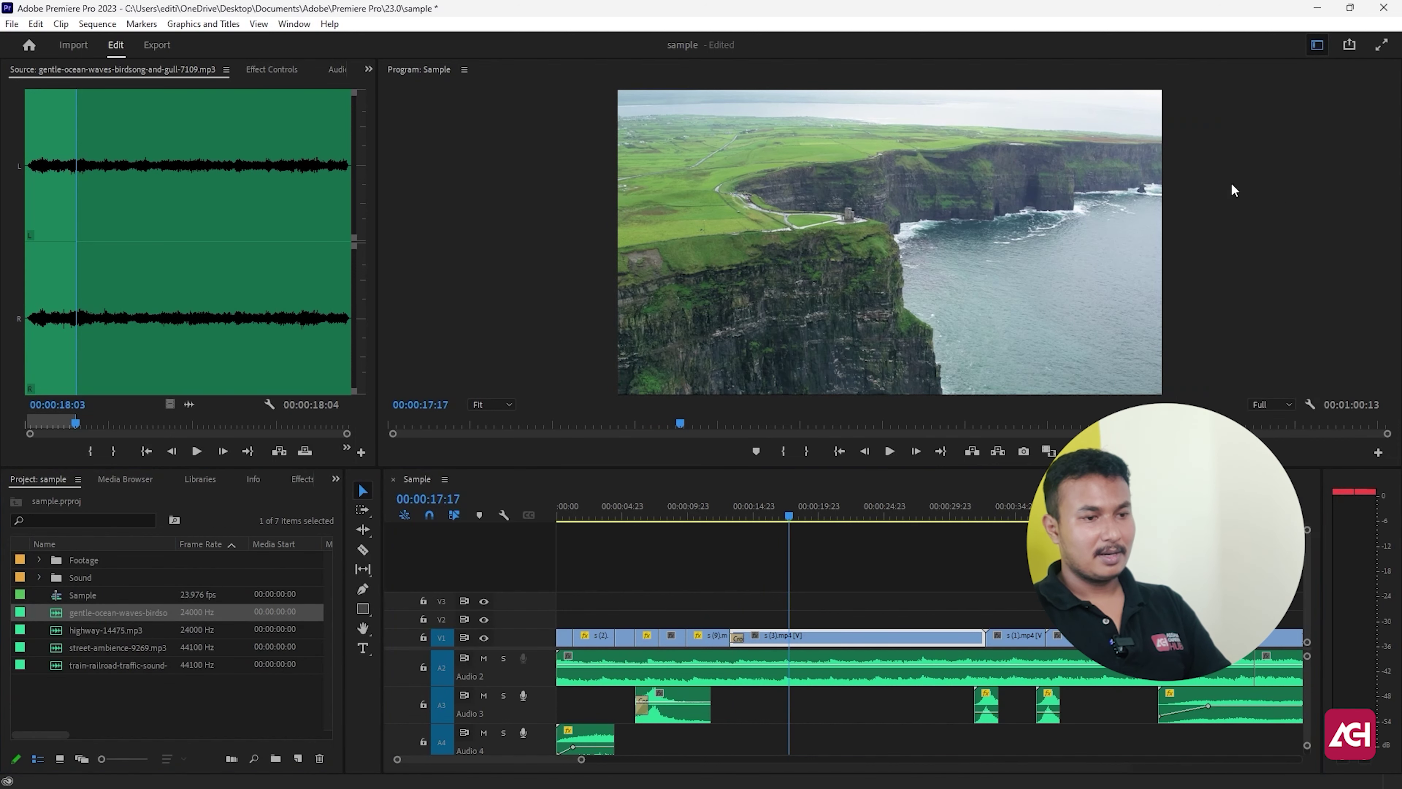
{"action": "left_click", "coordinate": [1230, 183]}
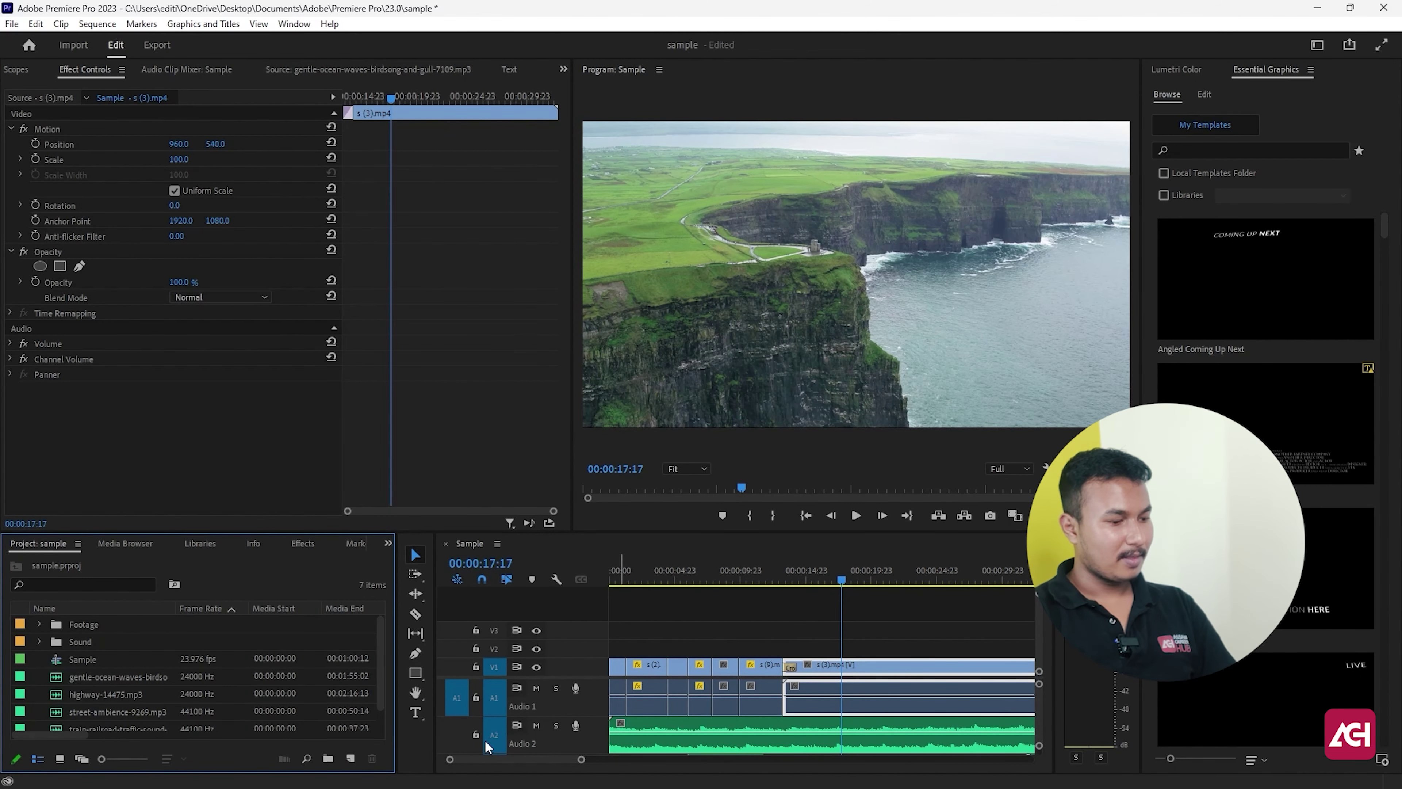
{"action": "left_click_drag", "start_coordinate": [581, 761], "coordinate": [735, 759]}
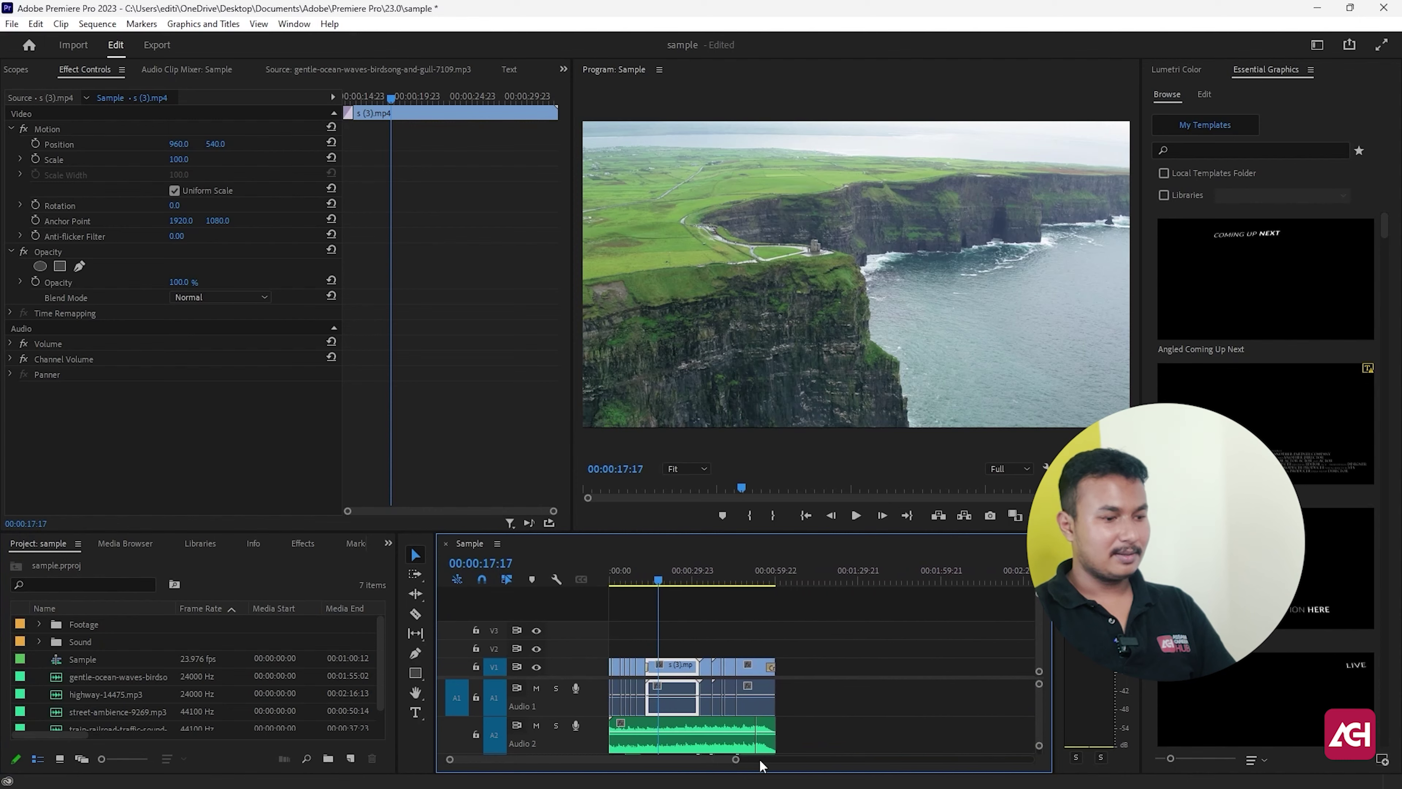
{"action": "left_click", "coordinate": [676, 607]}
{"action": "key", "text": "Home"}
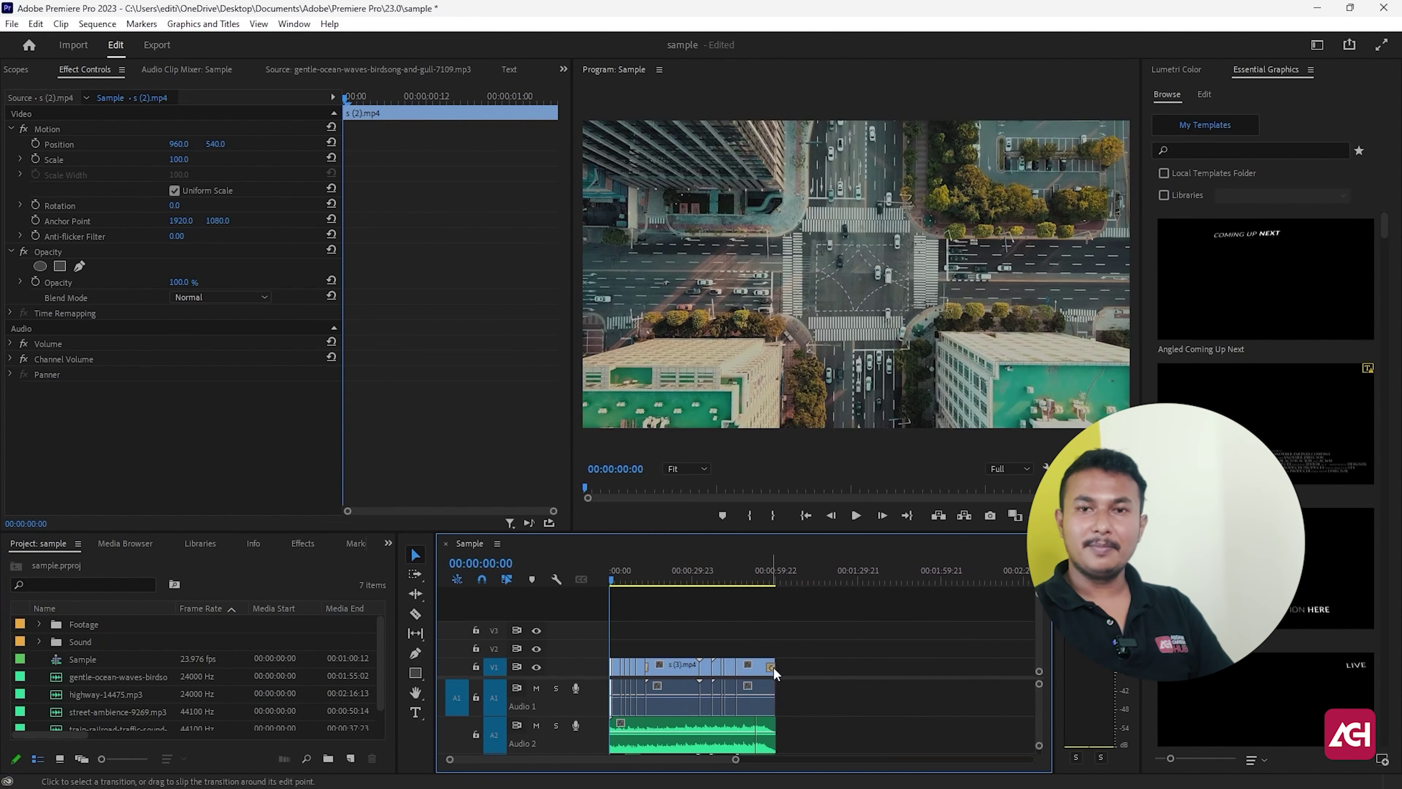
Make the Project panel taller to show the Footage and Sound folders and audio files
{"action": "left_click_drag", "start_coordinate": [735, 761], "coordinate": [597, 760]}
{"action": "scroll", "coordinate": [112, 709], "scroll_direction": "down", "scroll_amount": 1}
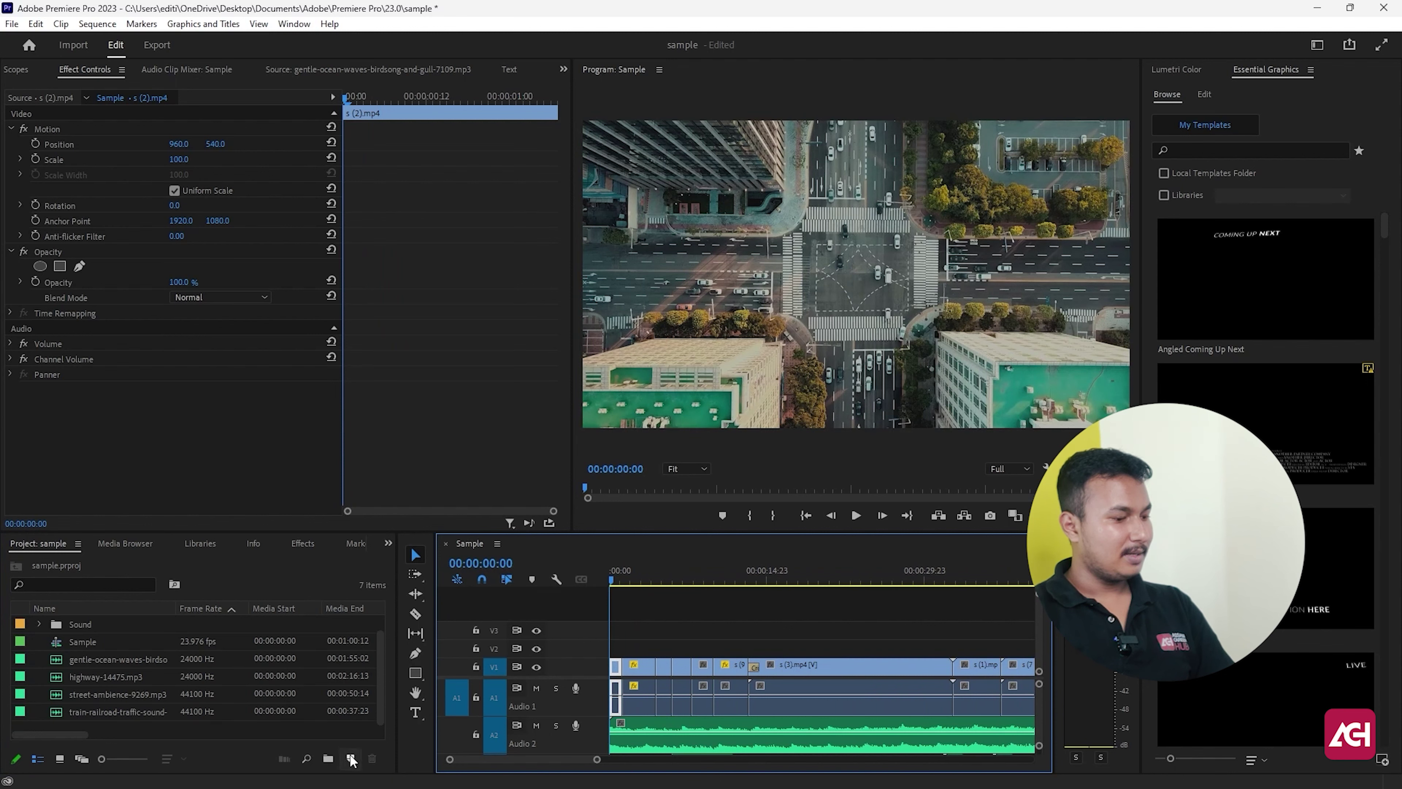
{"action": "left_click", "coordinate": [38, 629]}
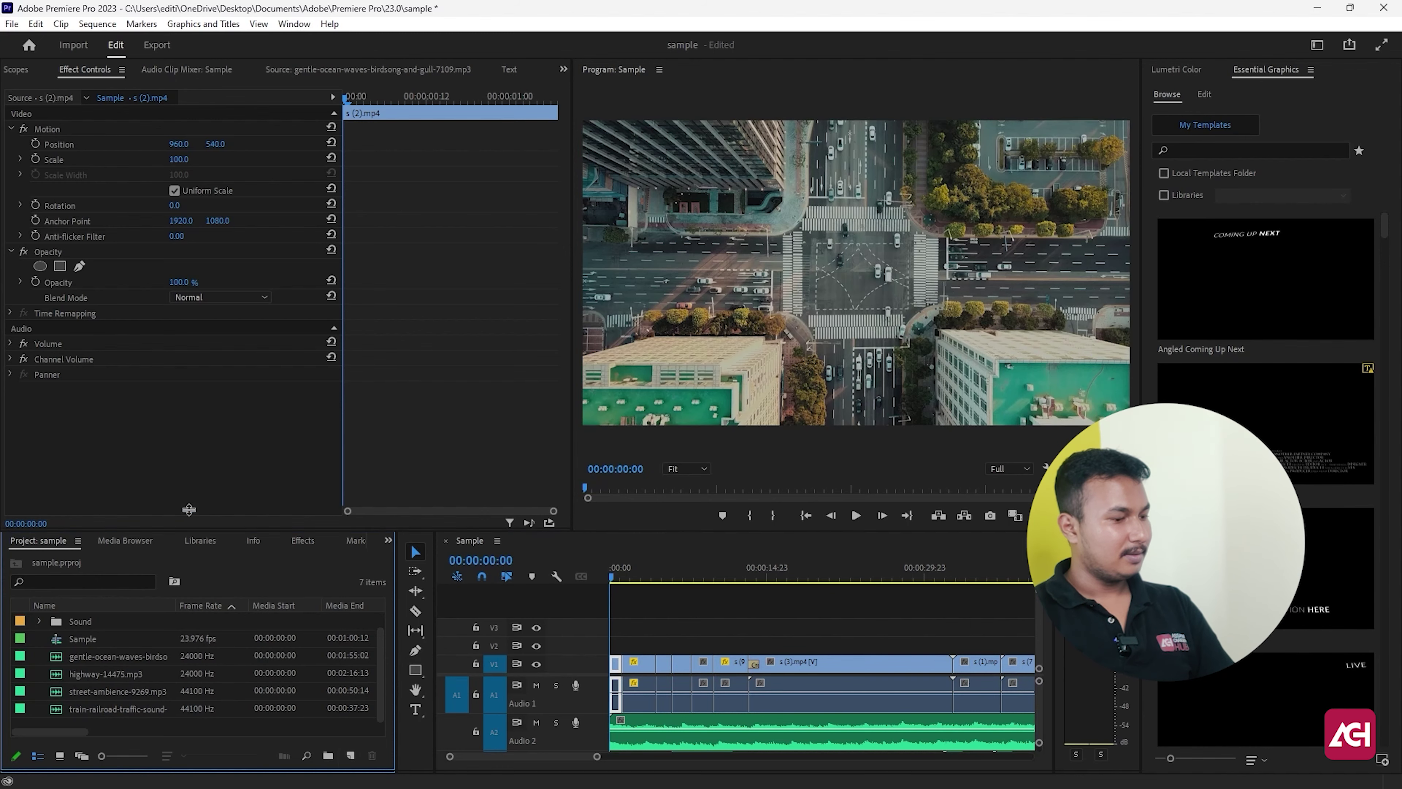
{"action": "left_click_drag", "start_coordinate": [192, 532], "coordinate": [179, 429]}
{"action": "right_click", "coordinate": [177, 436]}
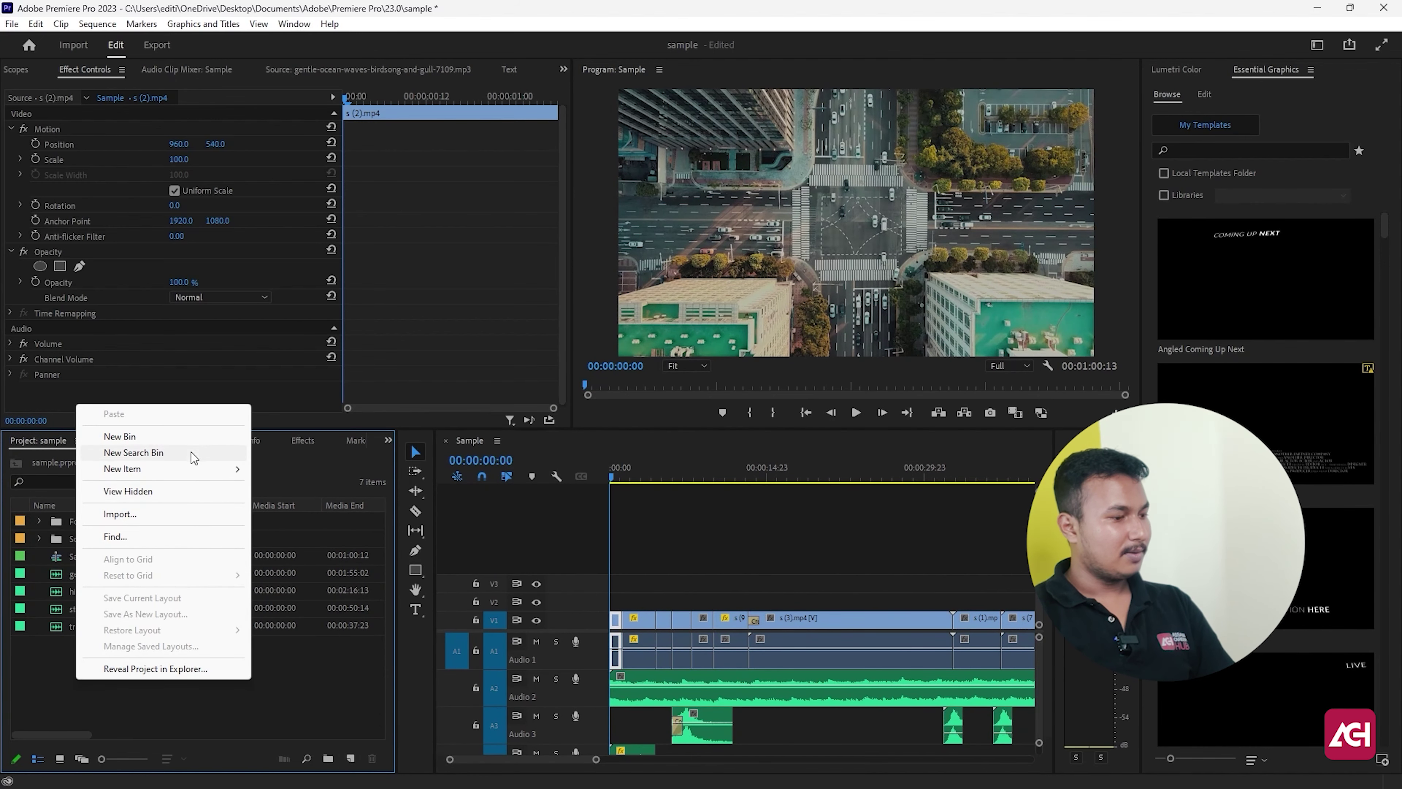
Create a 1920×1080 adjustment layer and drop it at the sequence start
{"action": "mouse_move", "coordinate": [235, 469]}
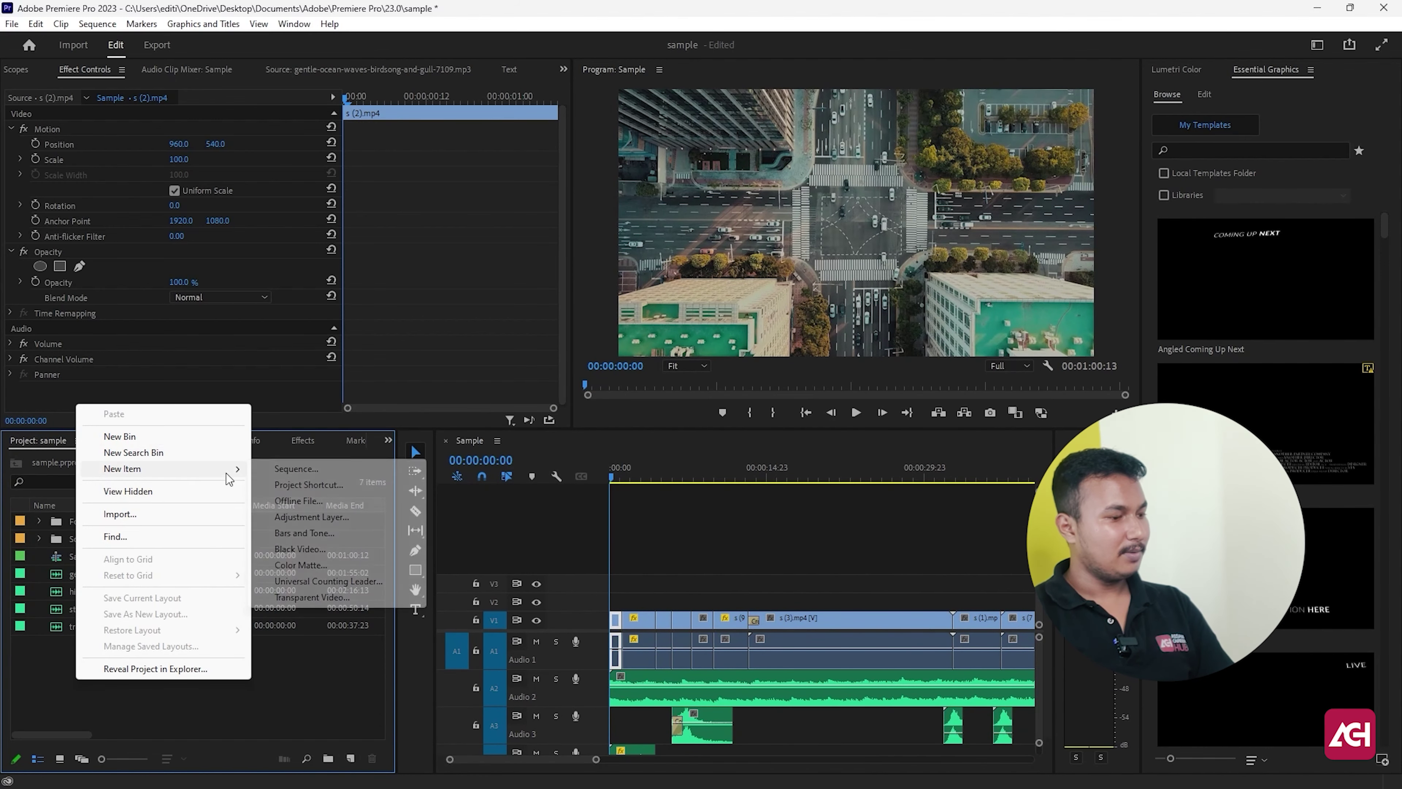
{"action": "left_click", "coordinate": [356, 518]}
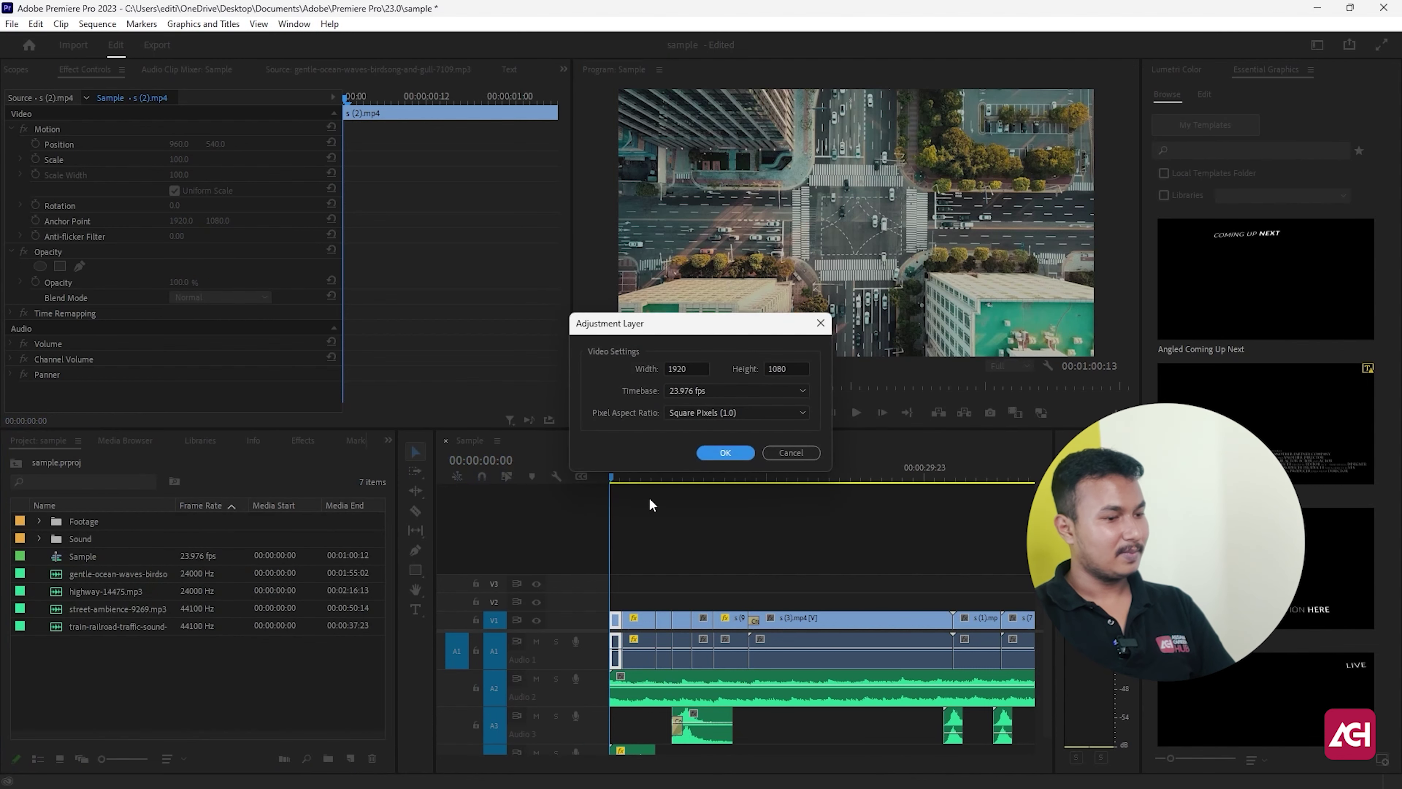
{"action": "left_click", "coordinate": [724, 452]}
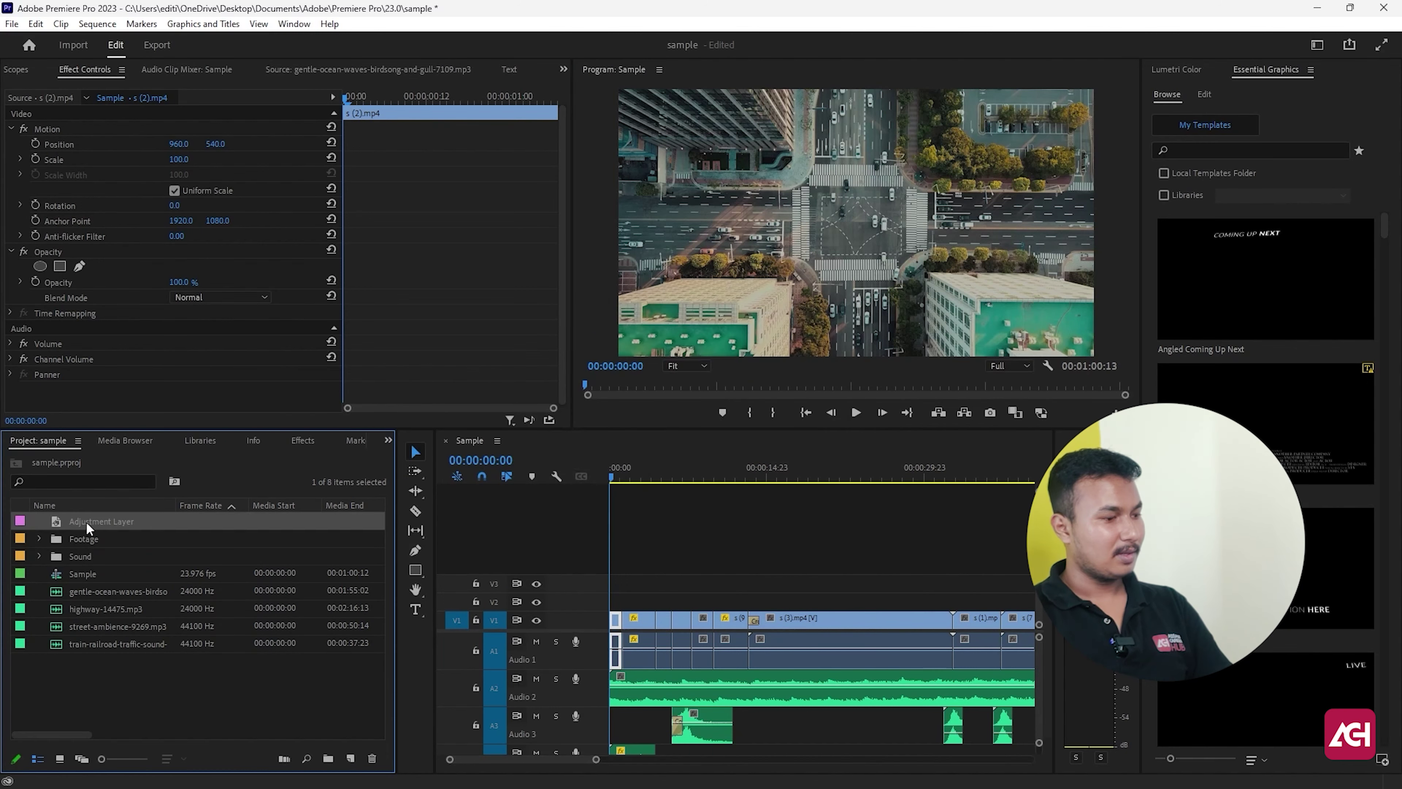
{"action": "left_click_drag", "start_coordinate": [83, 529], "coordinate": [590, 601]}
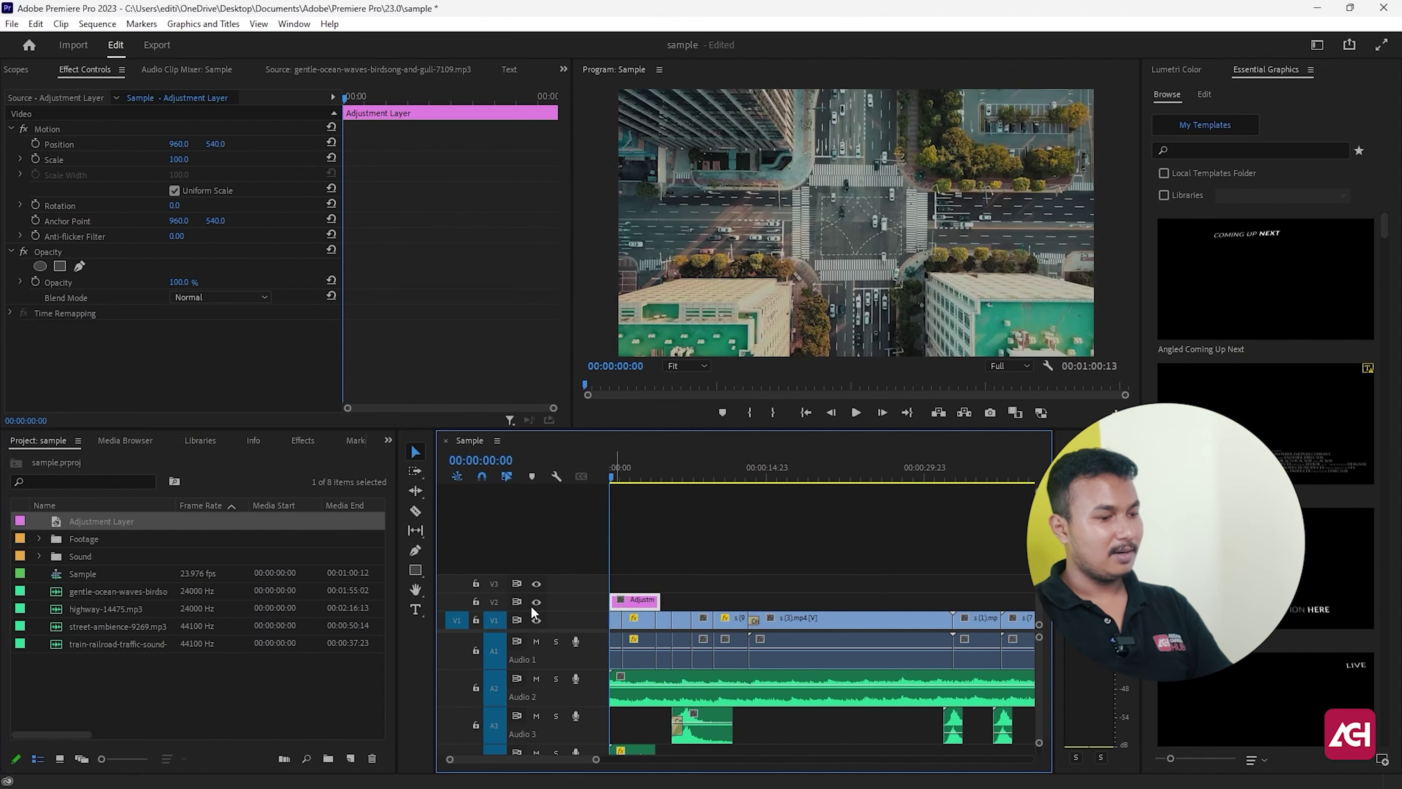
Stretch the adjustment layer across the full sequence and move it up to V3
{"action": "left_click", "coordinate": [495, 602]}
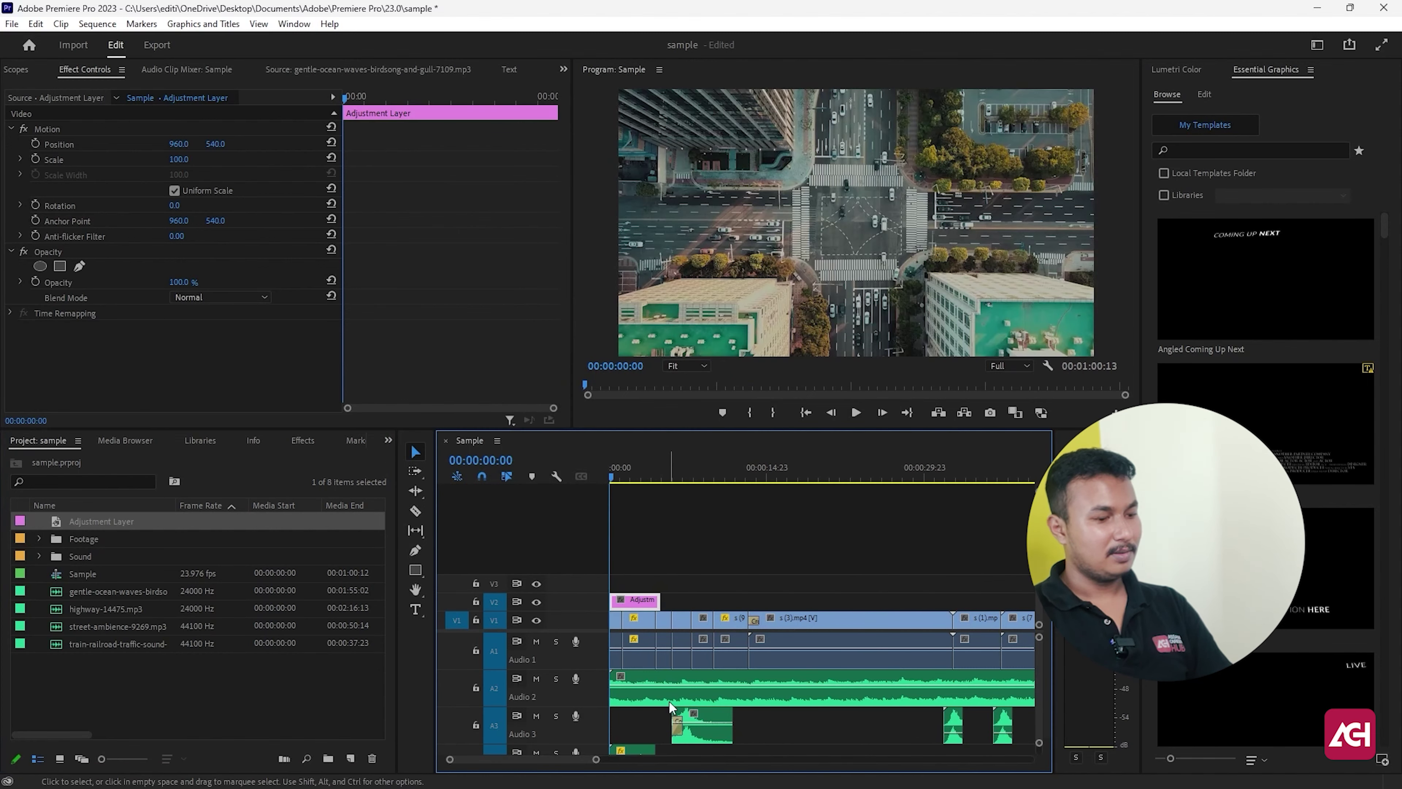
{"action": "left_click_drag", "start_coordinate": [596, 759], "coordinate": [763, 760]}
{"action": "left_click_drag", "start_coordinate": [614, 600], "coordinate": [744, 600]}
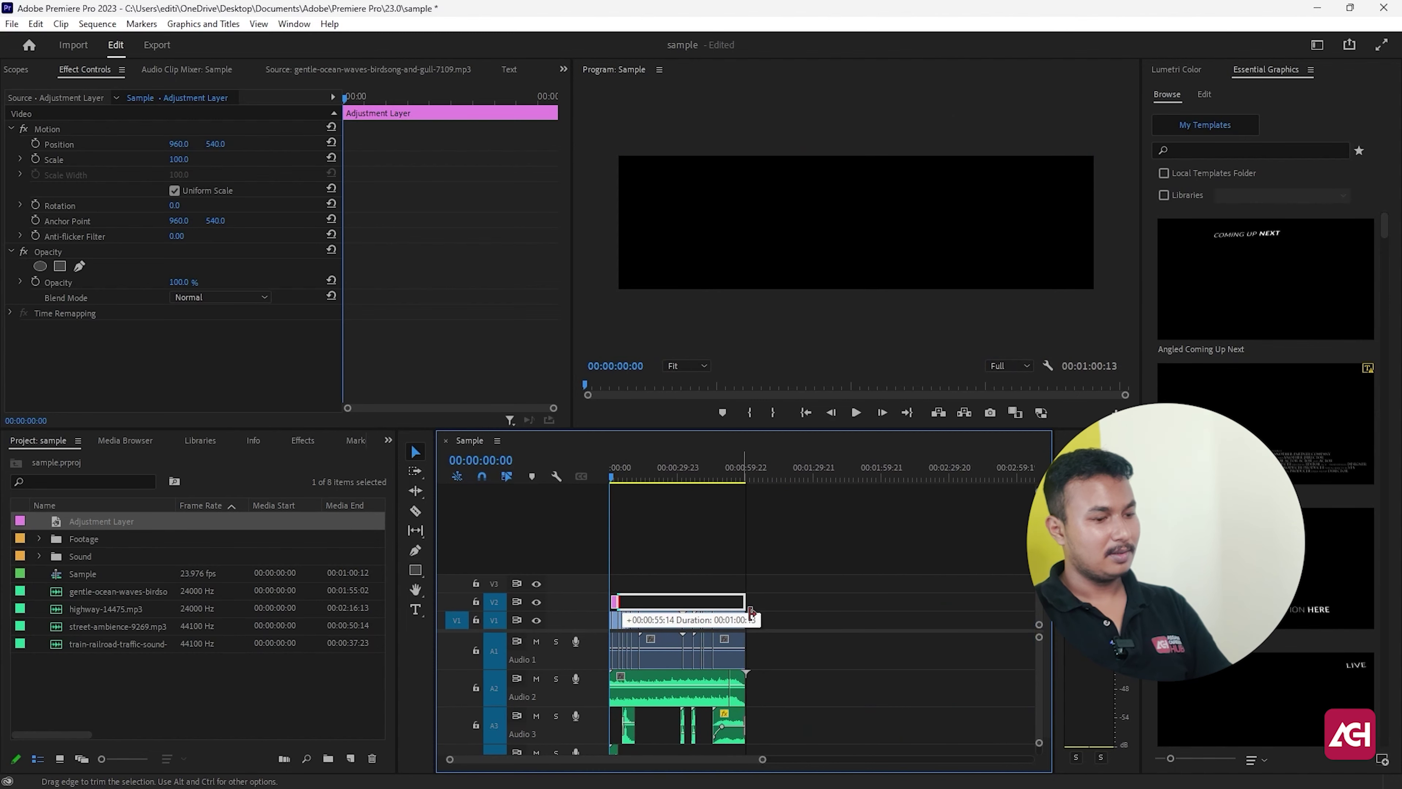
{"action": "left_click_drag", "start_coordinate": [637, 604], "coordinate": [637, 582]}
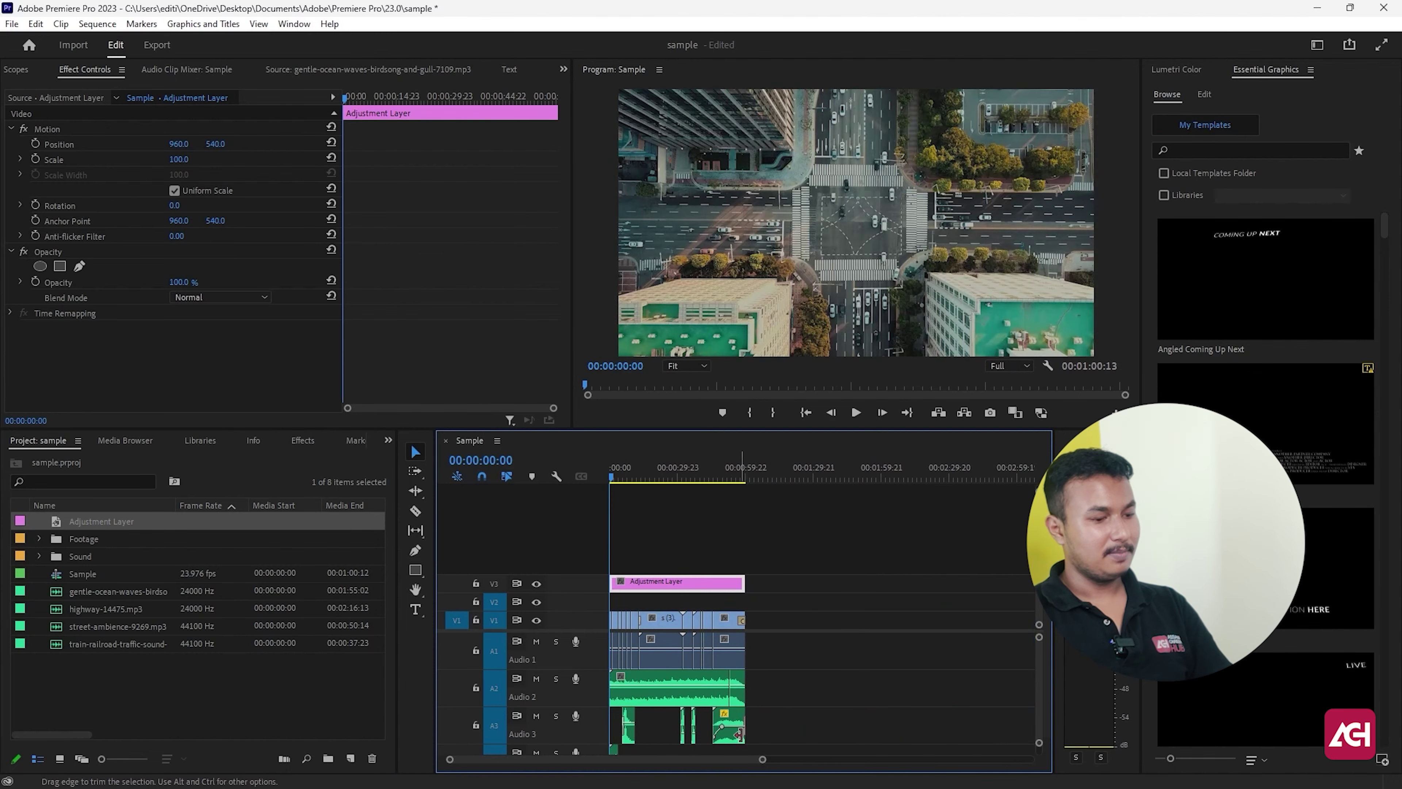
{"action": "left_click_drag", "start_coordinate": [762, 759], "coordinate": [667, 760]}
{"action": "left_click", "coordinate": [1181, 71]}
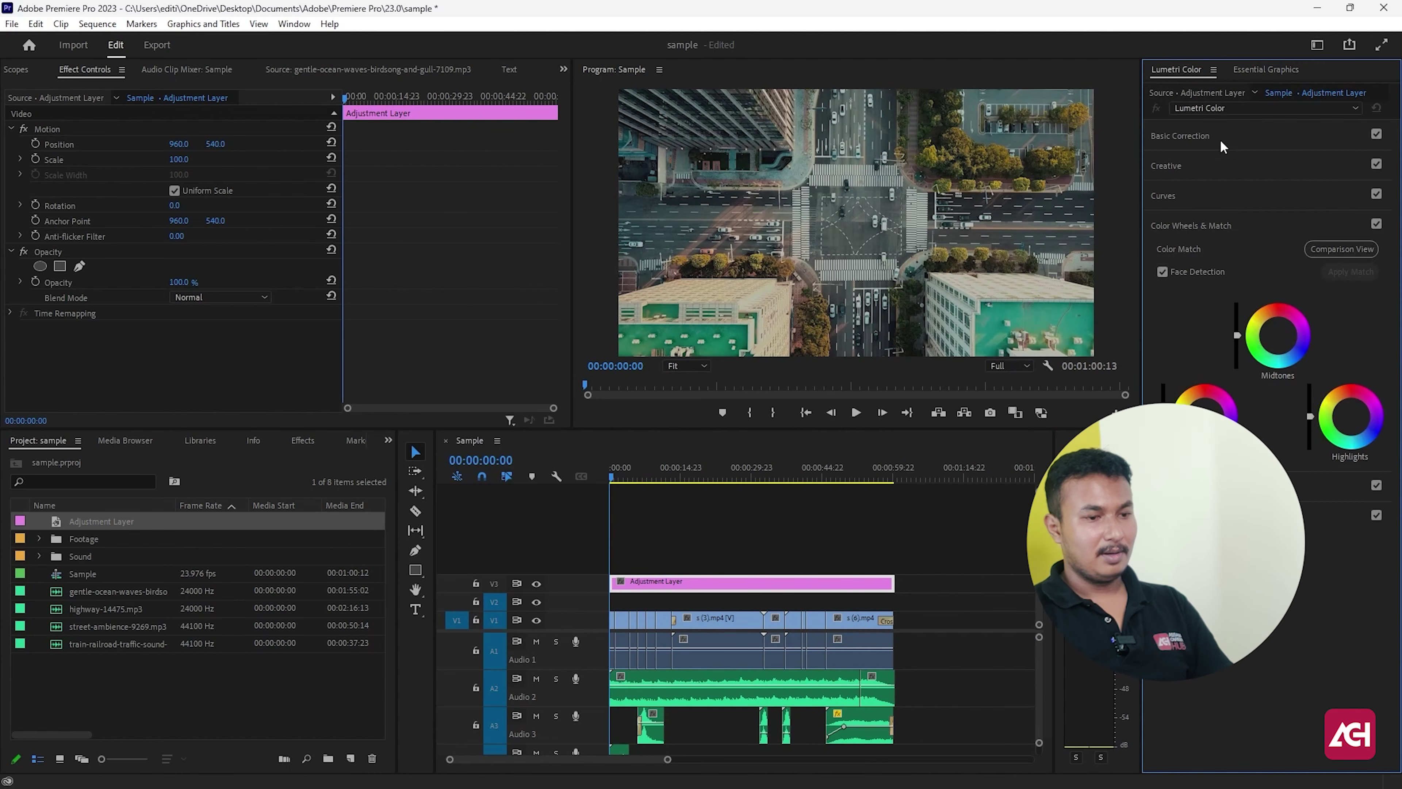
In Basic Correction, warm the temperature and lower the contrast slightly
{"action": "left_click", "coordinate": [1209, 138]}
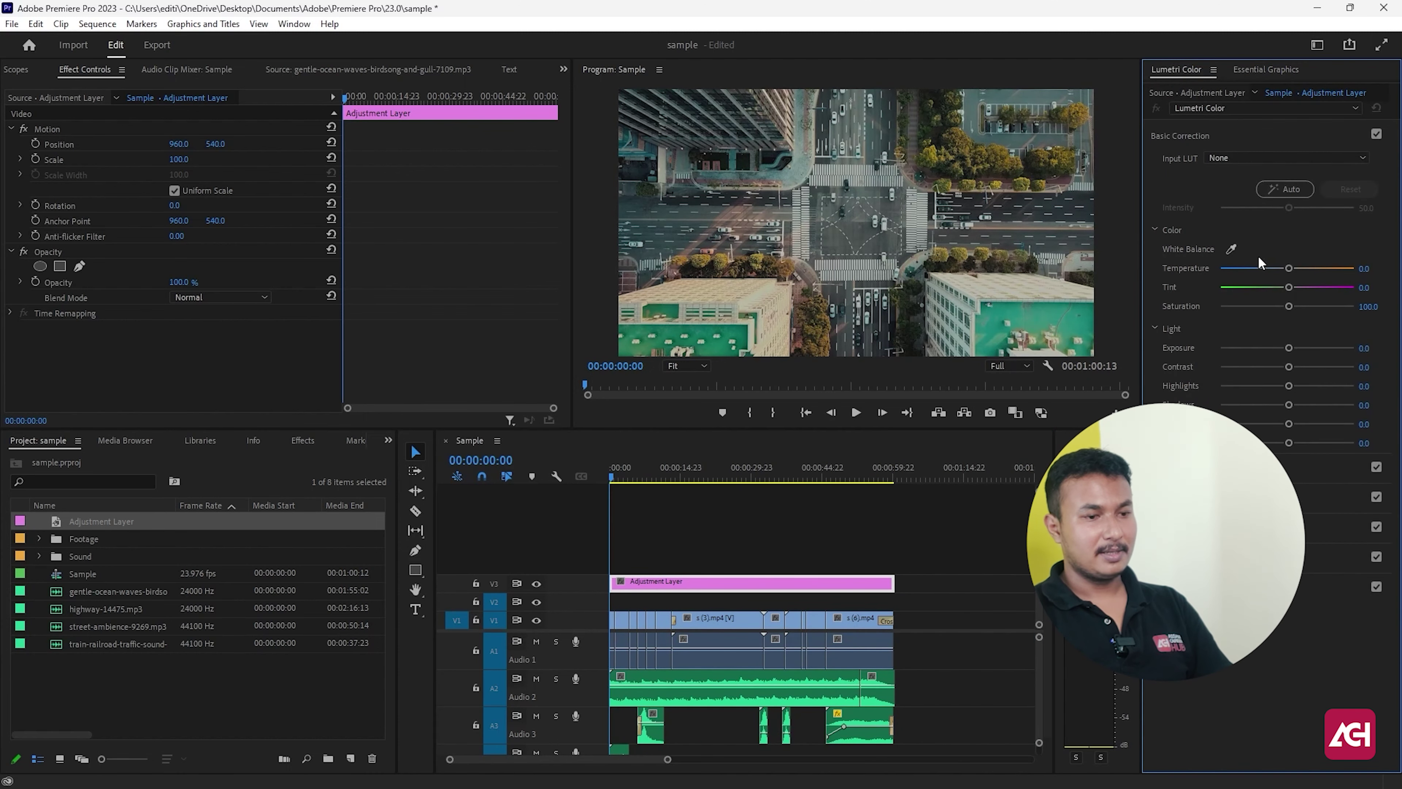
{"action": "left_click_drag", "start_coordinate": [1288, 269], "coordinate": [1301, 270]}
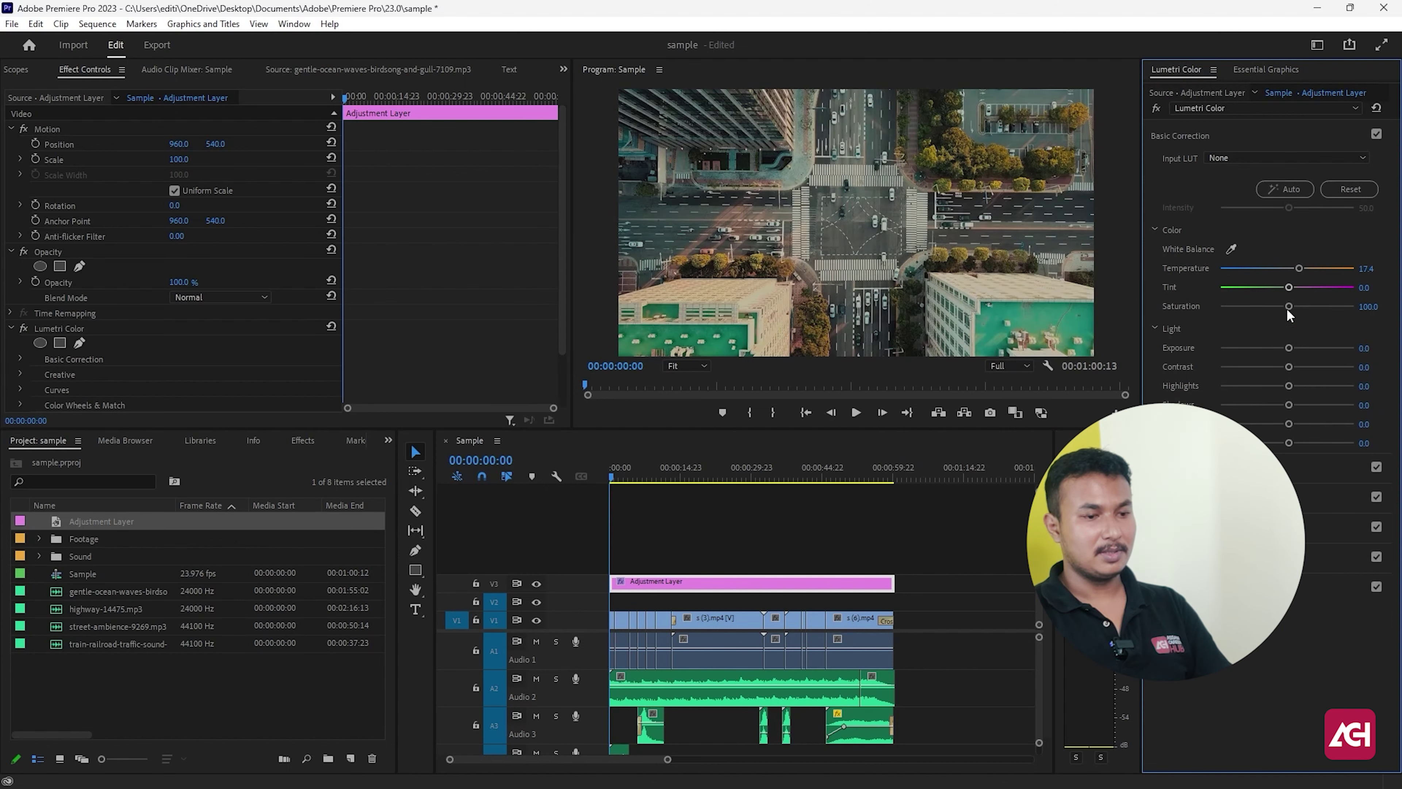
{"action": "left_click_drag", "start_coordinate": [1286, 367], "coordinate": [1283, 366]}
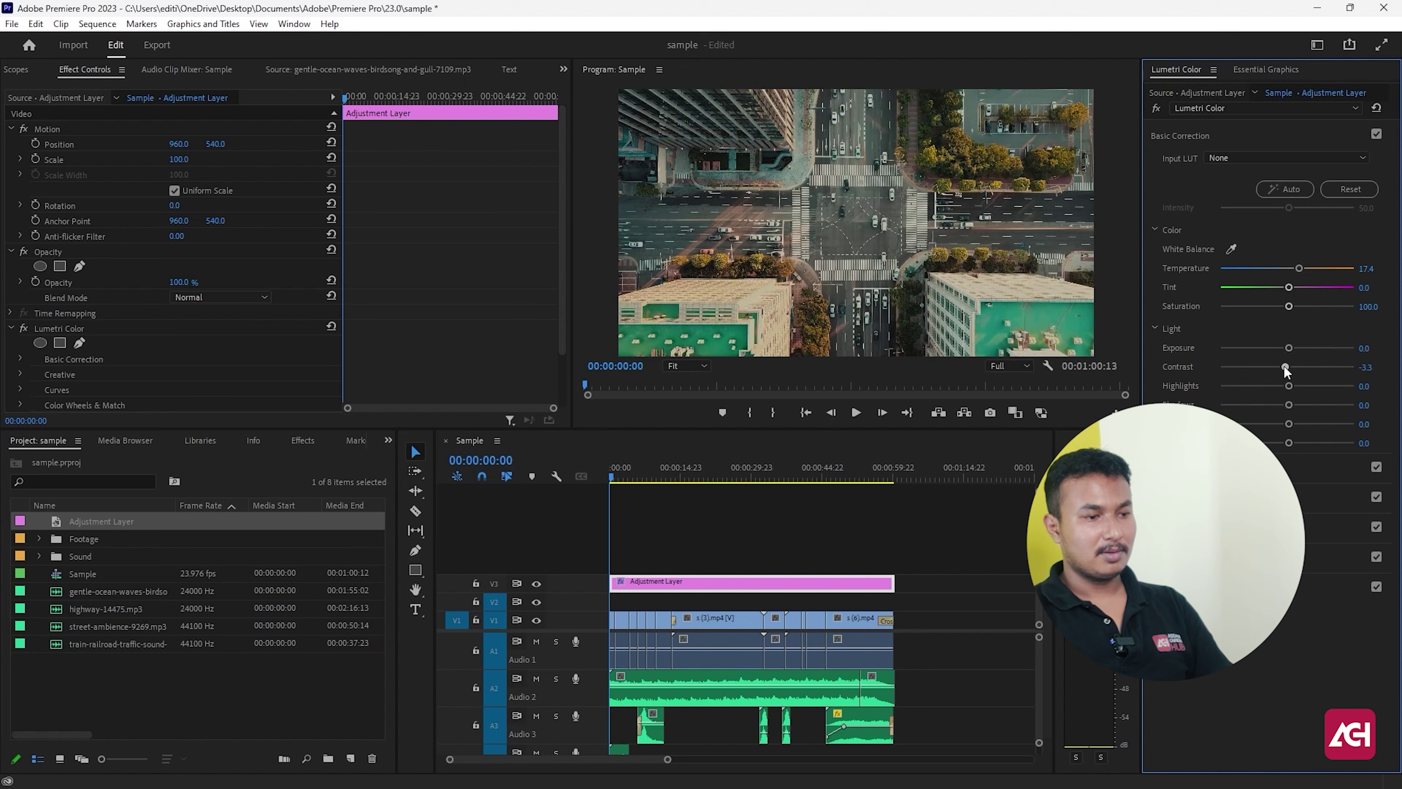
Raise Faded Film in the Creative section for a faded-film look
{"action": "left_click", "coordinate": [1341, 466]}
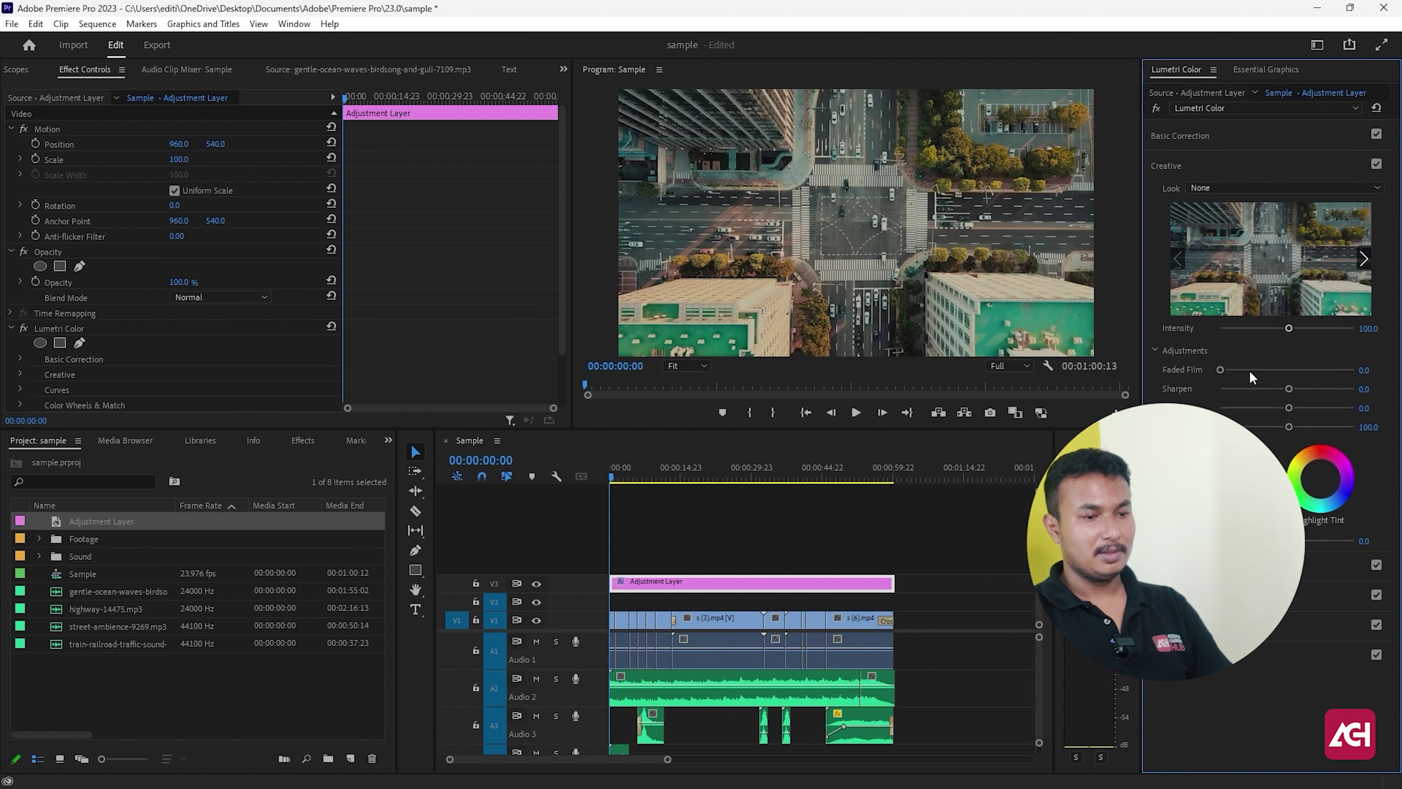
{"action": "left_click_drag", "start_coordinate": [1224, 369], "coordinate": [1256, 369]}
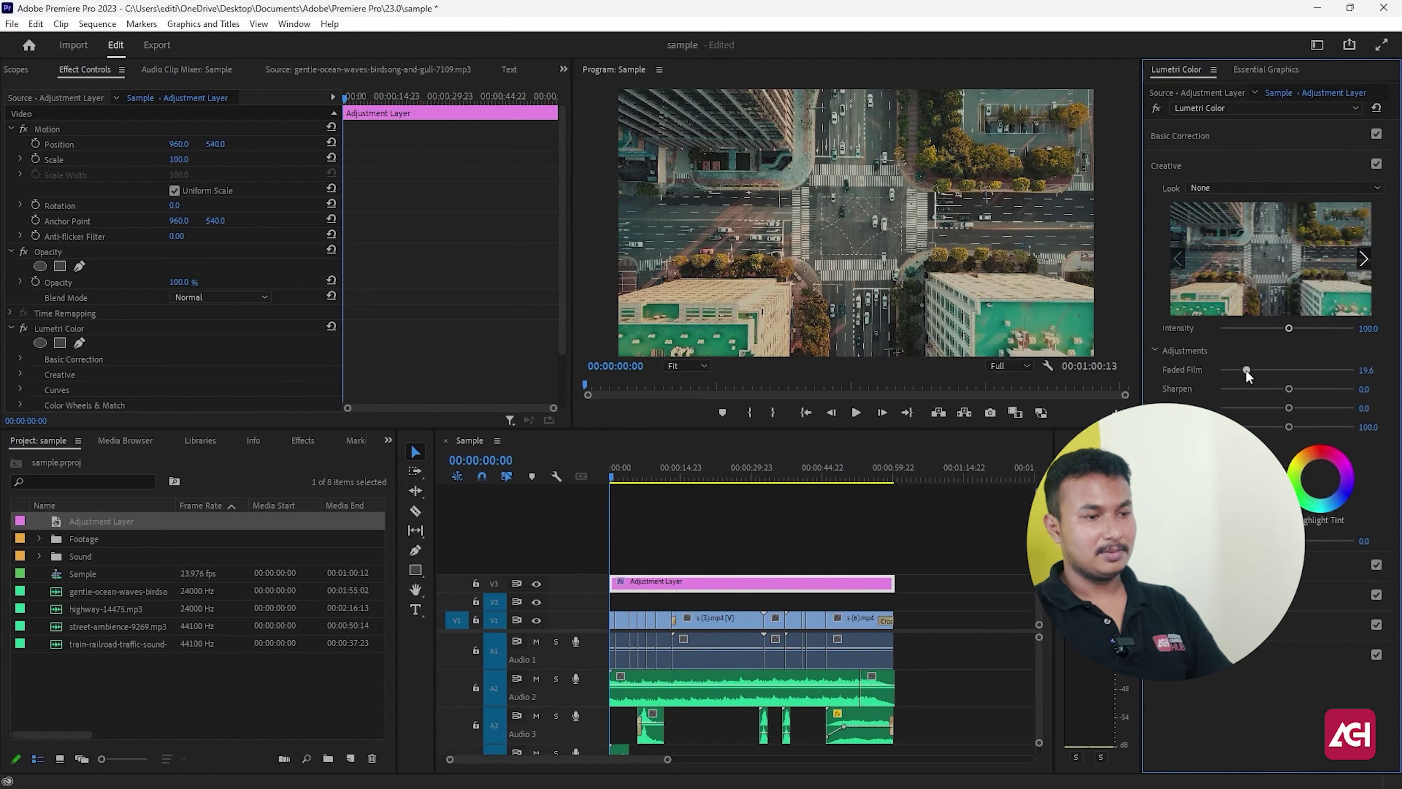
{"action": "left_click", "coordinate": [1205, 166]}
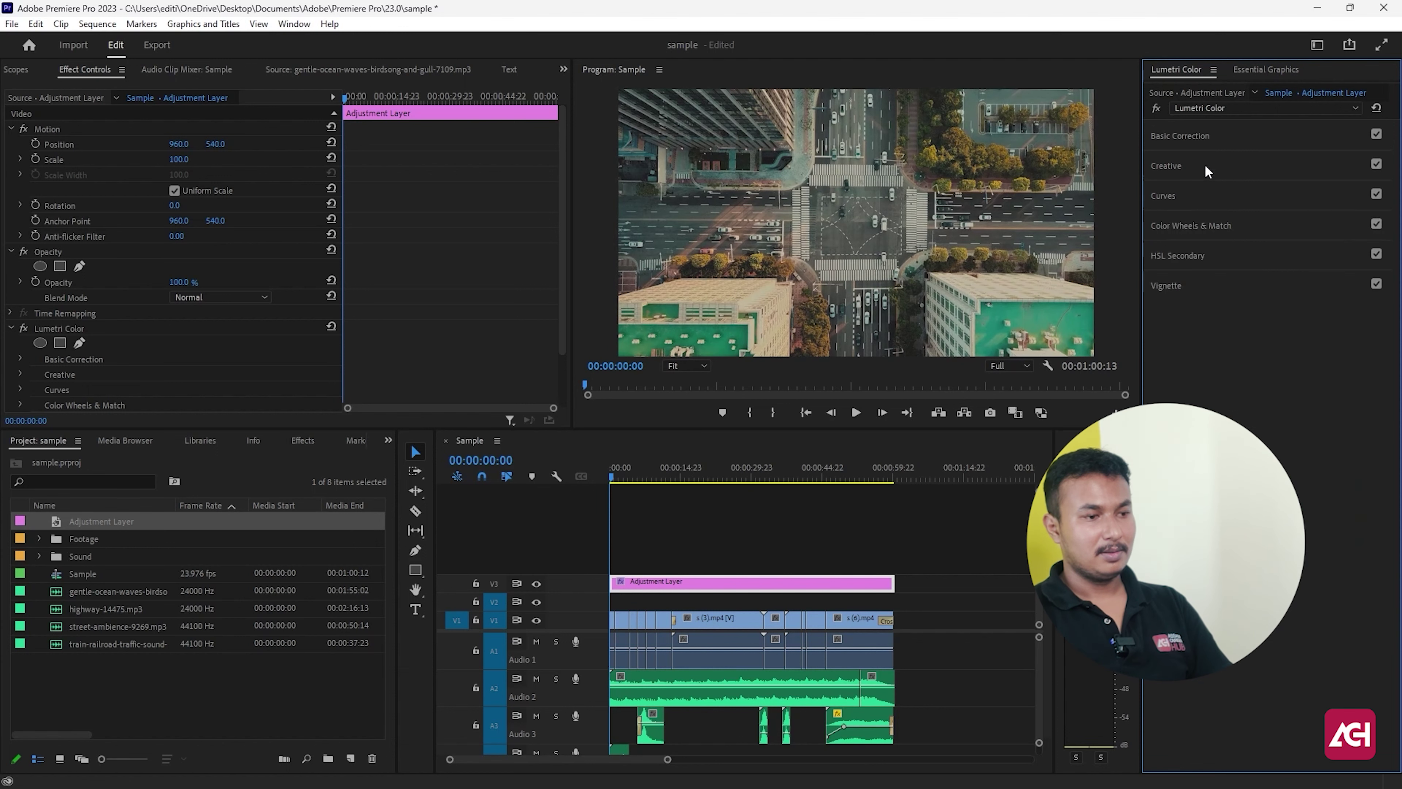
Browse HSL Secondary and Color Wheels, then play back the graded sequence
{"action": "left_click", "coordinate": [1201, 257]}
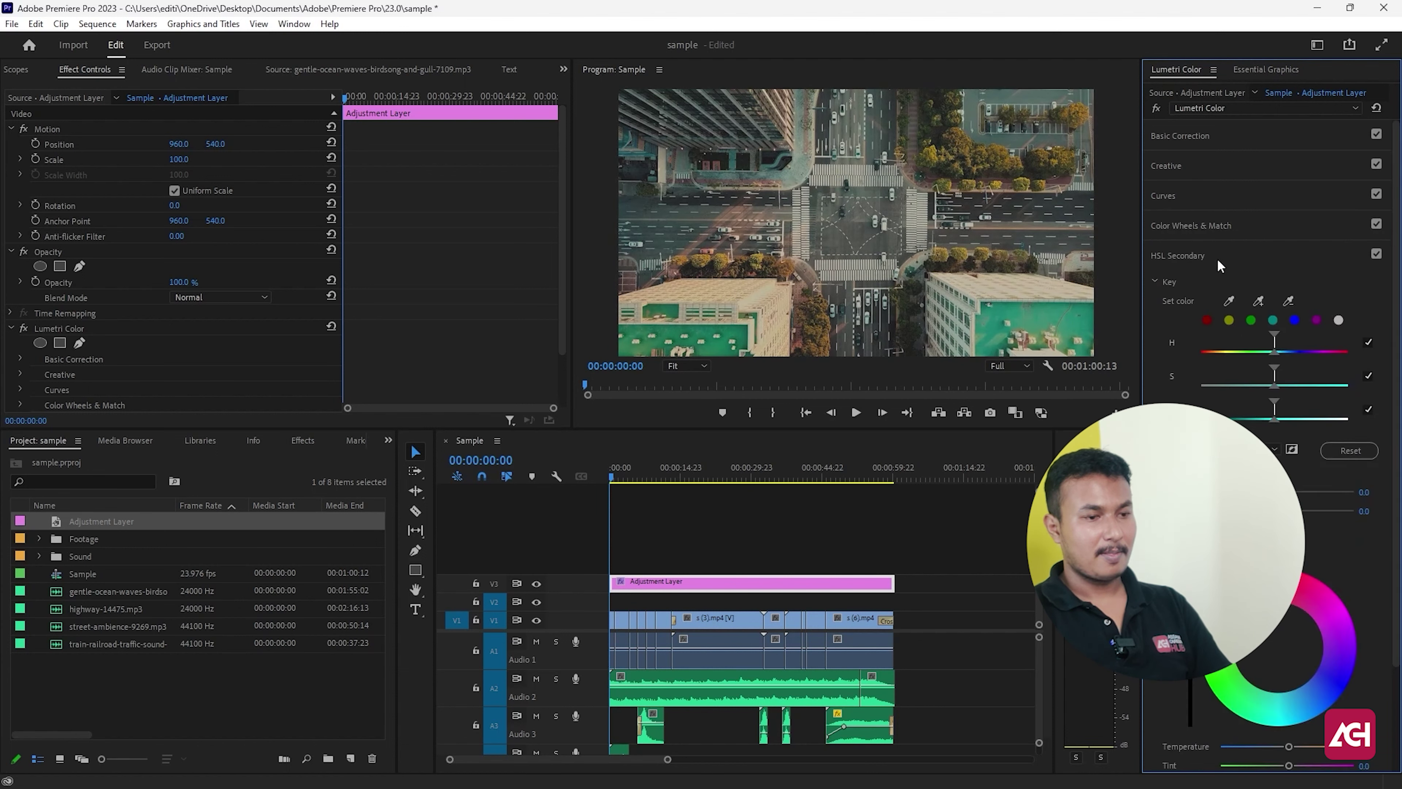
{"action": "left_click", "coordinate": [1220, 226]}
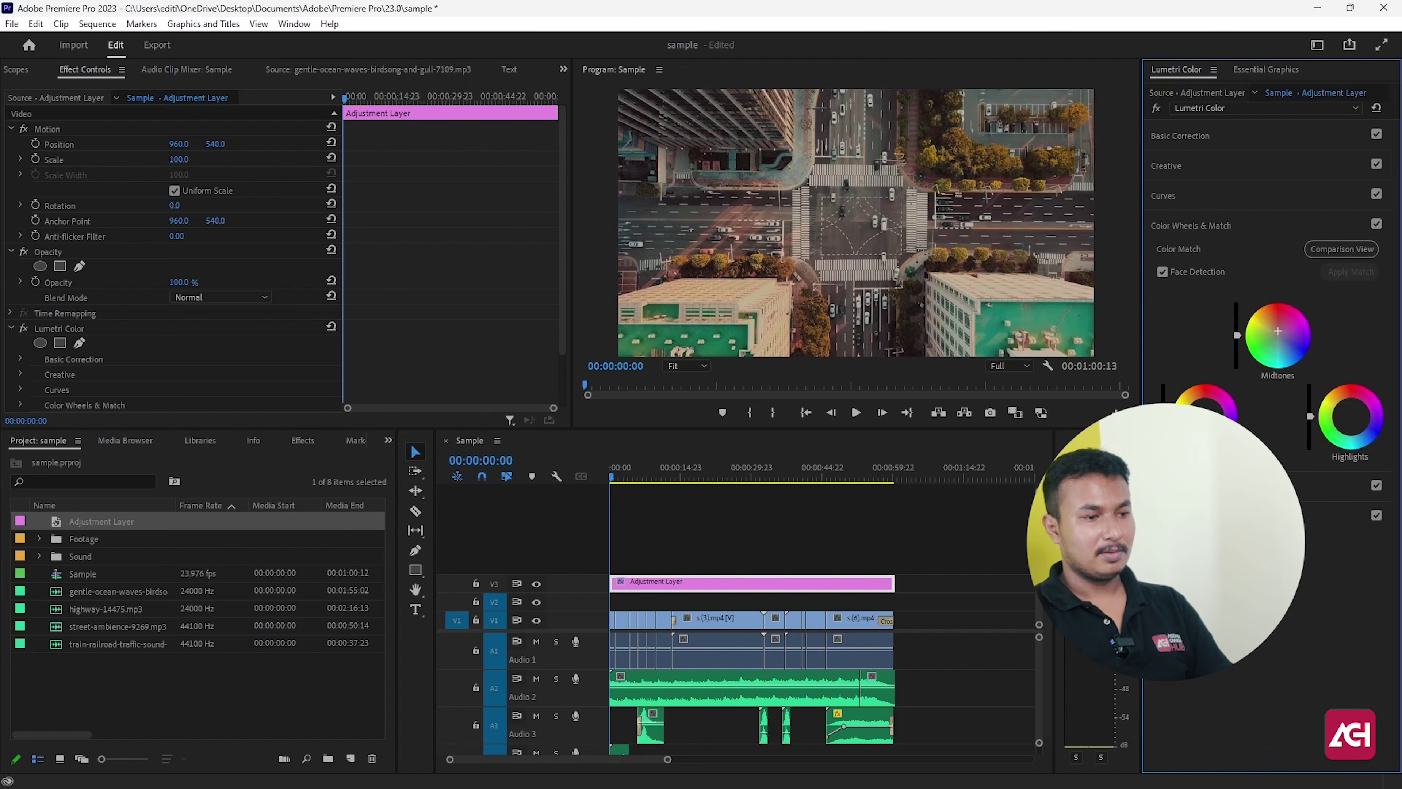
{"action": "left_click", "coordinate": [733, 529]}
{"action": "key", "text": "space"}
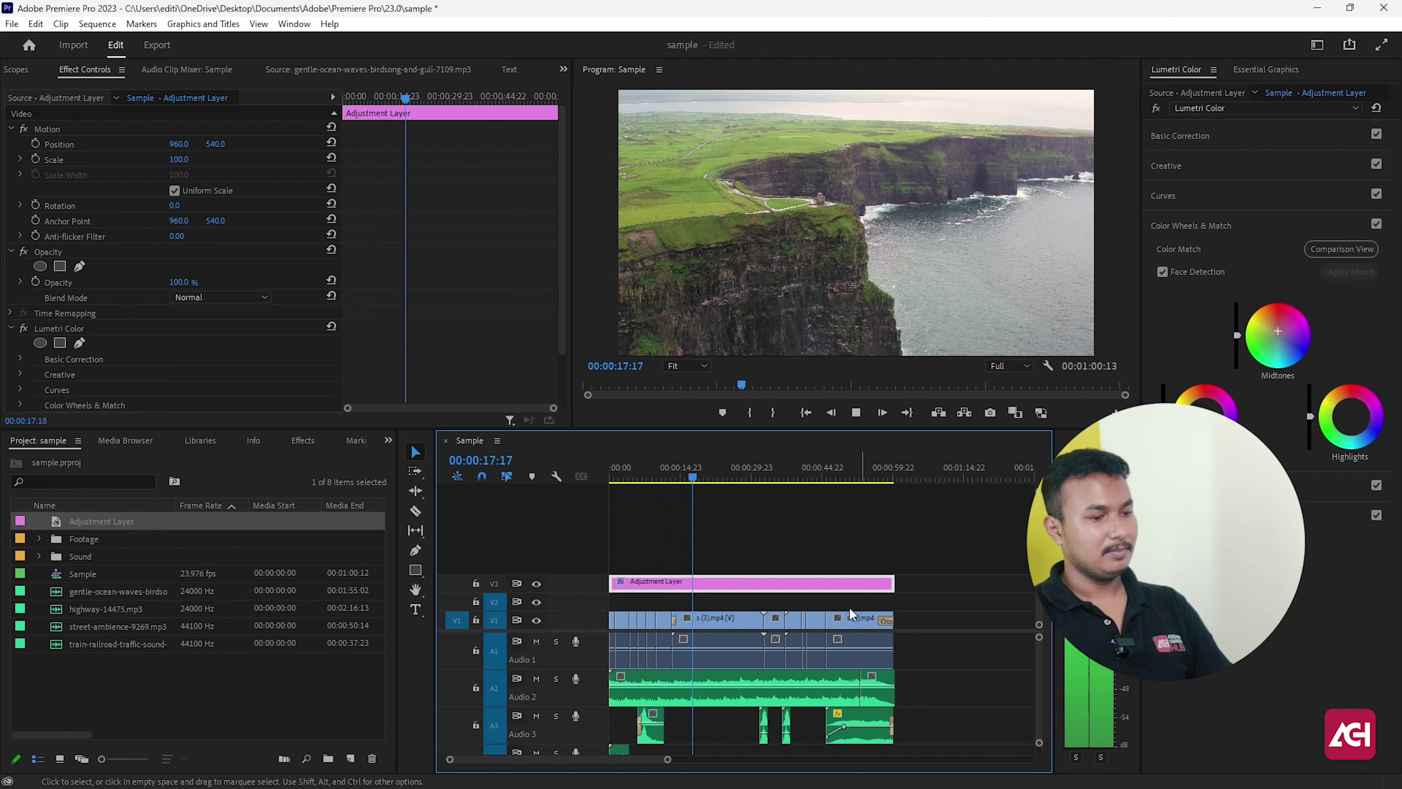
{"action": "left_click_drag", "start_coordinate": [696, 482], "coordinate": [761, 536]}
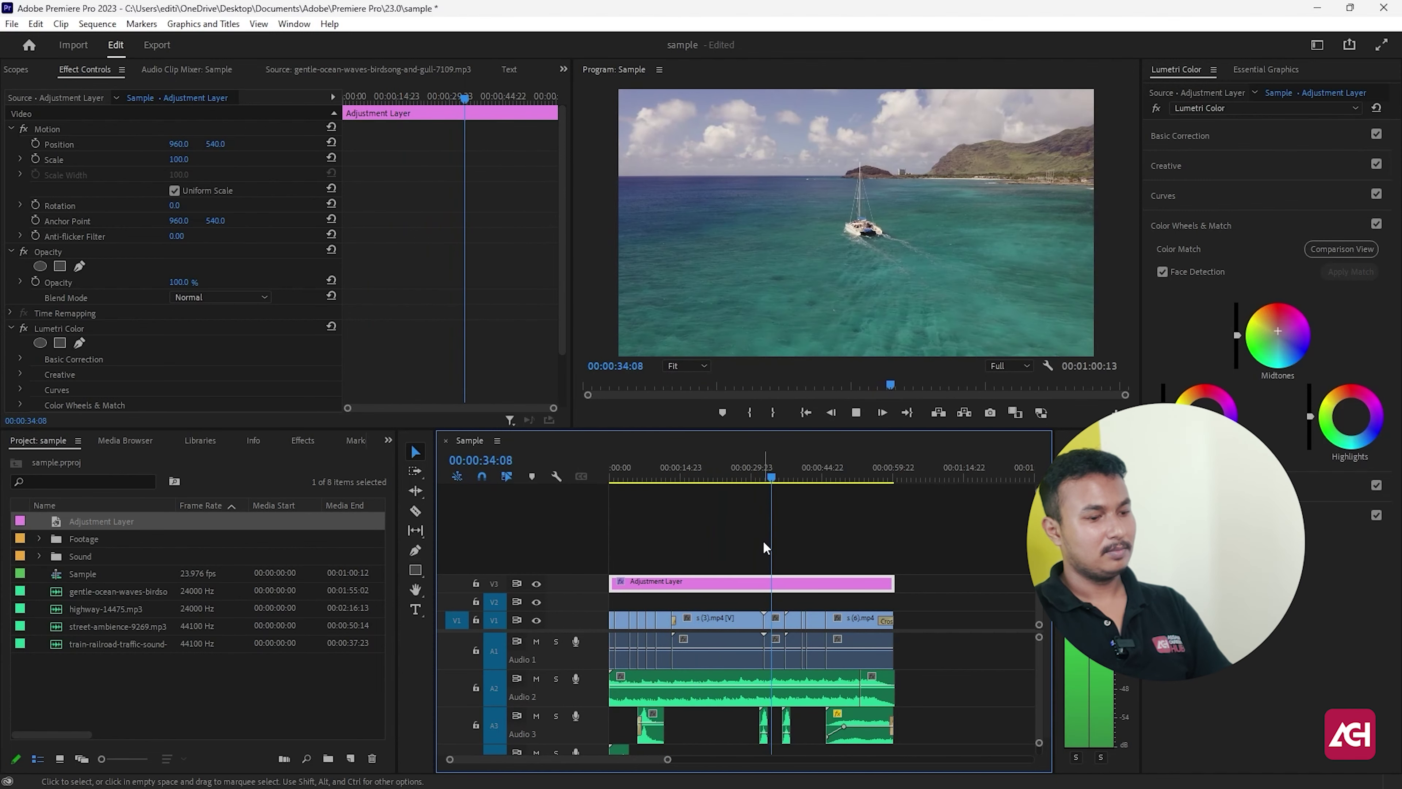
{"action": "left_click_drag", "start_coordinate": [742, 469], "coordinate": [695, 504]}
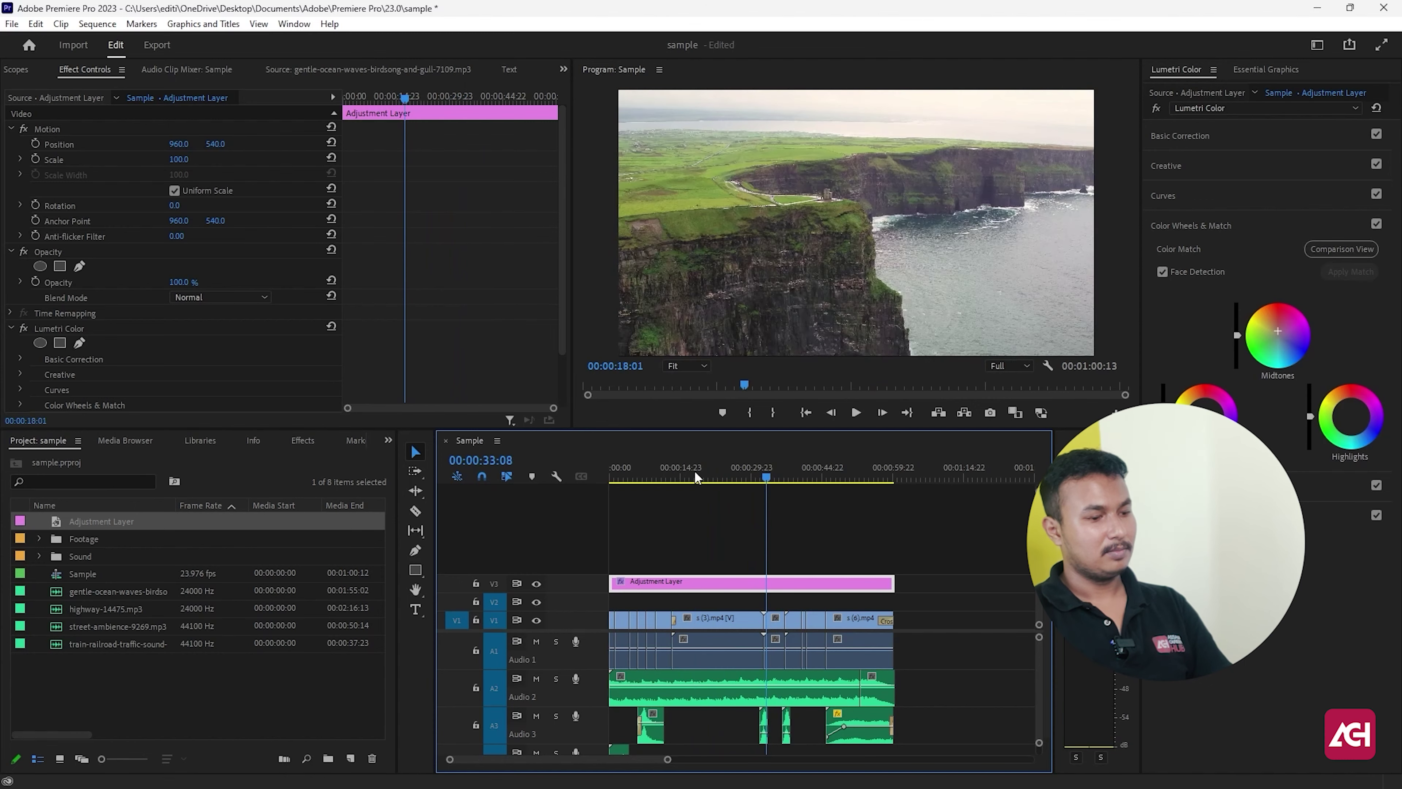
{"action": "key", "text": "space"}
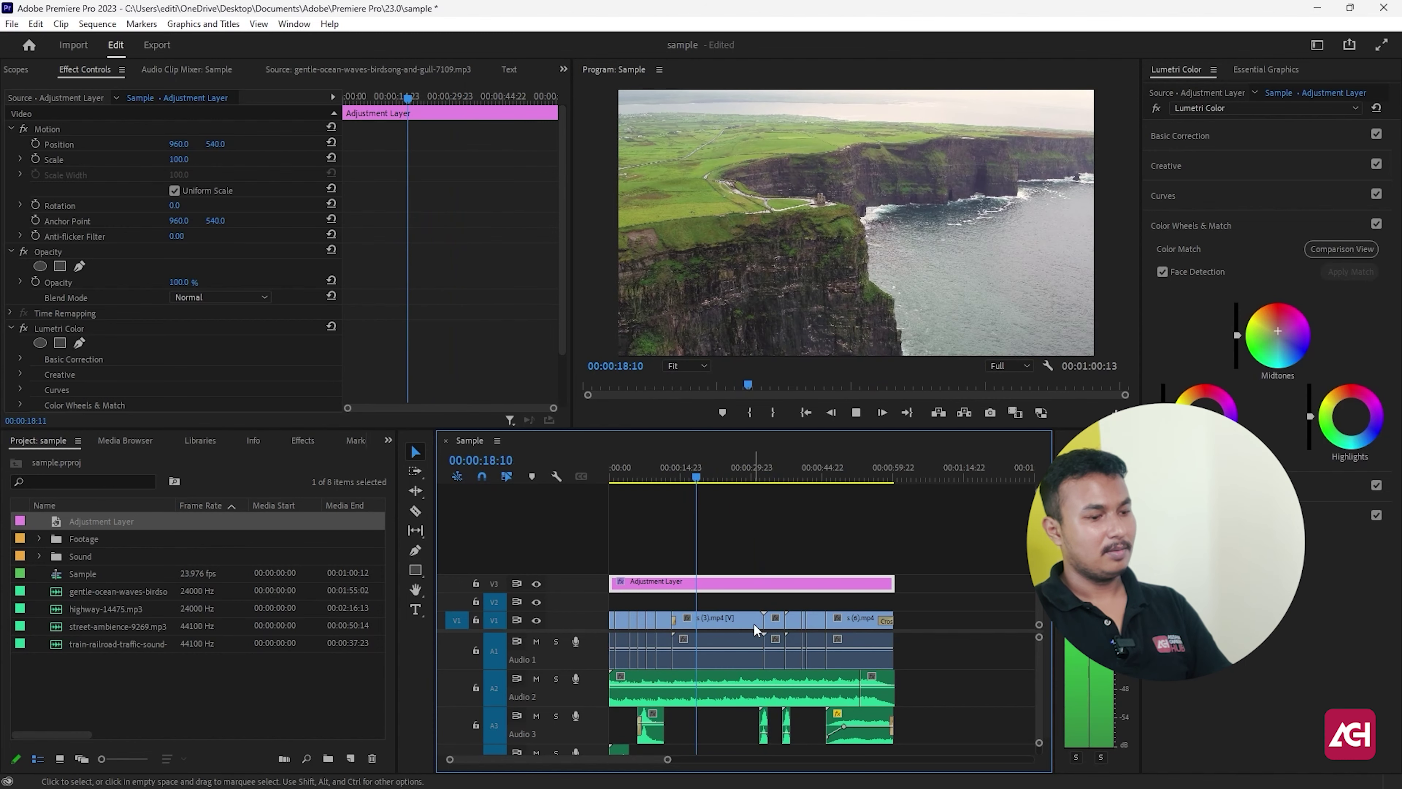
Split the cliffs clip and scale one piece to 120, then undo the split
{"action": "left_click", "coordinate": [745, 630]}
{"action": "key", "text": "space"}
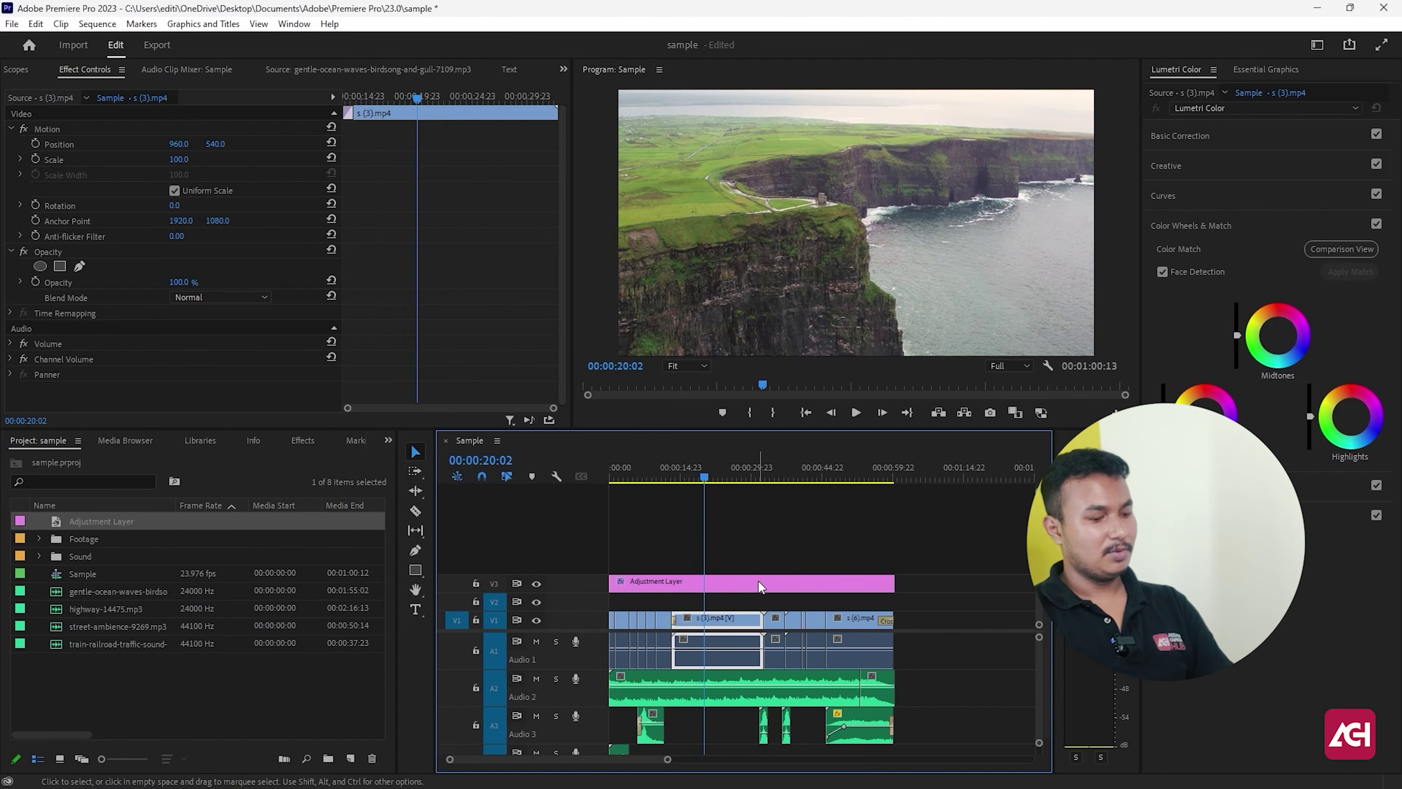
{"action": "key", "text": "ctrl+k"}
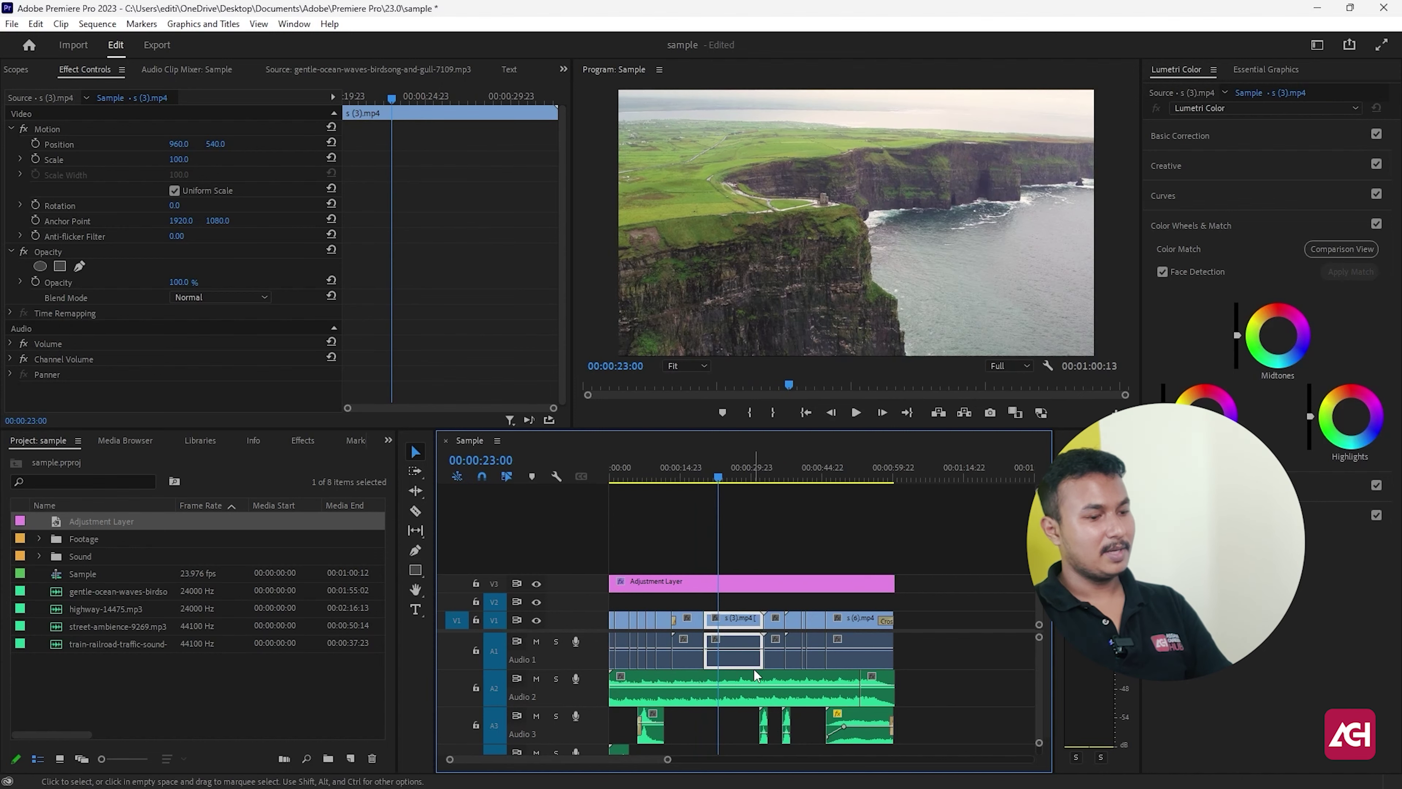
{"action": "left_click_drag", "start_coordinate": [178, 159], "coordinate": [191, 159]}
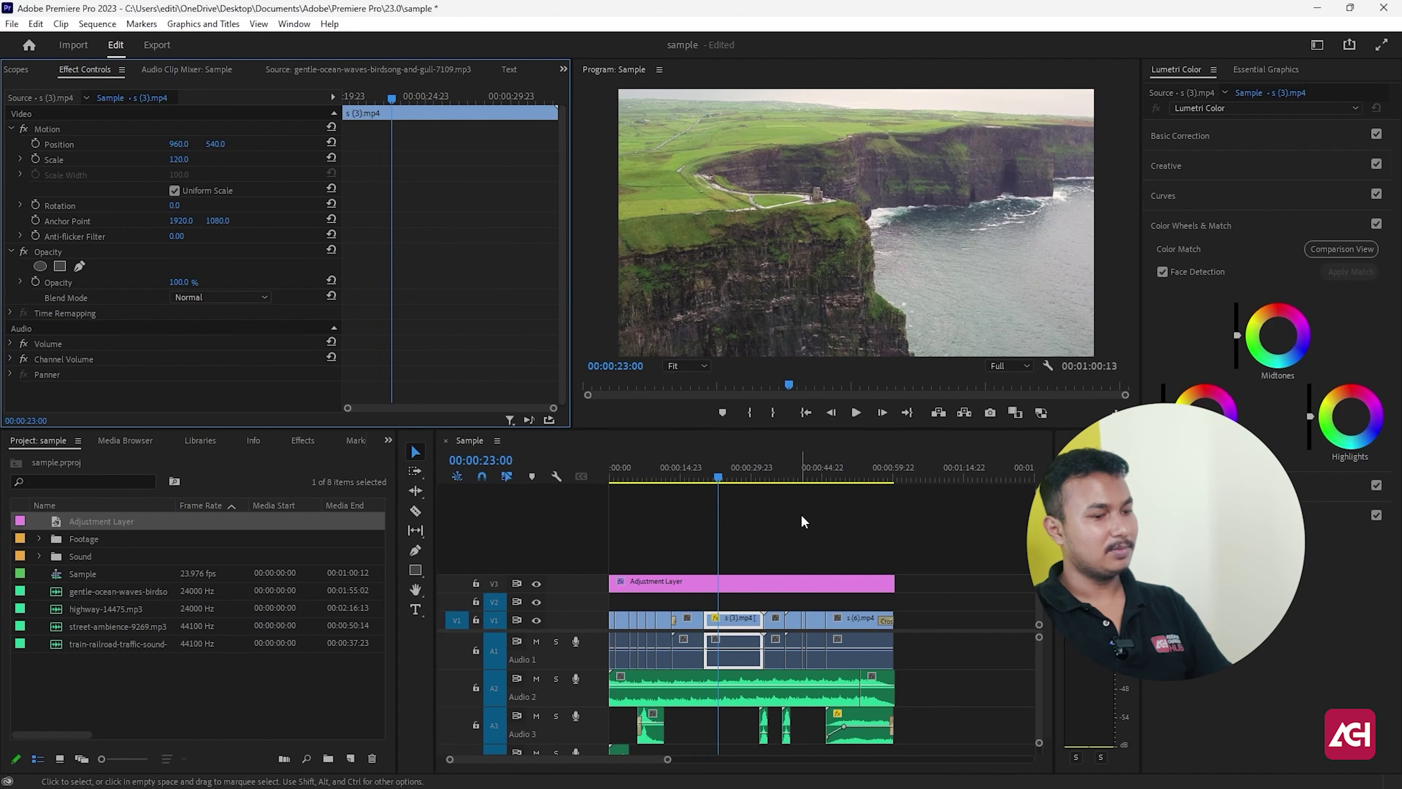
{"action": "left_click_drag", "start_coordinate": [712, 471], "coordinate": [702, 480]}
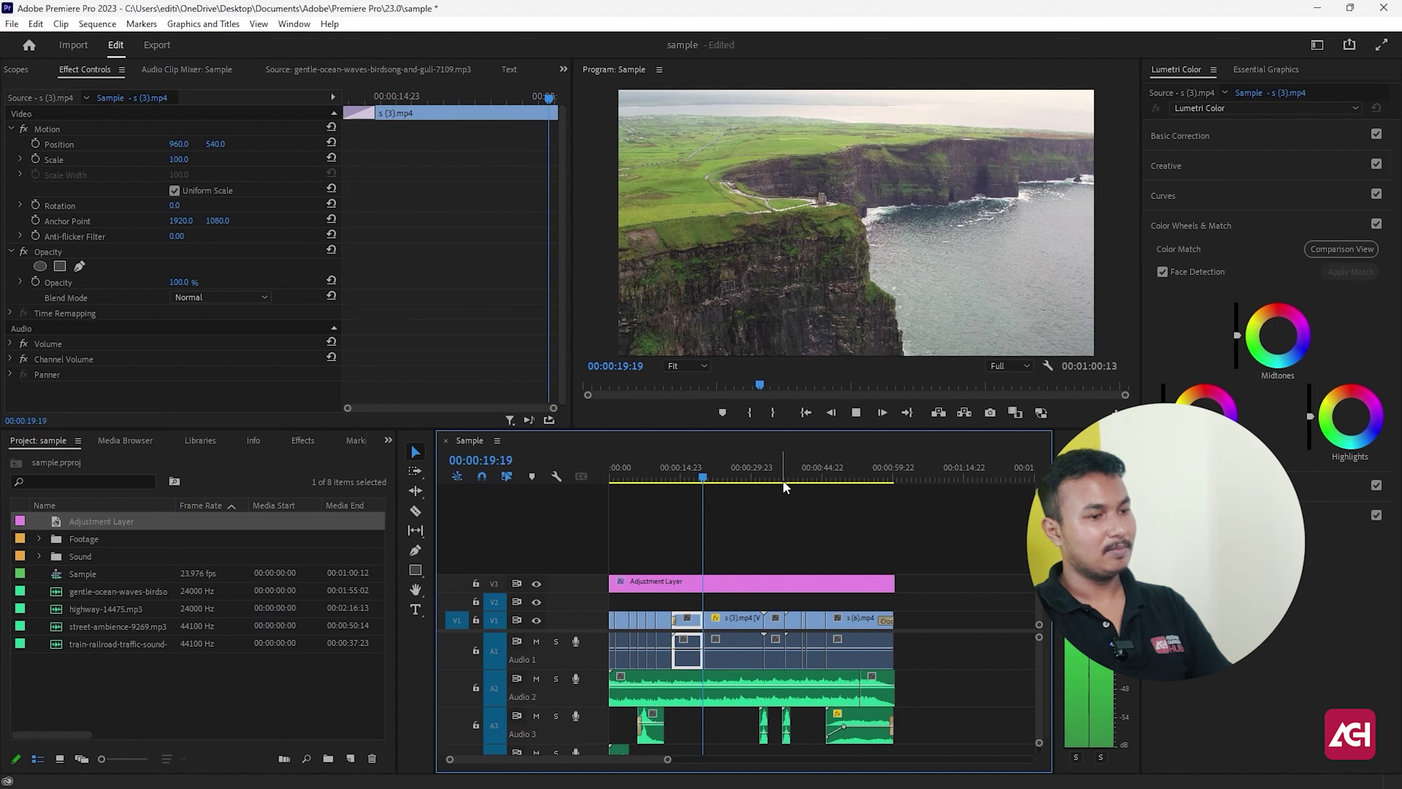
{"action": "key", "text": "Down"}
{"action": "key", "text": "ctrl+z"}
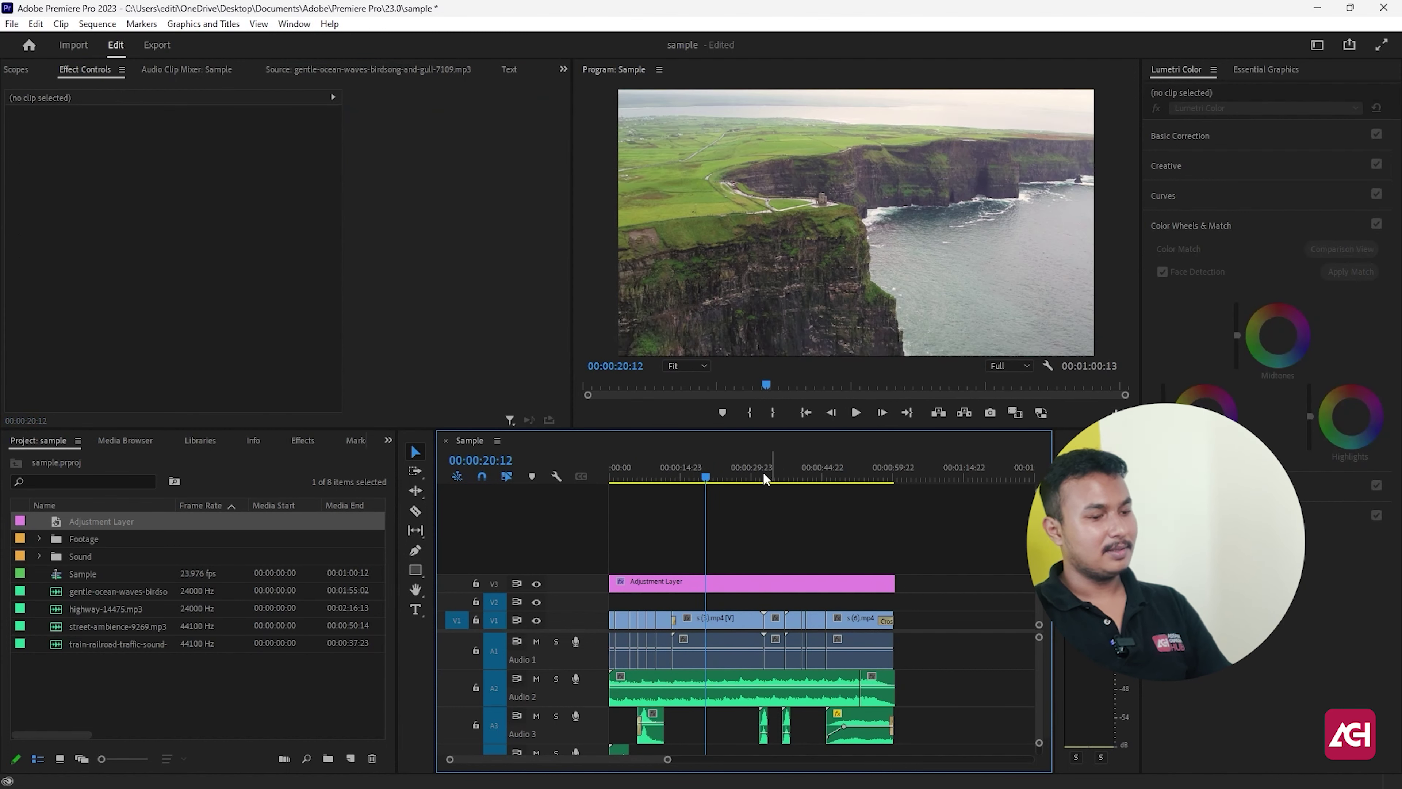
Keyframe the cliffs clip's scale so it zooms in to 121 by the clip's end
{"action": "left_click", "coordinate": [690, 479]}
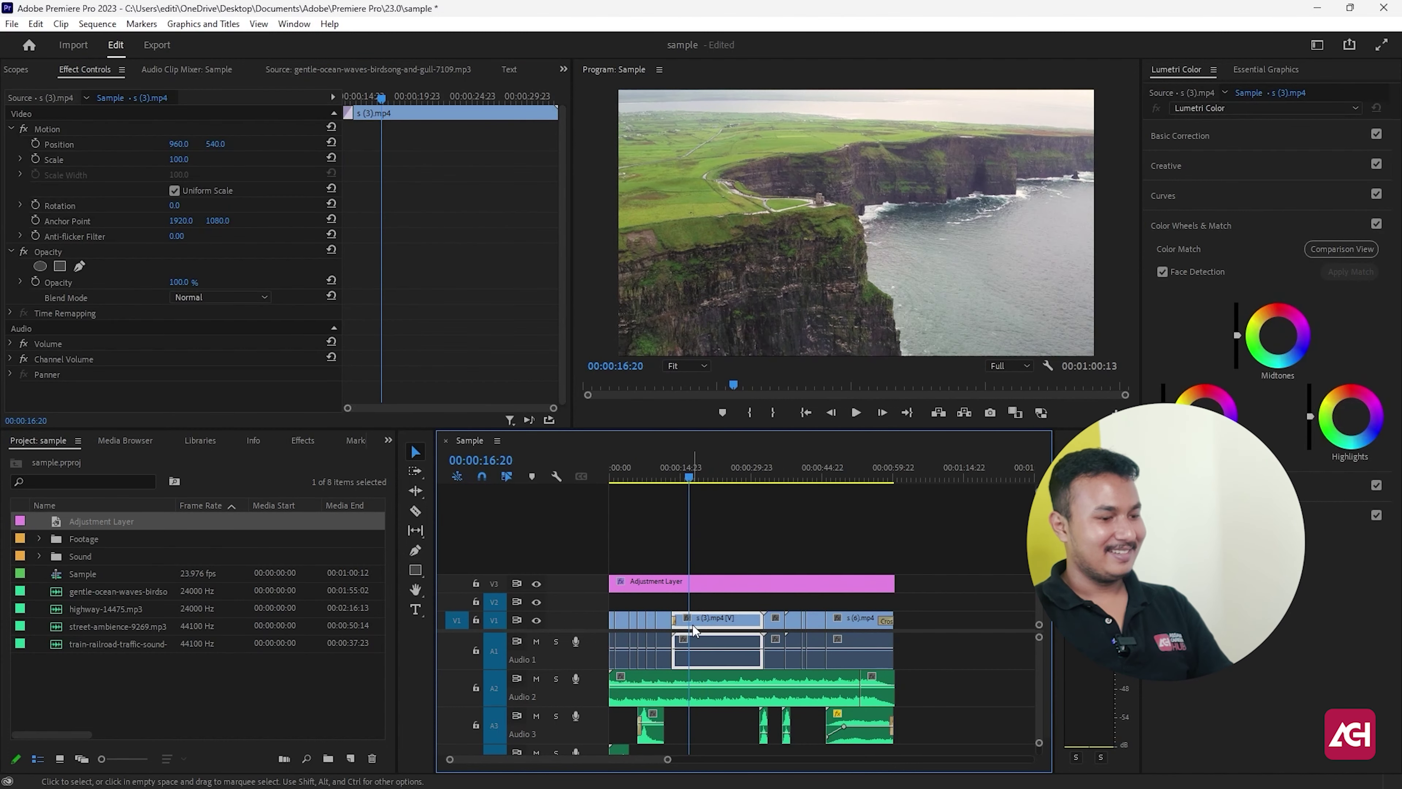
{"action": "left_click", "coordinate": [35, 159]}
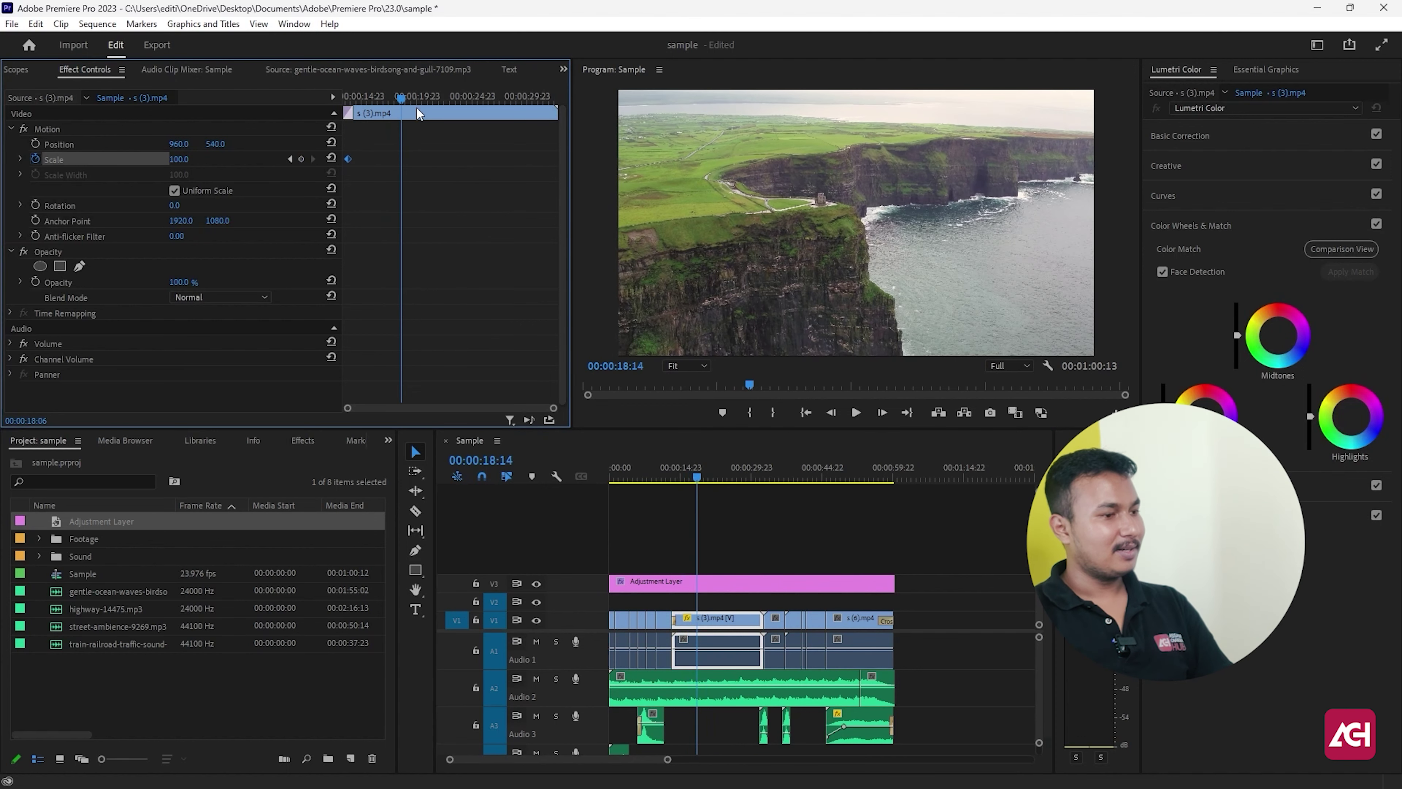
{"action": "key", "text": "Down"}
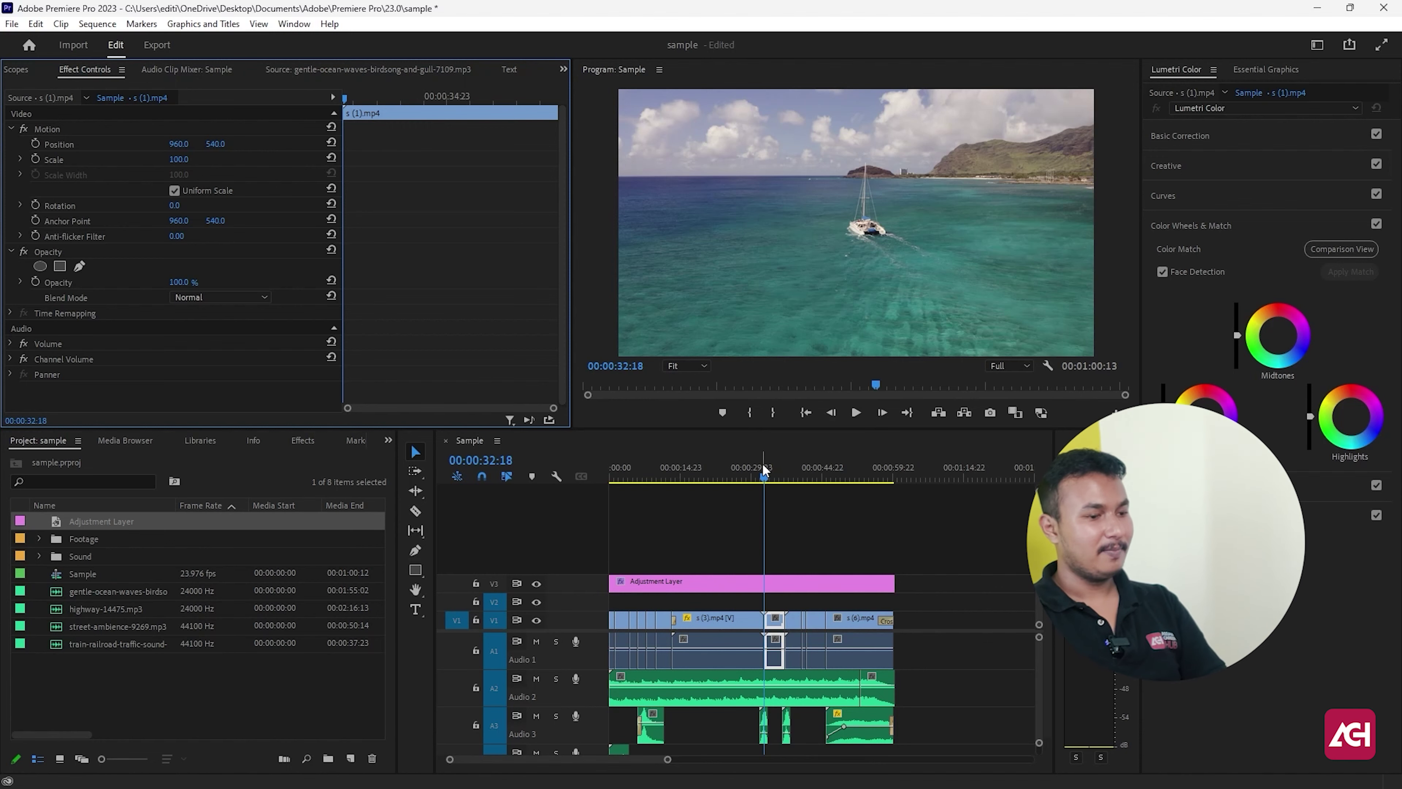
{"action": "left_click", "coordinate": [853, 387]}
{"action": "left_click", "coordinate": [218, 145]}
{"action": "left_click_drag", "start_coordinate": [184, 159], "coordinate": [423, 158]}
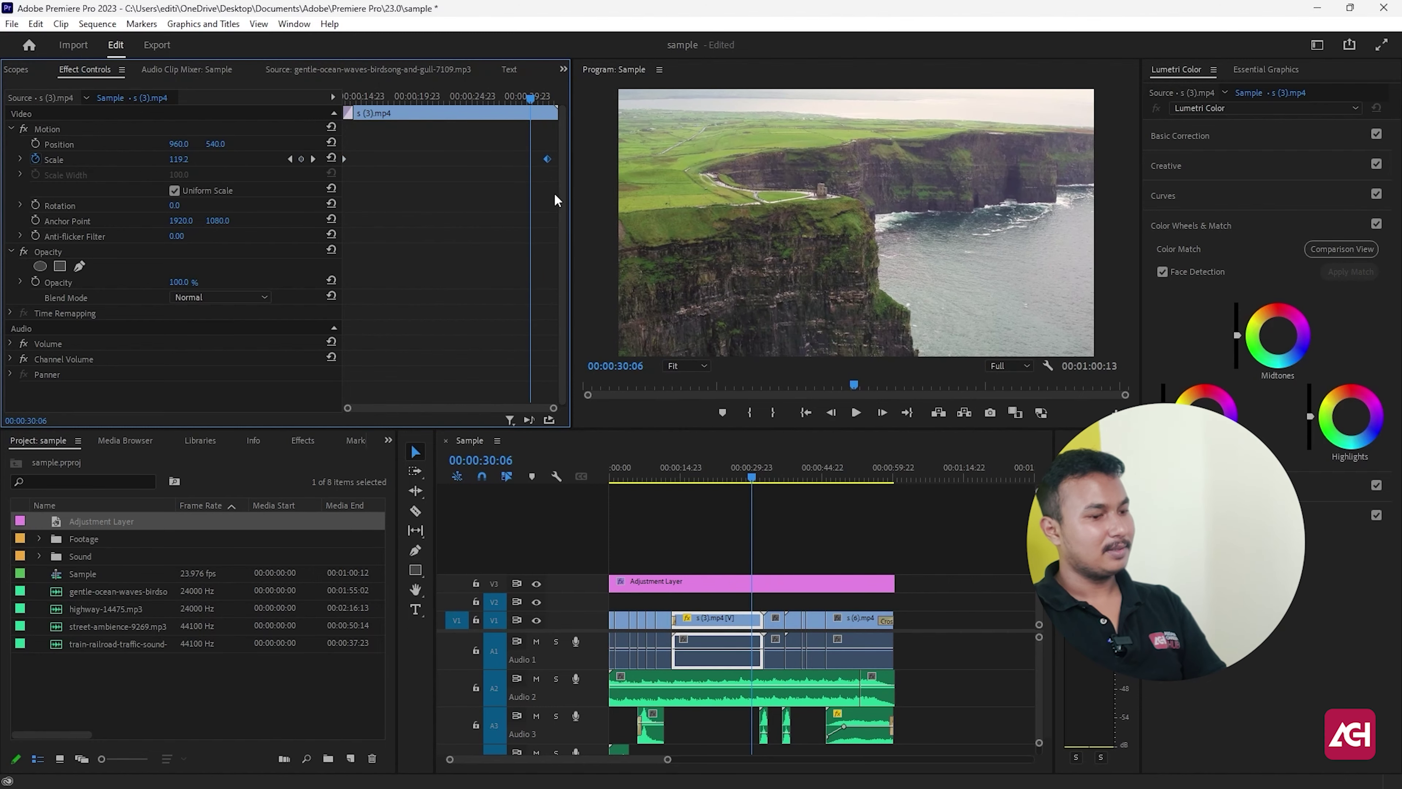
Play back the scale animation and move ahead through the later shots
{"action": "left_click", "coordinate": [669, 478]}
{"action": "key", "text": "space"}
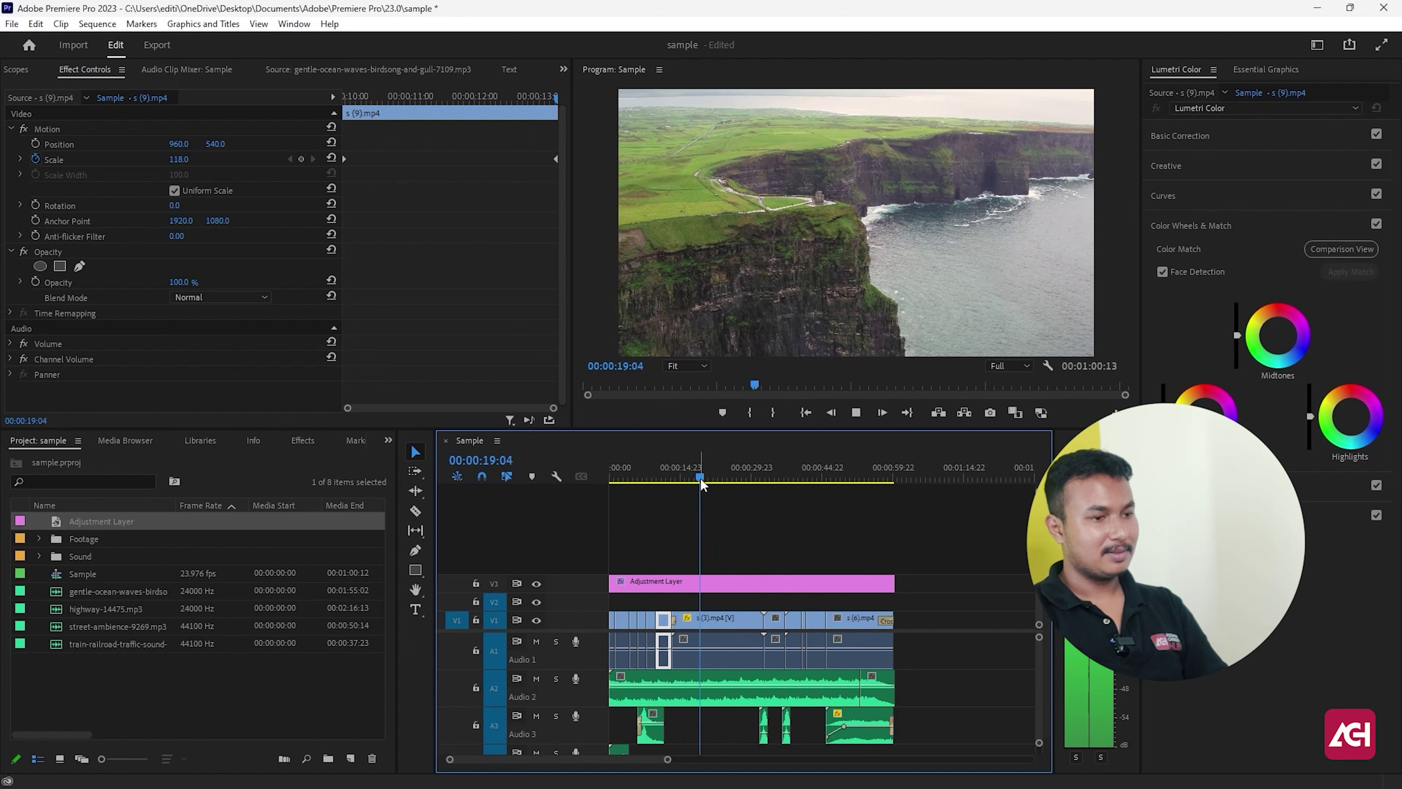
{"action": "left_click", "coordinate": [742, 478]}
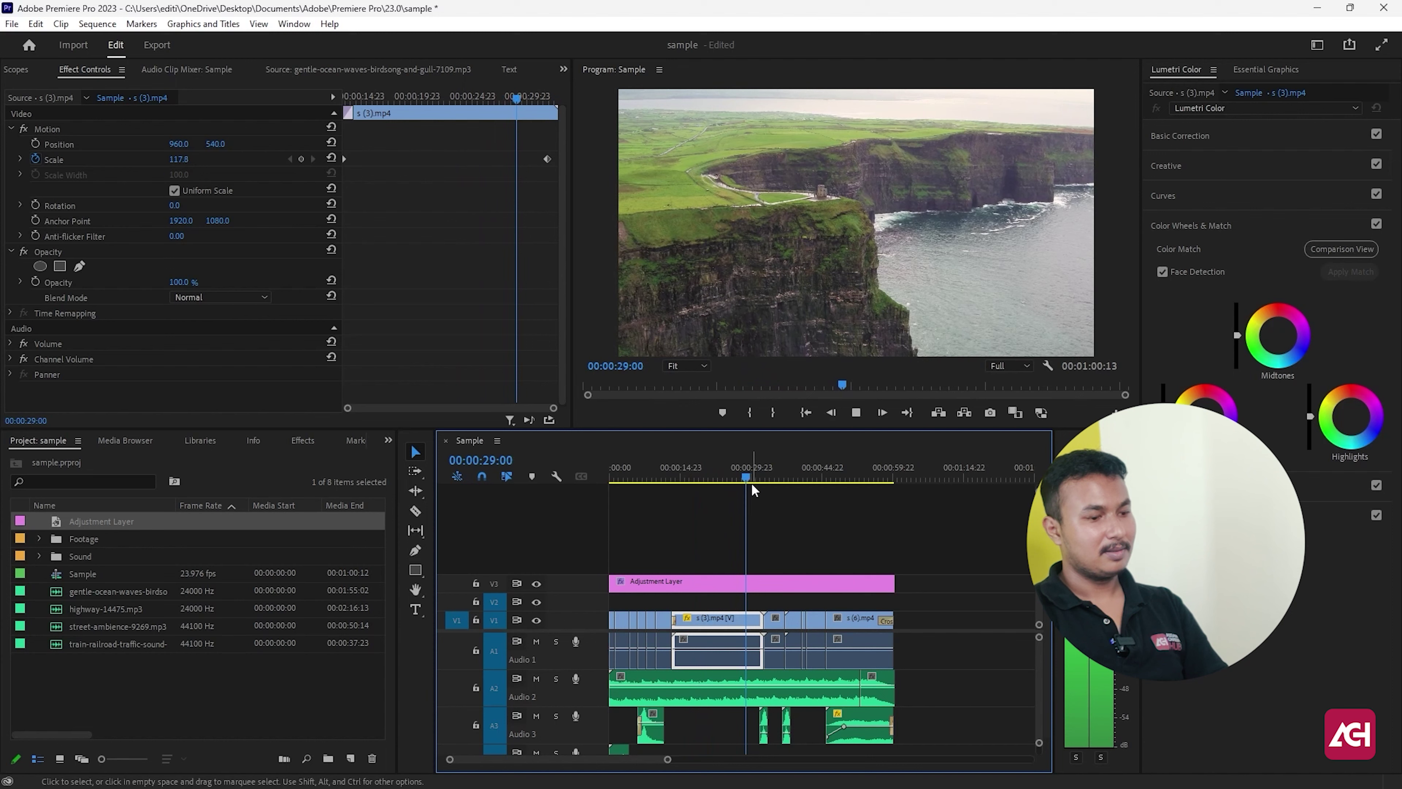
{"action": "left_click", "coordinate": [773, 479]}
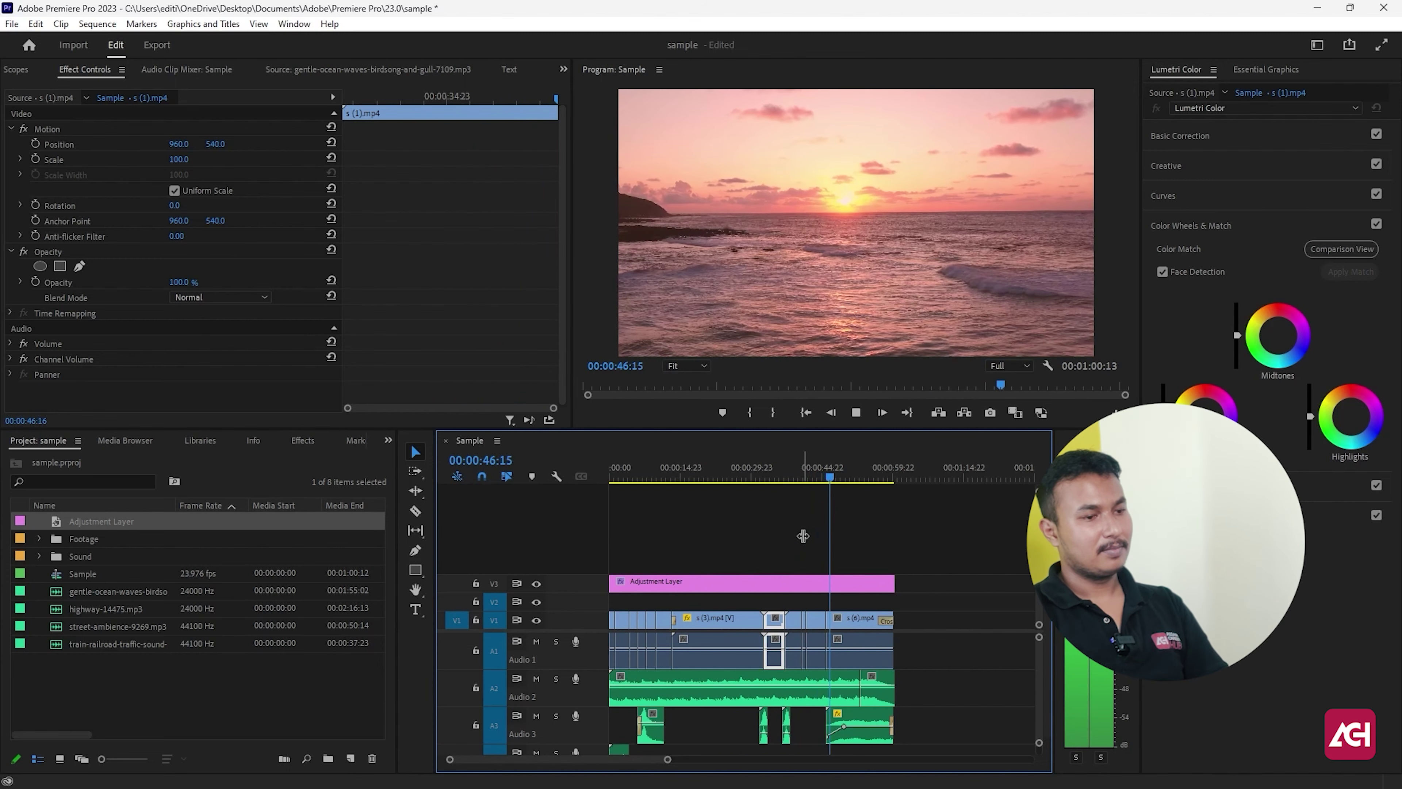
Raise the Creative vibrance of the sunset clip s (6).mp4
{"action": "left_click", "coordinate": [859, 625]}
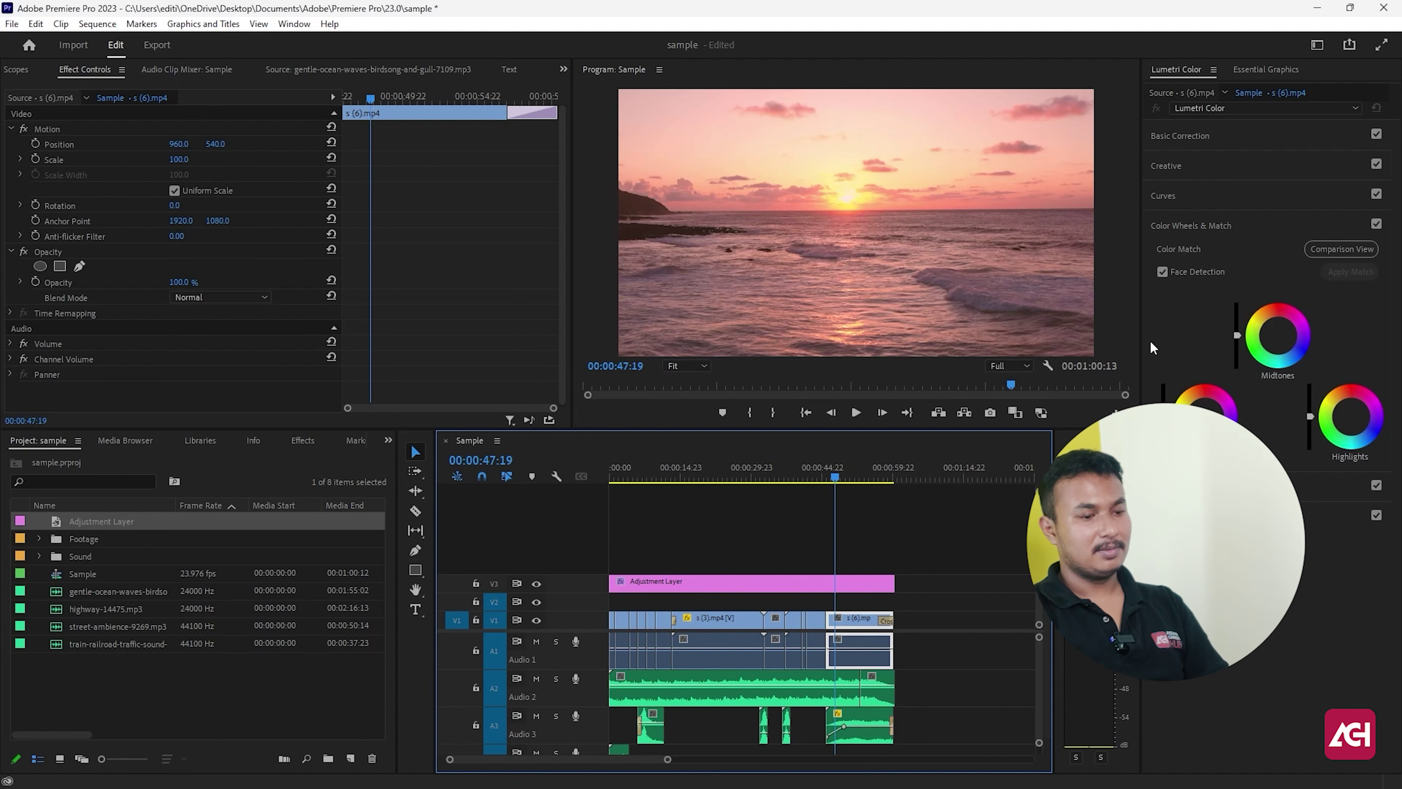
{"action": "left_click", "coordinate": [1222, 166]}
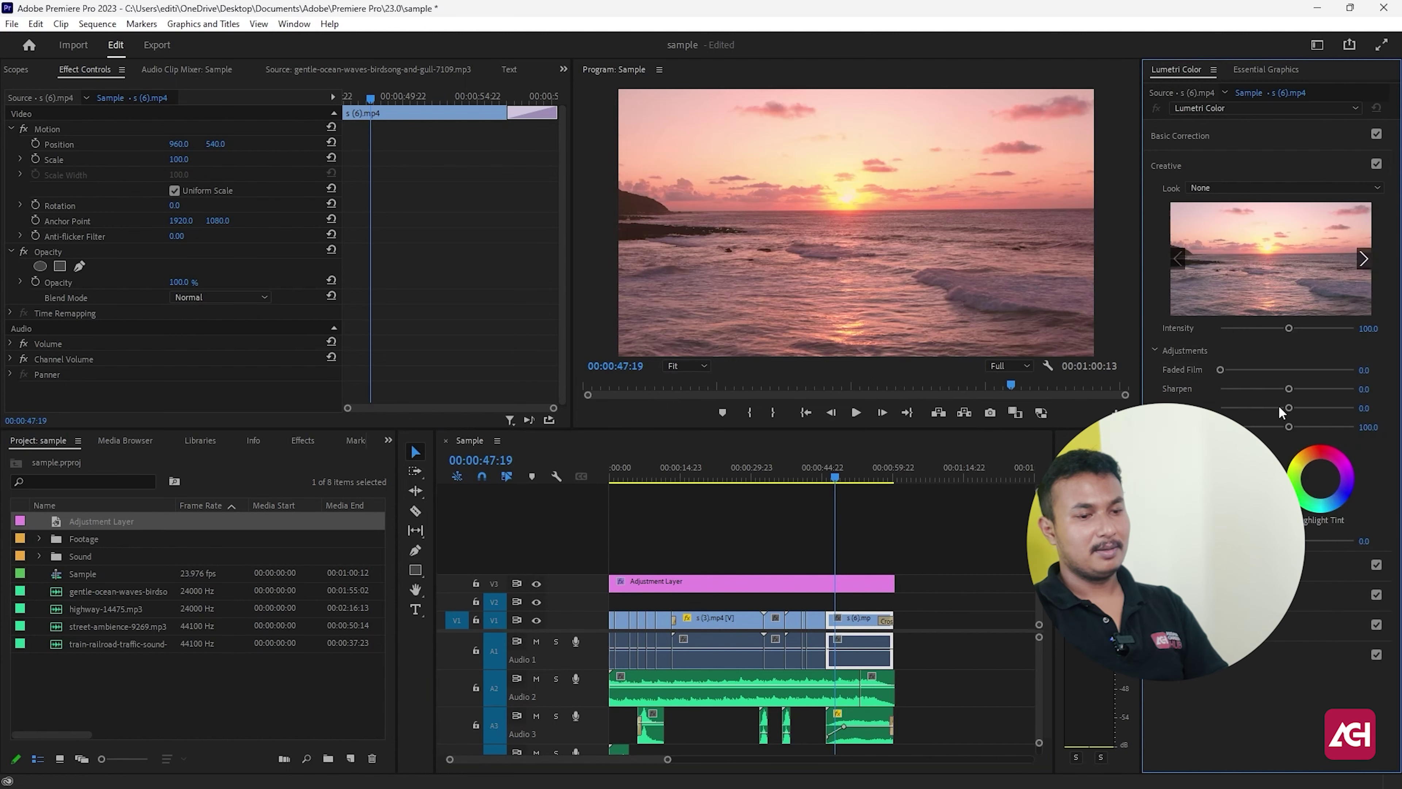
{"action": "left_click_drag", "start_coordinate": [1287, 408], "coordinate": [1272, 408]}
{"action": "left_click_drag", "start_coordinate": [1296, 408], "coordinate": [1307, 409]}
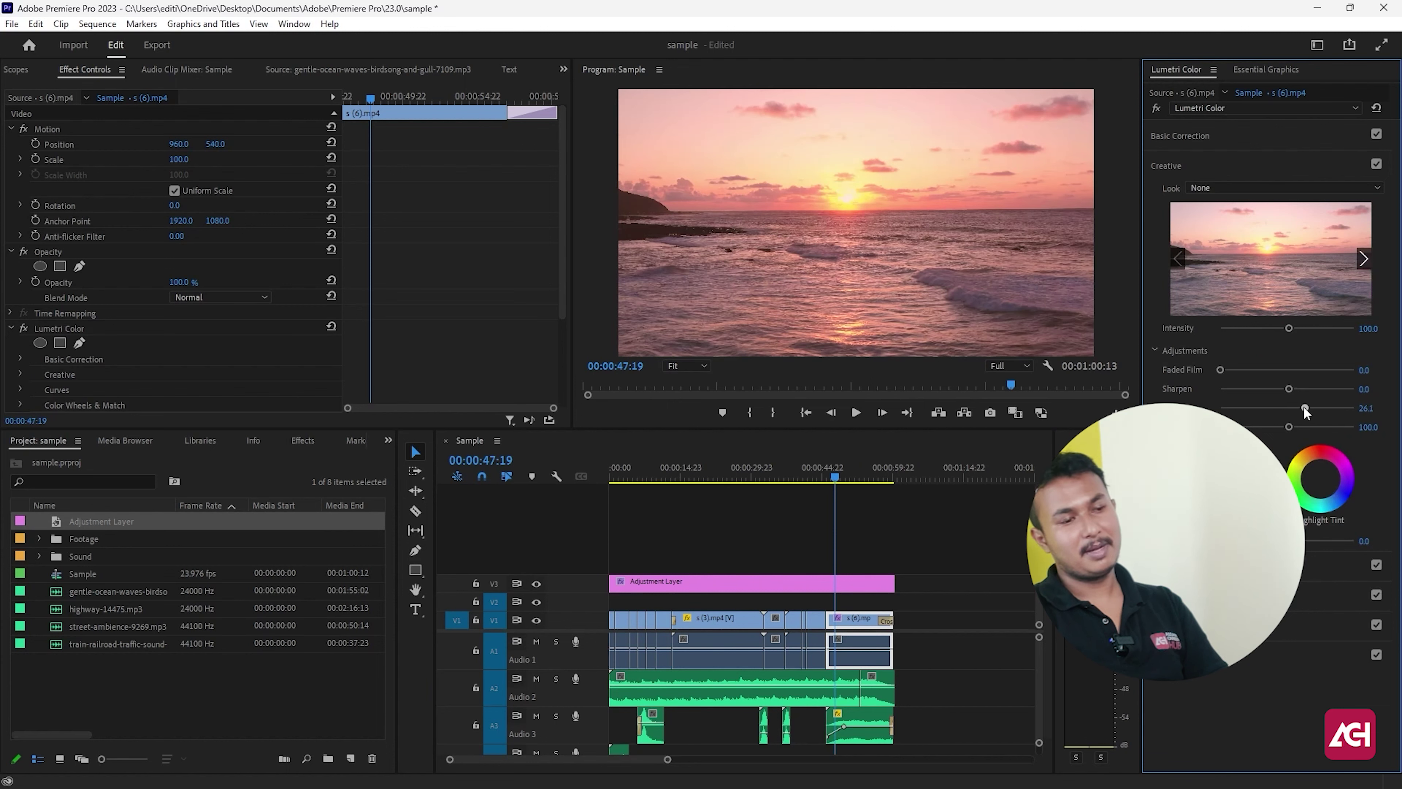
Lower the highlights to -22.8 and add a gentle two-point RGB curve
{"action": "left_click", "coordinate": [1179, 136]}
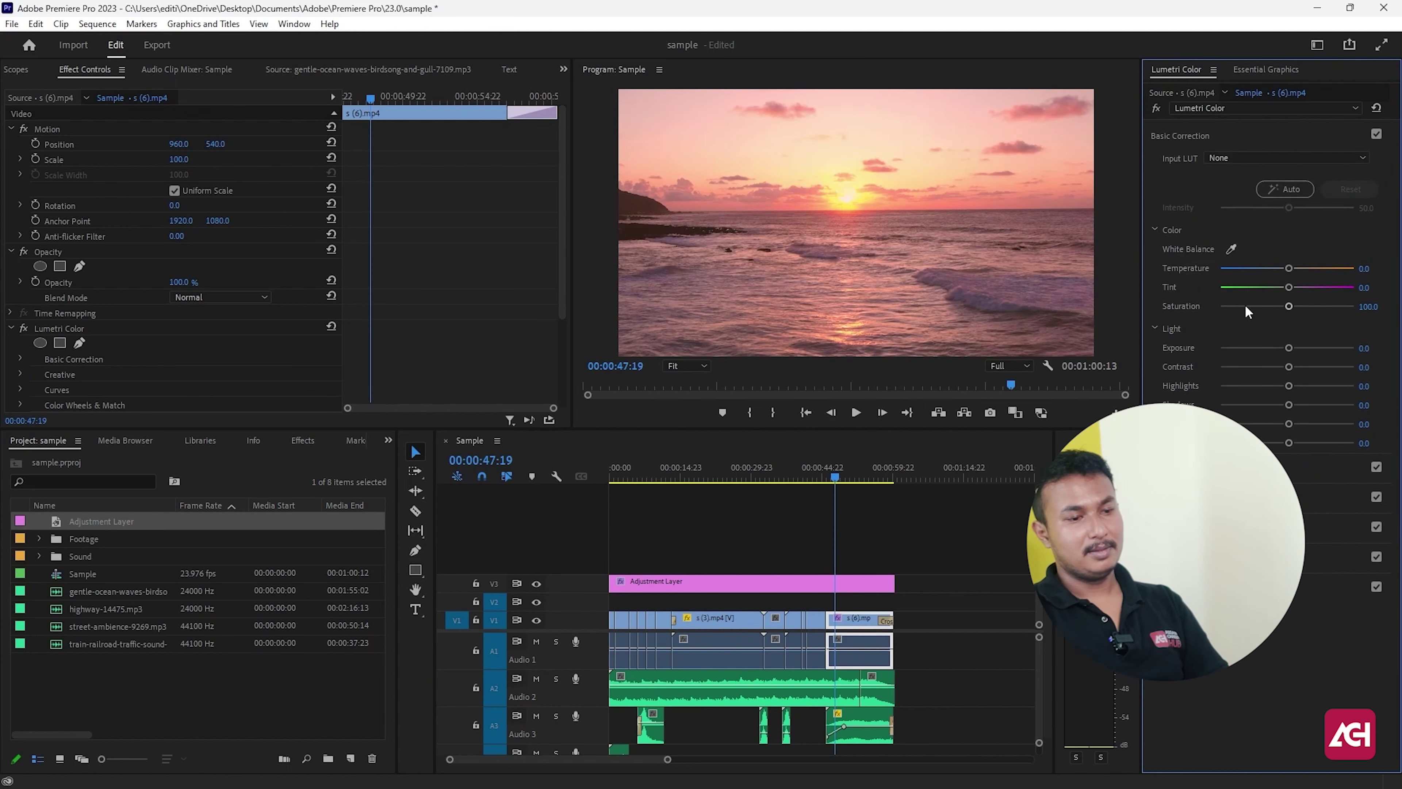
{"action": "left_click_drag", "start_coordinate": [1289, 385], "coordinate": [1272, 386]}
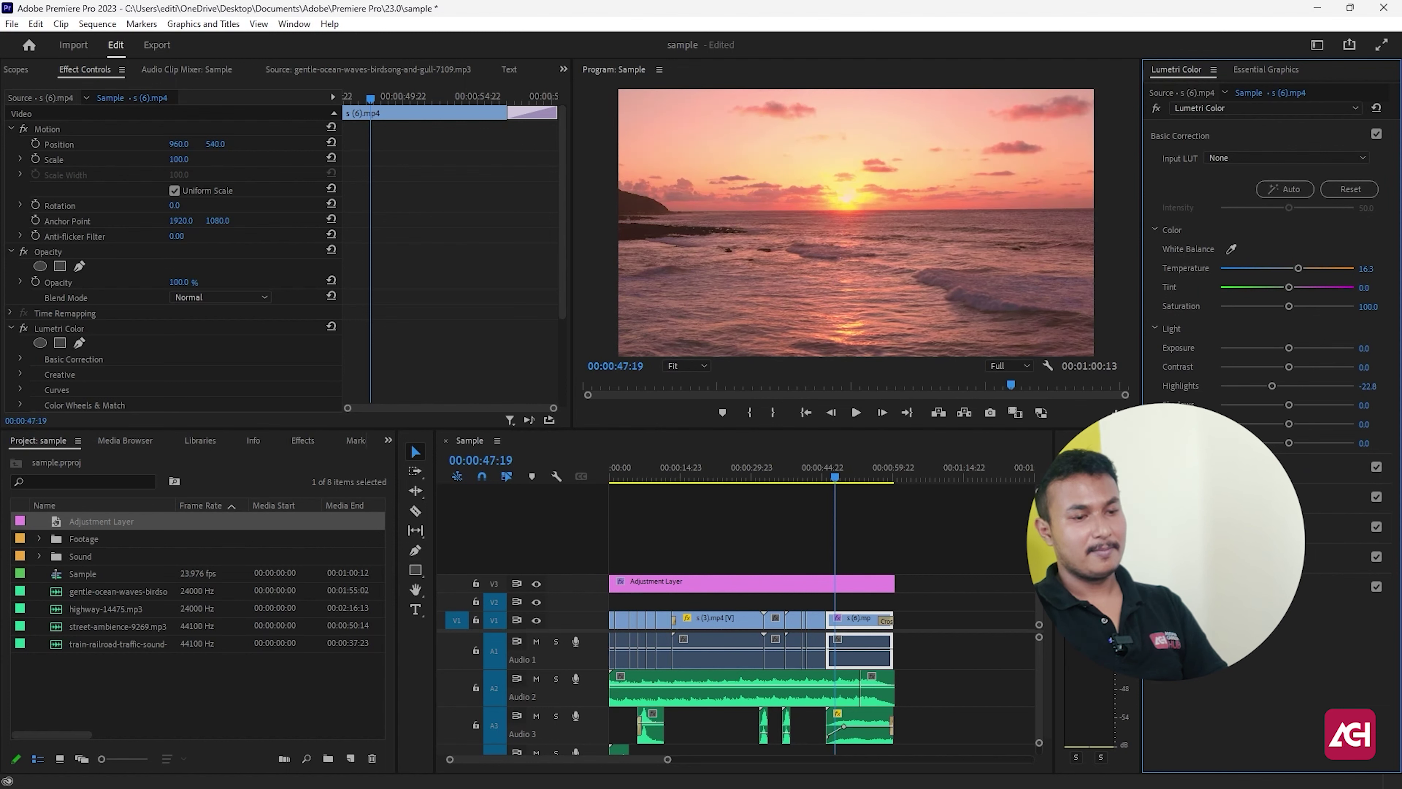
{"action": "left_click", "coordinate": [1165, 497]}
{"action": "left_click_drag", "start_coordinate": [1335, 307], "coordinate": [1330, 312]}
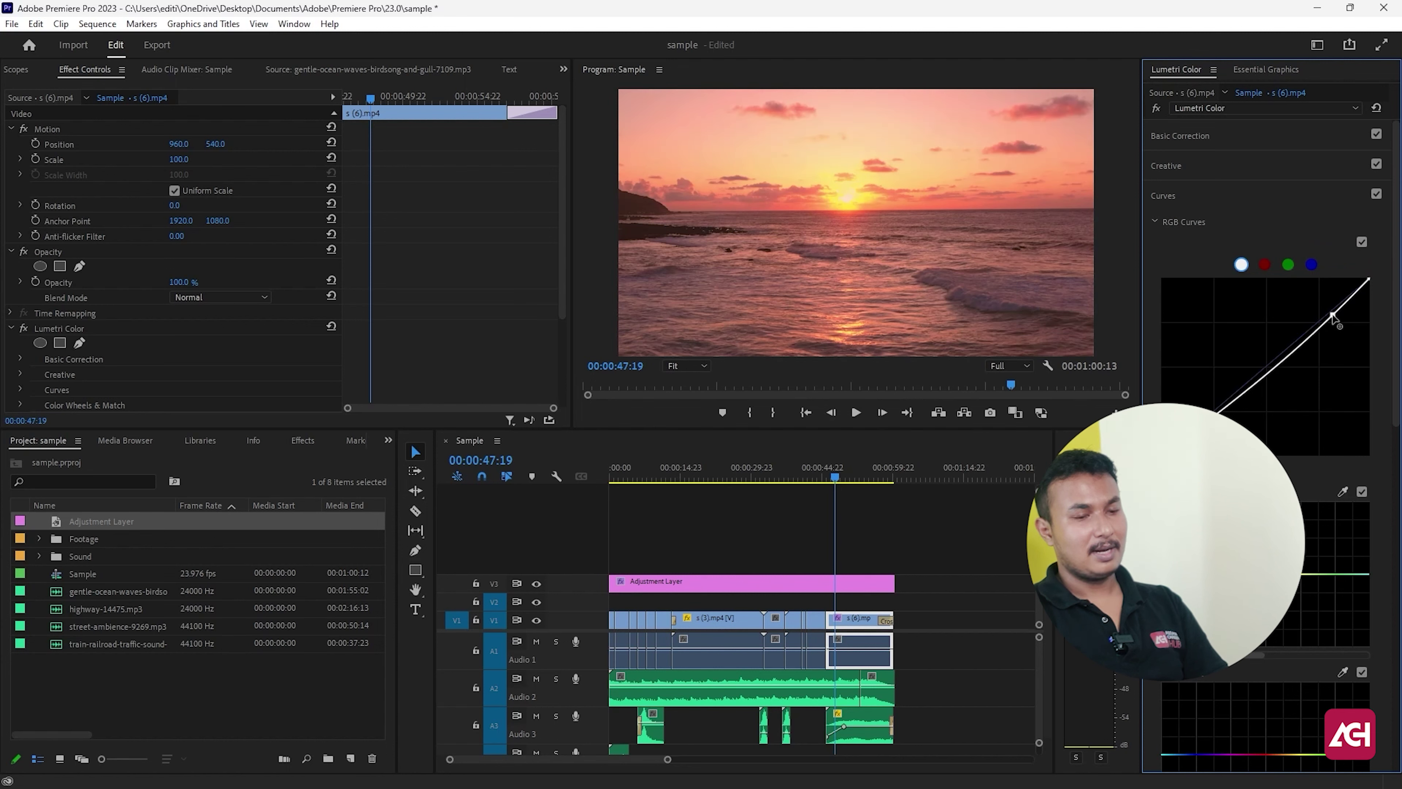
{"action": "left_click_drag", "start_coordinate": [1235, 396], "coordinate": [1215, 409]}
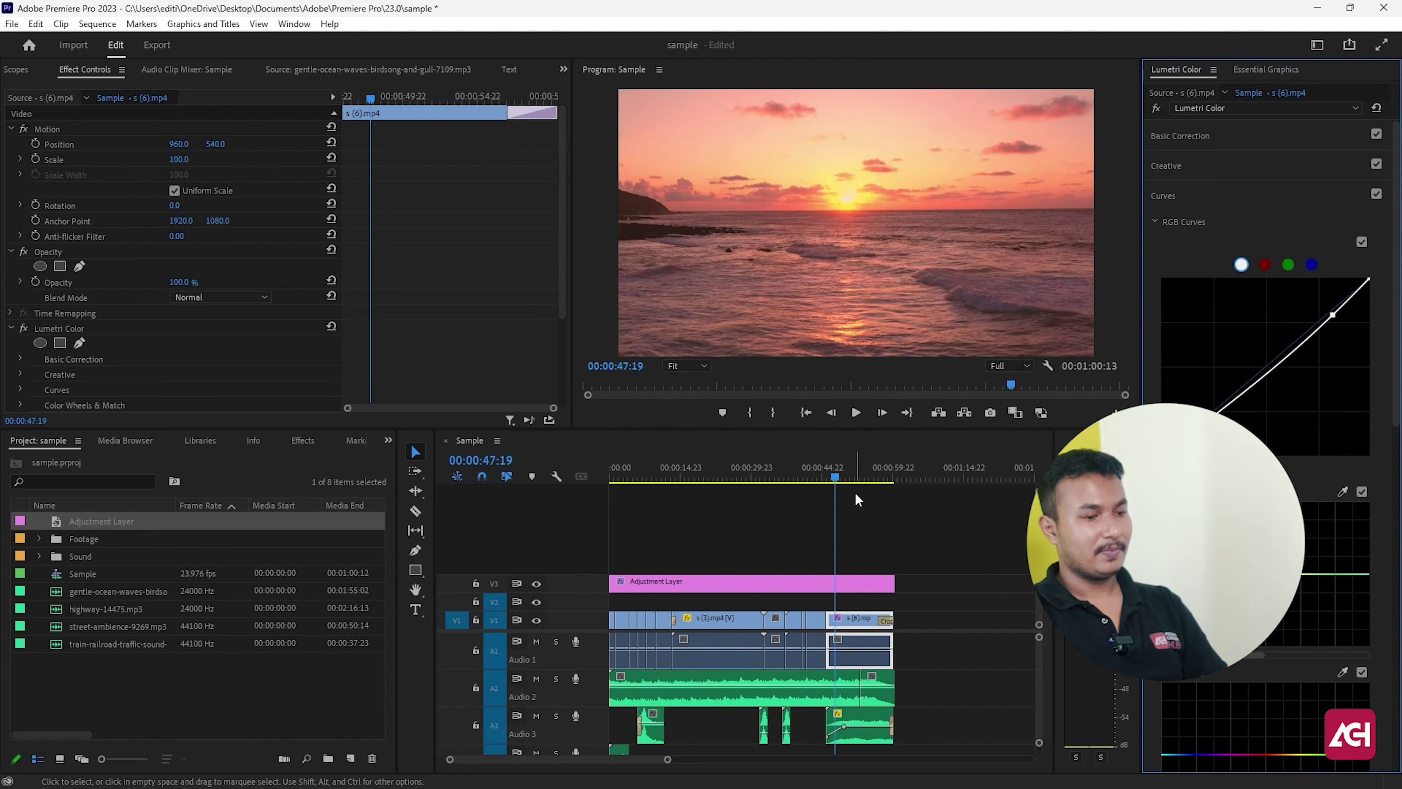
Save the project with Ctrl+S
{"action": "left_click", "coordinate": [854, 495]}
{"action": "key", "text": "End"}
{"action": "key", "text": "Home"}
{"action": "key", "text": "ctrl+s"}
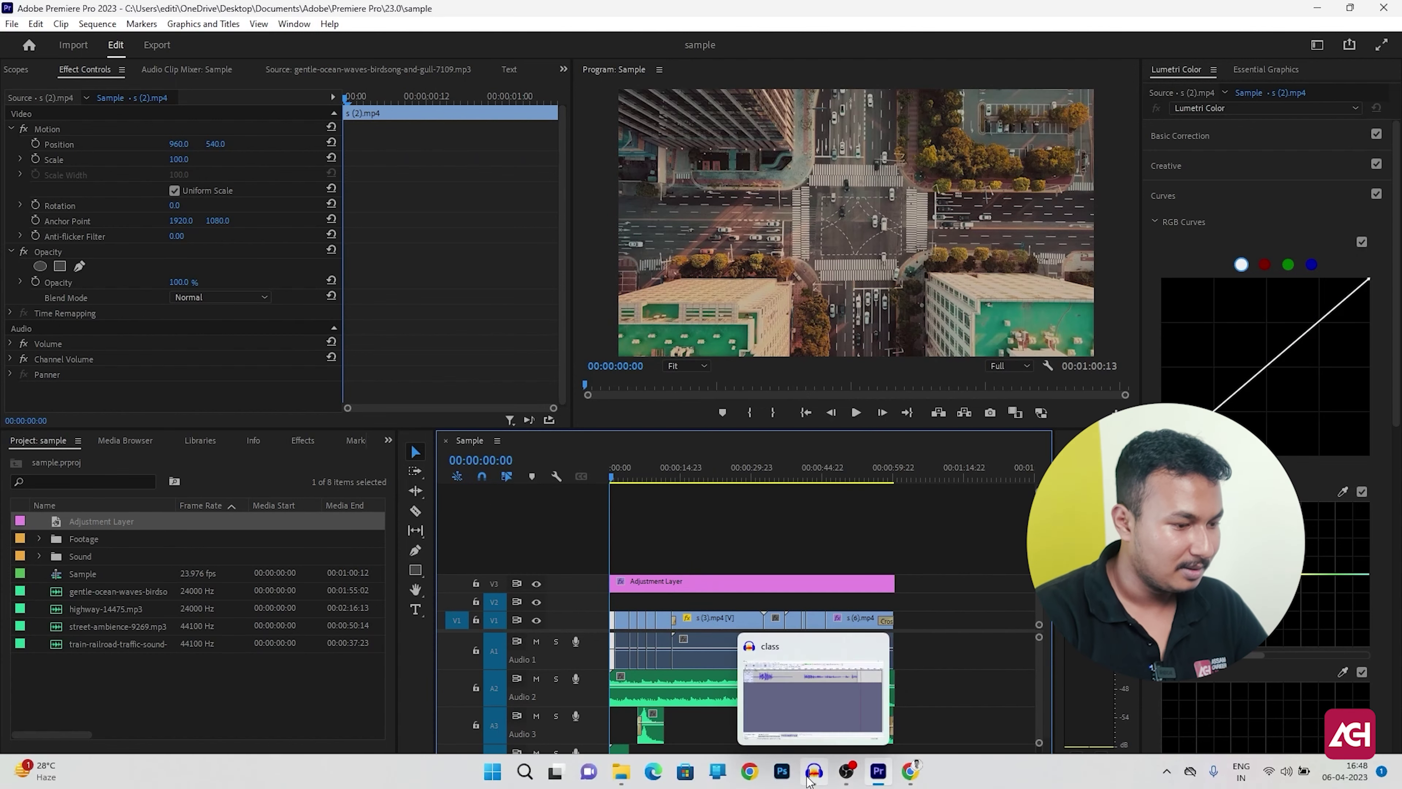
Return to Premiere, create a second adjustment layer and drop it on a new V4 track
{"action": "left_click", "coordinate": [814, 772]}
{"action": "left_click", "coordinate": [813, 771]}
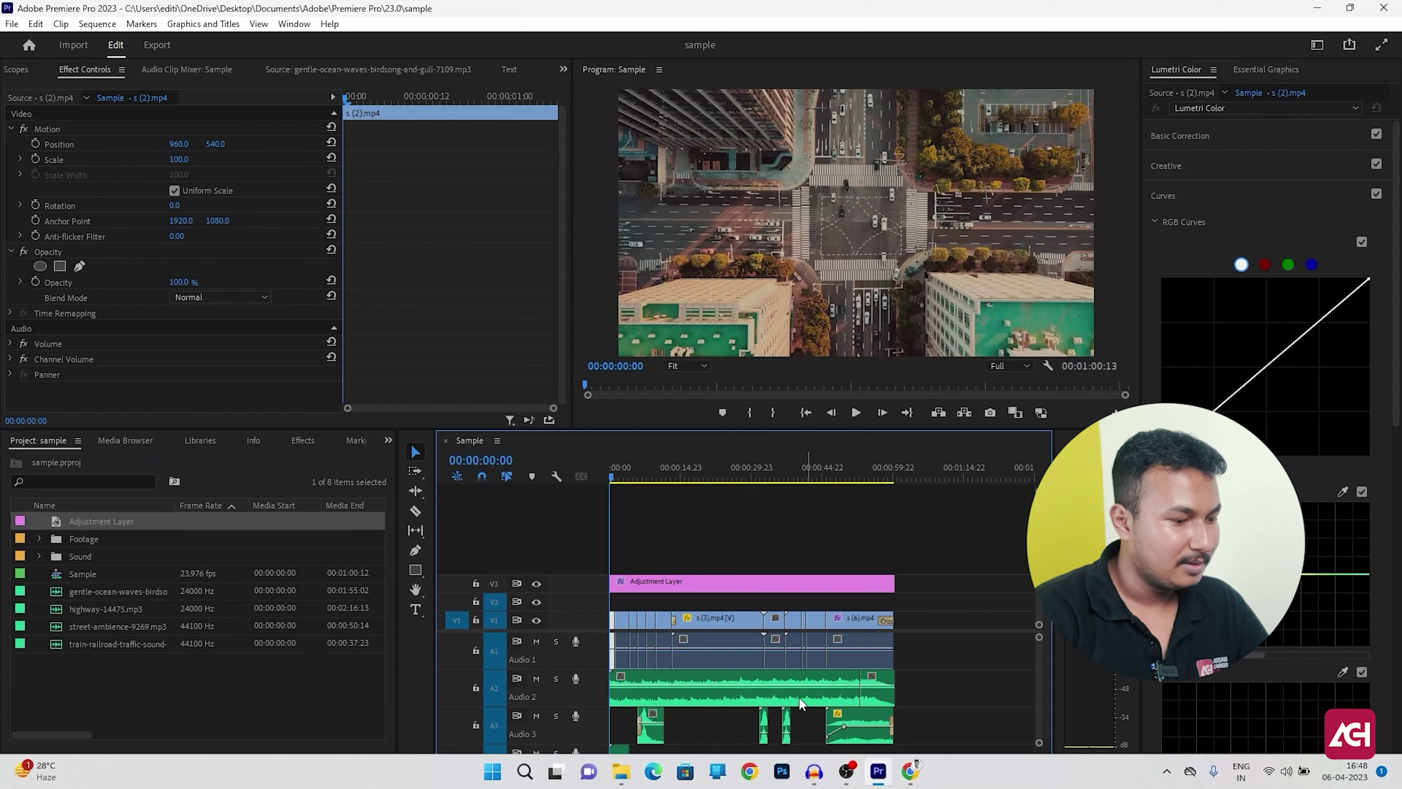
{"action": "left_click", "coordinate": [131, 687]}
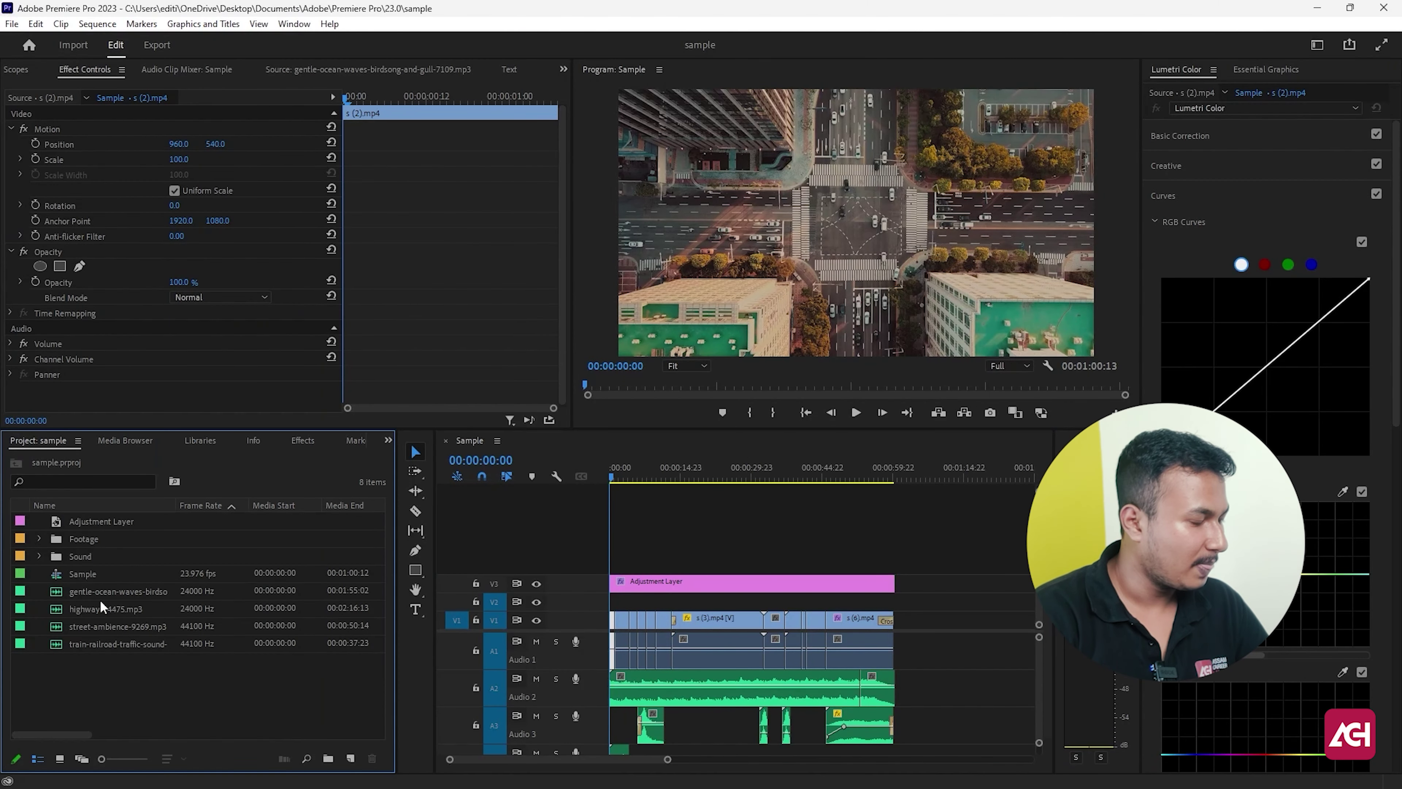
{"action": "right_click", "coordinate": [130, 685]}
{"action": "mouse_move", "coordinate": [166, 468]}
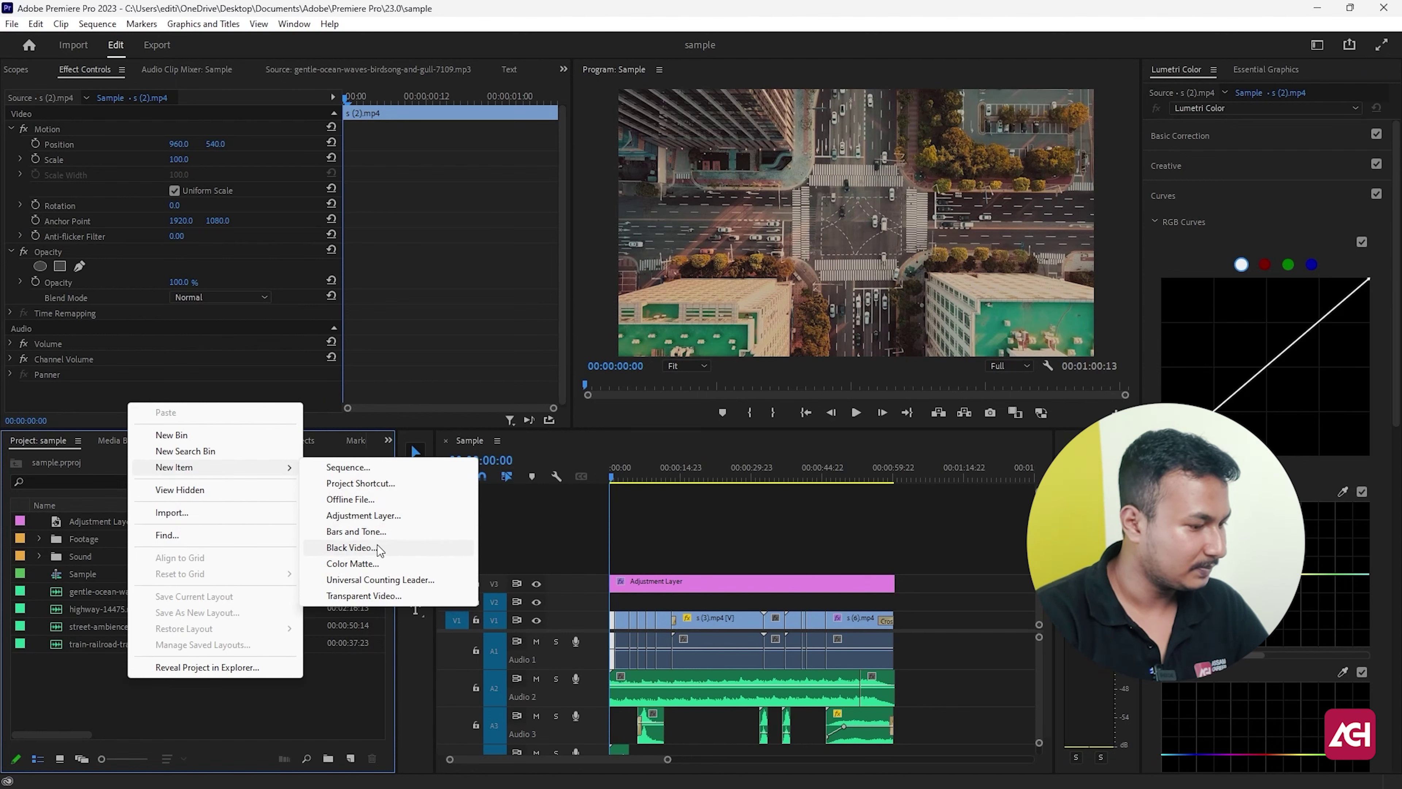
{"action": "left_click", "coordinate": [408, 516]}
{"action": "left_click", "coordinate": [724, 452]}
{"action": "mouse_move", "coordinate": [83, 539]}
{"action": "left_mouse_down"}
{"action": "mouse_move", "coordinate": [907, 595]}
{"action": "mouse_move", "coordinate": [895, 601]}
{"action": "left_mouse_up"}
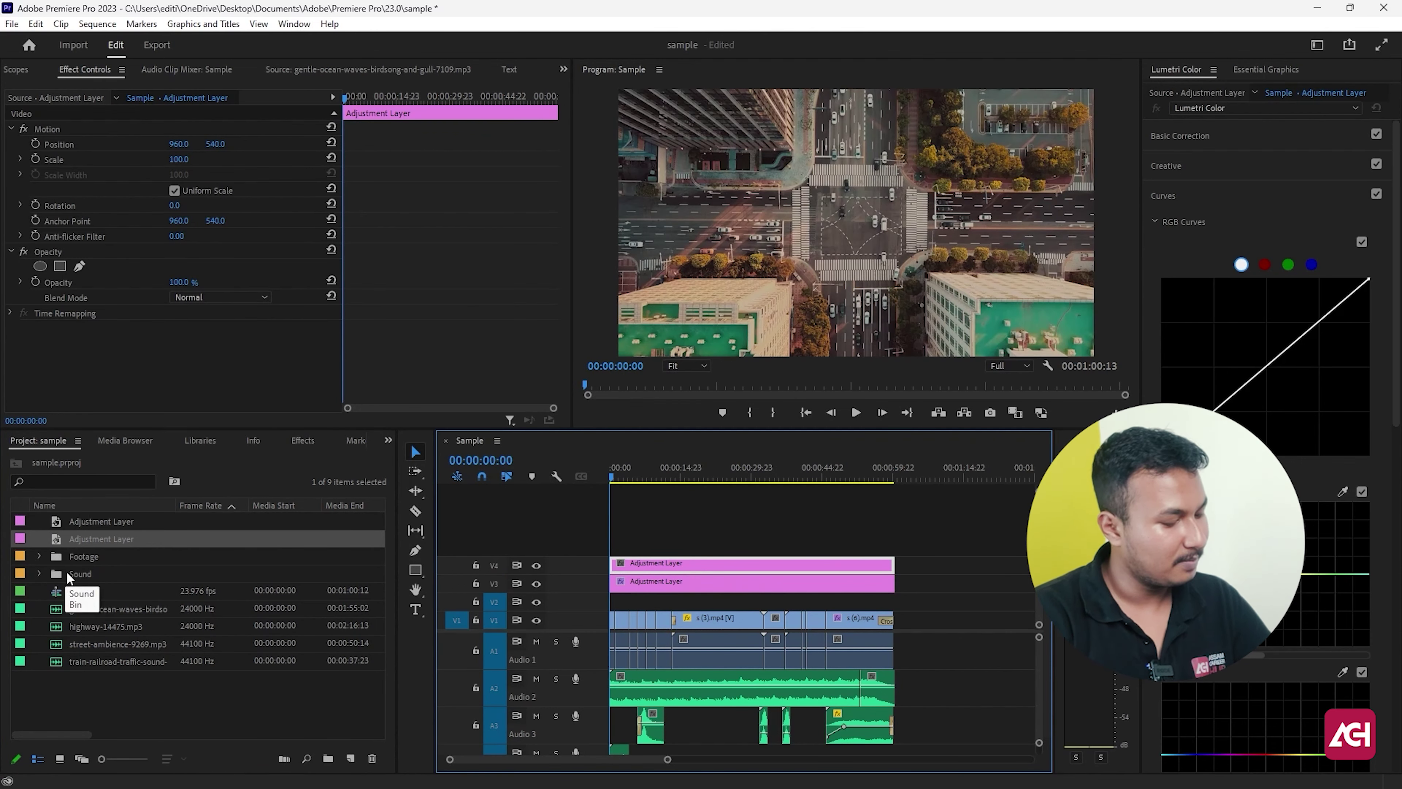
{"action": "key", "text": "shift+7"}
Search the effects for 'crop' and apply Crop to the V4 adjustment layer
{"action": "left_click", "coordinate": [78, 459]}
{"action": "type", "text": "crop"}
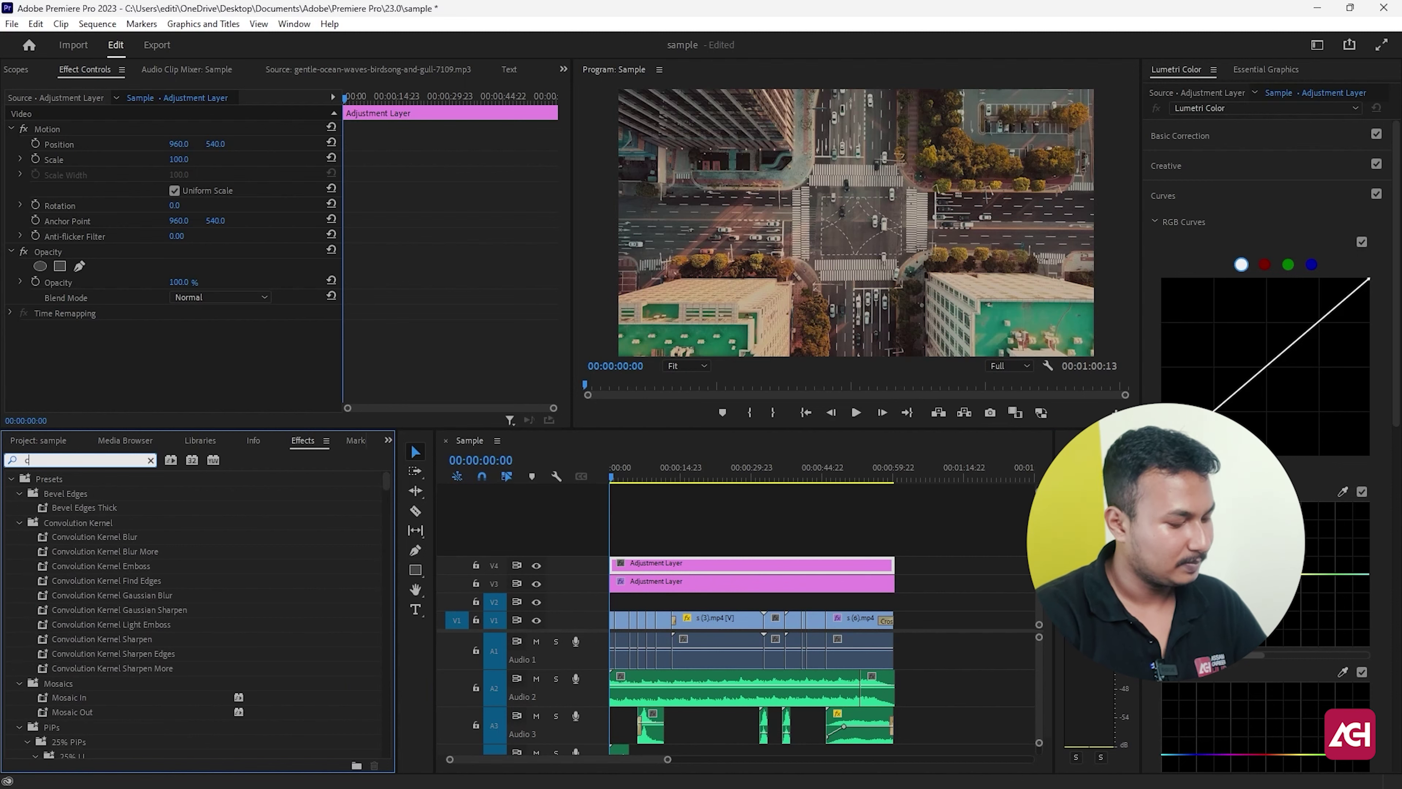
{"action": "left_click_drag", "start_coordinate": [104, 569], "coordinate": [692, 564]}
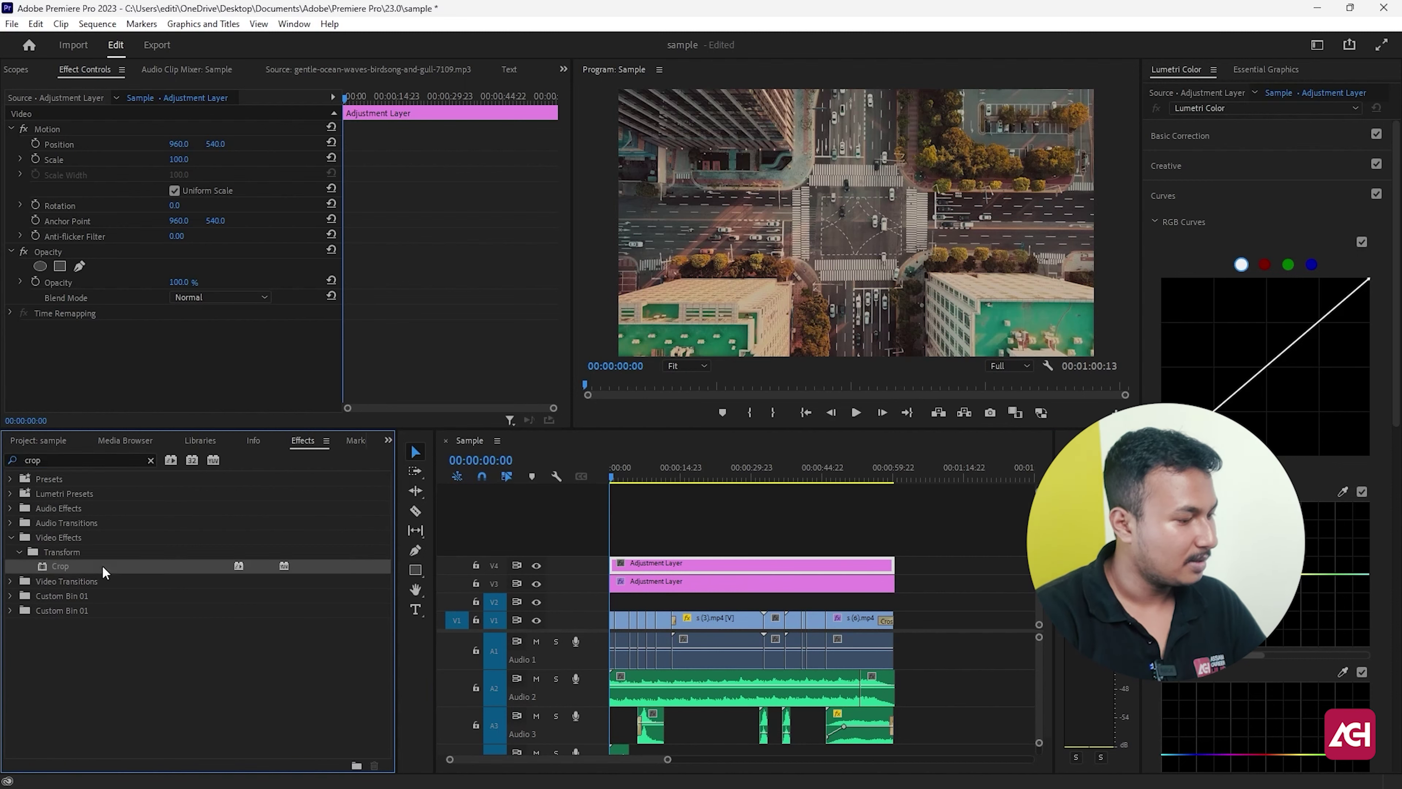
{"action": "scroll", "coordinate": [189, 311], "scroll_direction": "down", "scroll_amount": 3}
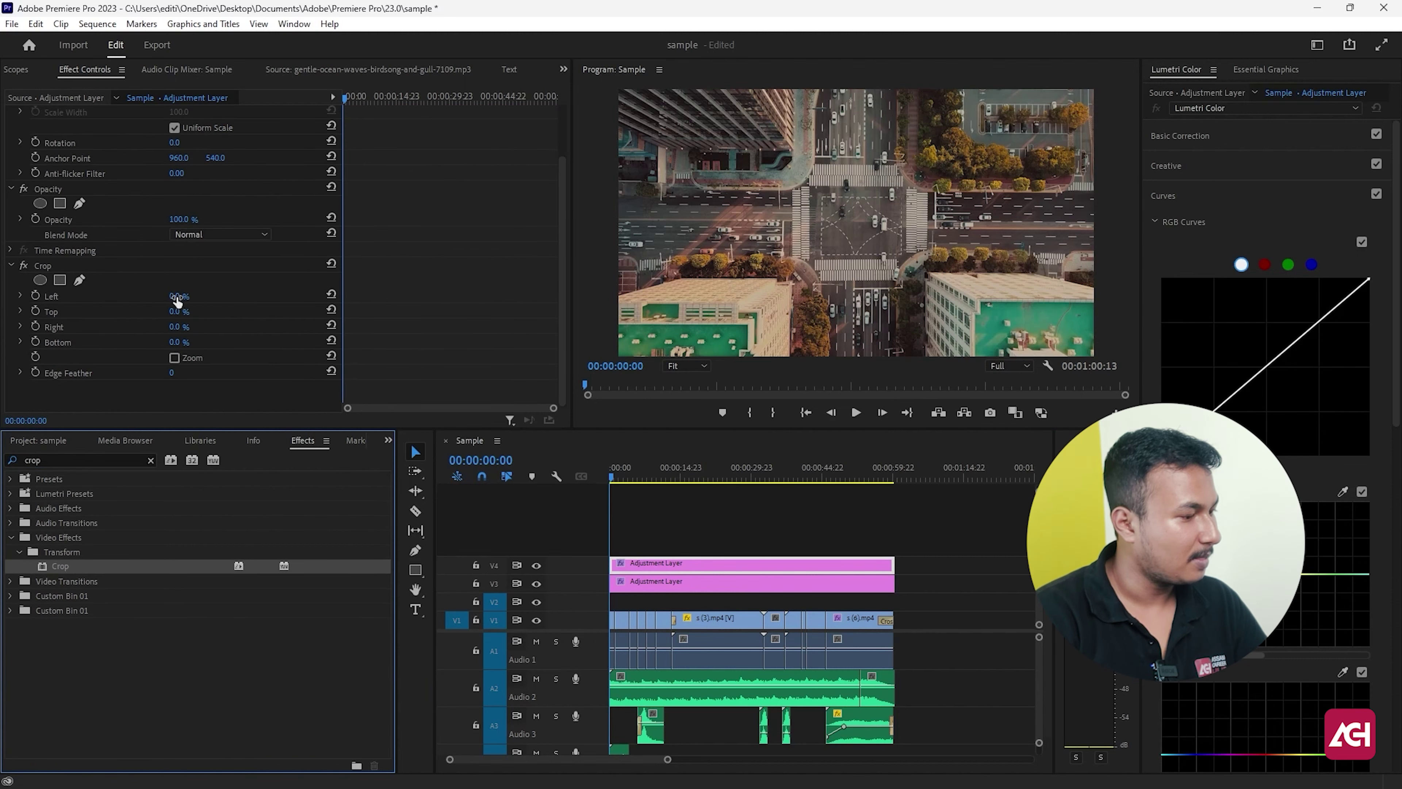
Set Crop Top and Bottom to 10% and play the sequence to preview the letterbox
{"action": "left_click", "coordinate": [175, 311]}
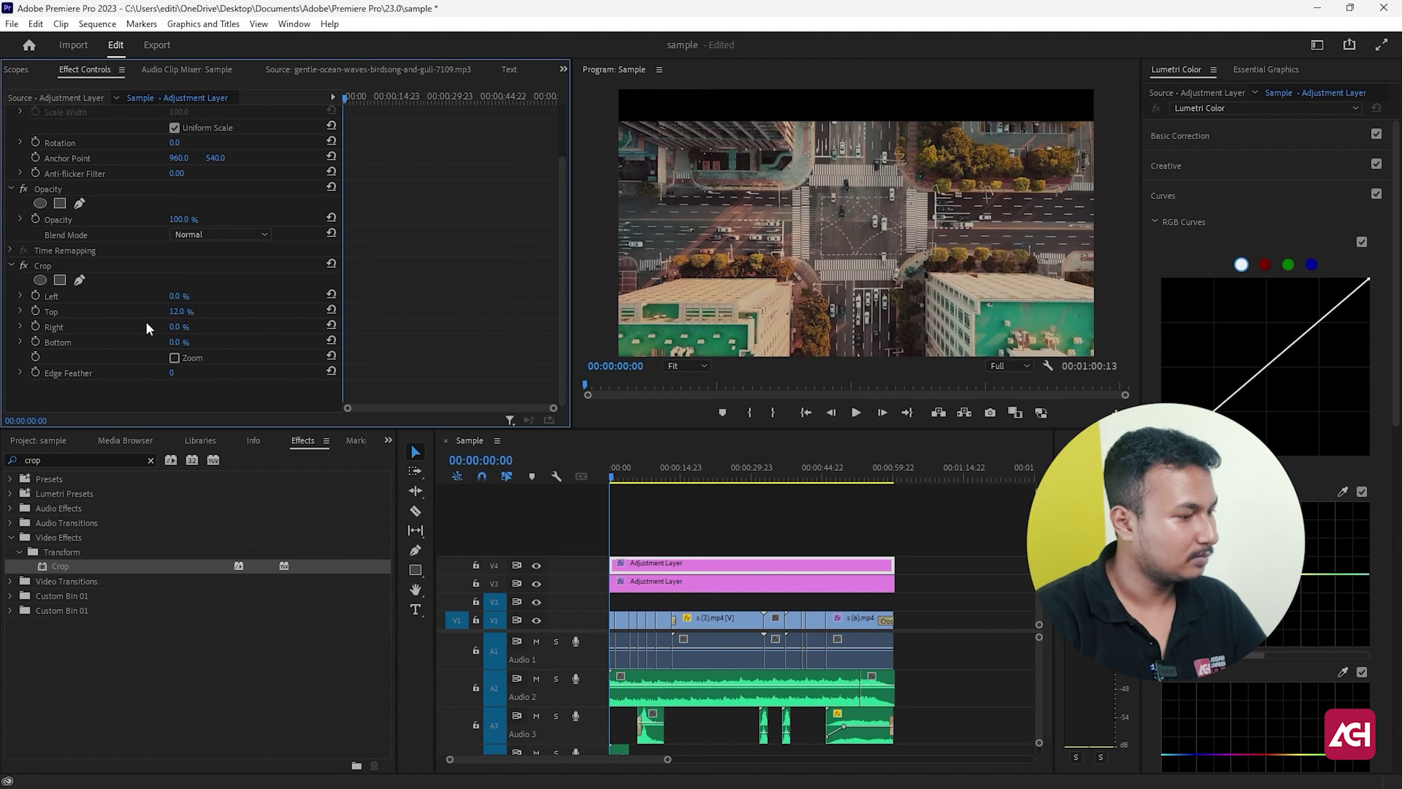
{"action": "key", "text": "Return"}
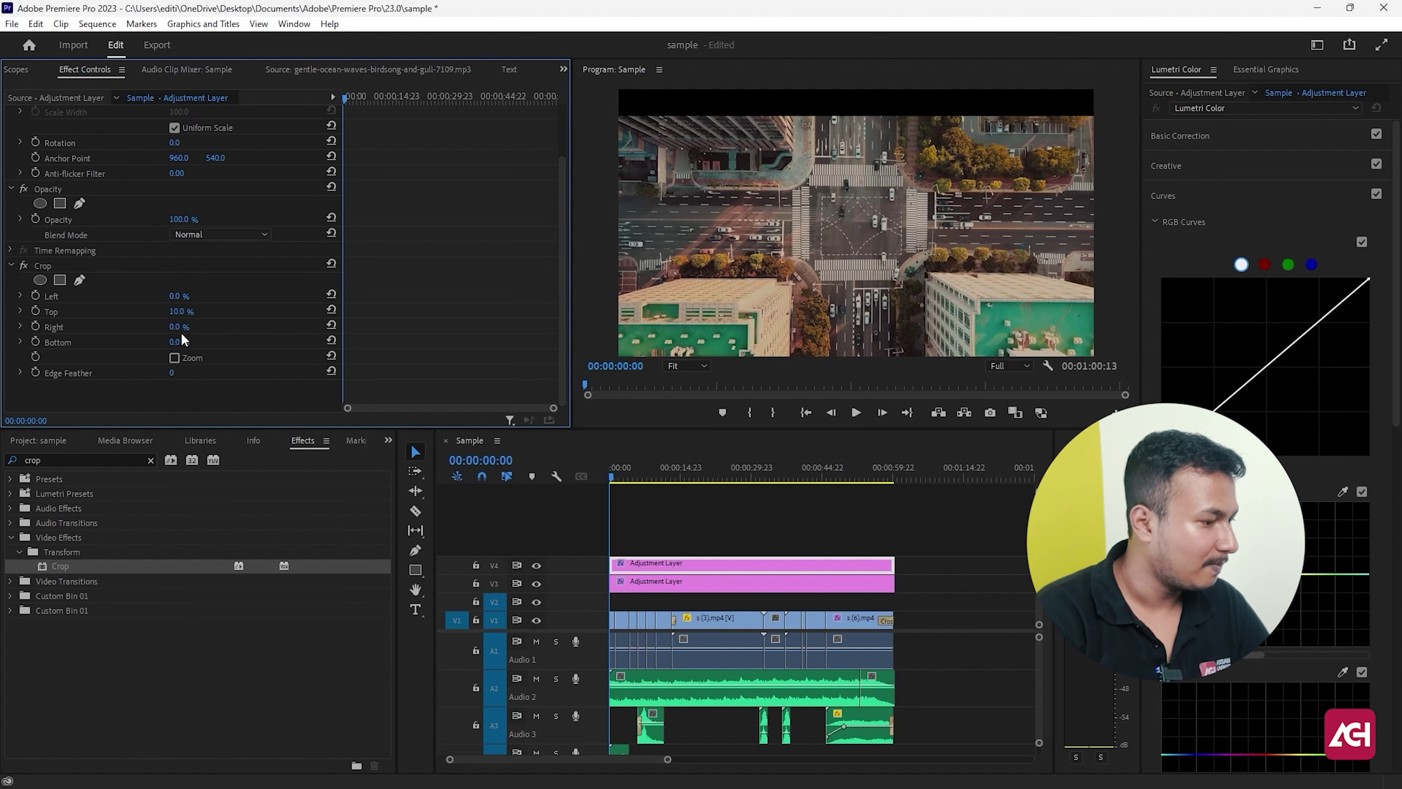
{"action": "left_click", "coordinate": [178, 342]}
{"action": "type", "text": "10"}
{"action": "key", "text": "Return"}
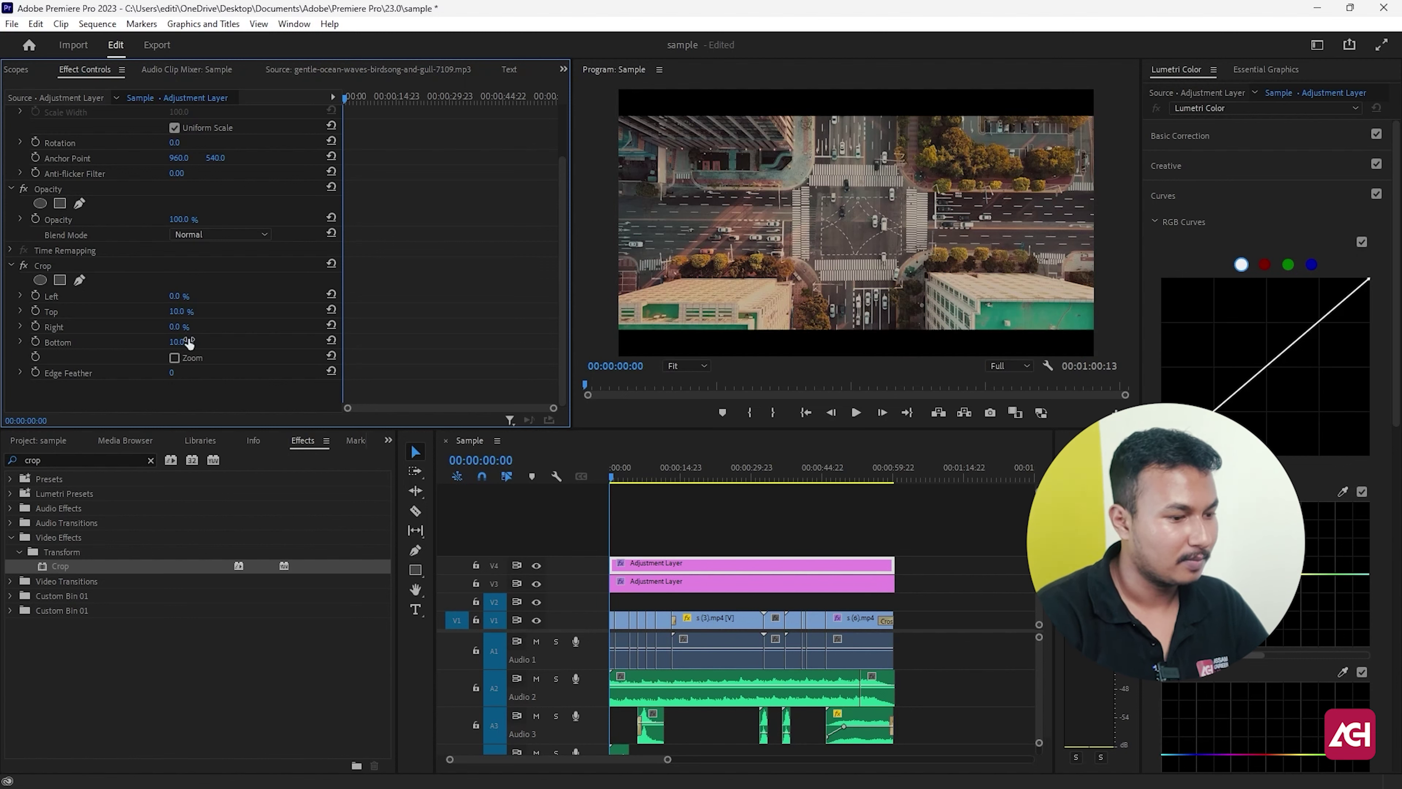
{"action": "left_click", "coordinate": [508, 591]}
{"action": "key", "text": "space"}
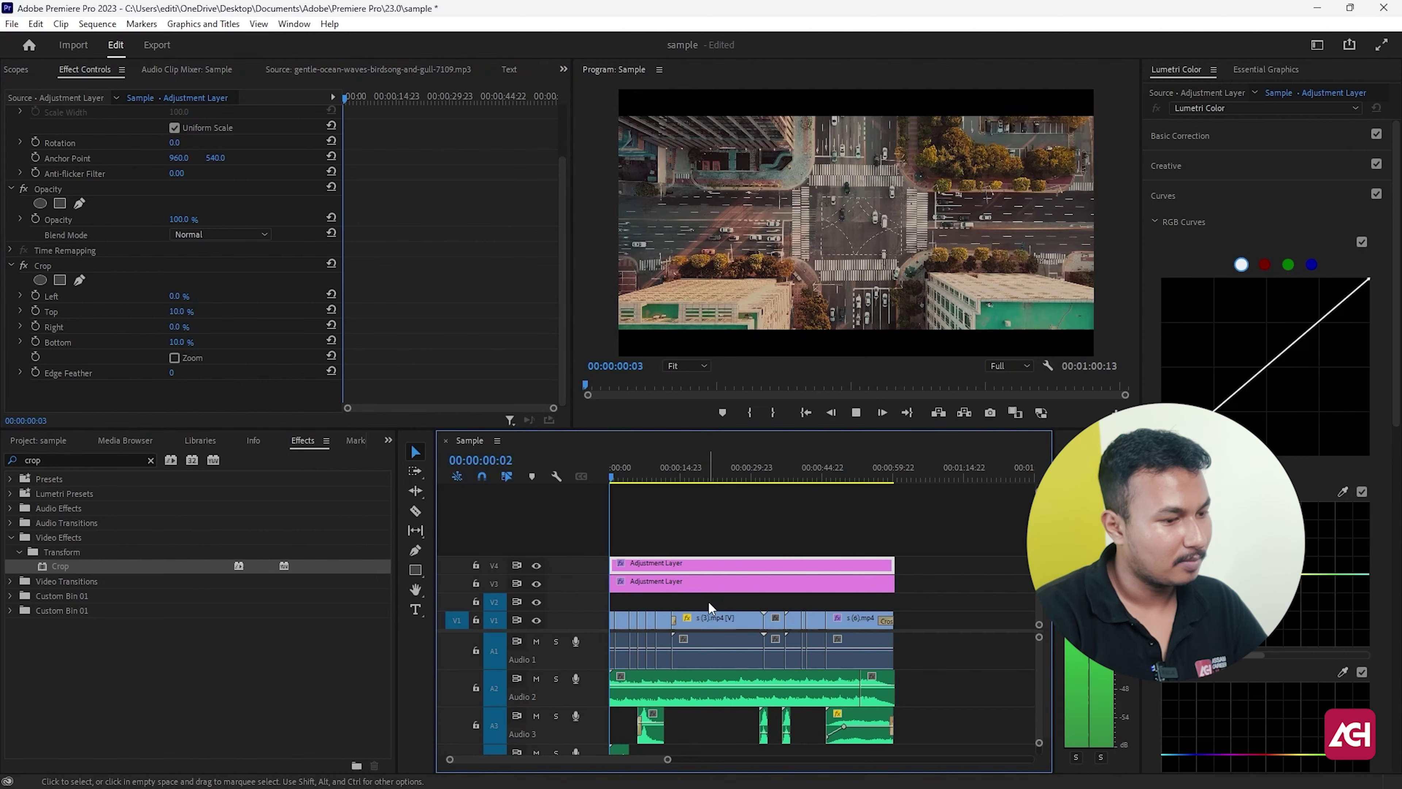
Maximize the Program monitor with the grave key to watch the letterboxed playback
{"action": "left_click", "coordinate": [713, 89]}
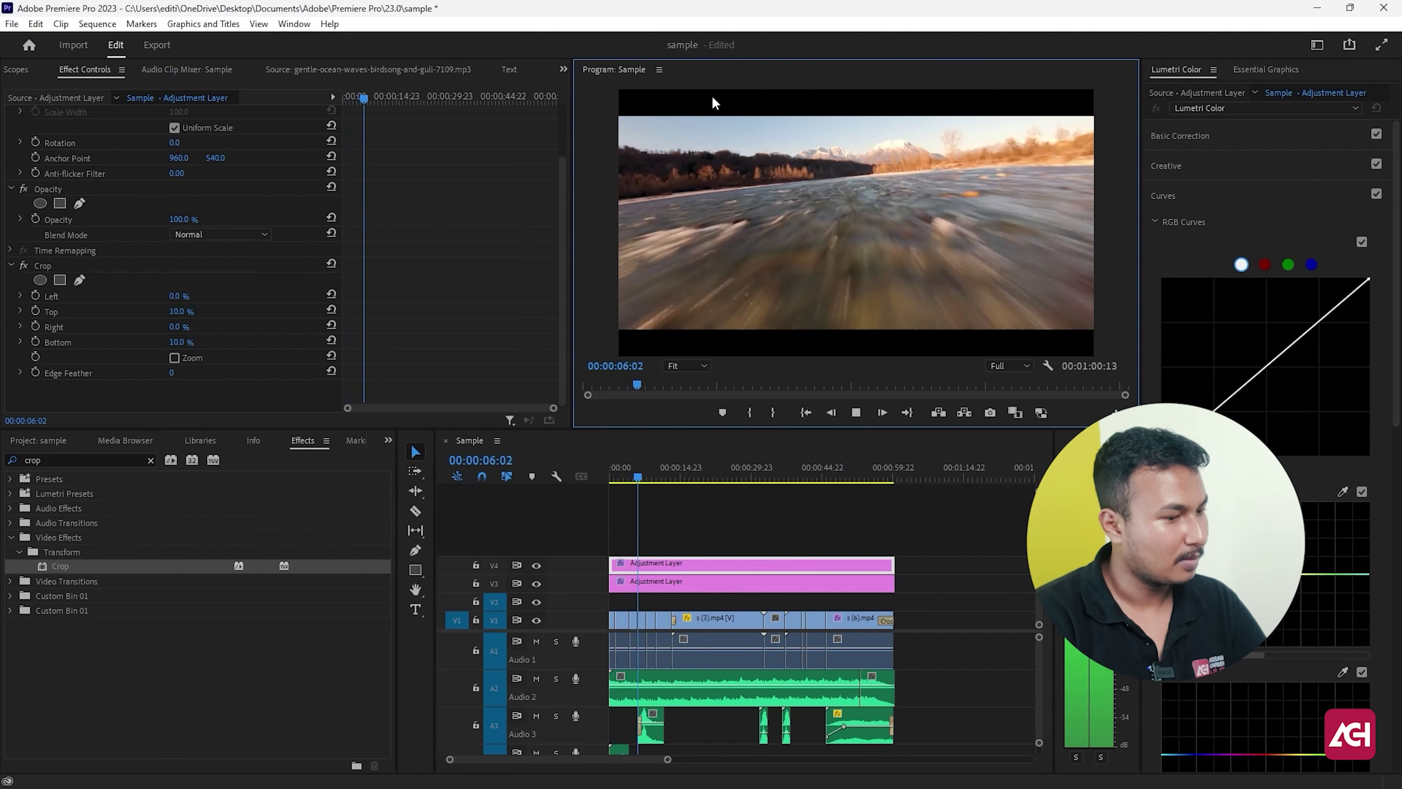
{"action": "key", "text": "grave"}
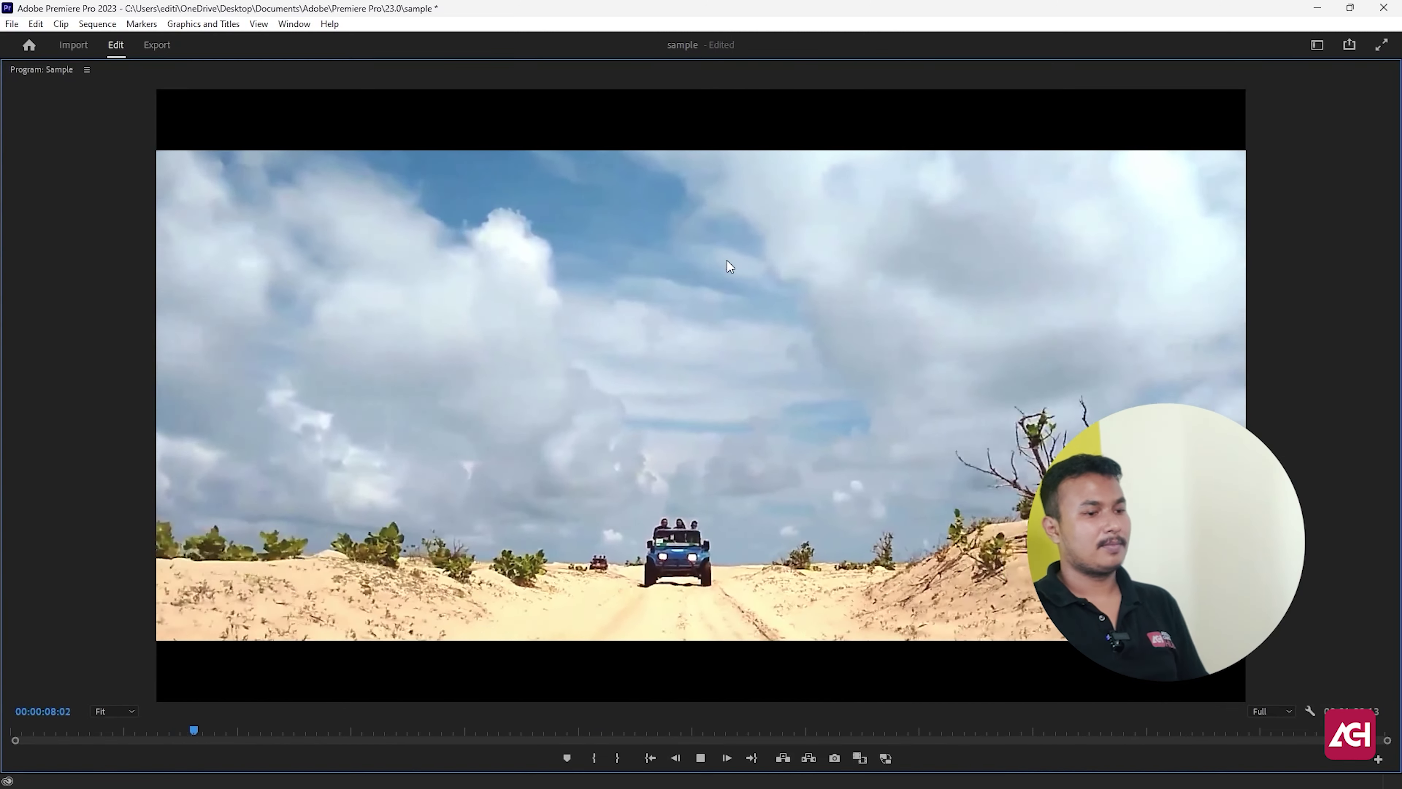